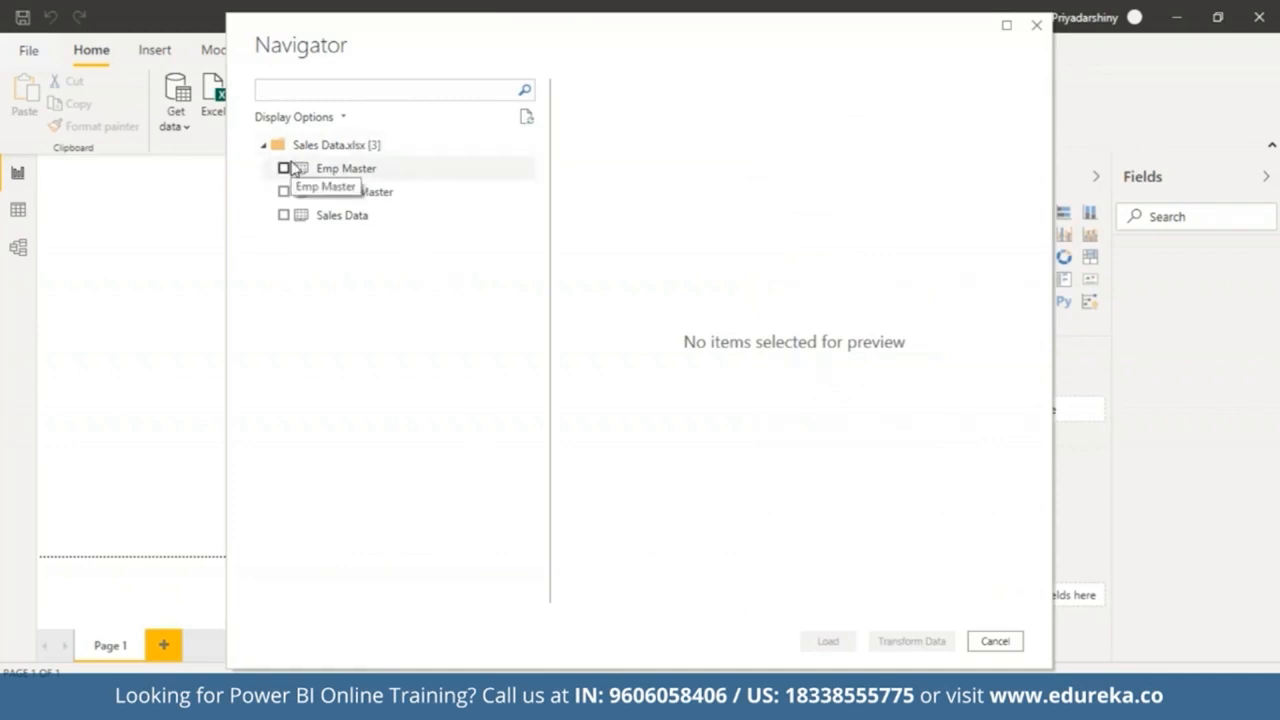
Step: Select the Emp Master, Product Master and Sales Data tables from Sales Data.xlsx and open them for transformation
left_click(284, 168)
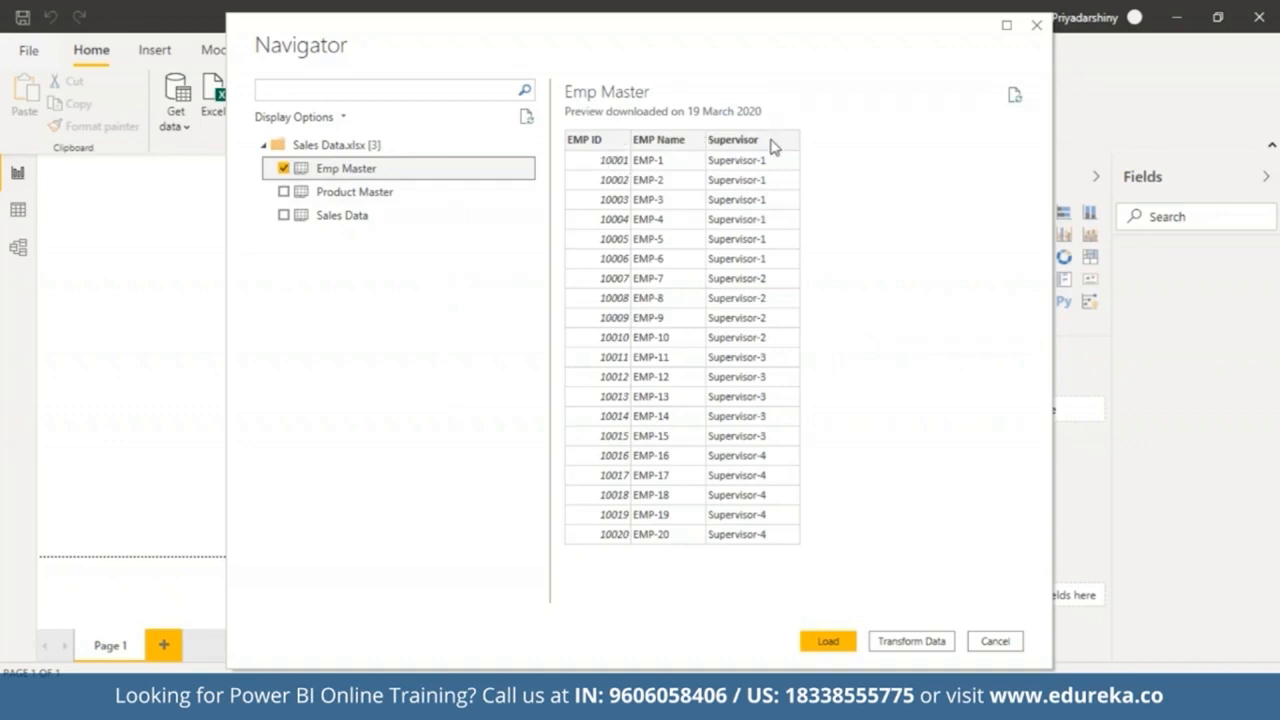
left_click(284, 191)
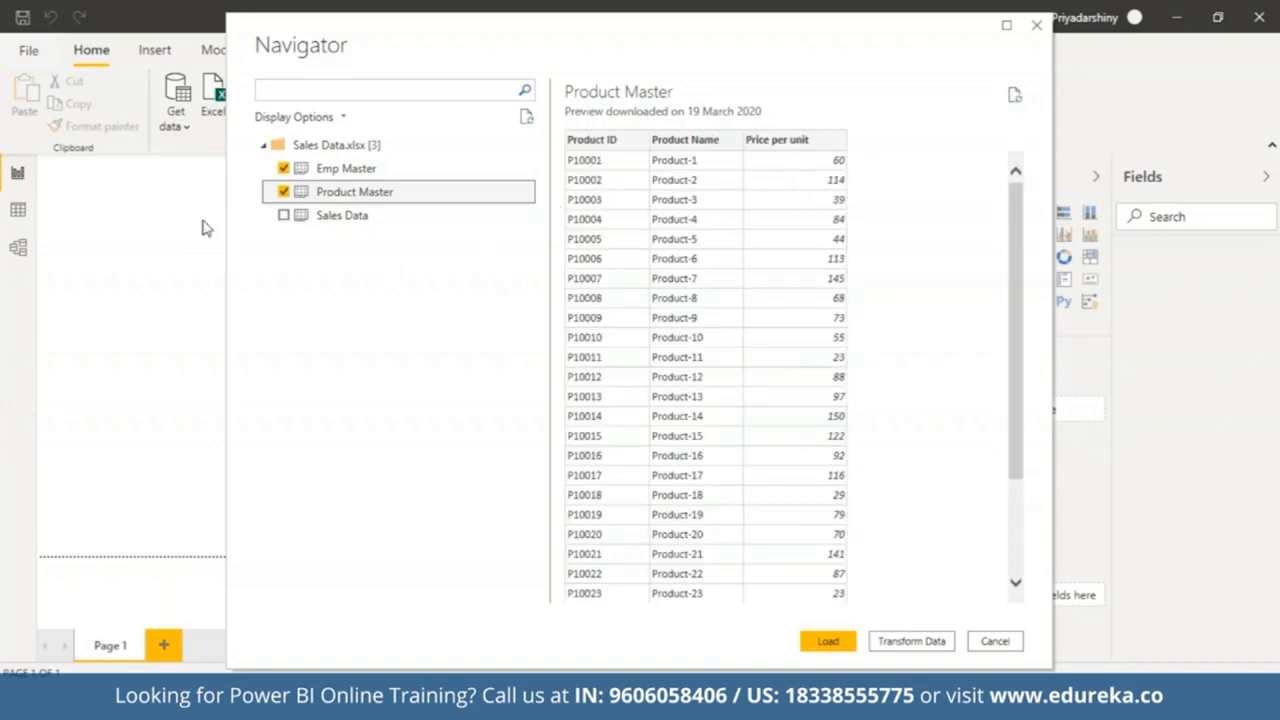
left_click(288, 219)
left_click(285, 216)
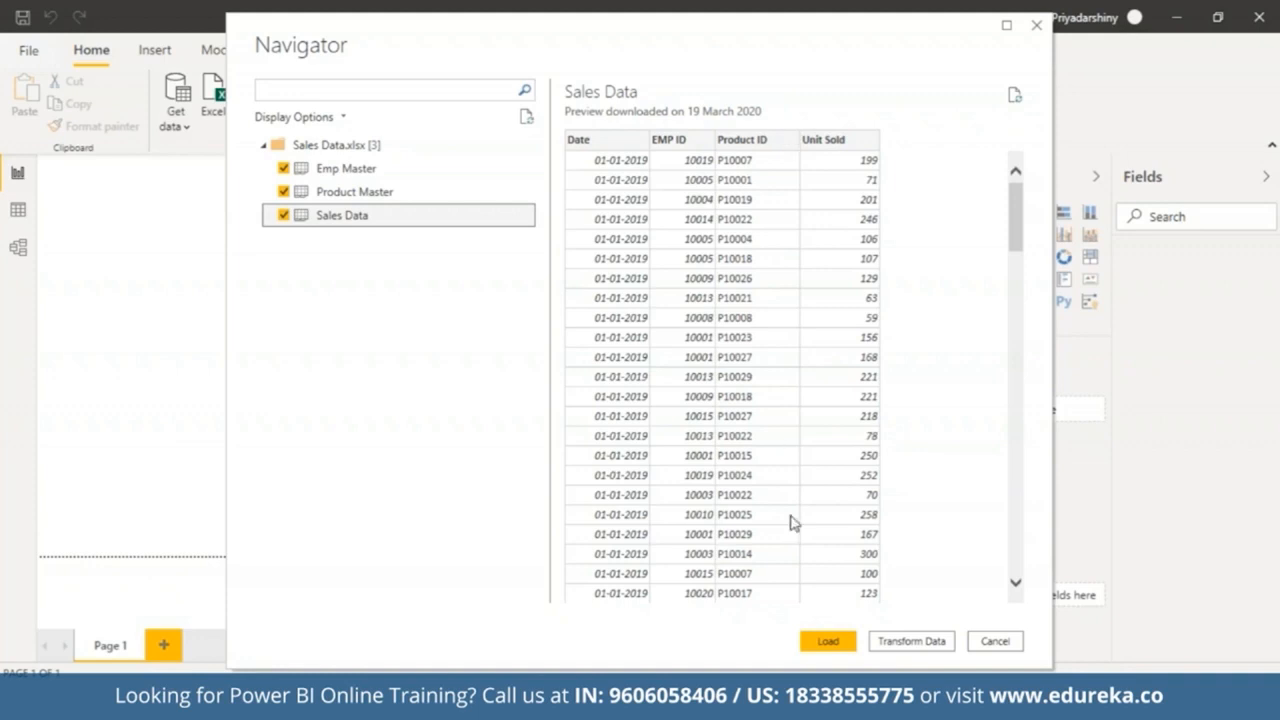
left_click(823, 641)
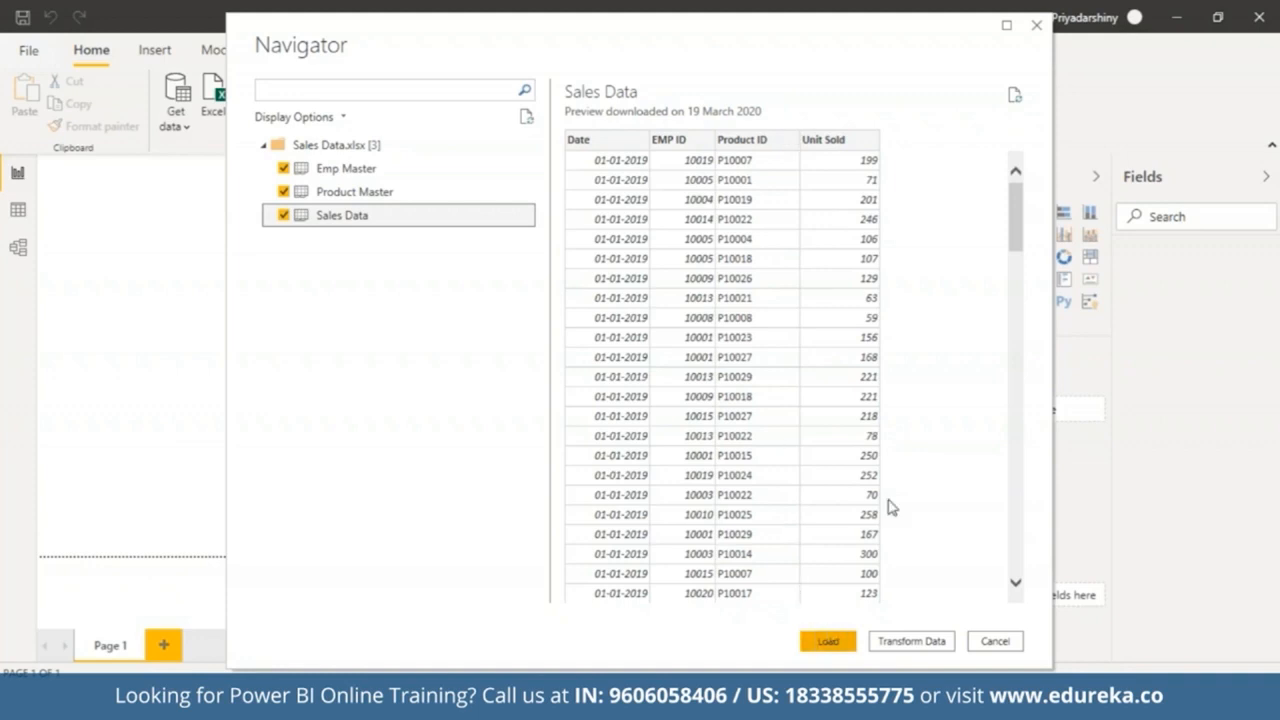
left_click(896, 641)
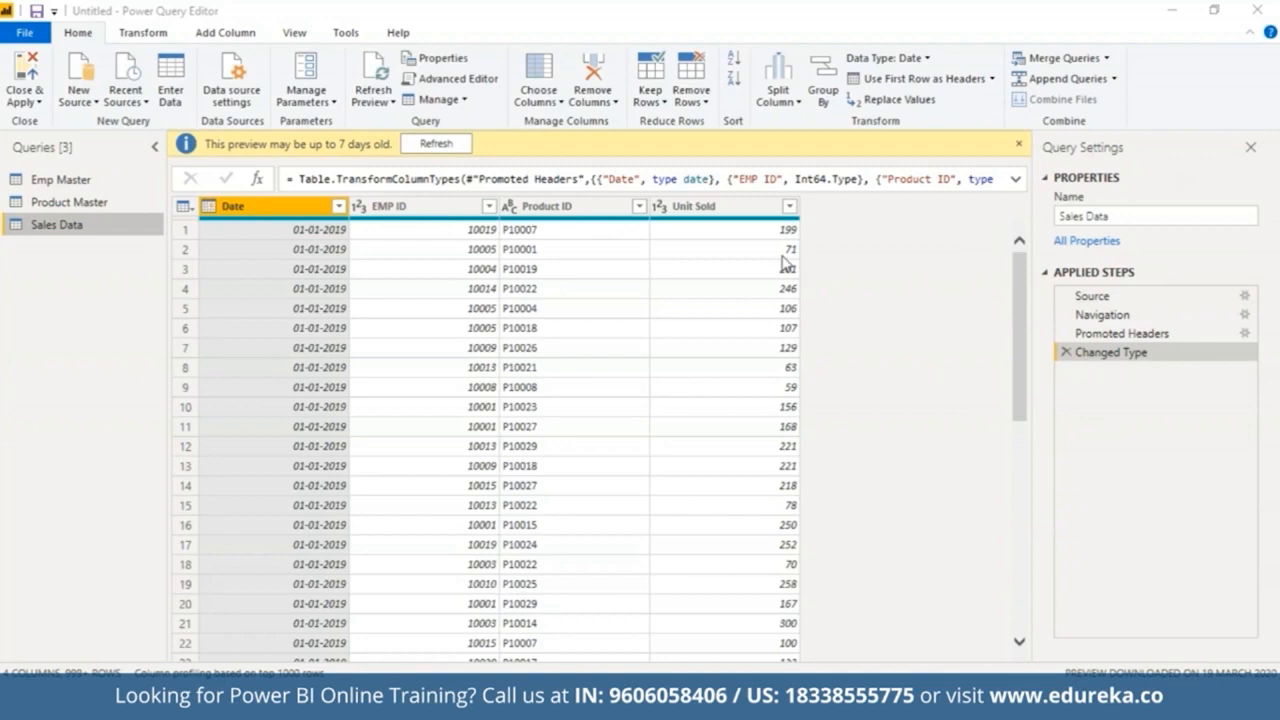
Step: In the Product Master query, change the Price per unit column type to Fixed decimal number, replacing the current conversion
left_click(119, 207)
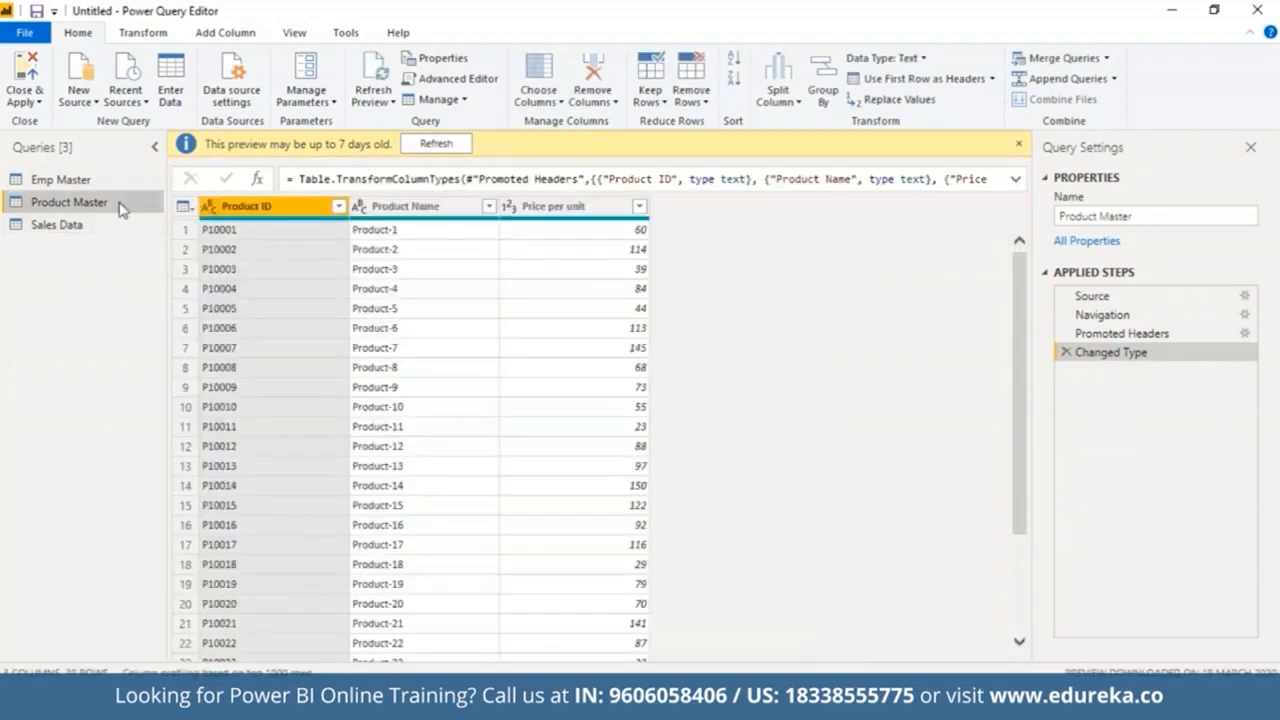
right_click(601, 208)
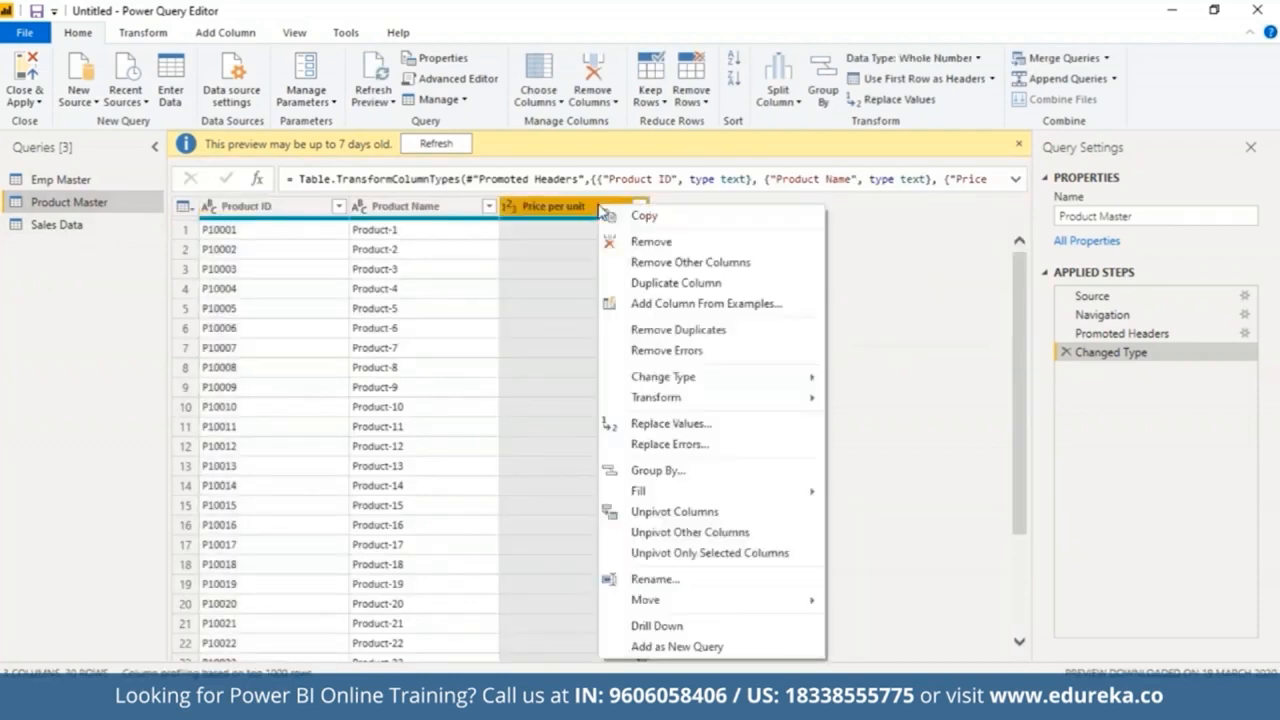
mouse_move(729, 377)
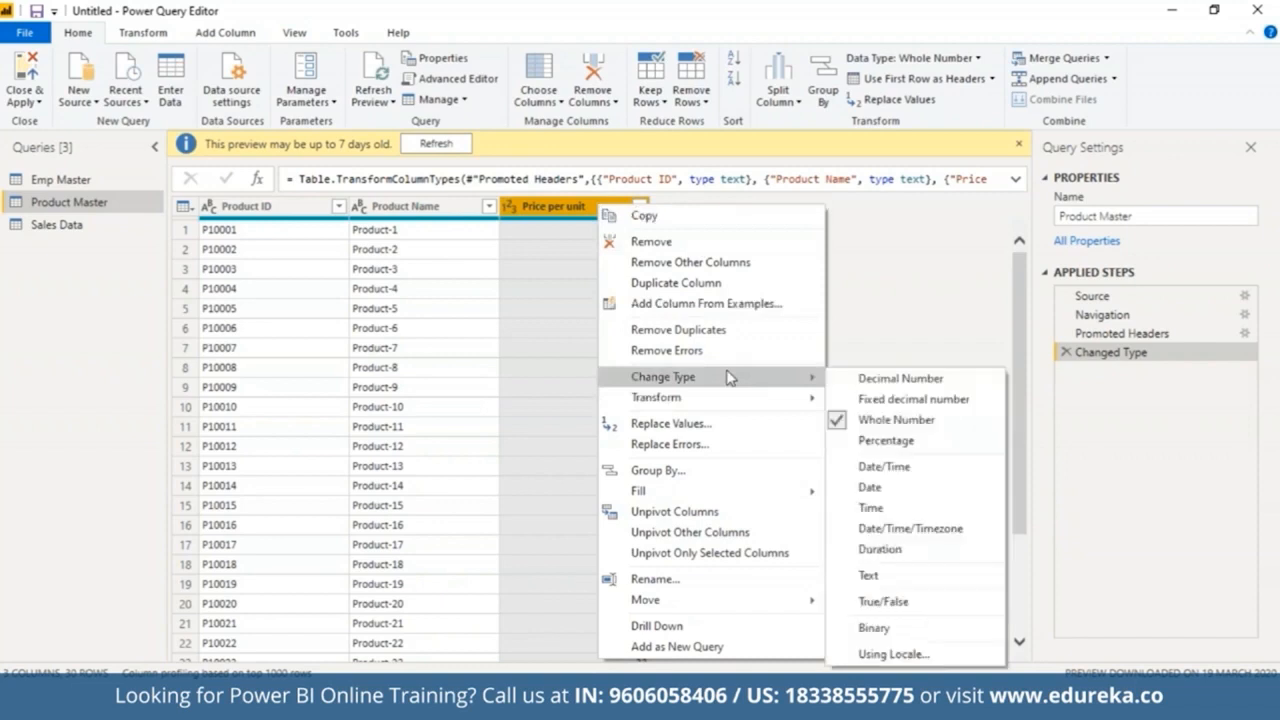
left_click(864, 401)
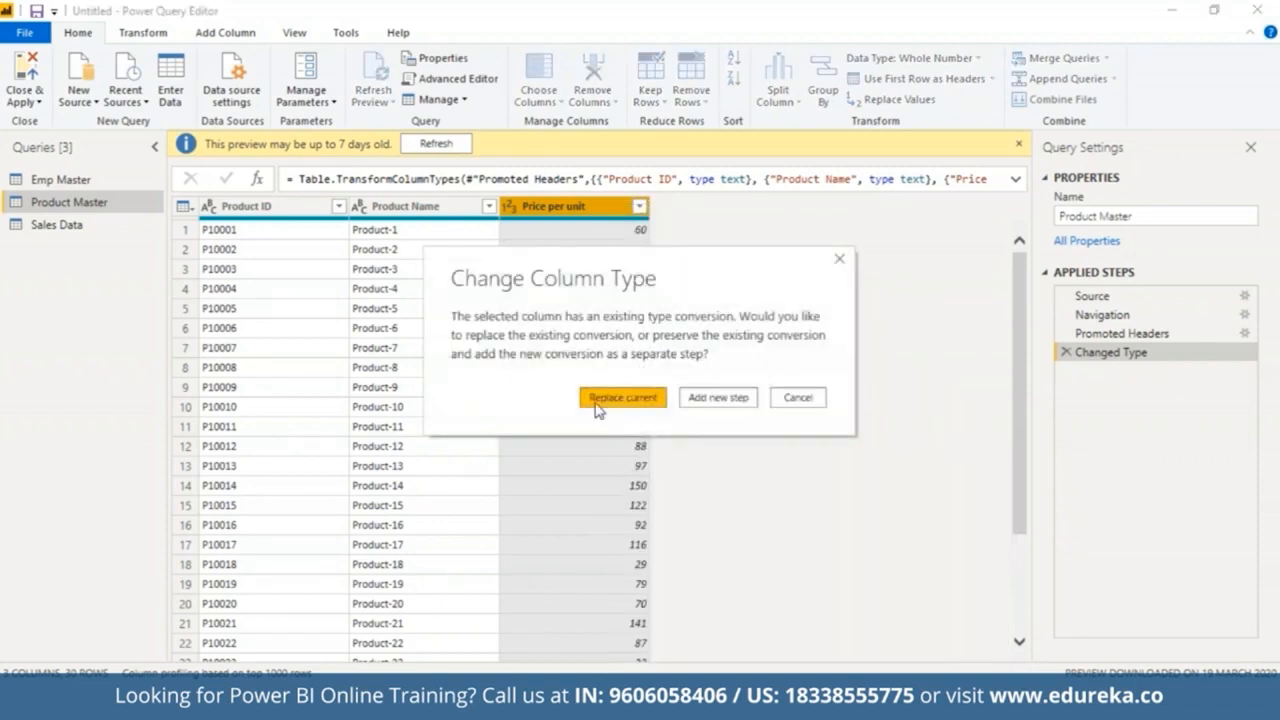
left_click(597, 398)
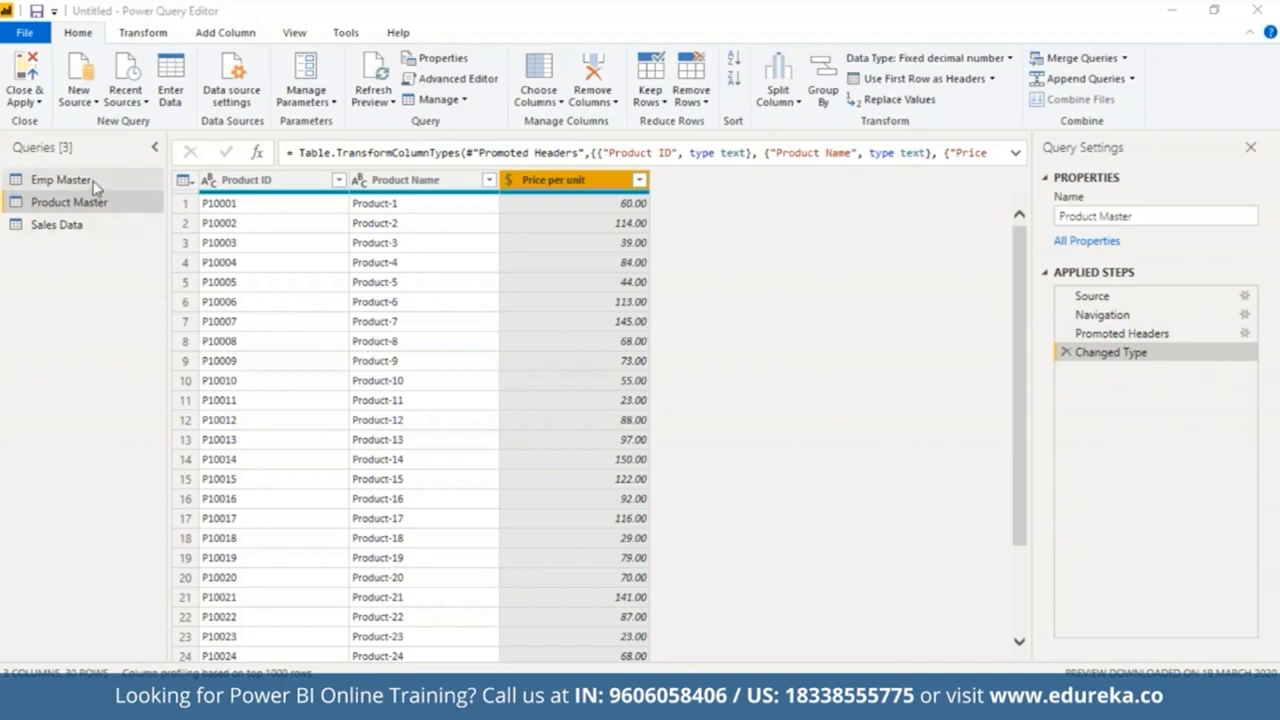
Step: Review the Emp Master, Sales Data and Product Master queries, then close and apply the changes
left_click(60, 179)
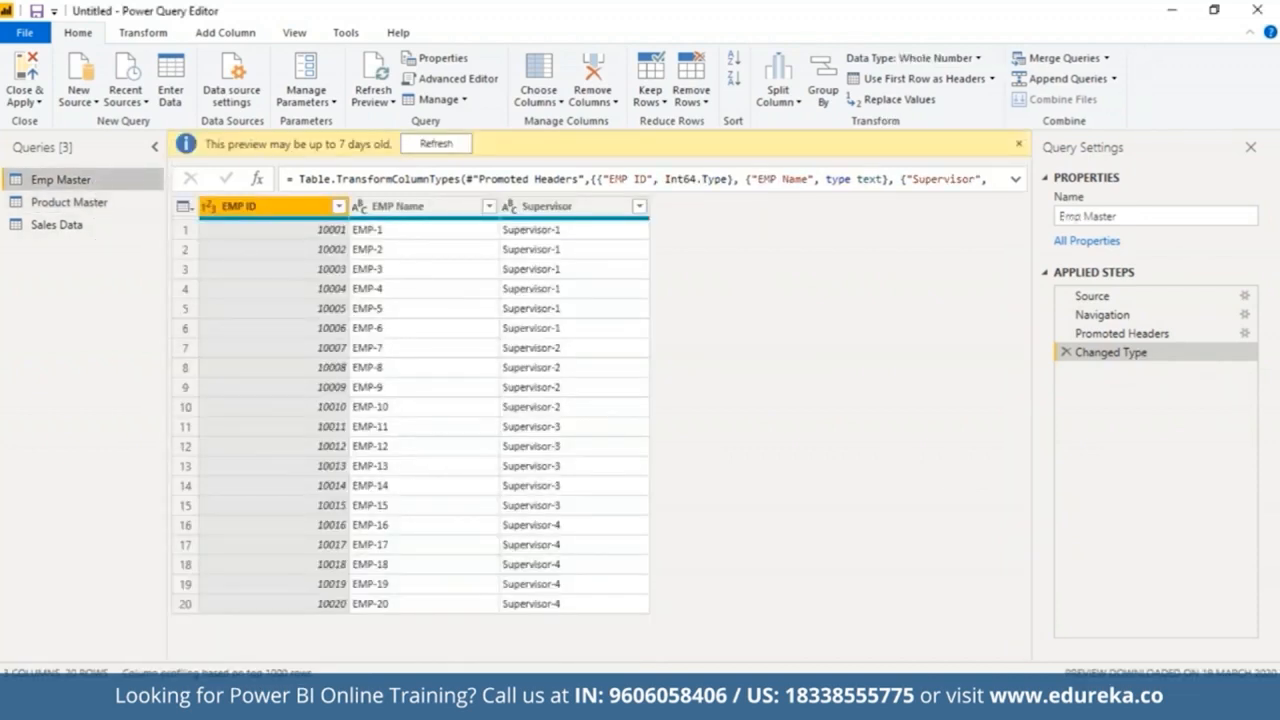
left_click(92, 225)
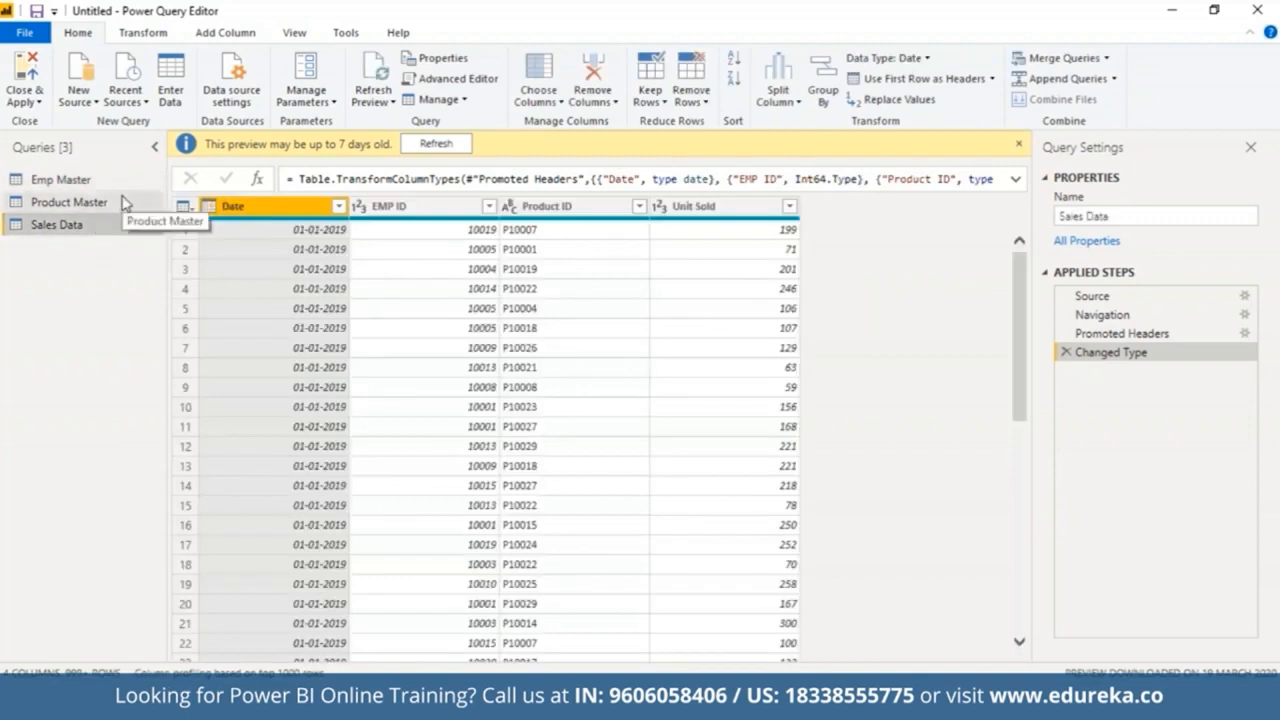
left_click(121, 198)
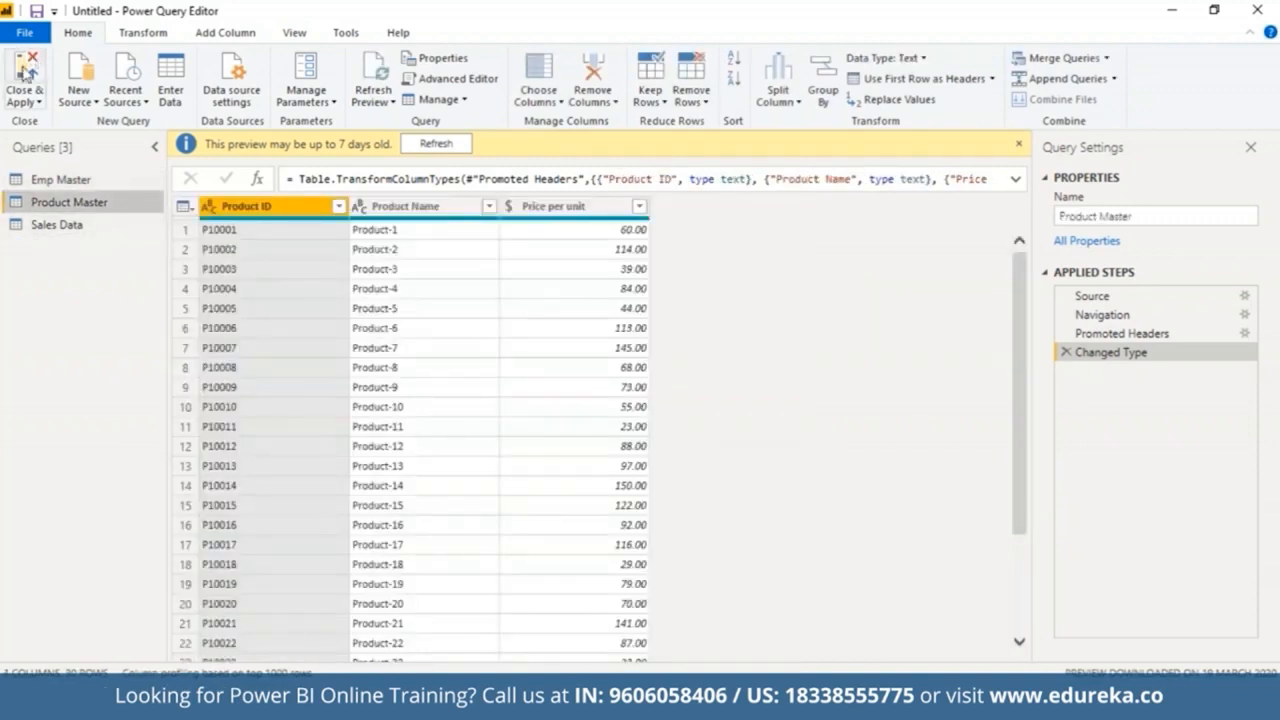
left_click(24, 73)
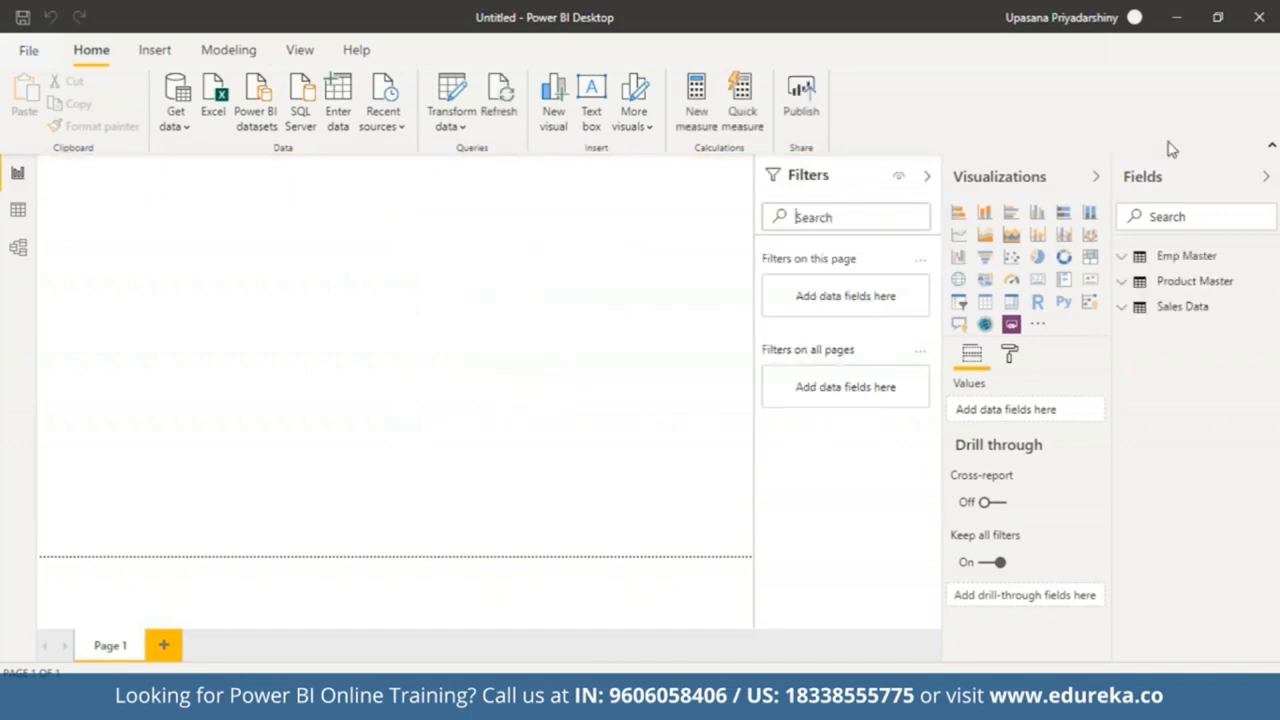
Step: Expand the Emp Master, Product Master and Sales Data tables in the field list to inspect their columns
left_click(1127, 258)
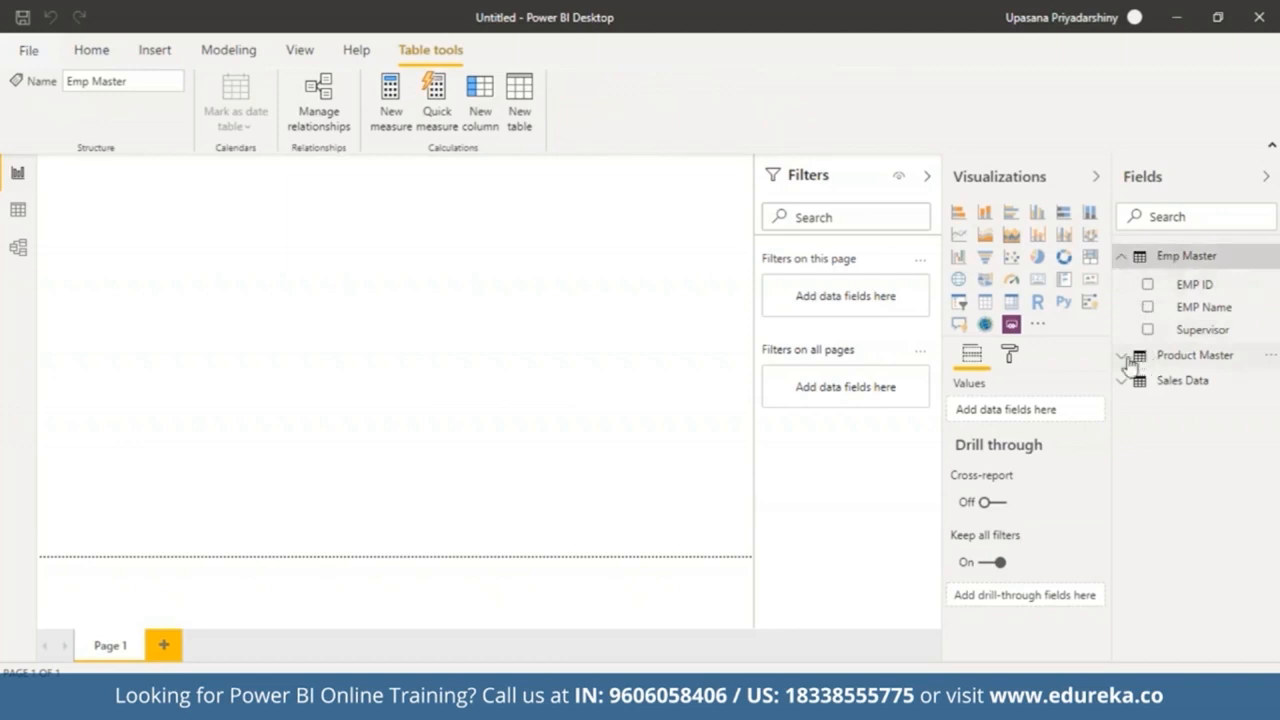
left_click(1128, 360)
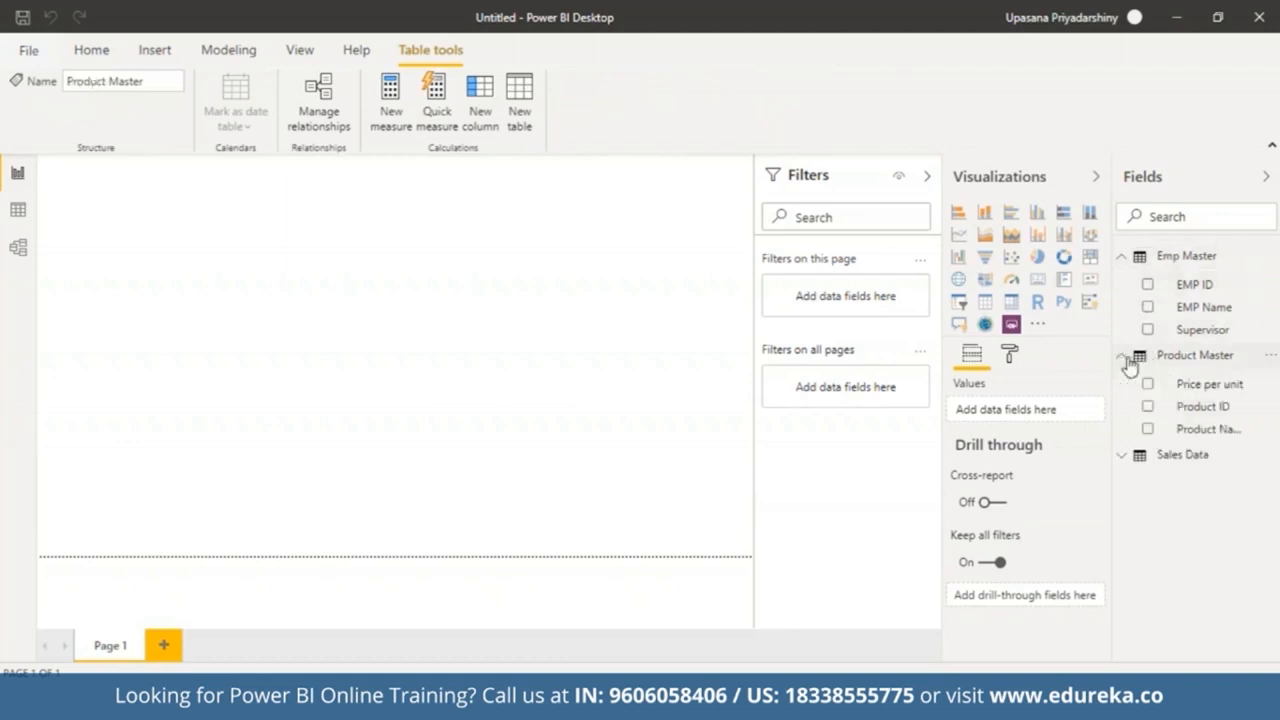
left_click(1124, 458)
left_click(537, 237)
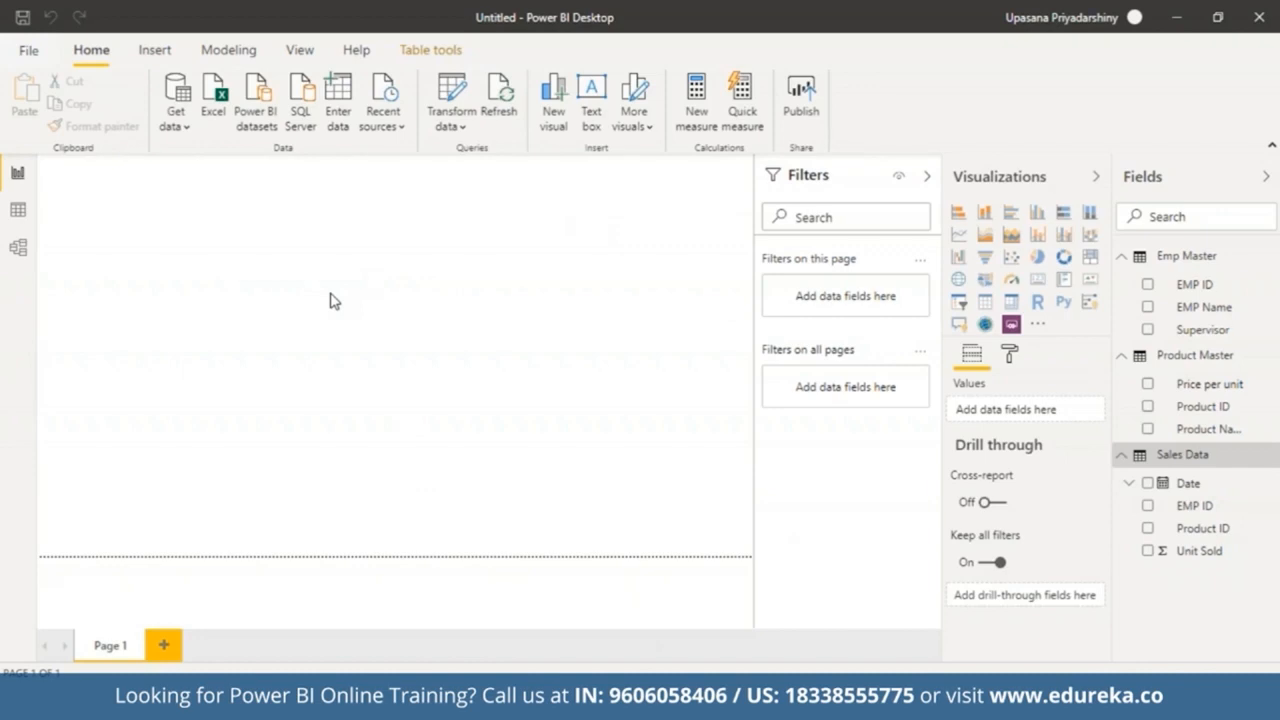
Step: Open the data view and browse the Emp Master, Product Master and Sales Data tables
left_click(17, 211)
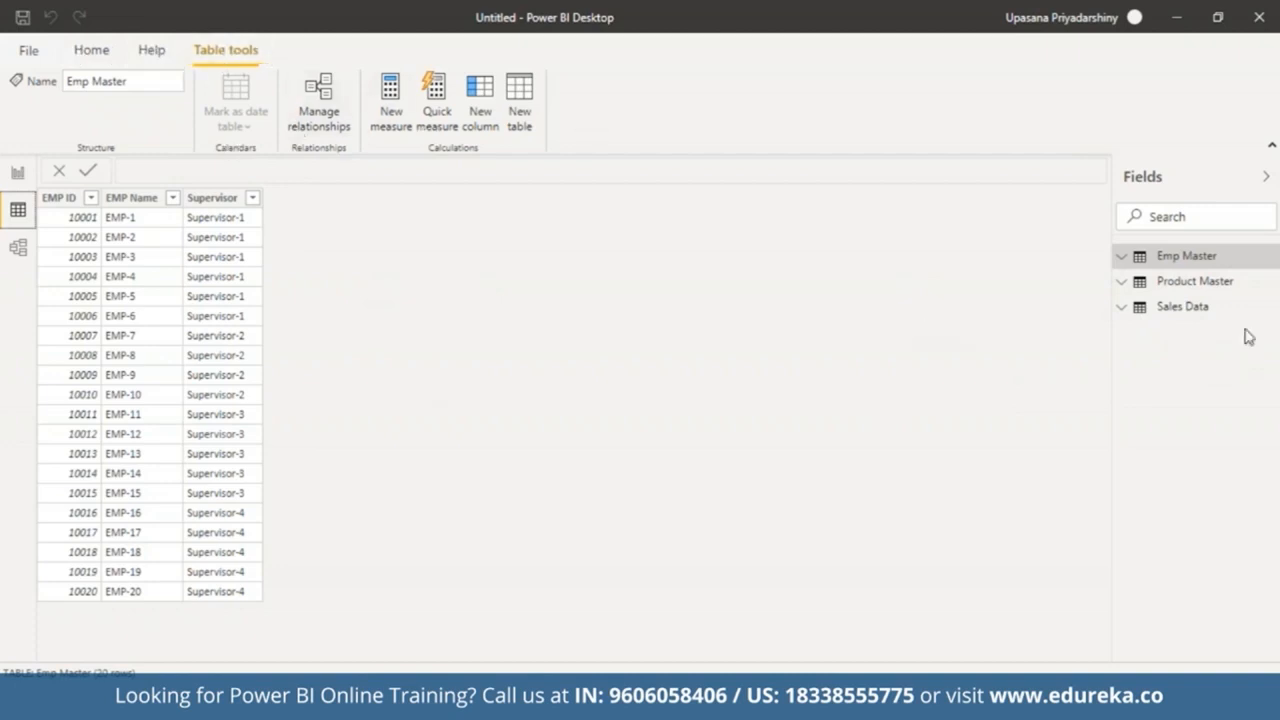
left_click(1182, 284)
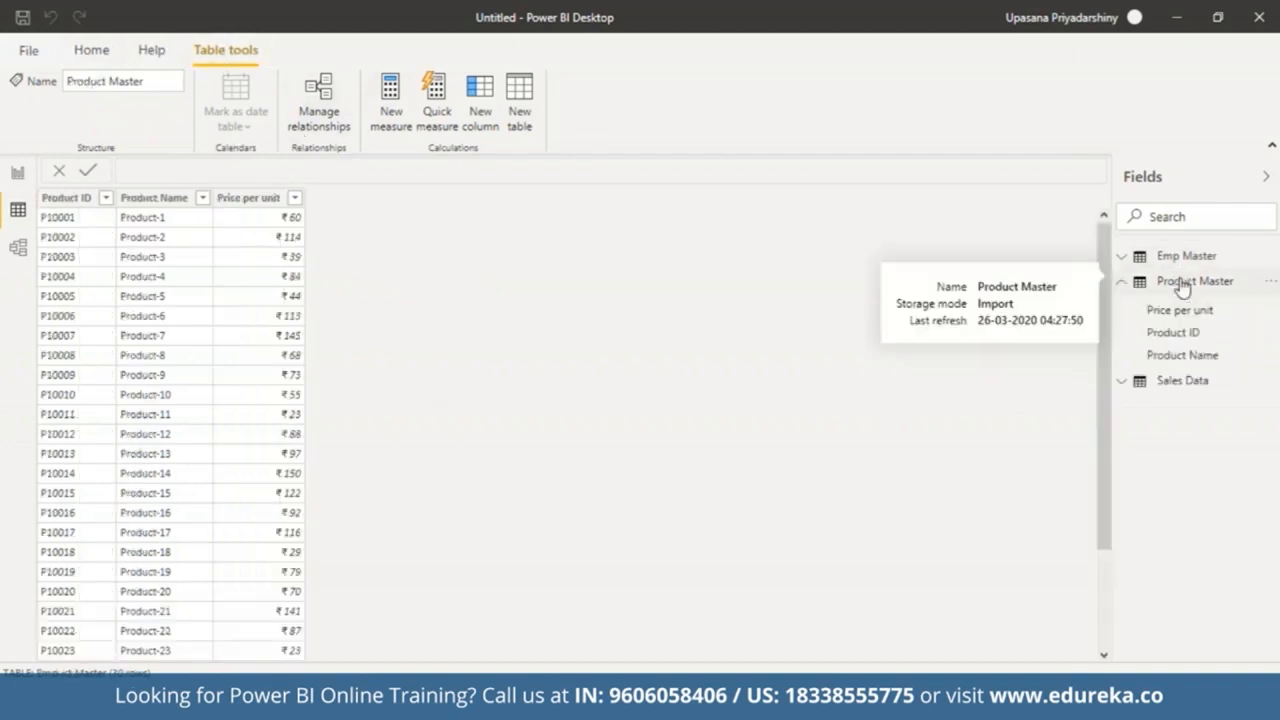
left_click(1185, 384)
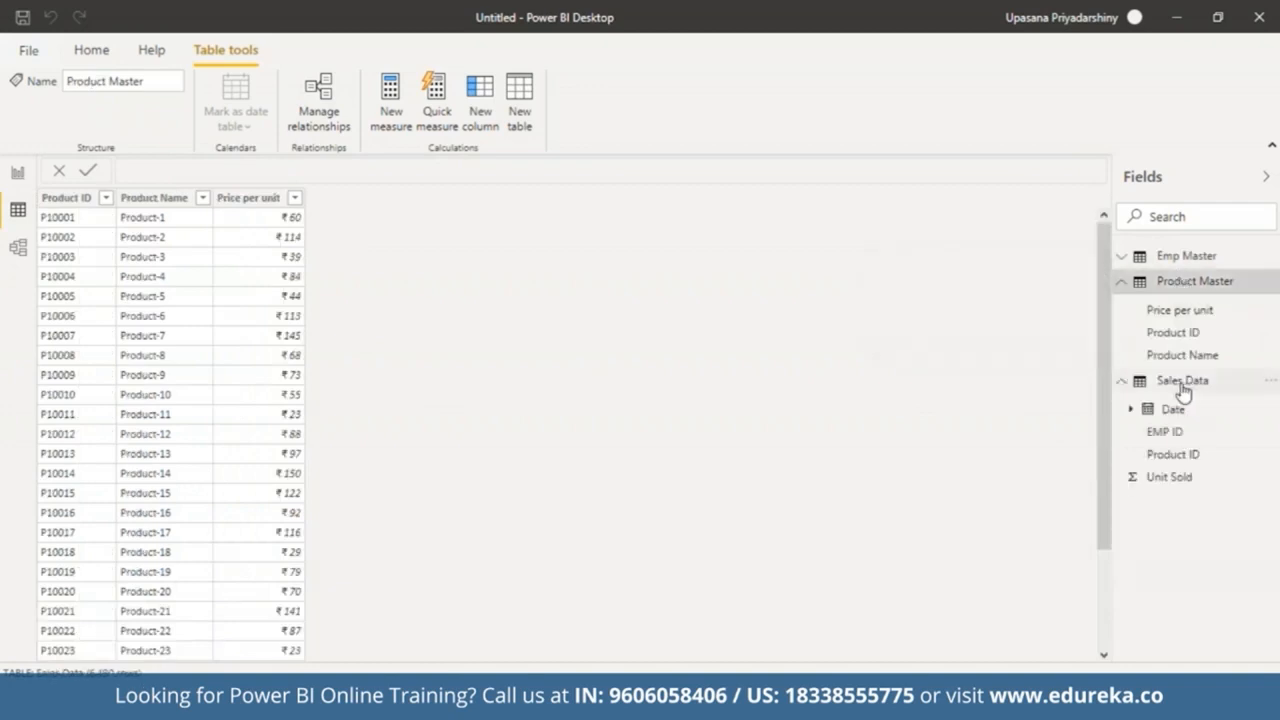
Step: In the model view, delete the Product Master–Sales Data relationship and recreate it by linking the two Product ID fields
left_click(10, 249)
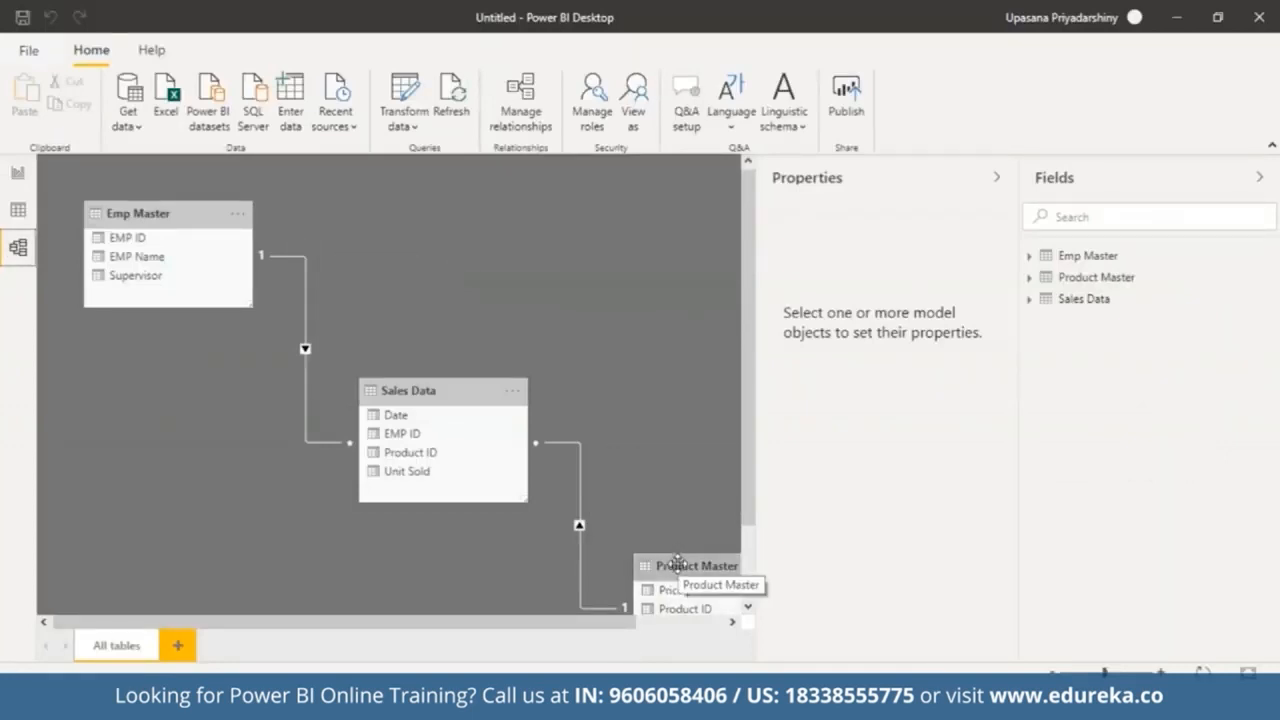
left_click(994, 178)
left_click_drag(745, 566, 753, 190)
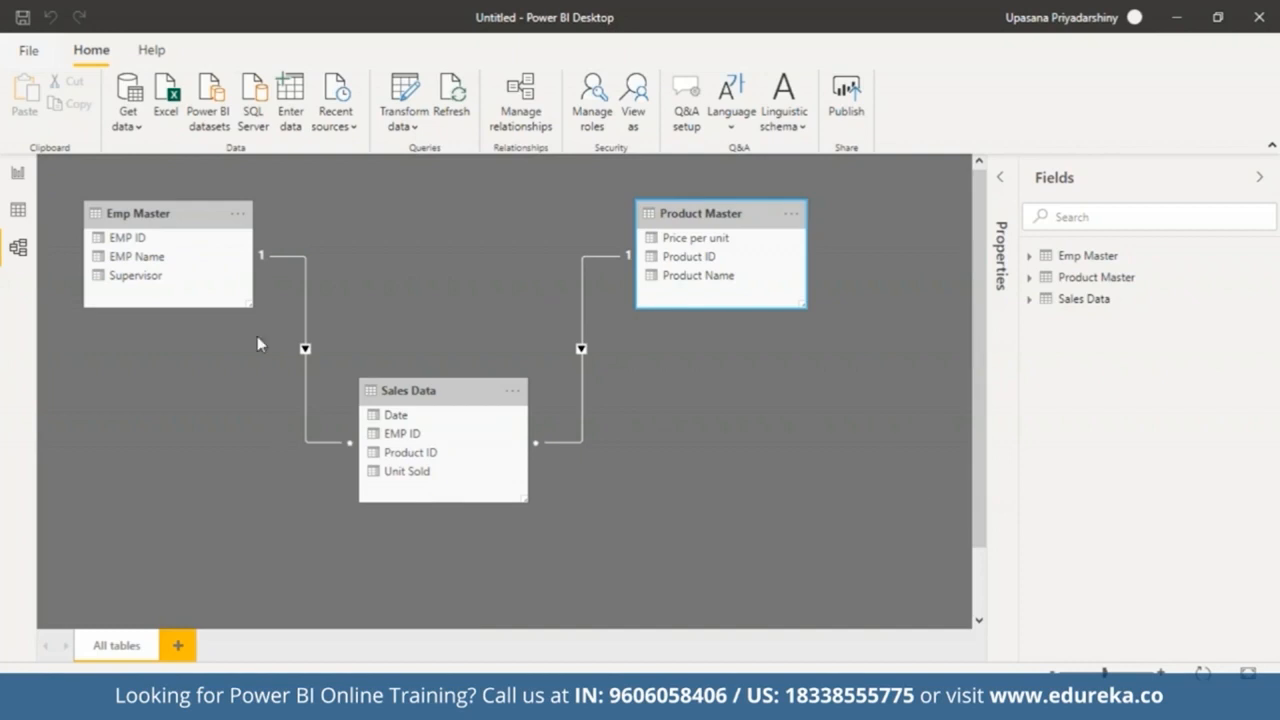
right_click(582, 356)
left_click(597, 369)
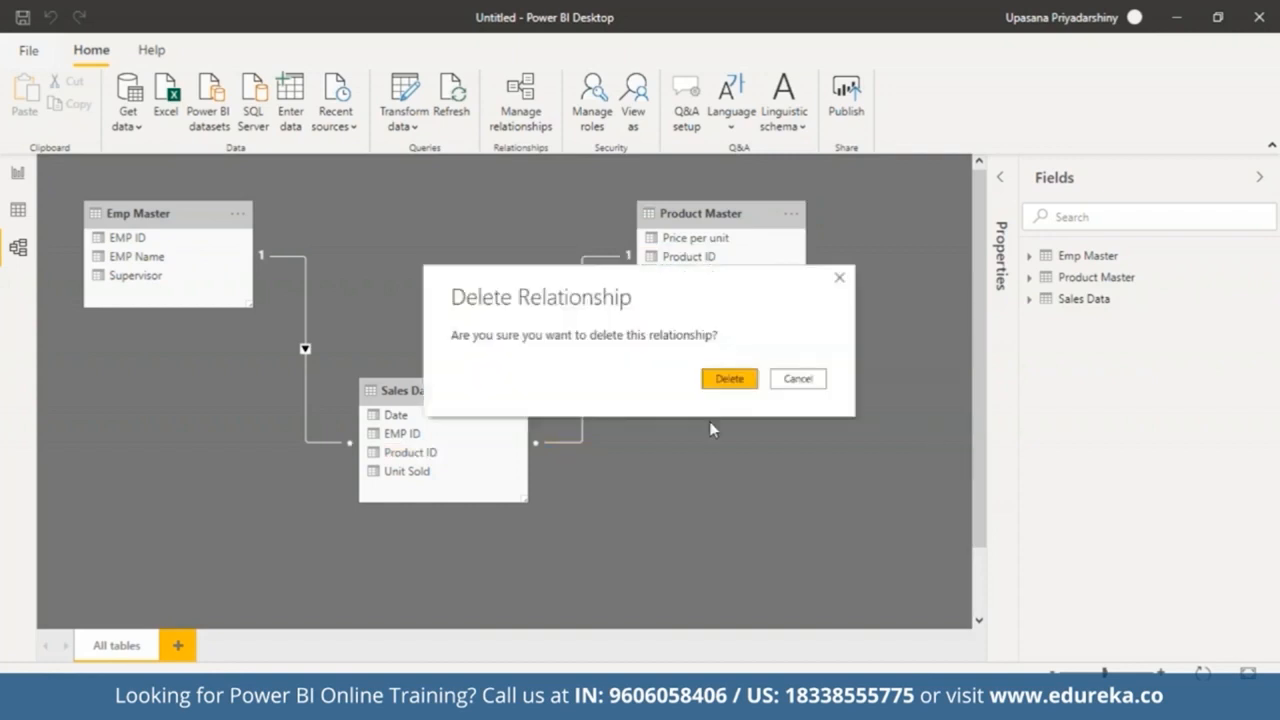
left_click(737, 378)
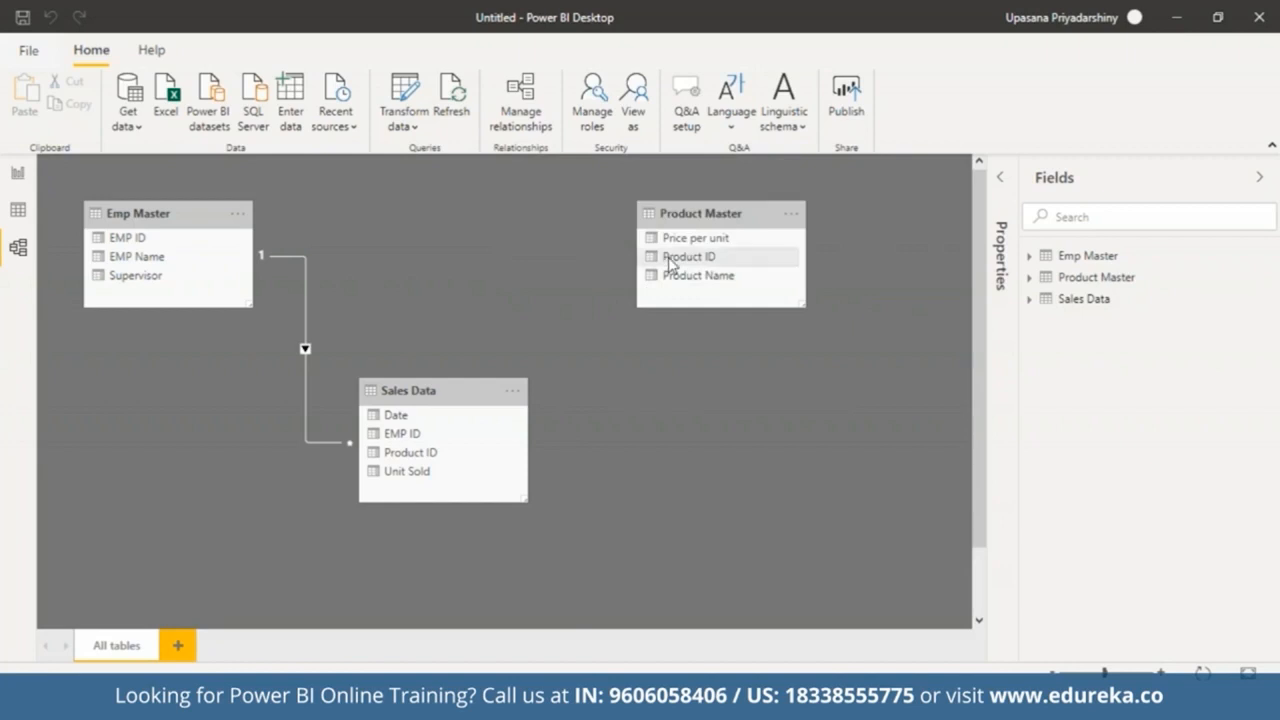
left_click_drag(669, 263, 397, 463)
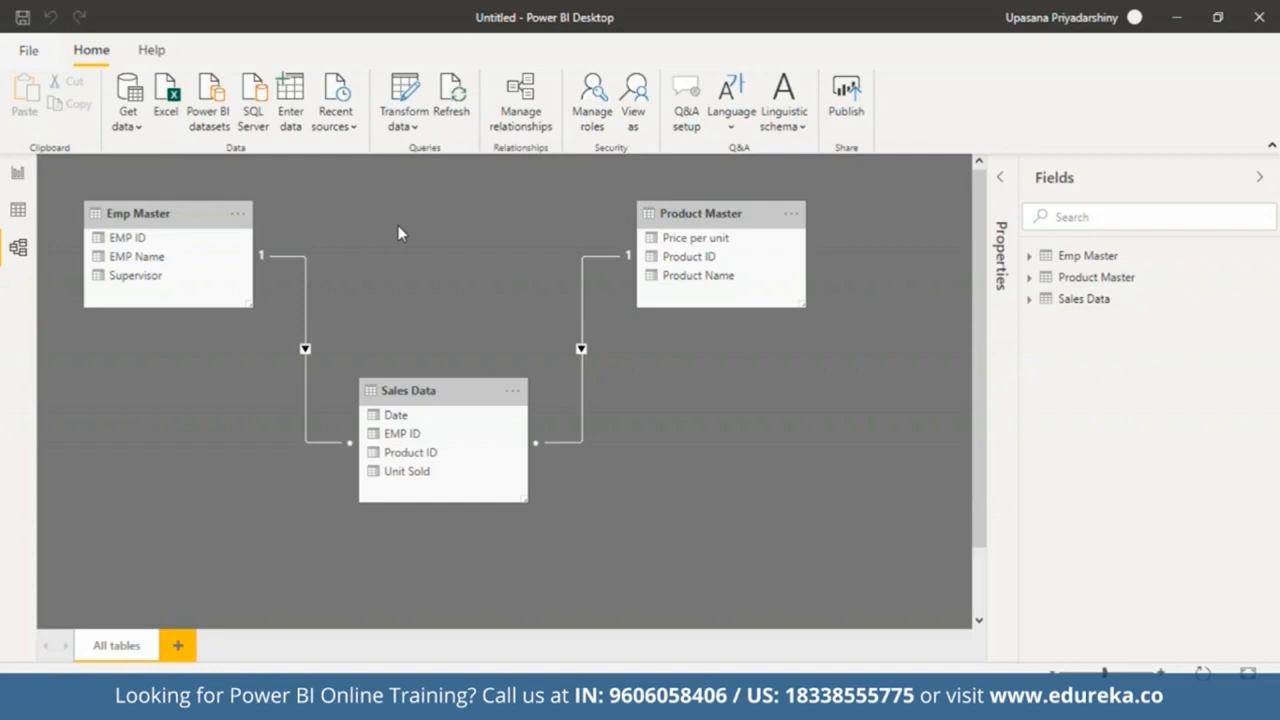
Step: Open the data view and inspect the Unit Sold and Price per unit columns of the Sales Data table
left_click(18, 209)
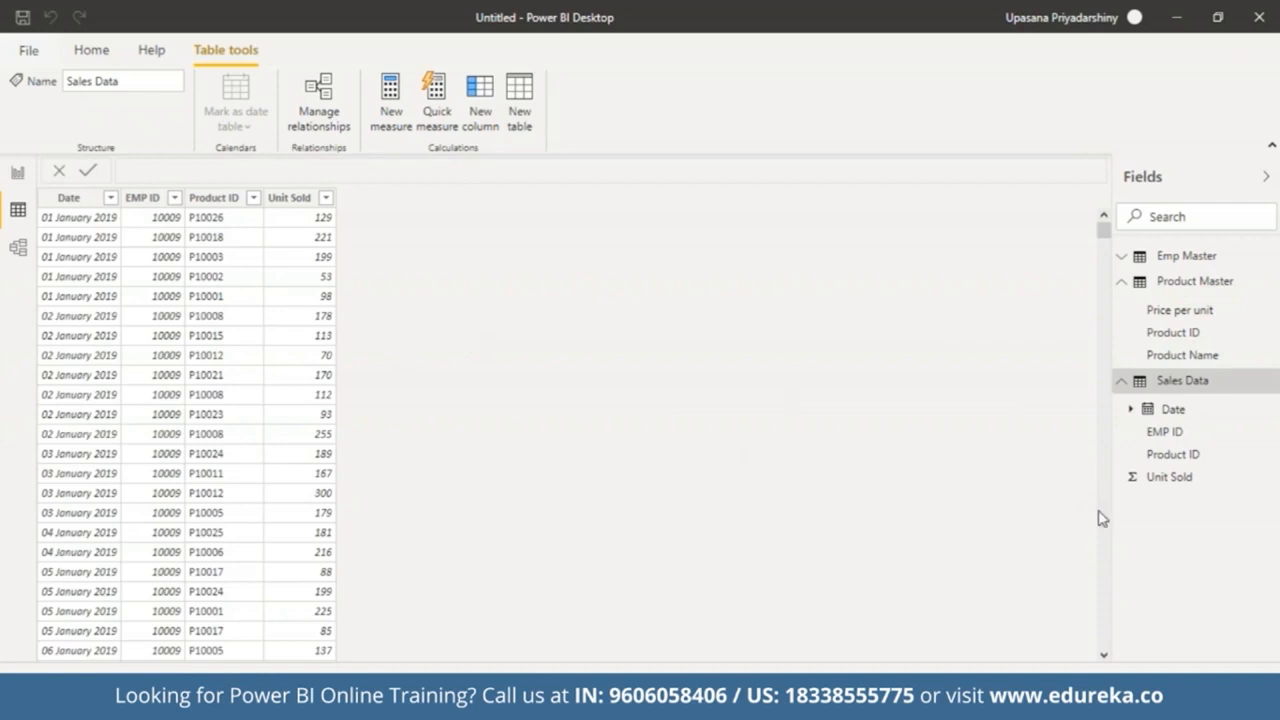
left_click(314, 200)
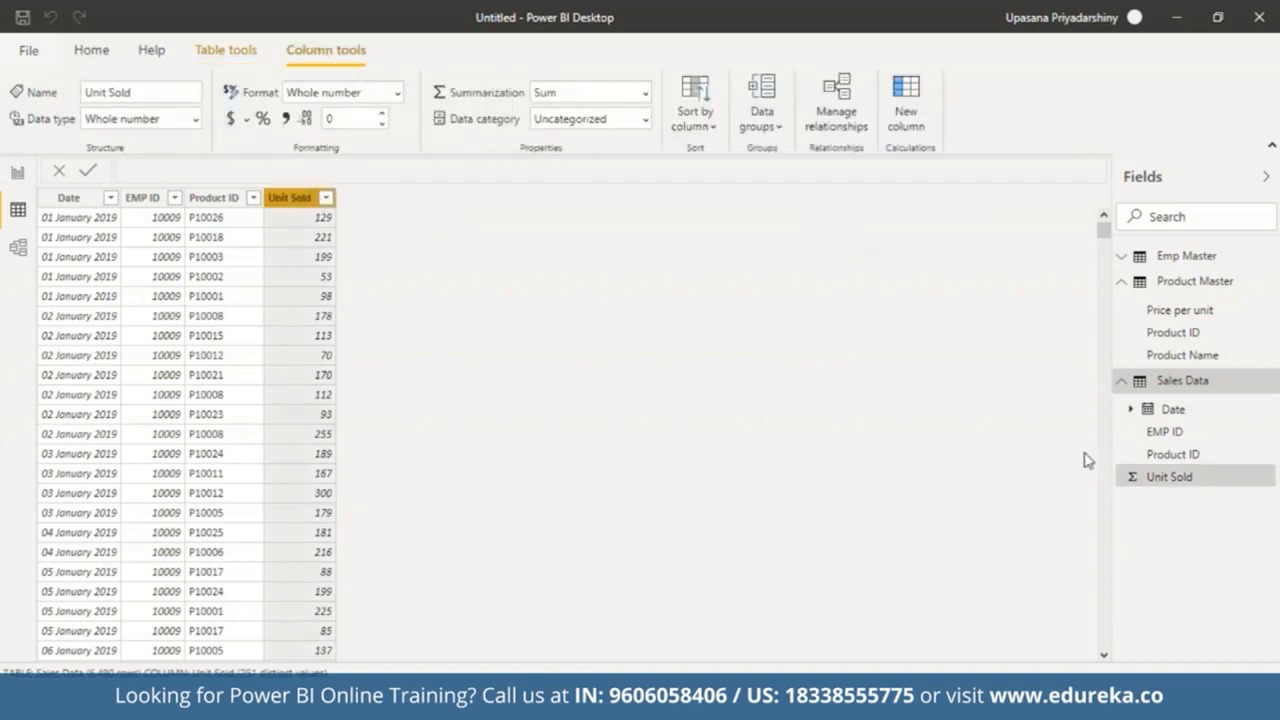
left_click(1146, 313)
left_click(1182, 380)
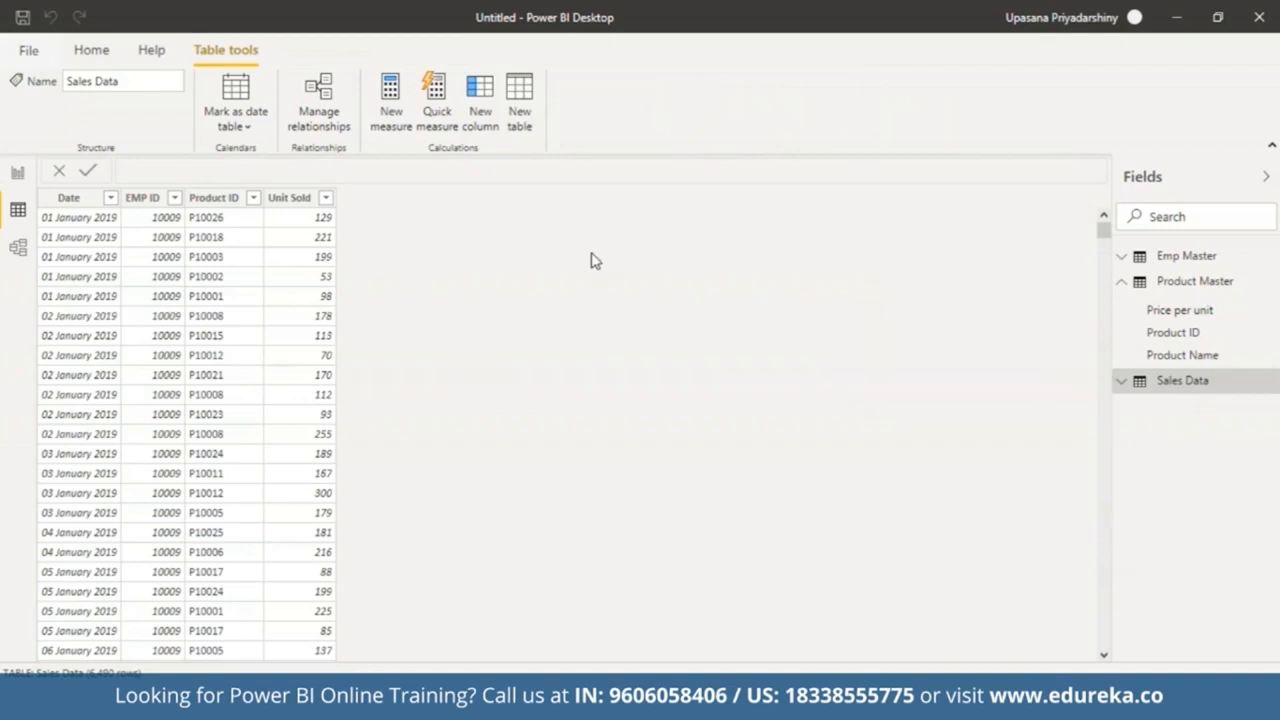
Step: Add a new Sales Data column named Revenue calculated as 'Sales Data'[Unit Sold]*RELATED('Product Master'[Price per unit])
left_click(489, 127)
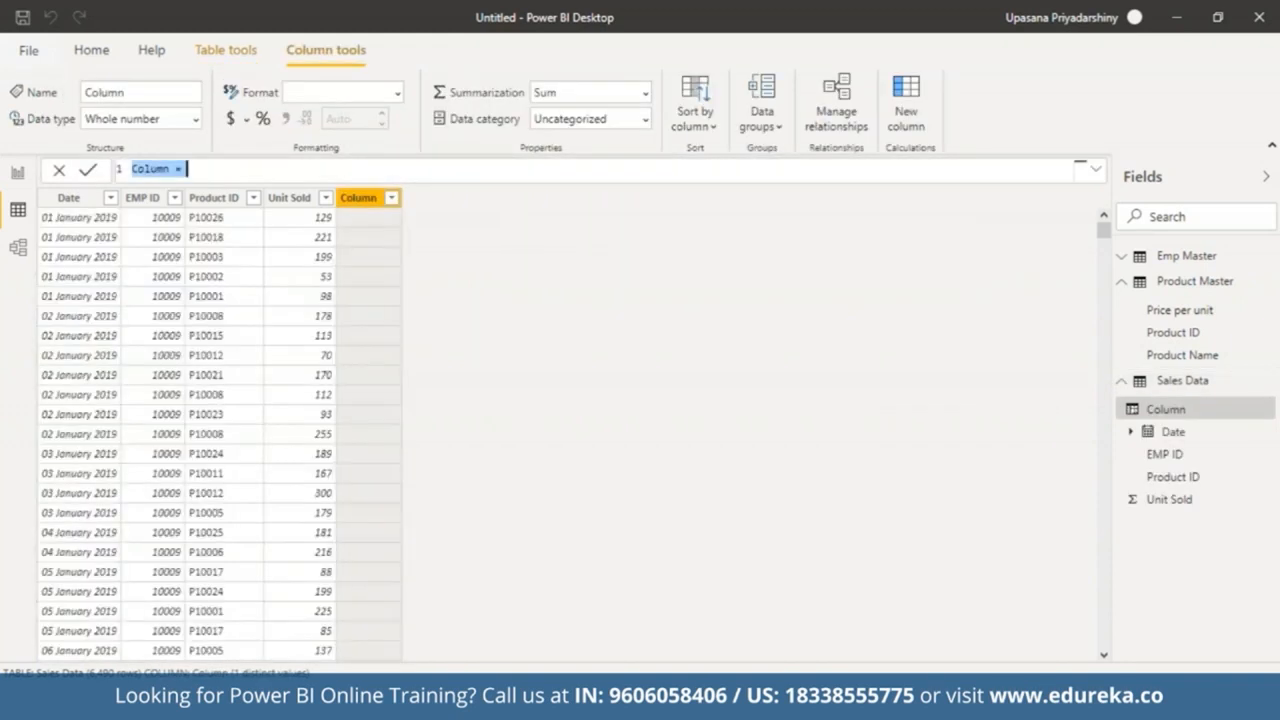
key("BackSpace")
type("Revenue")
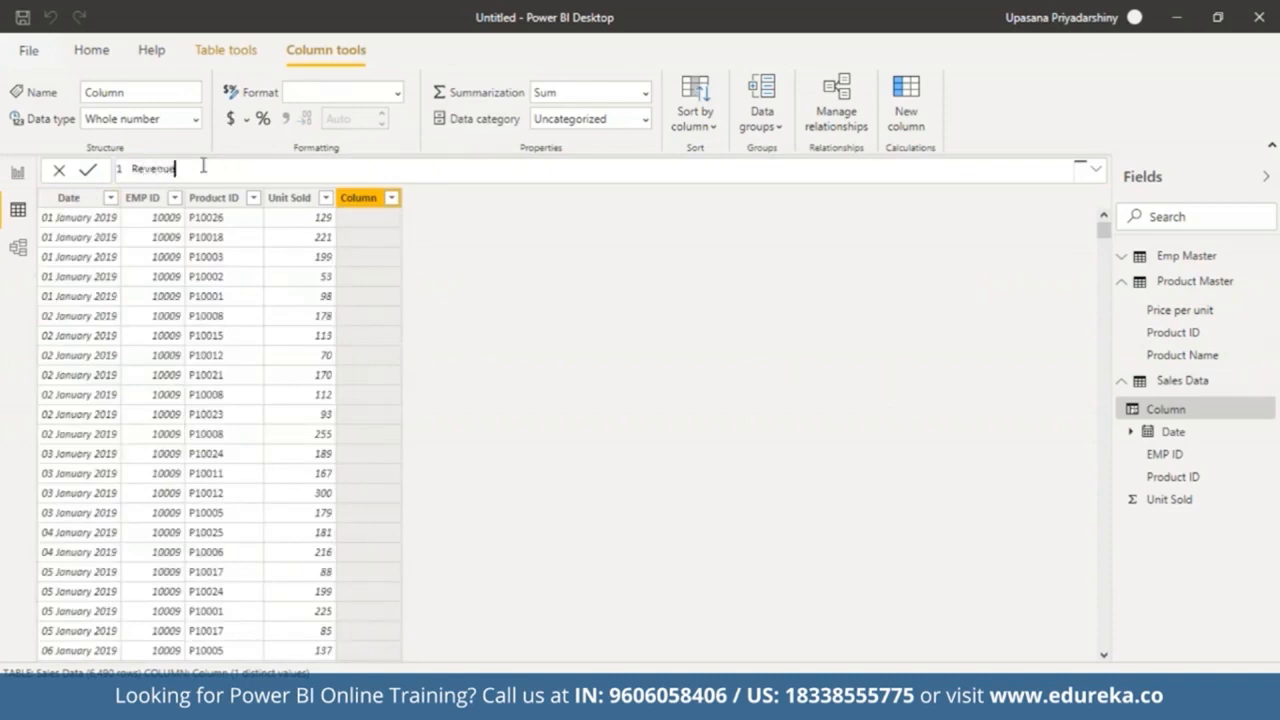
type(" = unit")
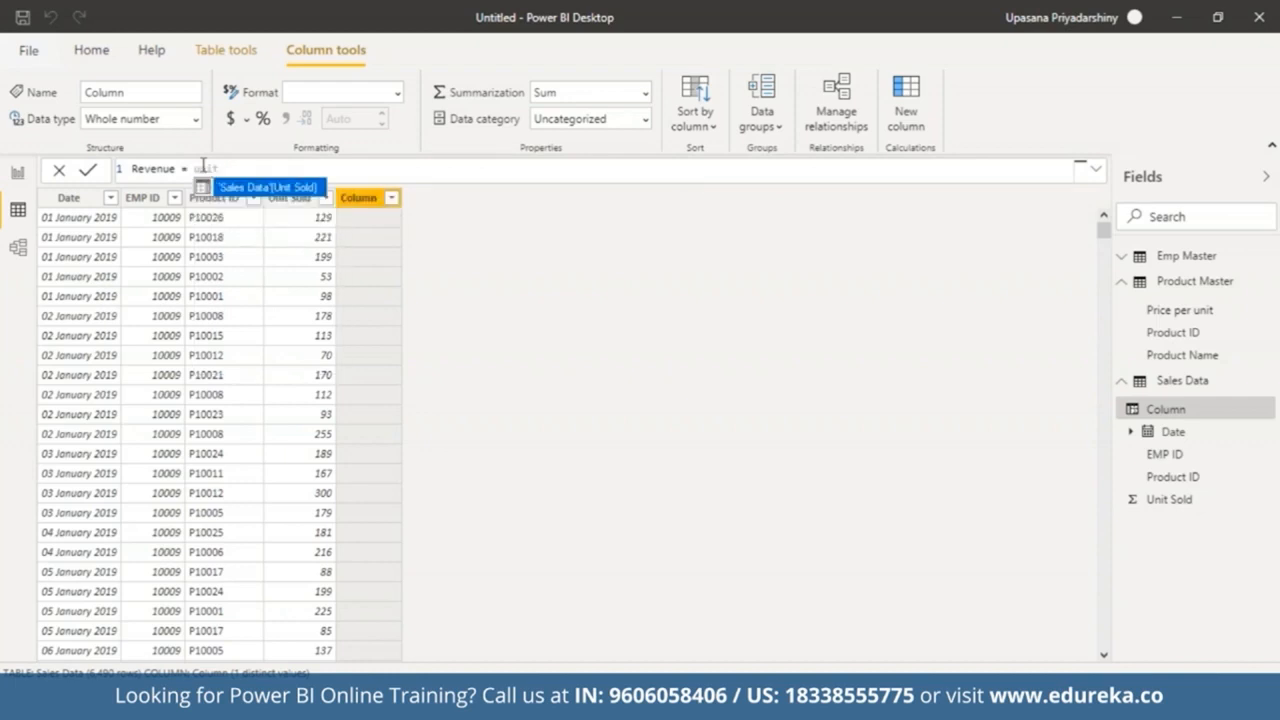
left_click(268, 196)
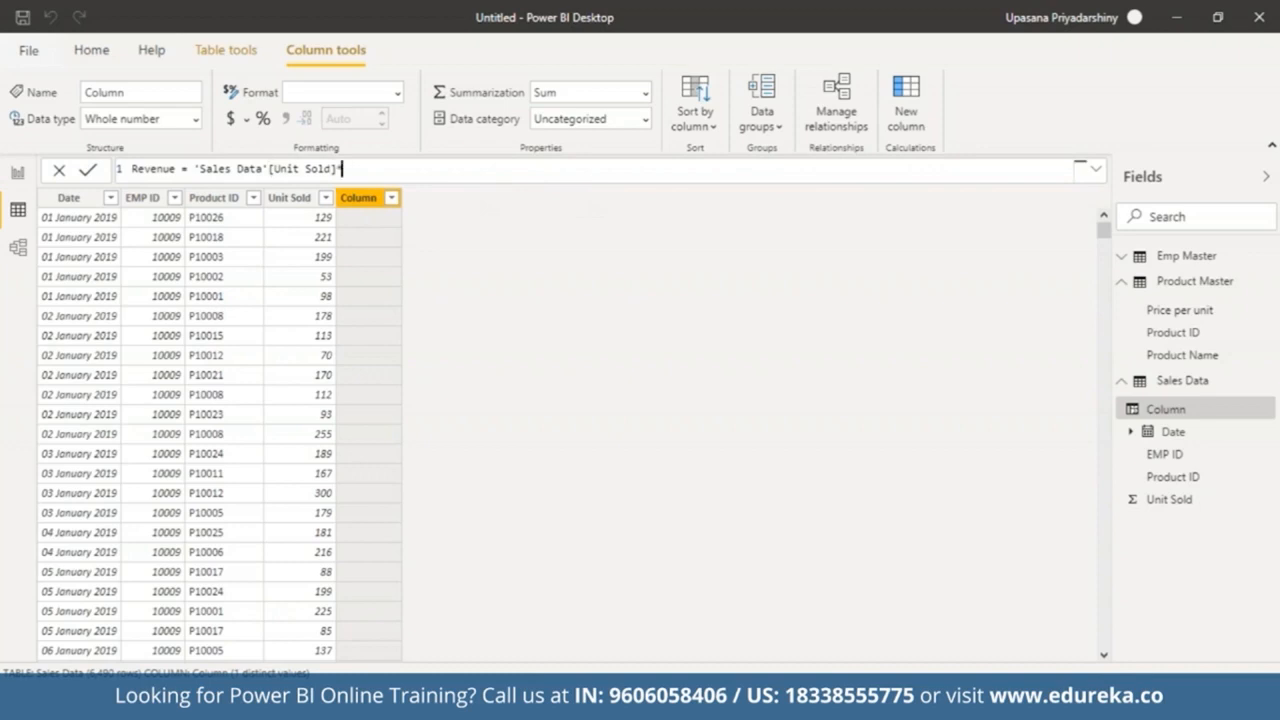
type("re")
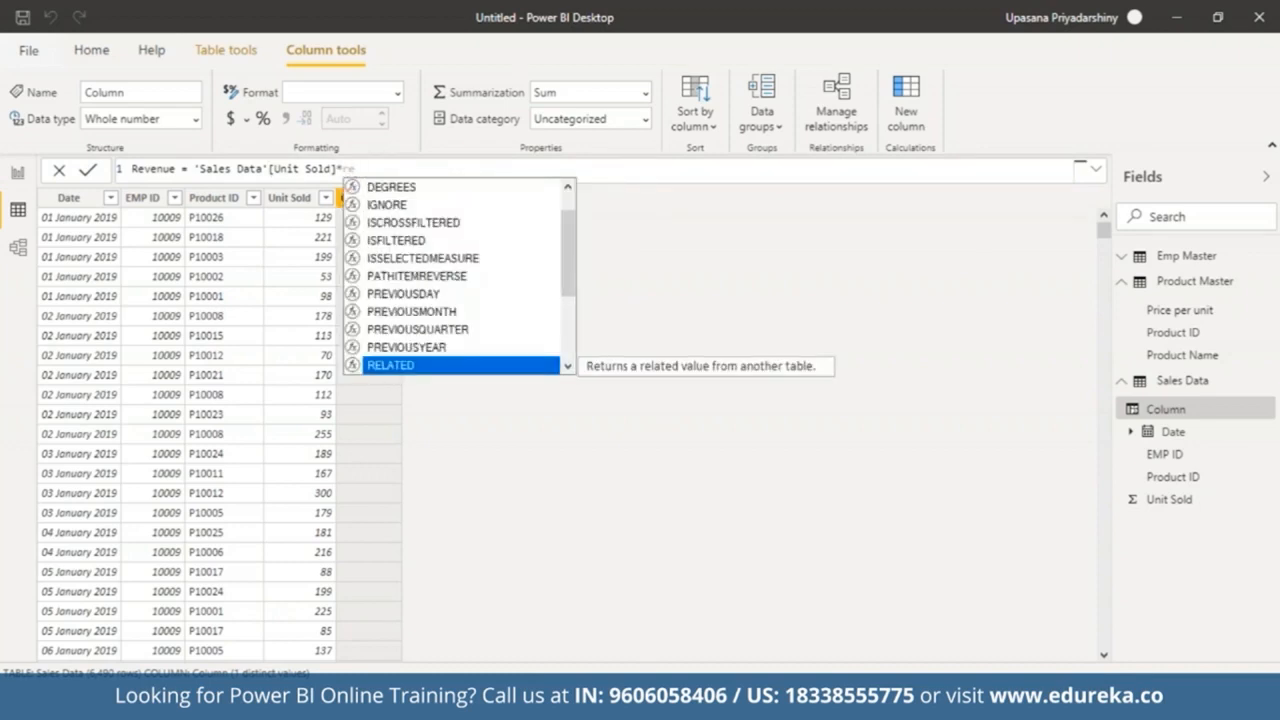
left_click(489, 366)
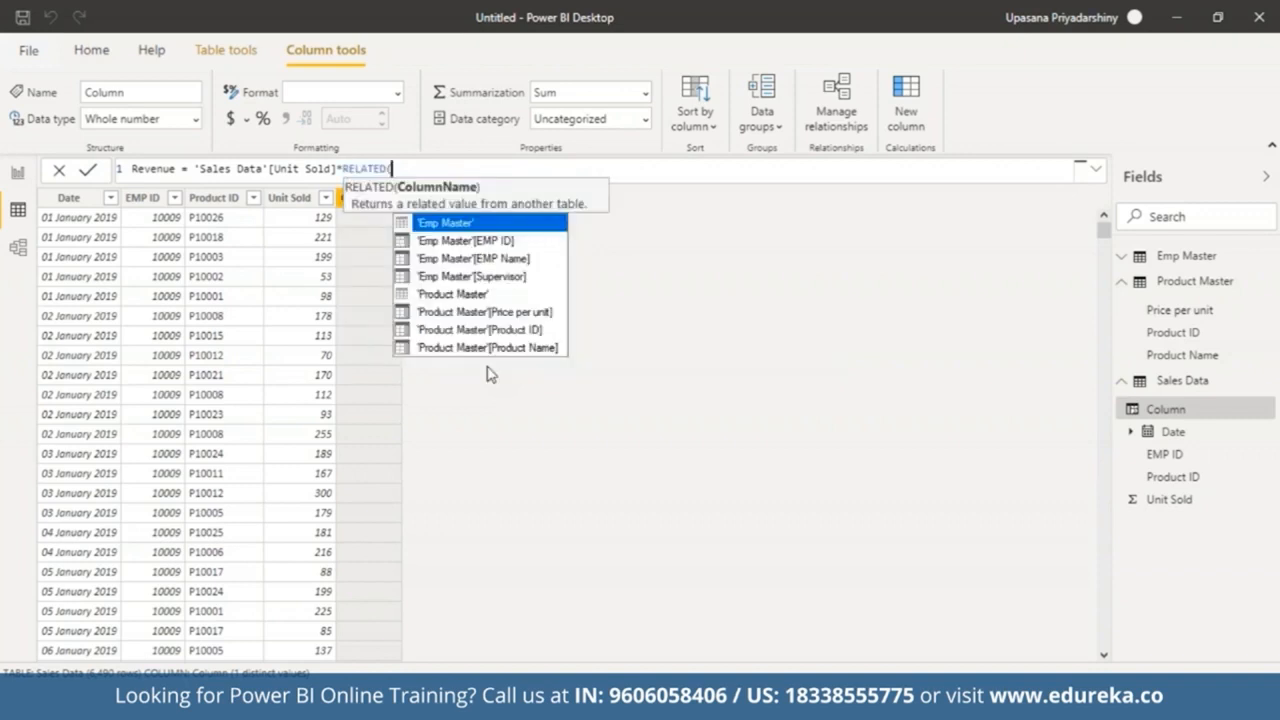
left_click(472, 317)
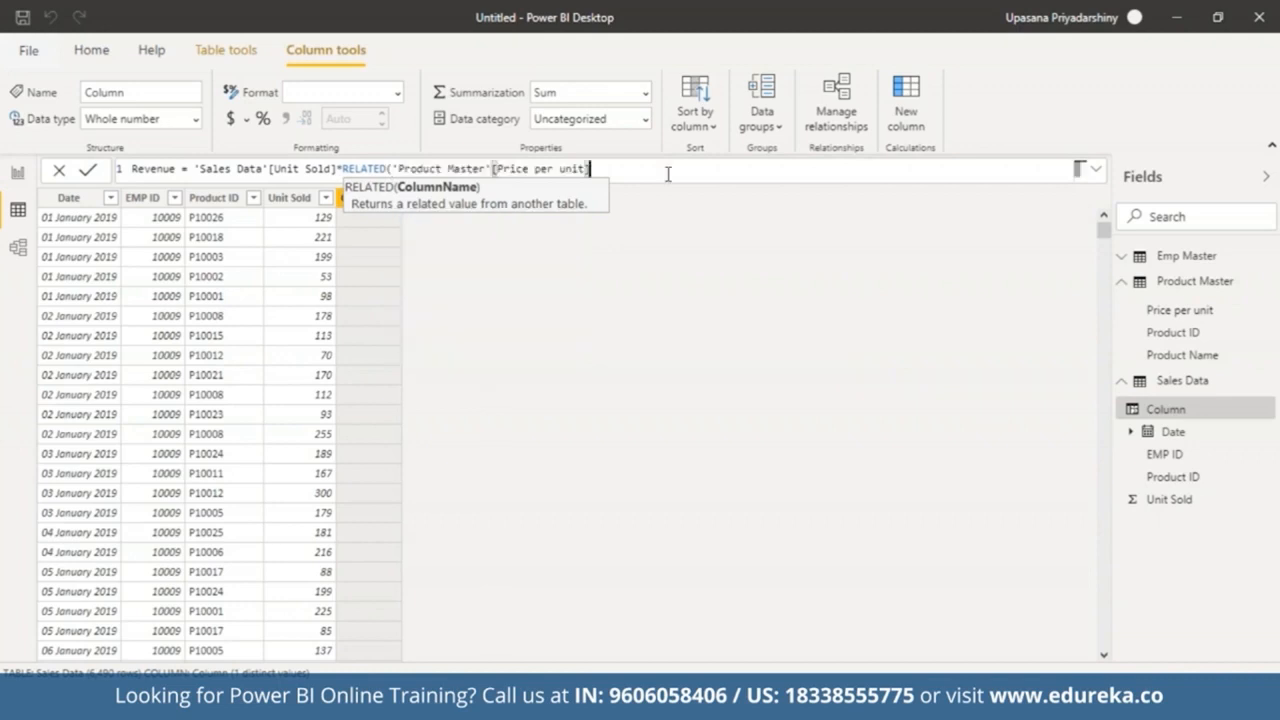
type(")")
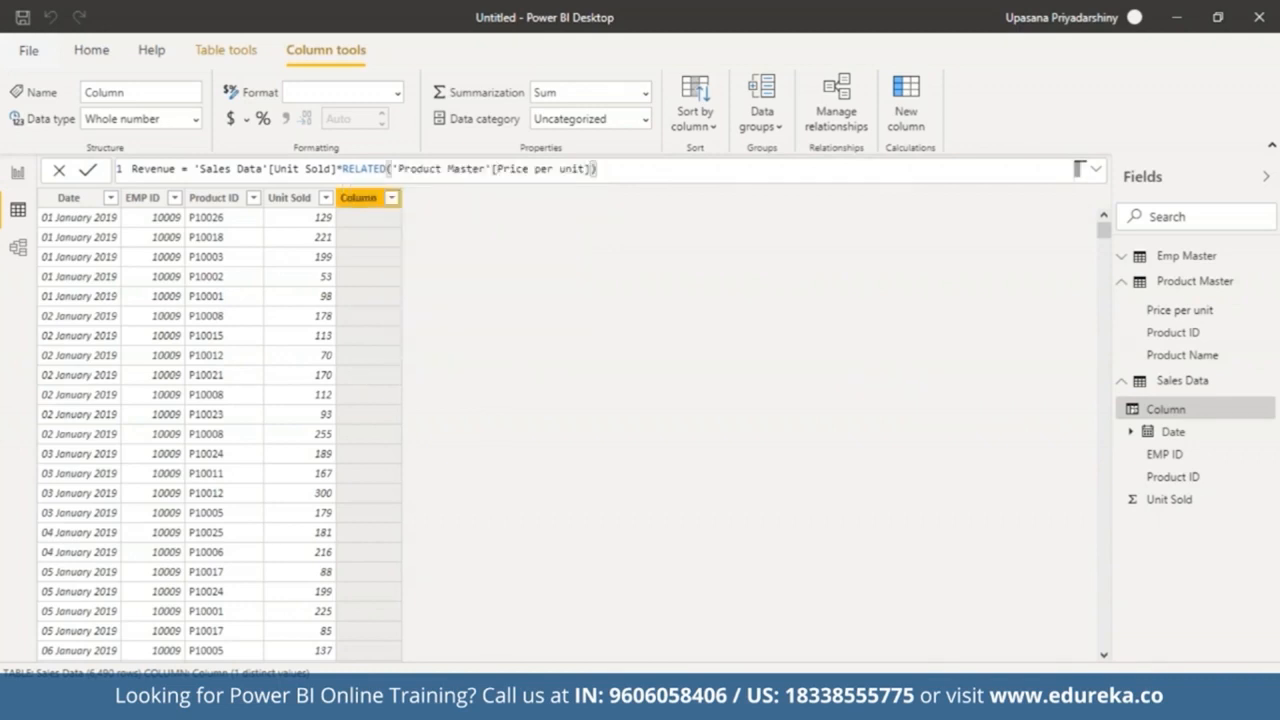
key("Return")
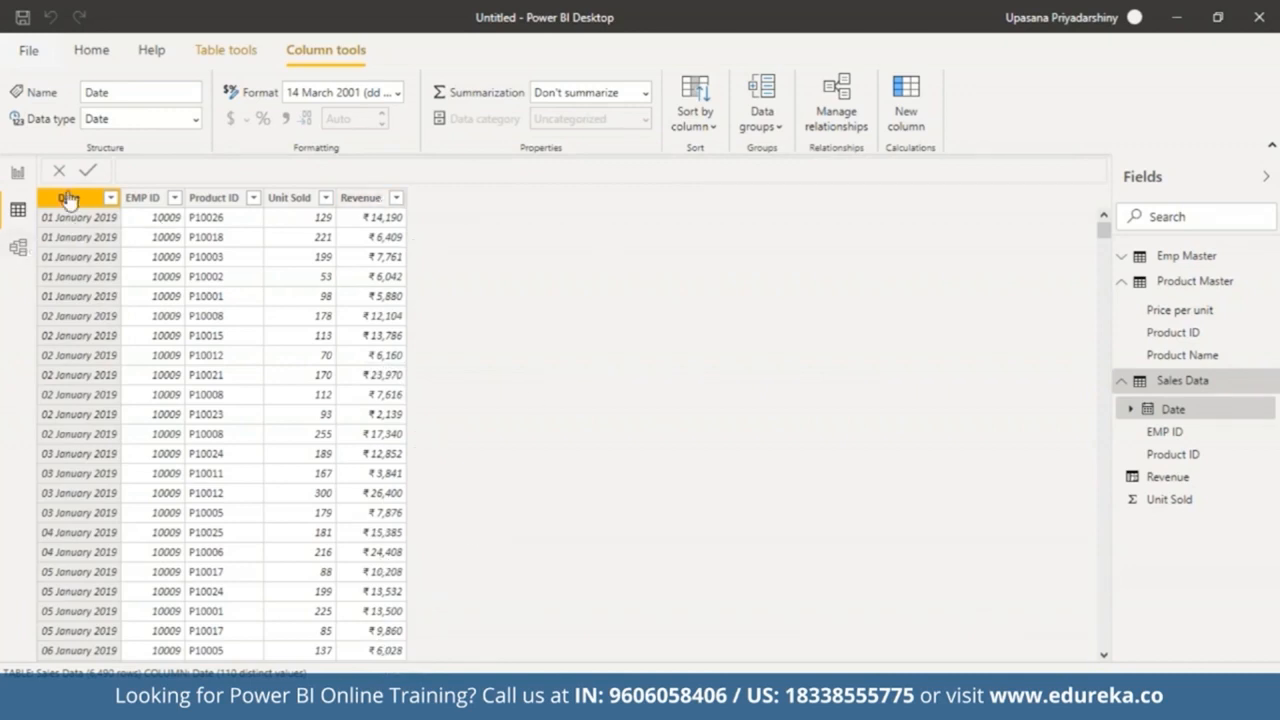
Step: Set the Date column's format to 14-03-2001 (dd-mm-yyyy)
left_click(397, 93)
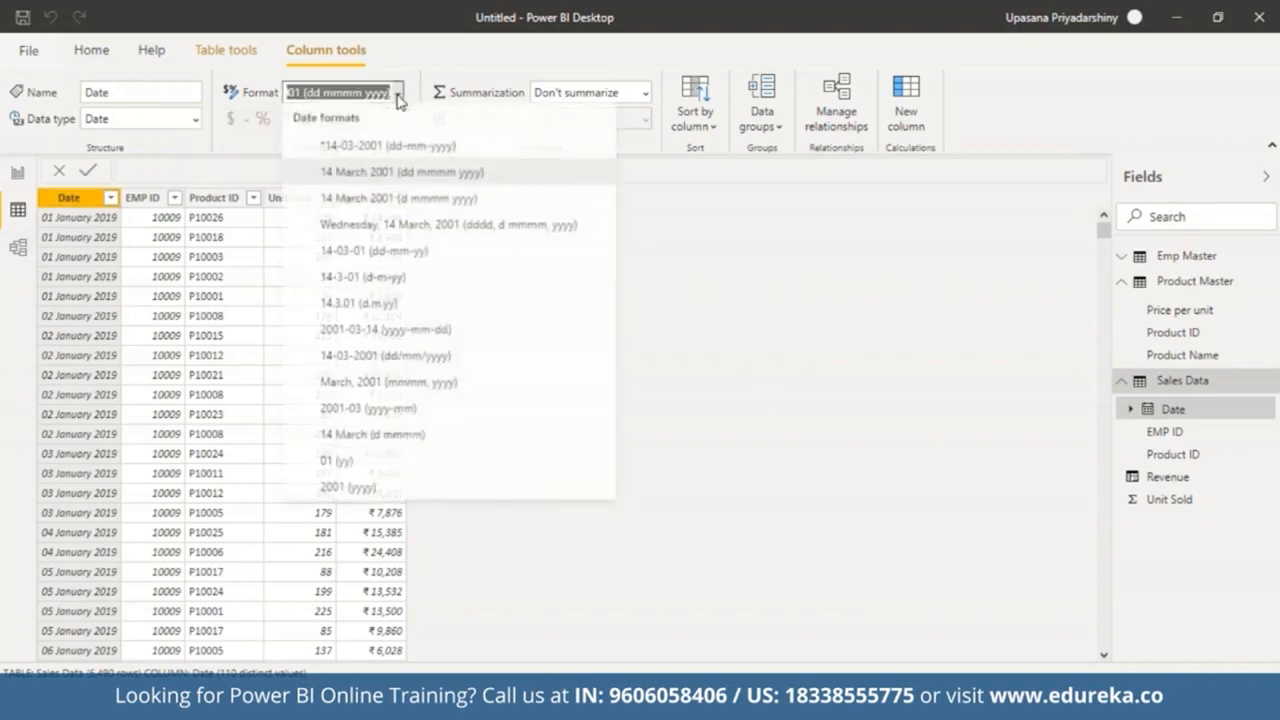
left_click(398, 148)
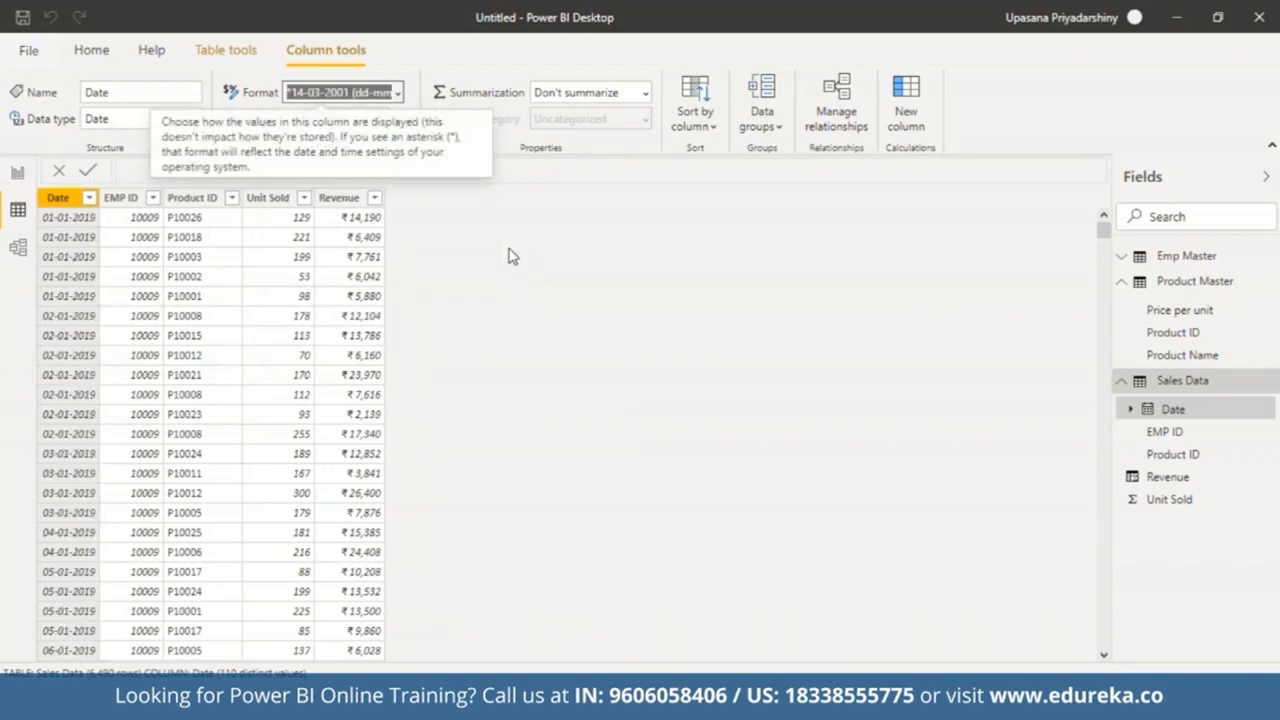
left_click(512, 257)
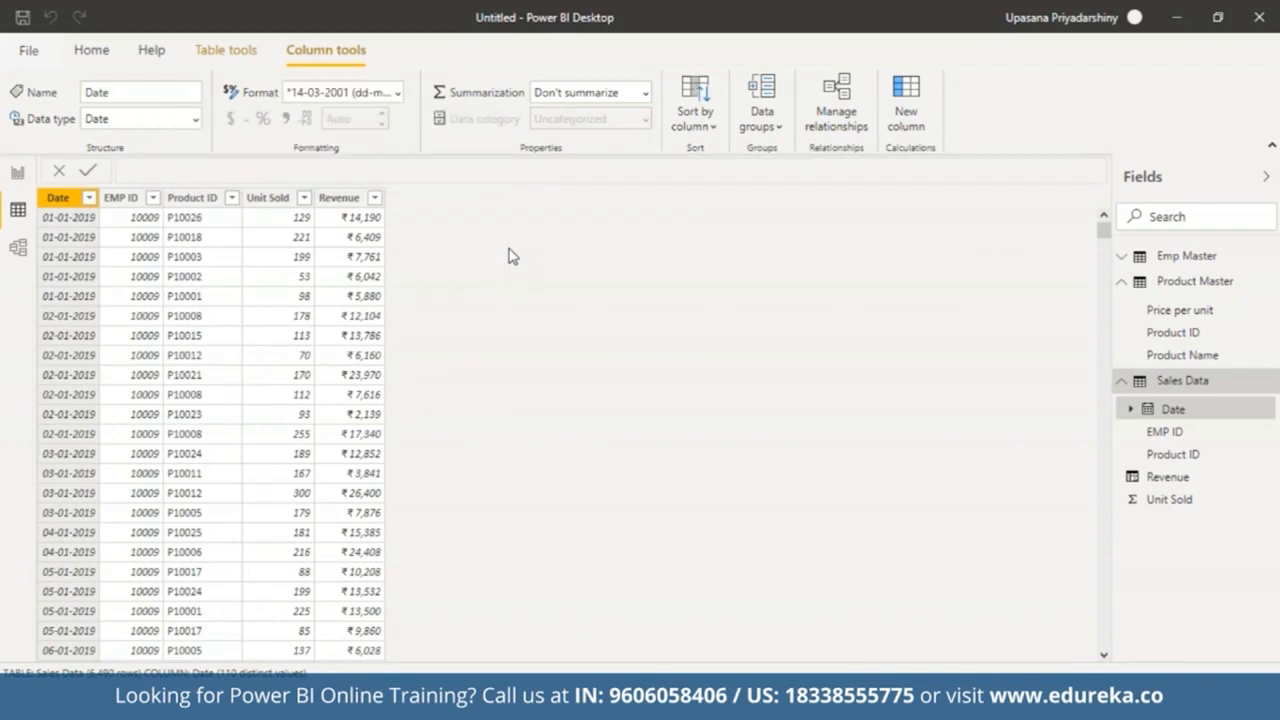
Step: In the report view, insert a rectangle shape and stretch it into a thin banner across the top of the page
left_click(14, 175)
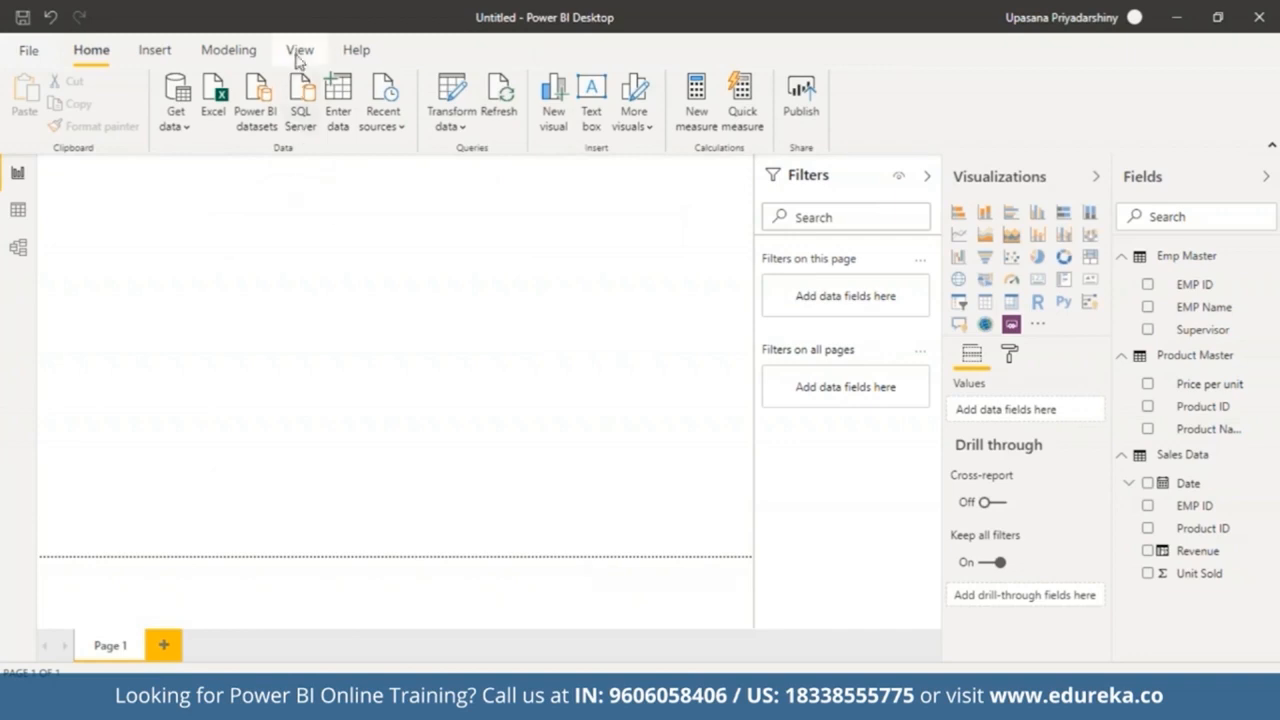
left_click(156, 58)
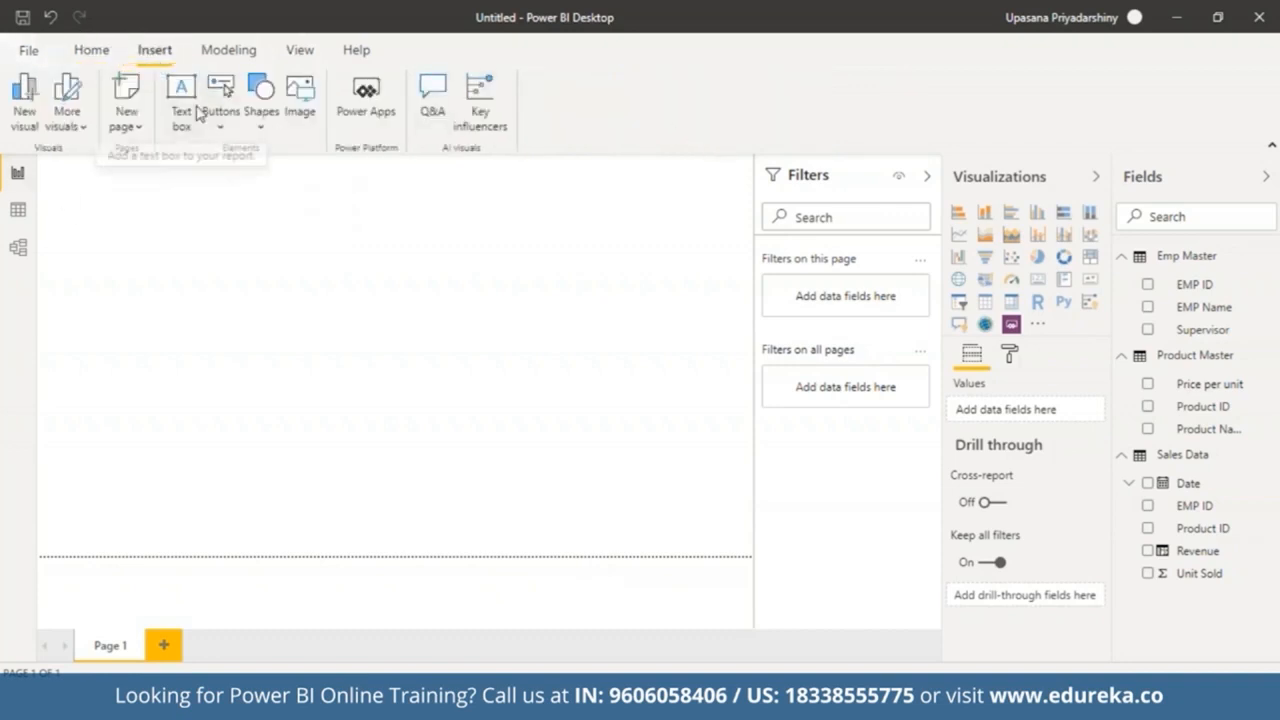
left_click(263, 96)
left_click(283, 160)
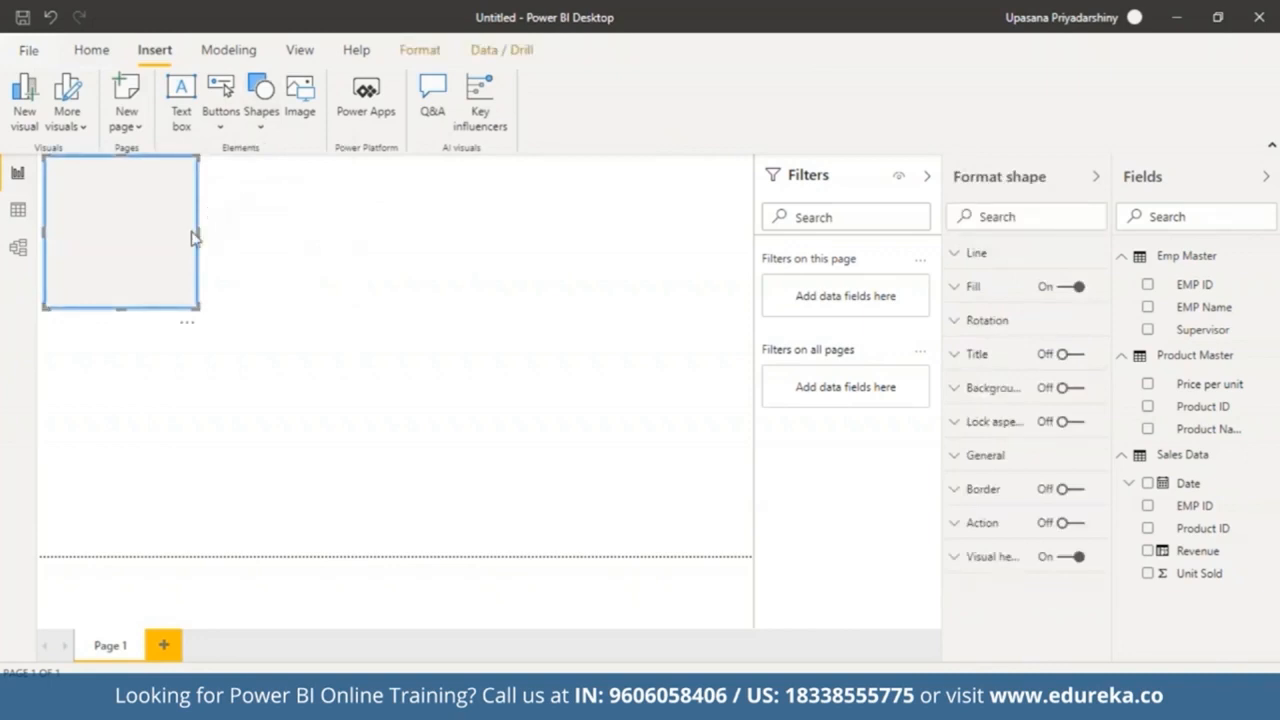
left_click_drag(197, 231, 772, 228)
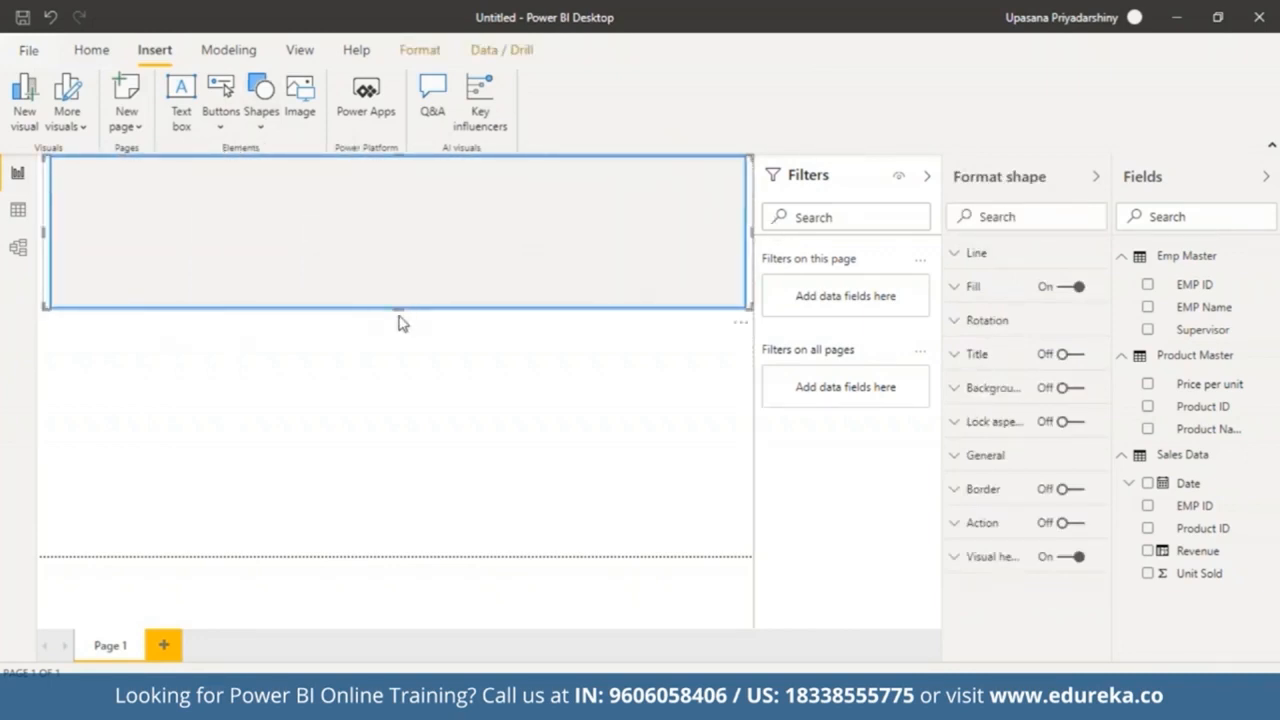
left_click_drag(399, 308, 414, 200)
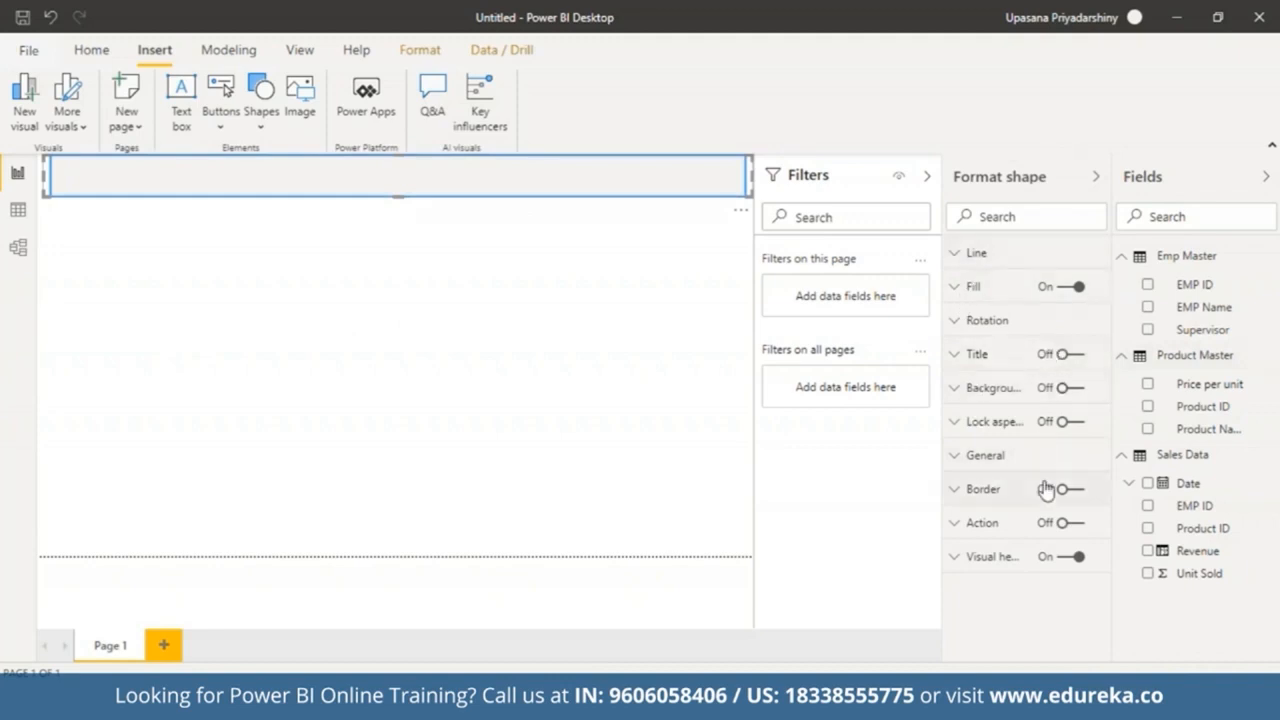
Step: Set the rectangle banner's fill colour and line colour to black
left_click(993, 290)
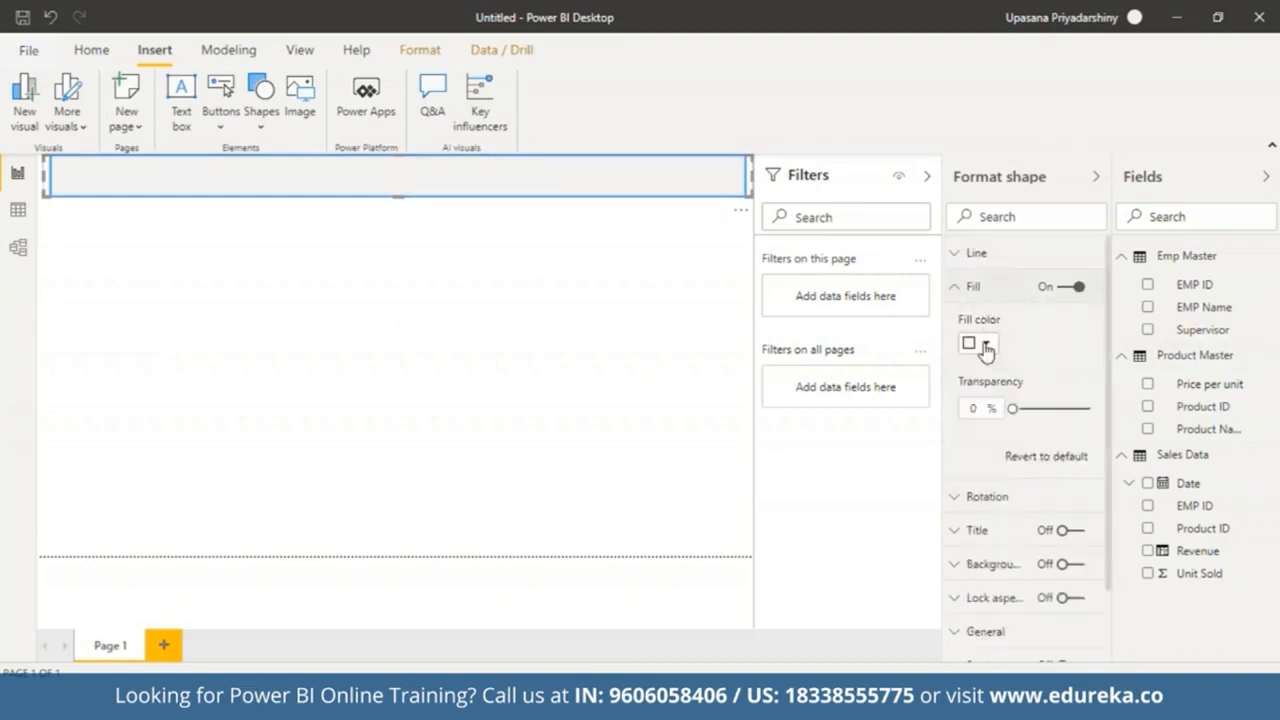
left_click(986, 345)
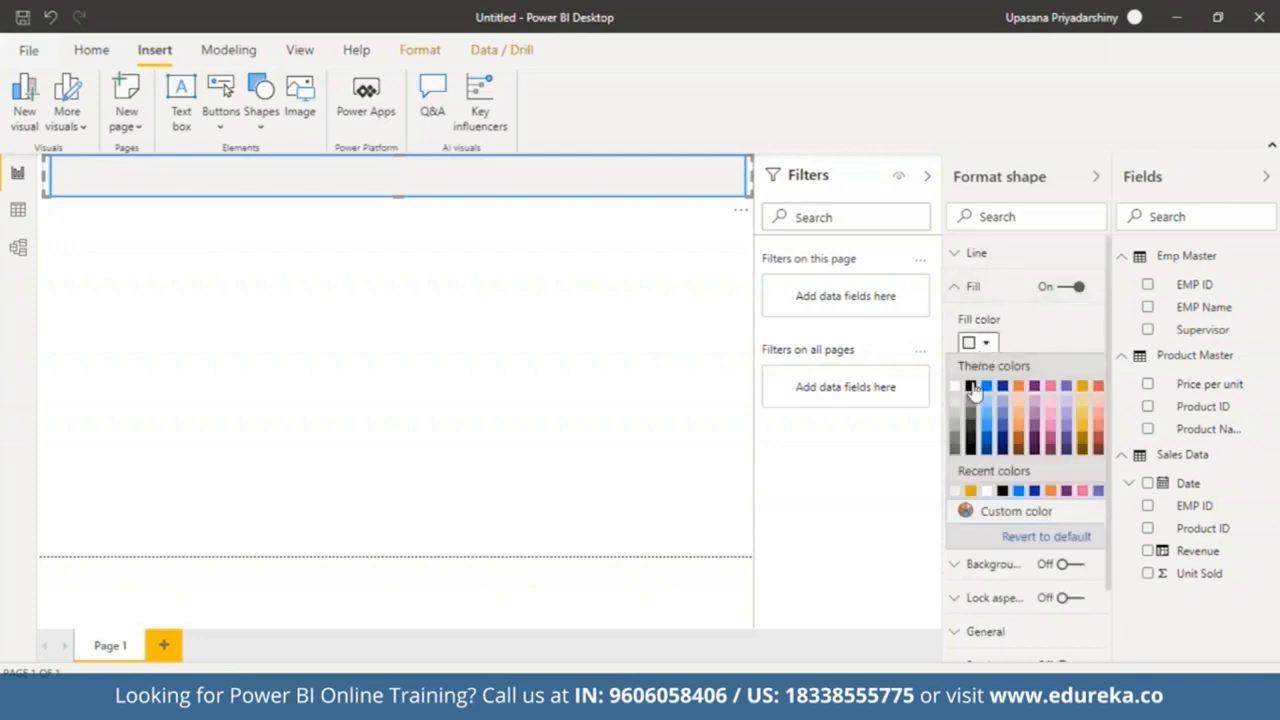
left_click(970, 386)
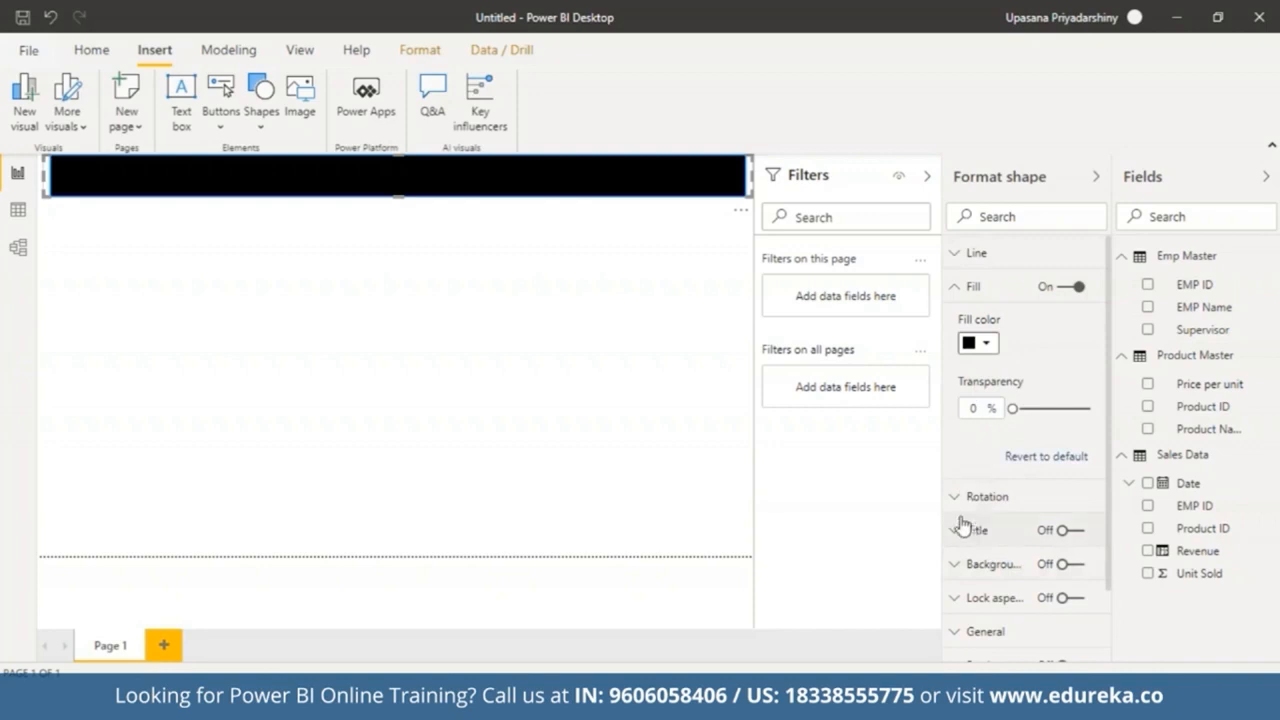
left_click(968, 253)
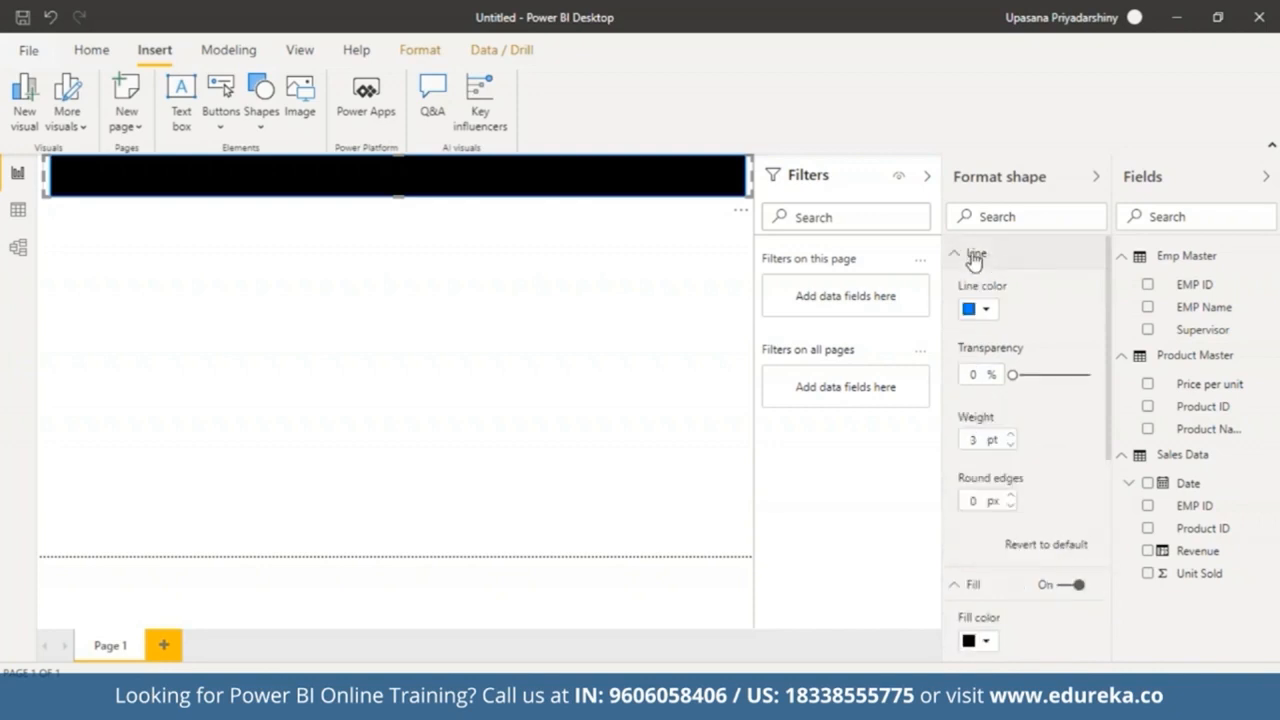
left_click(985, 311)
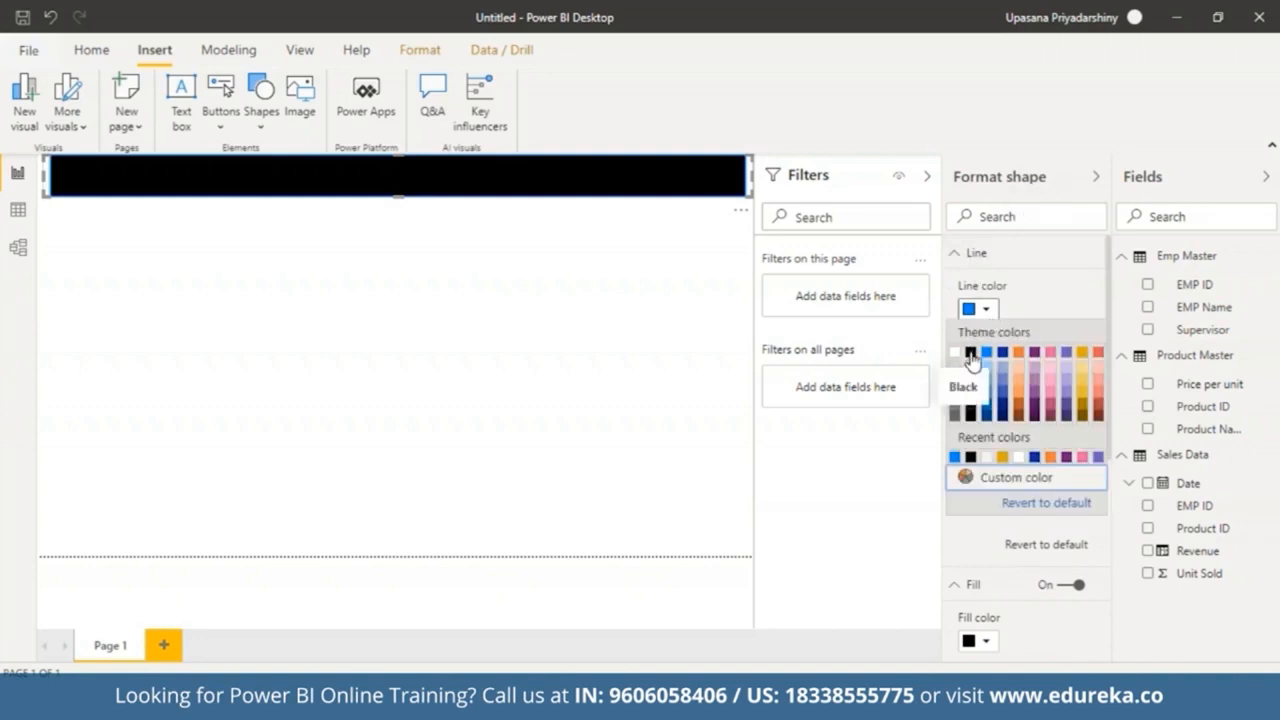
left_click(971, 353)
left_click(614, 345)
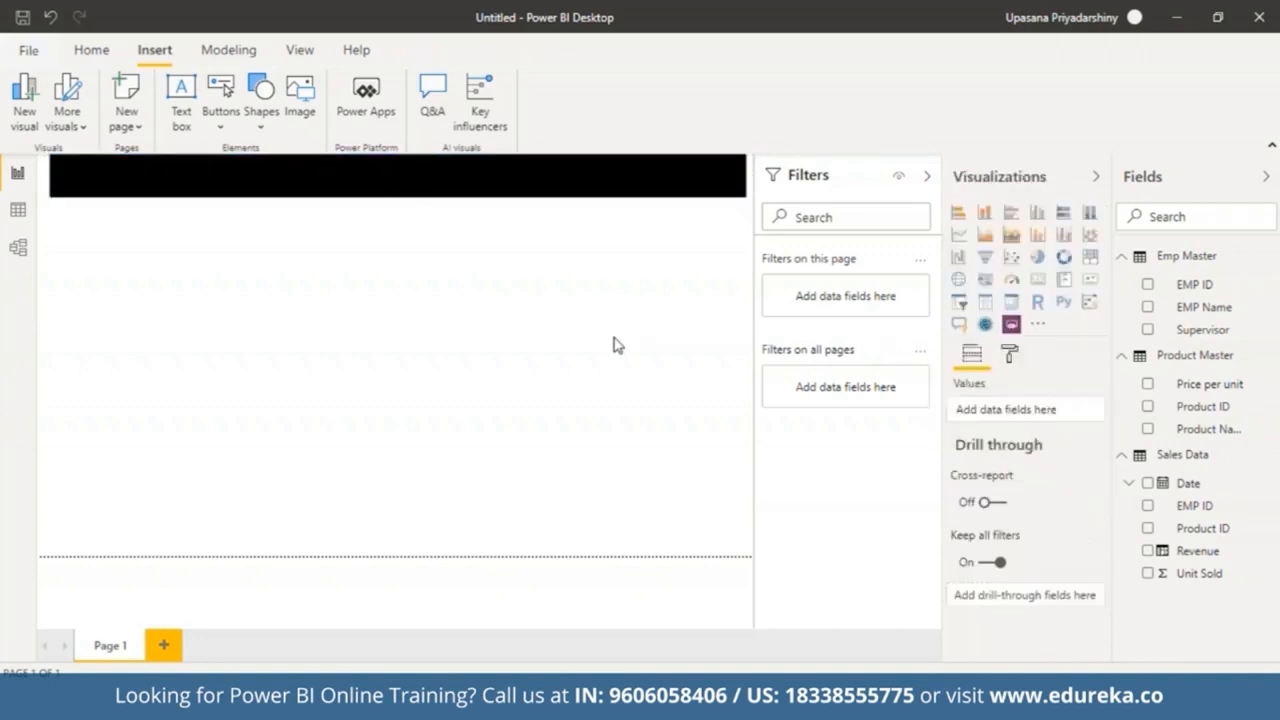
Step: Insert a text box below the banner containing the title Mock Sales Dashboard
left_click(178, 117)
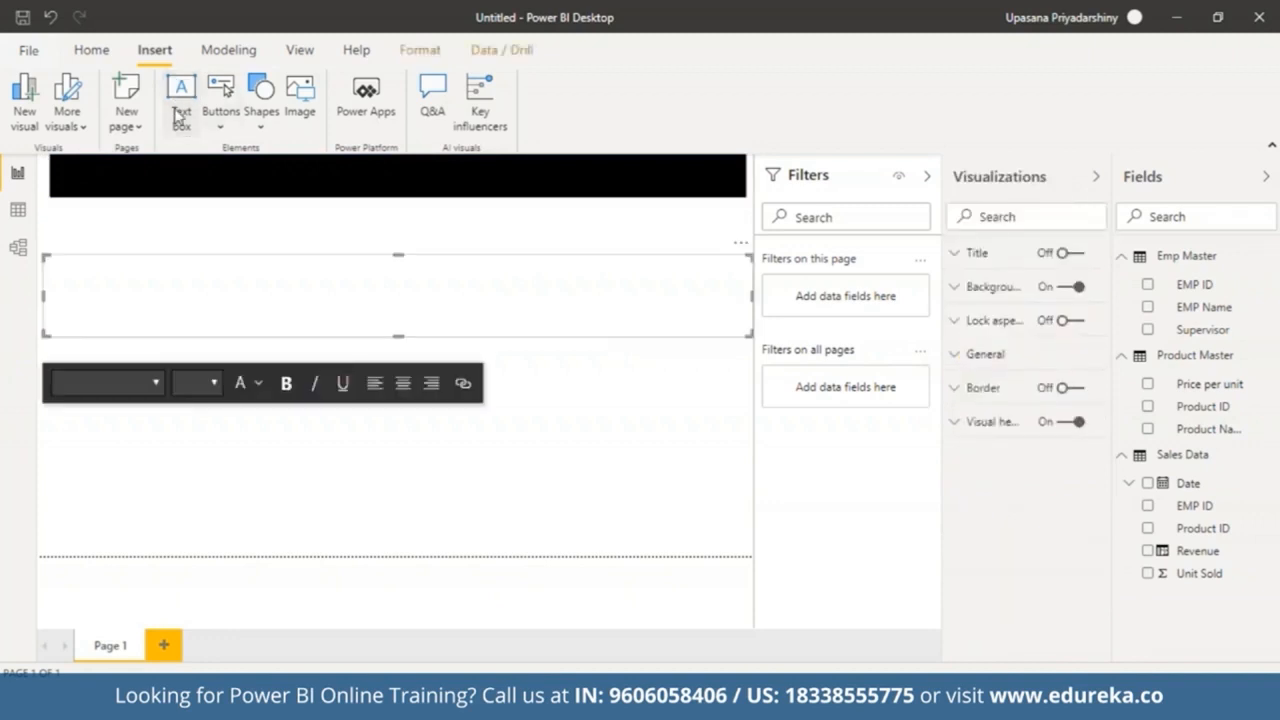
left_click(156, 297)
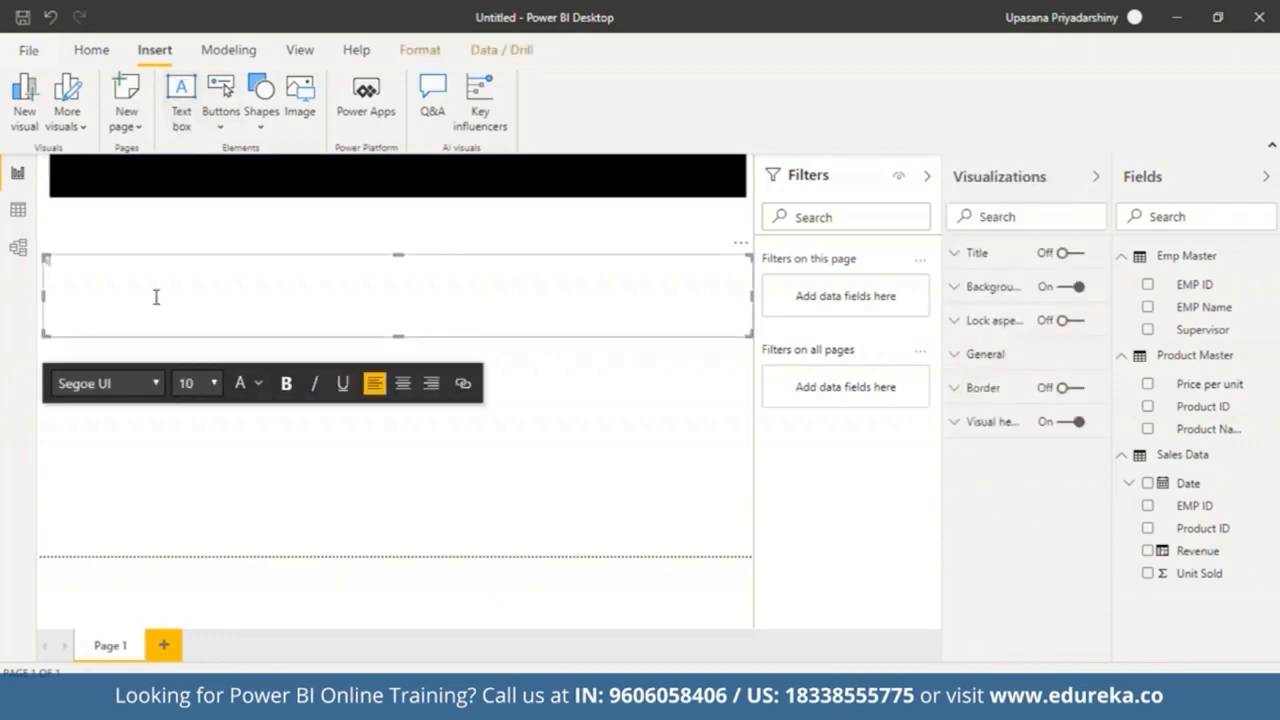
type("Mock Sales Dashboard")
Step: Format the title text as size 24, bold and centred
key("ctrl+a")
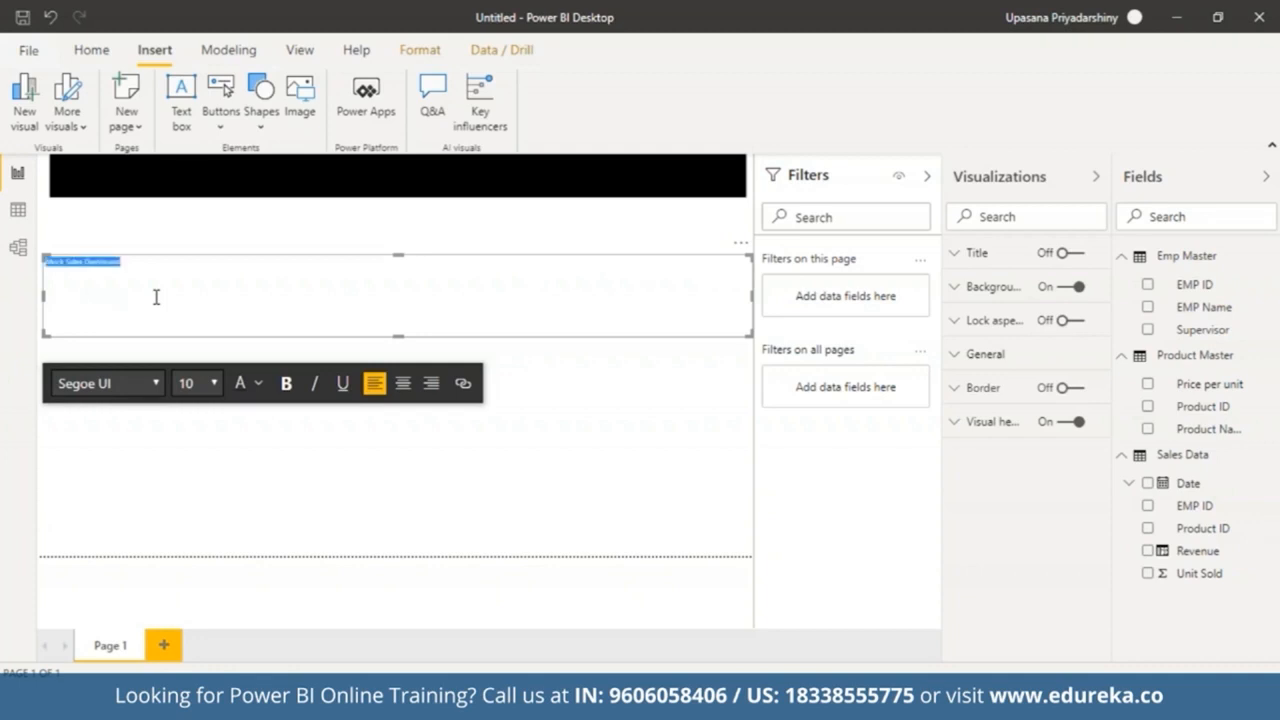
left_click(215, 386)
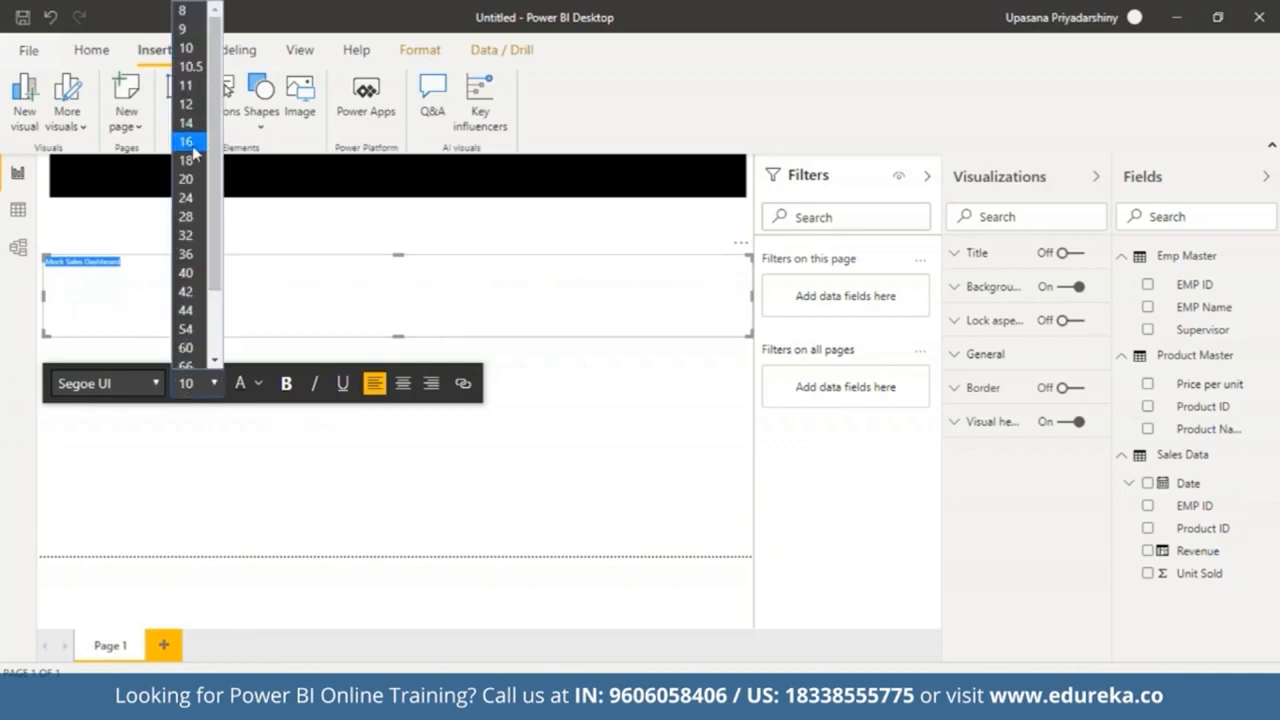
left_click(196, 203)
left_click(288, 386)
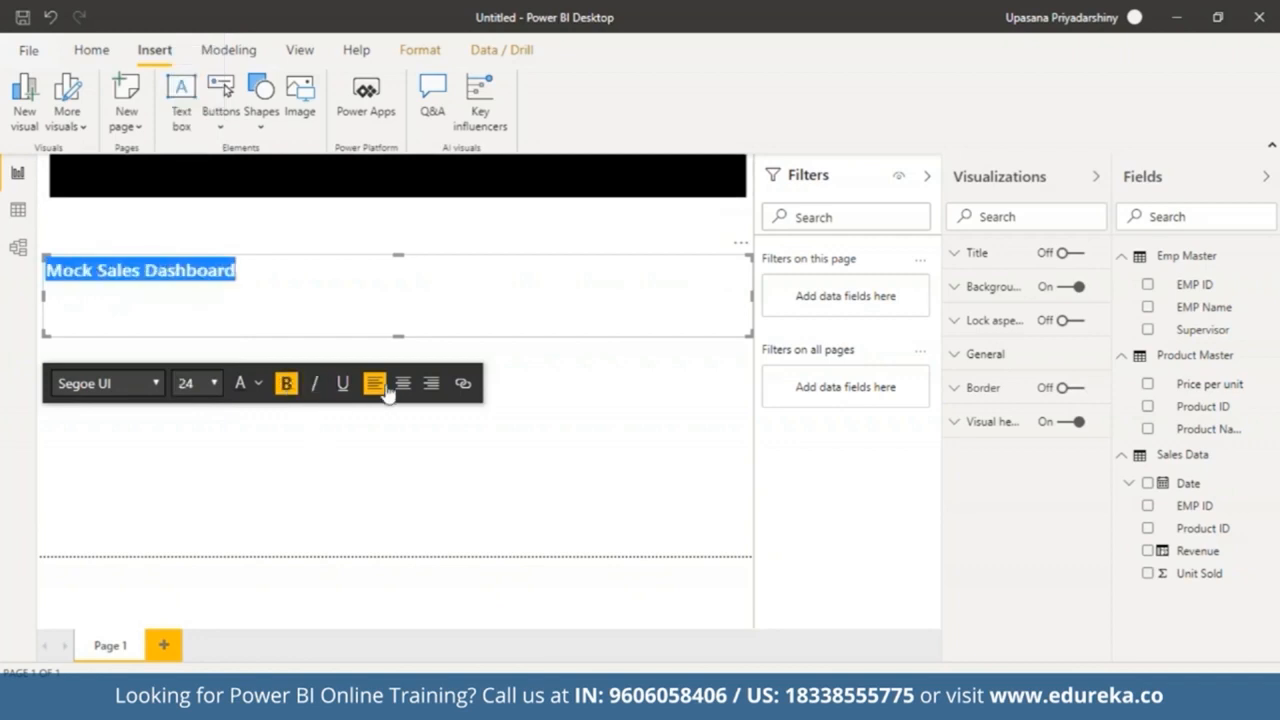
left_click(403, 385)
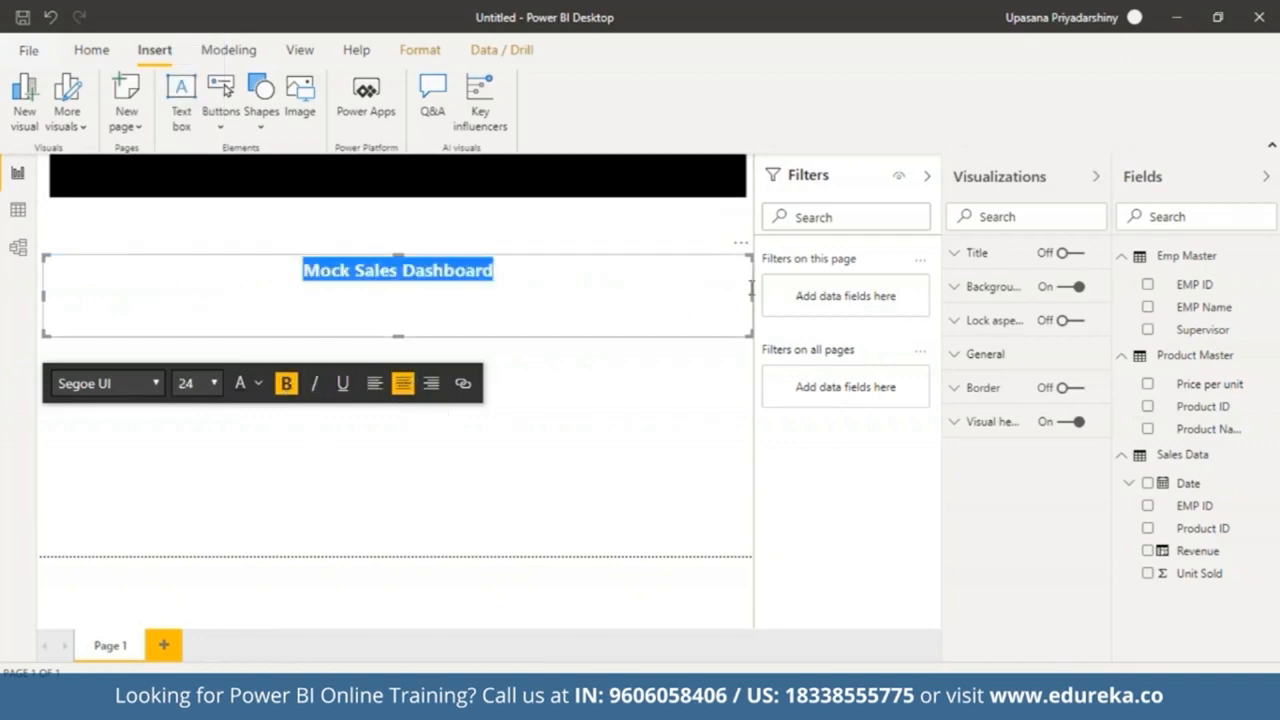
Step: Shrink the title text box to fit its text and set the text colour to gold
left_click_drag(752, 290, 258, 300)
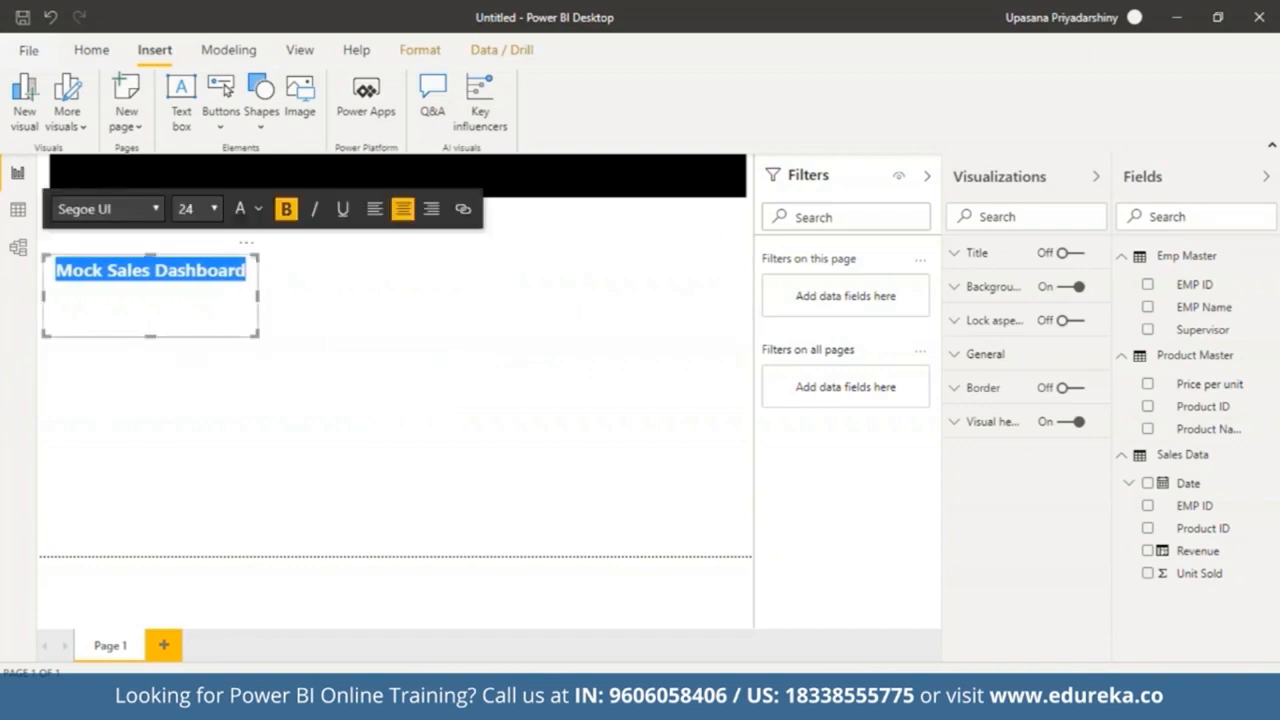
left_click_drag(147, 335, 163, 287)
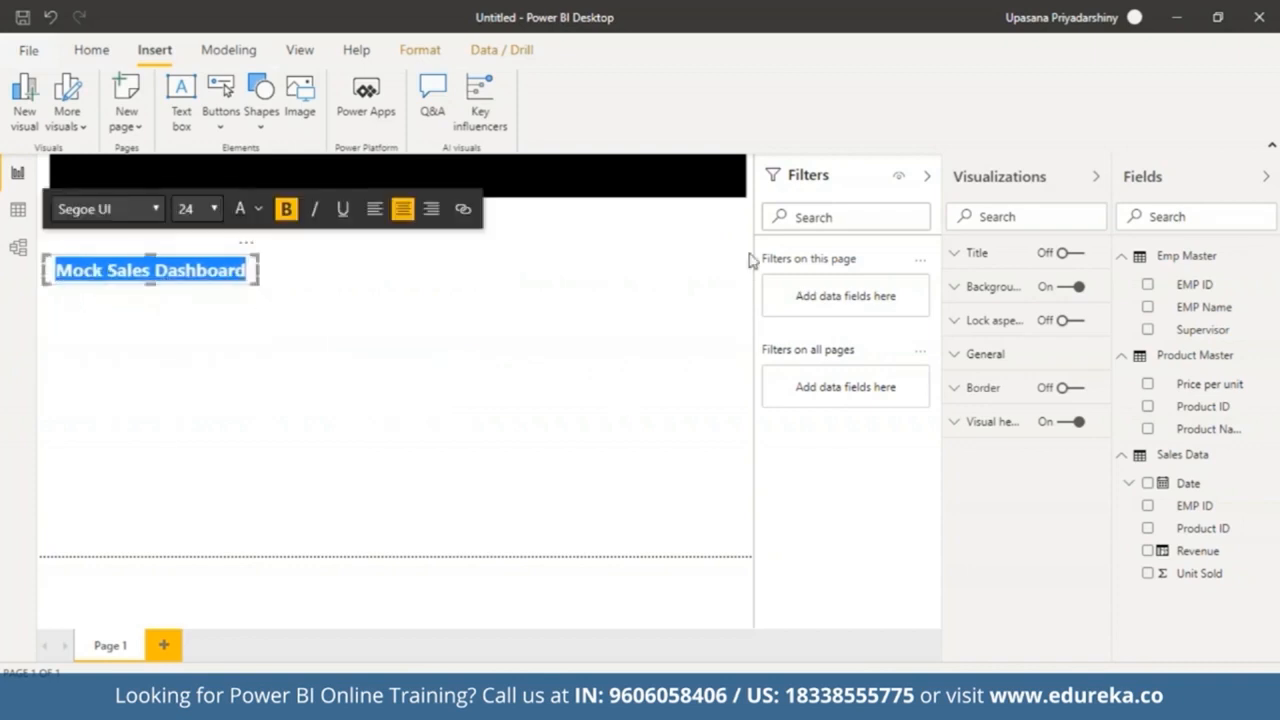
left_click(261, 211)
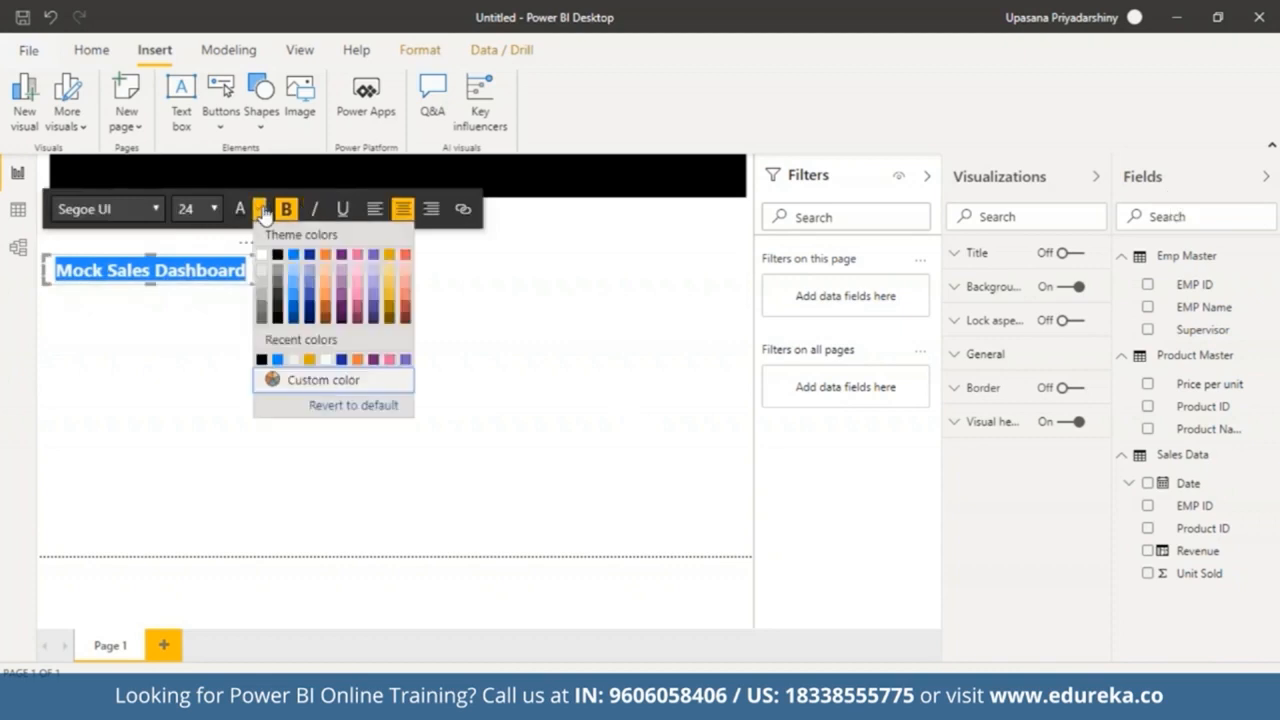
left_click(389, 256)
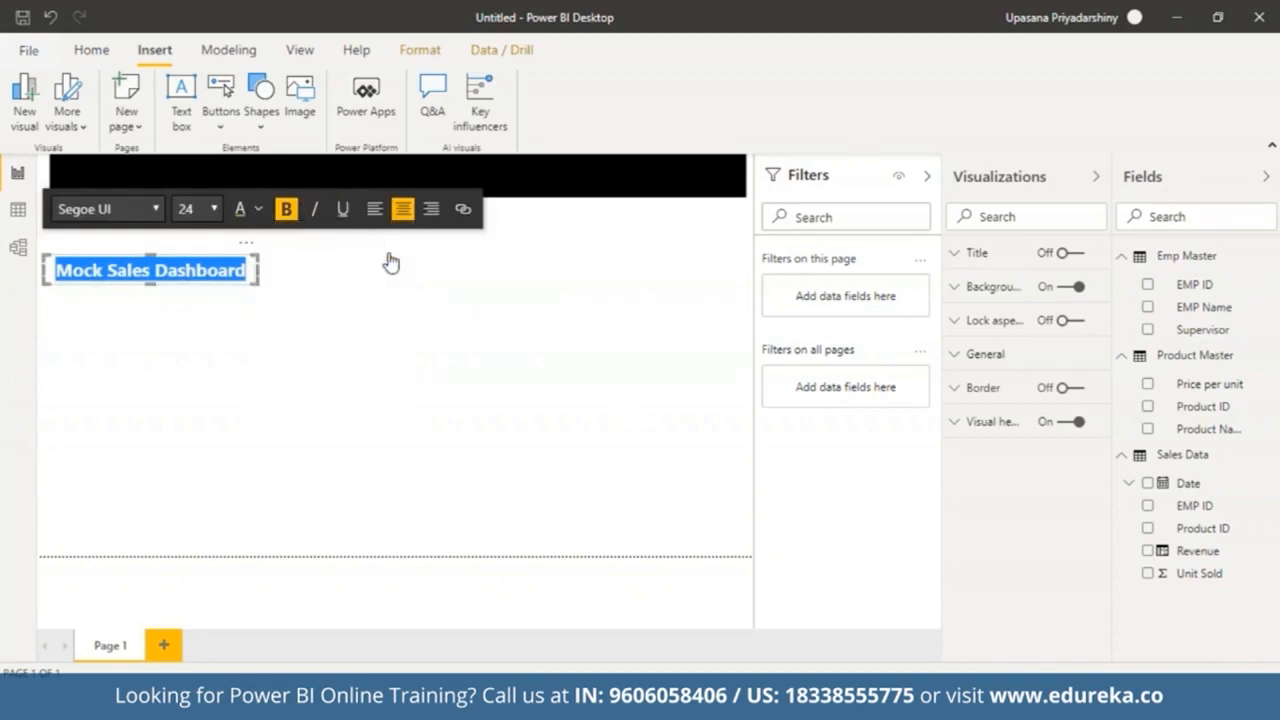
left_click(440, 328)
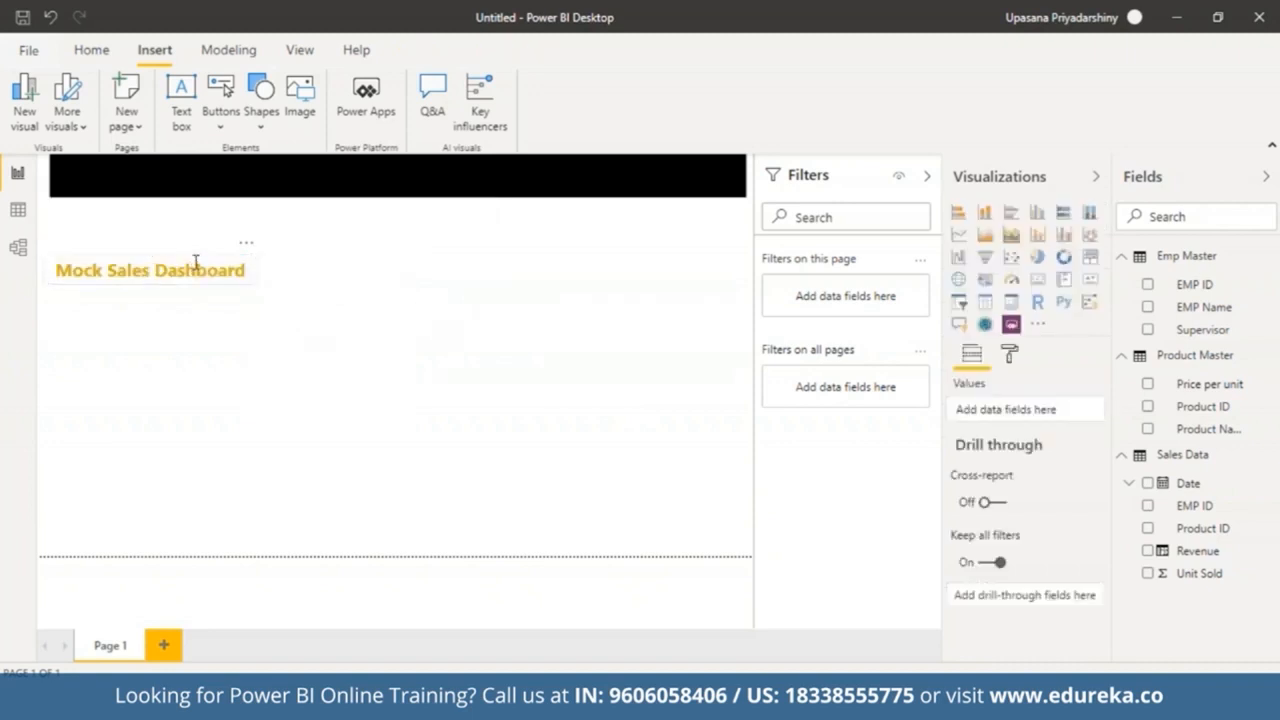
Step: Move the Mock Sales Dashboard title text box up onto the black banner
left_click(196, 262)
left_click_drag(166, 270, 240, 397)
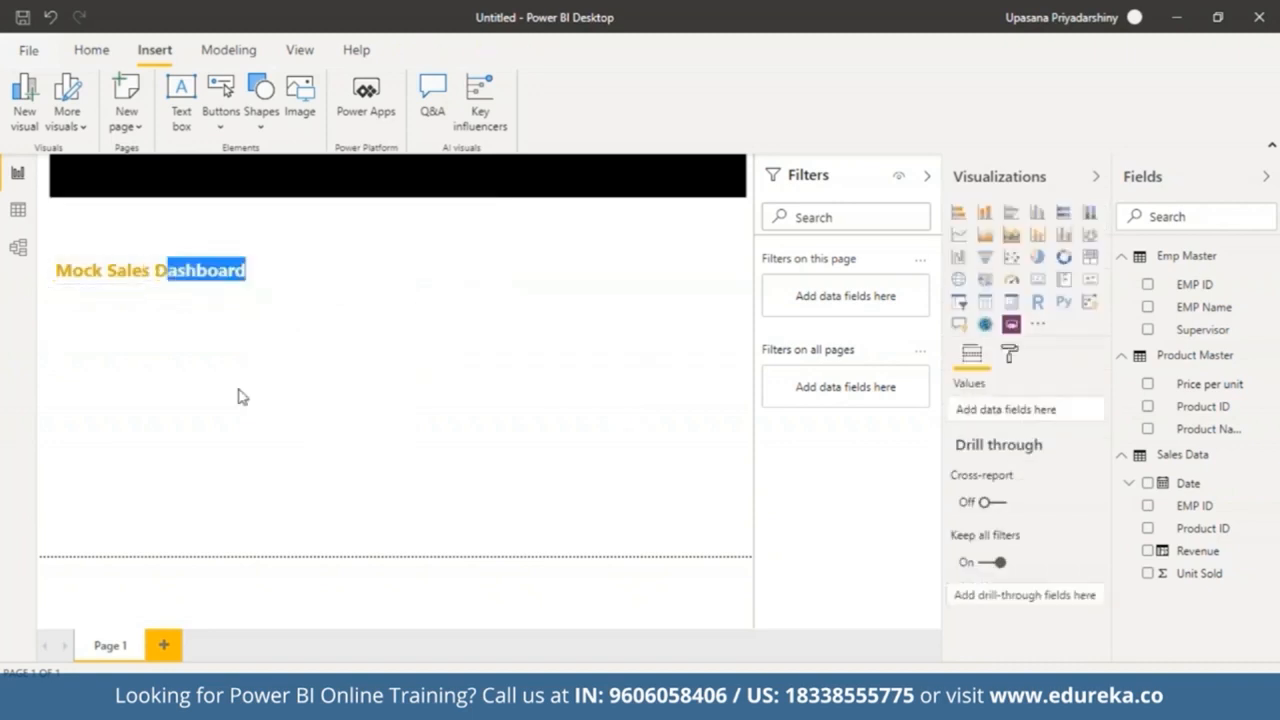
left_click_drag(213, 264, 215, 164)
left_click_drag(150, 282, 158, 192)
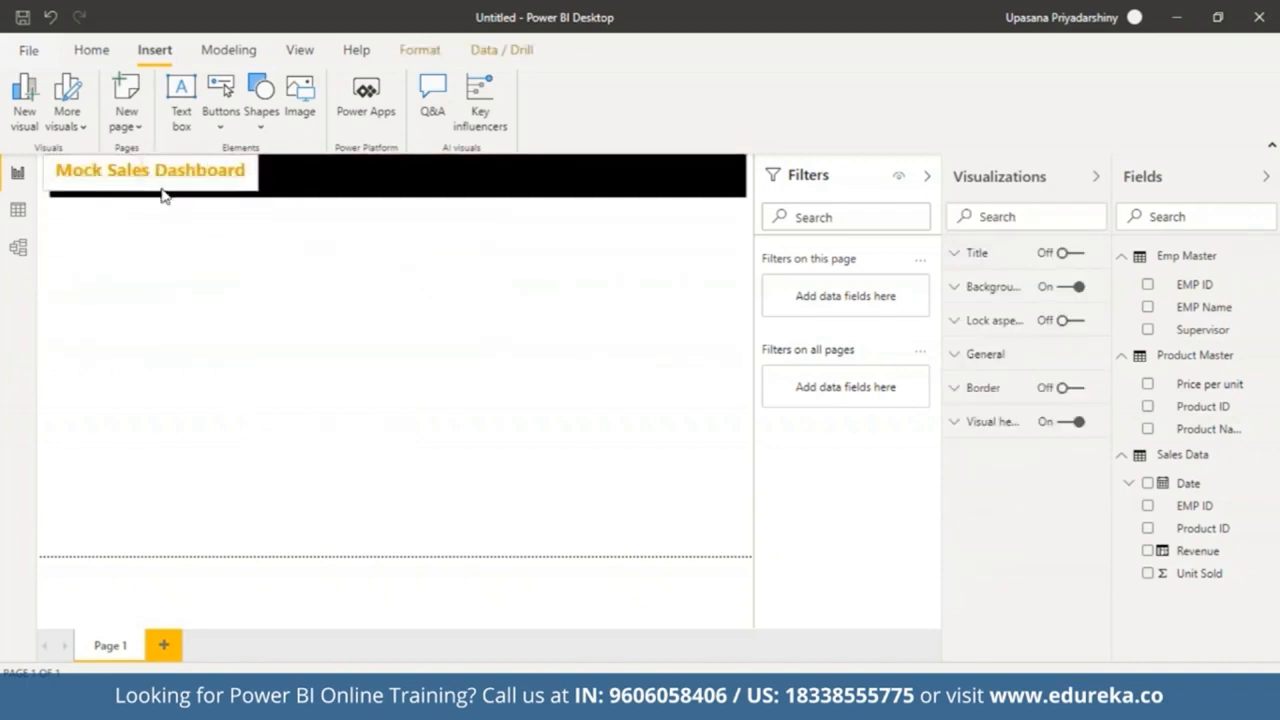
Step: Widen and centre the title text box within the banner and switch off its background
left_click(163, 195)
left_click_drag(256, 172, 596, 204)
left_click_drag(44, 172, 281, 197)
left_click_drag(436, 155, 436, 173)
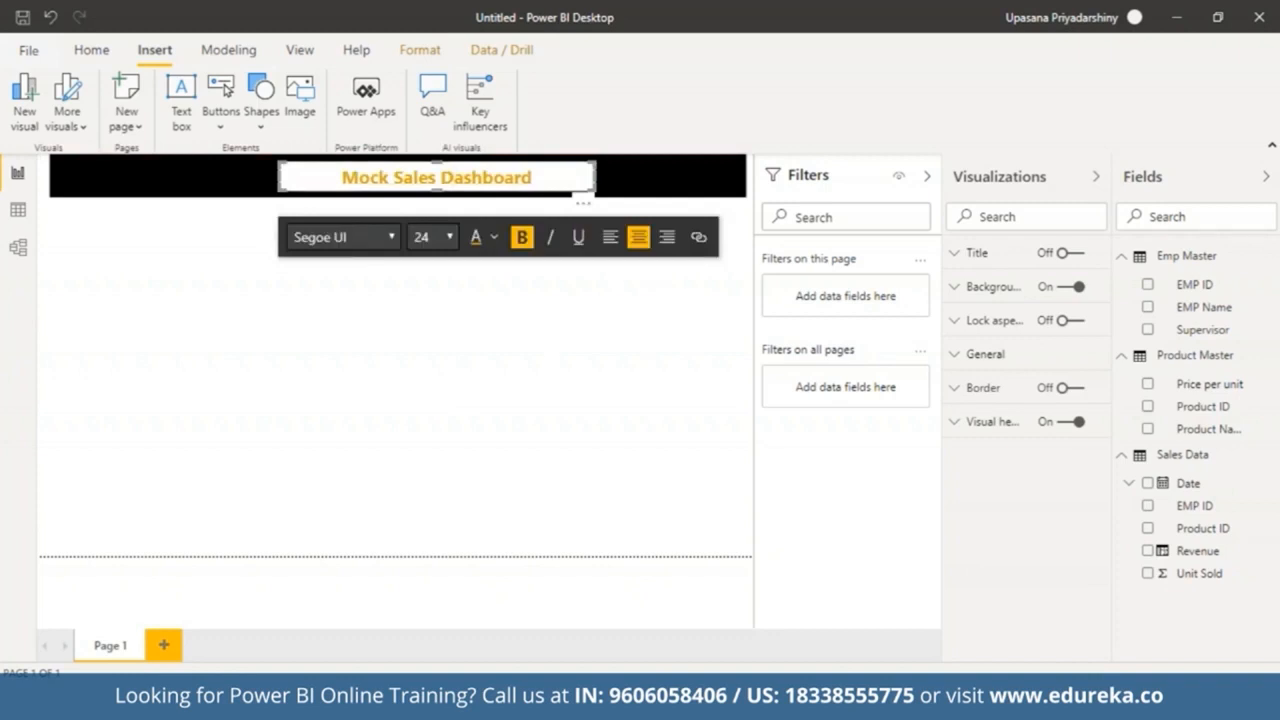
left_click(1047, 289)
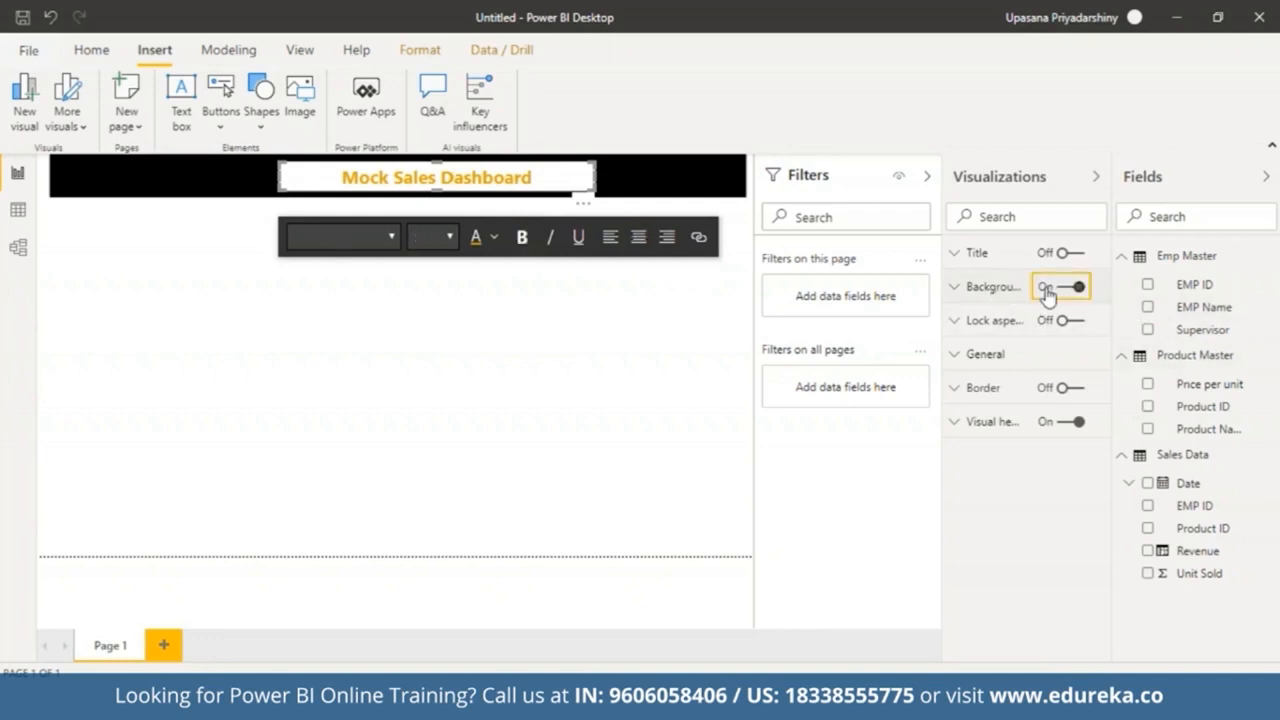
left_click(337, 322)
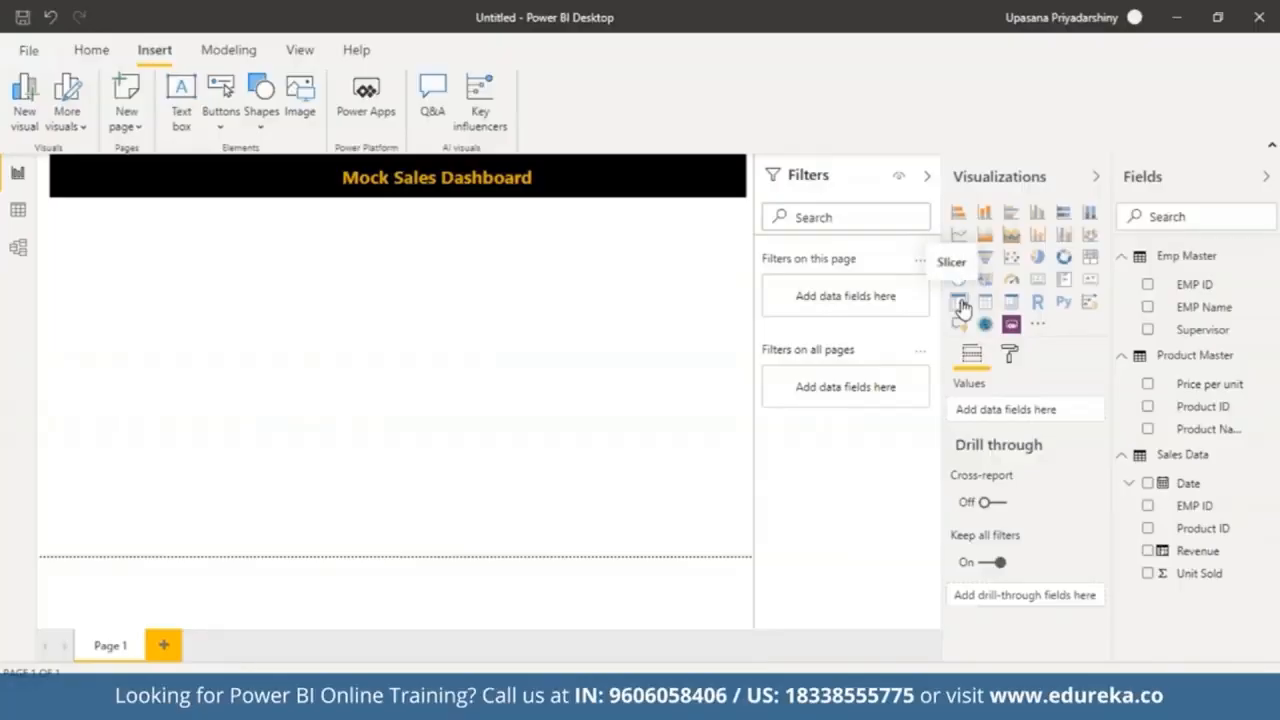
Step: Add a slicer visual using the Date field from the Sales Data table
left_click(959, 303)
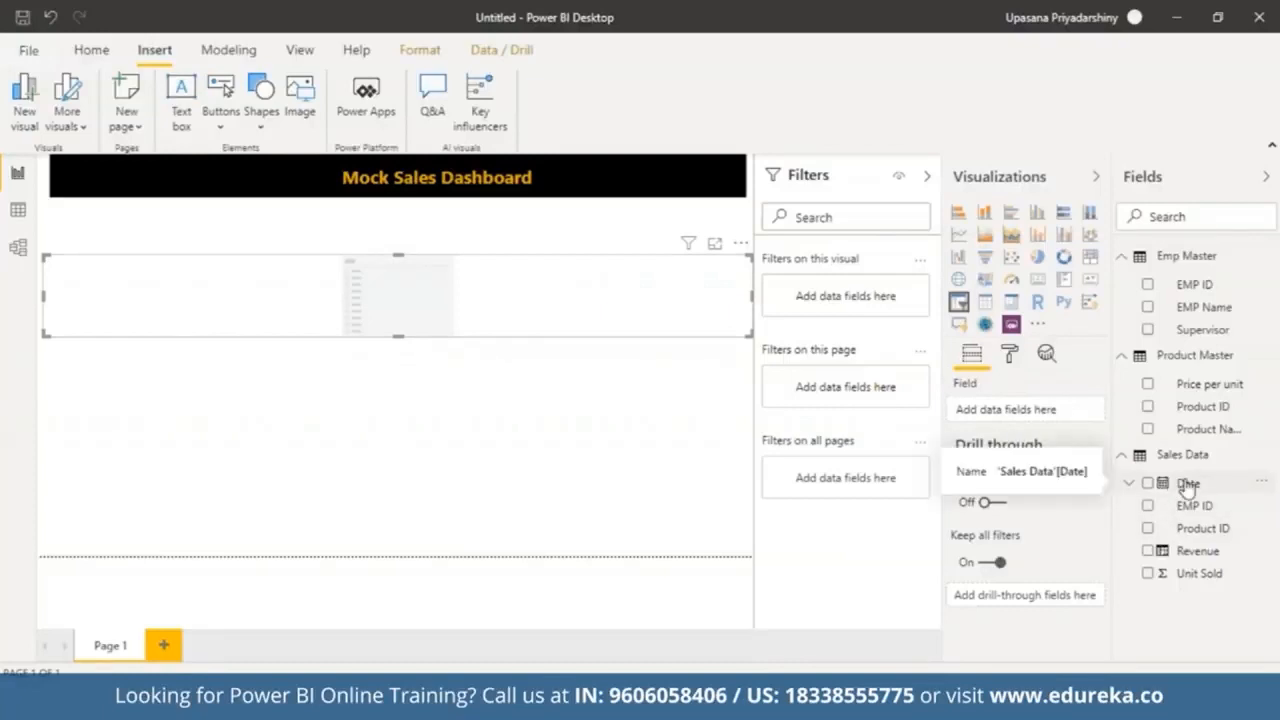
left_click_drag(1188, 483, 965, 410)
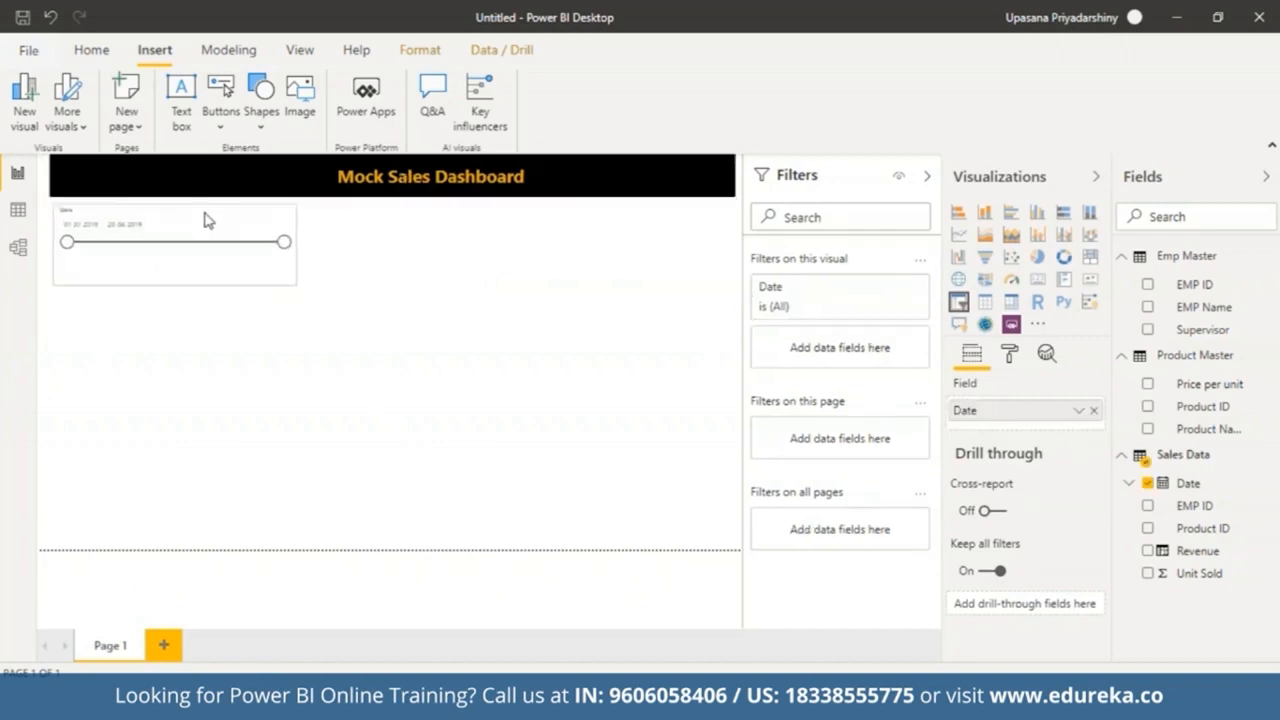
Step: Resize the Date slicer smaller and position it just below the banner on the left
left_click_drag(201, 220, 200, 214)
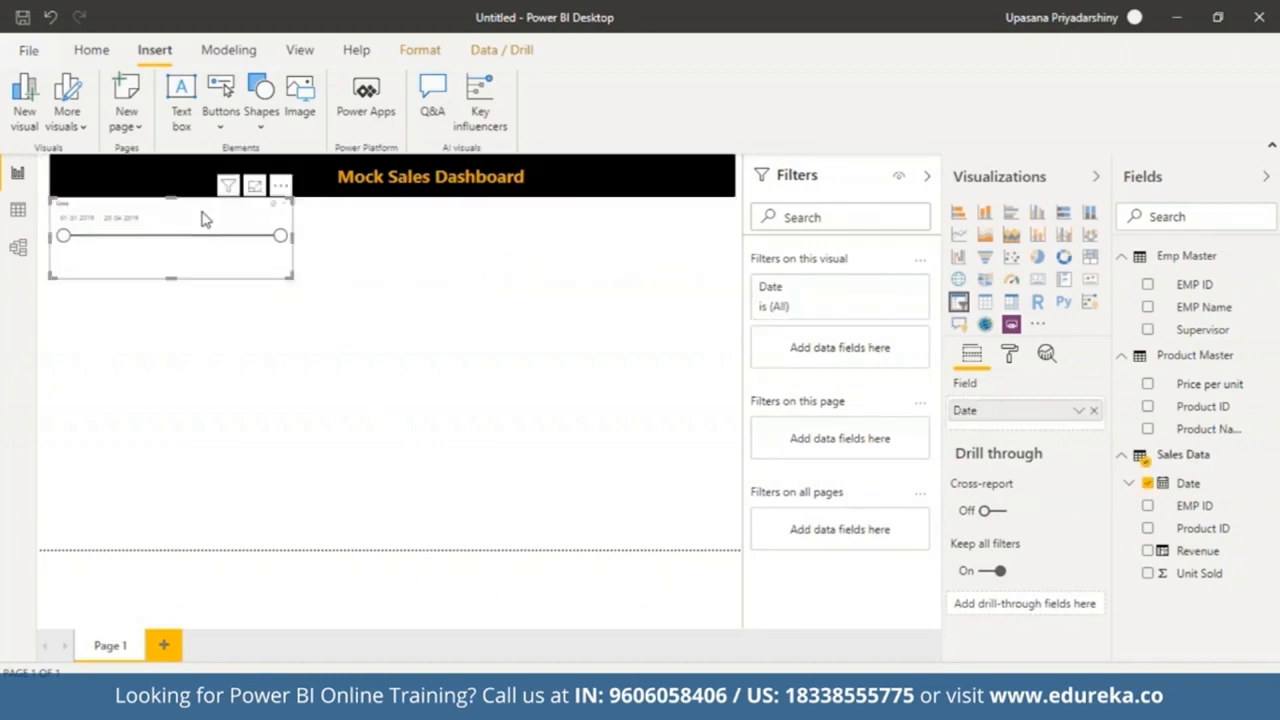
left_click_drag(291, 237, 197, 245)
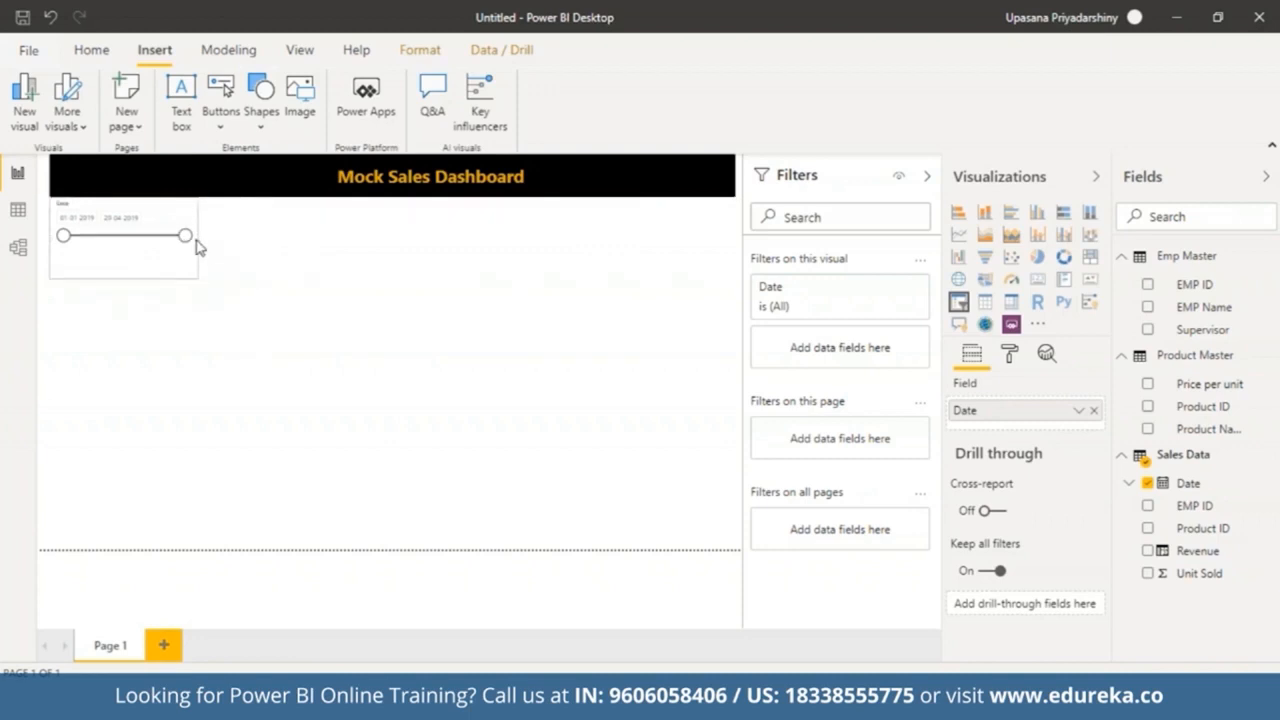
key("Down")
key("Down")
key("Down")
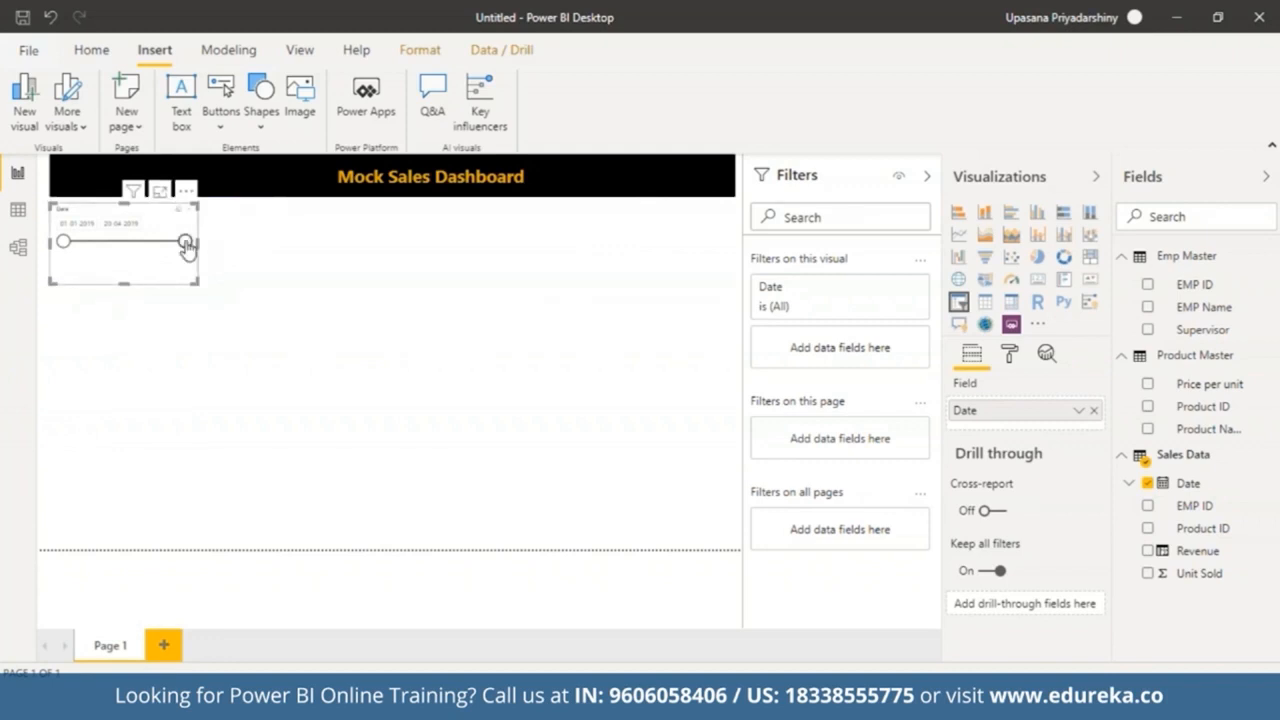
left_click_drag(186, 244, 94, 266)
left_click_drag(190, 250, 206, 251)
left_click(232, 262)
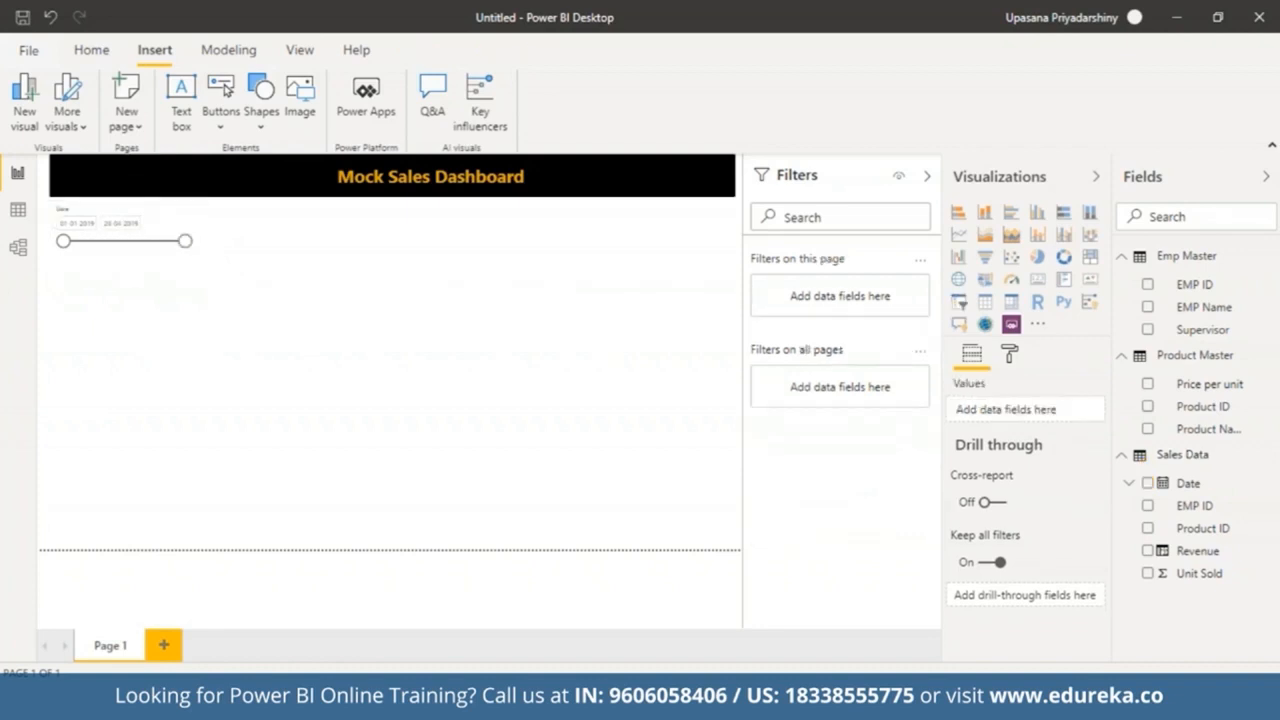
left_click(88, 250)
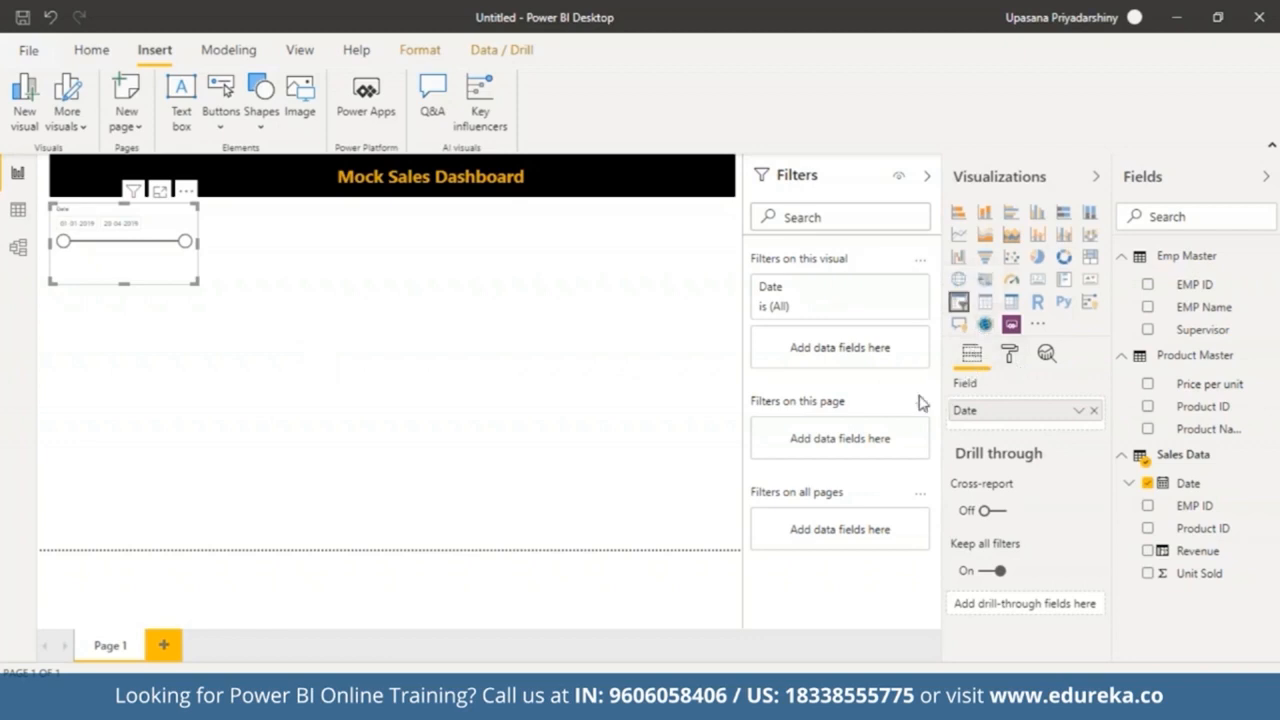
Step: Set the Date slicer's background colour to gold
left_click(1011, 360)
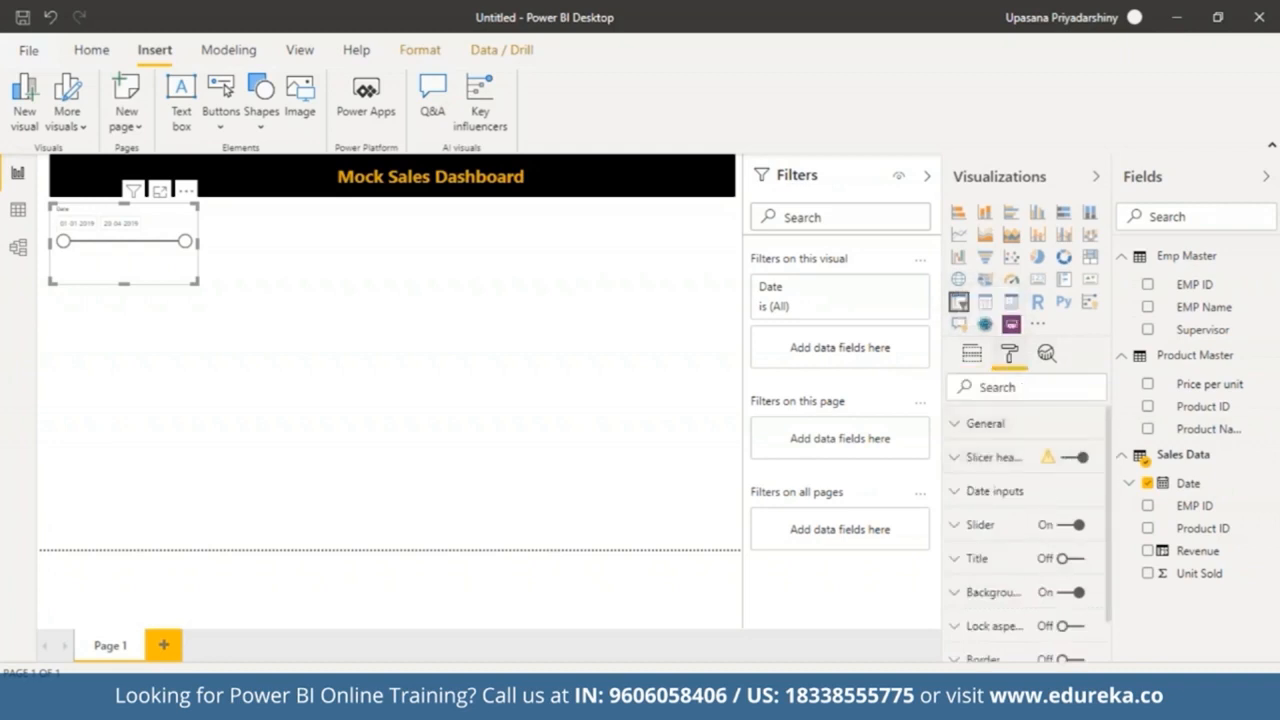
scroll(1112, 433, "down", 2)
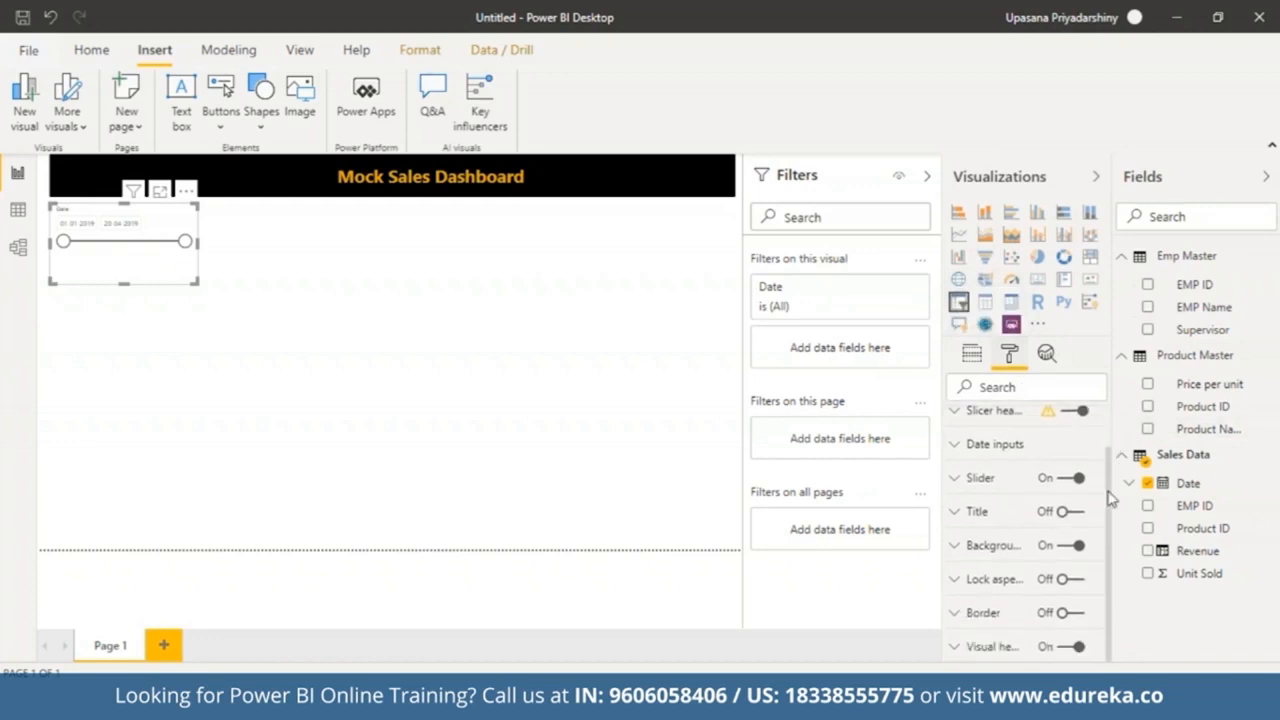
left_click(957, 558)
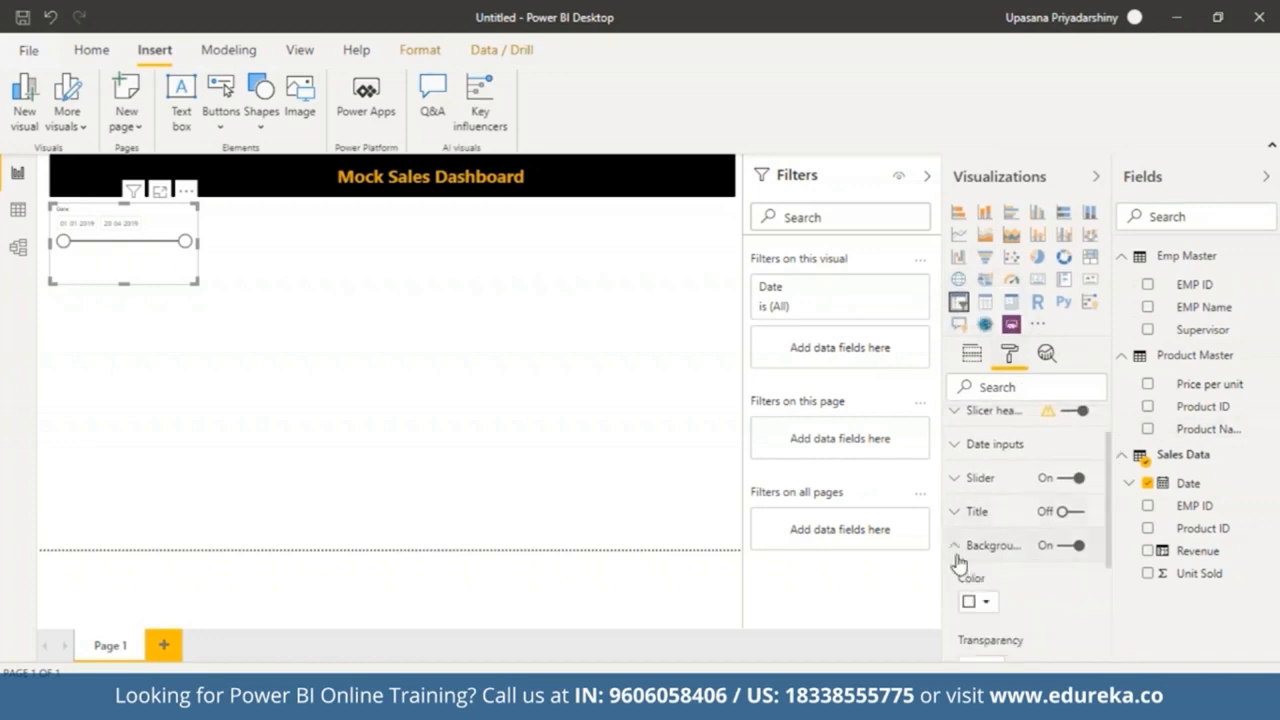
left_click(988, 604)
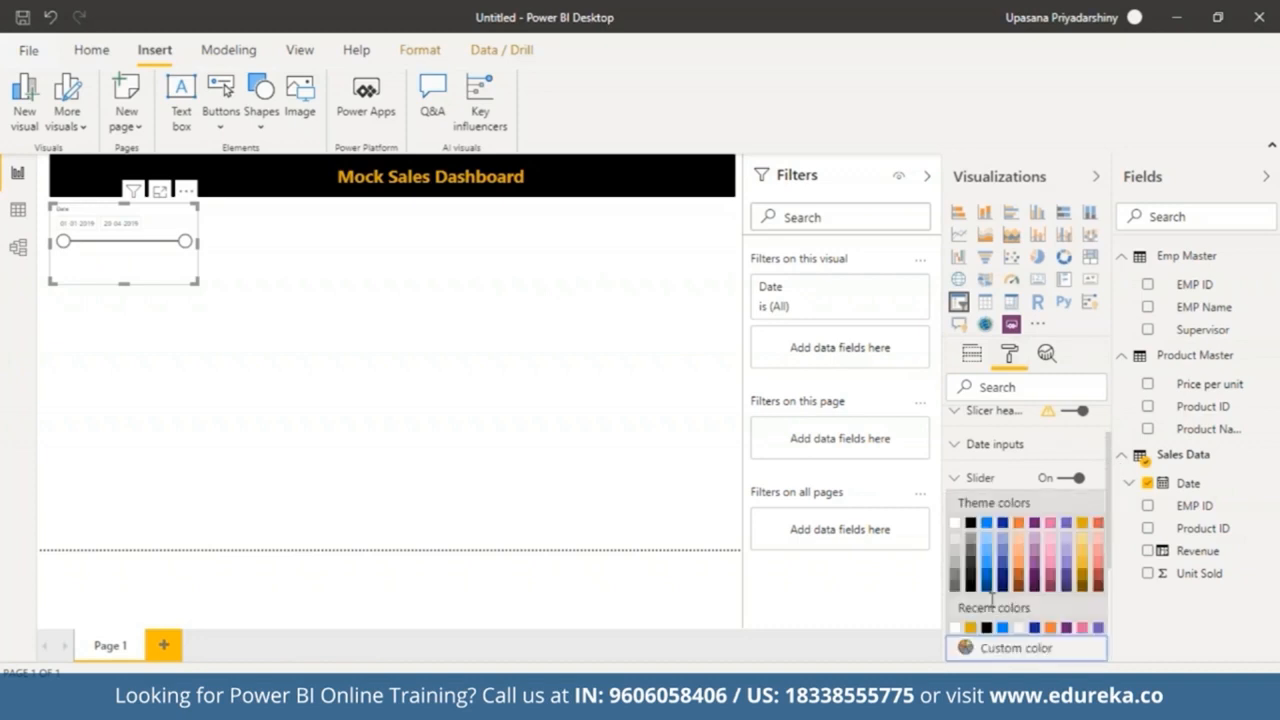
left_click(1083, 528)
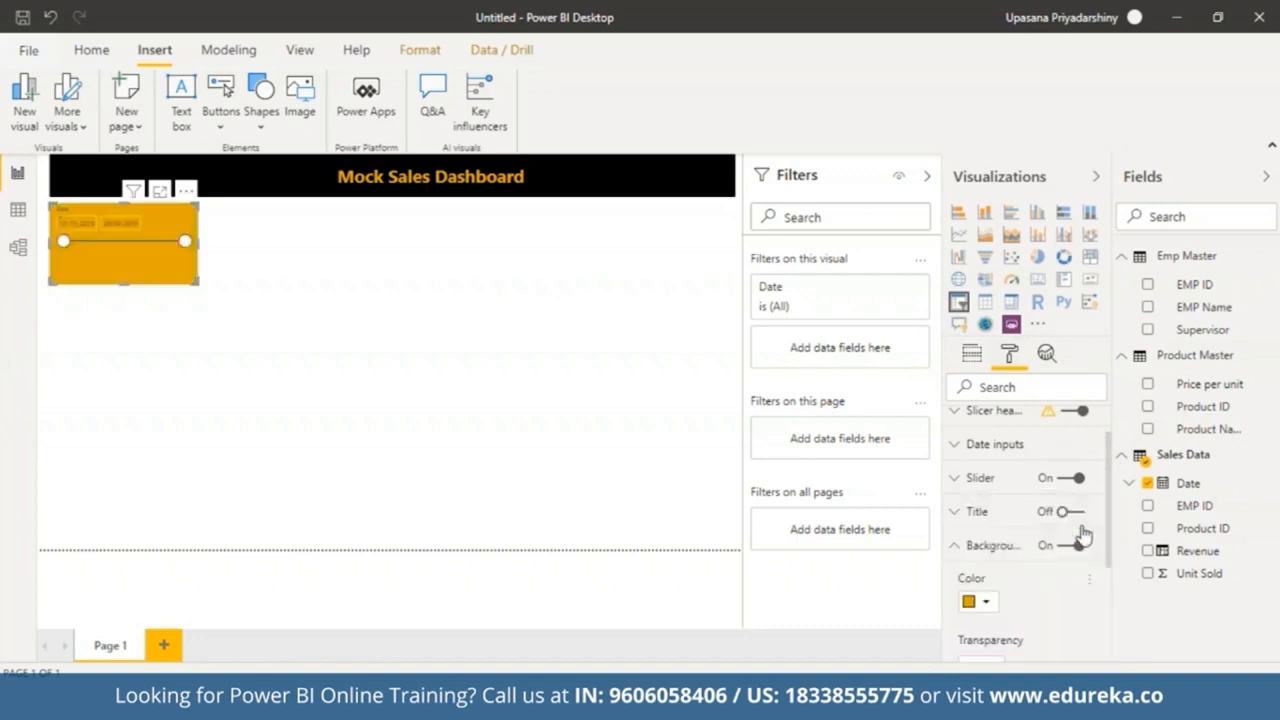
Step: Turn on the slicer's border and set its radius to 5 px
left_click(956, 548)
left_click(956, 618)
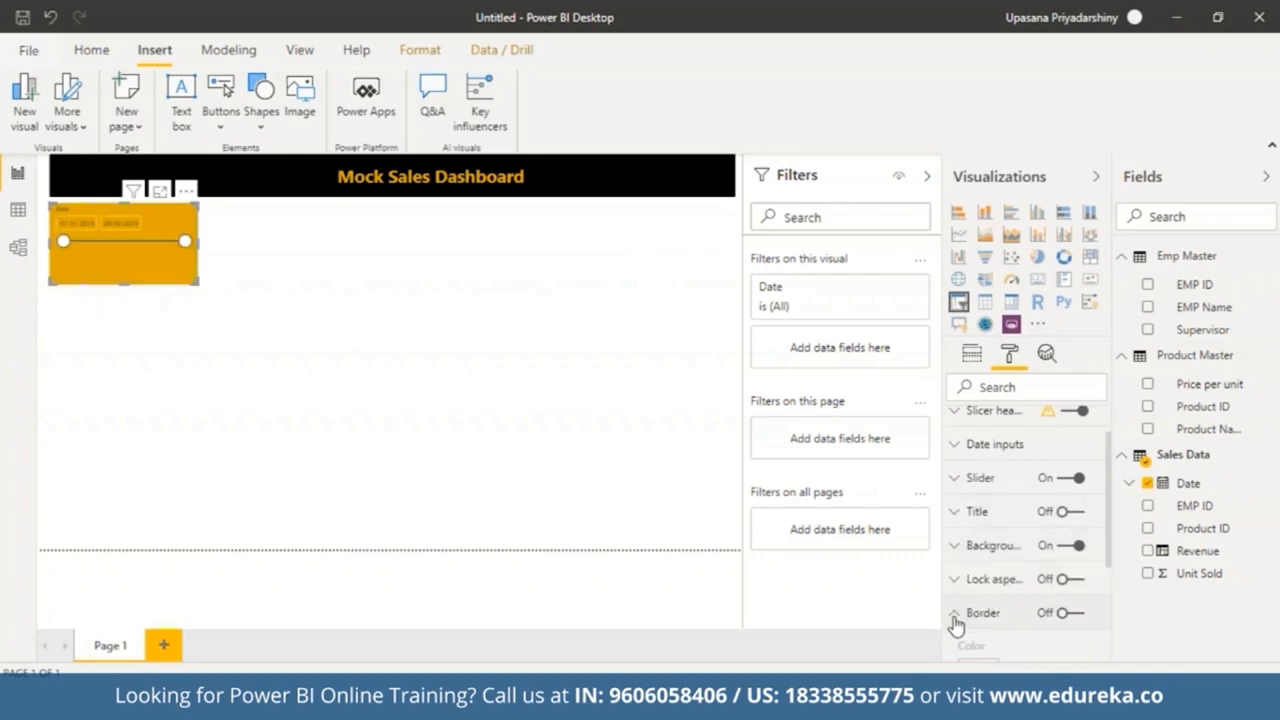
left_click(1062, 474)
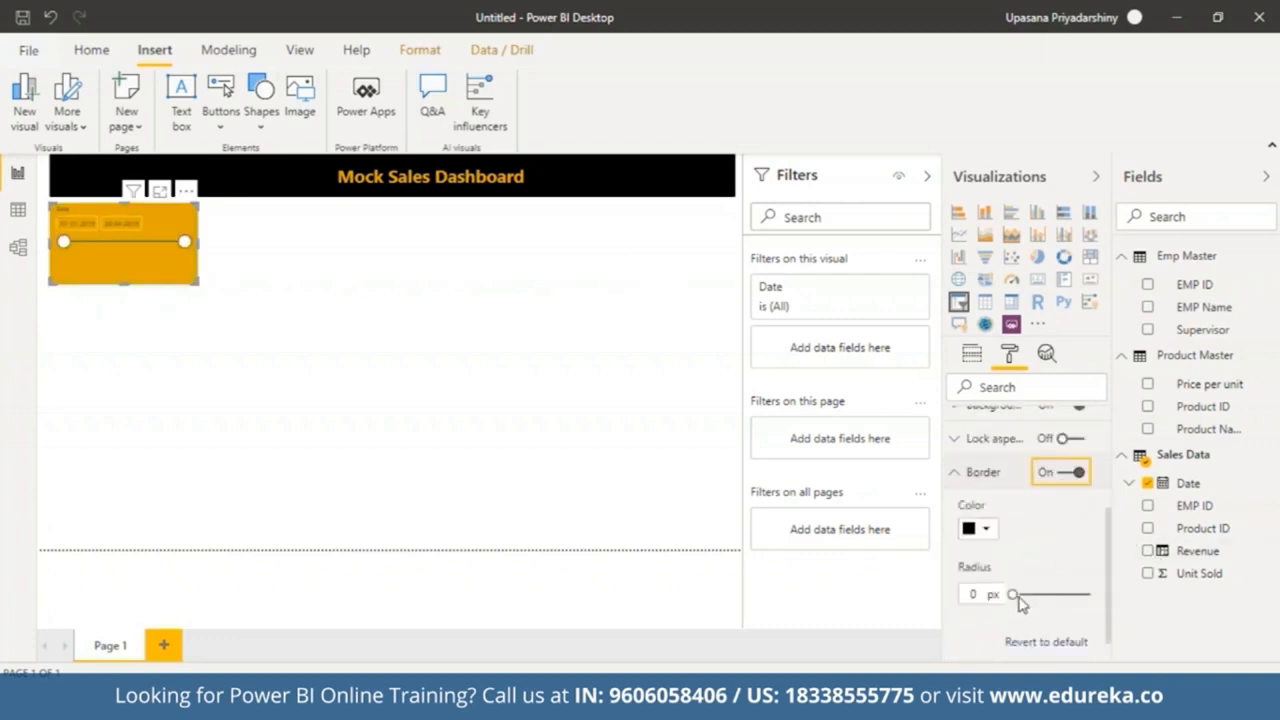
left_click_drag(964, 595, 983, 597)
type("5")
left_click(957, 475)
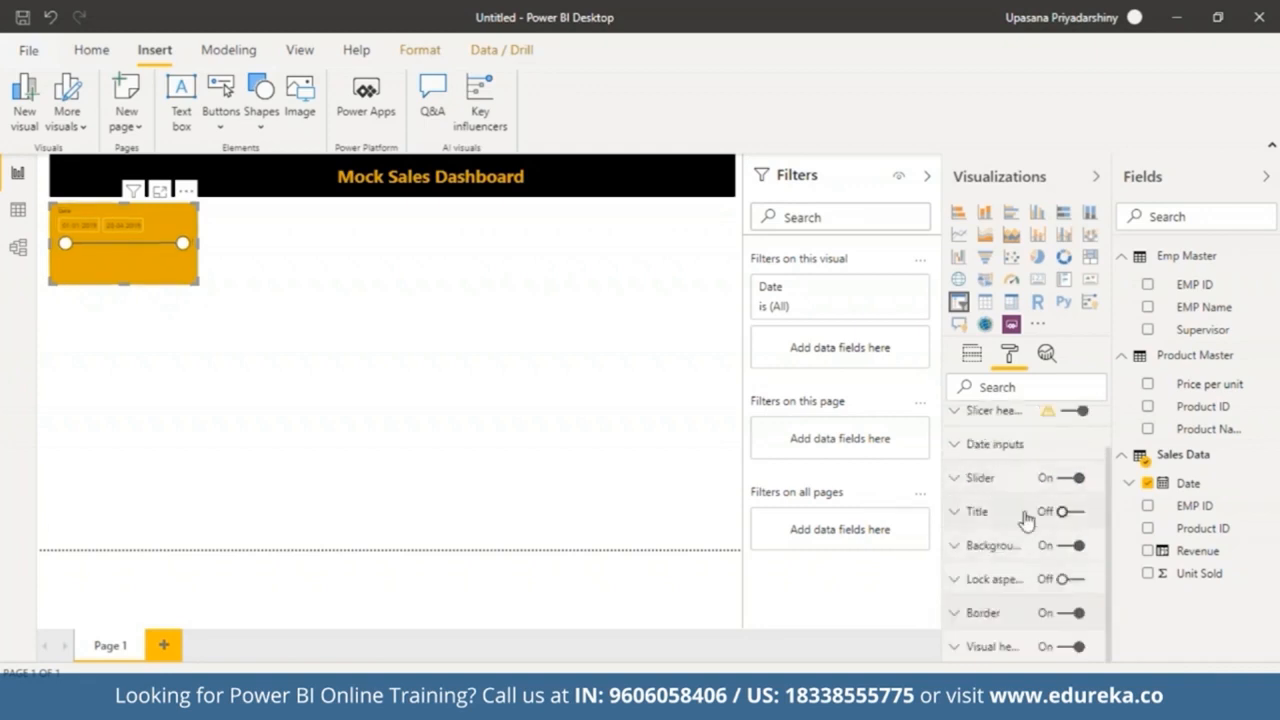
Step: Set the slicer's date inputs background to gold and their text size to 13 pt
scroll(968, 499, "up", 1)
left_click(968, 495)
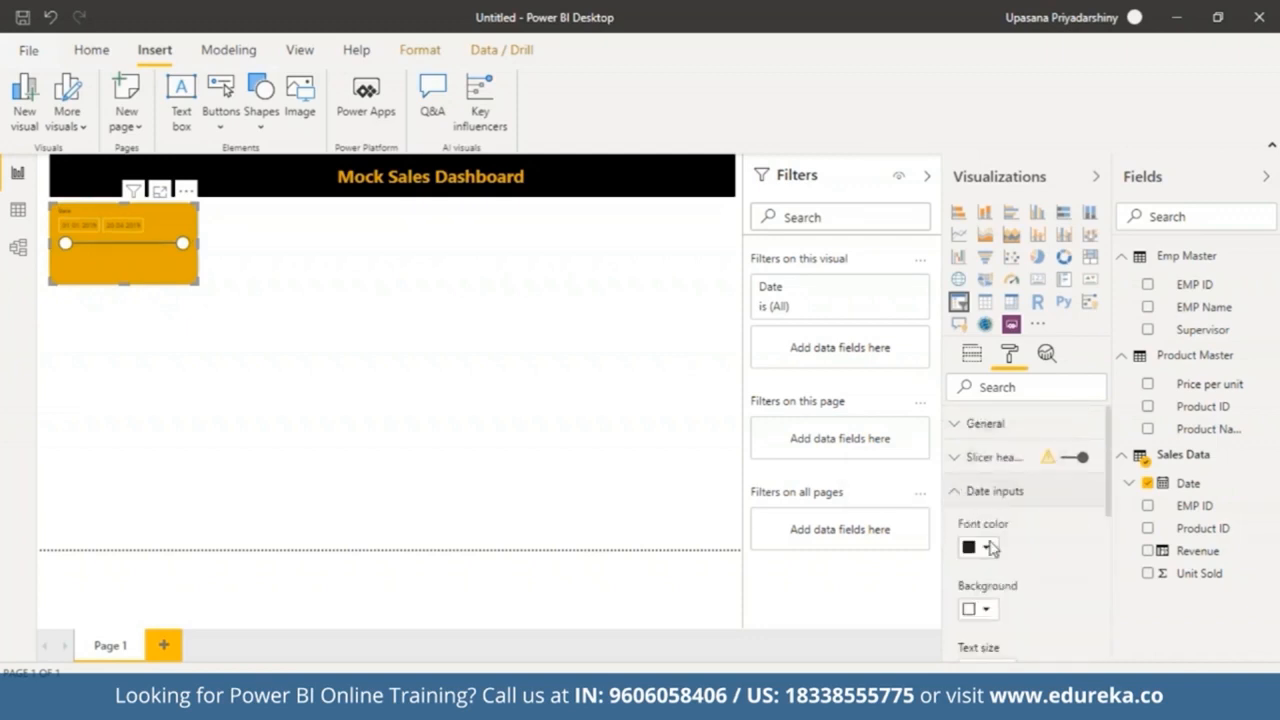
left_click_drag(1108, 451, 1104, 510)
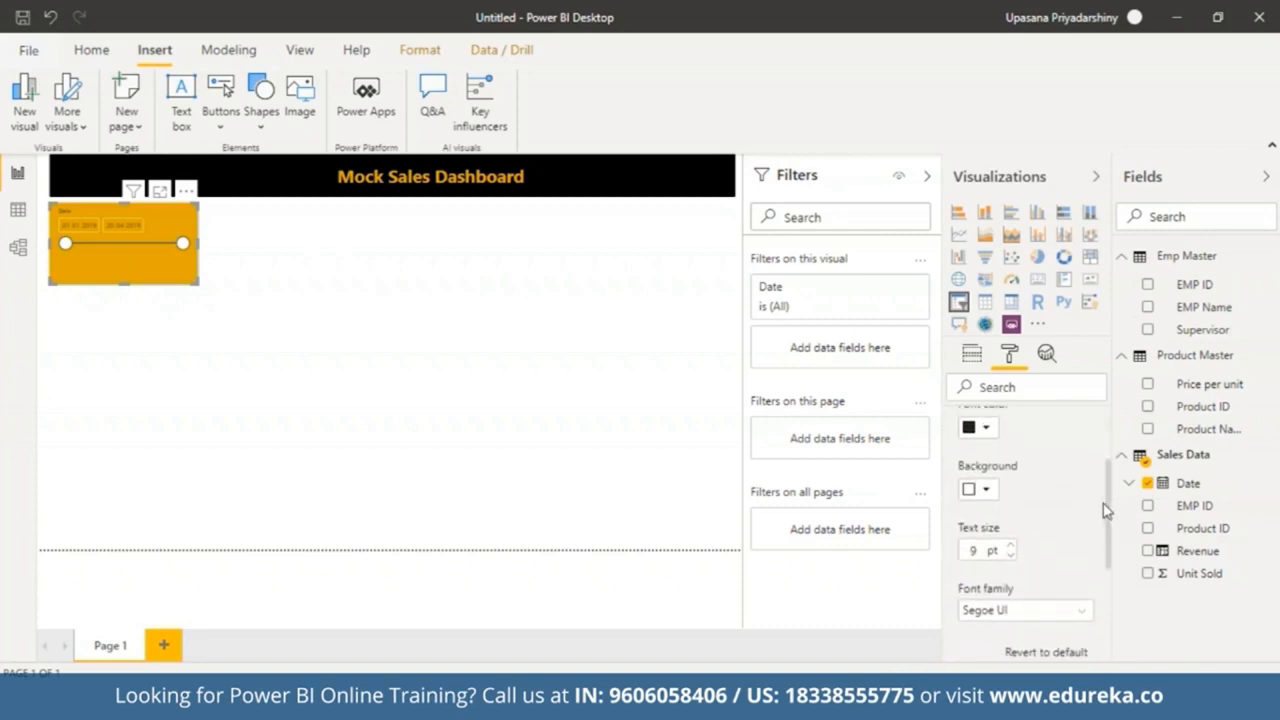
left_click(985, 490)
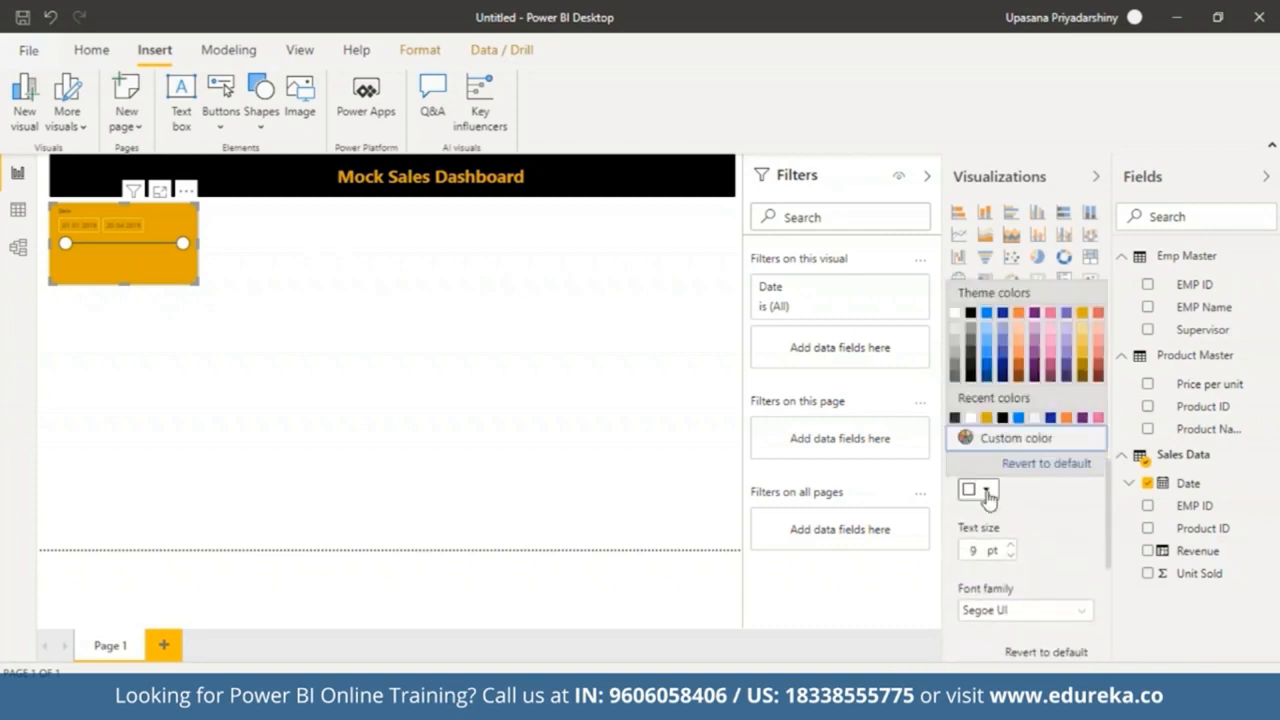
left_click(1082, 314)
left_click(1009, 545)
left_click(1009, 545)
left_click(1009, 545)
left_click(1009, 545)
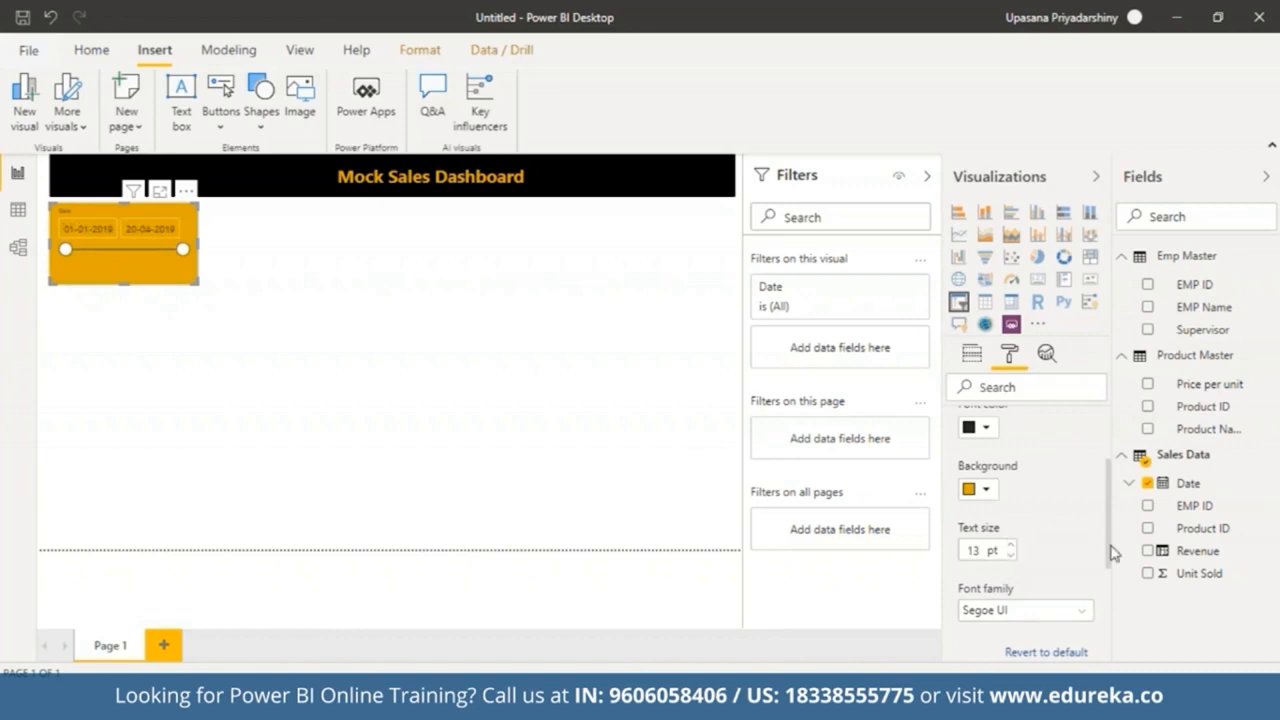
Step: Set the slicer's general outline colour to white
scroll(1110, 553, "down", 3)
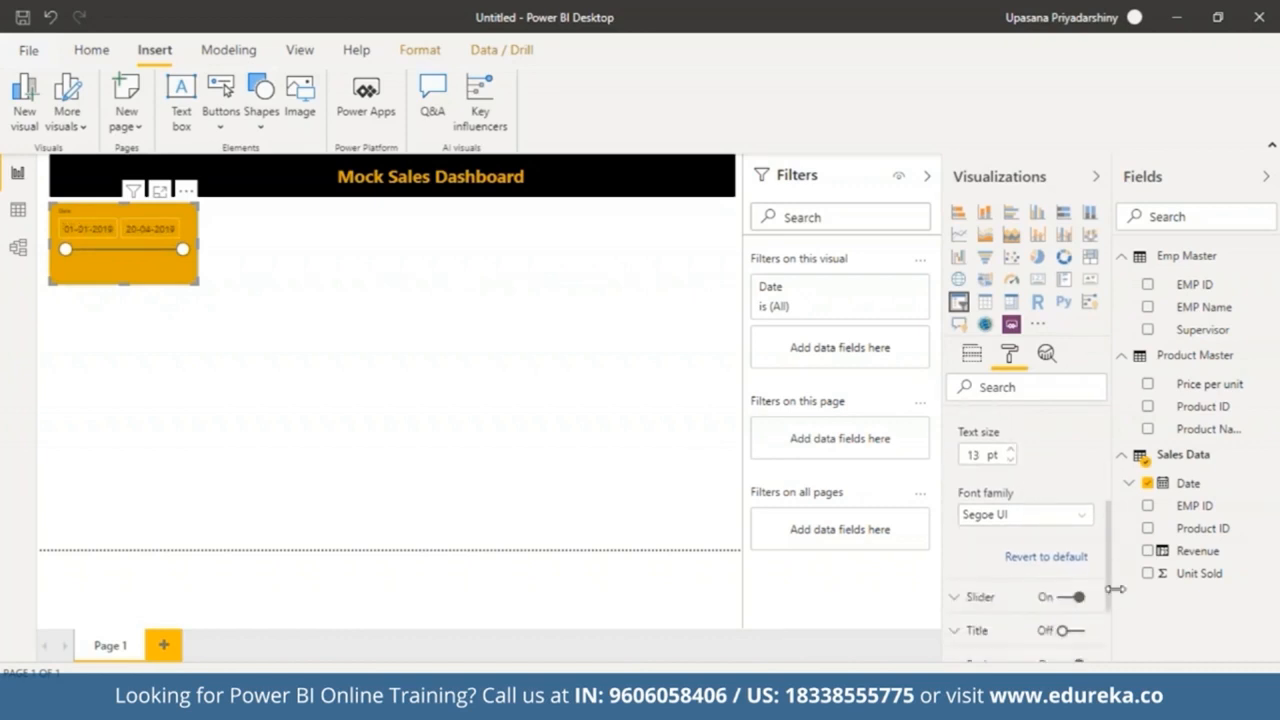
scroll(1114, 578, "up", 5)
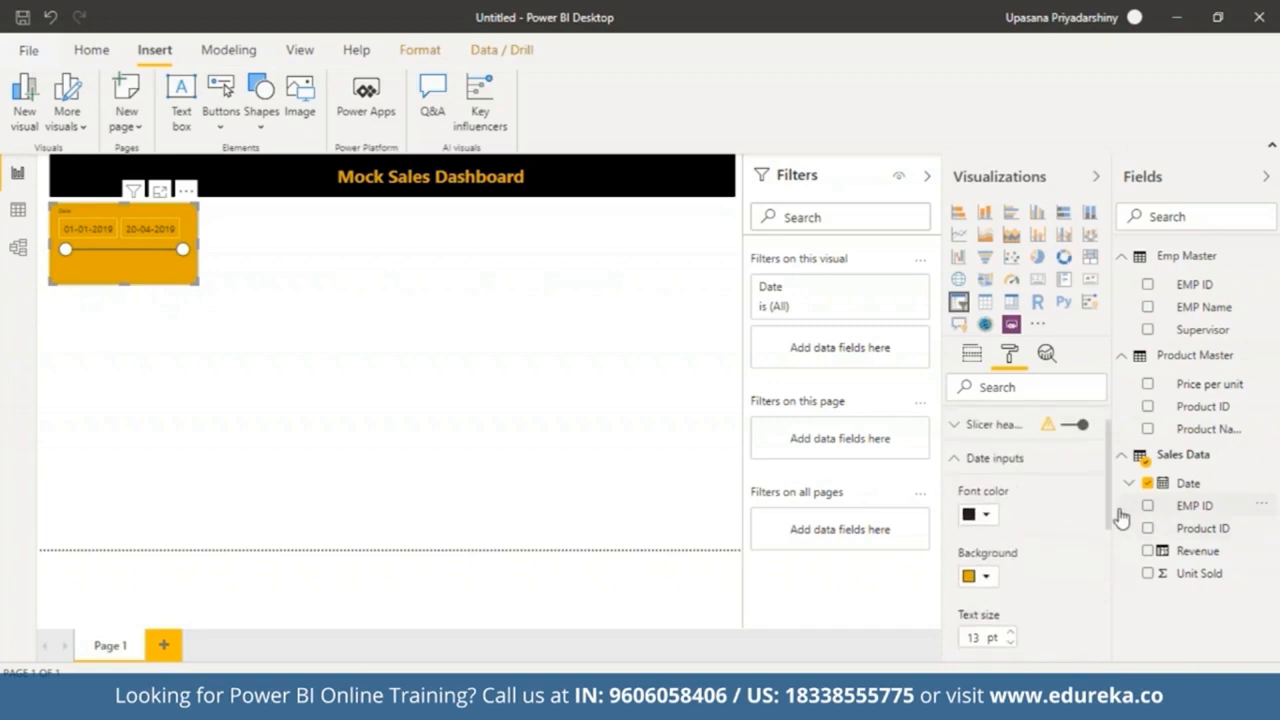
scroll(1115, 520, "down", 2)
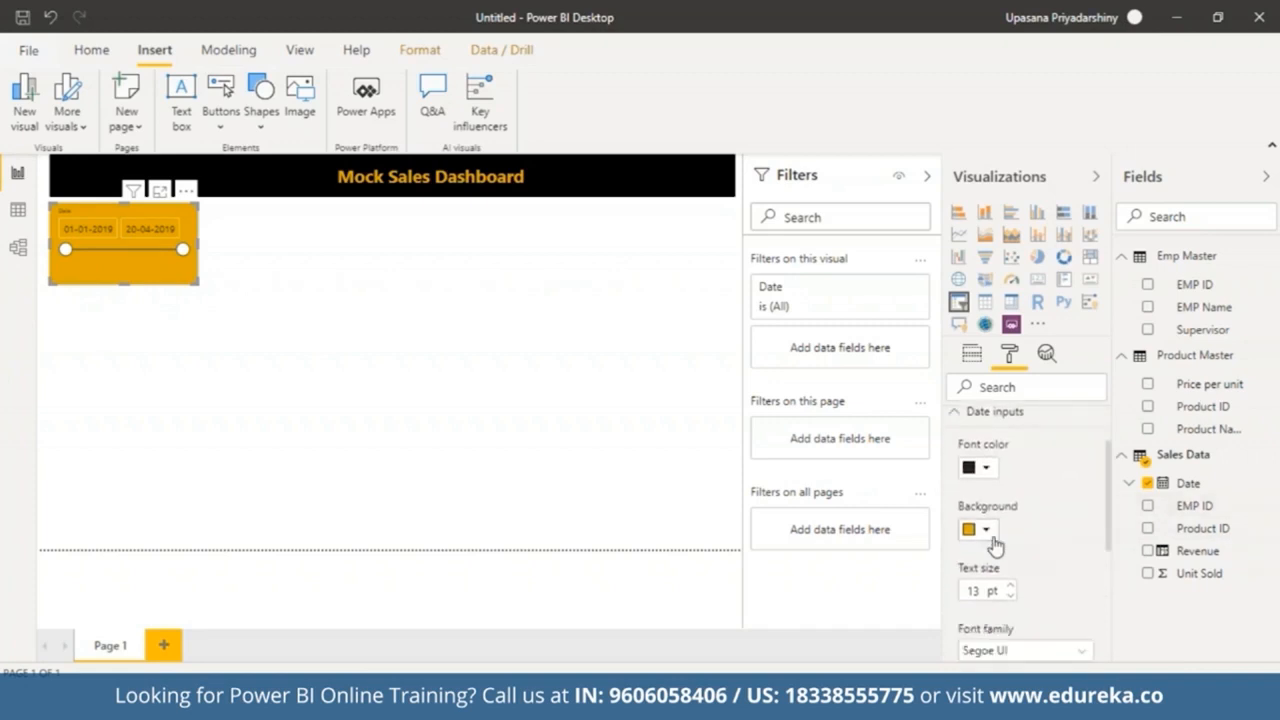
left_click(987, 530)
left_click(990, 538)
scroll(960, 450, "up", 5)
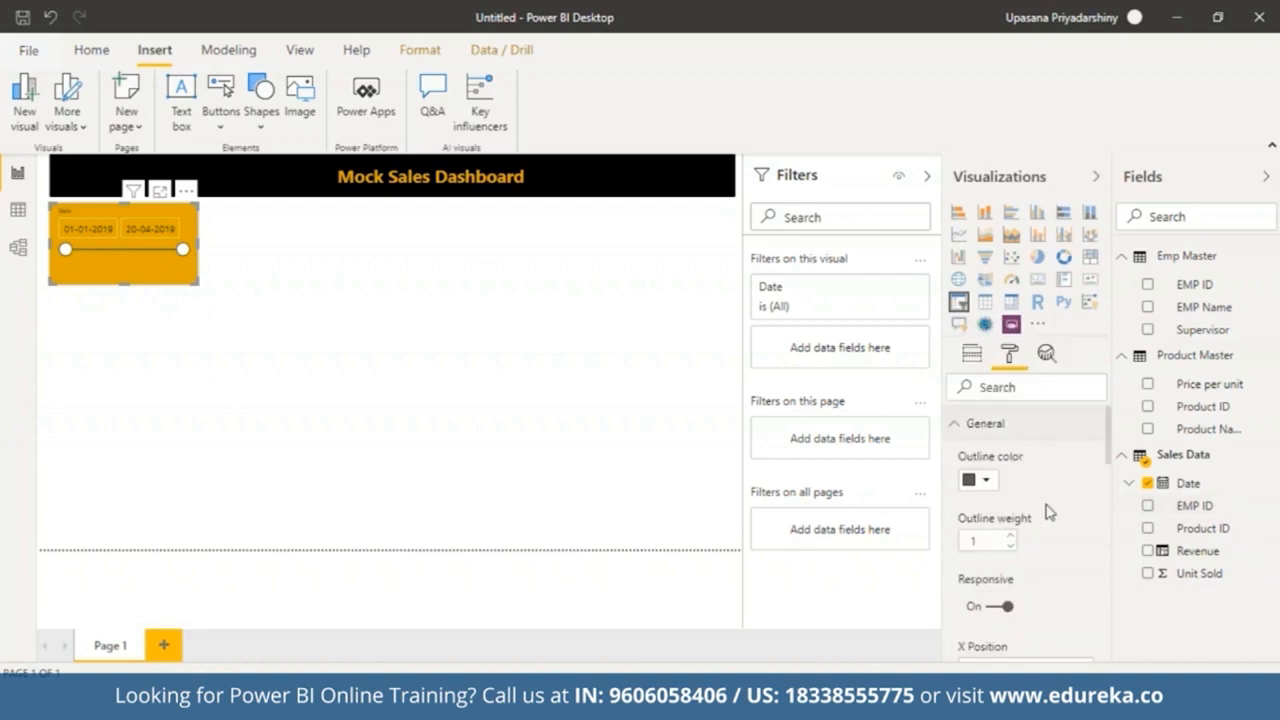
left_click(984, 483)
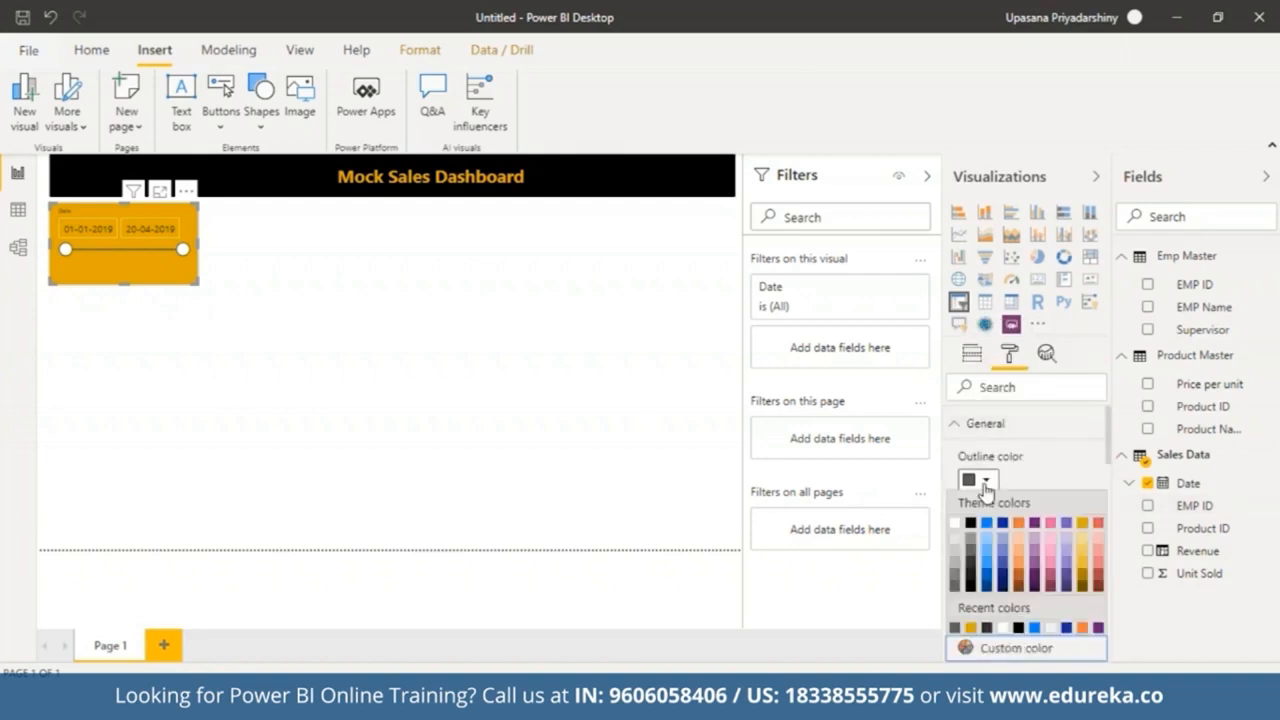
left_click(957, 528)
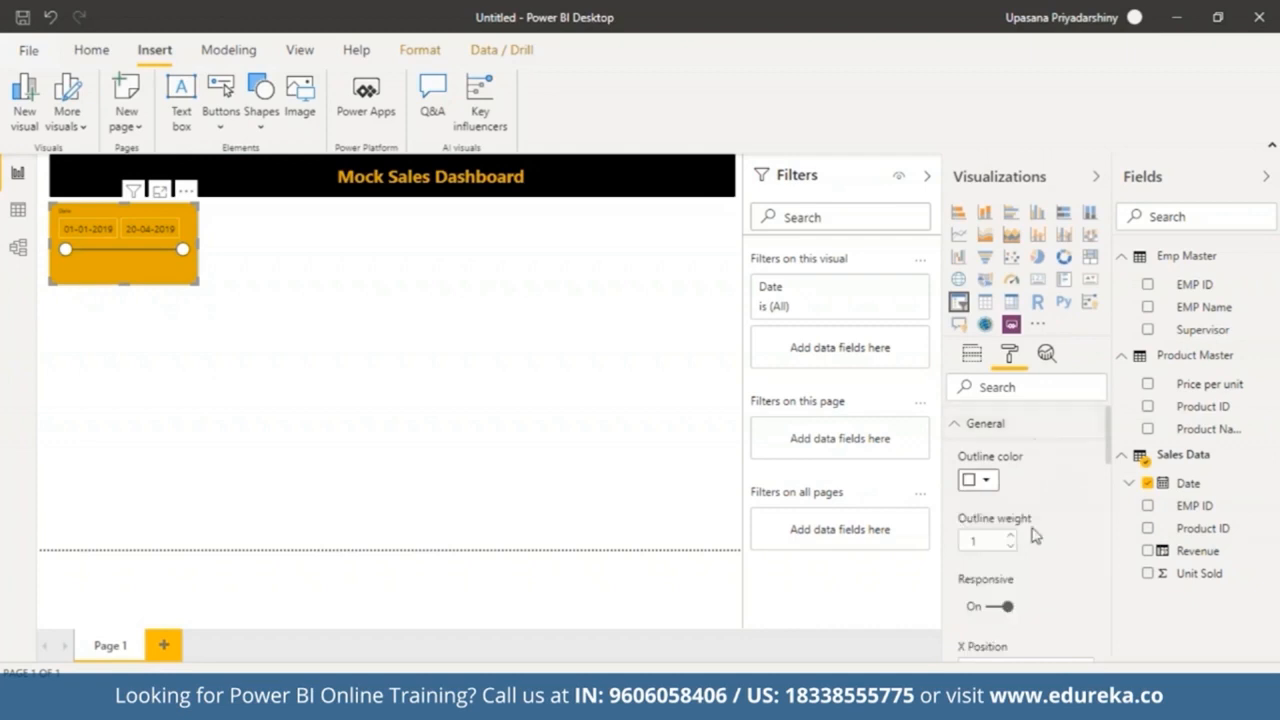
Step: Set the slicer's slider colour to black
scroll(1043, 450, "down", 5)
scroll(1113, 580, "up", 2)
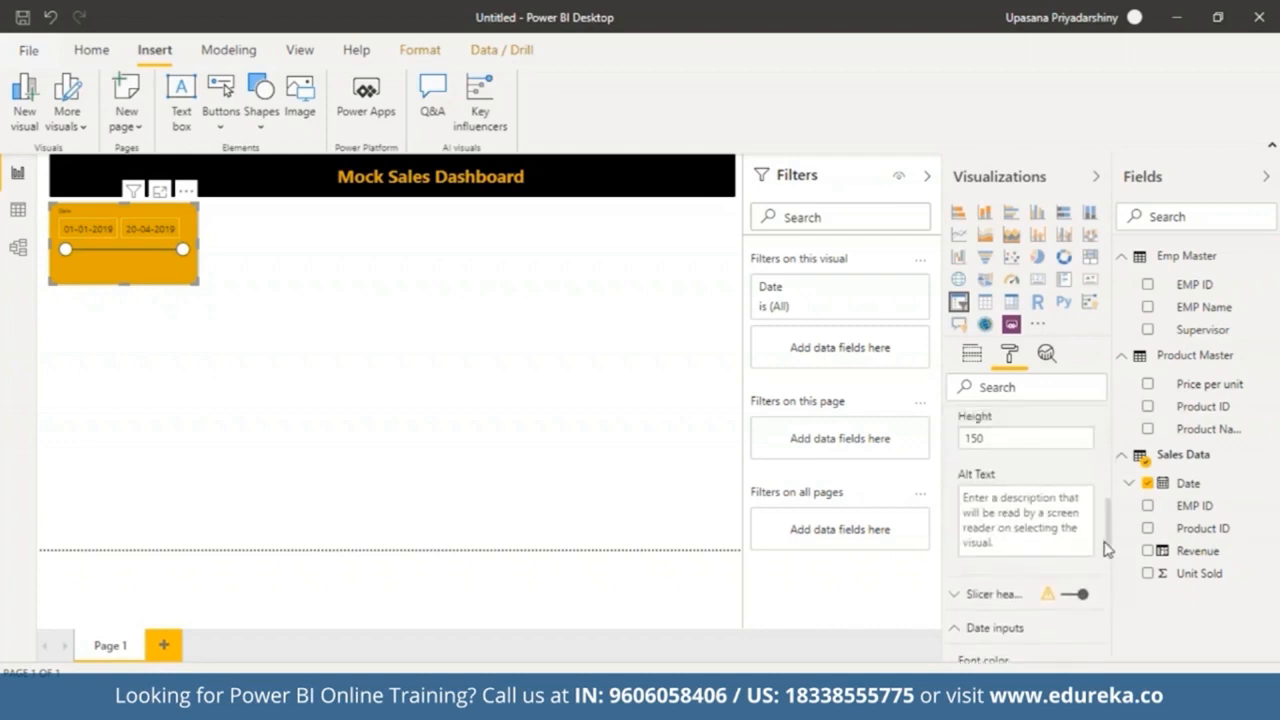
scroll(1113, 578, "down", 6)
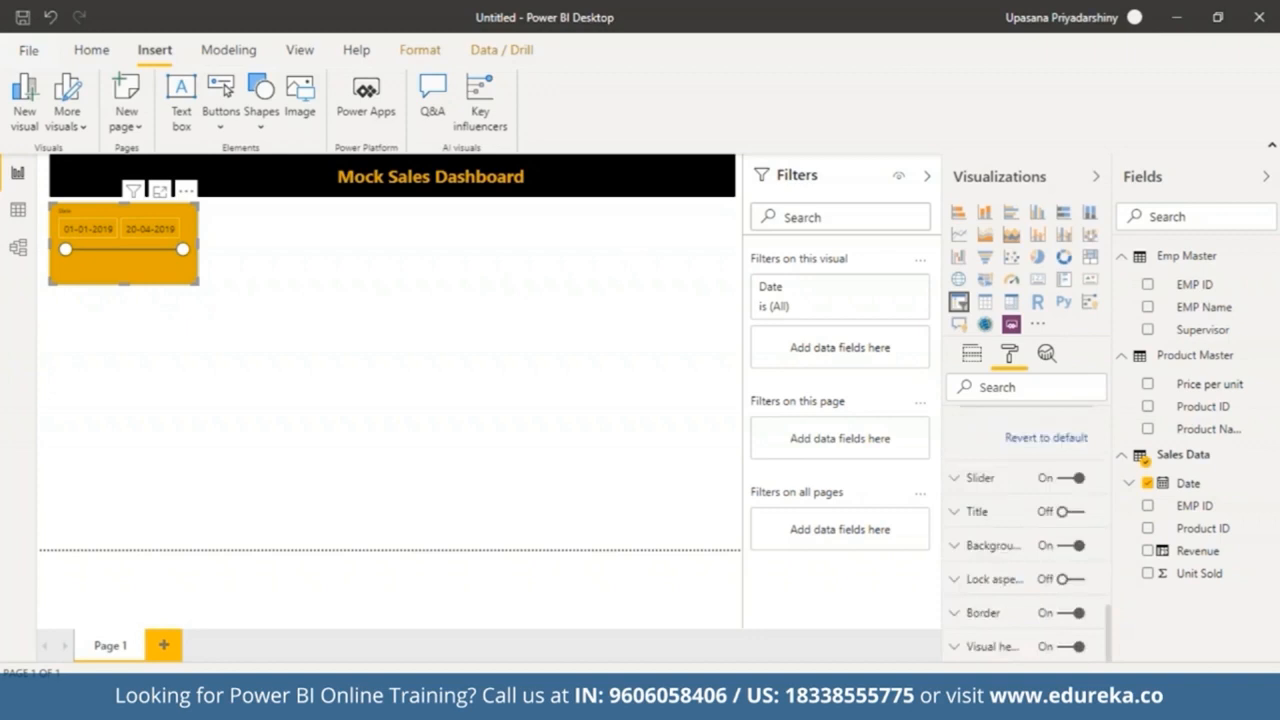
left_click(956, 479)
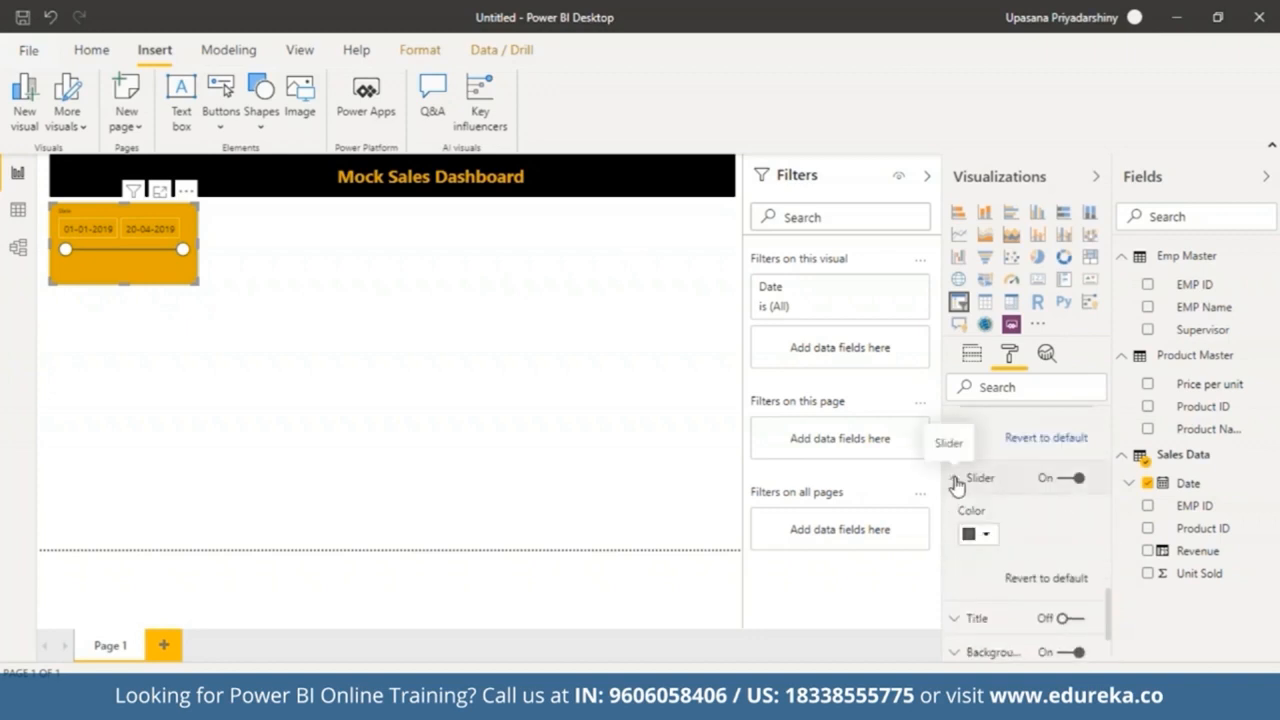
left_click(986, 536)
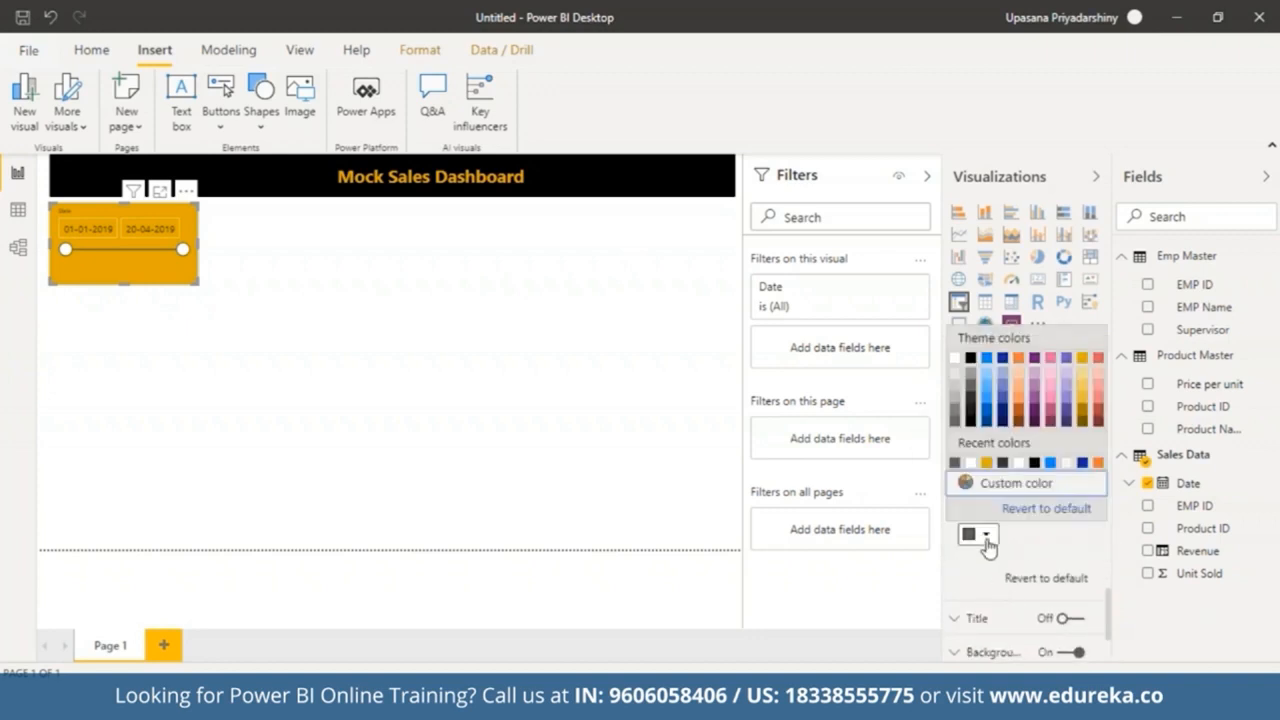
left_click(970, 357)
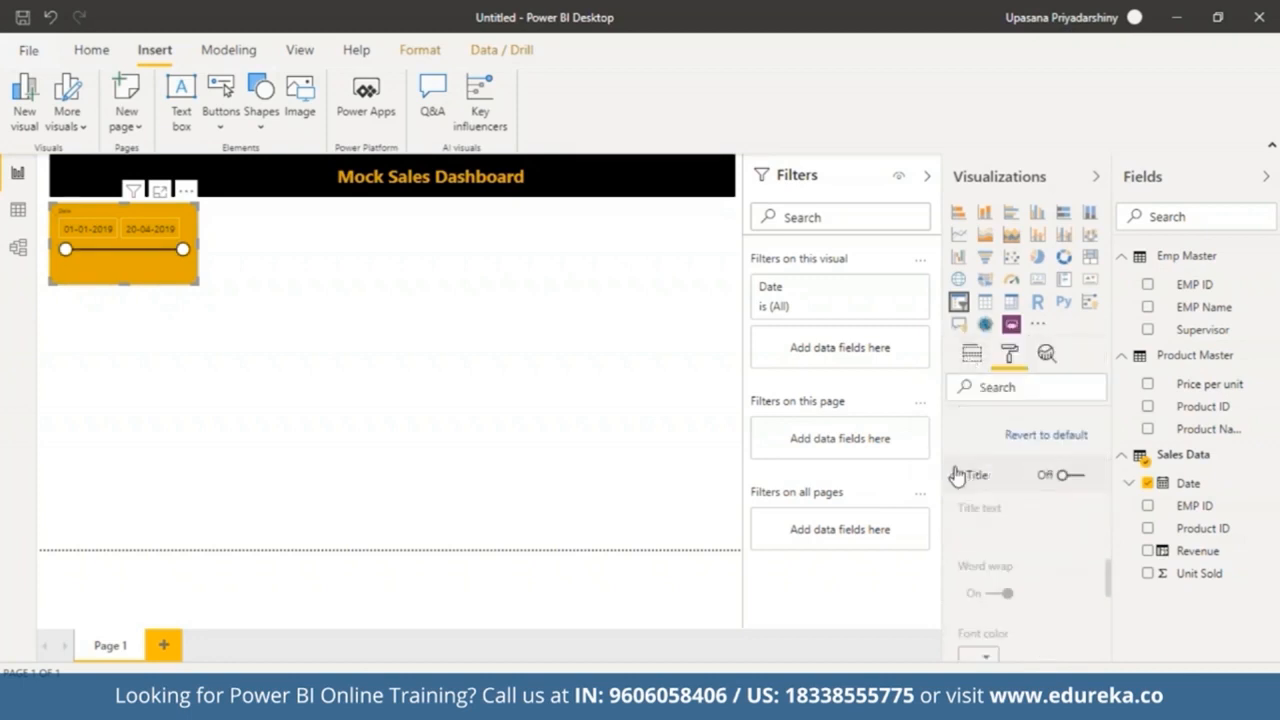
Step: Turn on the date slicer's title
scroll(957, 471, "down", 2)
left_click(957, 520)
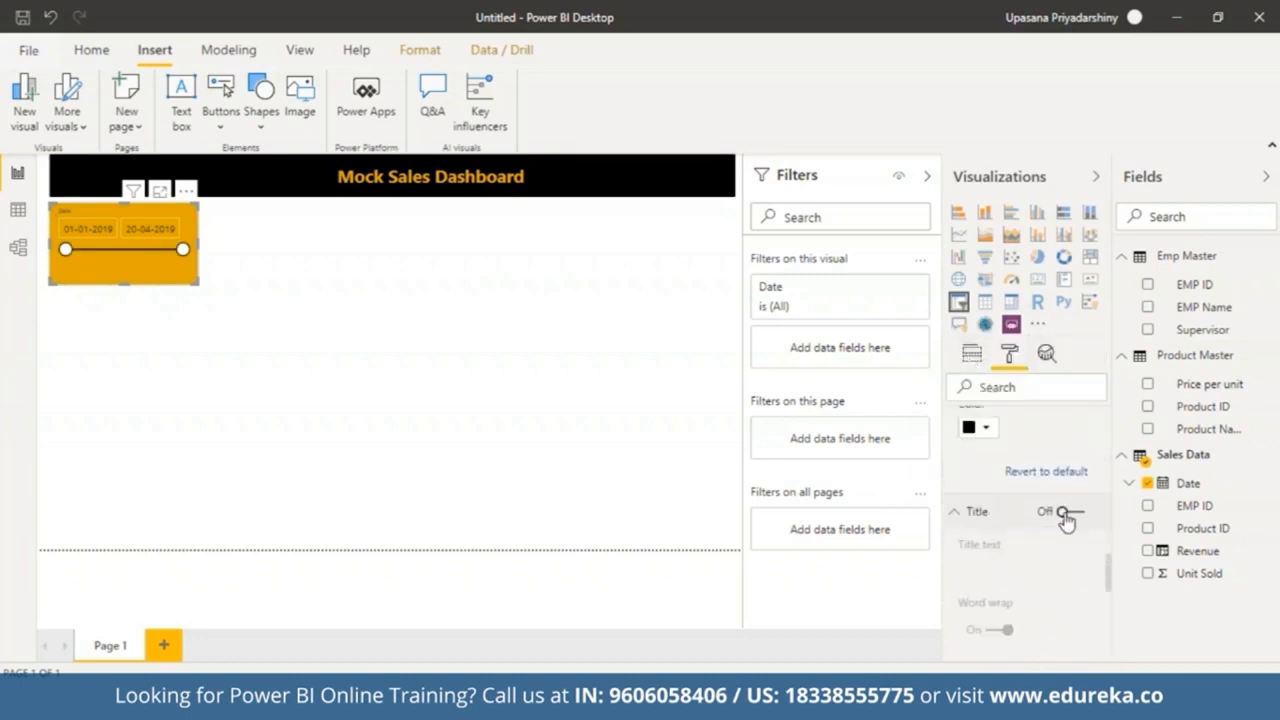
left_click(1066, 514)
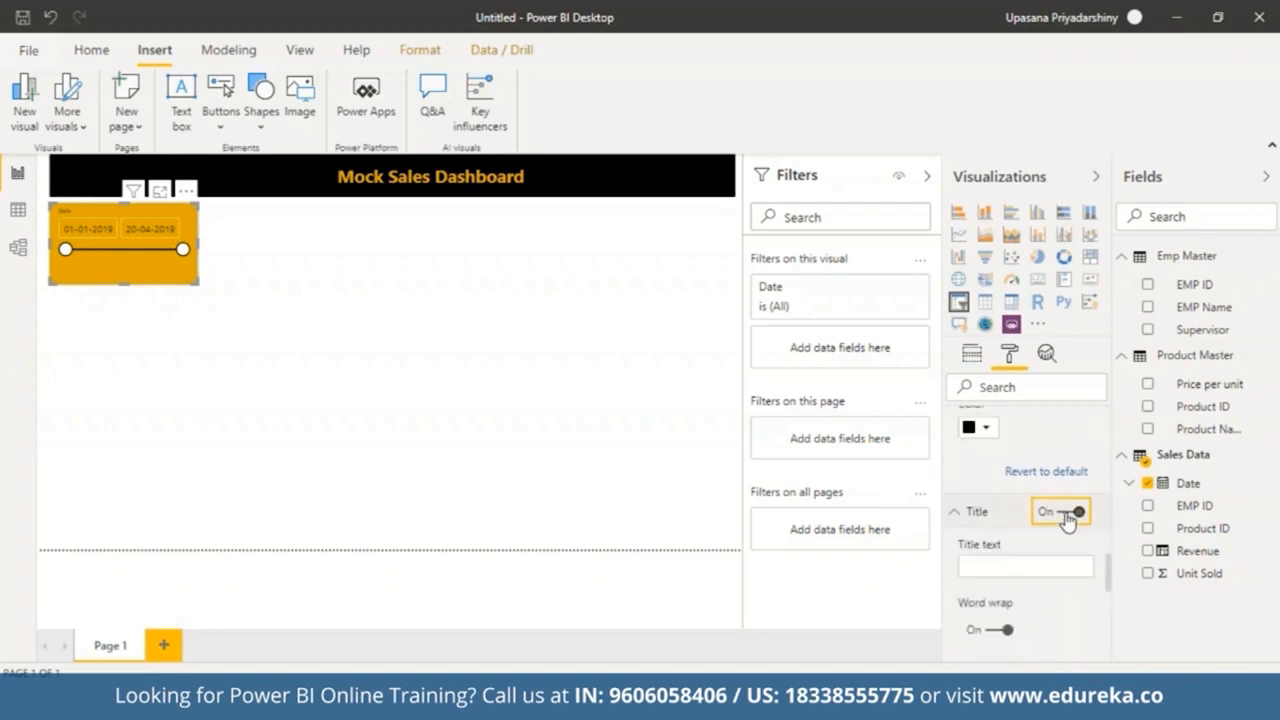
left_click(477, 331)
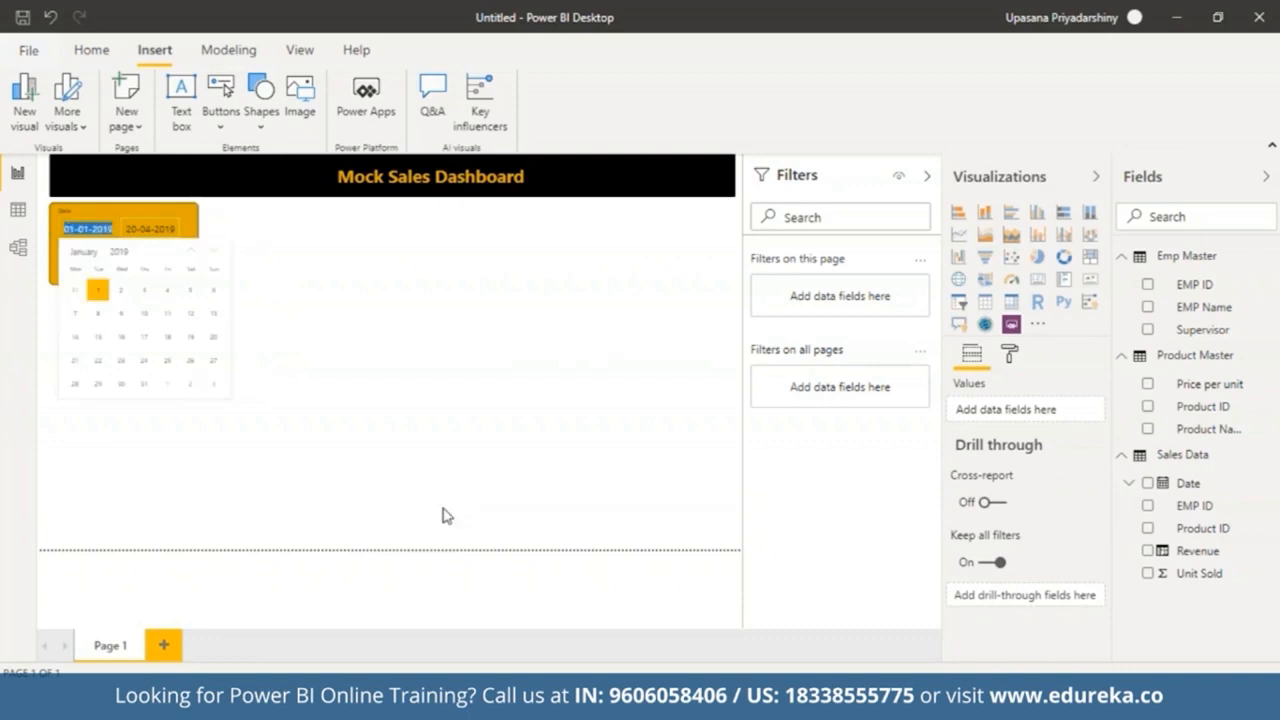
left_click(232, 490)
left_click(129, 262)
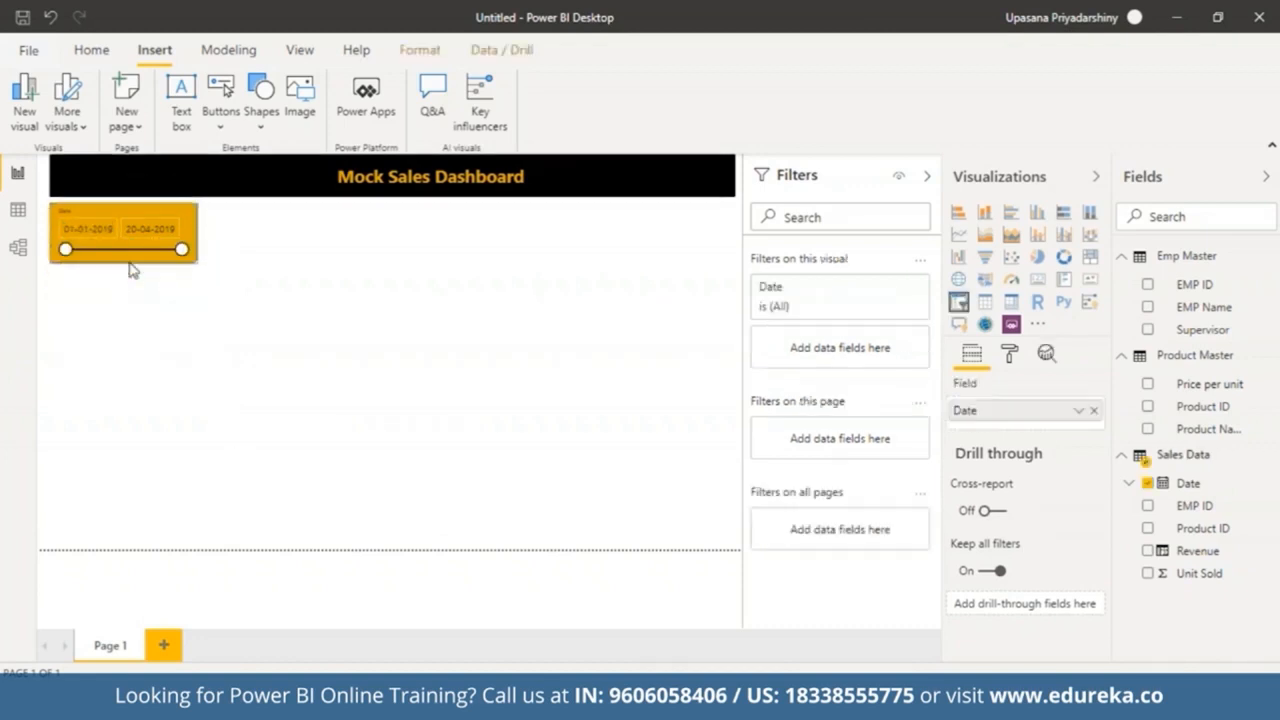
left_click(224, 372)
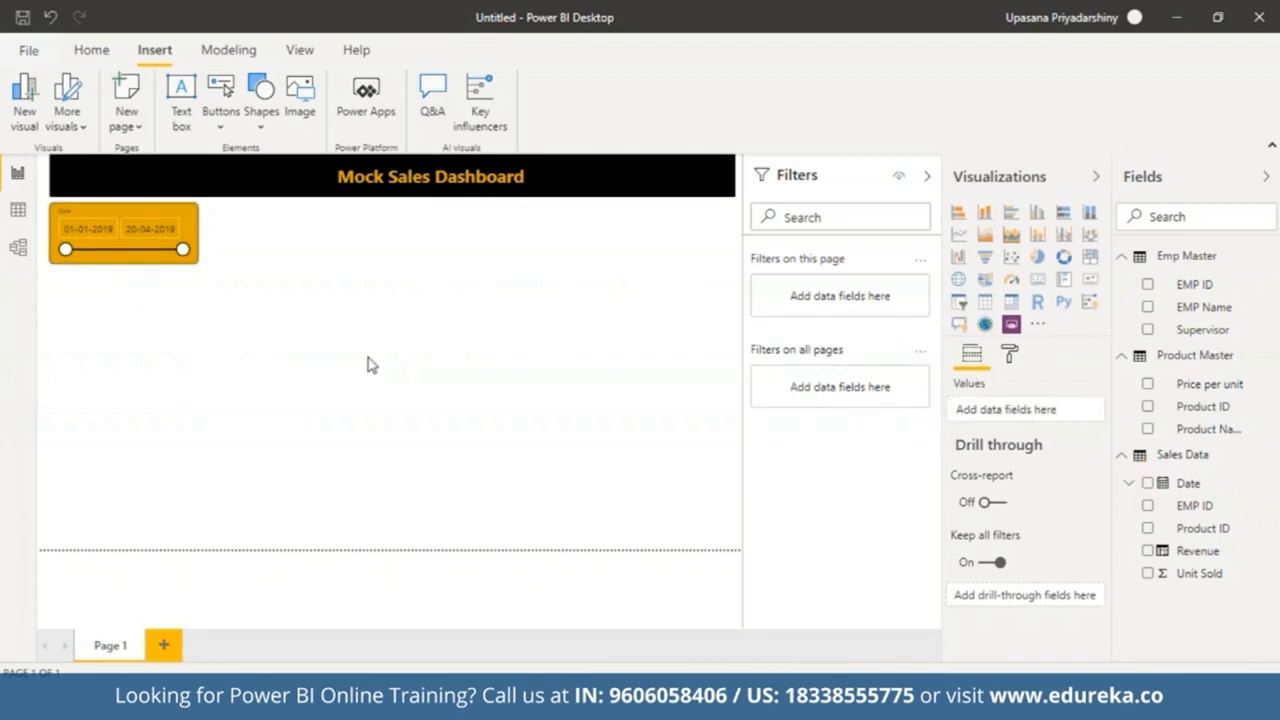
Step: Paste a copy of the date slicer and place it beside the original under the banner
mouse_move(192, 231)
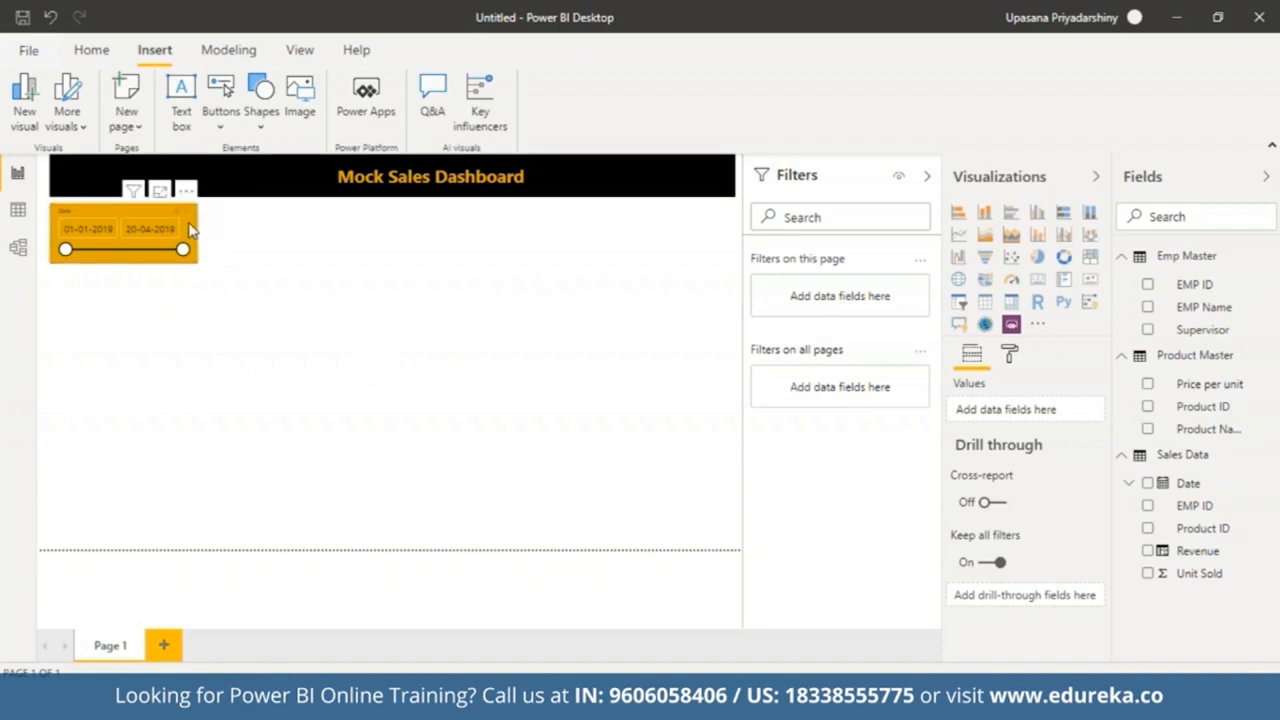
left_click(190, 230)
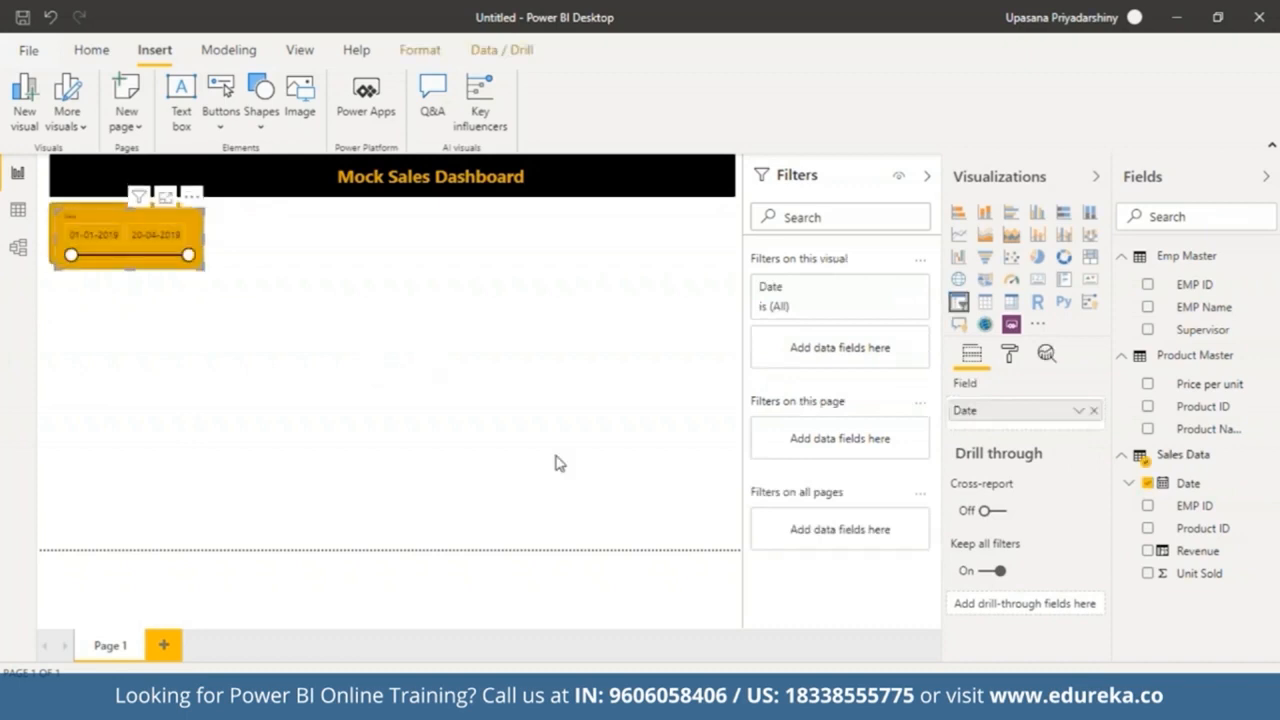
key("ctrl+v")
left_click_drag(169, 259, 331, 210)
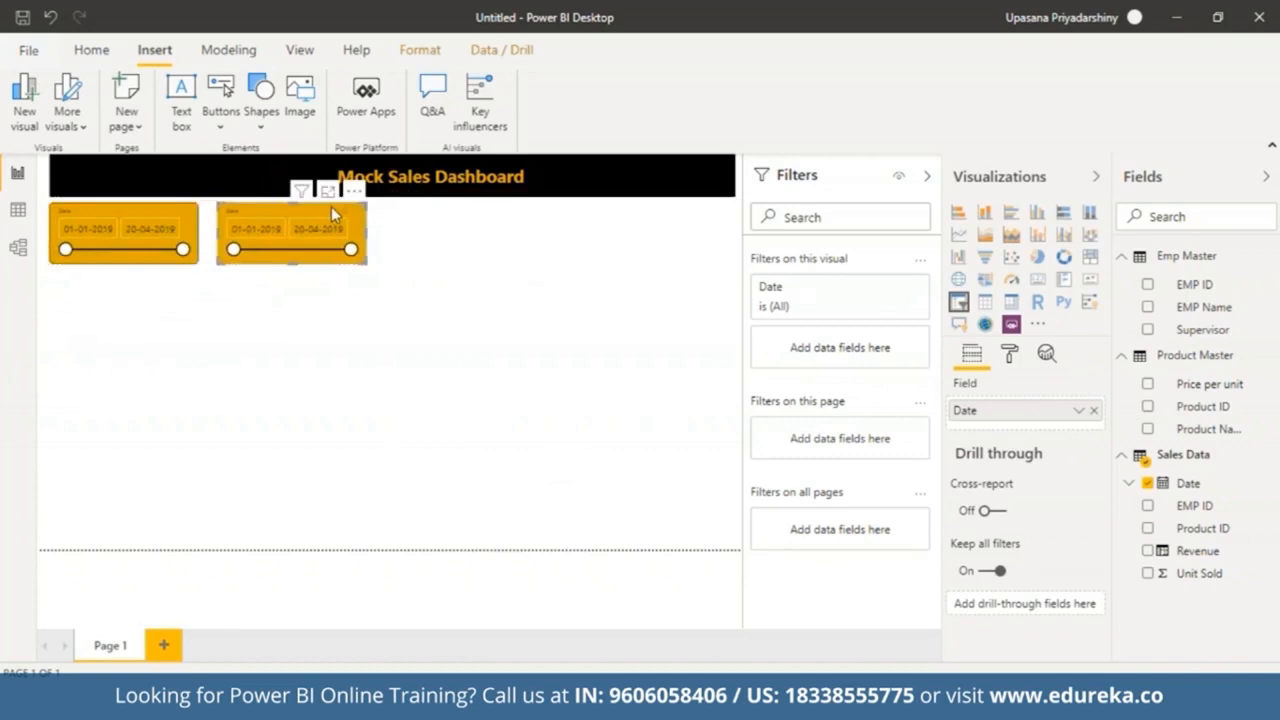
Step: Replace the copied slicer's field with Product ID from Product Master and switch it to dropdown style
left_click(1094, 410)
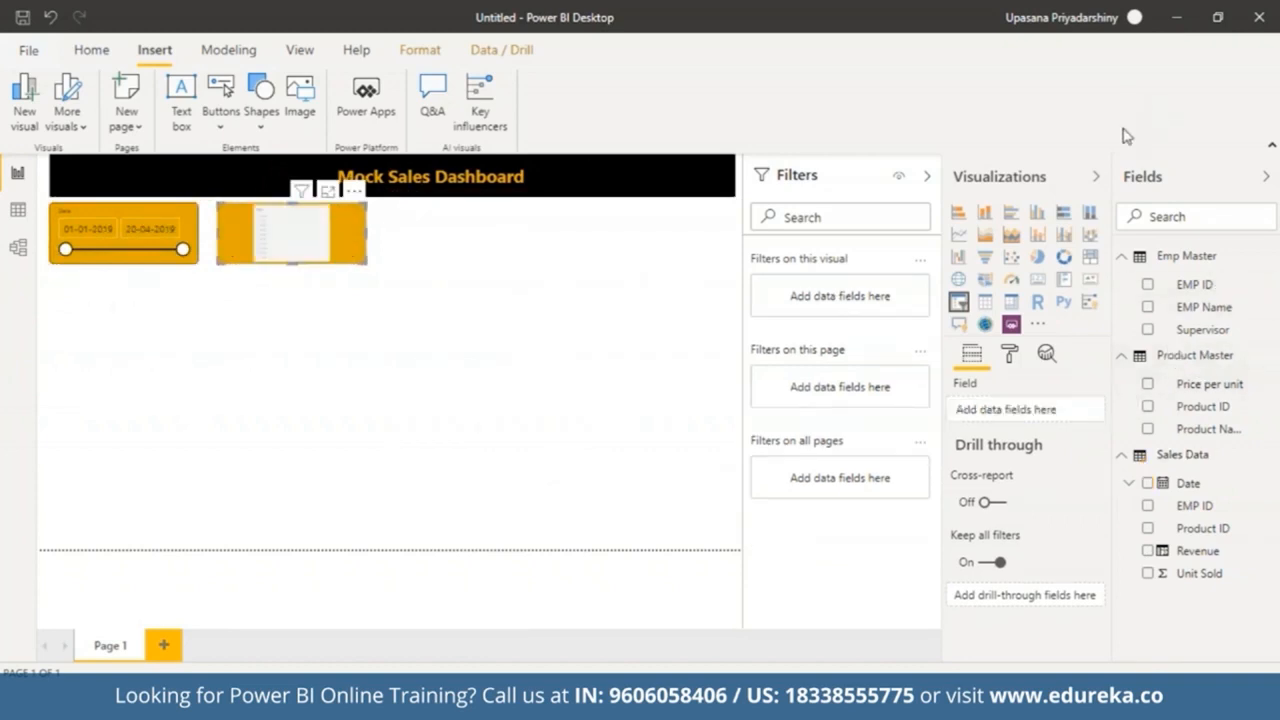
left_click_drag(1205, 415, 1020, 412)
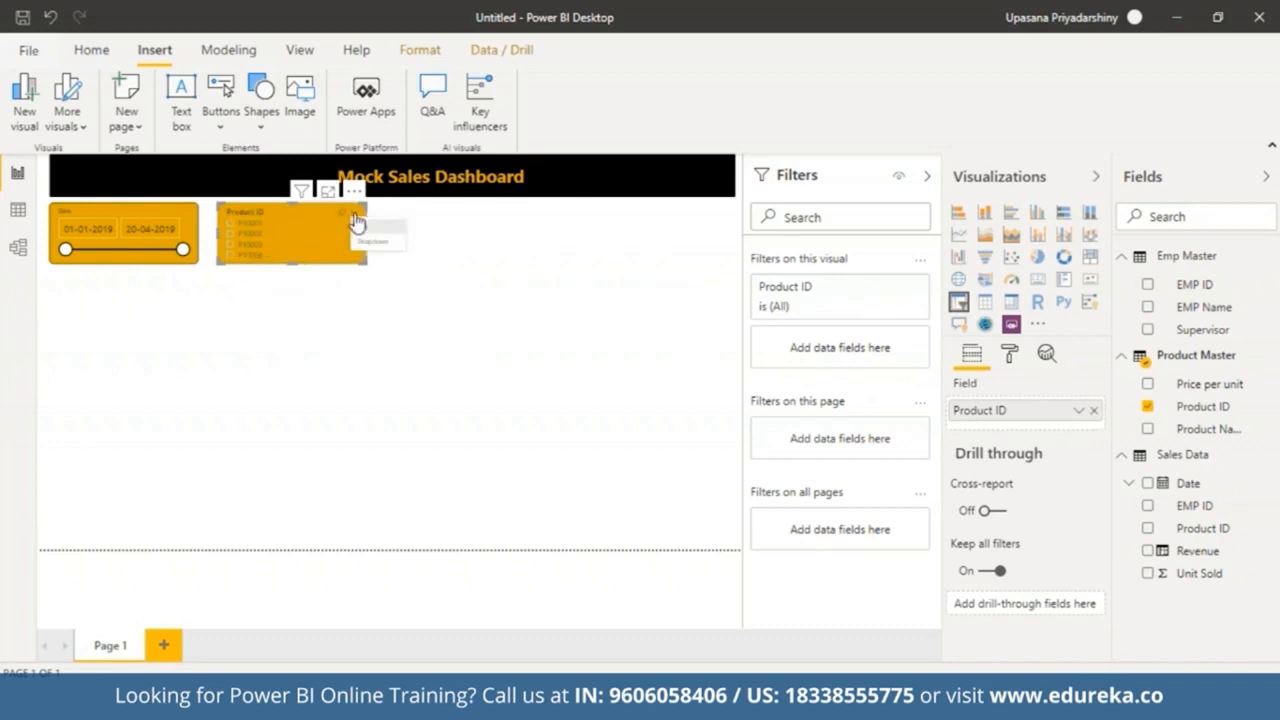
left_click(357, 219)
left_click(369, 243)
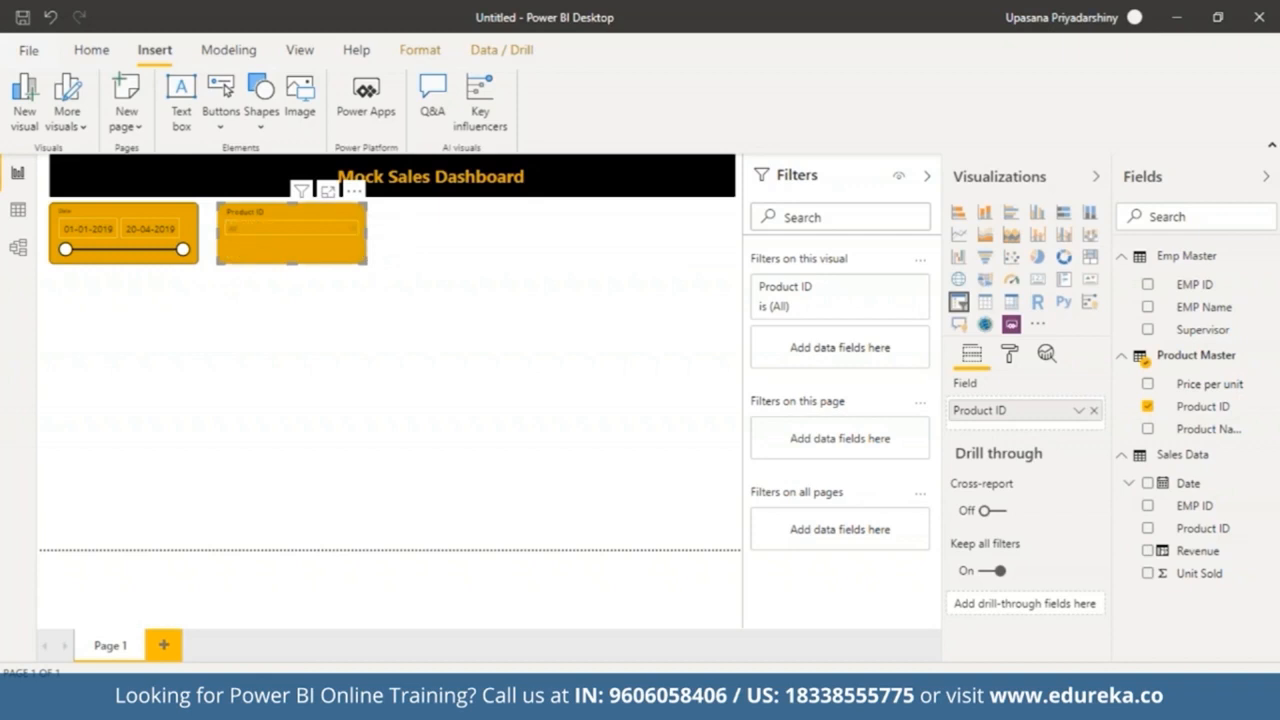
Step: Enable search on the Product ID slicer and check its dropdown list
left_click(353, 192)
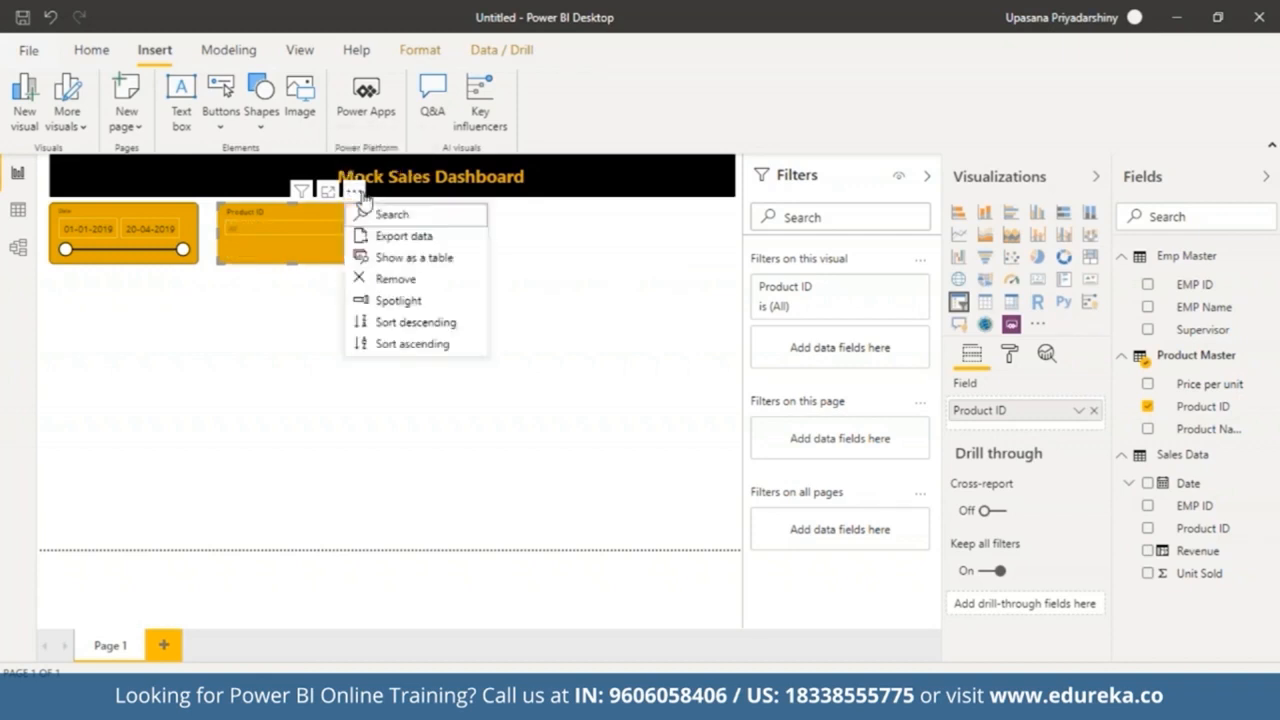
left_click(368, 214)
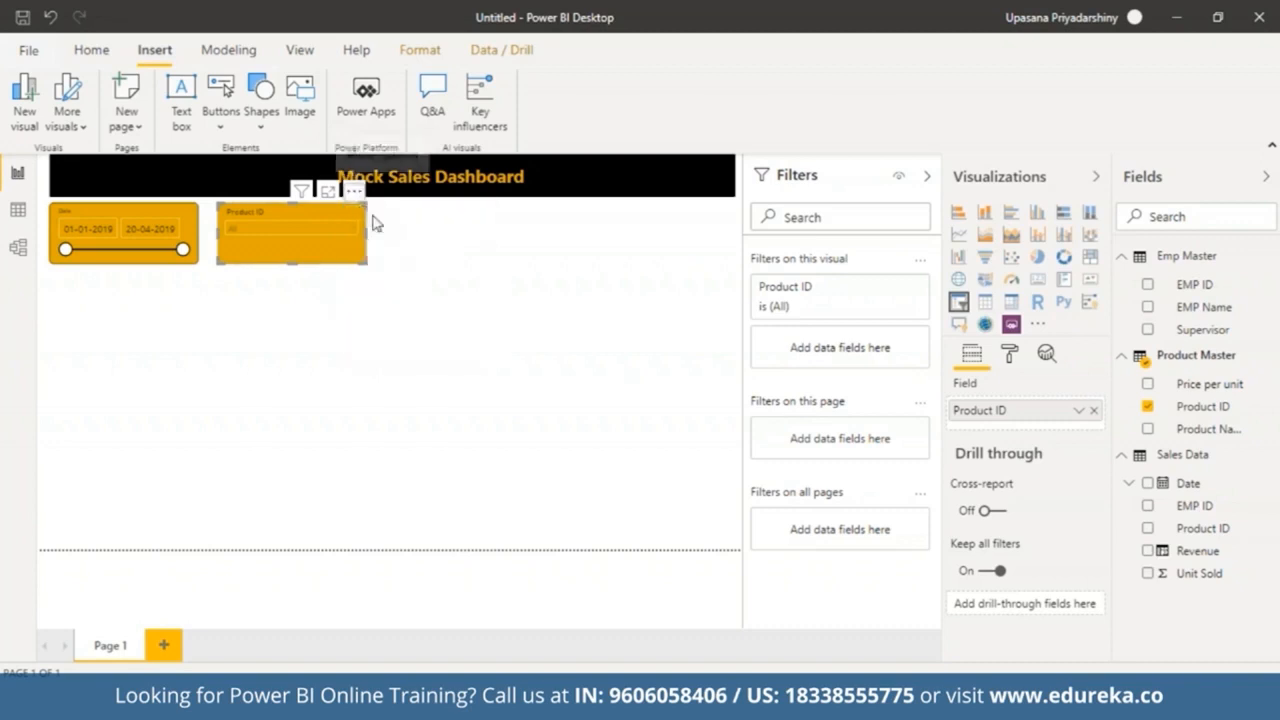
left_click(351, 230)
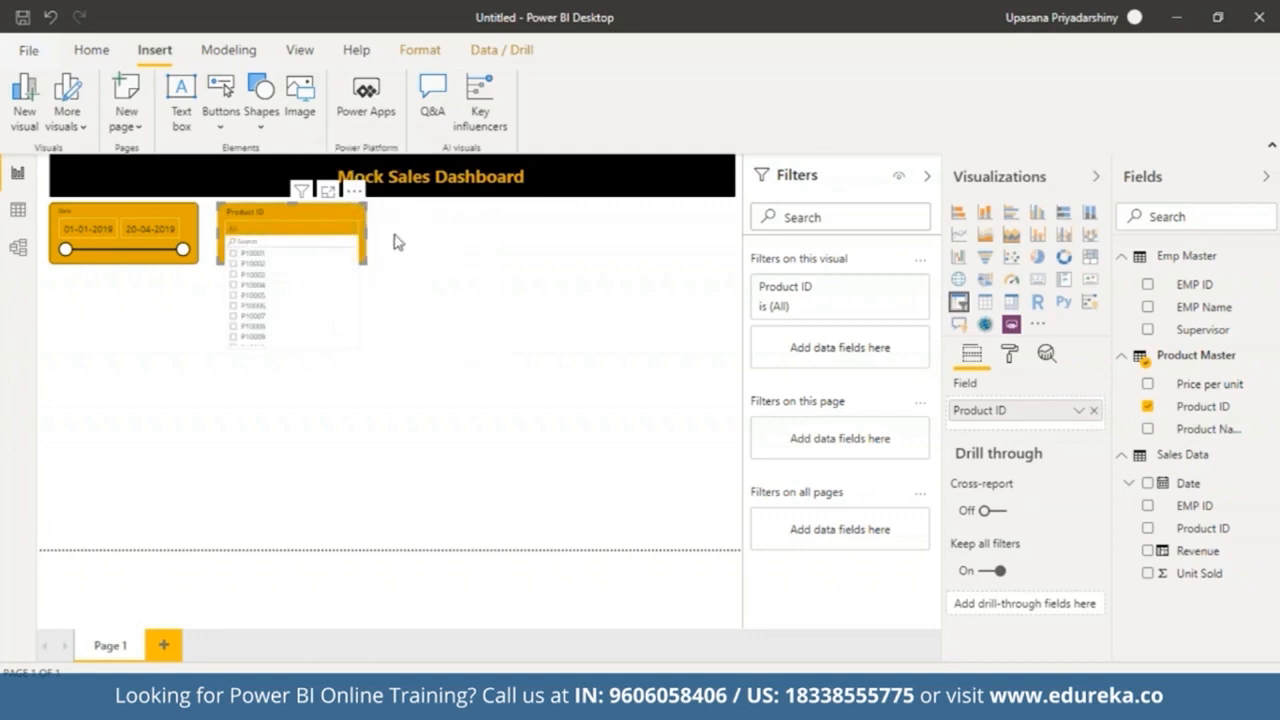
left_click(428, 340)
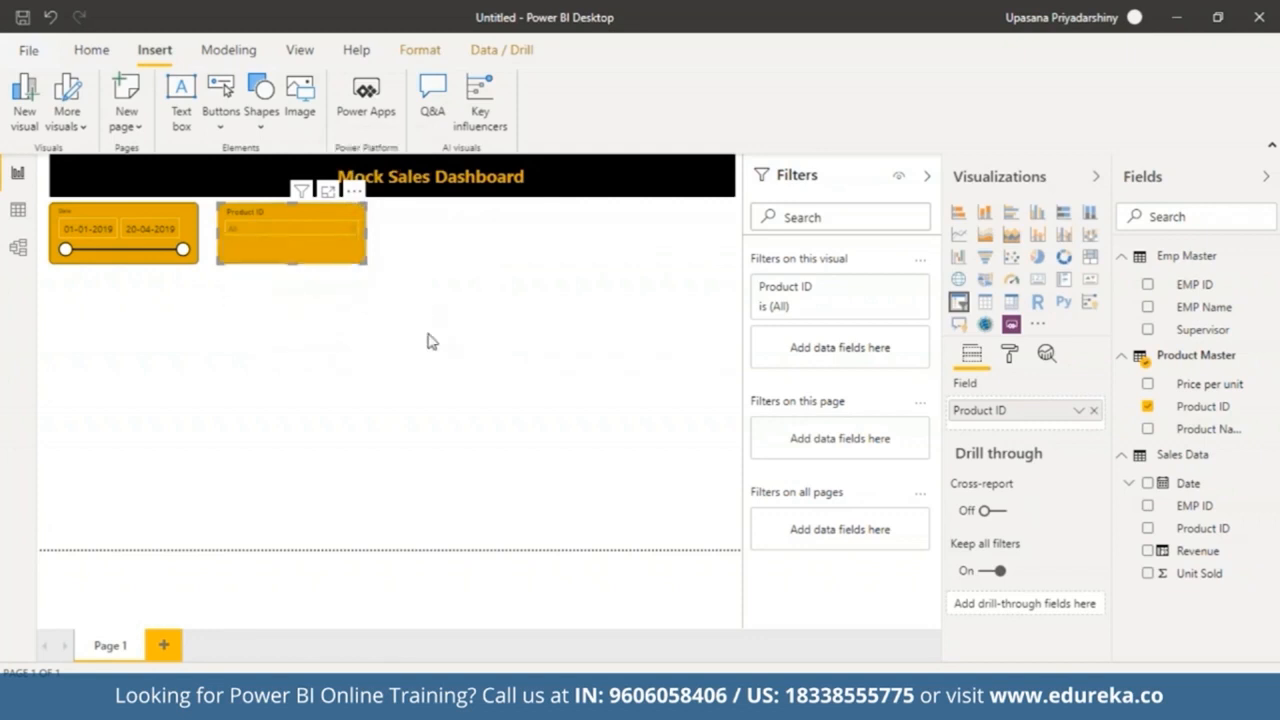
Step: Duplicate the Product ID slicer and position the copy to its right
left_click(333, 258)
key("ctrl+c")
key("ctrl+v")
left_click_drag(330, 250, 487, 245)
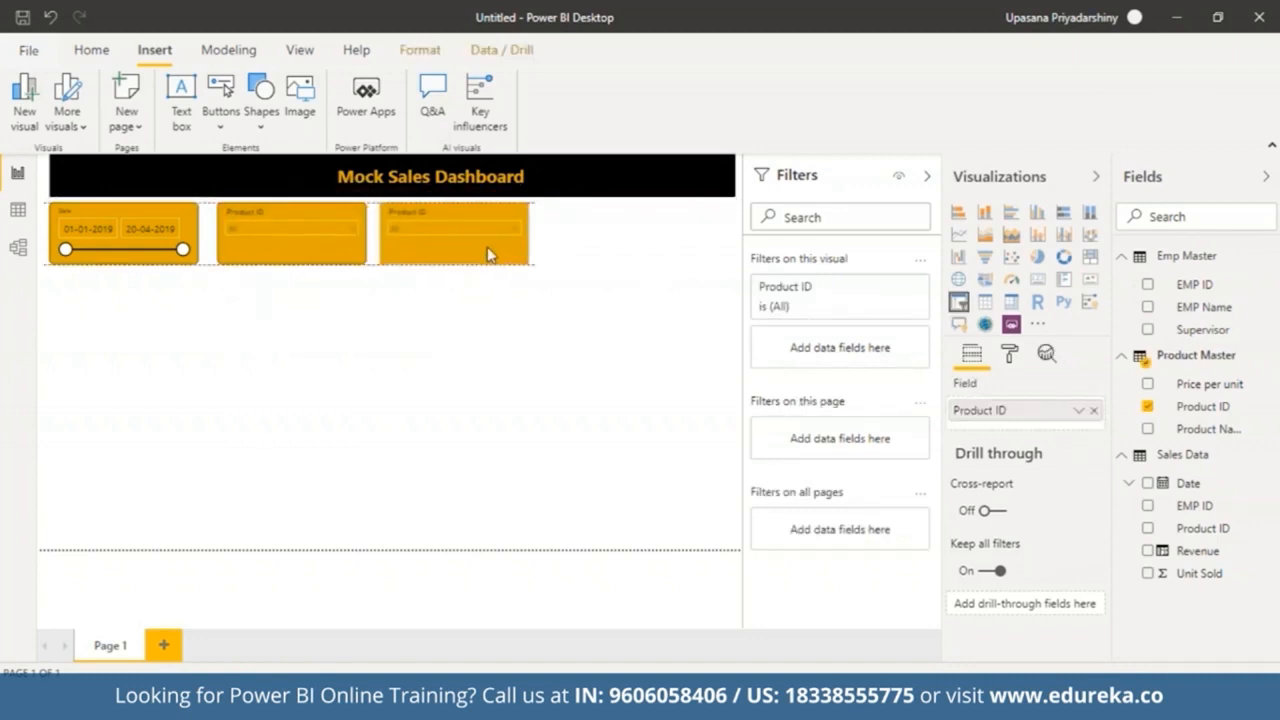
left_click_drag(340, 251, 331, 251)
left_click_drag(412, 263, 397, 265)
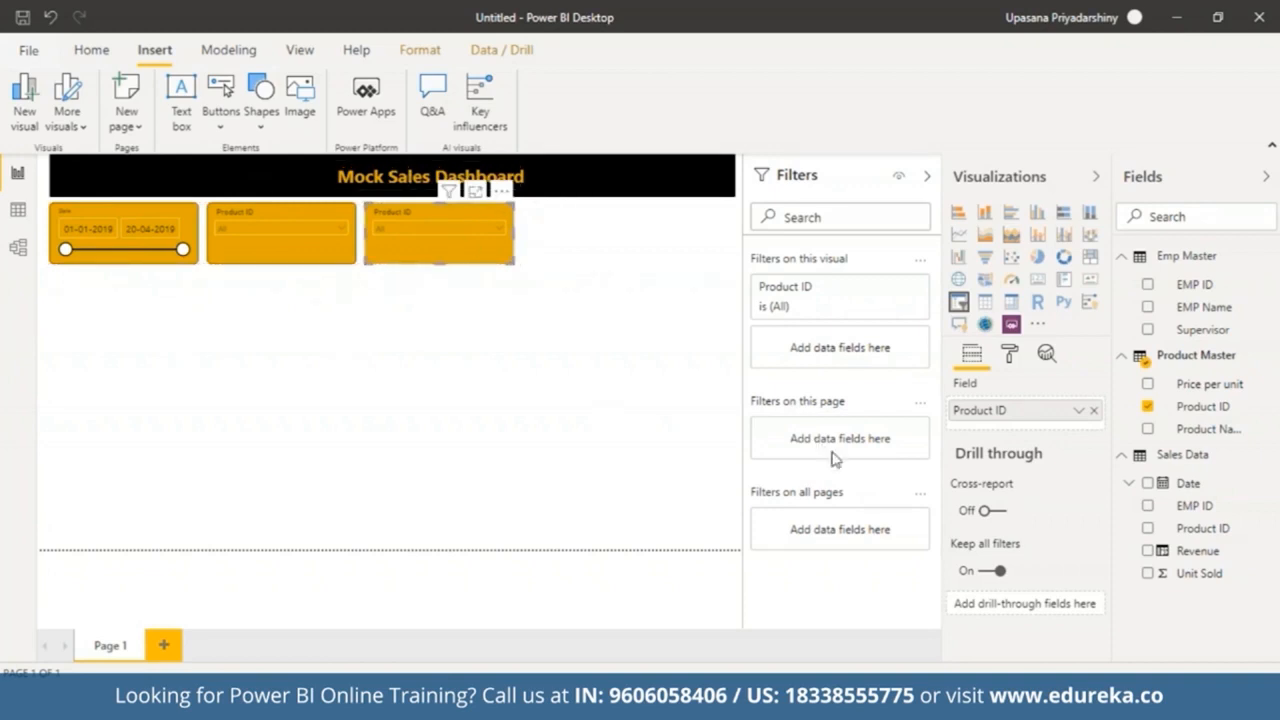
Step: Replace the third slicer's field with Product Name from Product Master
left_click(1095, 411)
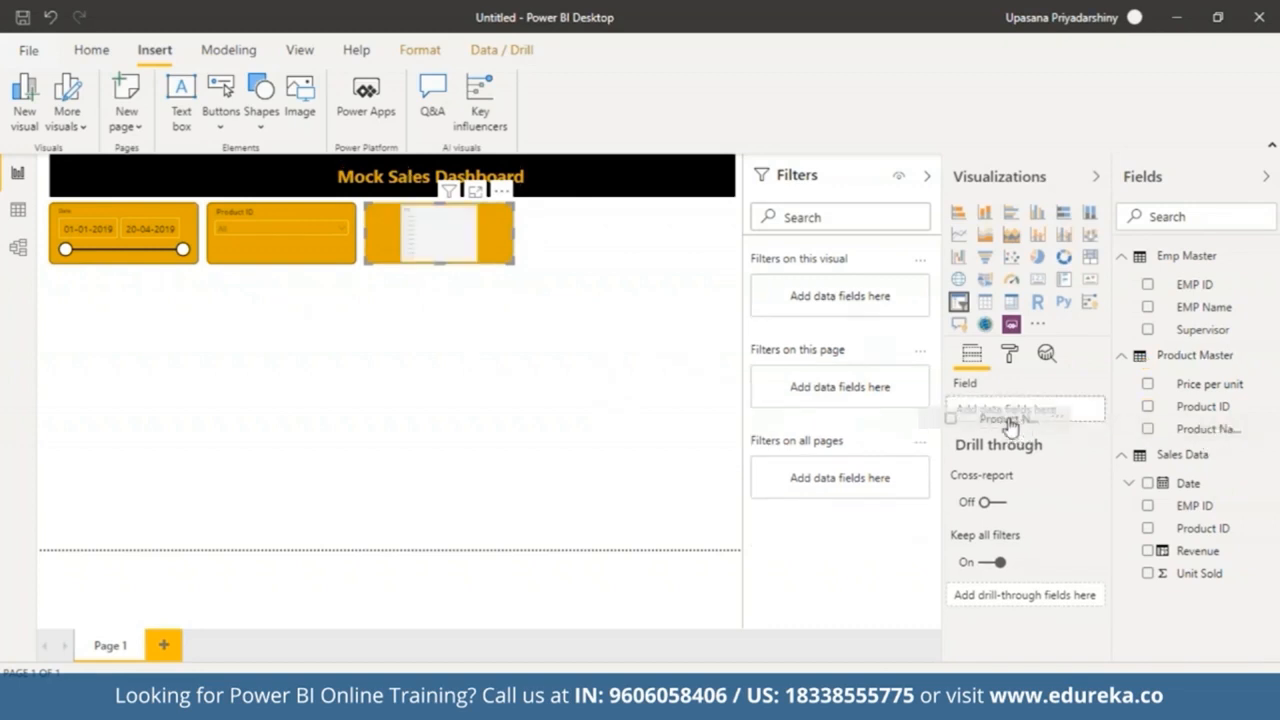
left_click_drag(1015, 420, 1015, 420)
left_click(500, 232)
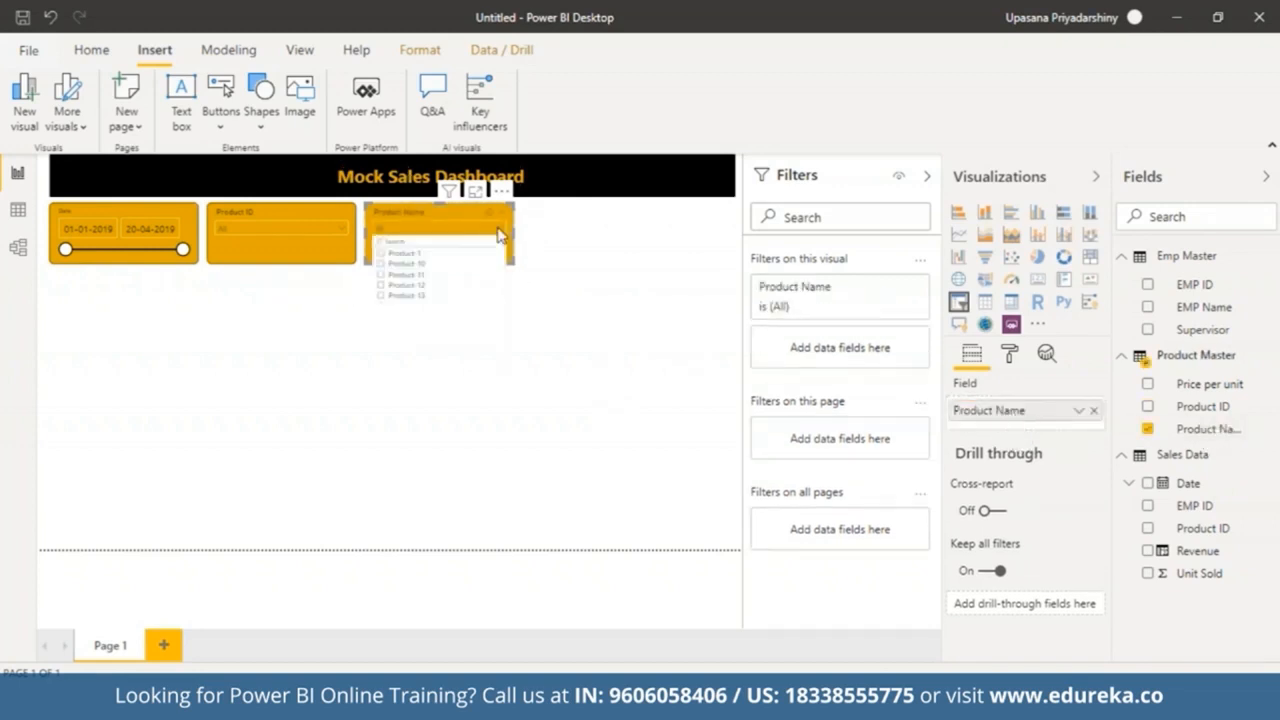
left_click(500, 232)
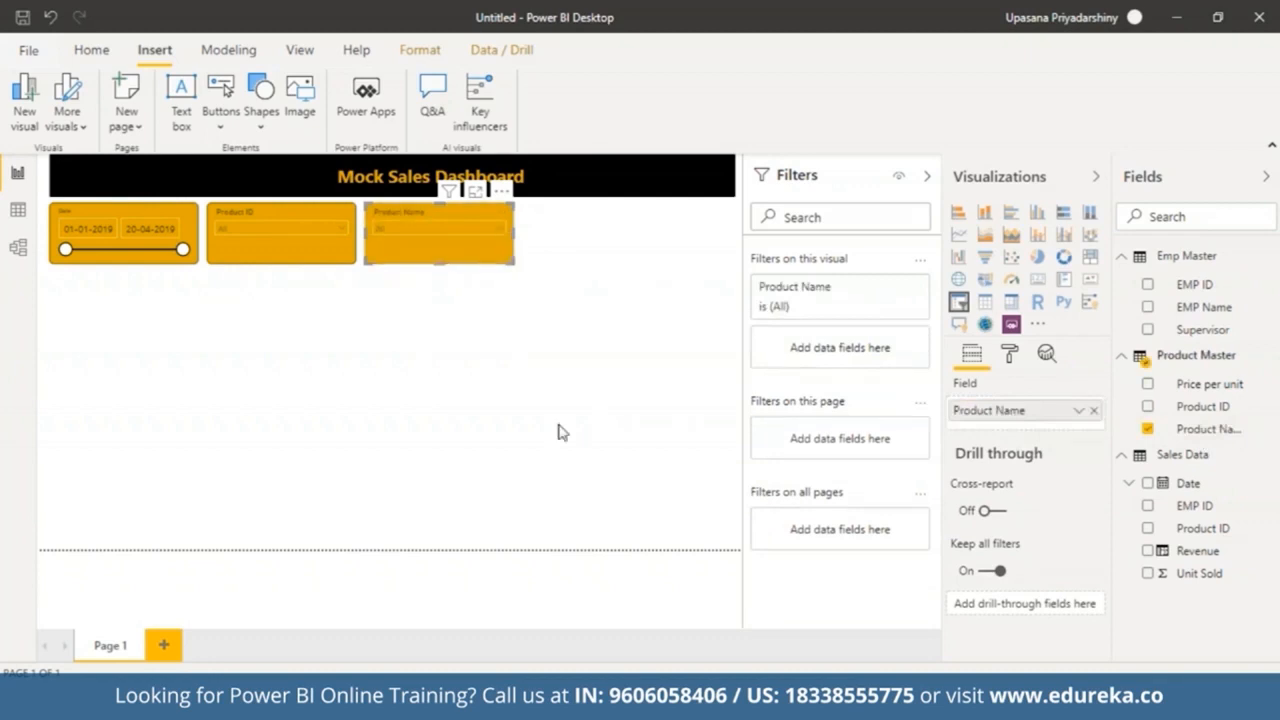
left_click(476, 316)
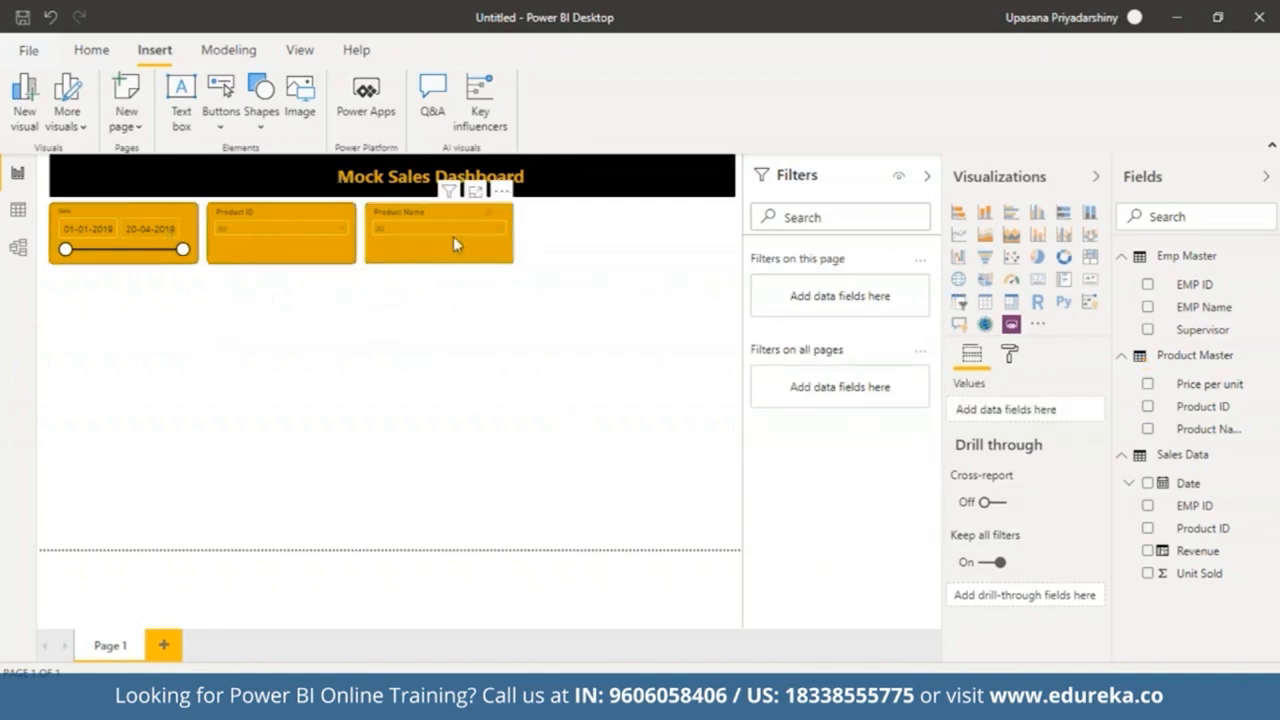
Step: Narrow and realign the Date, Product ID and Product Name slicers in a tighter row
left_click(193, 248)
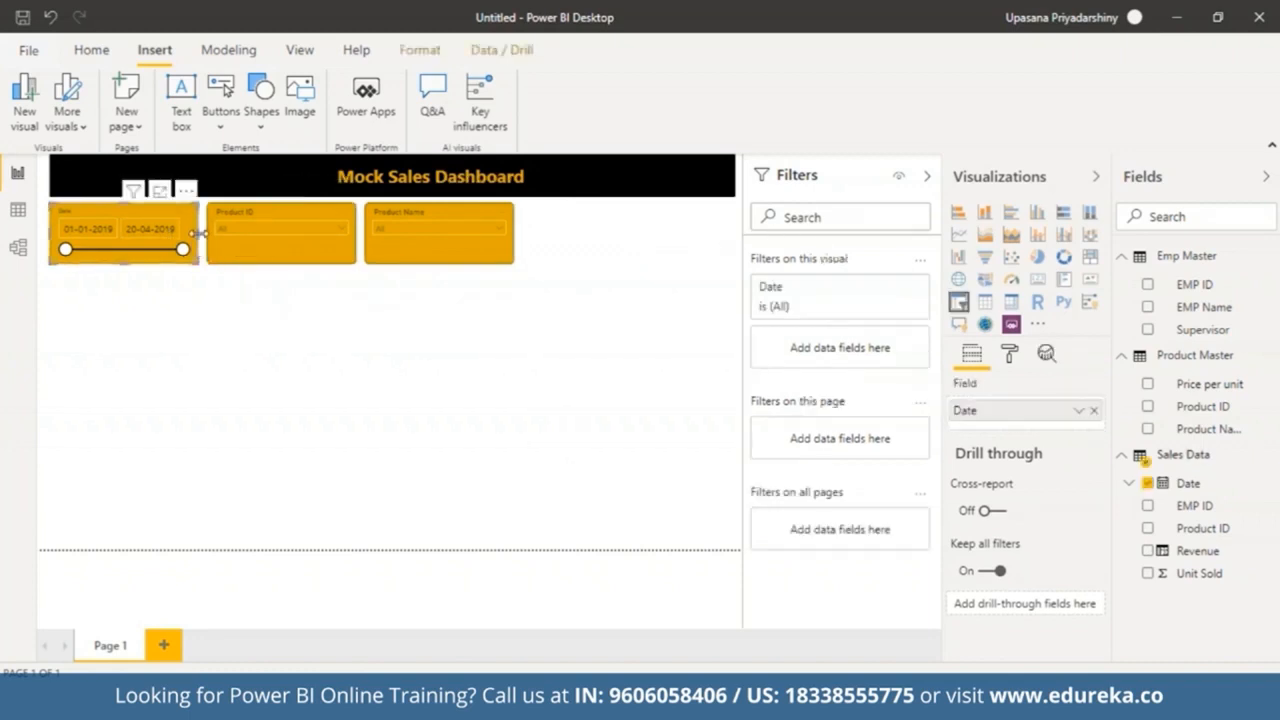
left_click_drag(197, 234, 228, 259)
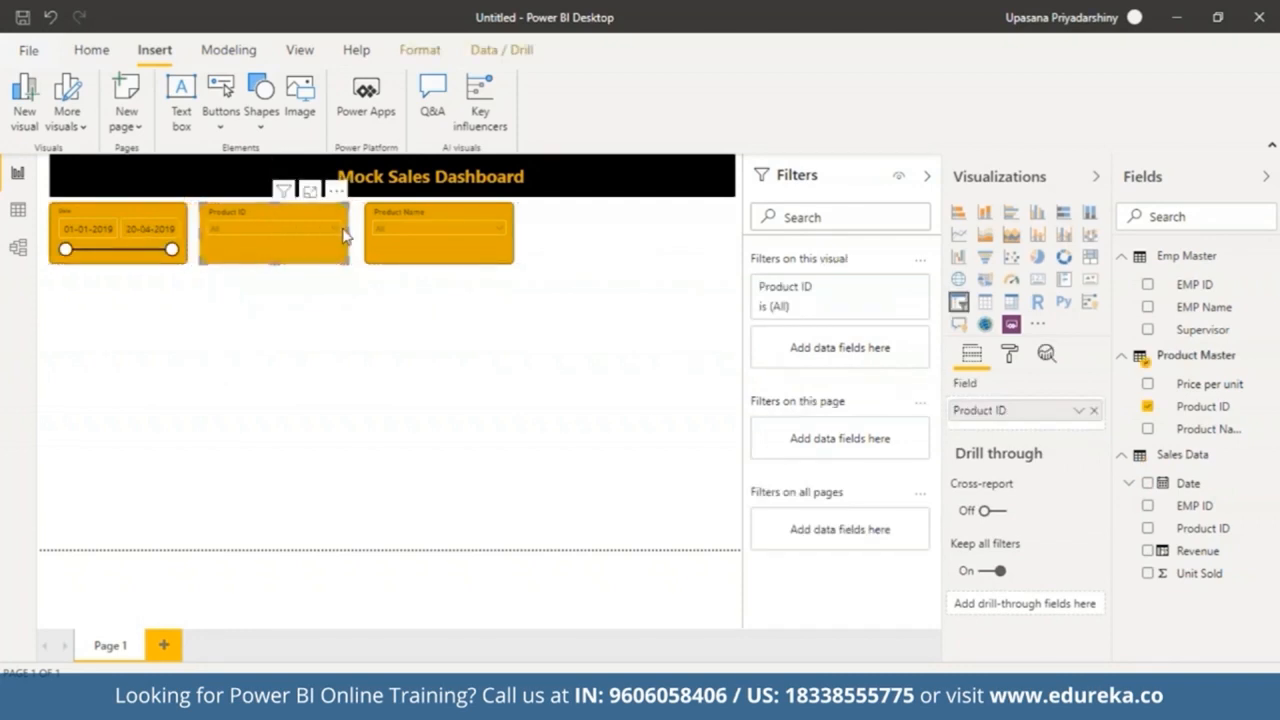
left_click_drag(347, 232, 334, 243)
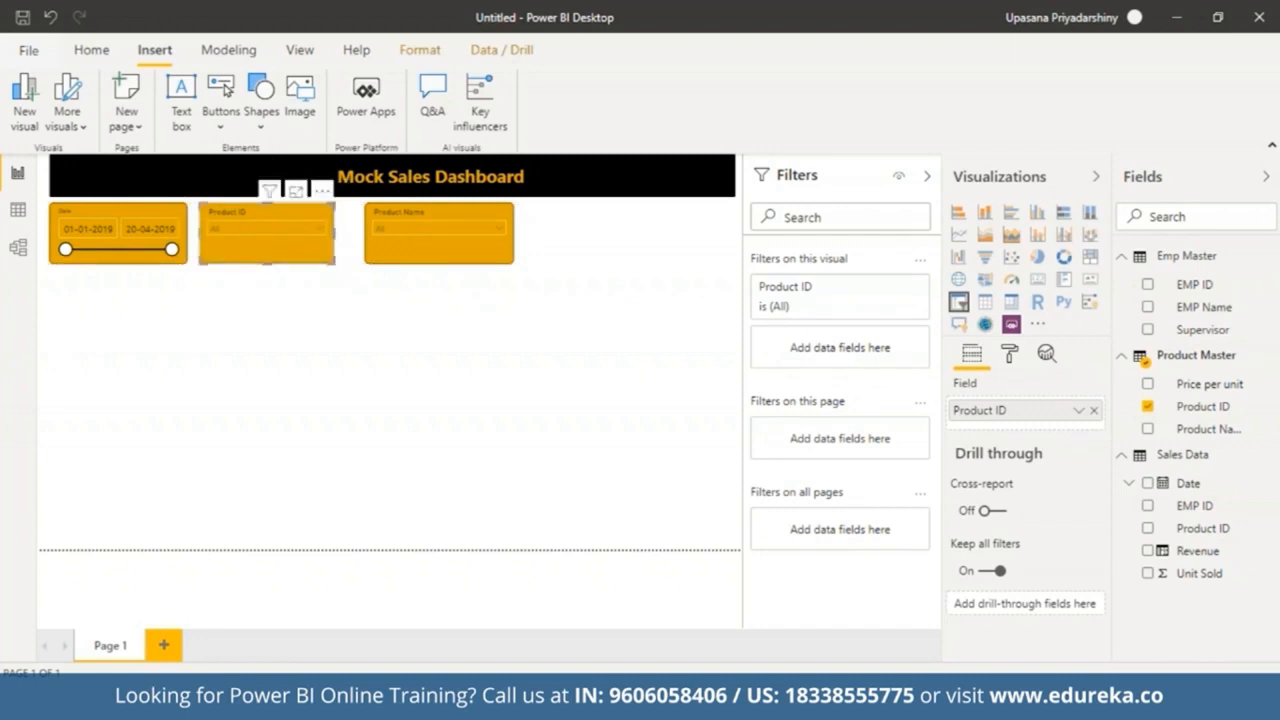
left_click_drag(416, 250, 397, 251)
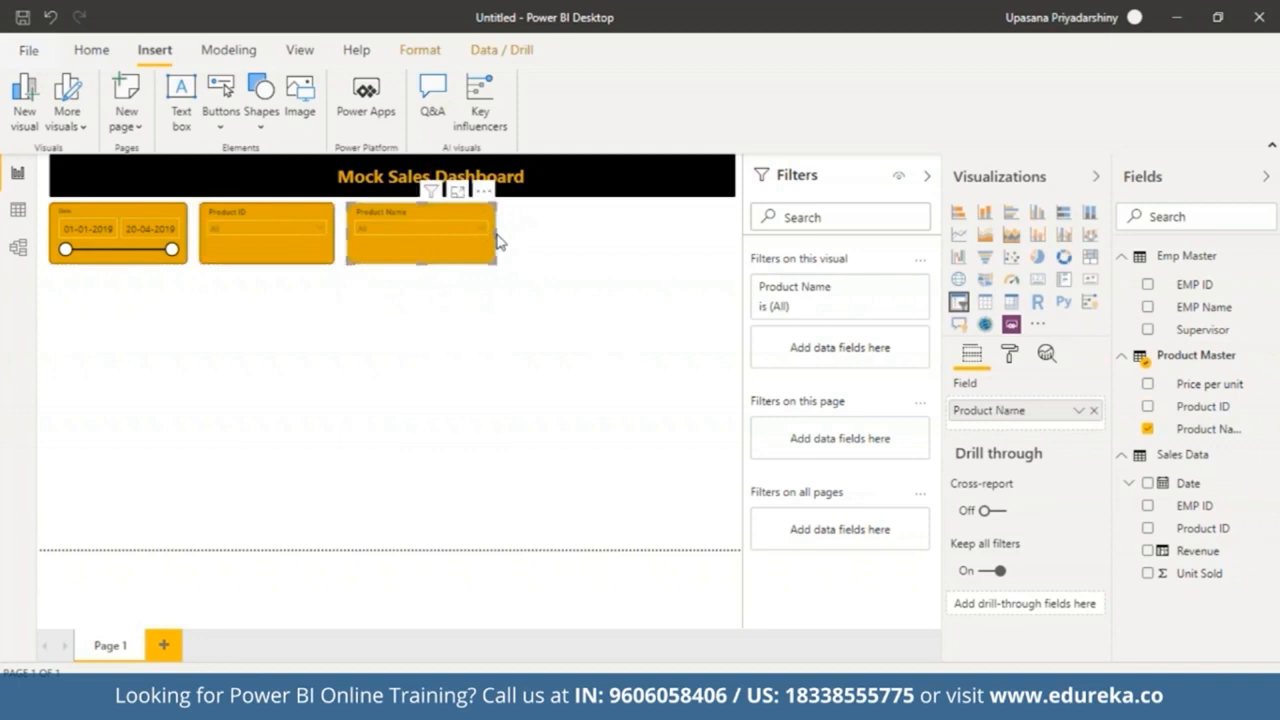
left_click_drag(496, 238, 480, 242)
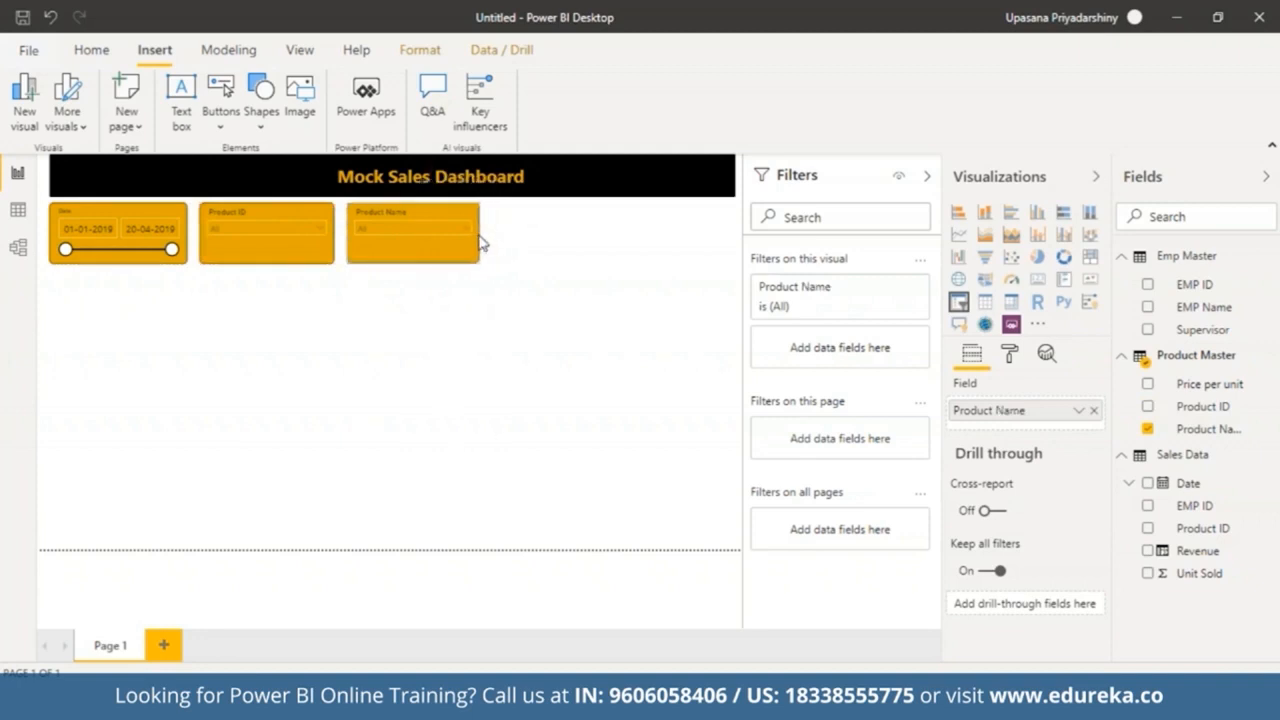
left_click(443, 323)
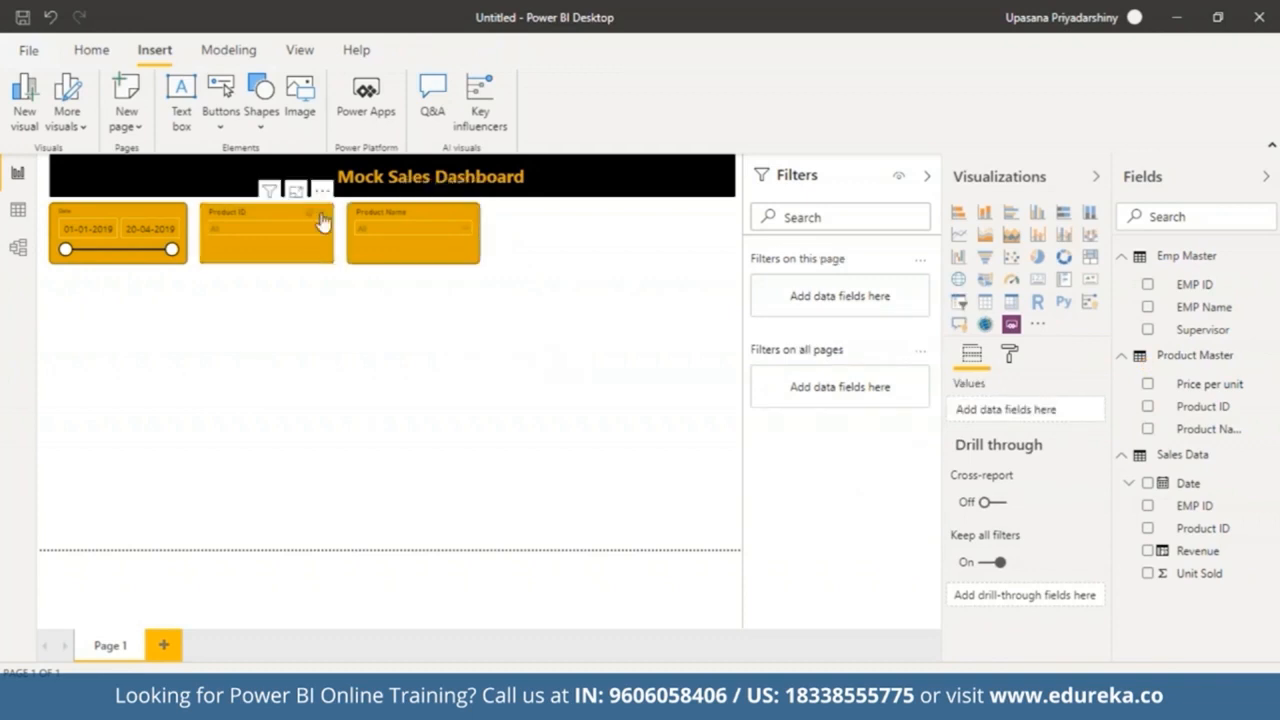
Step: Paste another slicer copy to the right and set its field to EMP Name from Emp Master
left_click(401, 265)
key("ctrl+v")
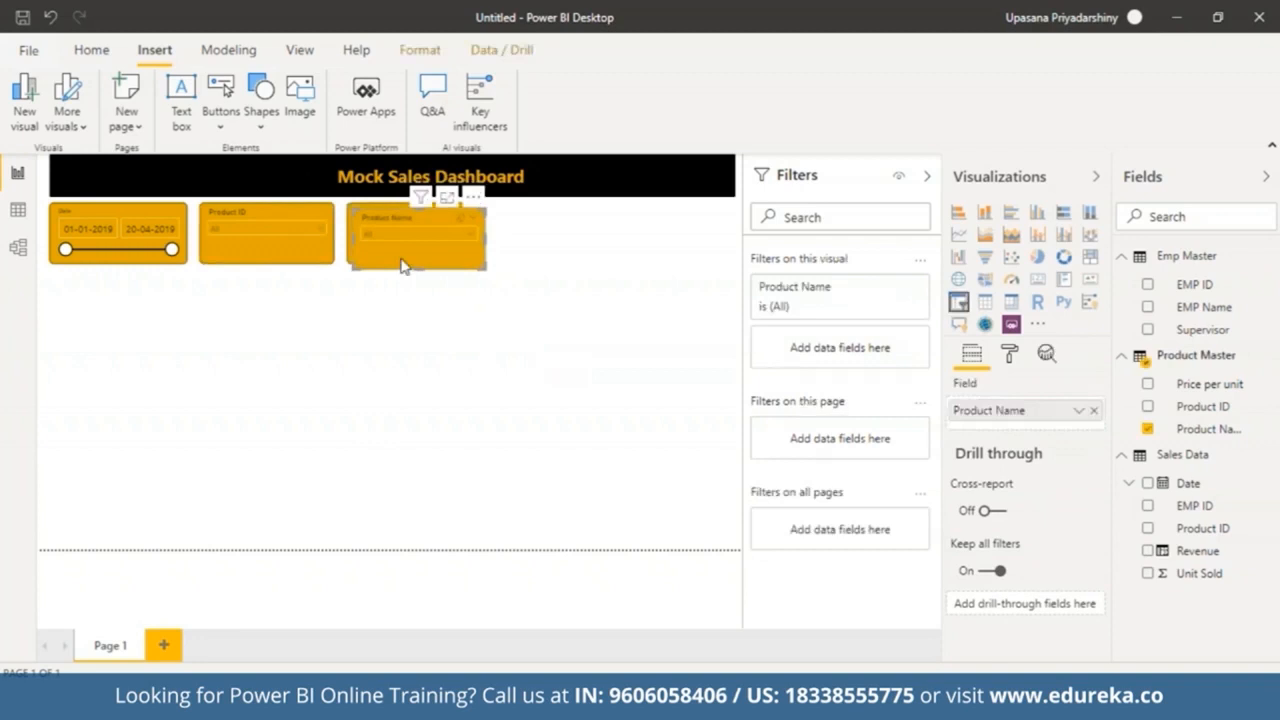
left_click_drag(401, 265, 540, 263)
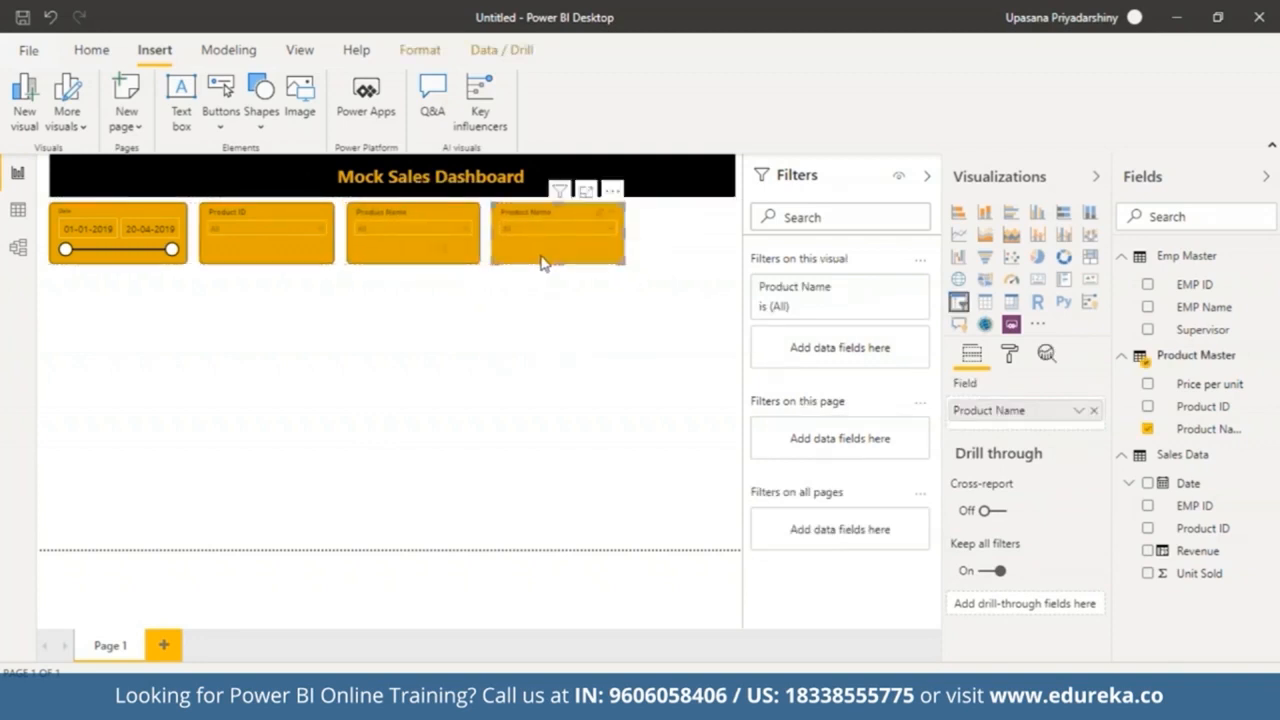
left_click(1091, 411)
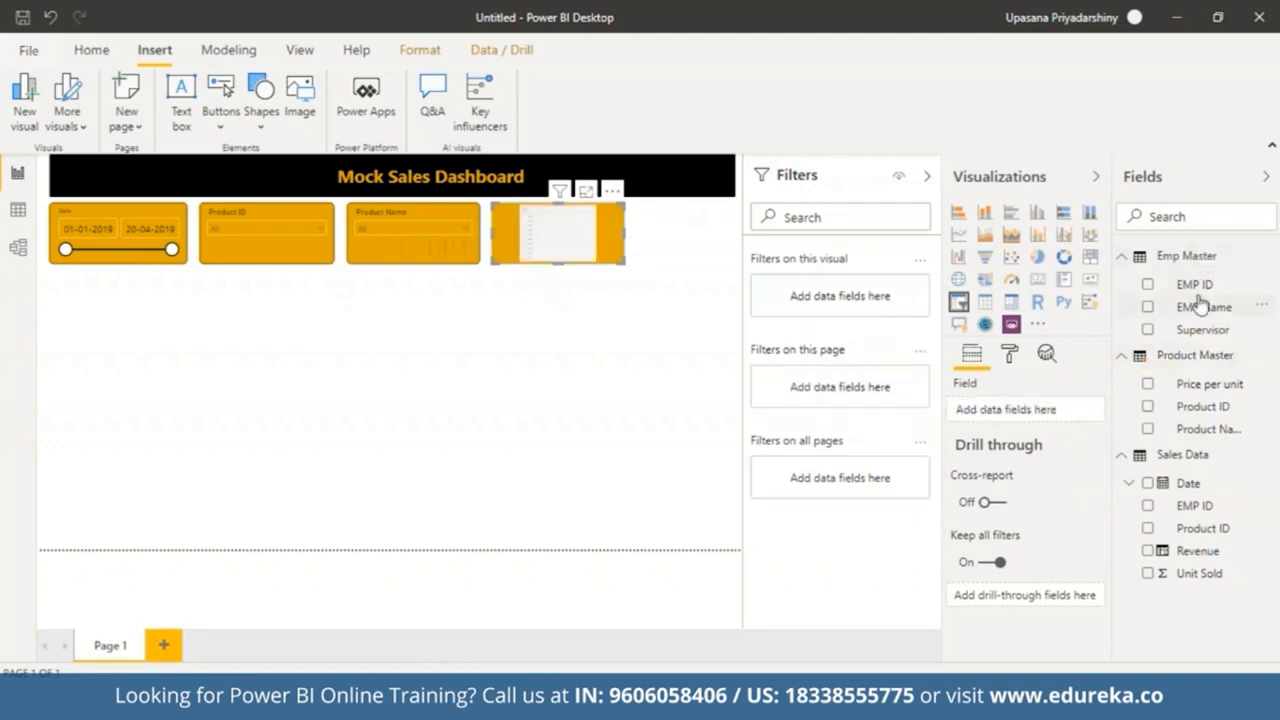
left_click_drag(1200, 306, 987, 415)
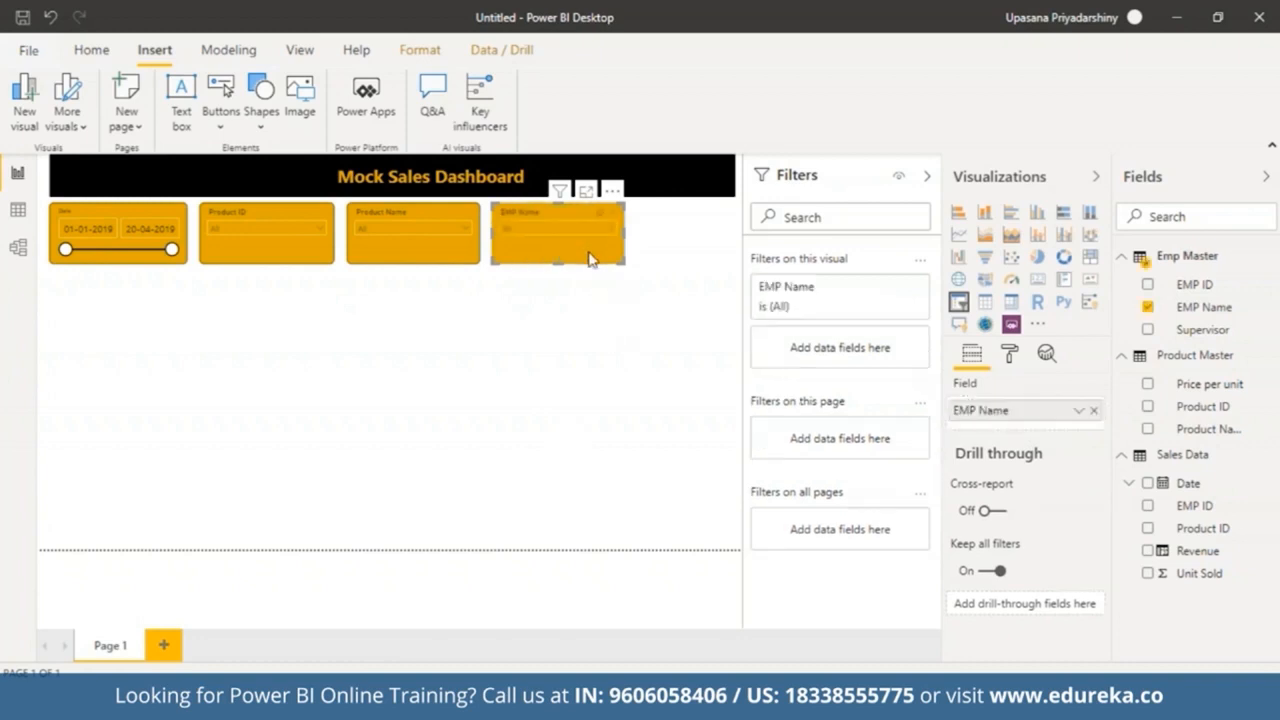
Step: Paste one more EMP Name slicer copy at the right end of the row
key("ctrl+v")
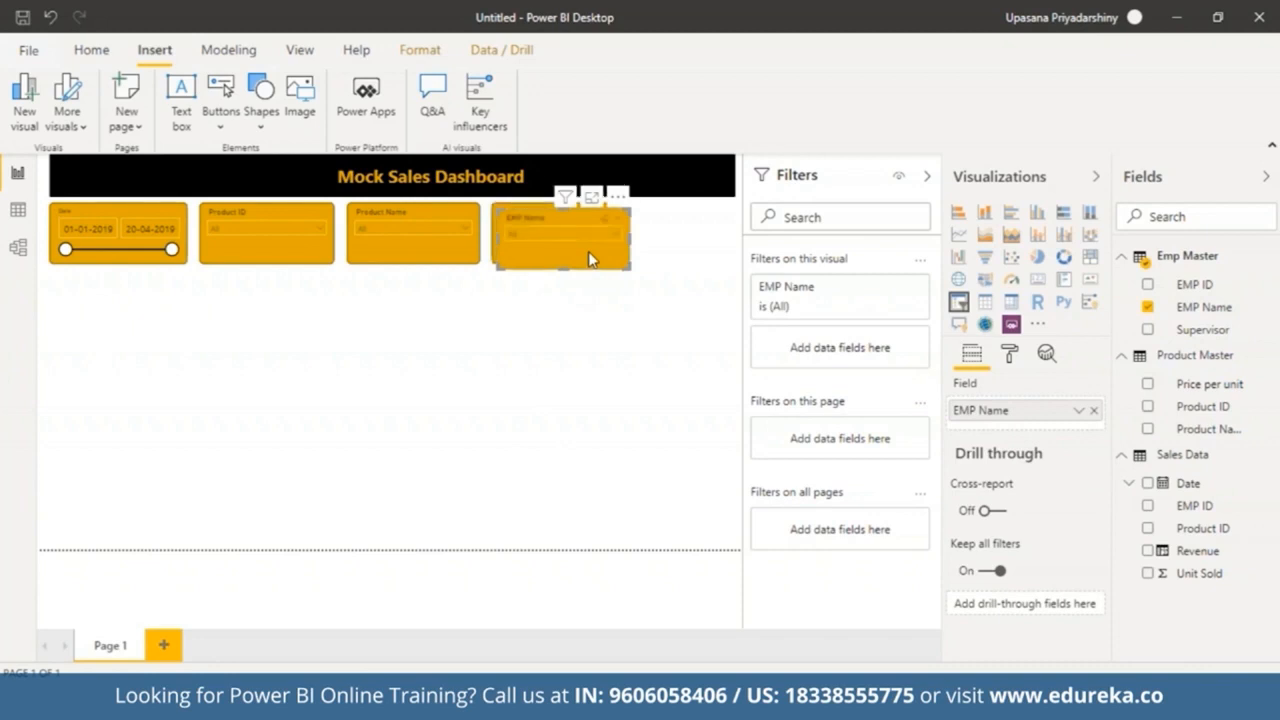
left_click_drag(591, 252, 714, 247)
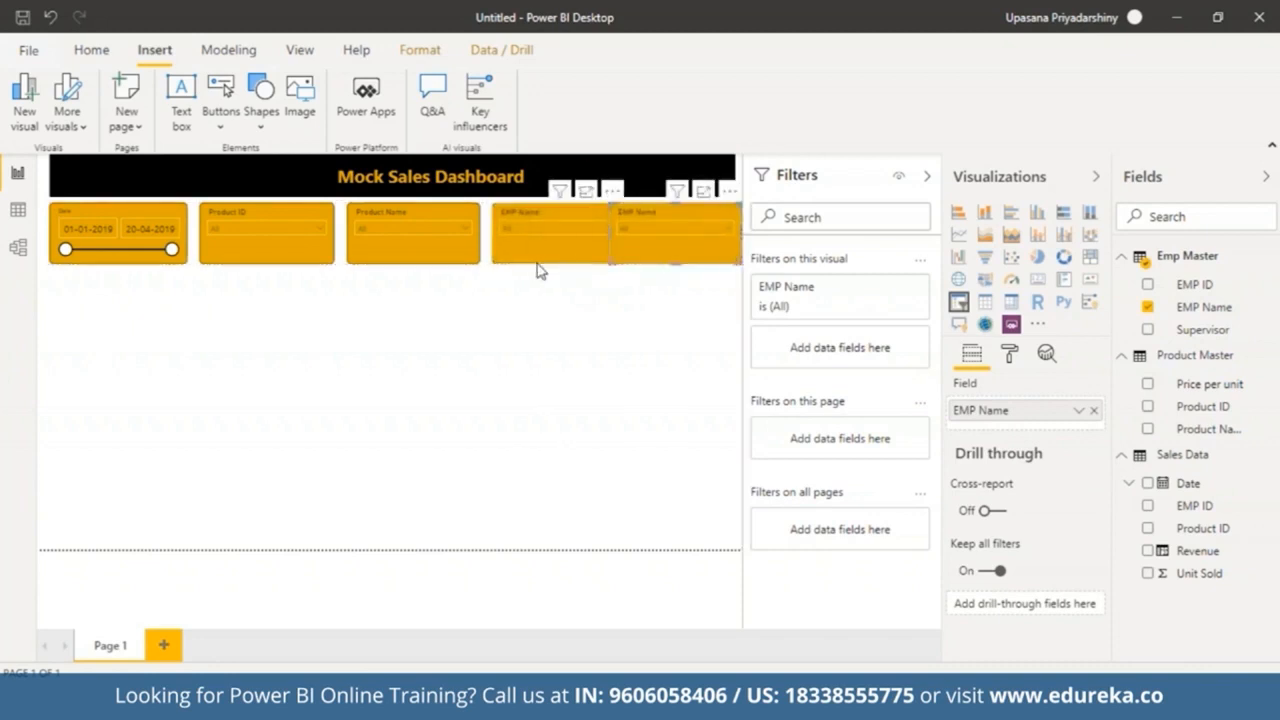
left_click_drag(540, 266, 527, 258)
Step: Nudge the Product Name slicer left to close the gap
left_click(373, 255)
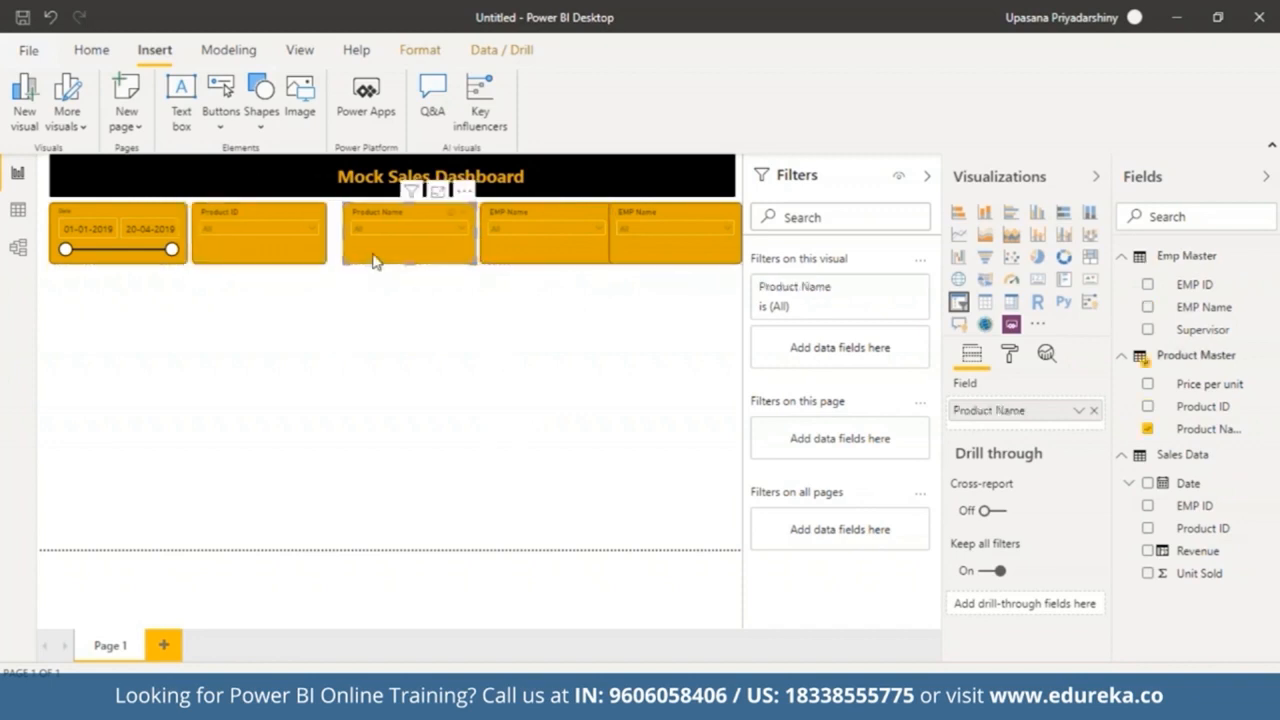
key("Left")
key("Left")
key("Left")
key("Left")
key("Left")
key("Left")
Step: Nudge the first EMP Name slicer left to even out the spacing
key("Left")
key("Left")
key("Left")
key("Left")
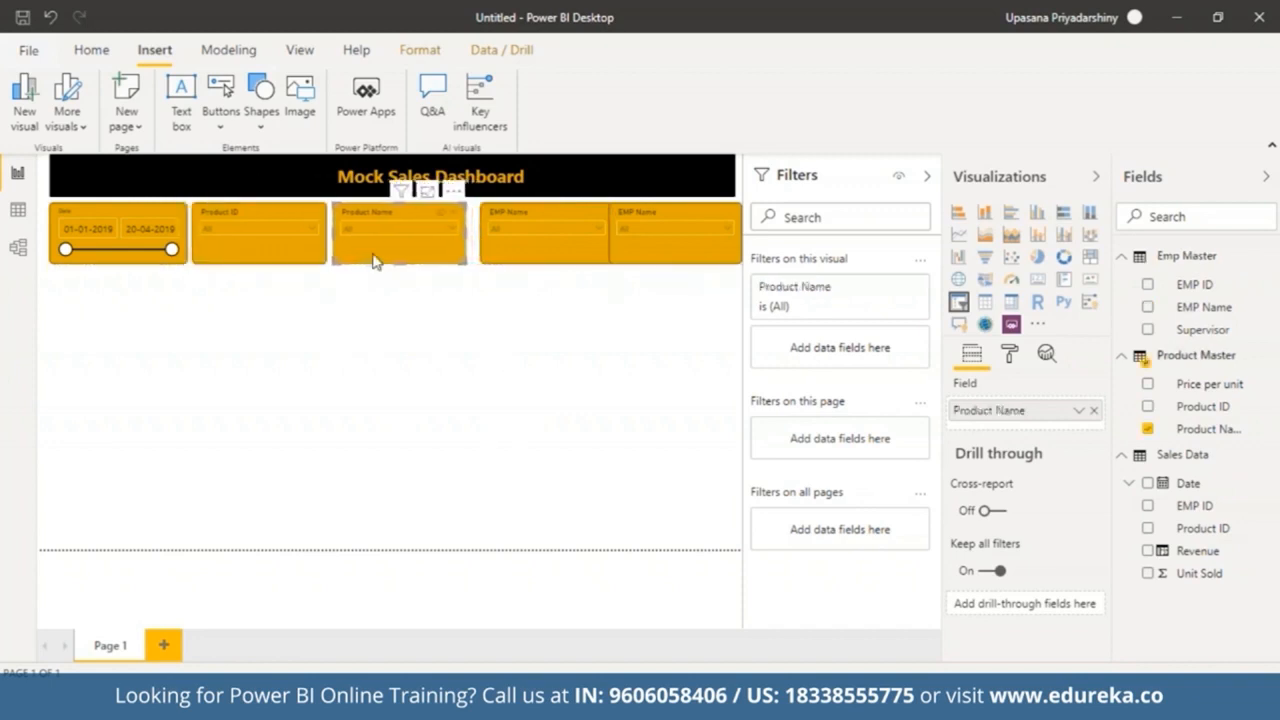
left_click(510, 258)
key("Left")
key("Left")
key("Left")
key("Left")
key("Left")
key("Left")
key("Left")
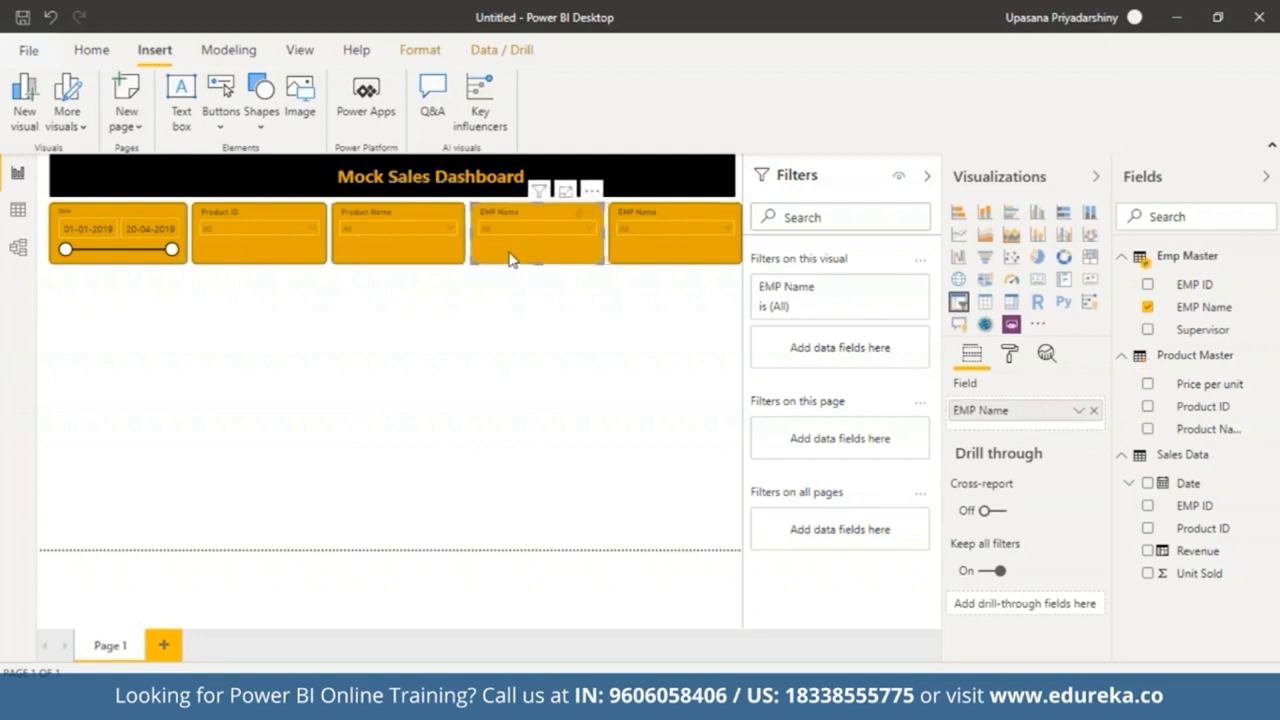
Step: Change the last slicer in the row to use the Supervisor field from Emp Master
left_click(543, 317)
left_click(631, 258)
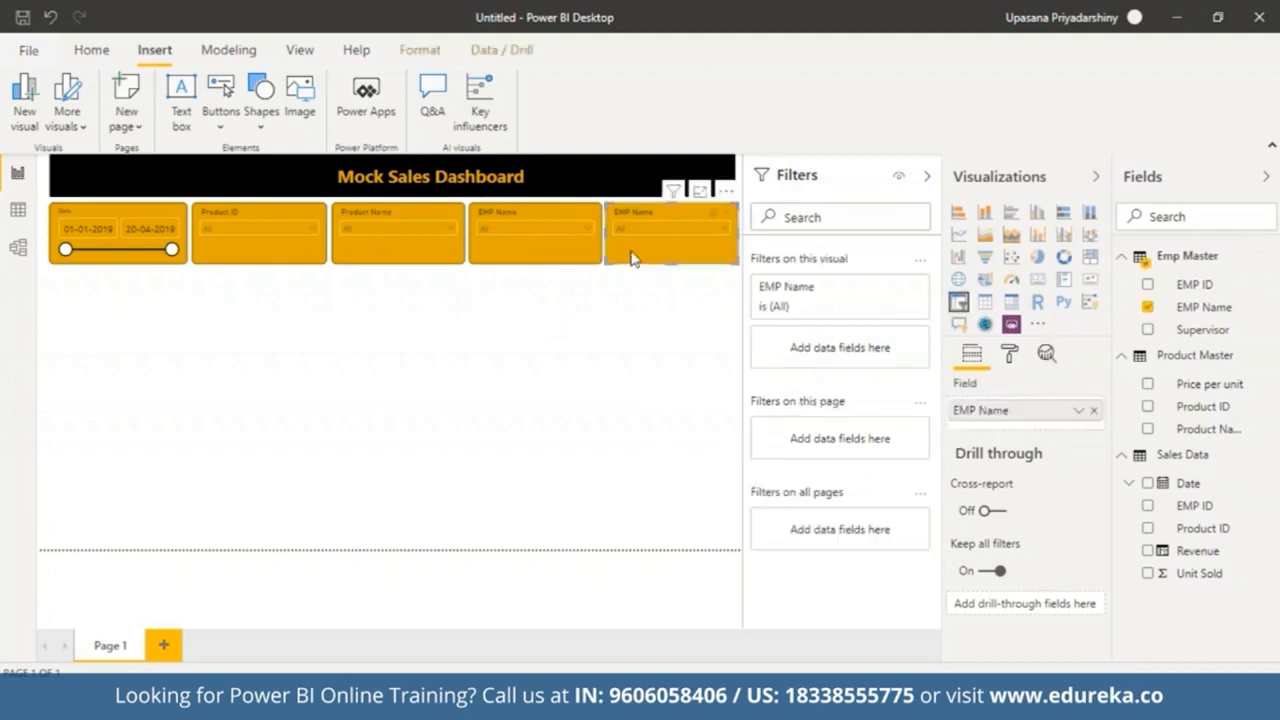
left_click(676, 350)
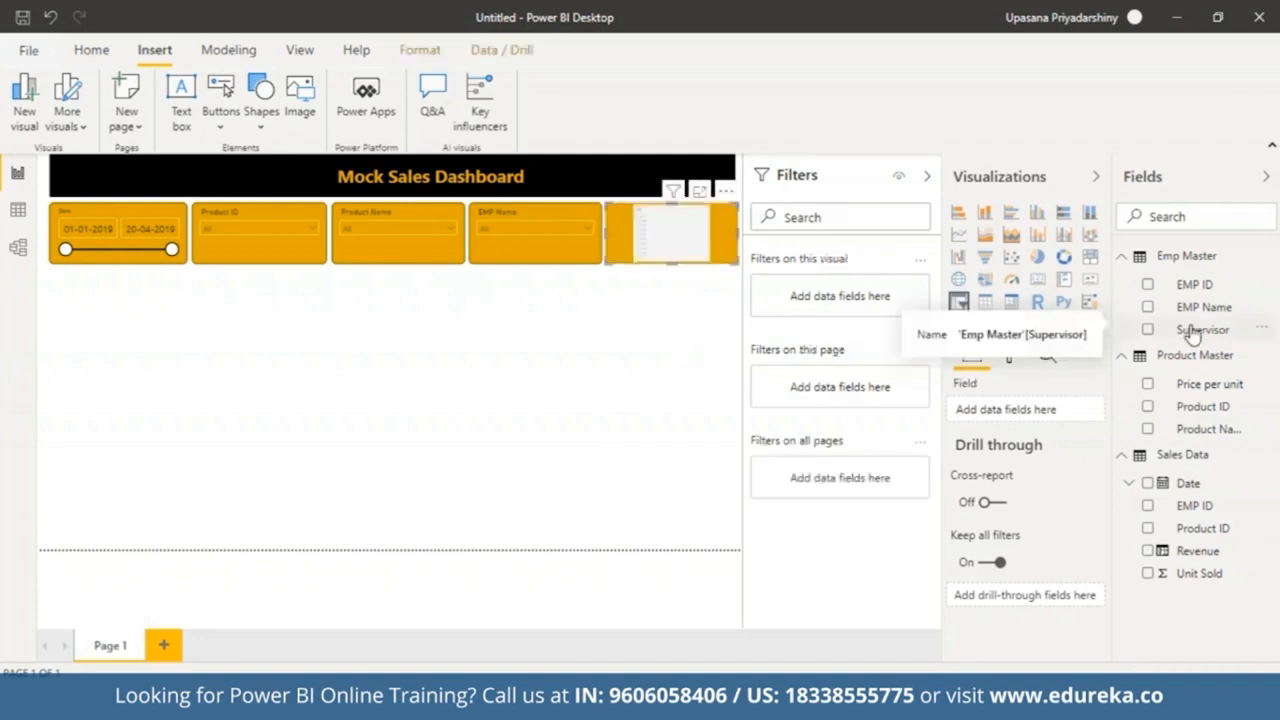
left_click_drag(1192, 335, 1030, 415)
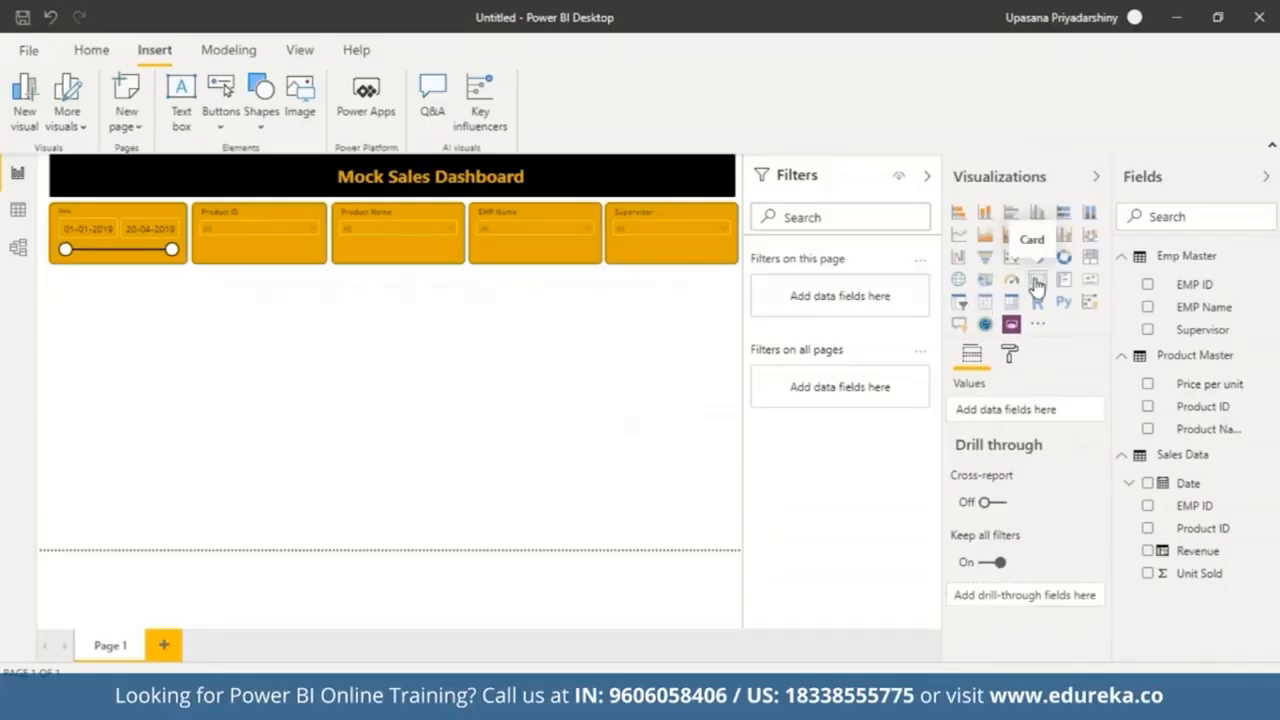
Step: Add a card visual below the Date slicer showing Revenue from Sales Data
left_click(1037, 286)
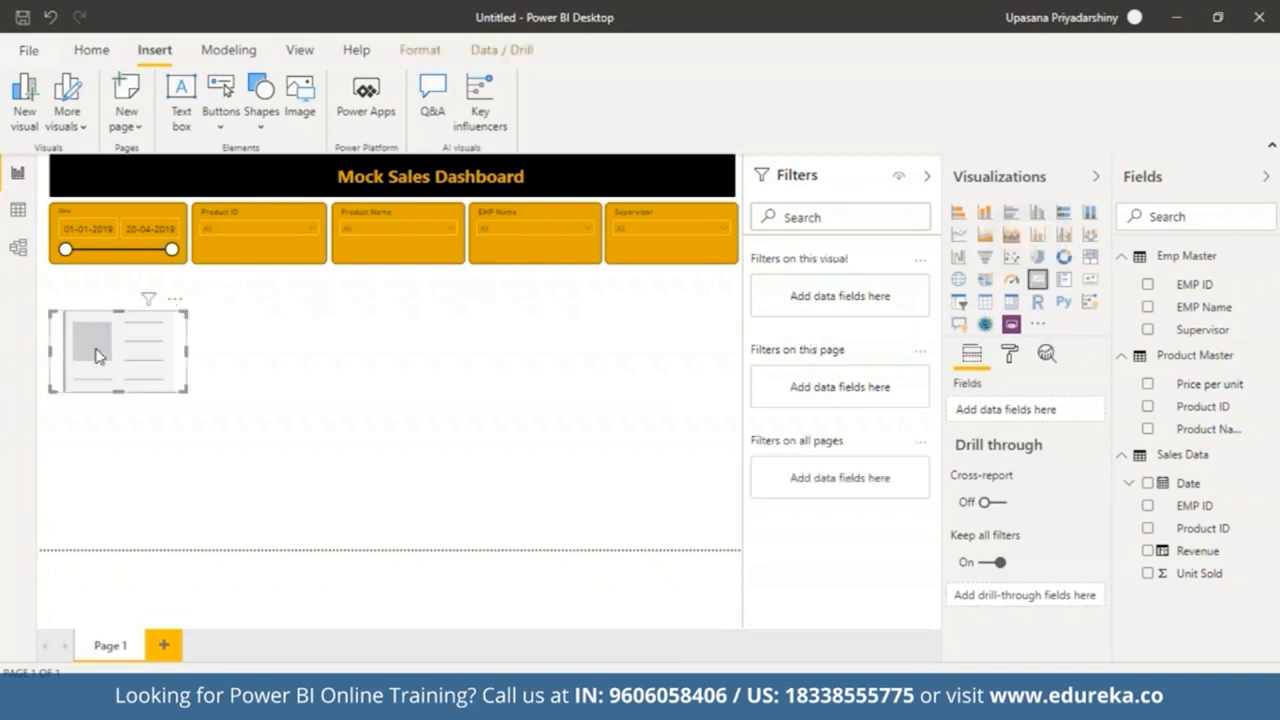
left_click_drag(157, 360, 155, 324)
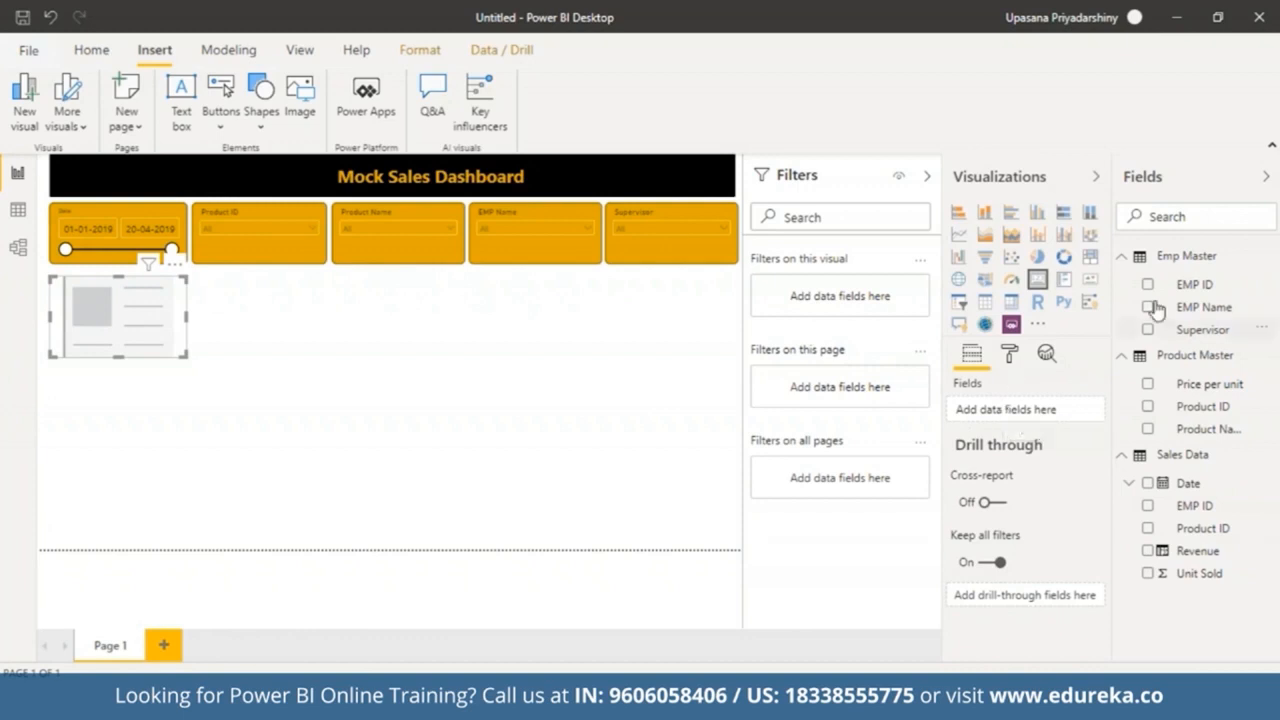
left_click_drag(1198, 551, 1030, 408)
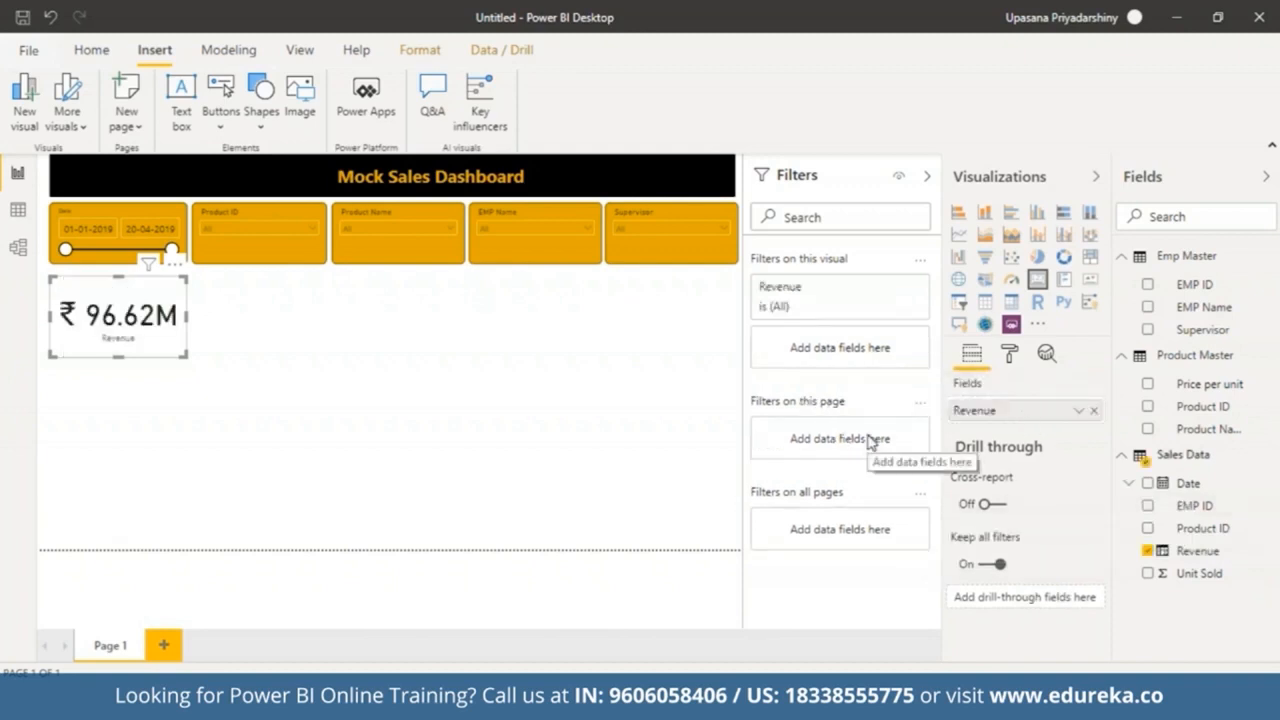
Step: Set the Revenue card's data label colour to gold and its value decimal places to 2
left_click(1006, 366)
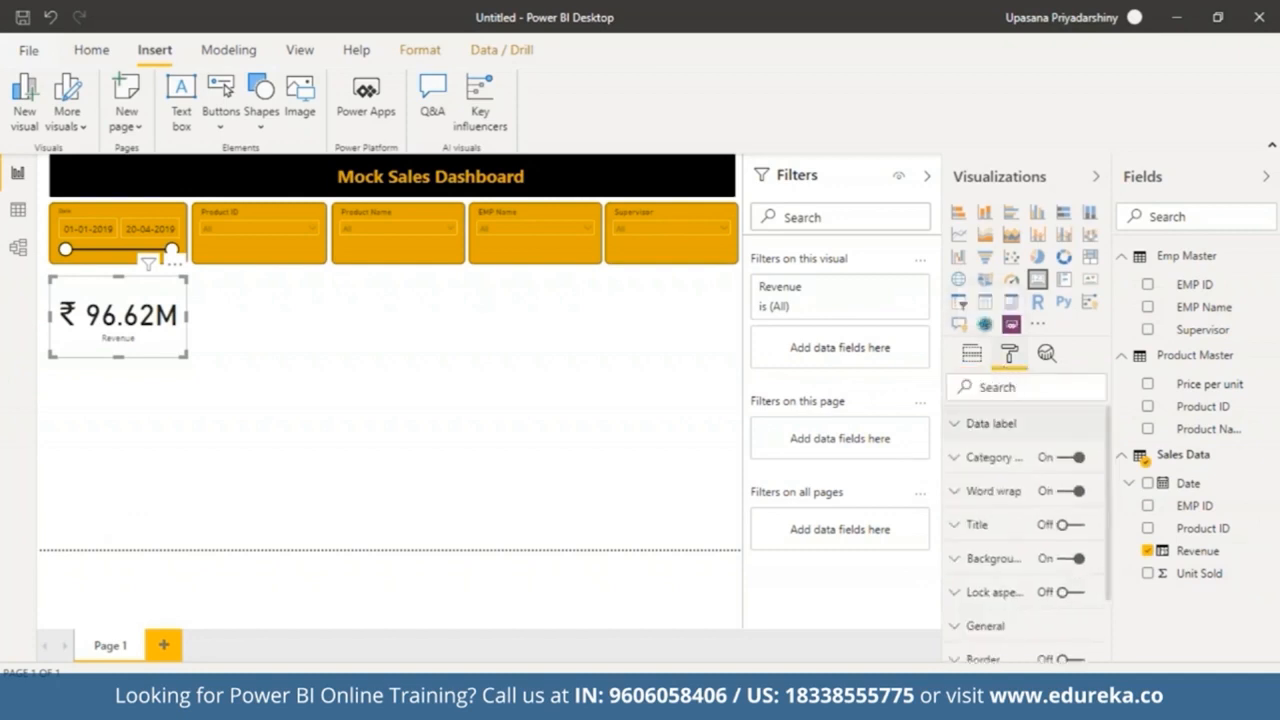
left_click(962, 423)
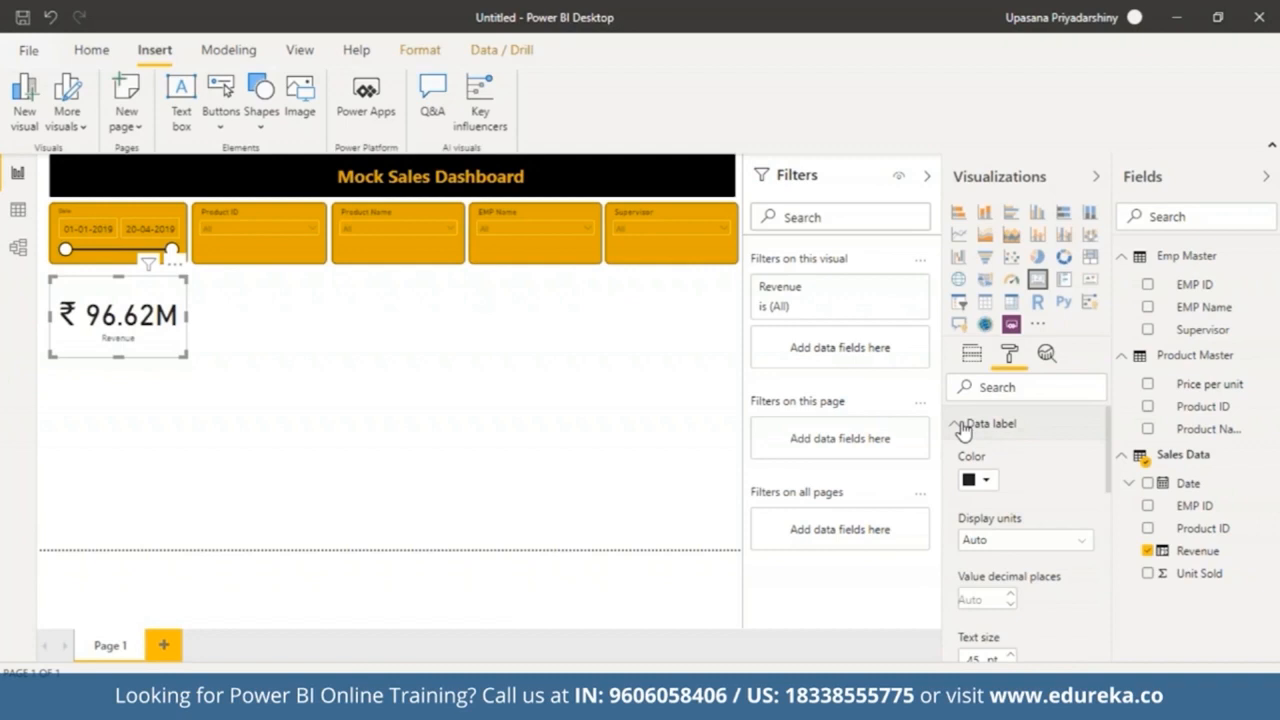
left_click(985, 480)
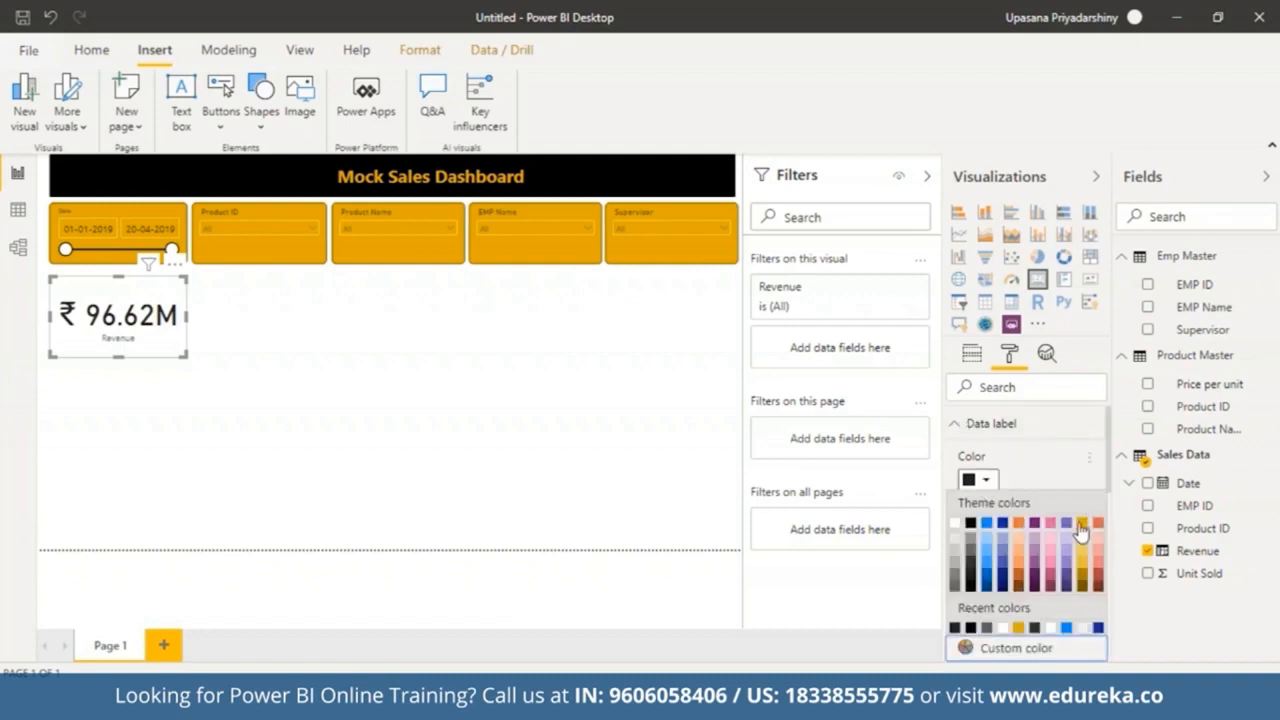
left_click(1083, 522)
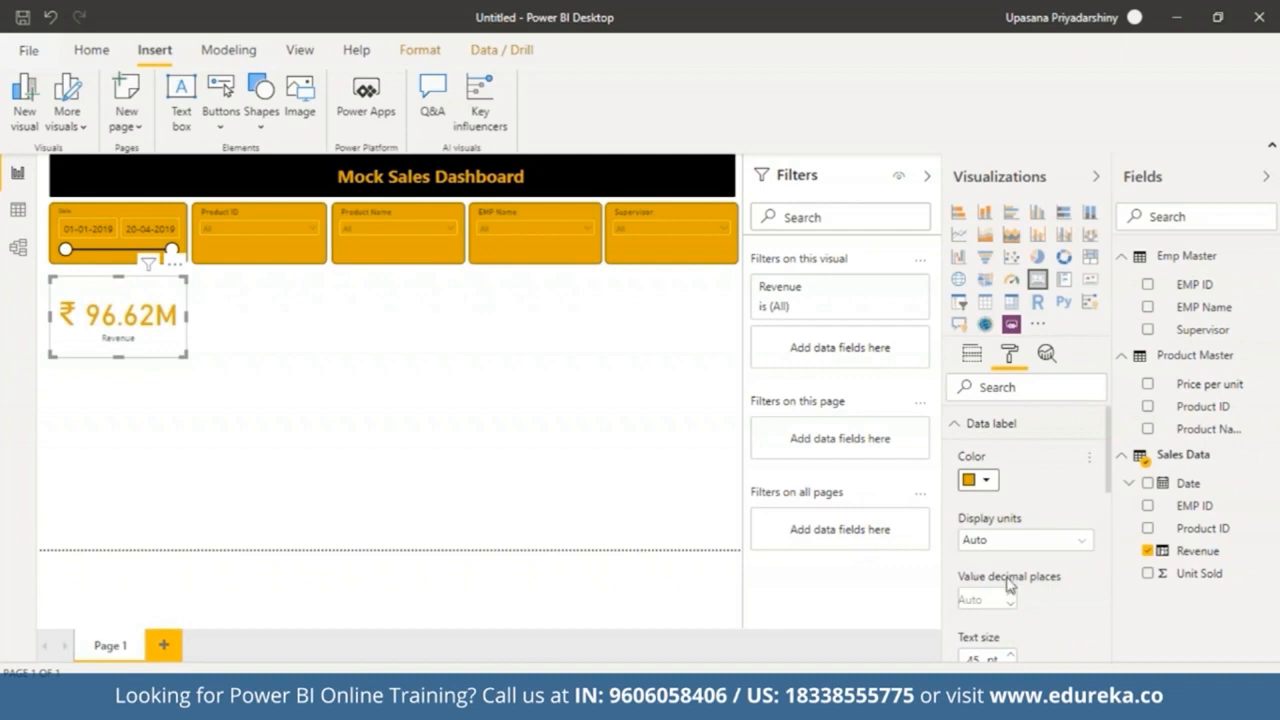
left_click(976, 600)
type("2")
left_click_drag(1108, 467, 1082, 594)
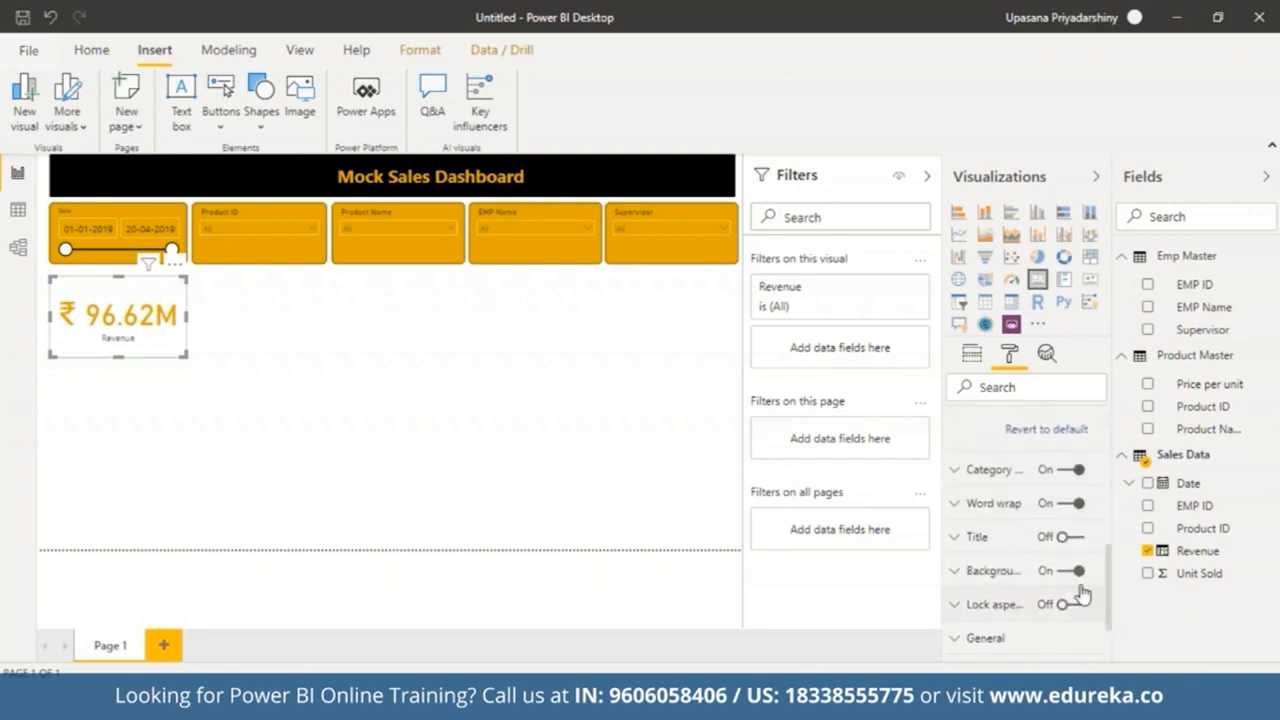
Step: Set the card's category label colour to gold and its text size to 15 pt
left_click(954, 540)
left_click(1074, 543)
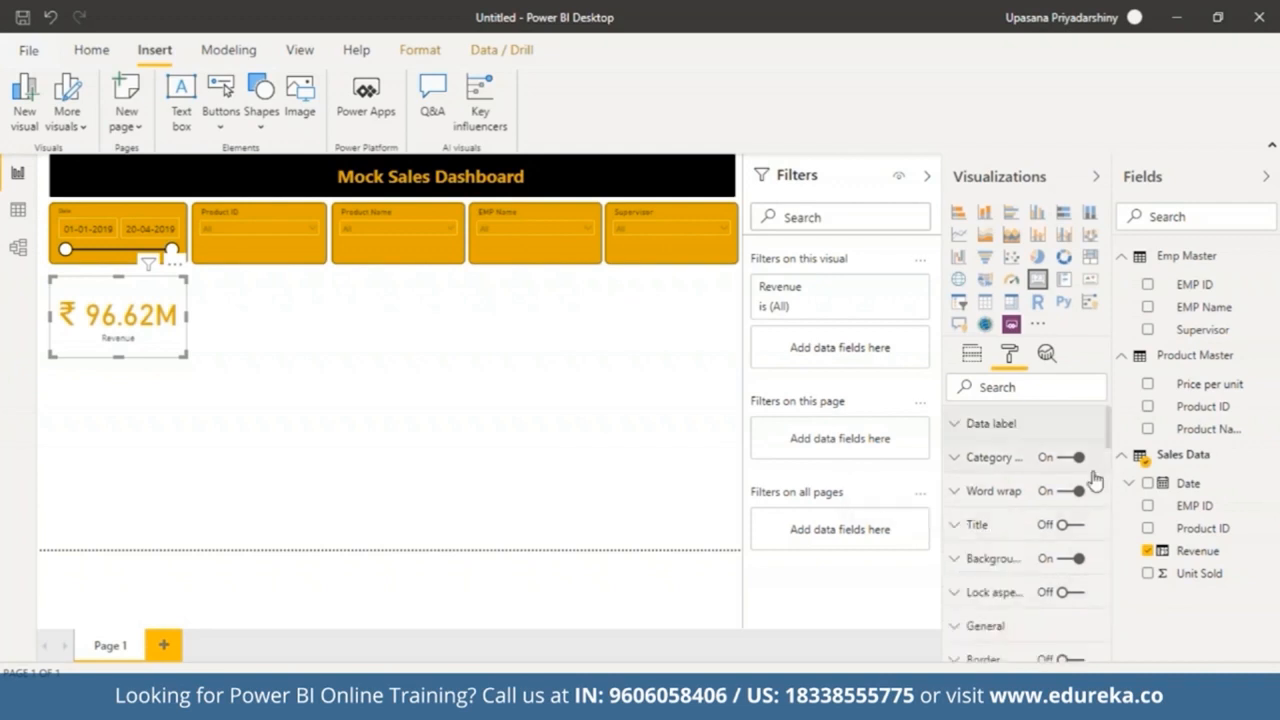
left_click(962, 461)
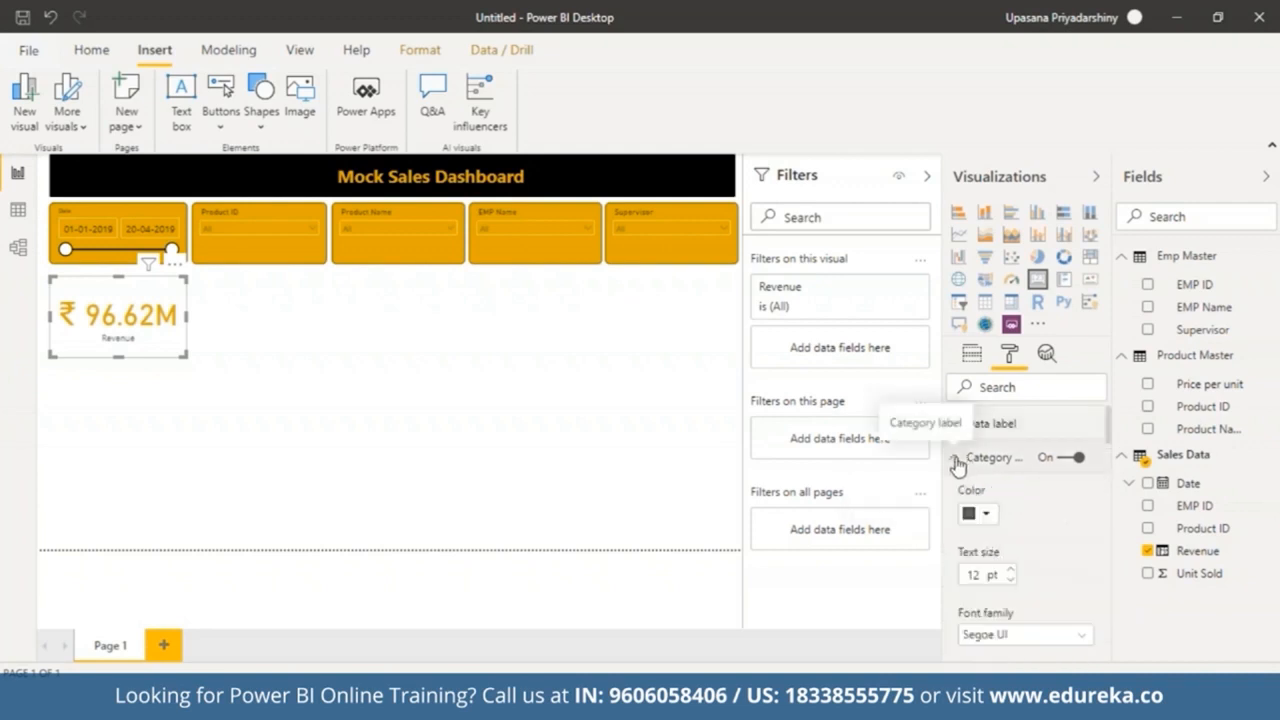
left_click(986, 514)
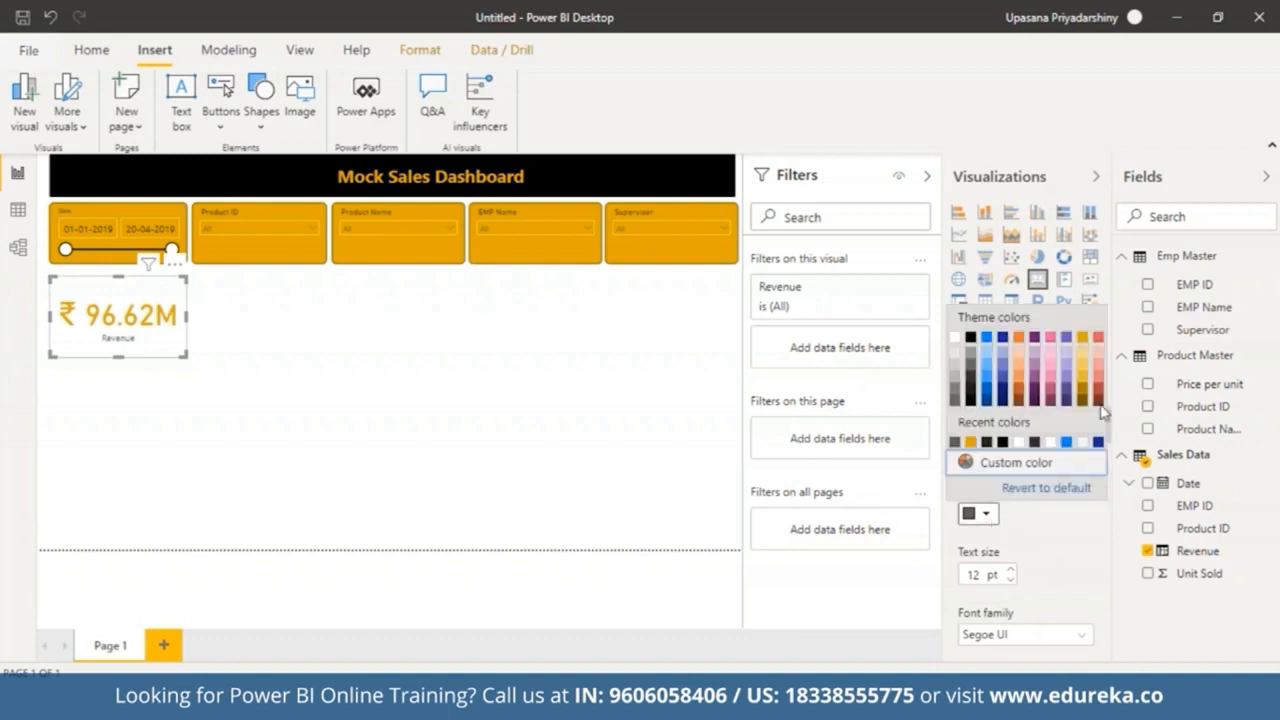
left_click(1083, 344)
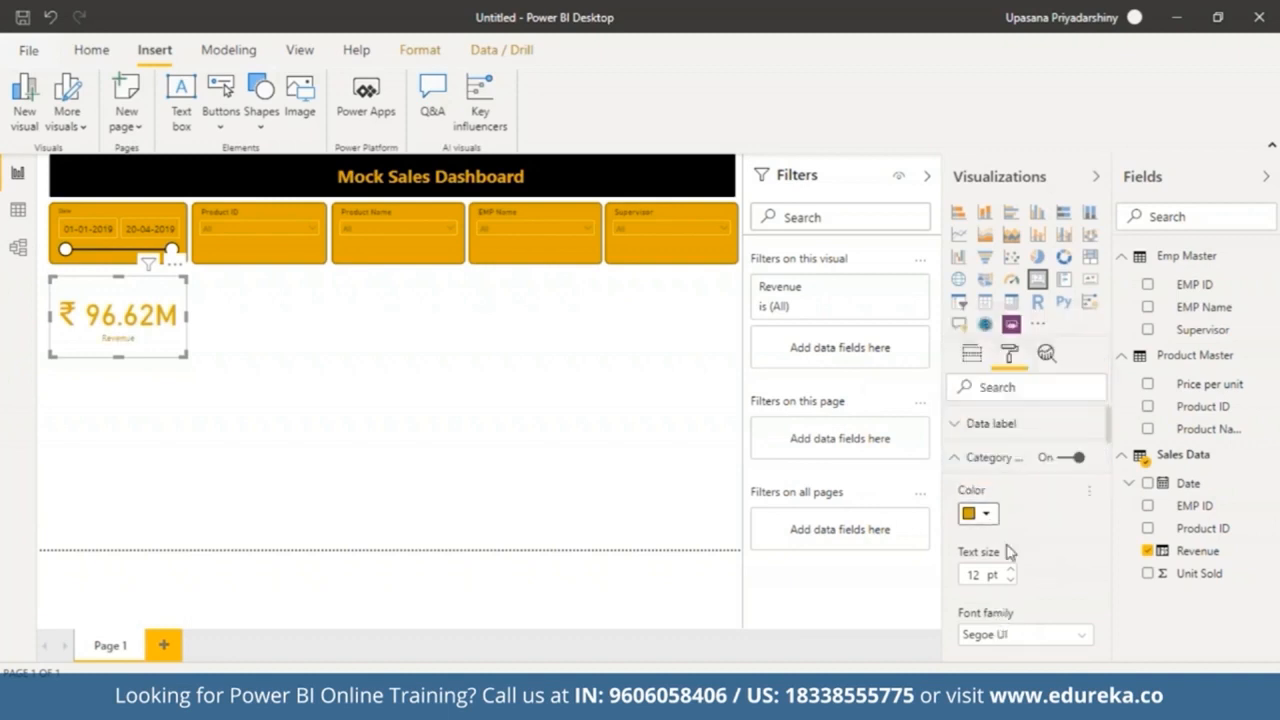
left_click(1012, 570)
left_click(1012, 570)
left_click(1012, 570)
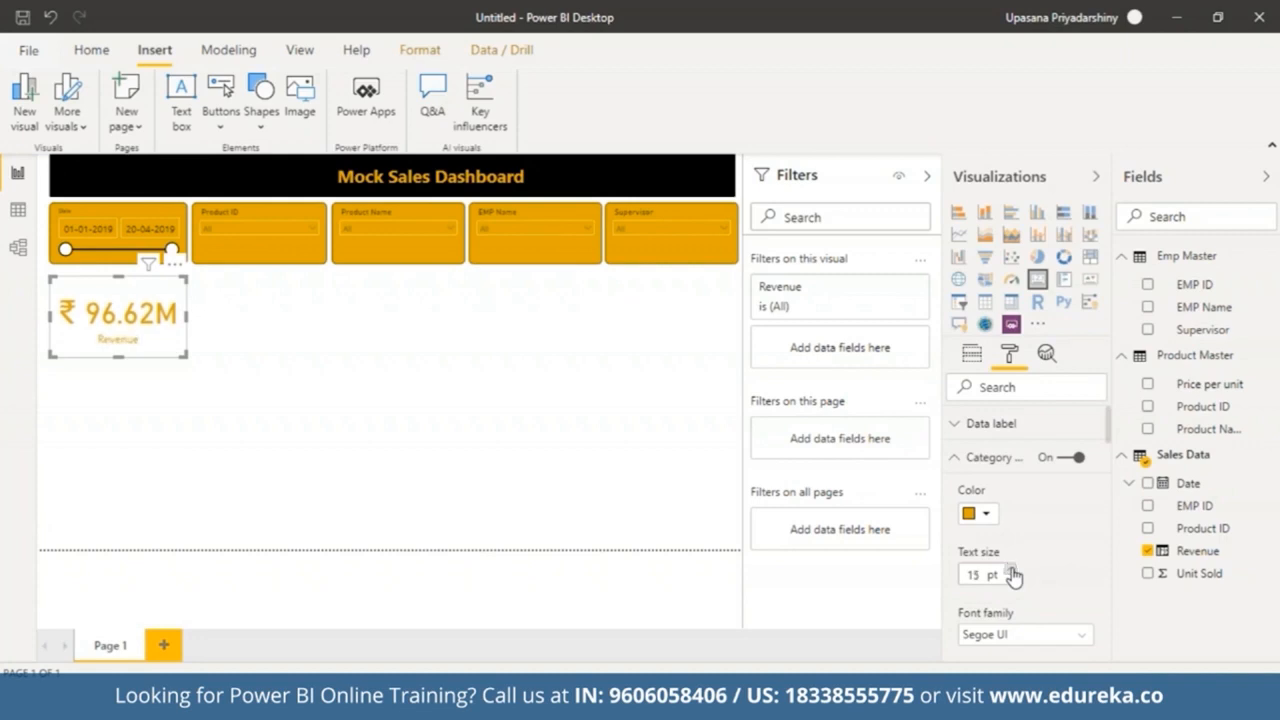
left_click(955, 460)
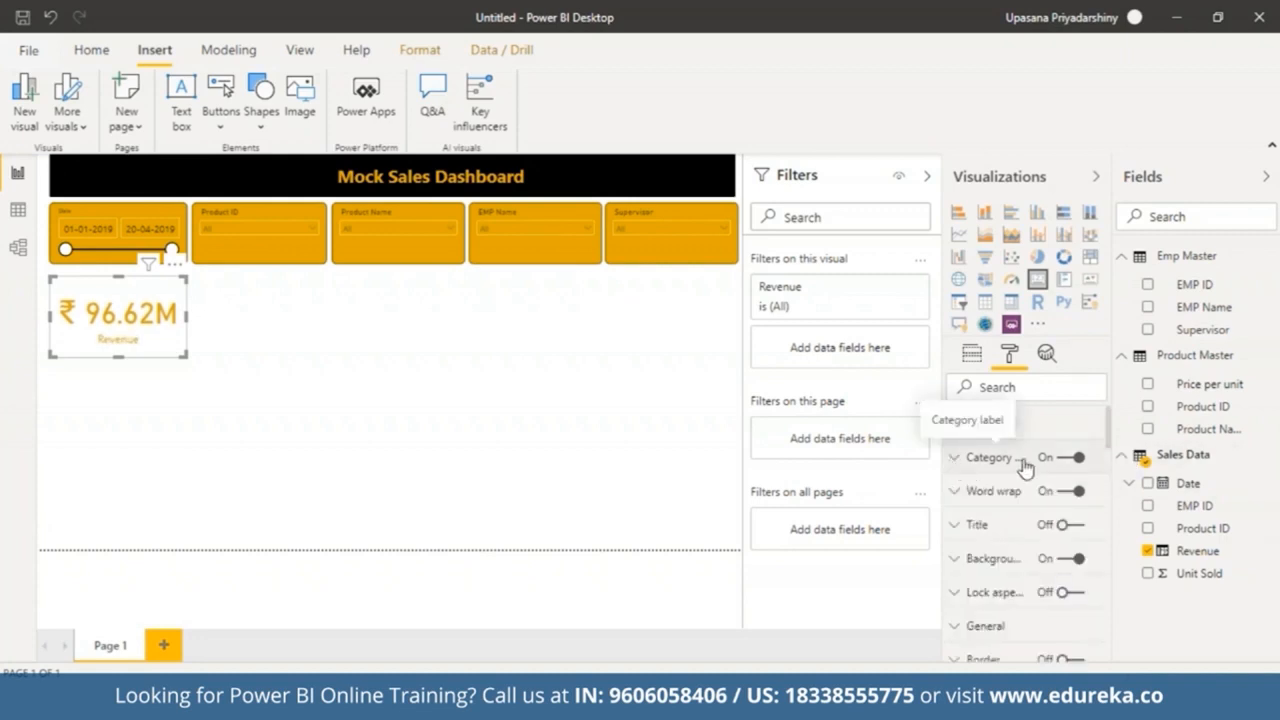
Step: Set the card's background colour to black
left_click(958, 557)
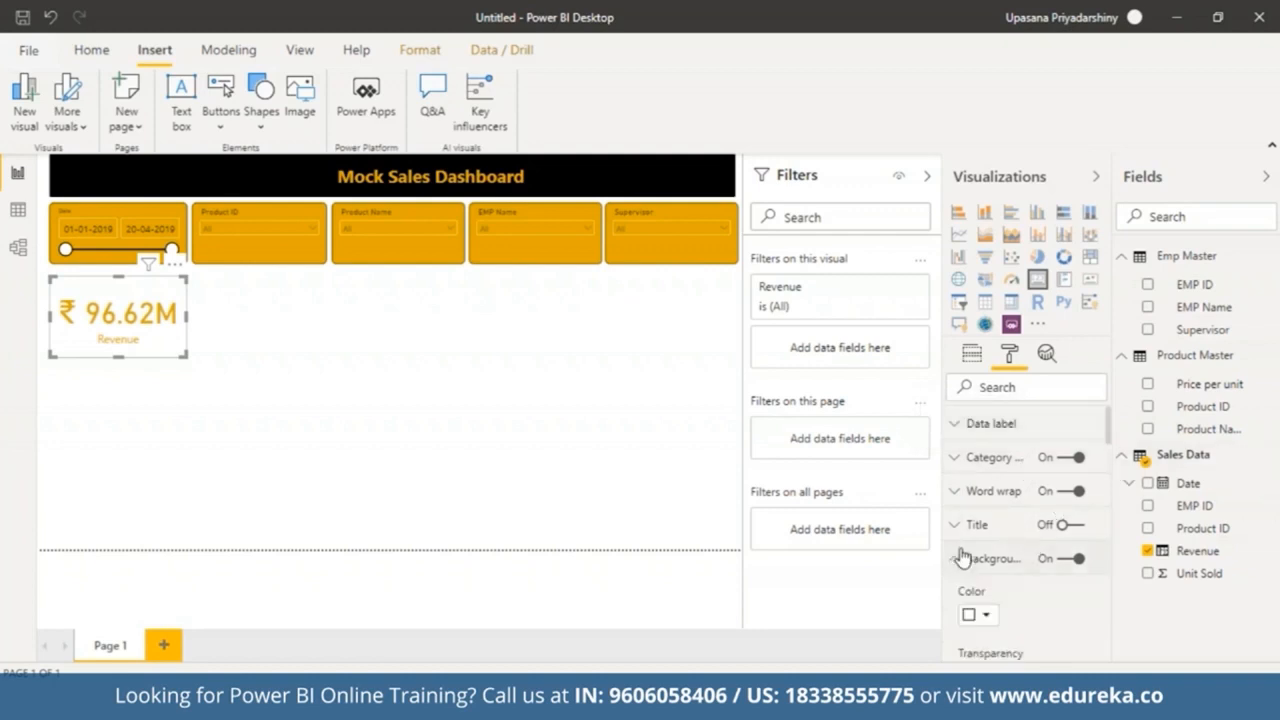
left_click(980, 620)
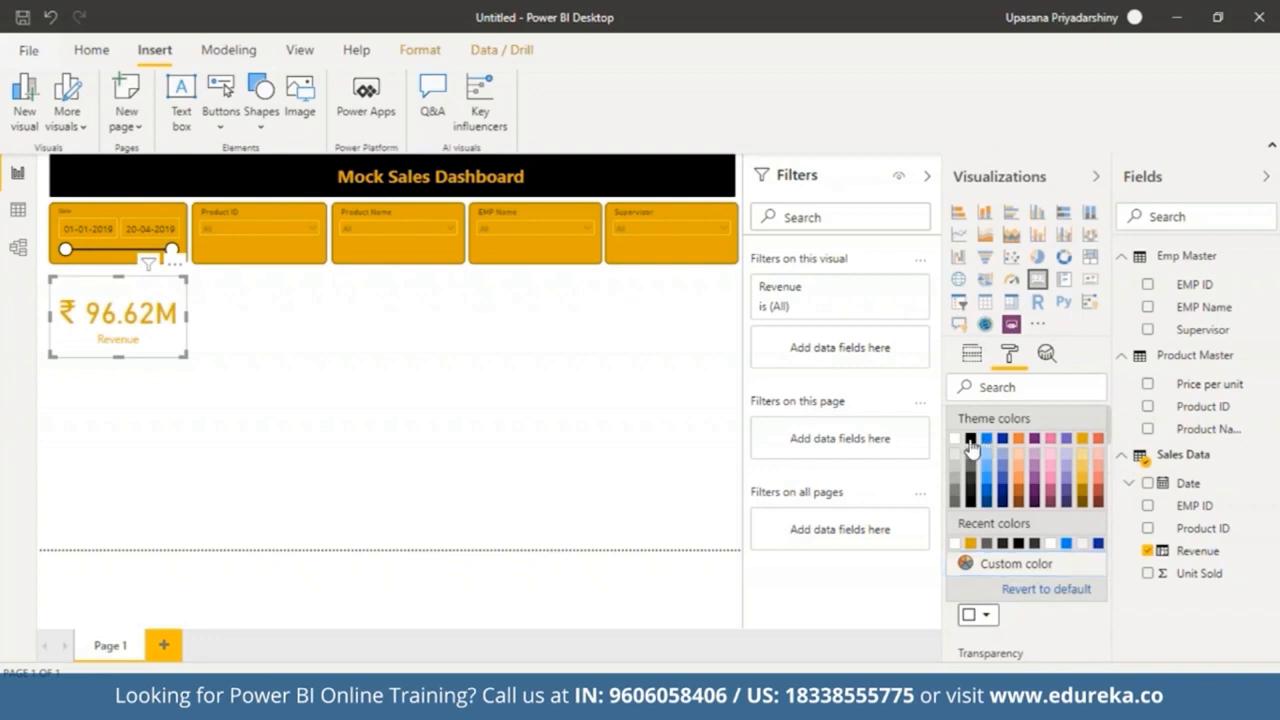
left_click(970, 439)
left_click_drag(1104, 450, 1110, 480)
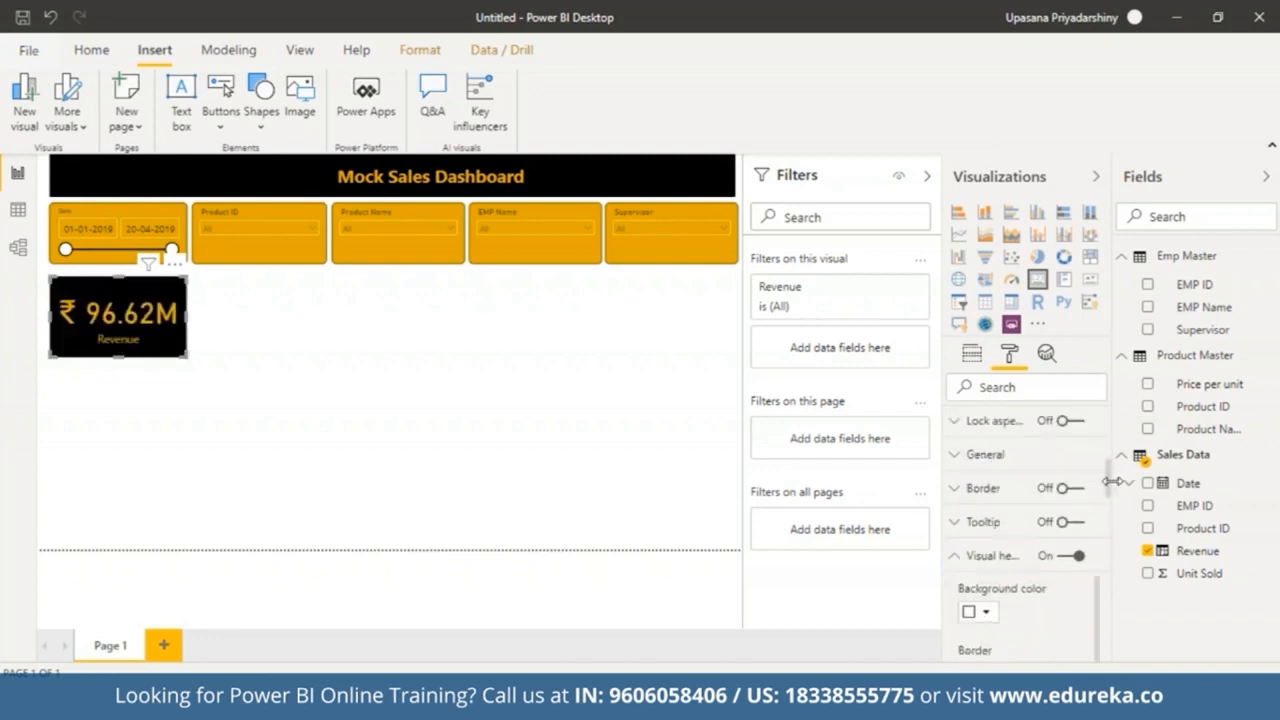
Step: Turn on the card's border and set its radius to 8 px
left_click(983, 492)
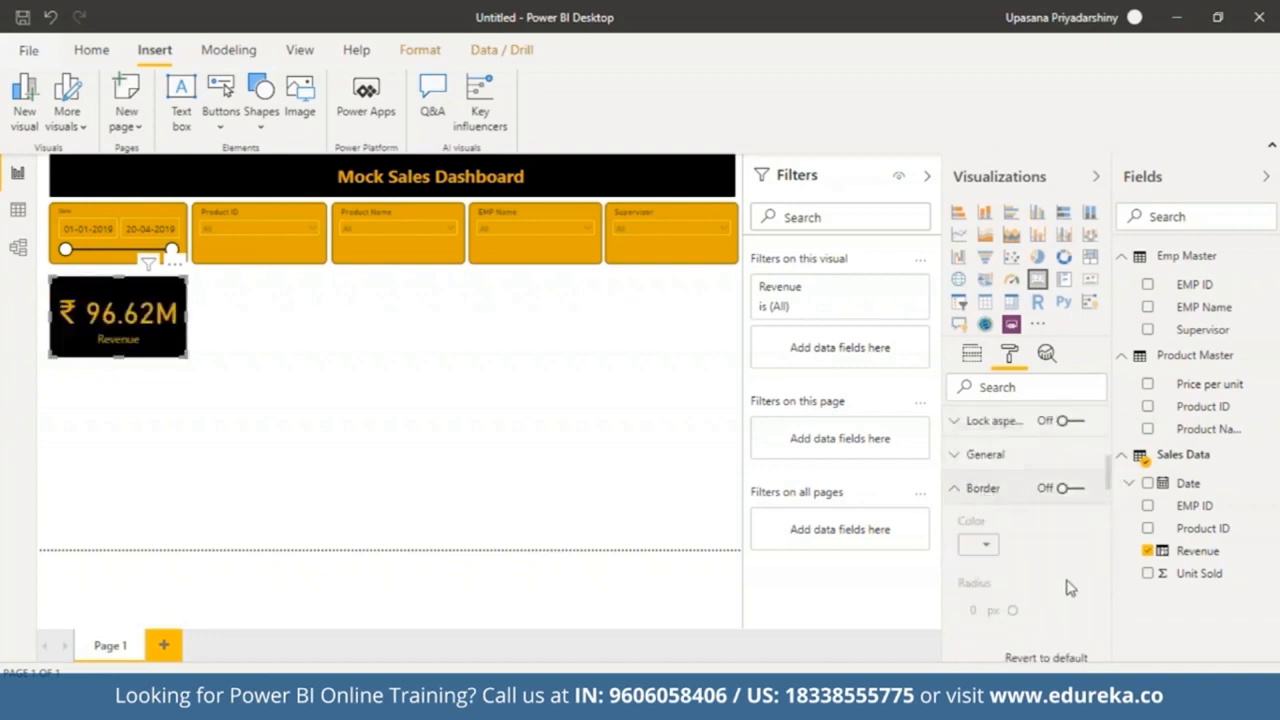
left_click(1068, 488)
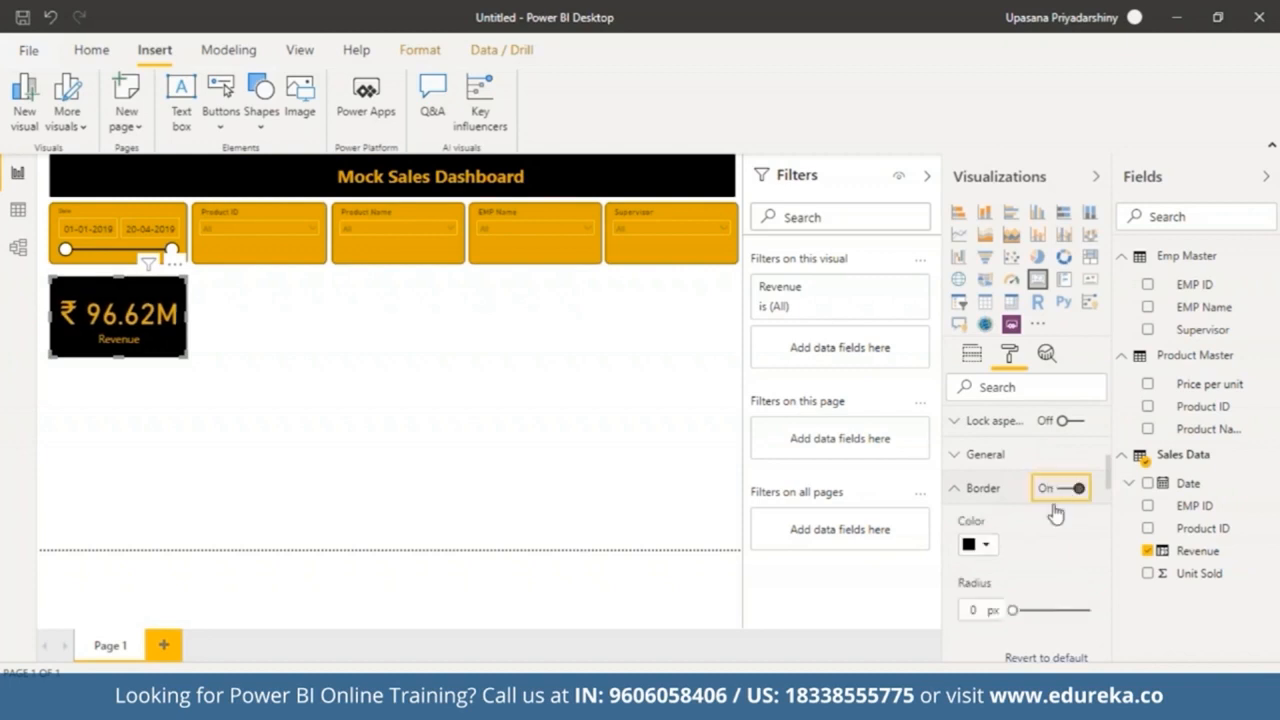
left_click(979, 608)
key("BackSpace")
type("8")
left_click(955, 488)
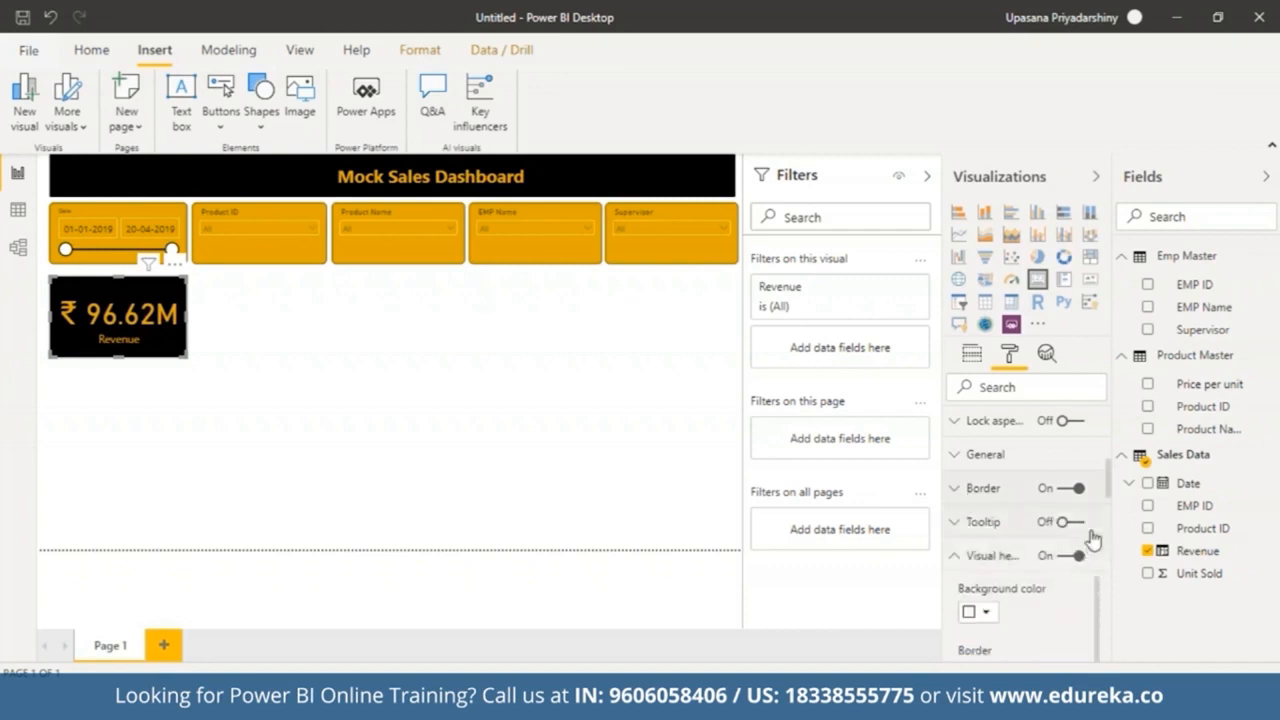
Step: Paste a copy of the Revenue card and place it to the right of the original
left_click(337, 462)
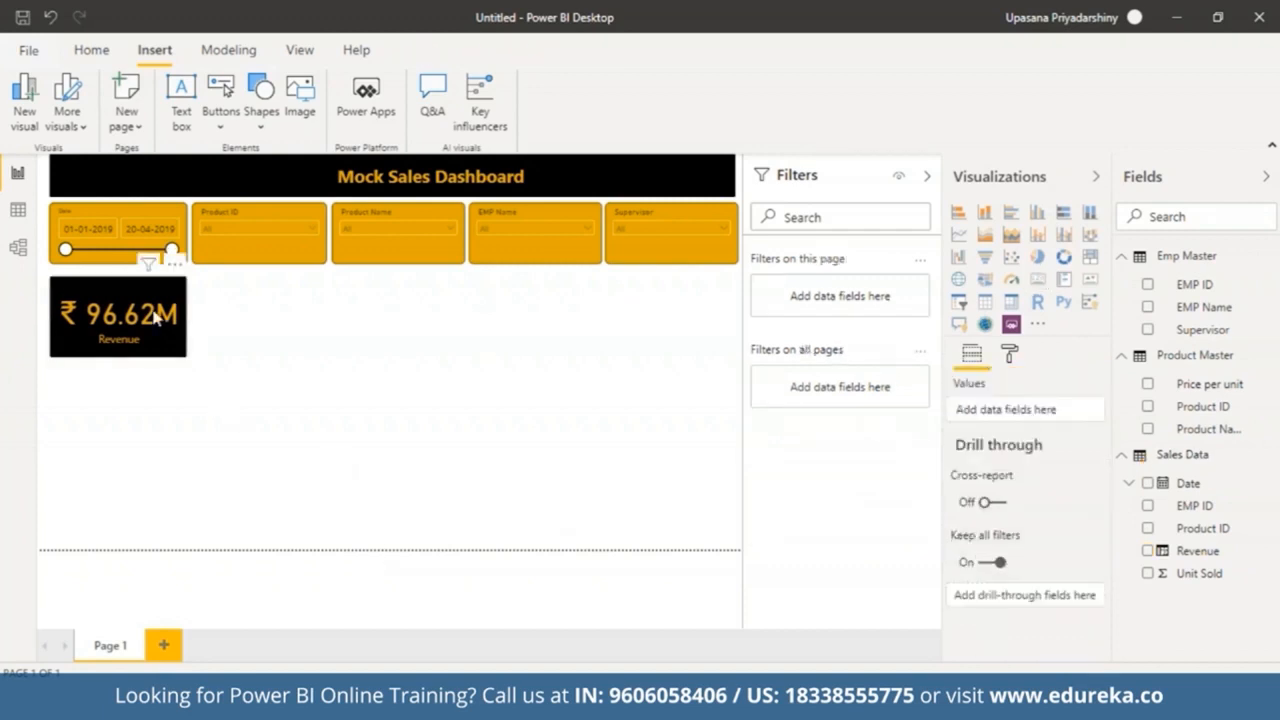
left_click(175, 346)
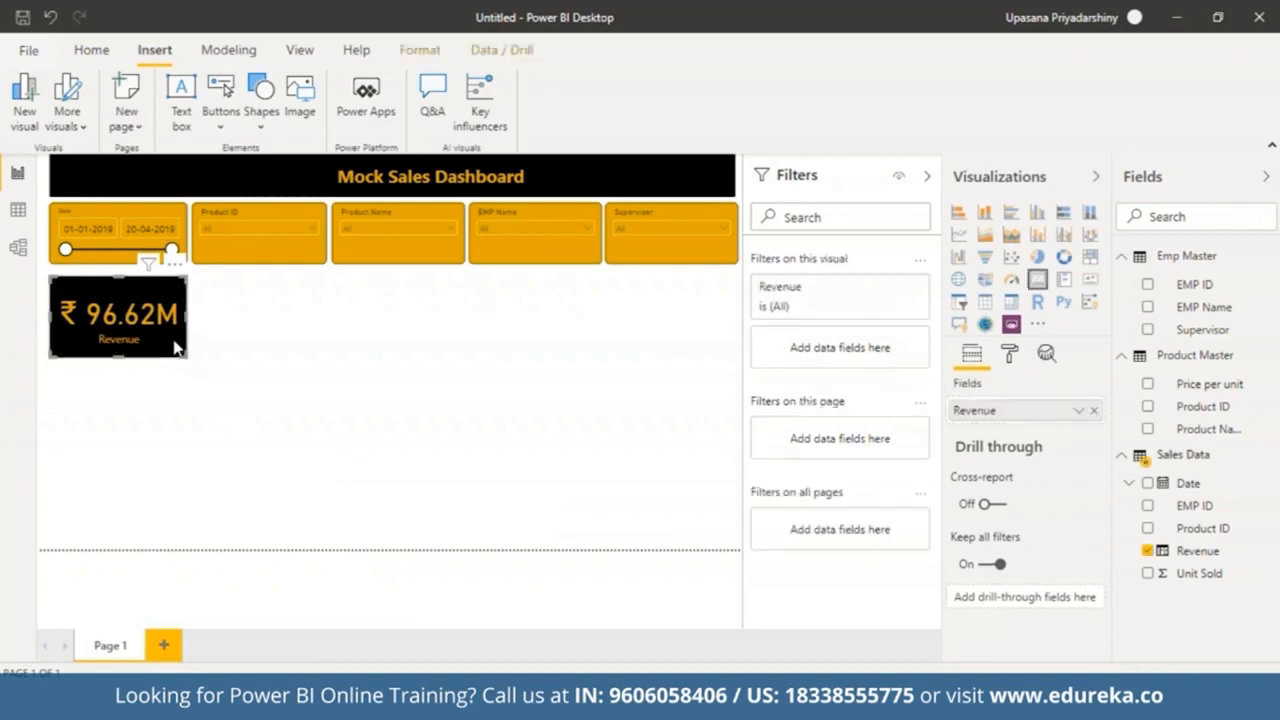
key("ctrl+v")
left_click_drag(175, 346, 320, 343)
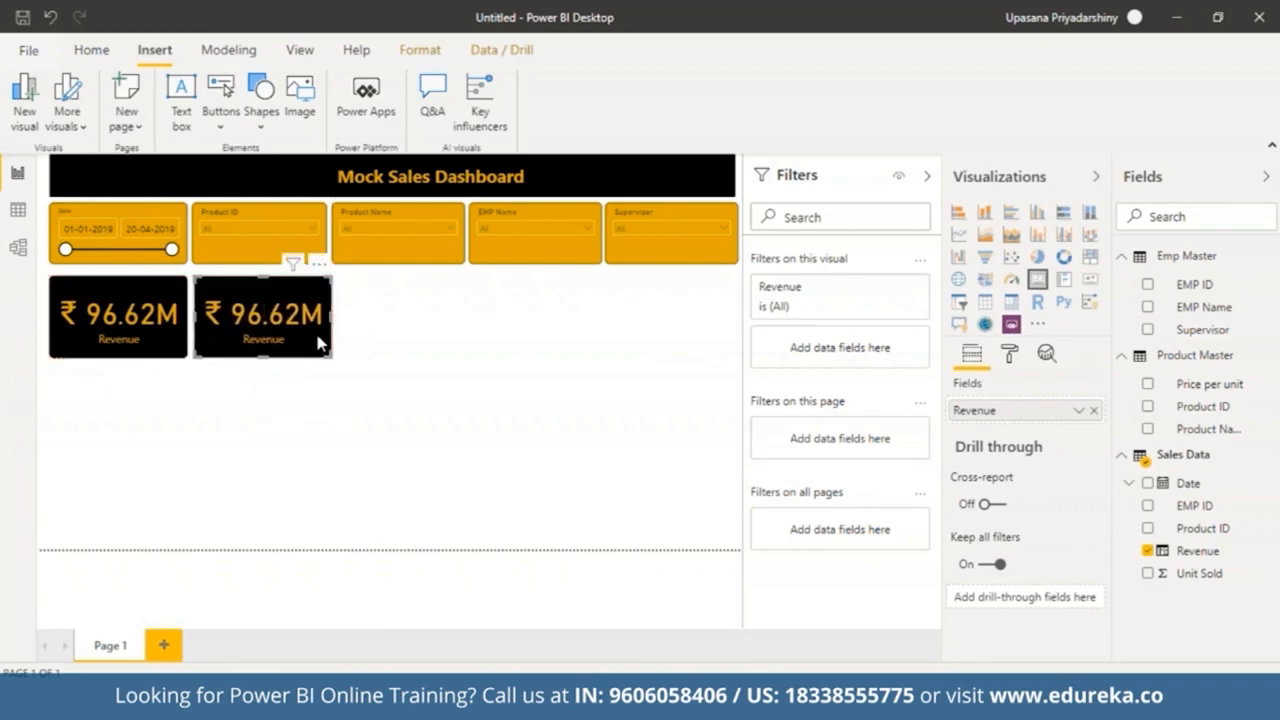
Step: Replace the copied card's field with Unit Sold from Sales Data
left_click(1091, 414)
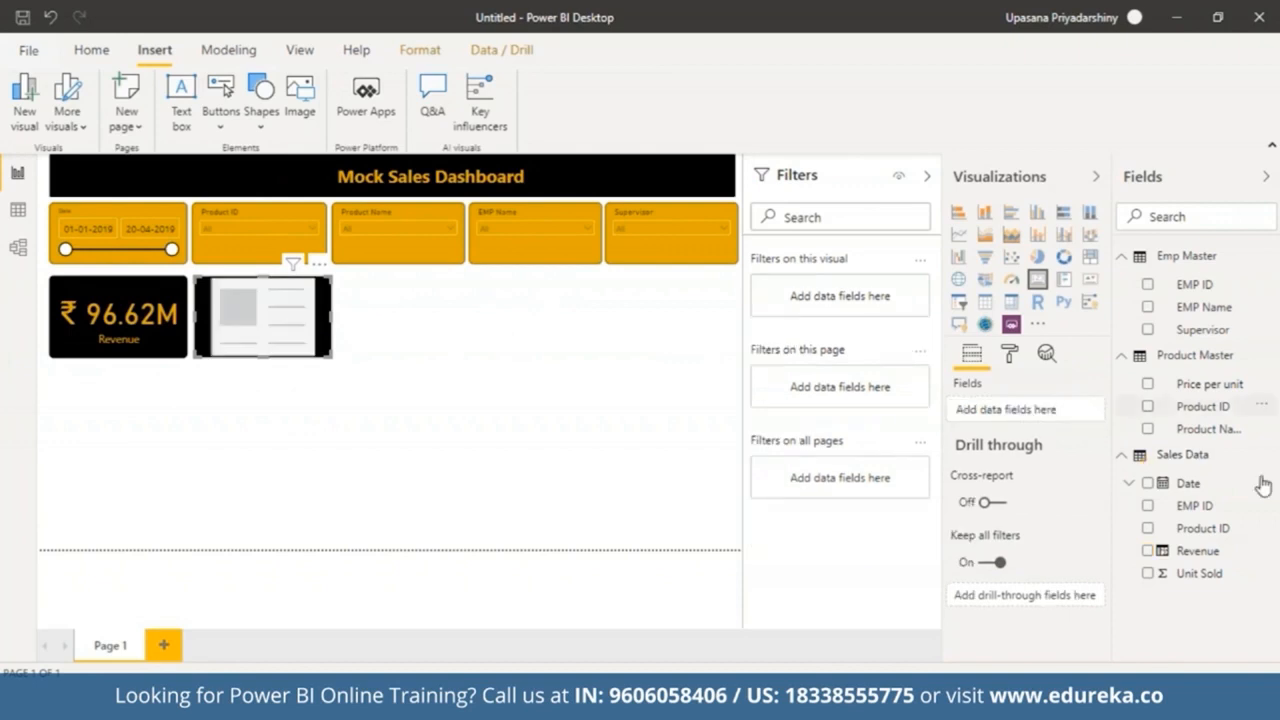
left_click_drag(1199, 573, 1020, 413)
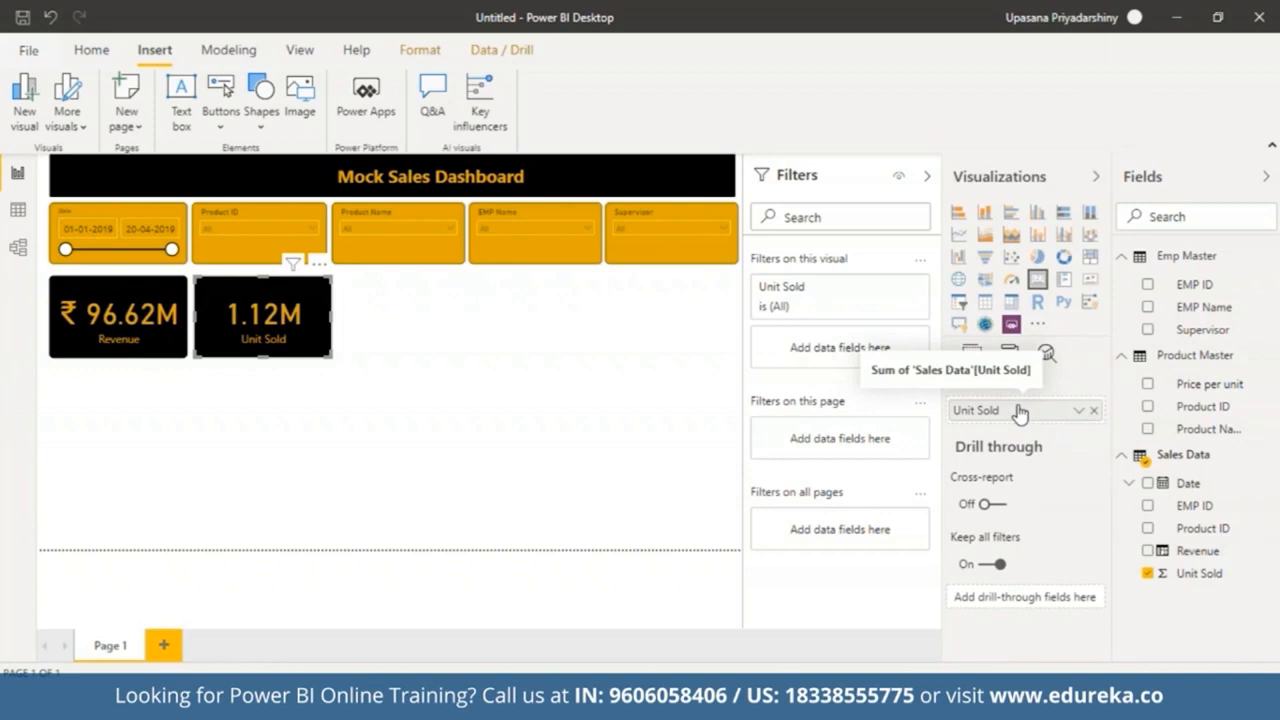
left_click(571, 414)
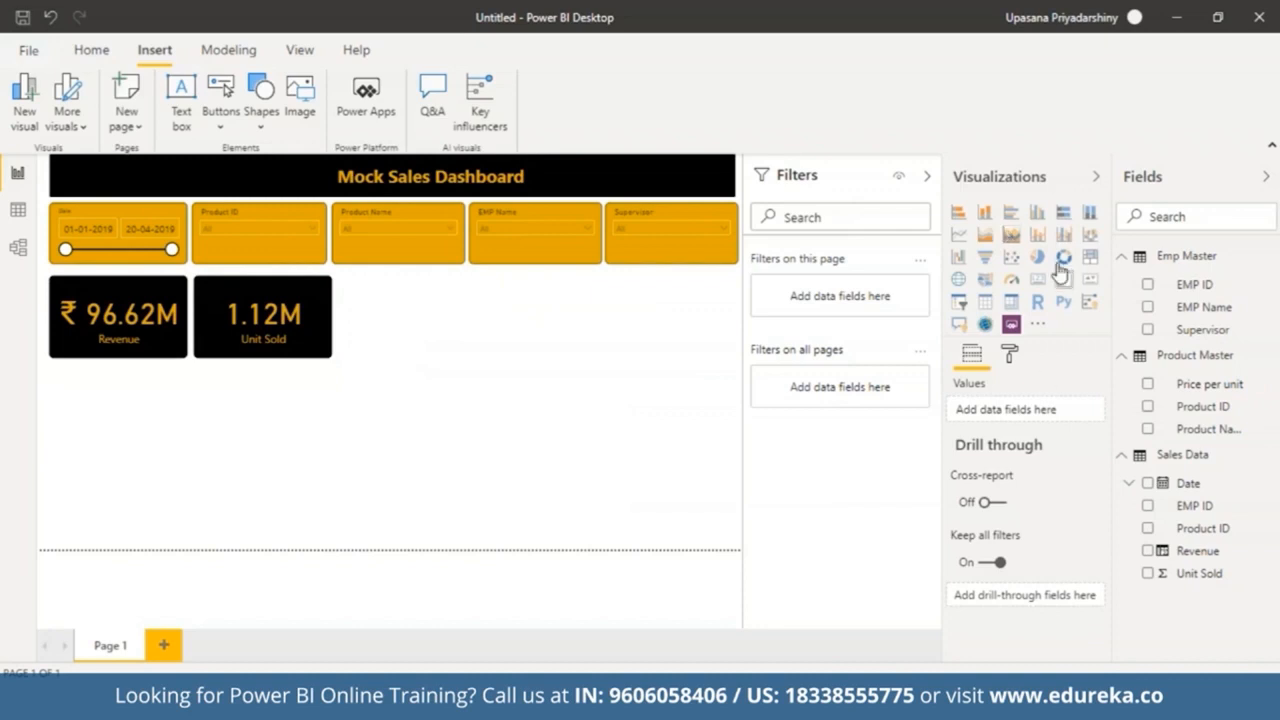
Step: Add a donut chart below the cards, sized to span about the width of both cards
left_click(1063, 261)
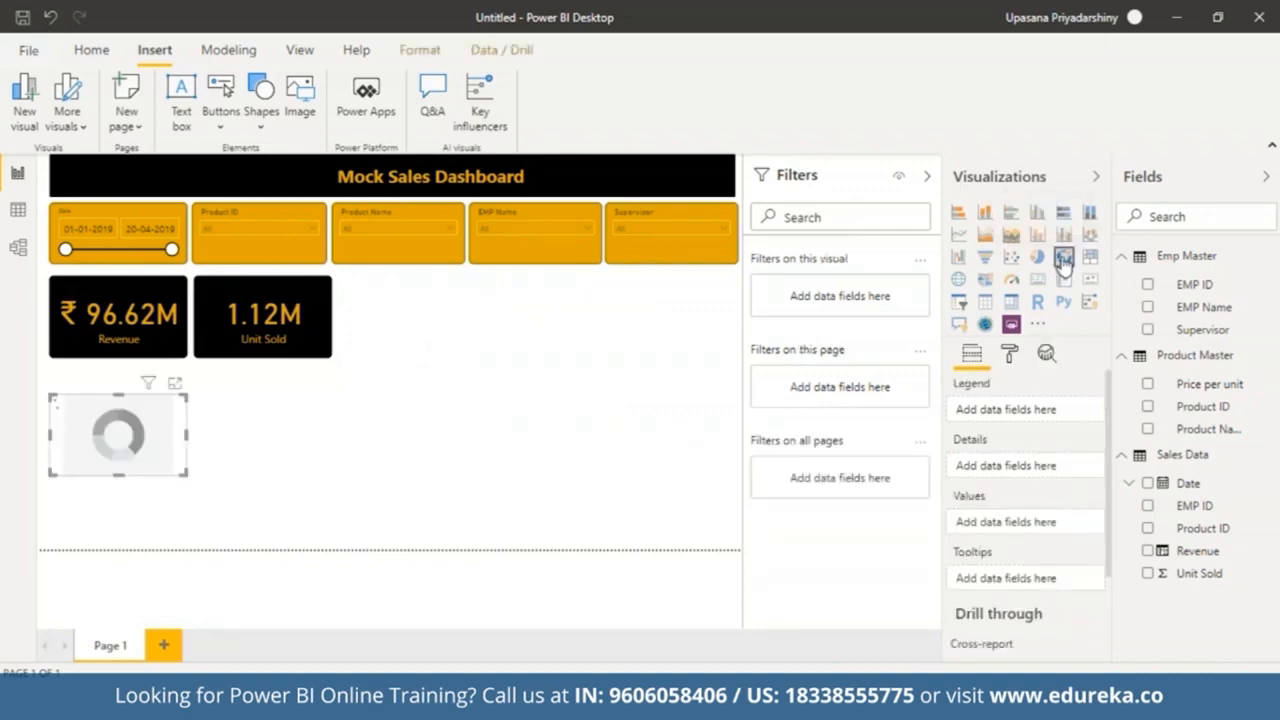
left_click_drag(50, 393, 53, 375)
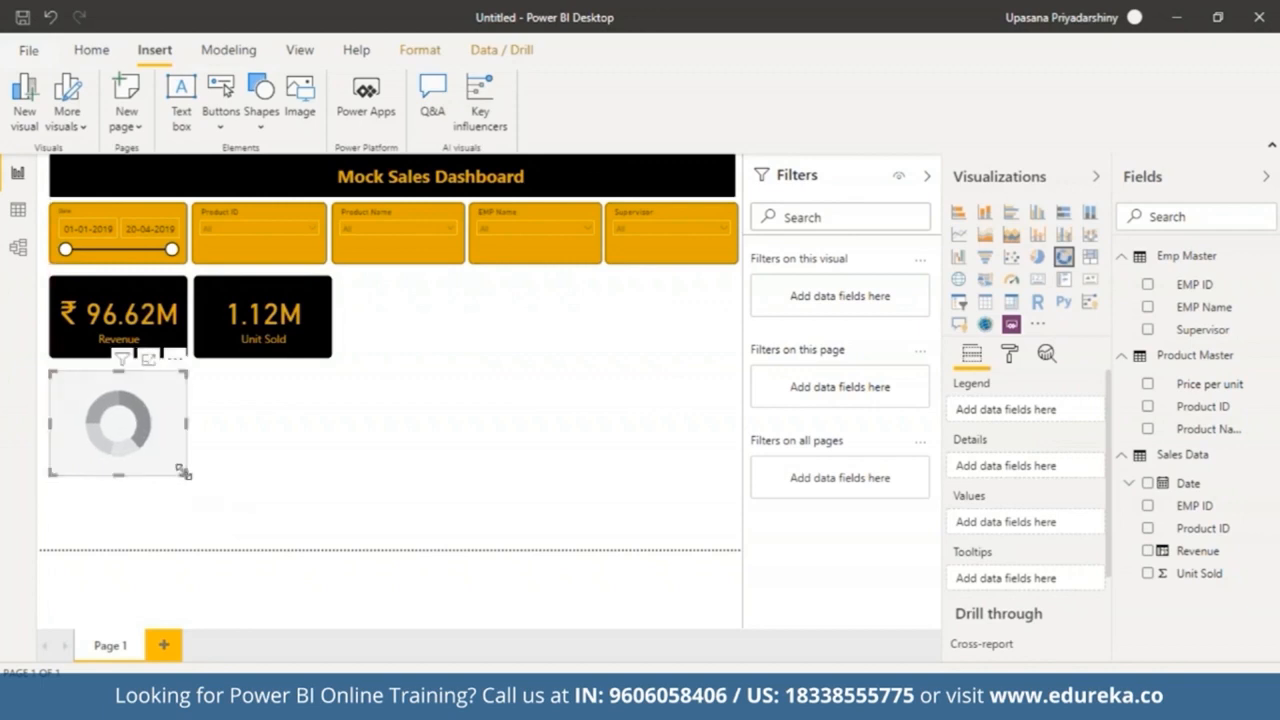
left_click_drag(186, 474, 326, 510)
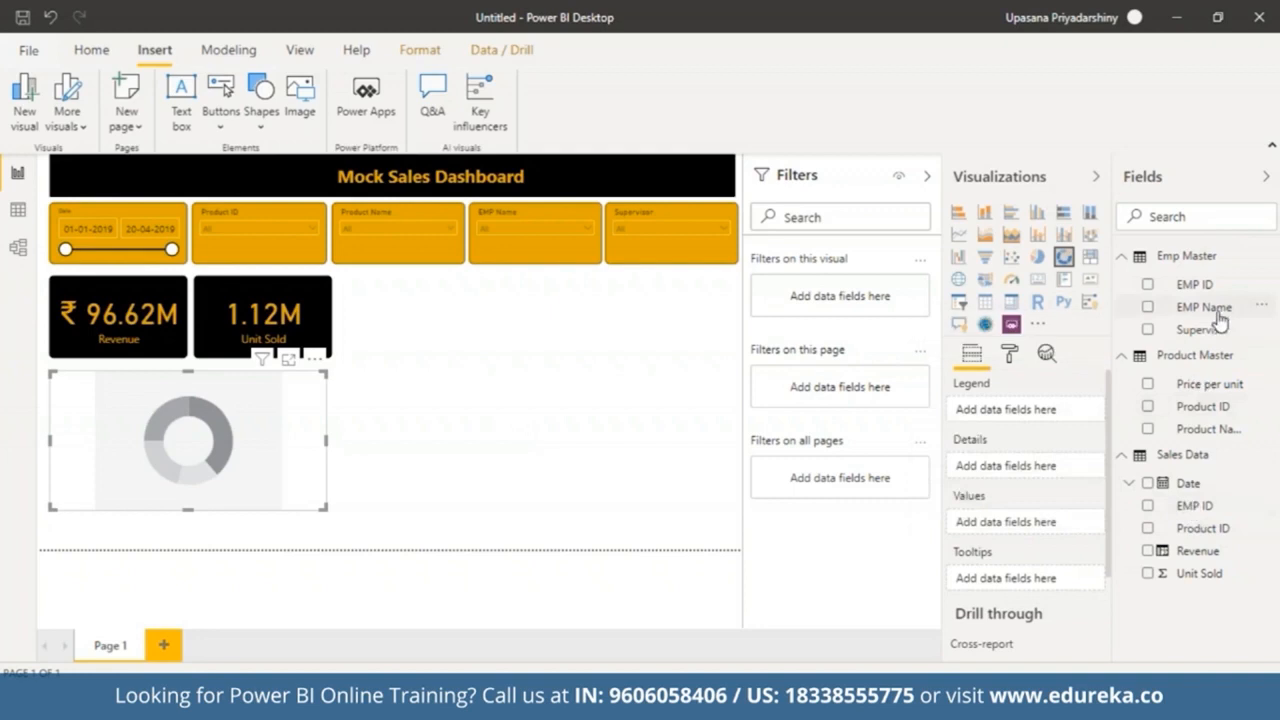
Step: Set the donut chart's legend to Supervisor then EMP Name, and its values to Revenue
left_click_drag(1212, 329, 1025, 405)
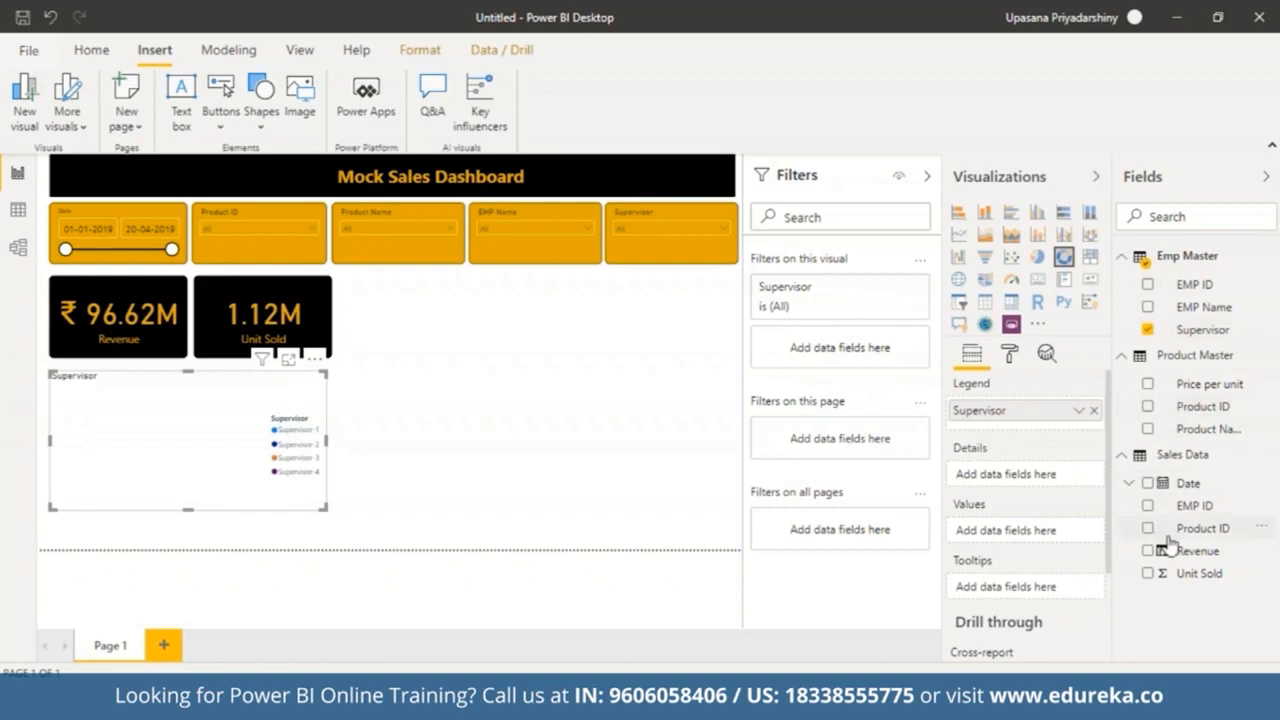
left_click_drag(1176, 556, 1003, 531)
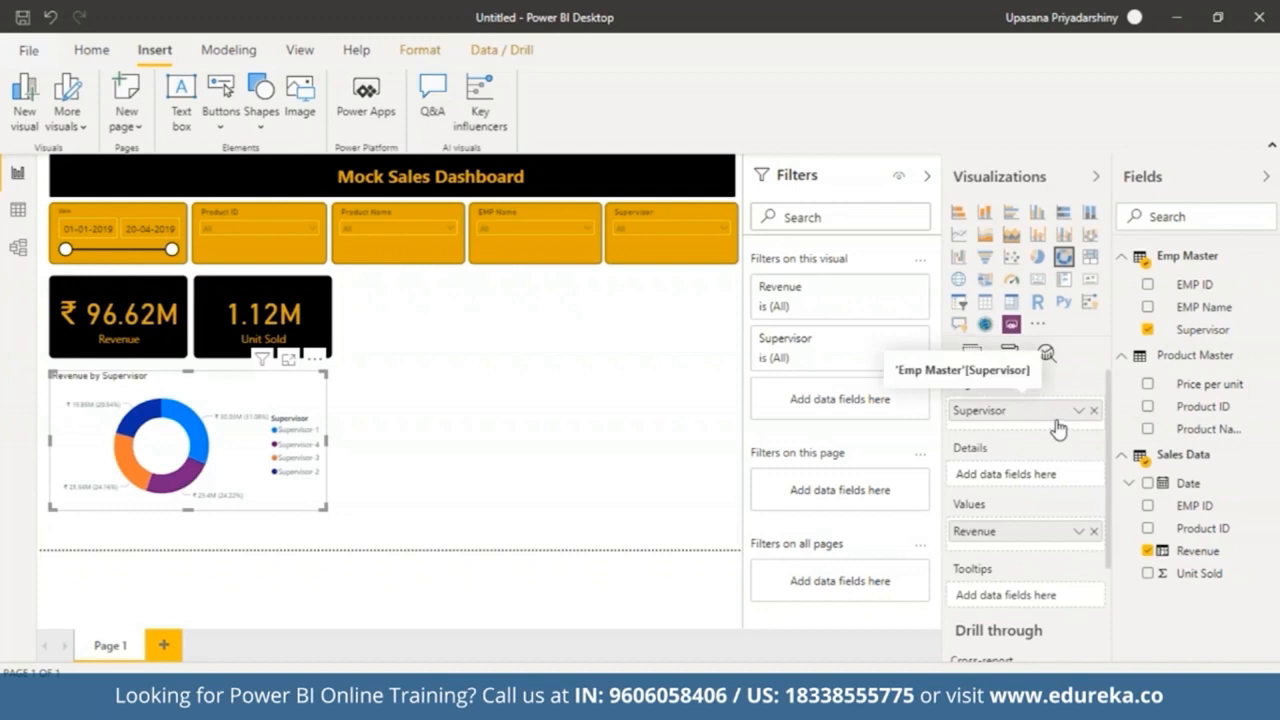
left_click_drag(1192, 304, 1012, 424)
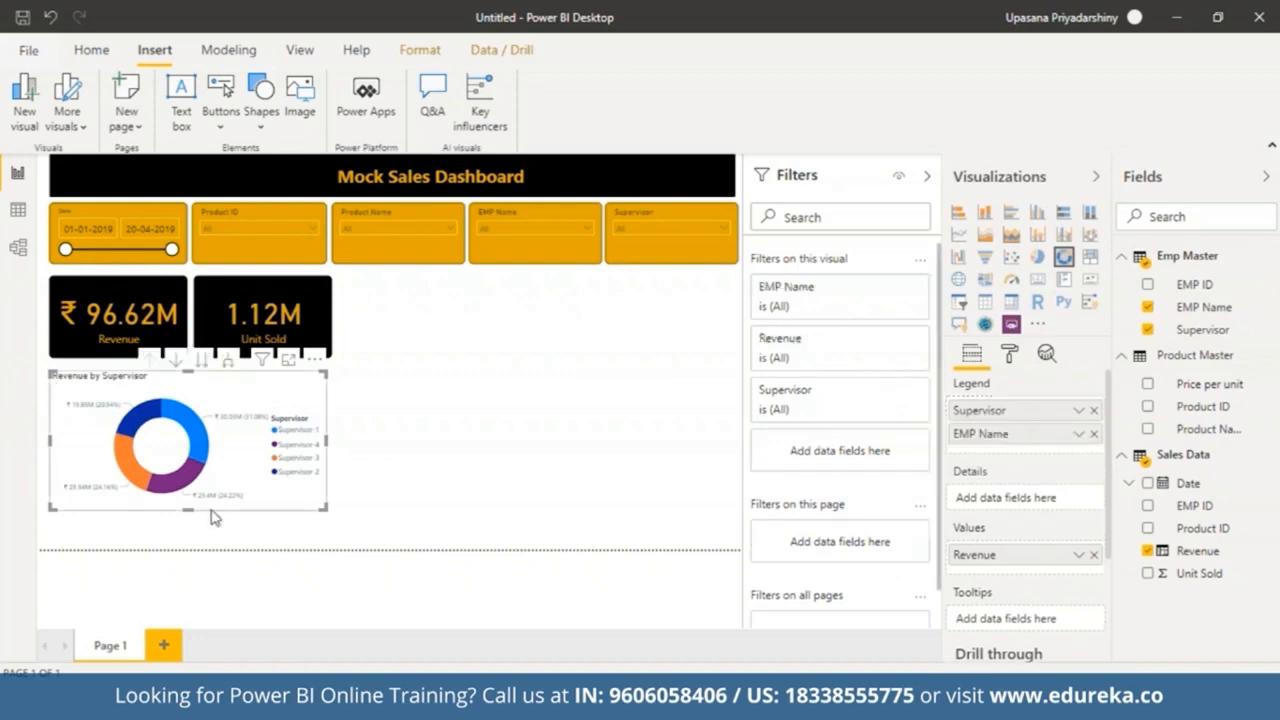
Step: Try the donut chart's drill mode, expand-next-level and drill-up controls, and highlight the Supervisor-1 slice
left_click(176, 362)
left_click(657, 429)
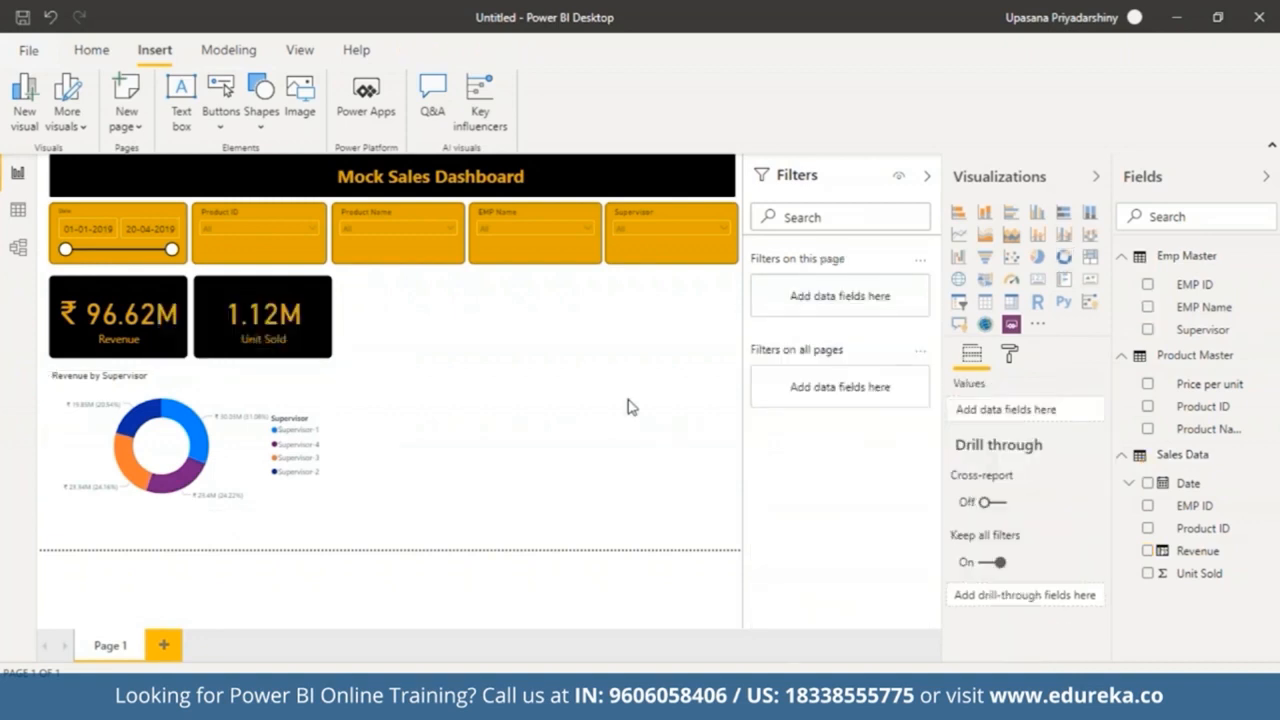
left_click(260, 430)
left_click(203, 362)
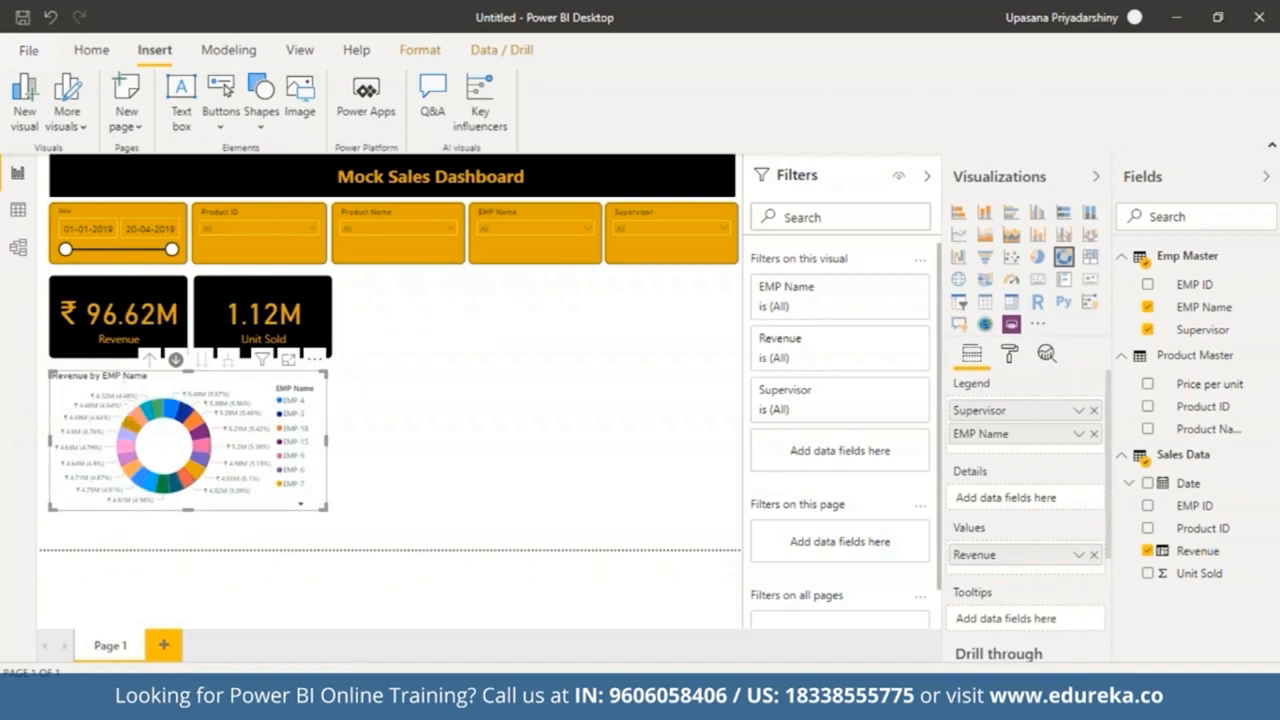
left_click(150, 360)
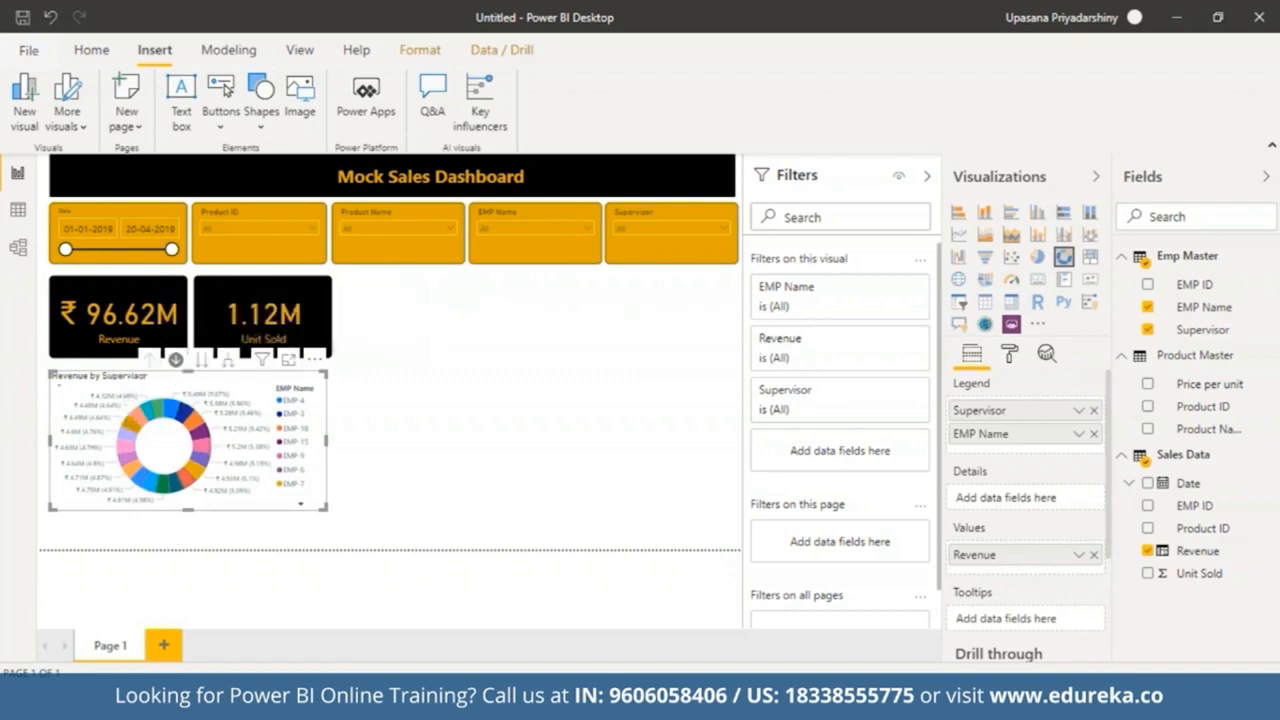
left_click(177, 362)
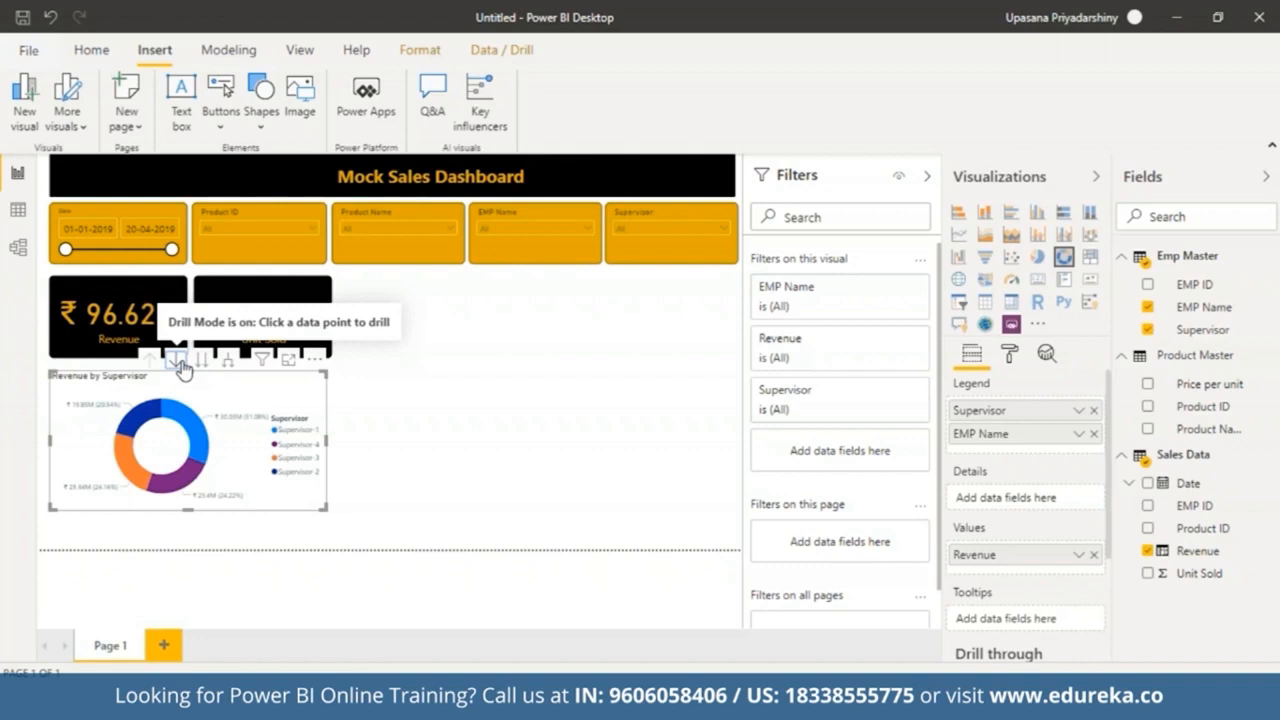
left_click(198, 439)
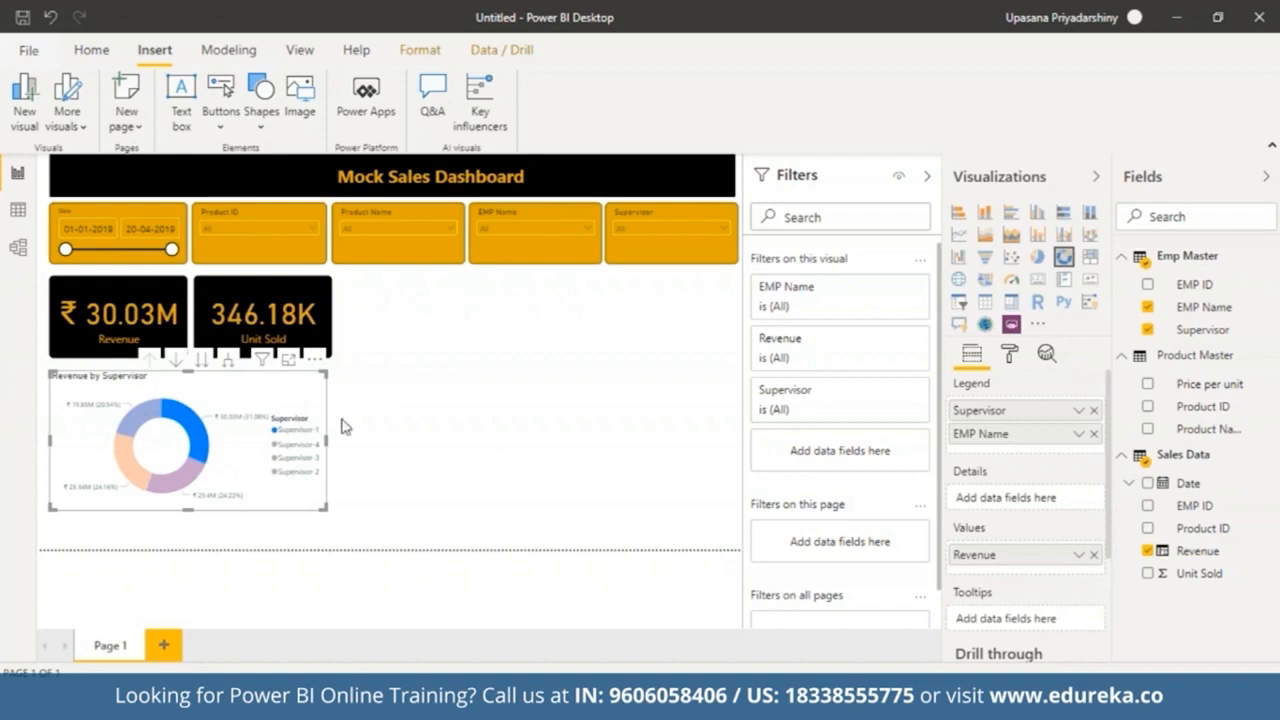
left_click(400, 426)
Step: Open the donut chart's data colours and set the Supervisor-1 slice to gold
left_click(280, 432)
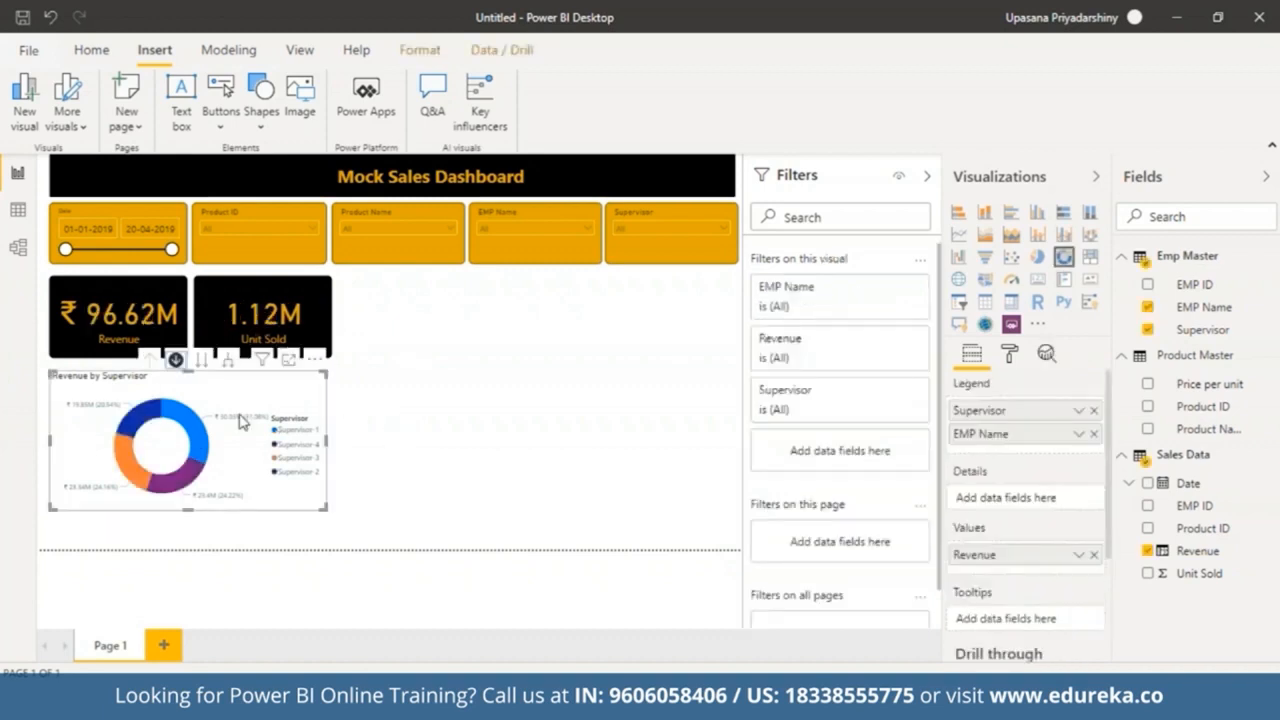
left_click(1013, 360)
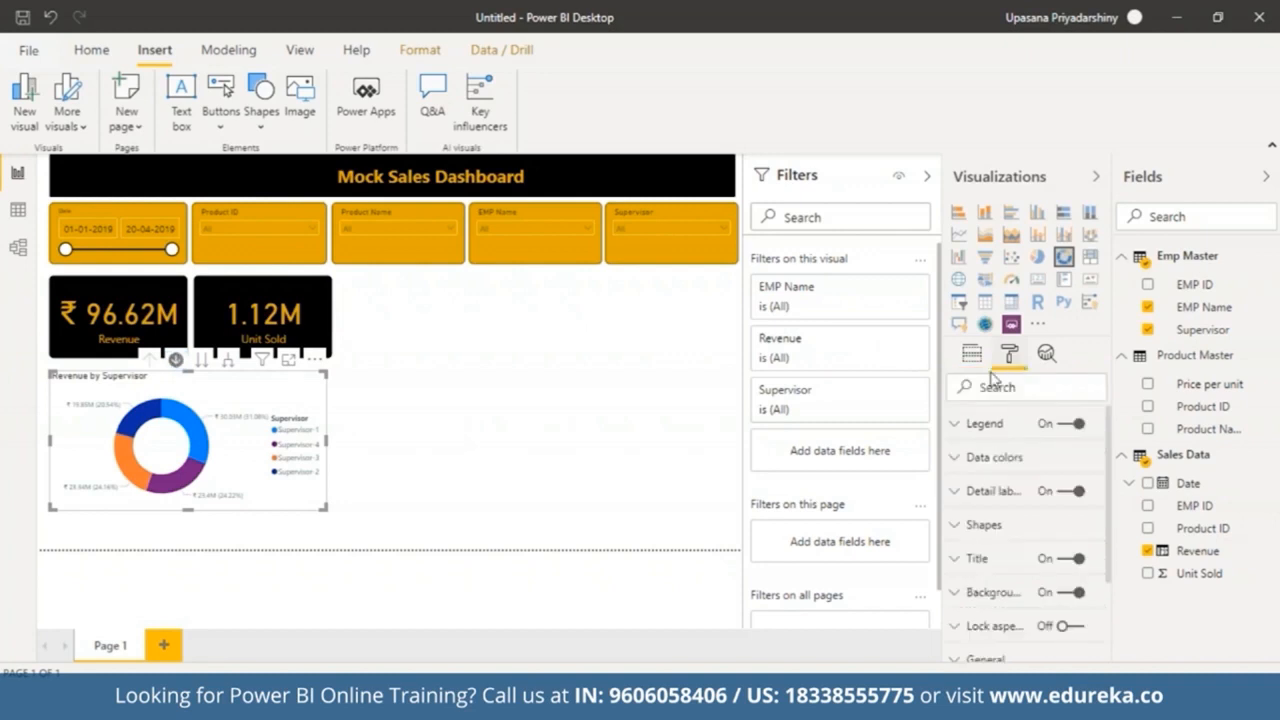
left_click(956, 424)
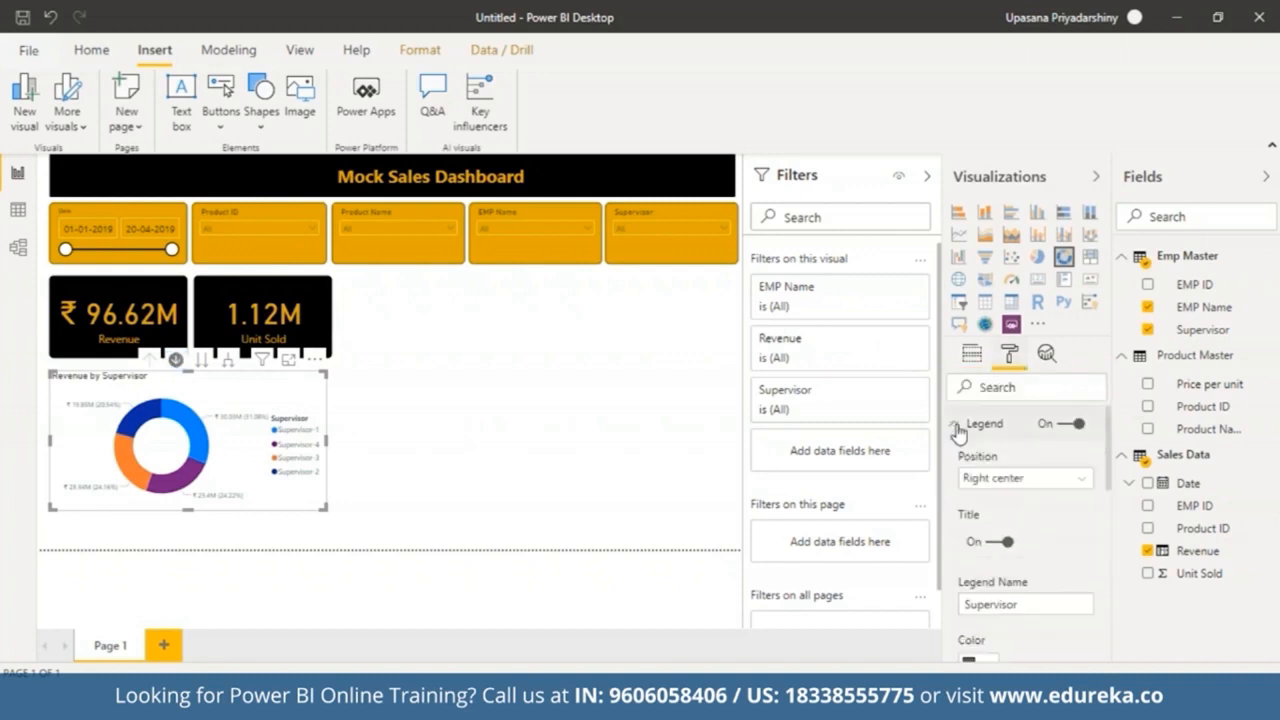
left_click(956, 425)
left_click(956, 457)
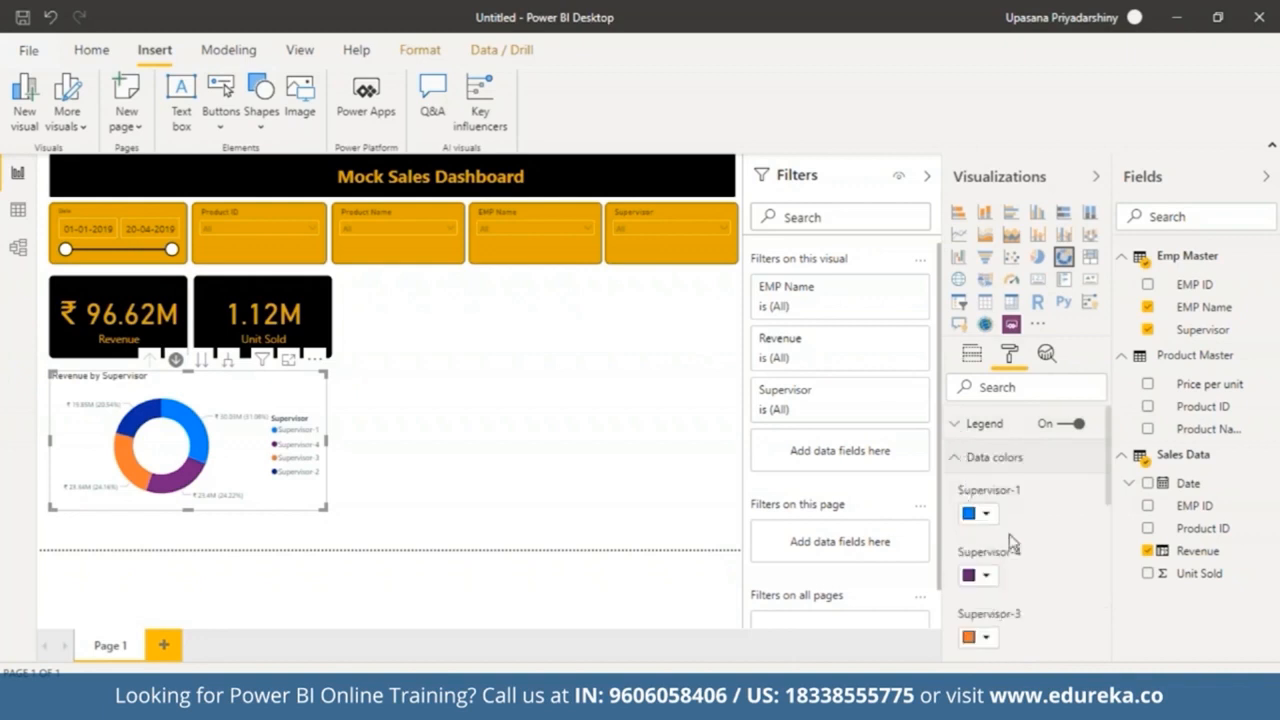
left_click(988, 514)
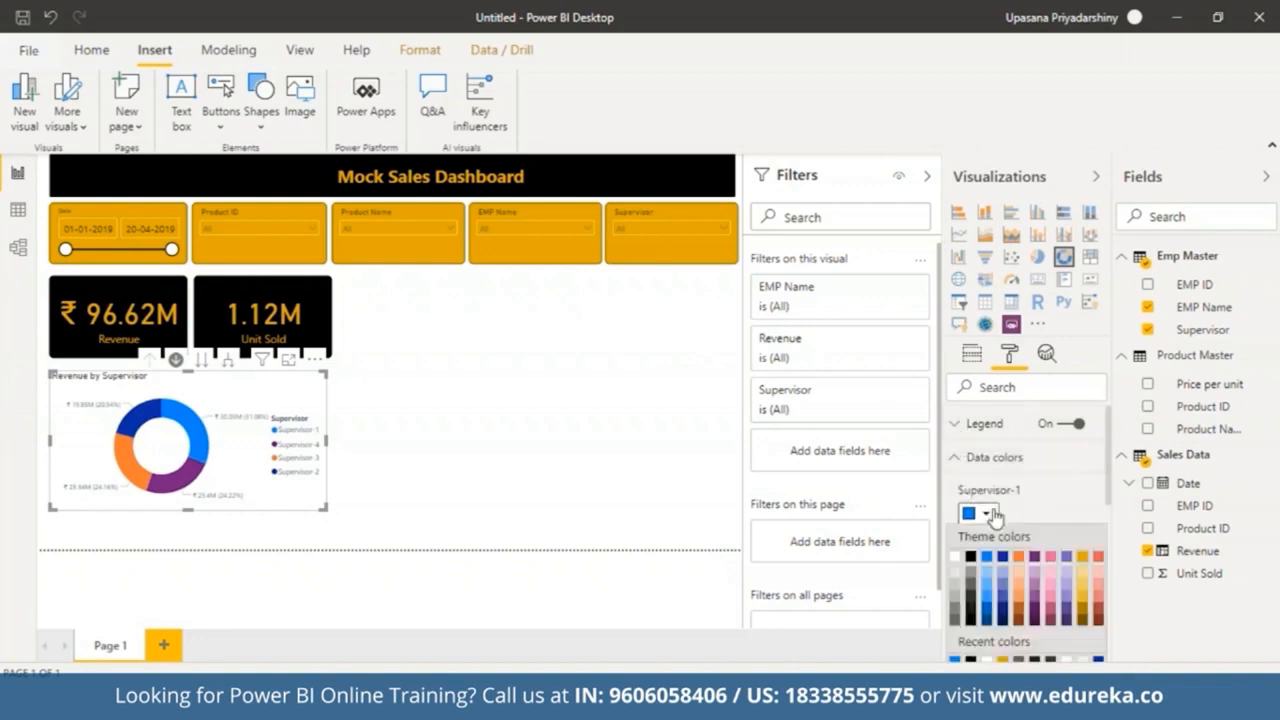
left_click(1082, 556)
Step: Colour the Supervisor-4 slice light salmon and the Supervisor-3 slice black
left_click(986, 577)
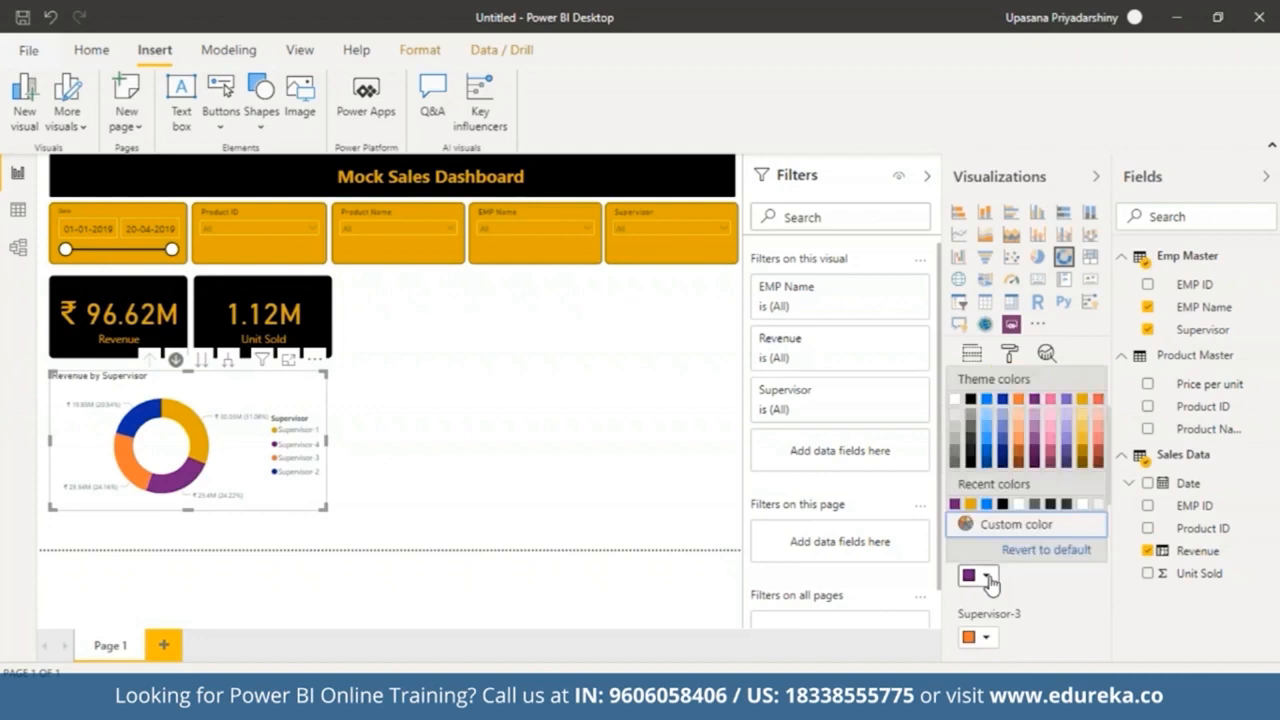
left_click(1100, 432)
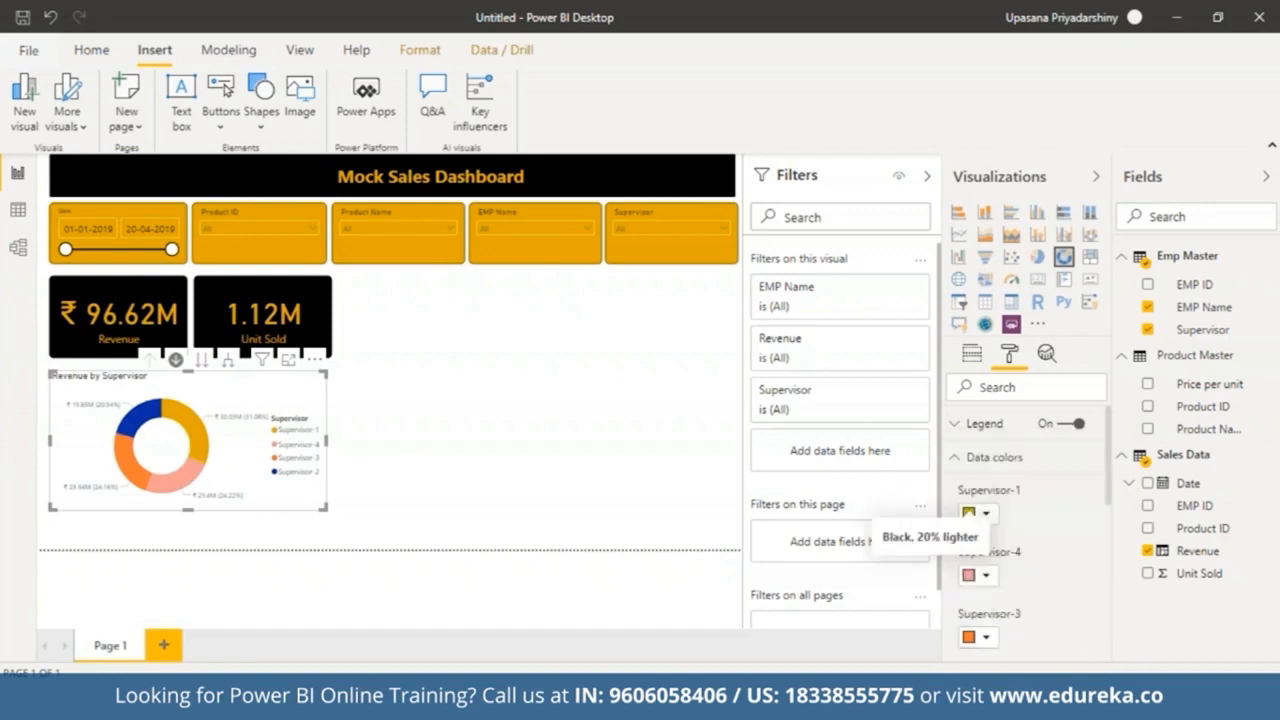
left_click(985, 637)
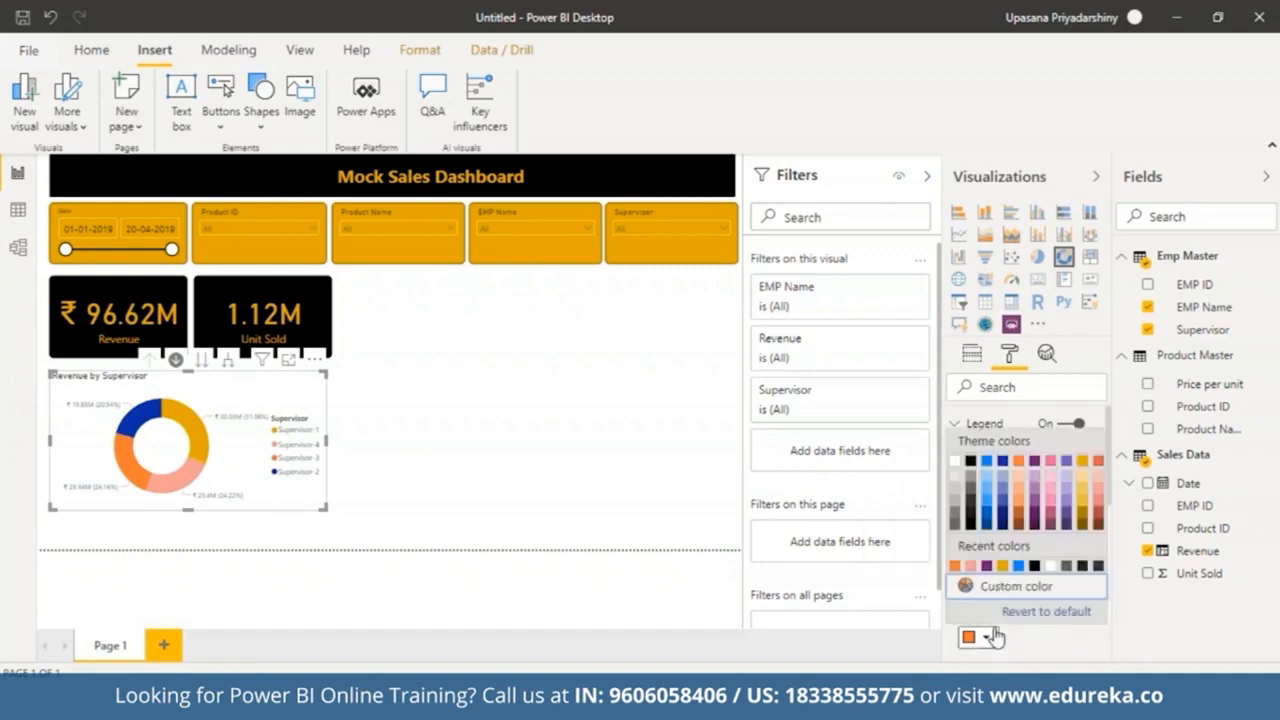
left_click(975, 507)
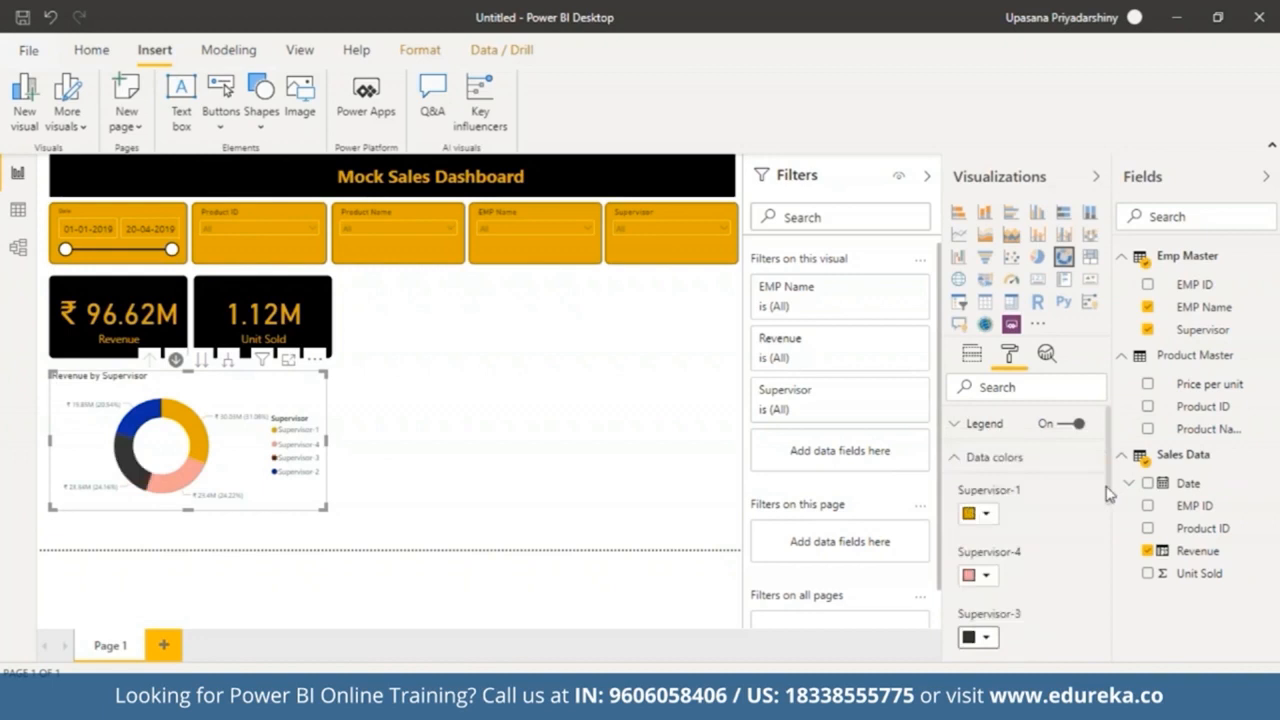
Step: Set the Supervisor-2 slice to light blue and change the Supervisor-4 slice to orange
scroll(1110, 497, "down", 3)
left_click(985, 561)
left_click(982, 425)
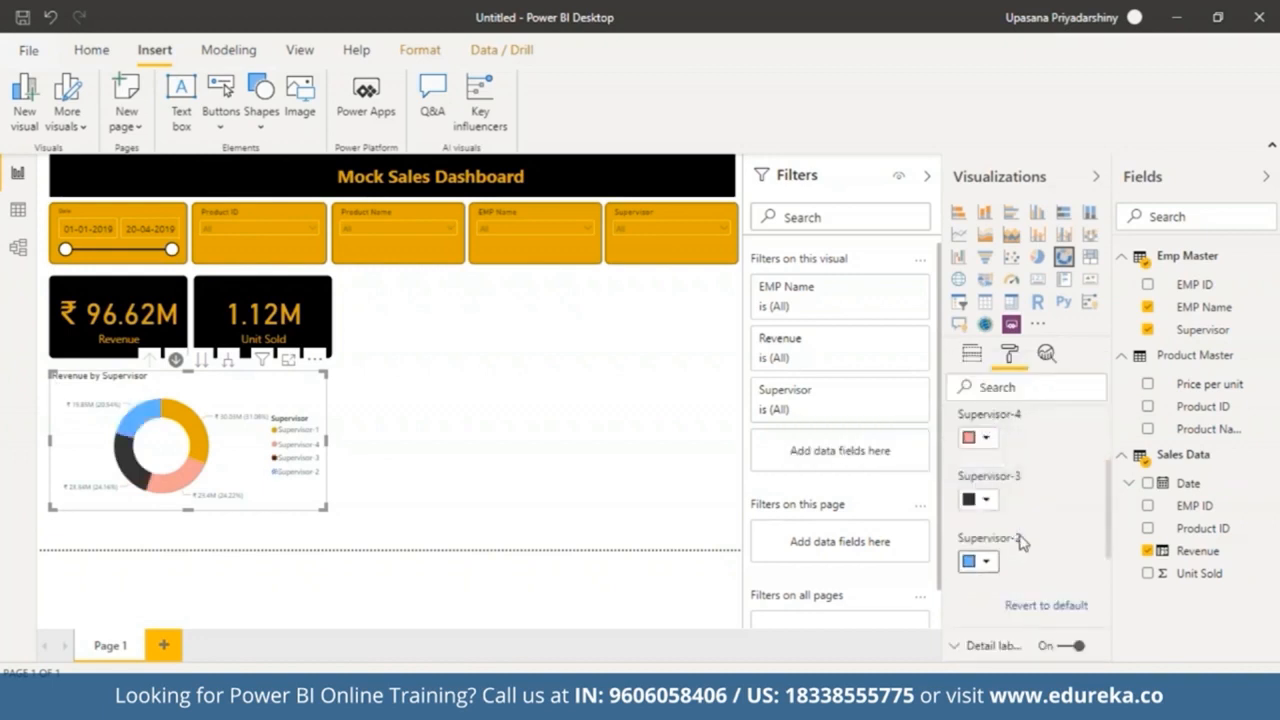
left_click(986, 438)
left_click(971, 655)
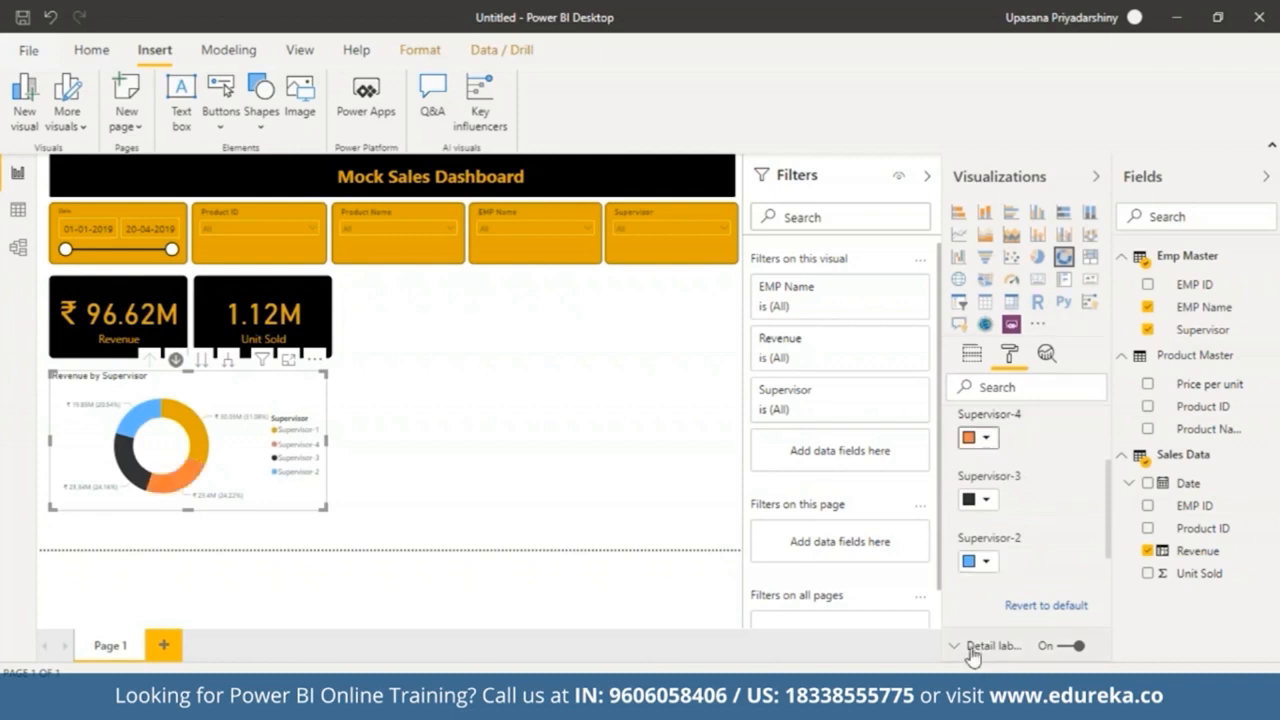
left_click(986, 561)
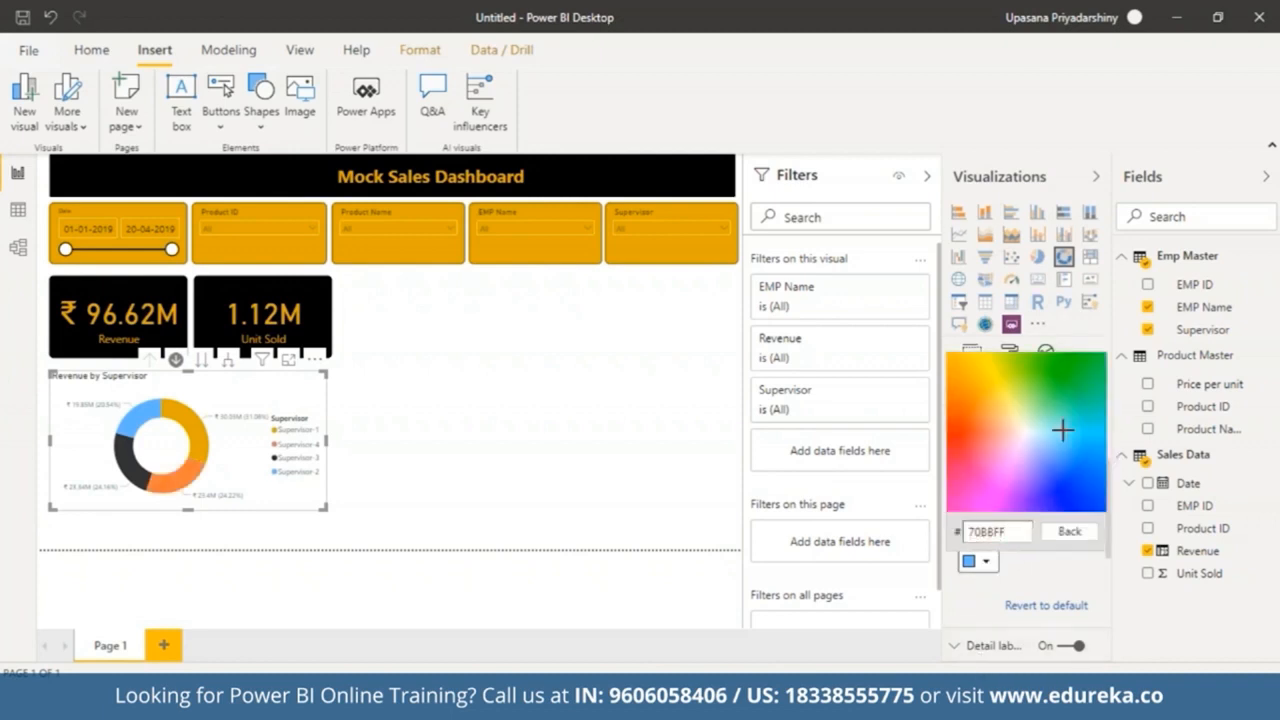
left_click(1063, 430)
left_click(986, 562)
left_click(958, 559)
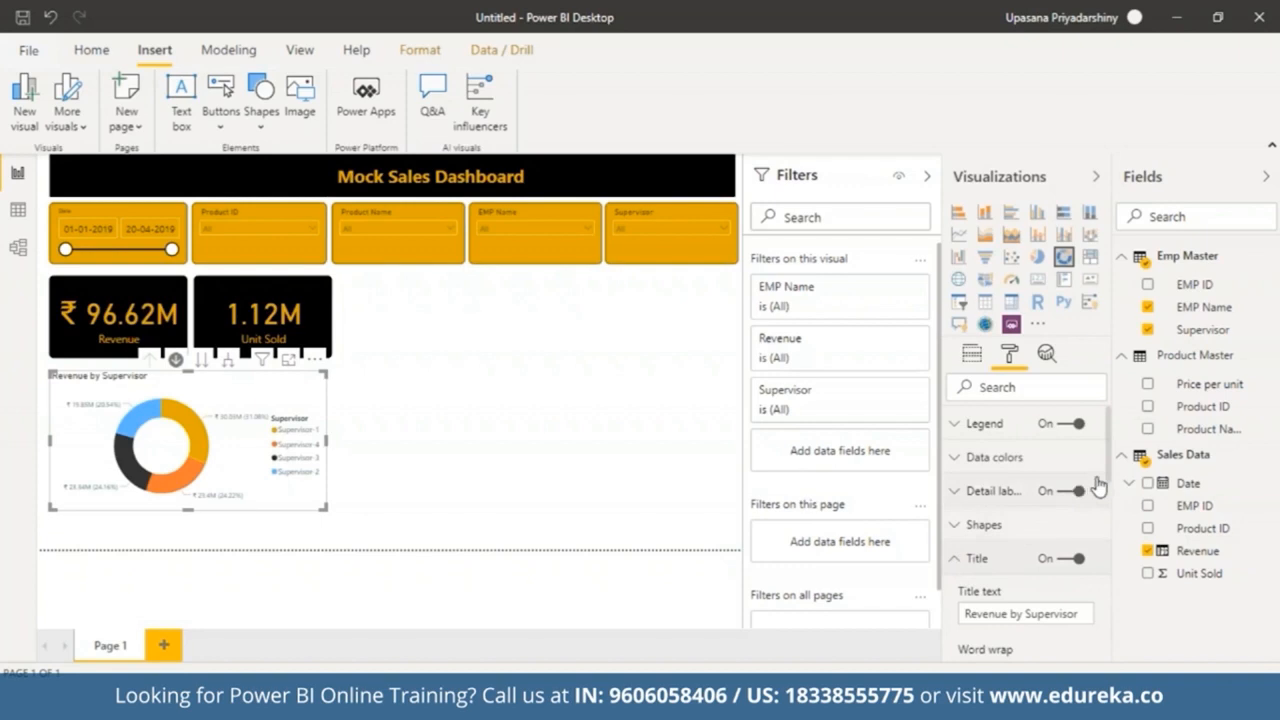
Step: Give the donut chart's title a gold background and centre its alignment
scroll(991, 515, "down", 3)
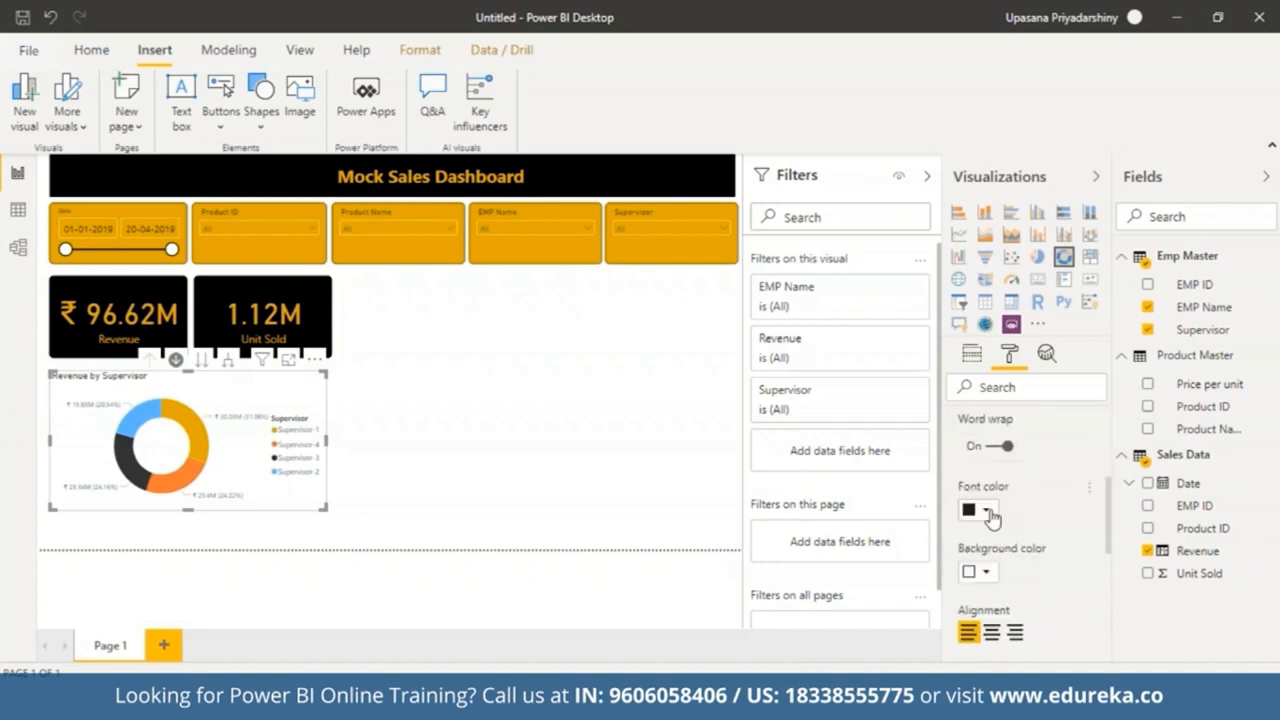
left_click(986, 574)
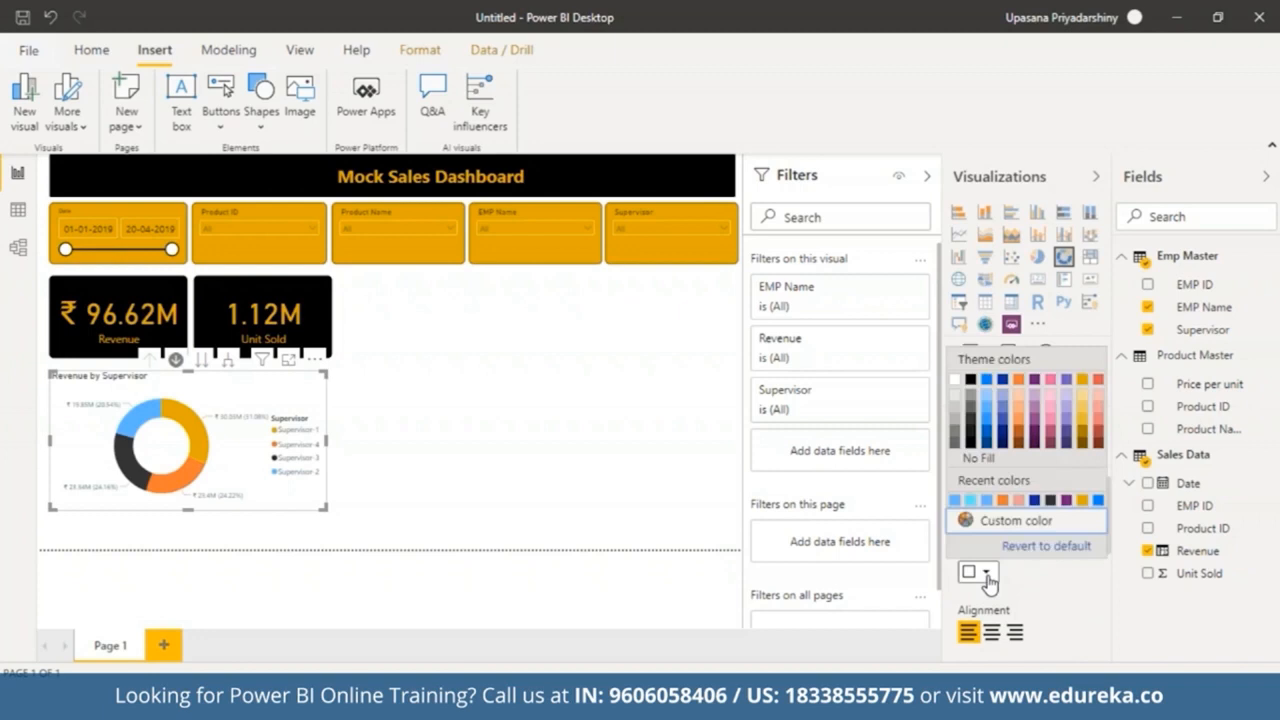
left_click(1086, 381)
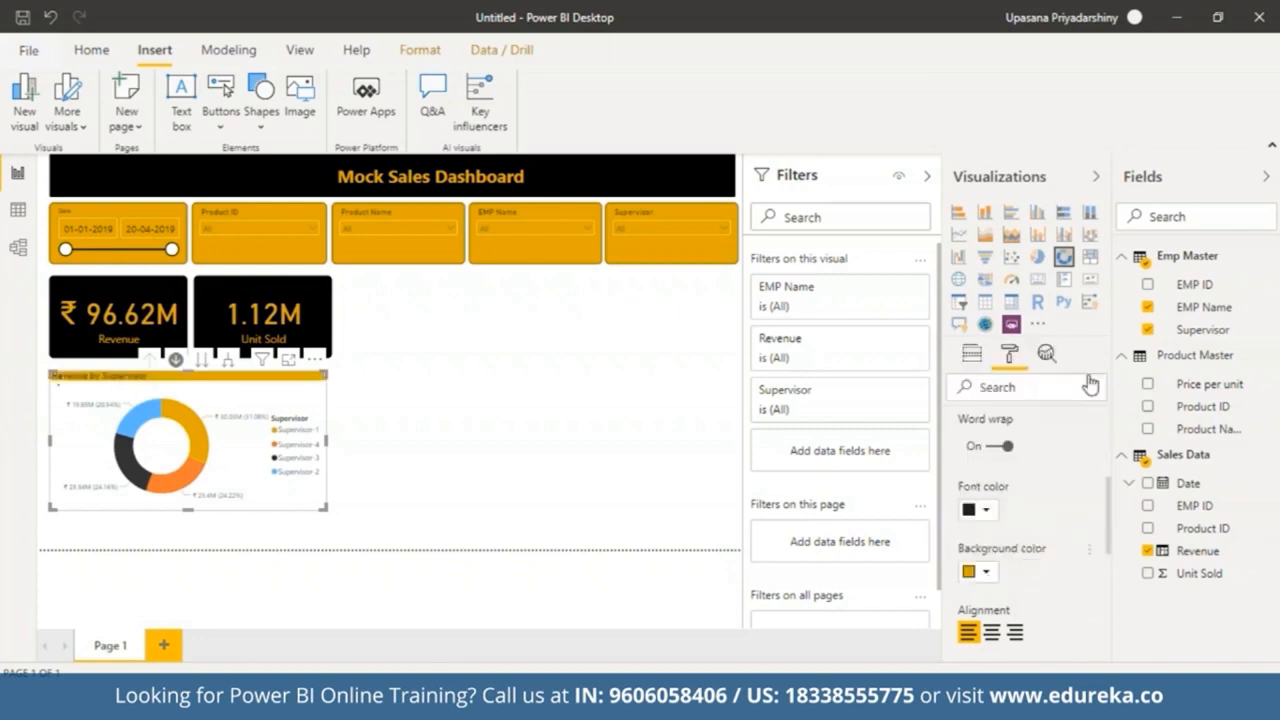
left_click(993, 632)
Step: Set the donut chart title's text size to 21 pt
left_click_drag(1110, 525, 1114, 566)
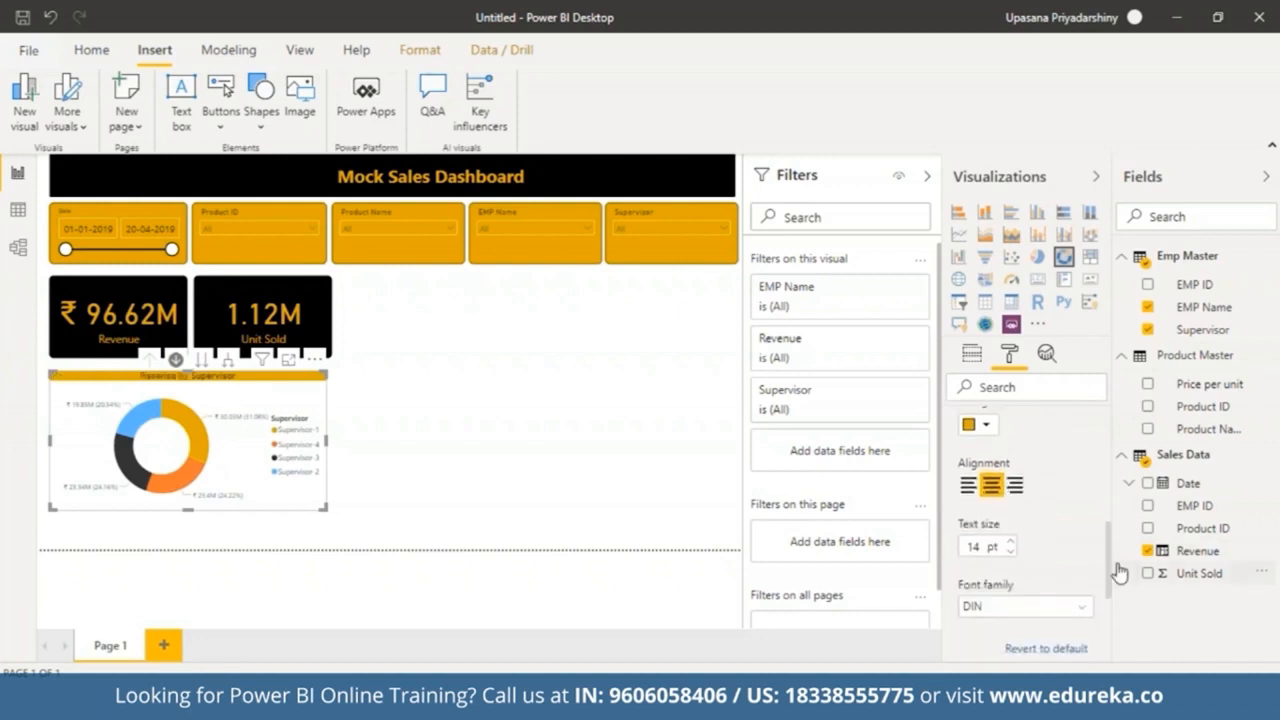
left_click(1011, 538)
left_click(1011, 538)
left_click(1011, 538)
left_click(1011, 538)
left_click(1011, 547)
left_click(1011, 547)
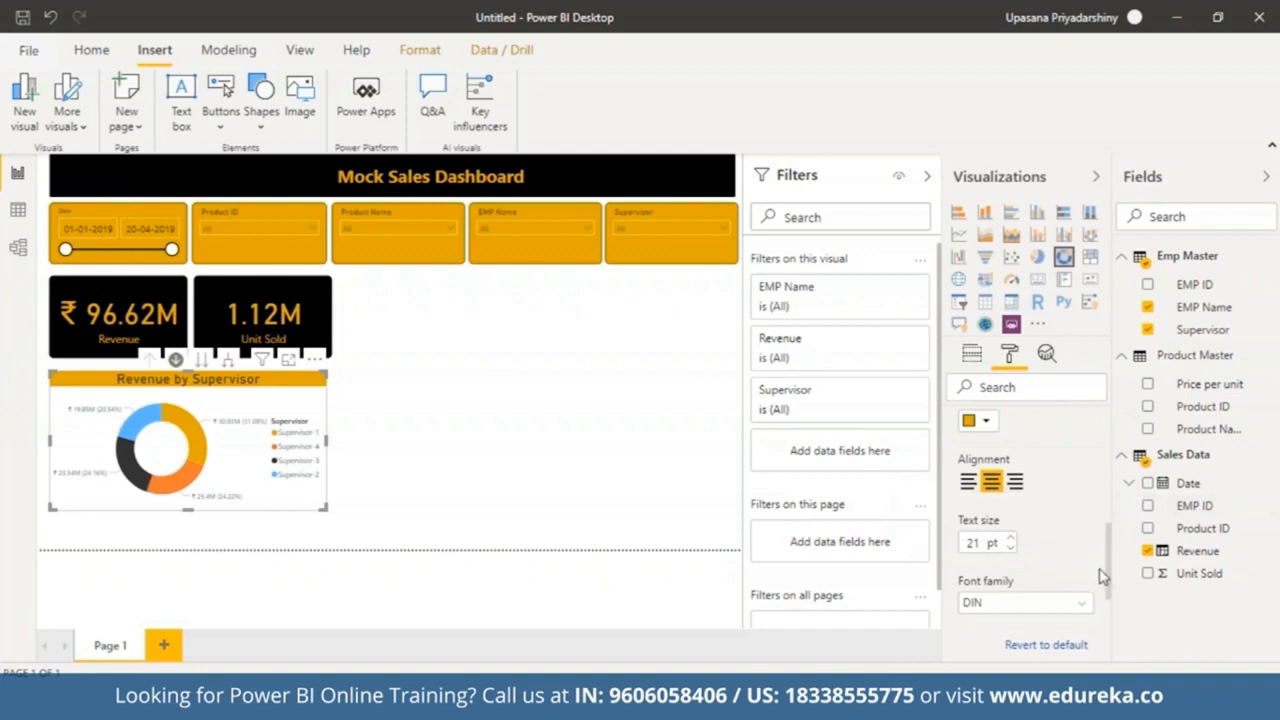
Step: Set the donut chart title's font family to Segoe (Bold)
left_click(1083, 606)
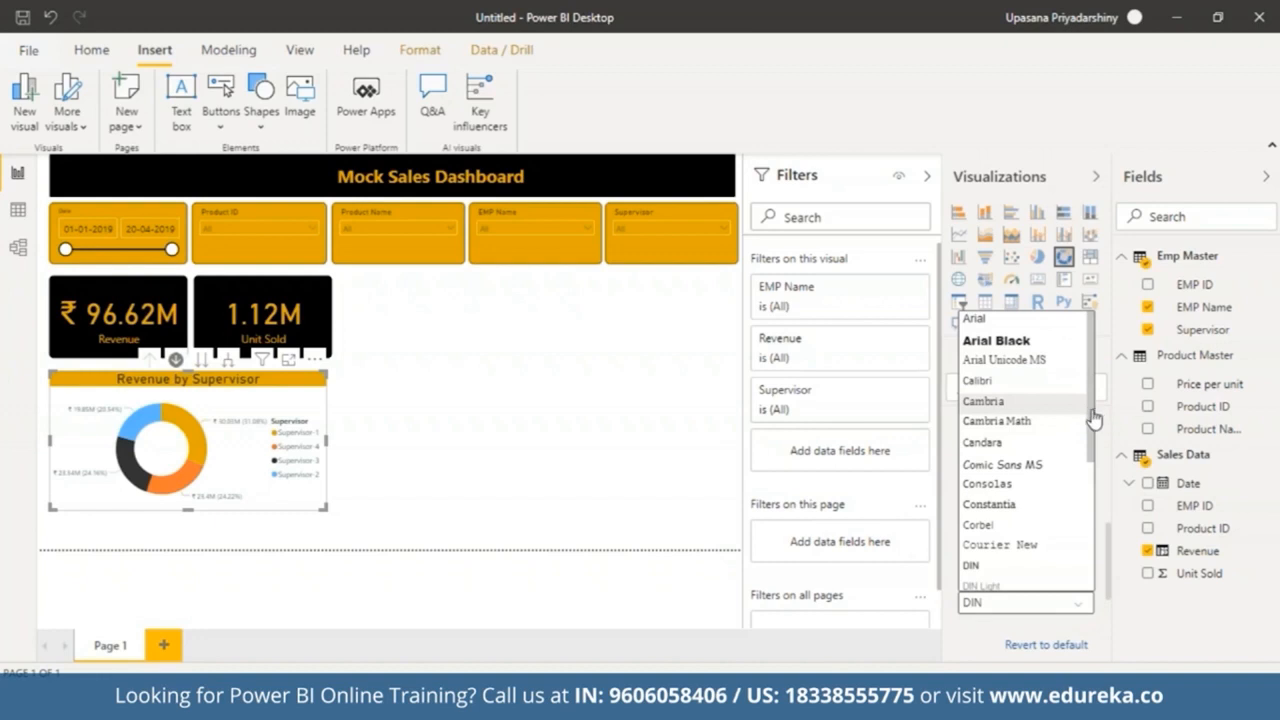
left_click_drag(1096, 416, 1096, 494)
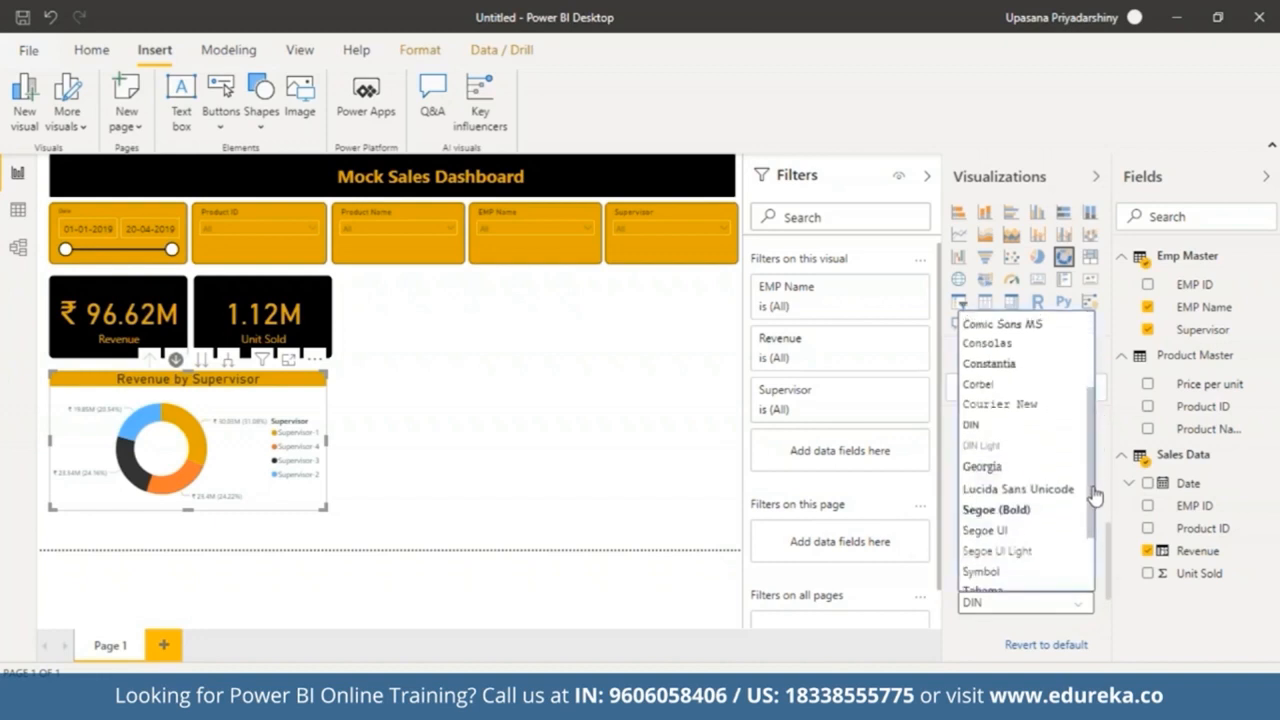
left_click(1020, 512)
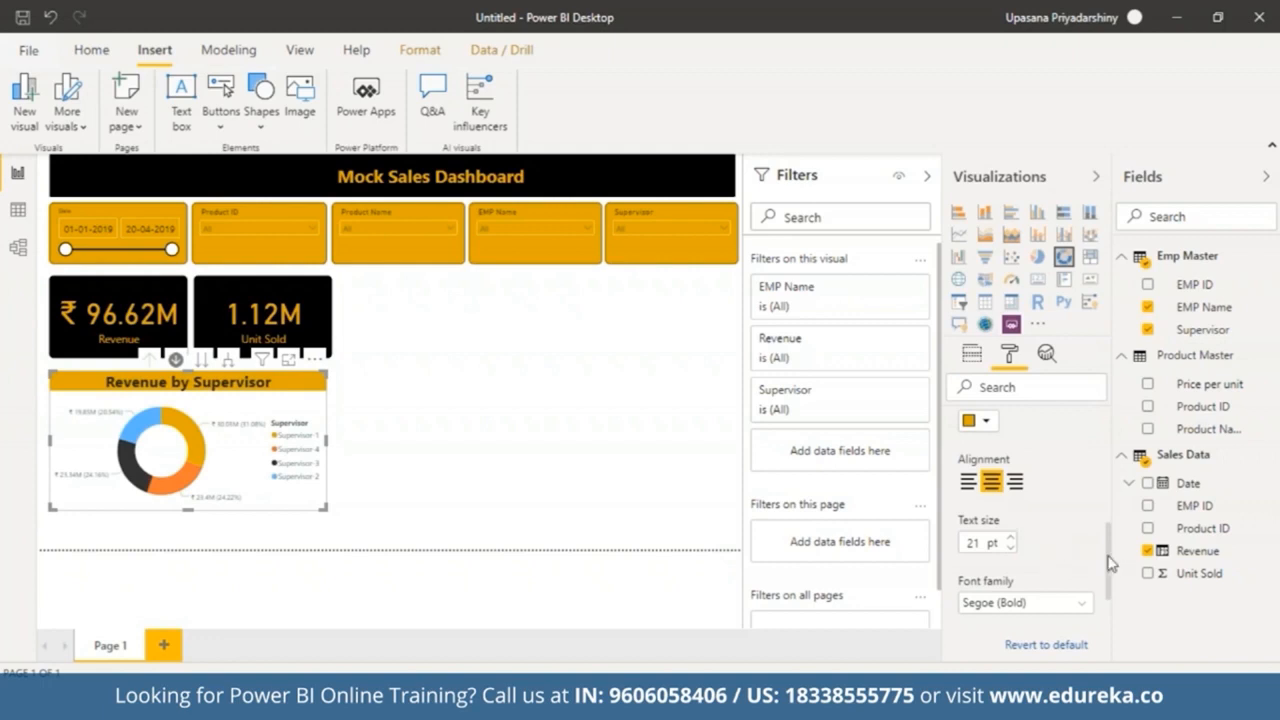
left_click_drag(1108, 562, 1110, 472)
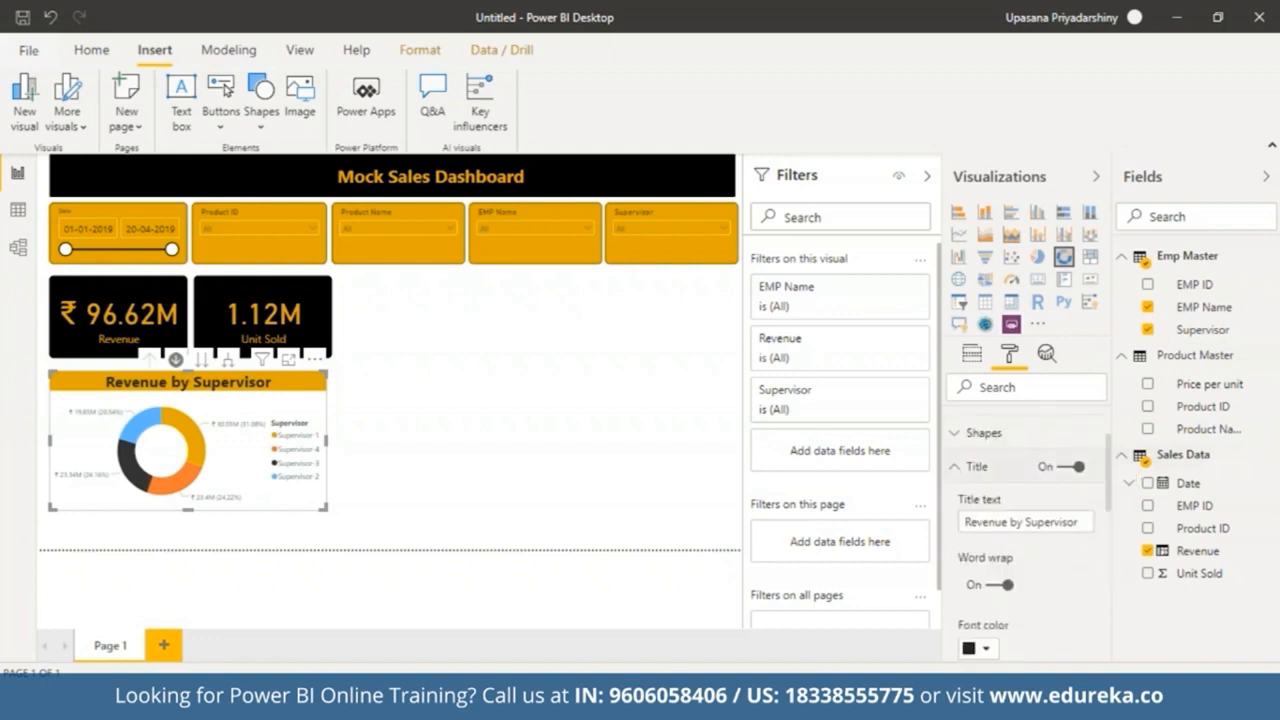
left_click(952, 470)
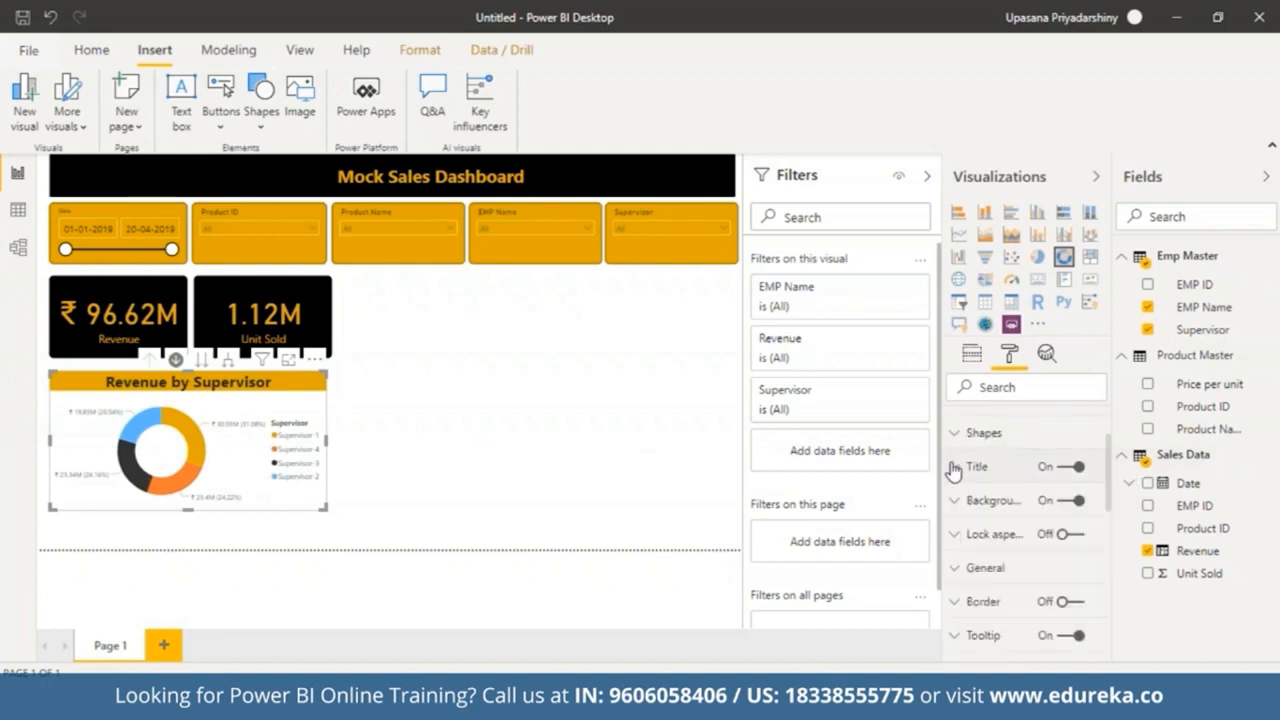
left_click(610, 566)
Step: Test drilling the donut chart down into Supervisor-1's employees and back up to supervisors
left_click(270, 432)
left_click(176, 360)
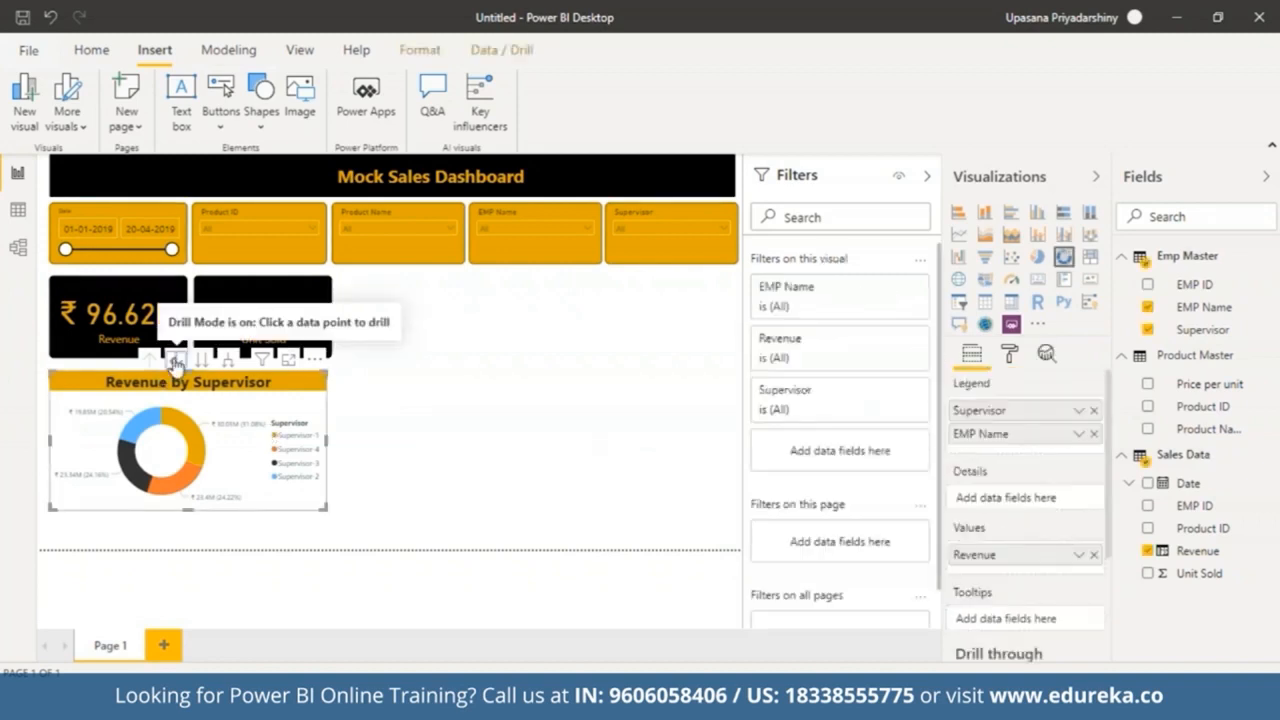
left_click(178, 424)
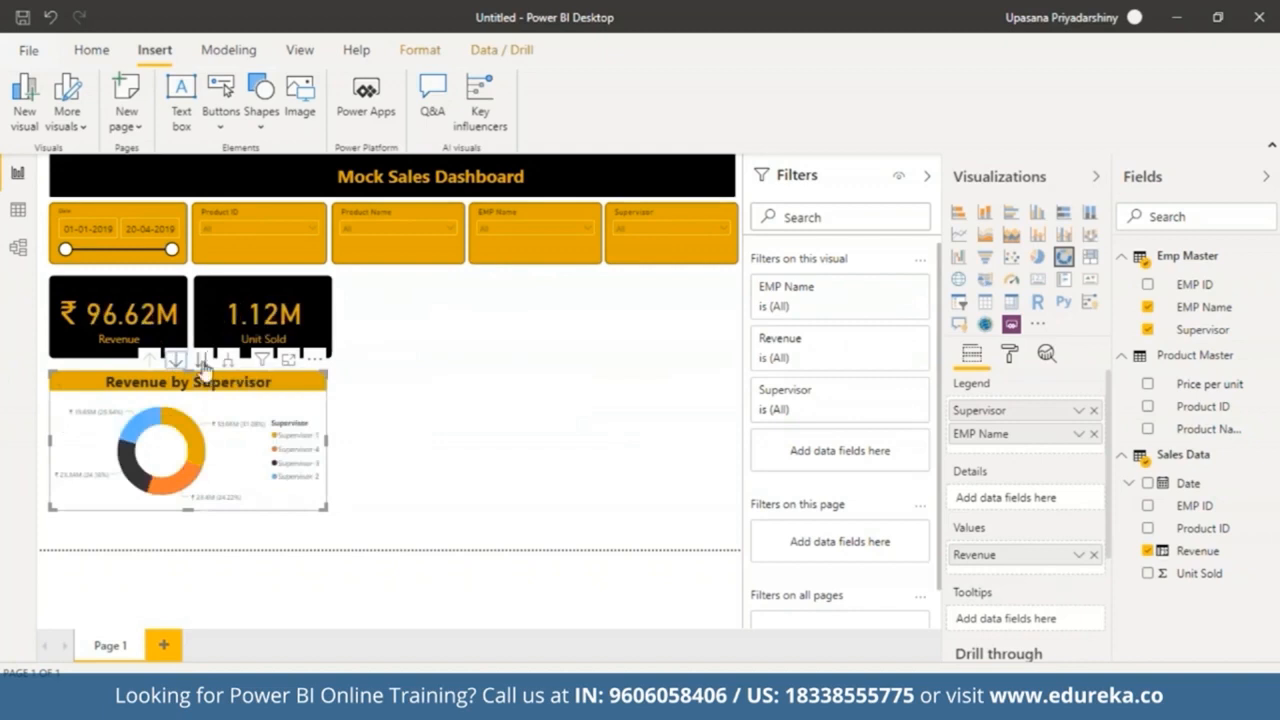
left_click(203, 362)
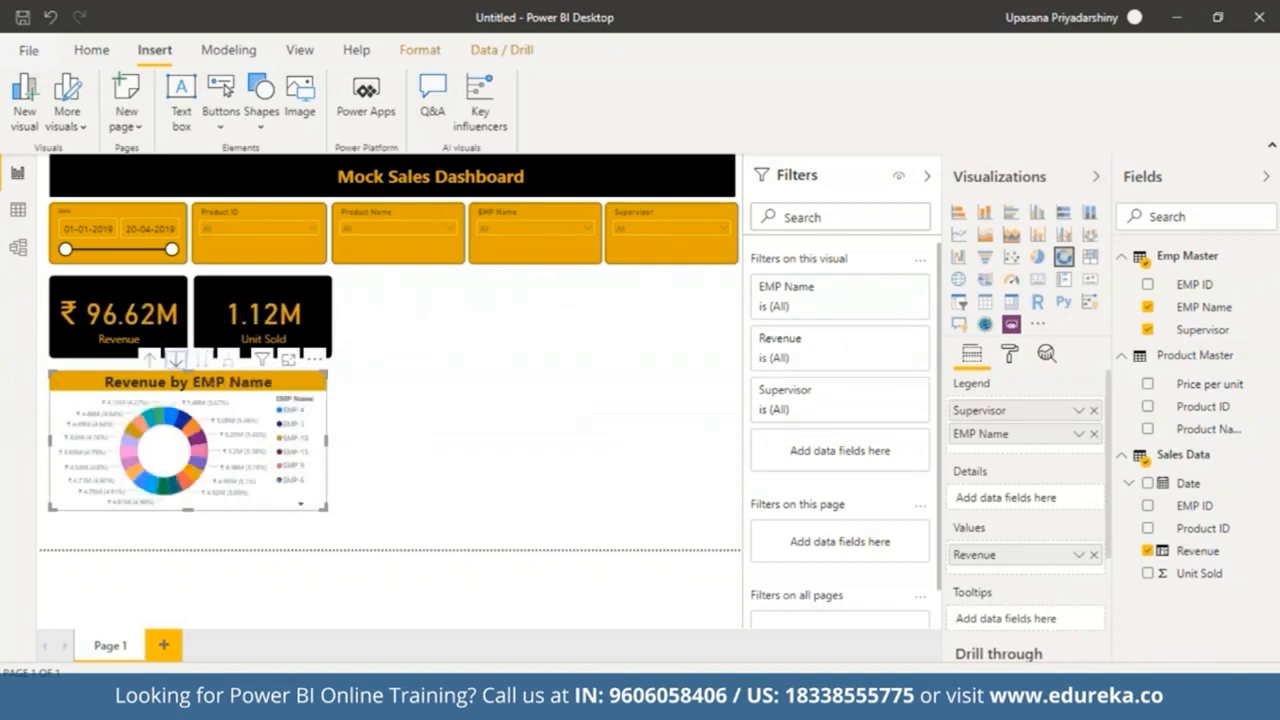
left_click(145, 361)
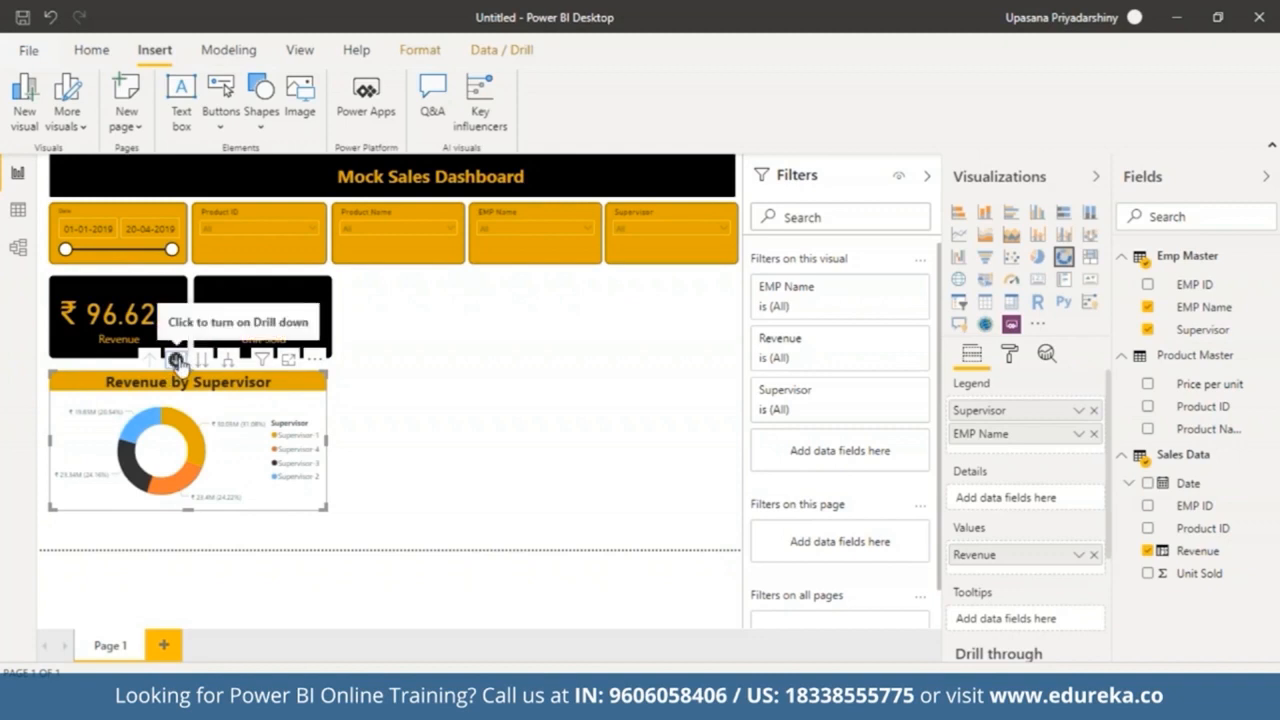
left_click(176, 360)
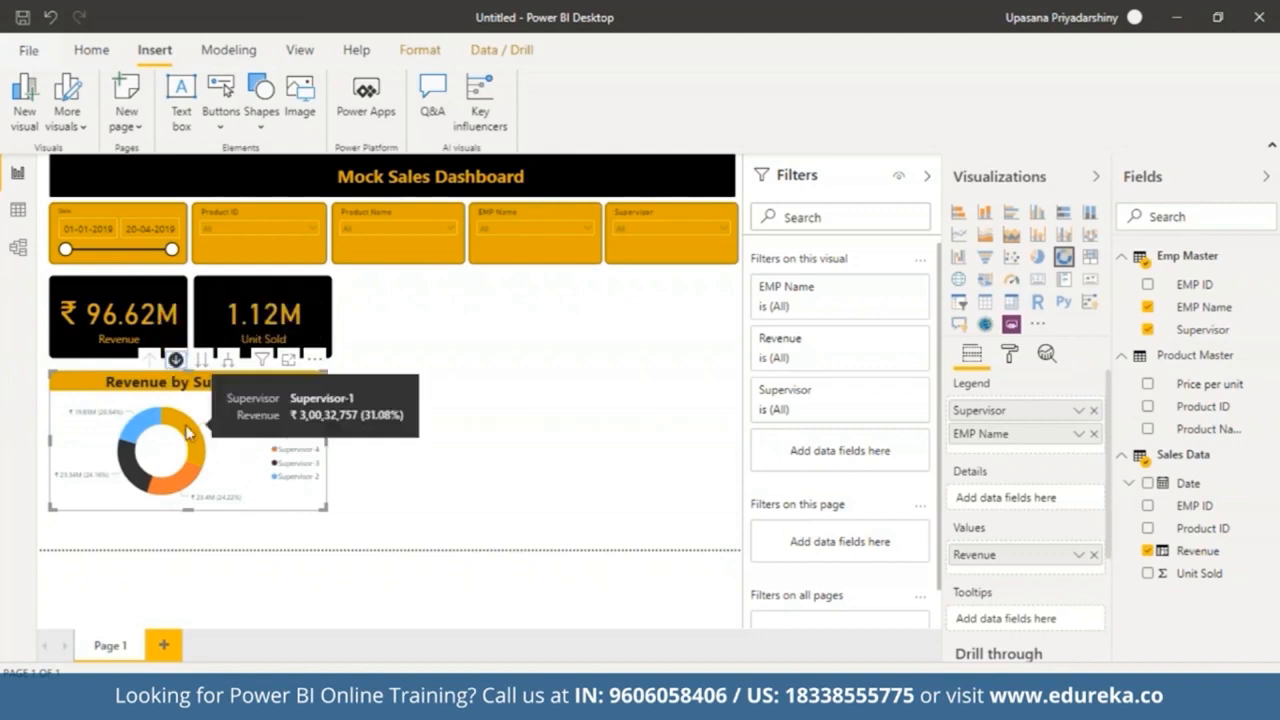
left_click(187, 430)
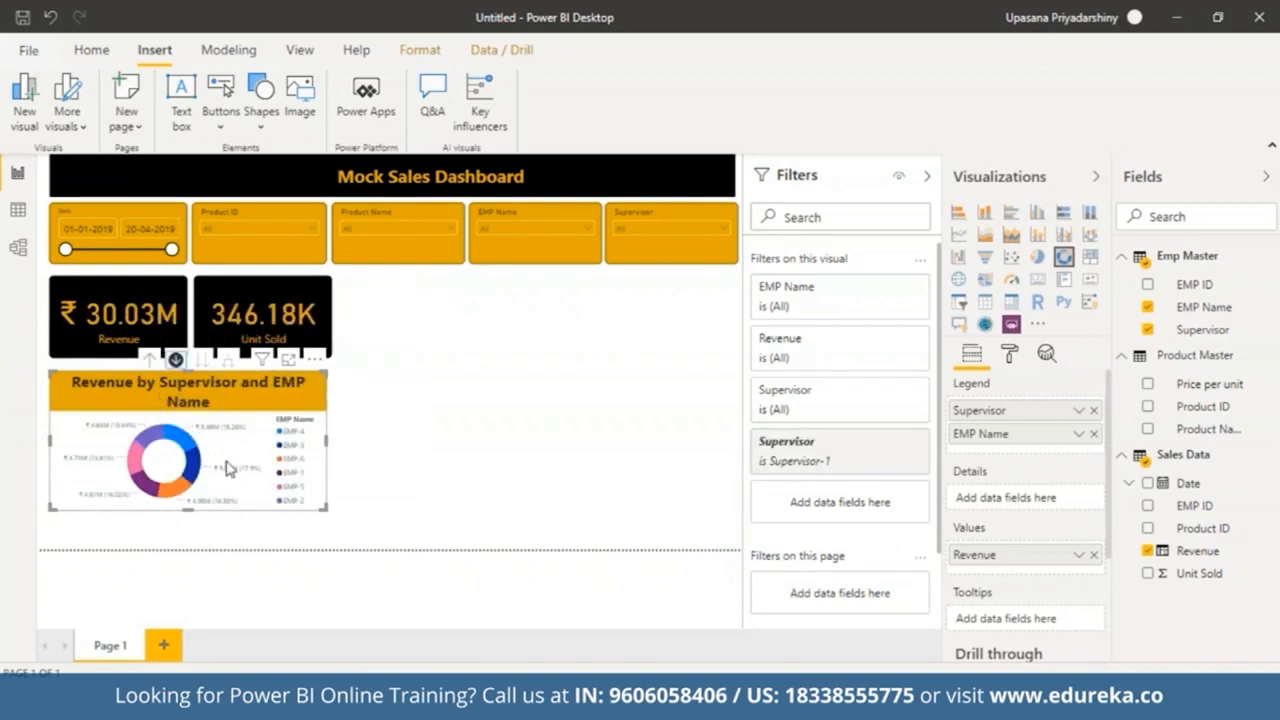
left_click(149, 360)
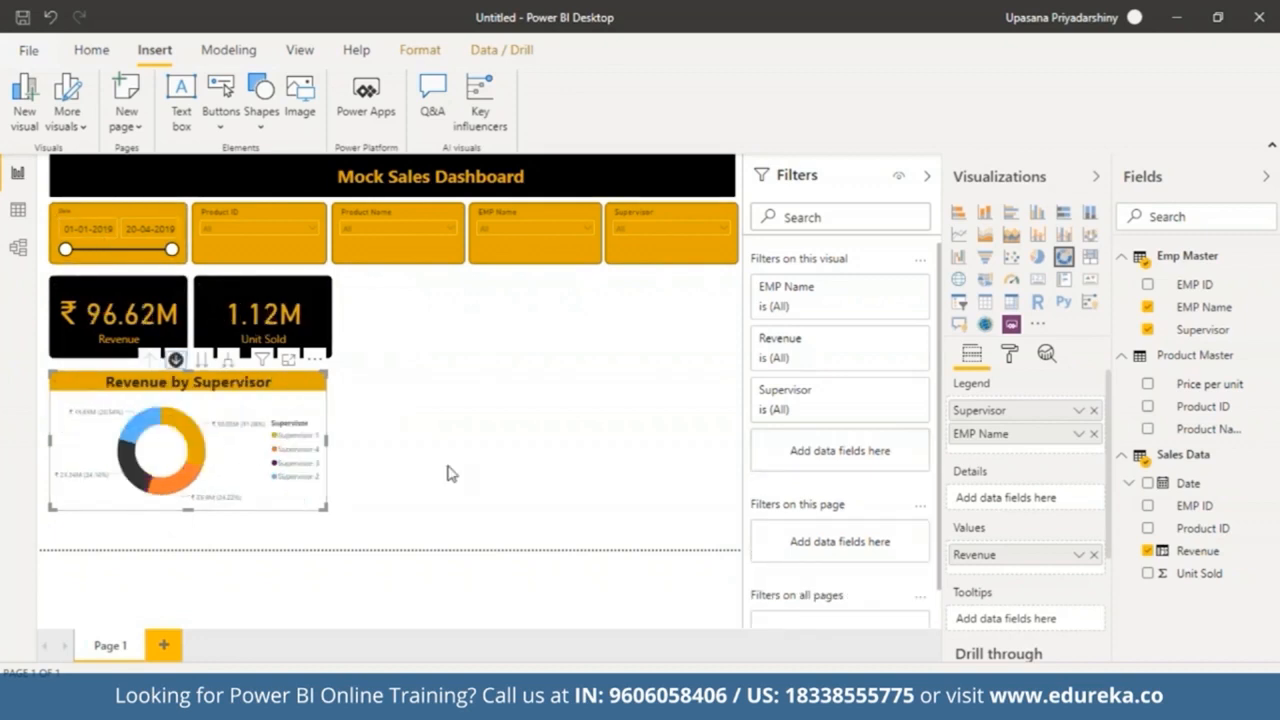
Step: Add an area chart beside the KPI cards and resize it to fill the space next to the cards
left_click(447, 473)
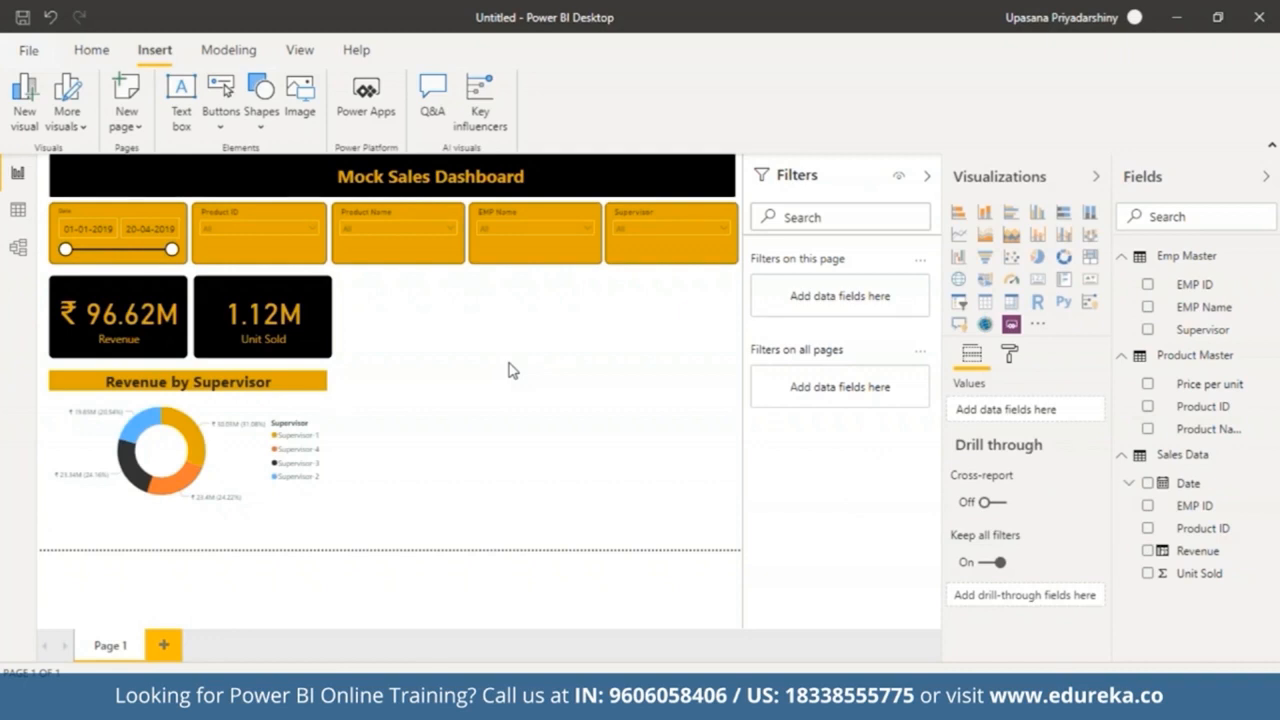
left_click(989, 240)
left_click_drag(414, 451, 420, 375)
left_click_drag(472, 418, 599, 430)
left_click_drag(468, 429, 466, 412)
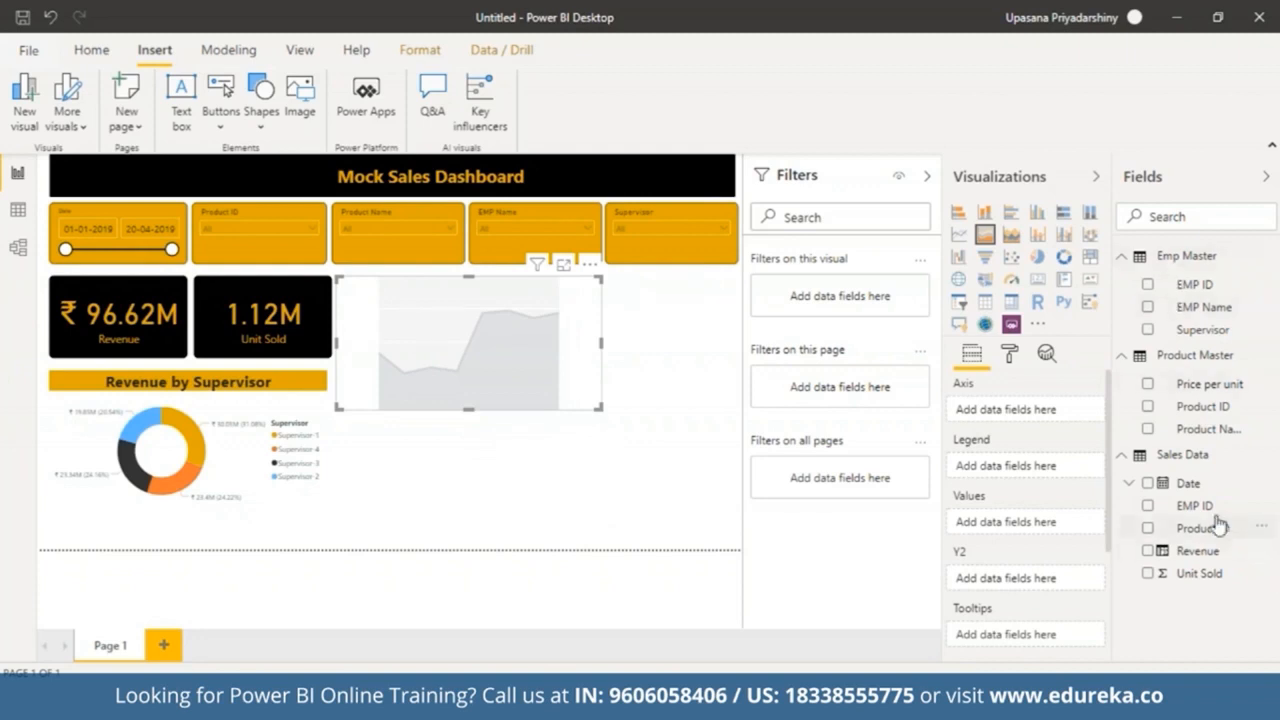
Step: Build the area chart with Sales Data Date (plain date, not hierarchy) on the axis and Revenue as values
left_click_drag(1205, 495, 1006, 409)
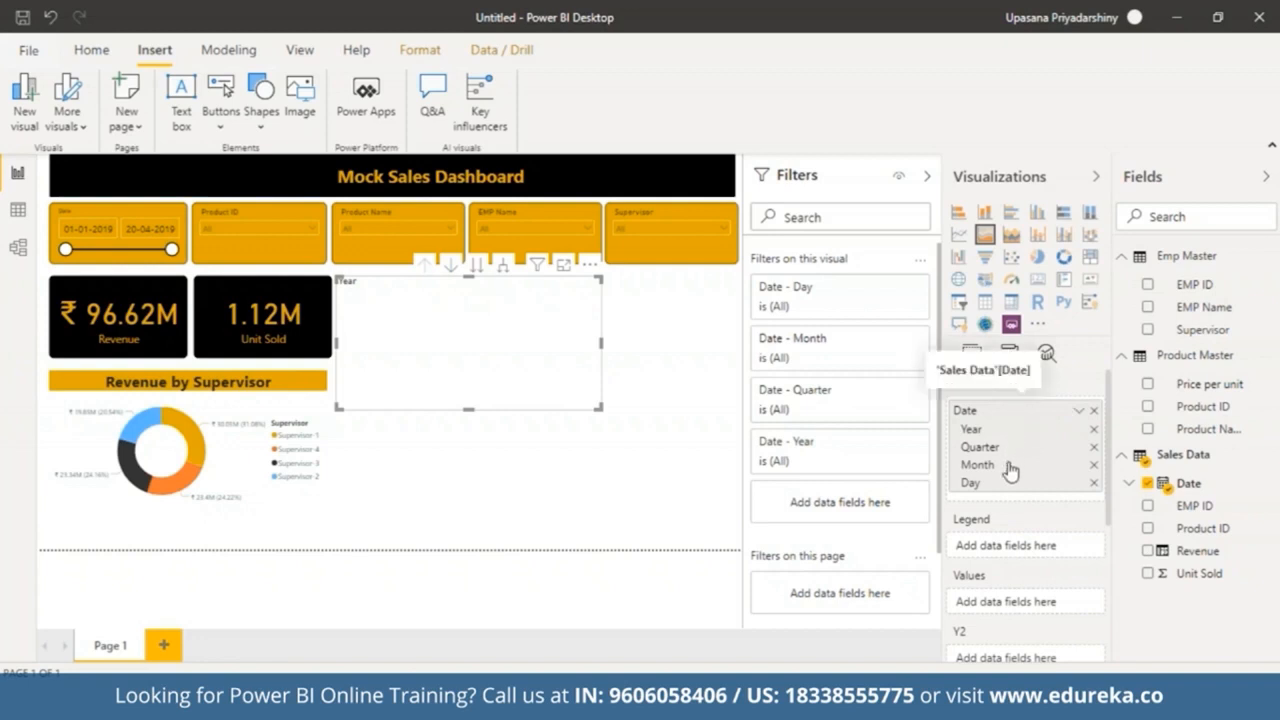
left_click(1076, 413)
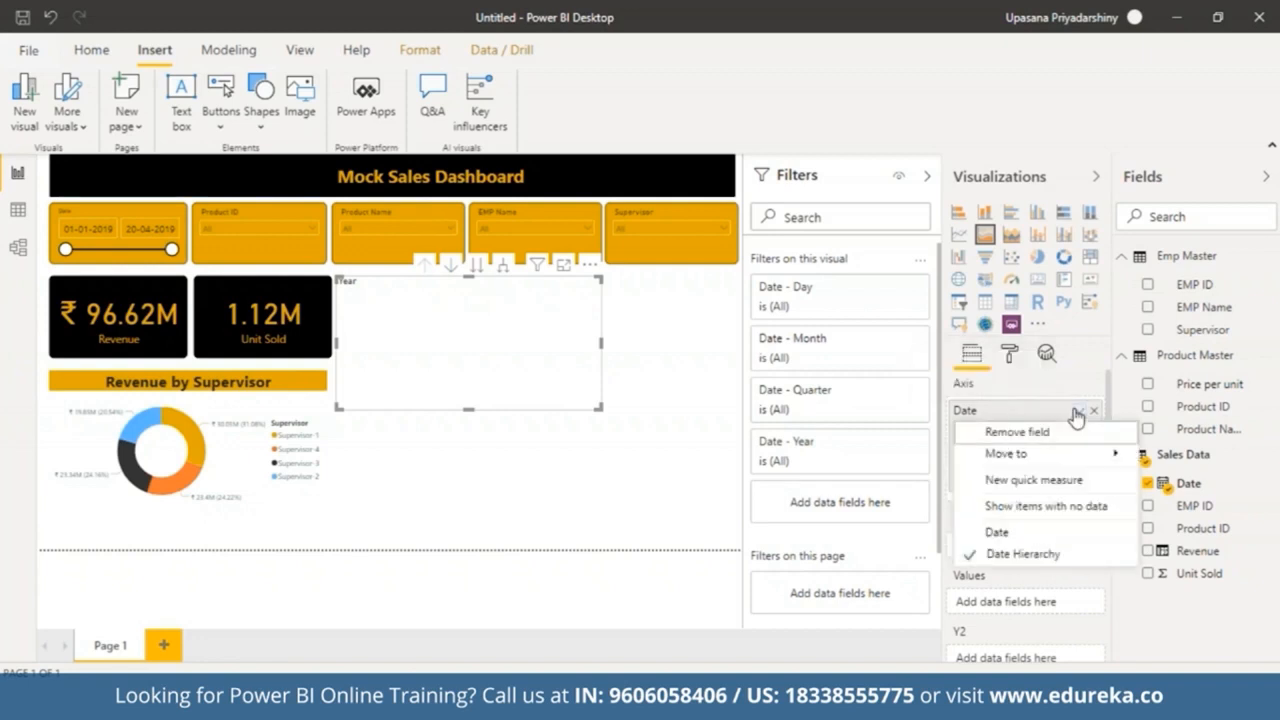
left_click(1062, 535)
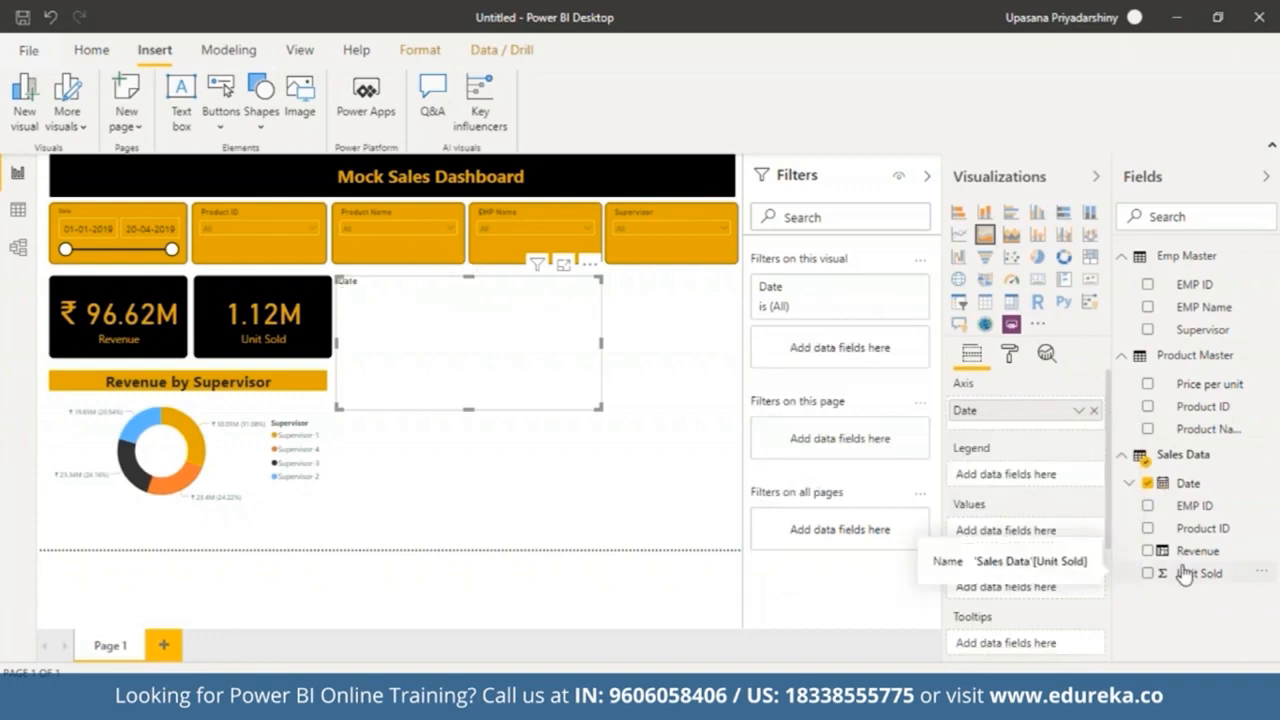
left_click_drag(1190, 557, 1000, 531)
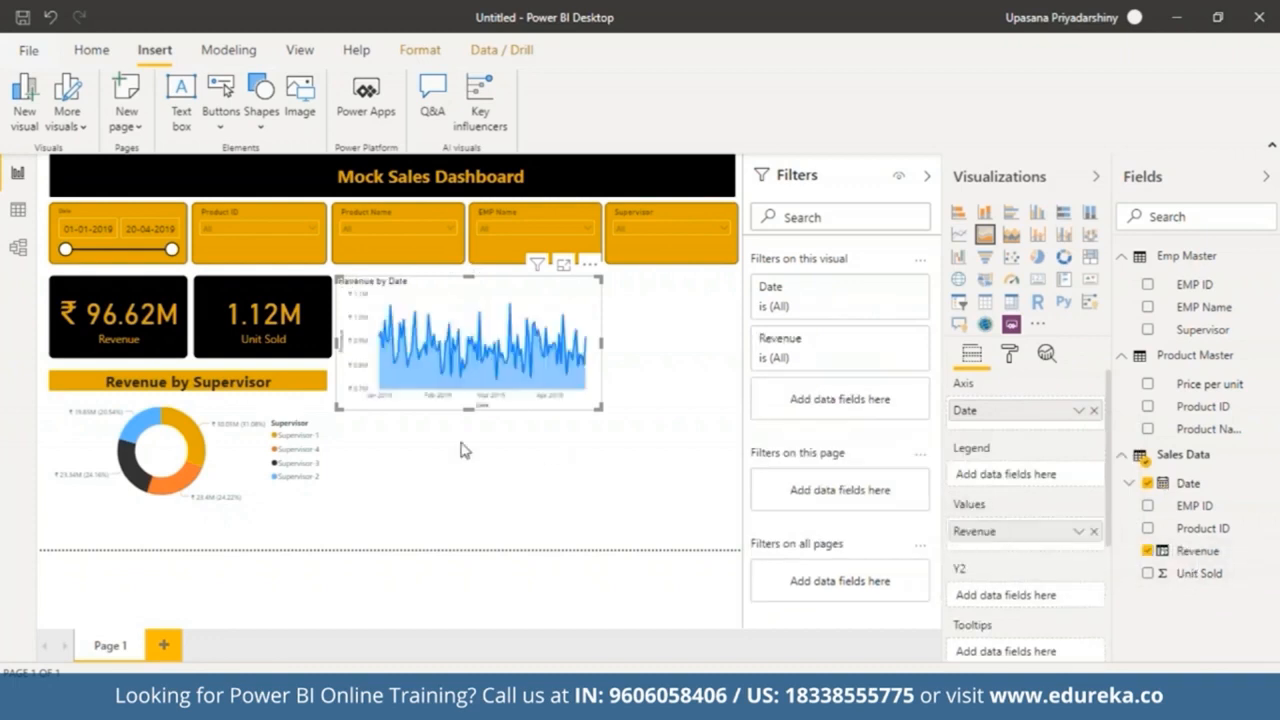
mouse_move(385, 362)
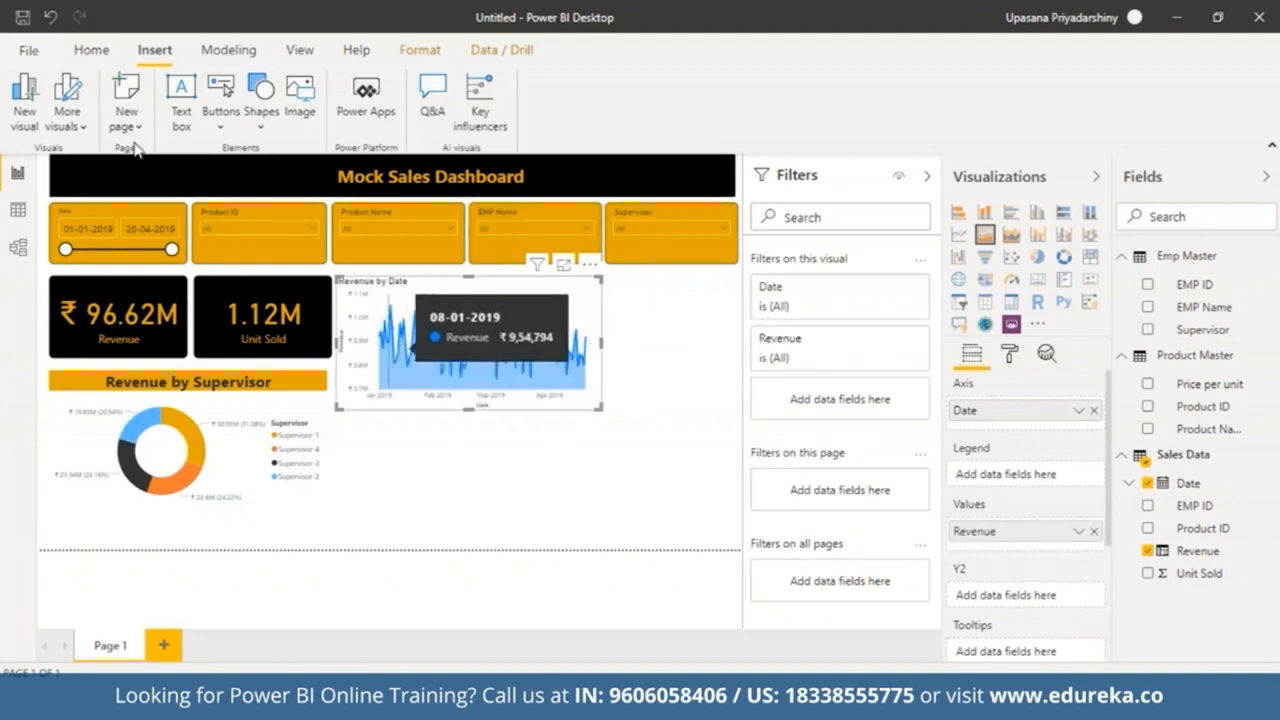
Step: Test the date slicer by narrowing the date range and then restoring it to the full range
left_click_drag(172, 249, 111, 250)
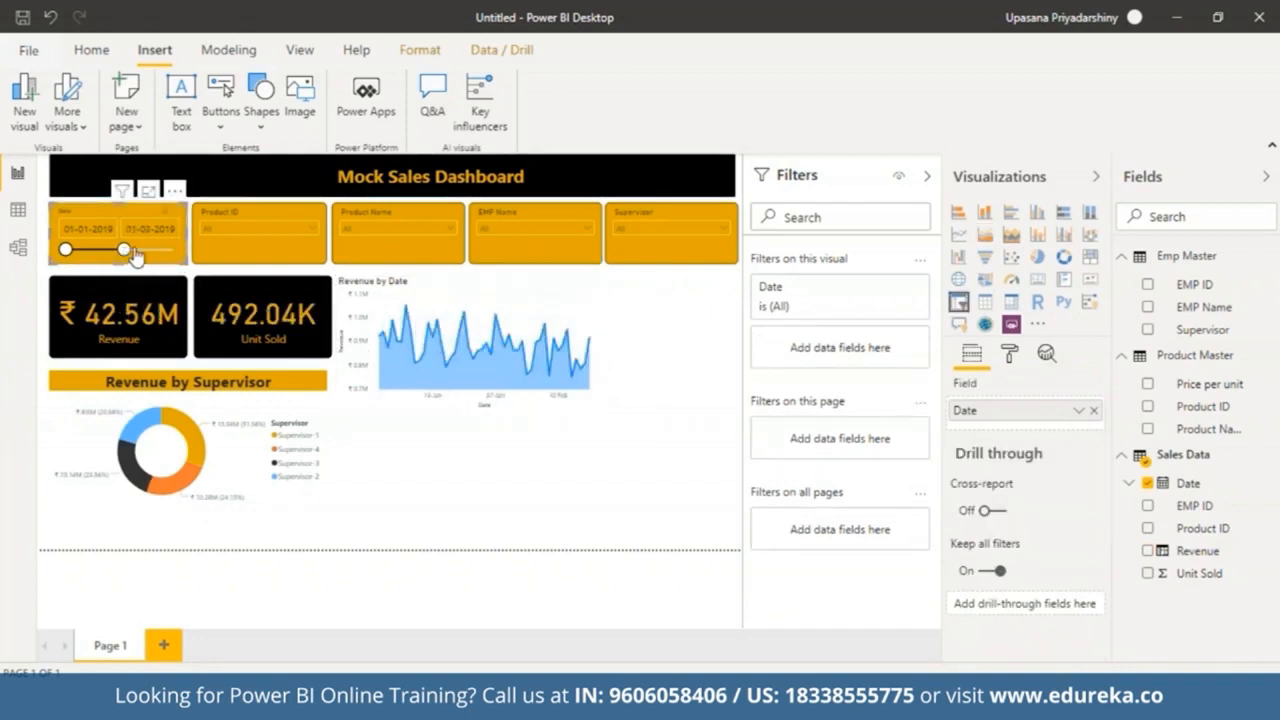
left_click_drag(111, 250, 172, 249)
Step: Set the area chart's Revenue data colour to gold
left_click(530, 380)
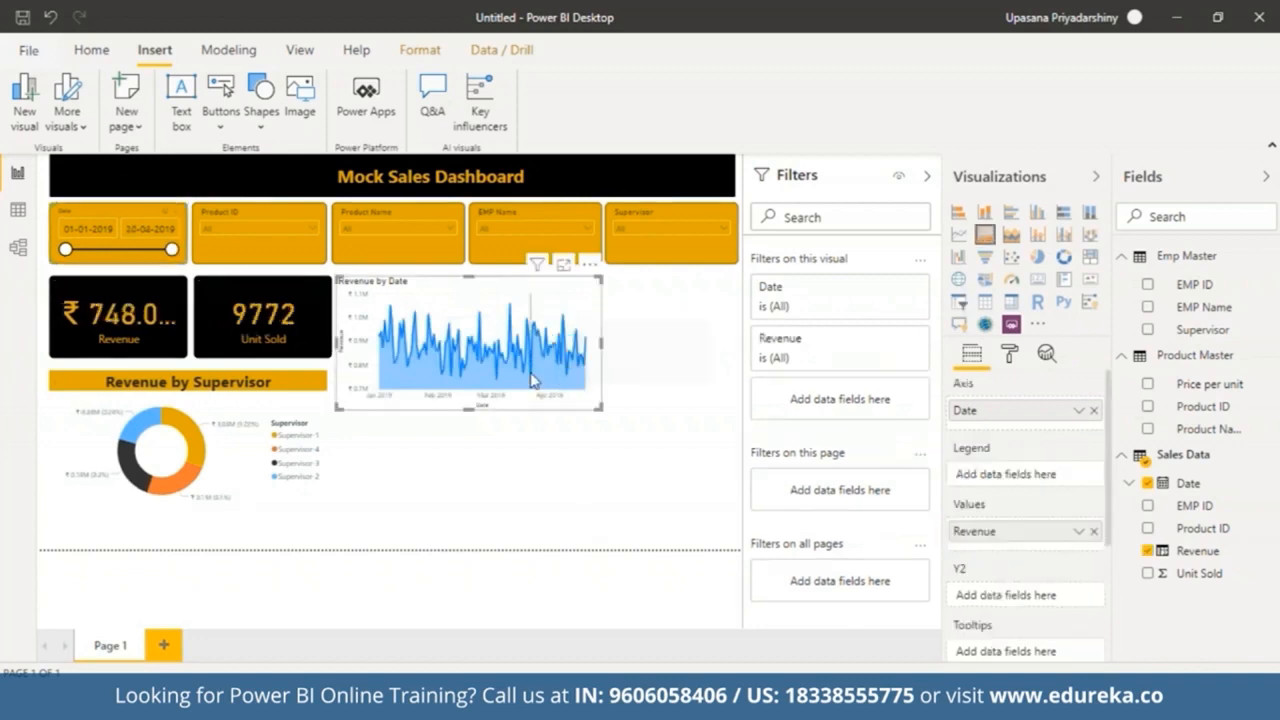
left_click(1014, 358)
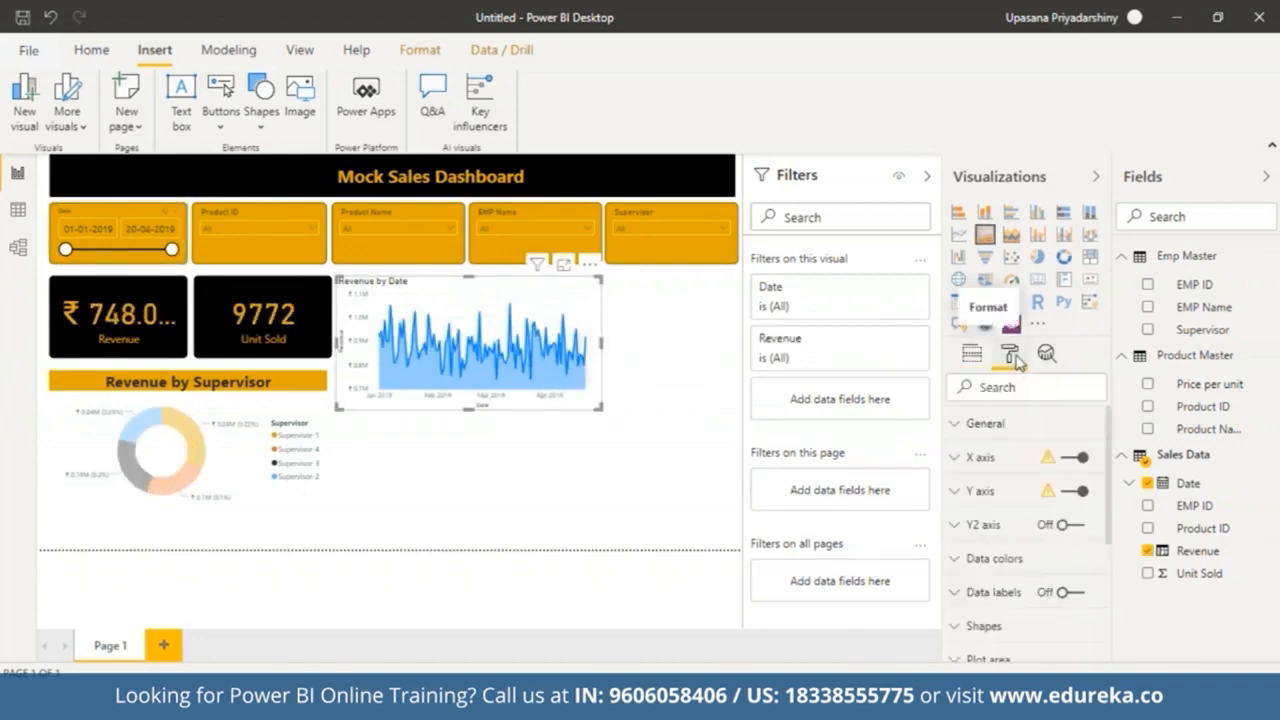
left_click(1027, 560)
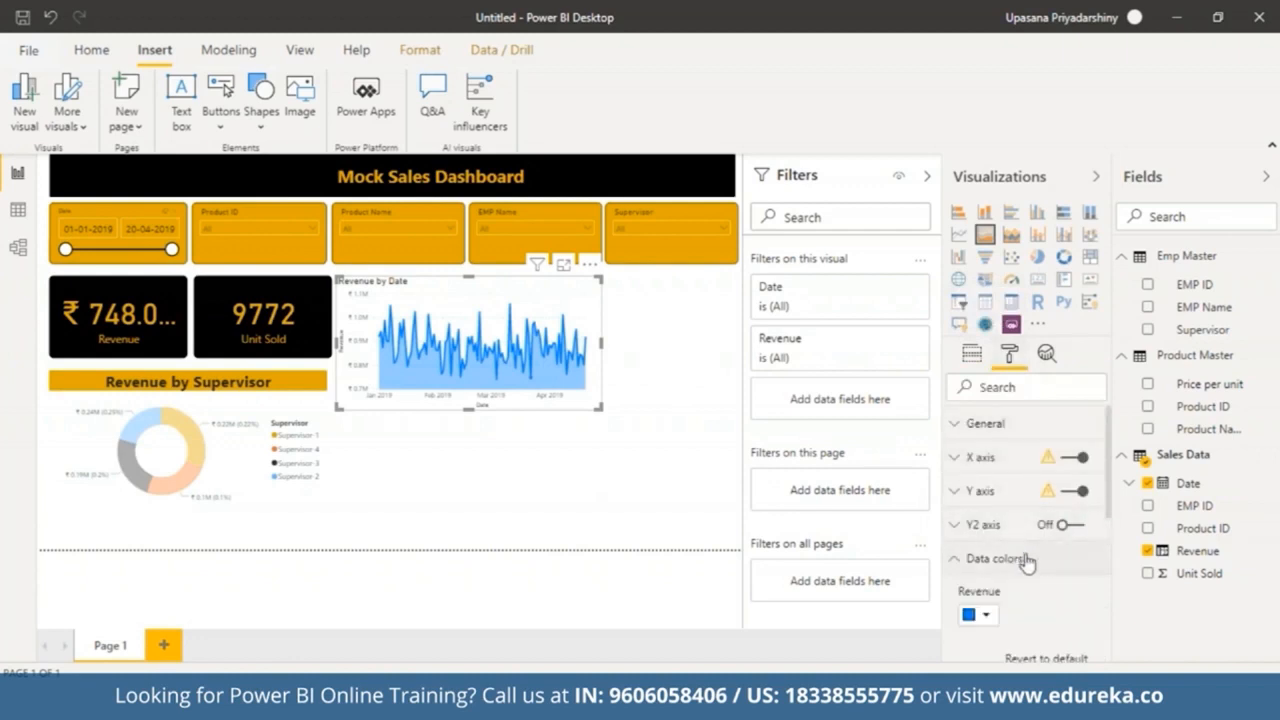
left_click(975, 615)
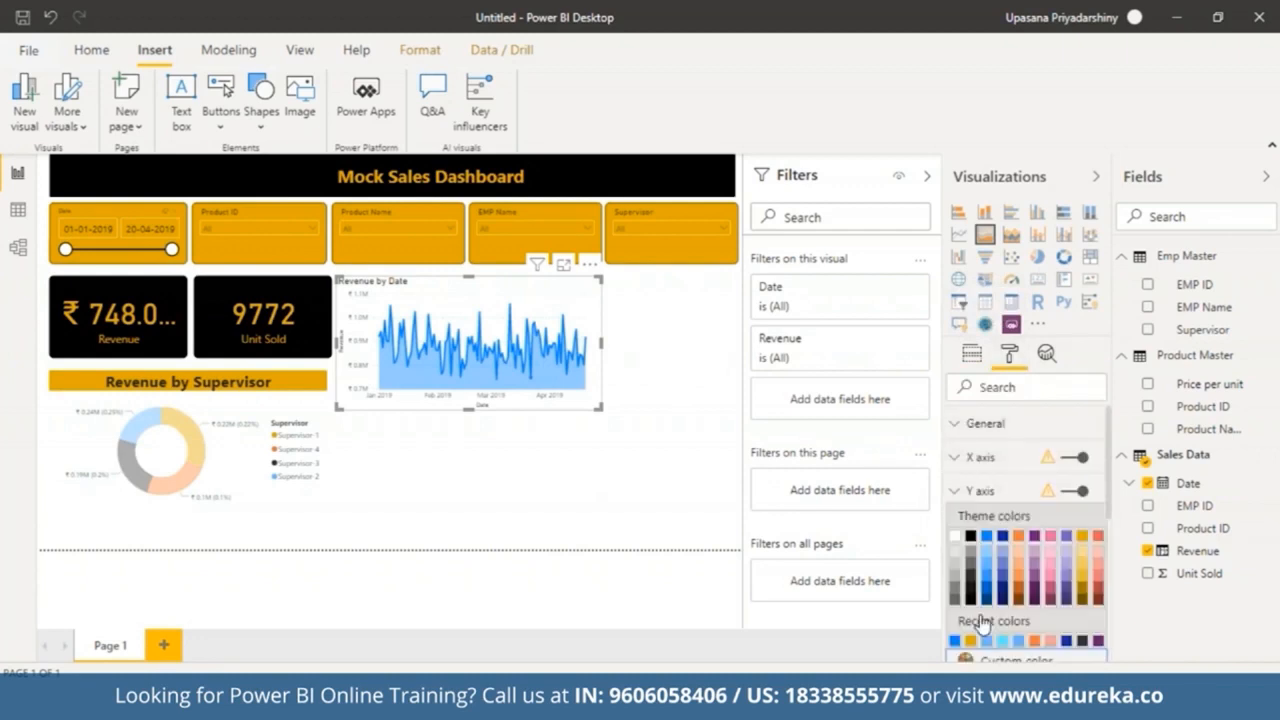
left_click(1083, 540)
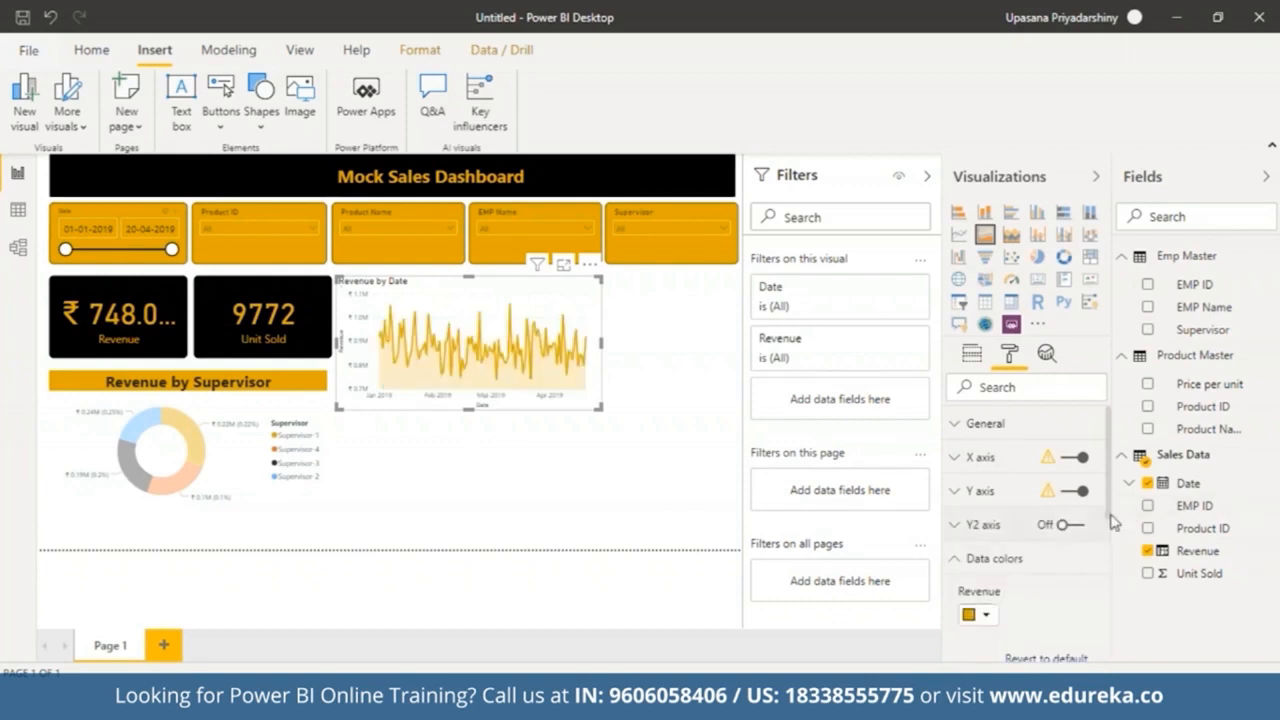
Step: Turn on data labels for the area chart and set their colour to black
left_click_drag(1113, 520, 1128, 627)
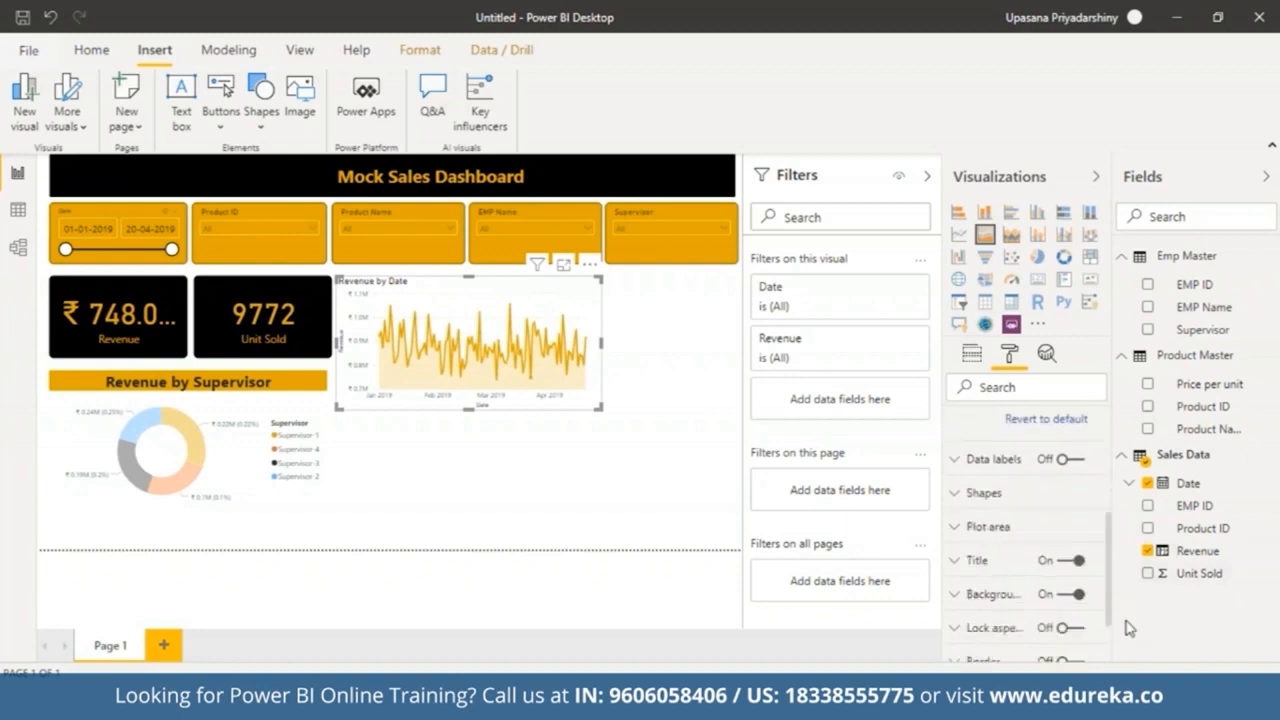
left_click(1065, 462)
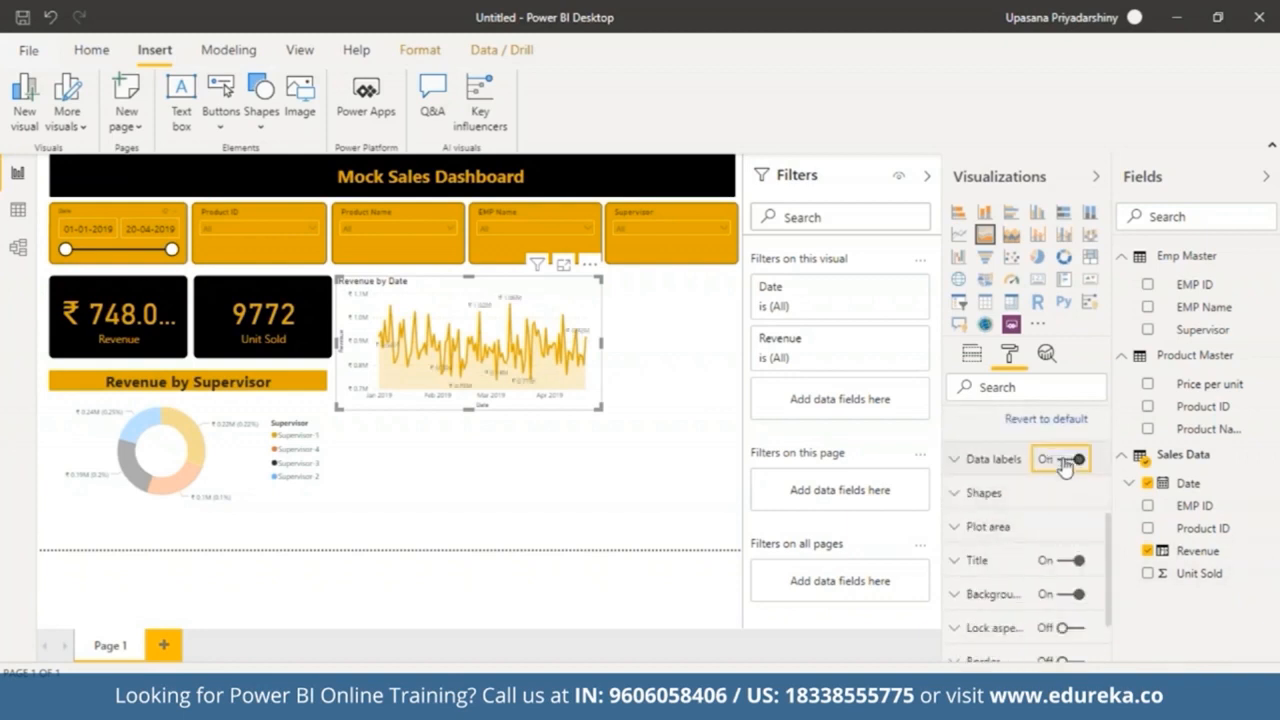
left_click(957, 462)
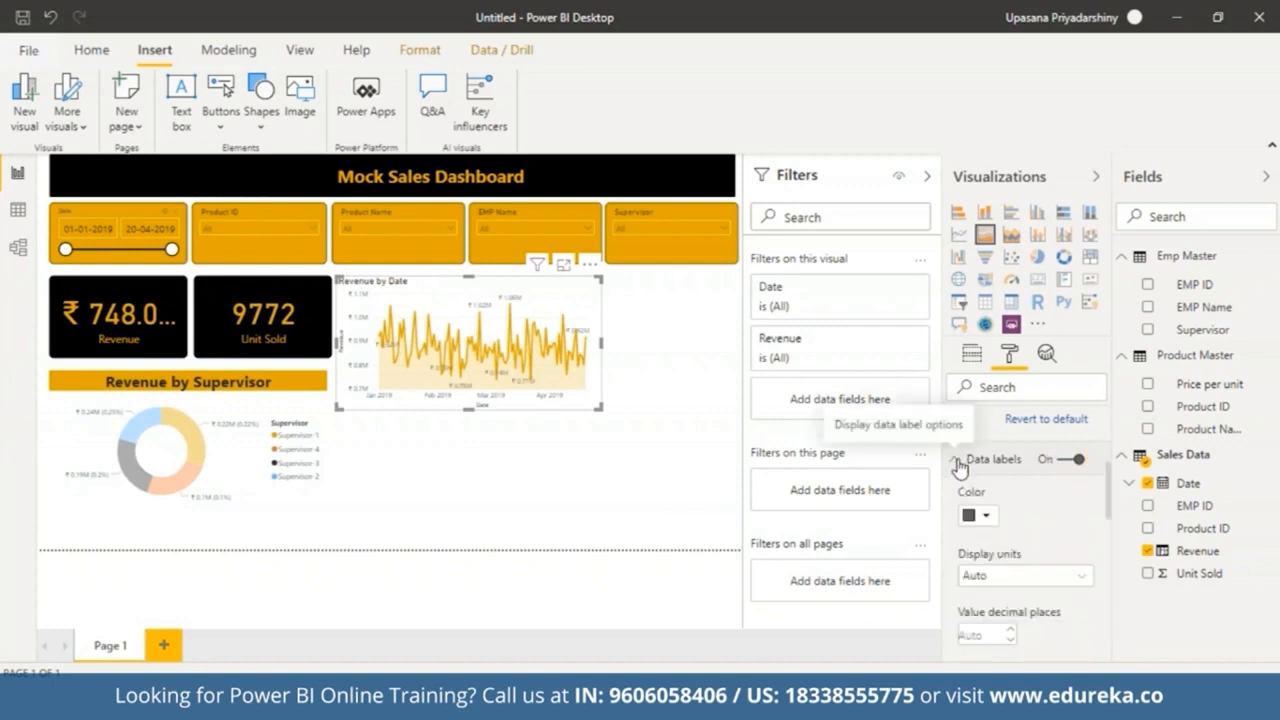
left_click(985, 516)
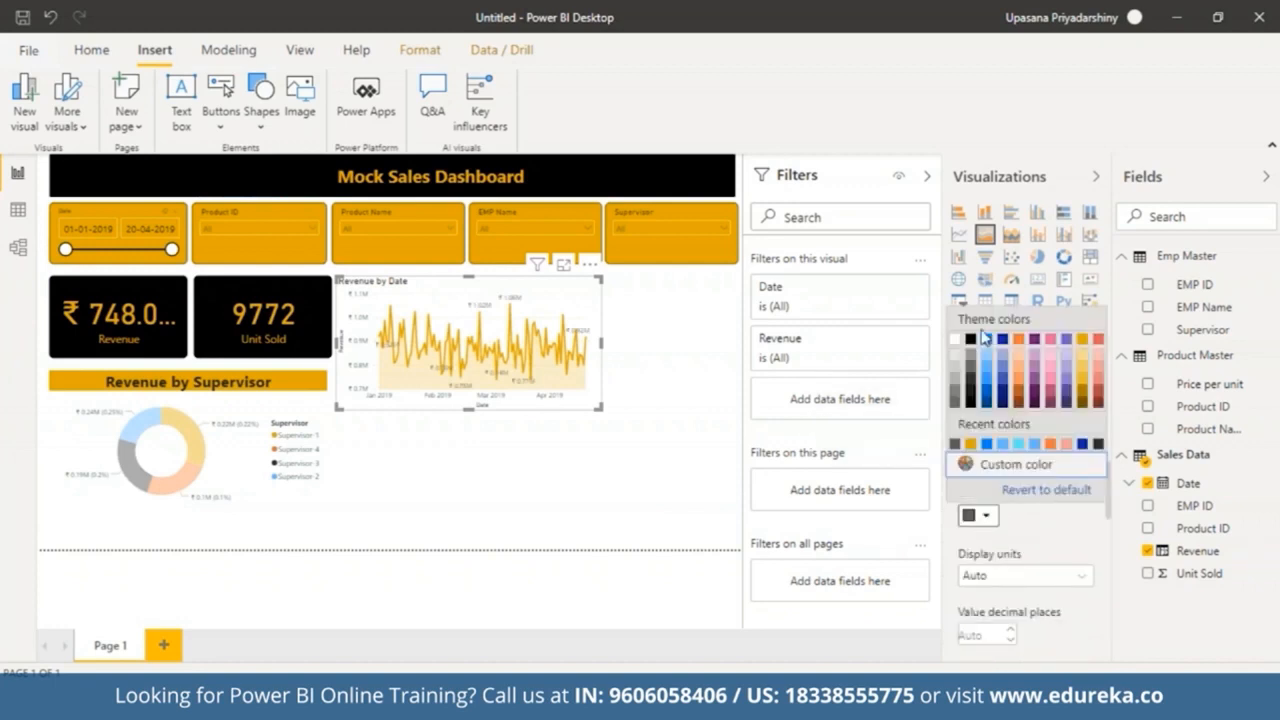
left_click(972, 339)
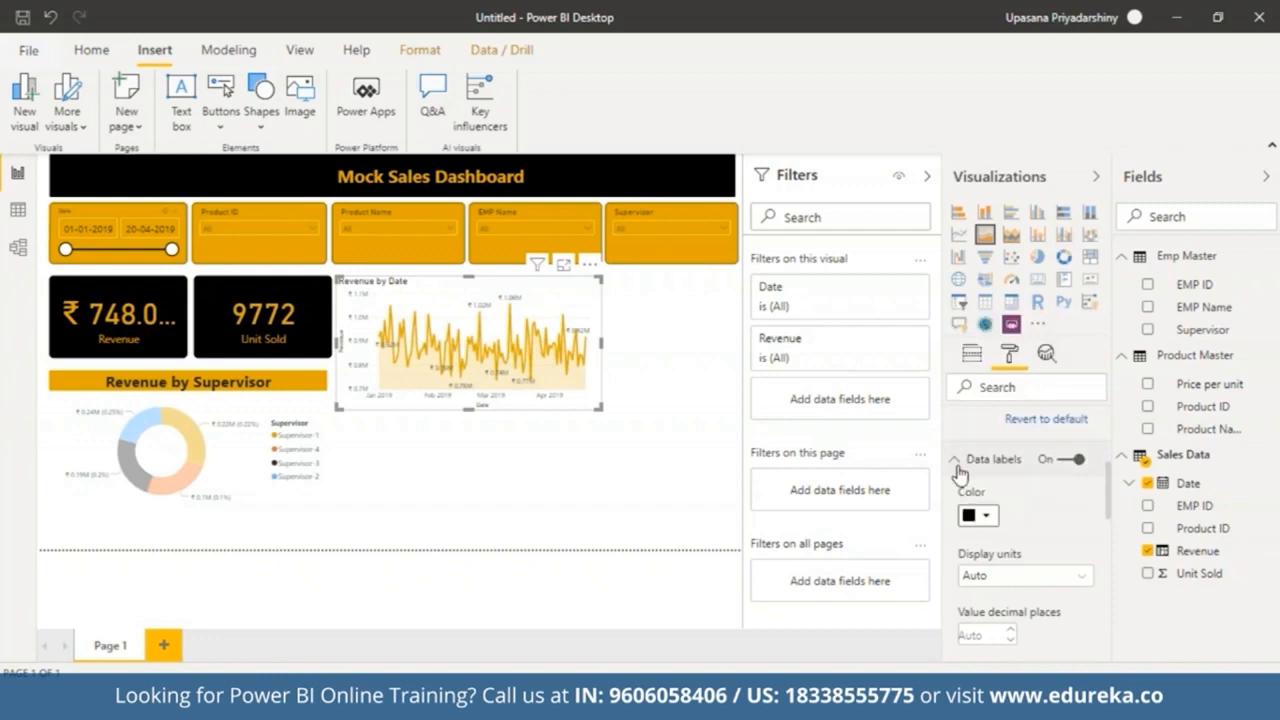
Step: Centre the alignment of the area chart's title
scroll(970, 490, "down", 3)
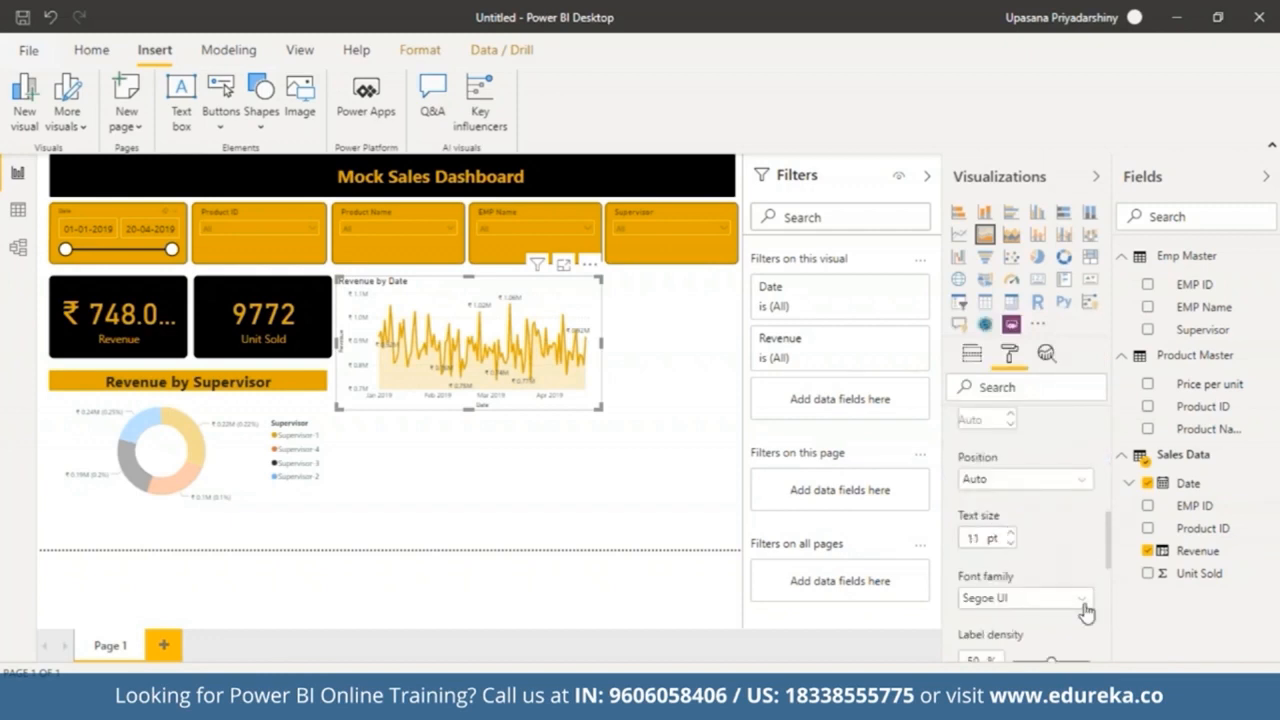
scroll(1100, 450, "up", 5)
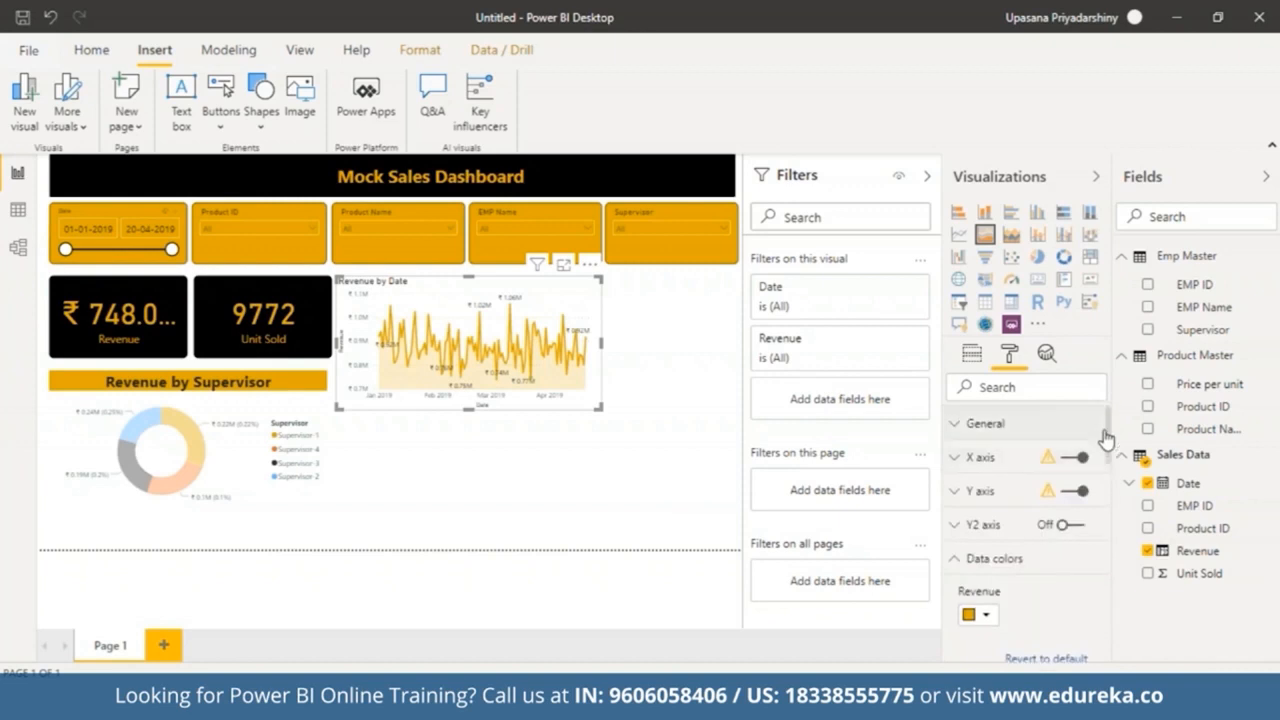
left_click(986, 423)
left_click_drag(1109, 443, 1146, 649)
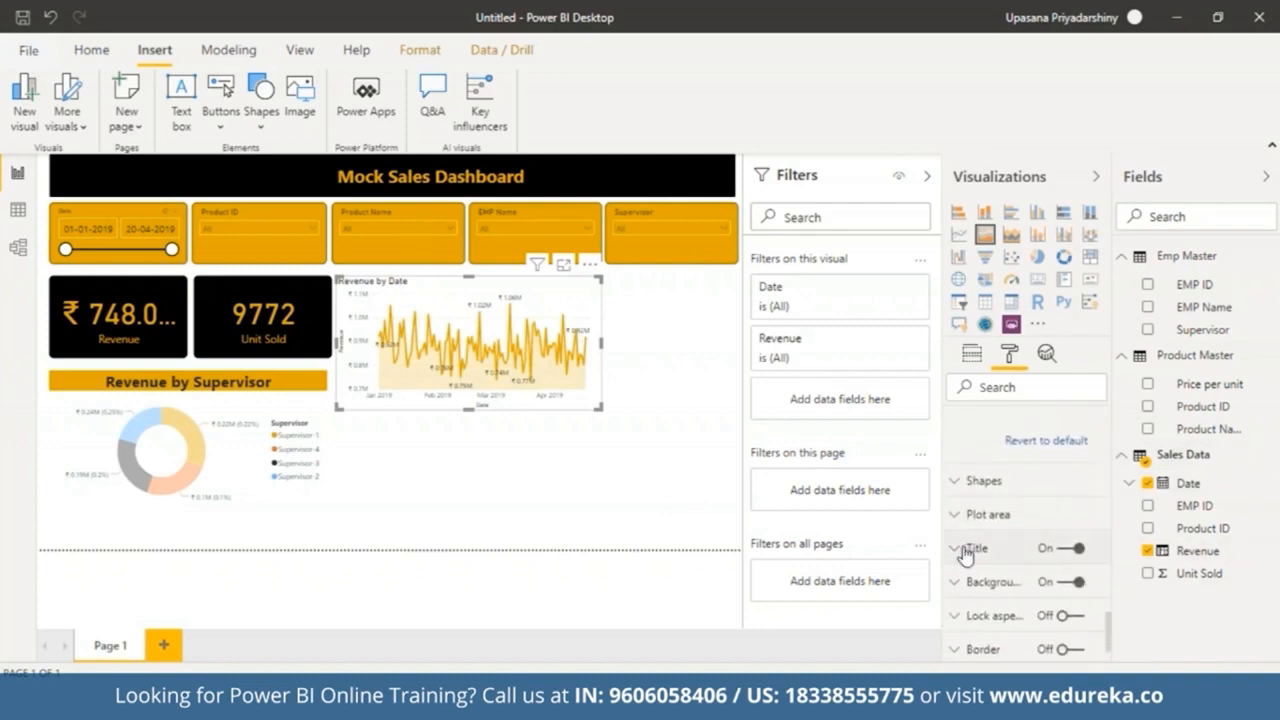
left_click(965, 550)
left_click_drag(1112, 585, 1112, 607)
left_click(980, 529)
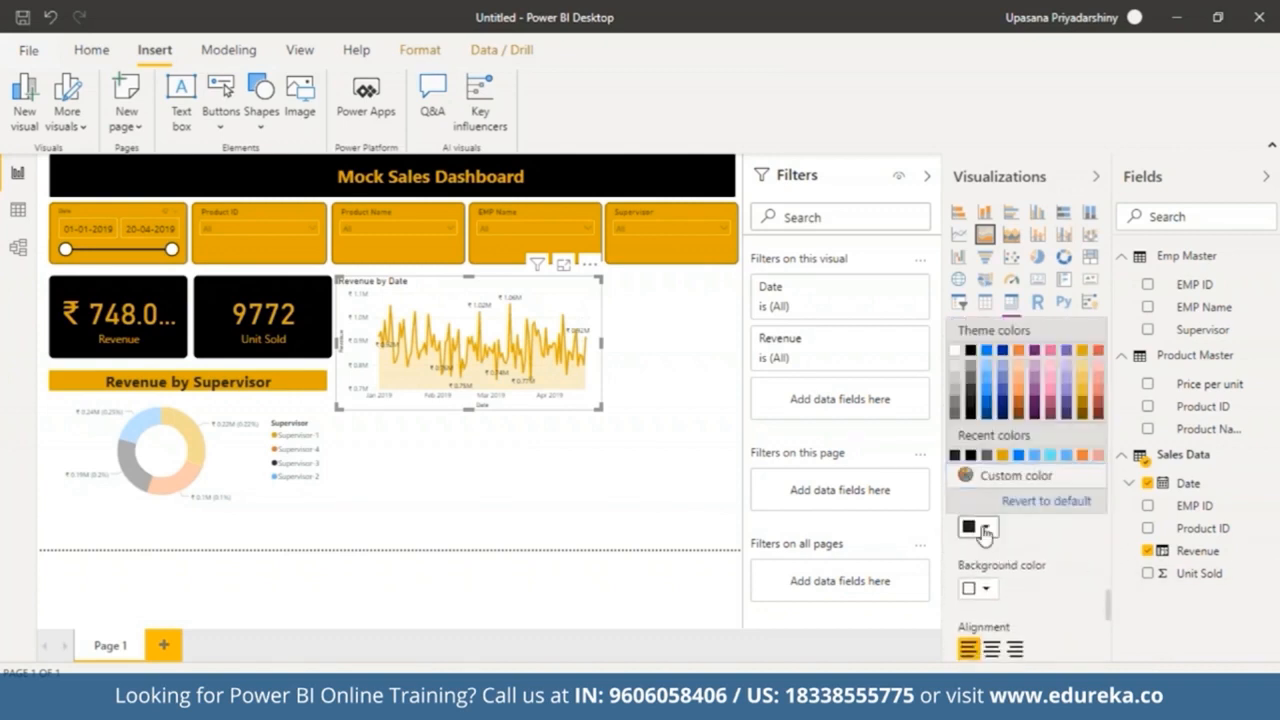
left_click(980, 529)
left_click(993, 650)
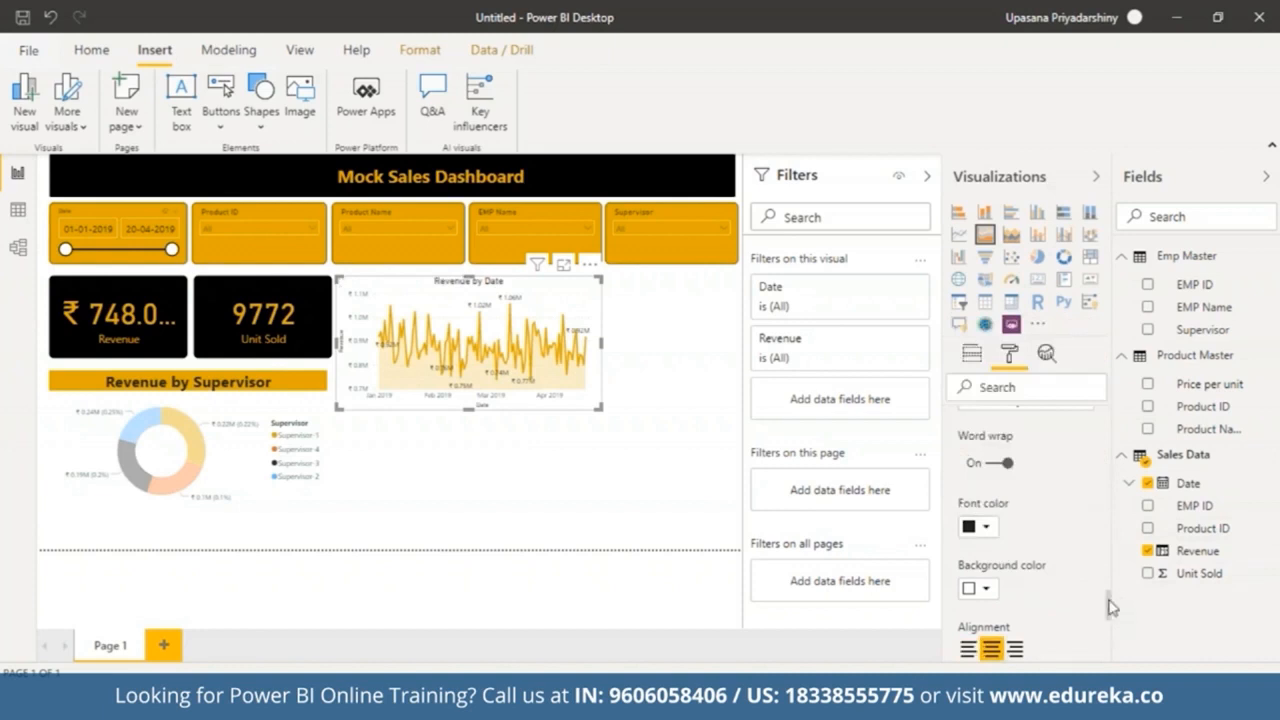
Step: Give the area chart title a black background and a gold font colour
left_click(988, 592)
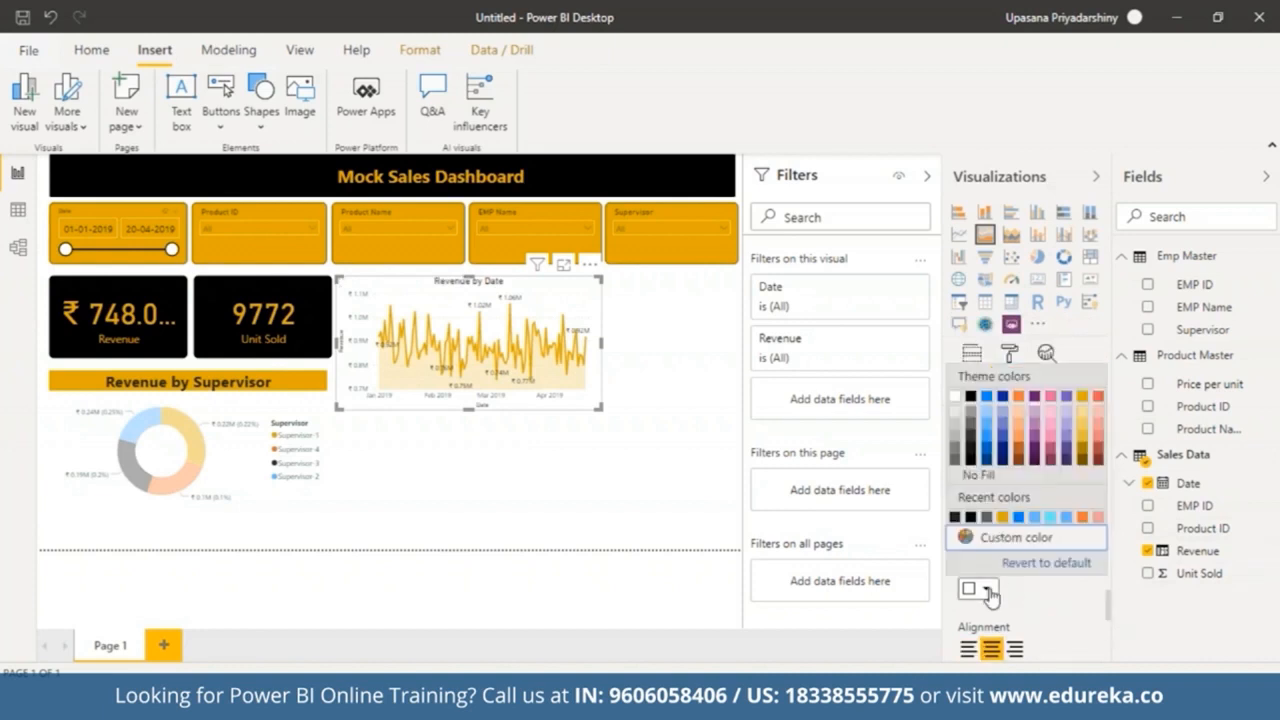
left_click(1084, 398)
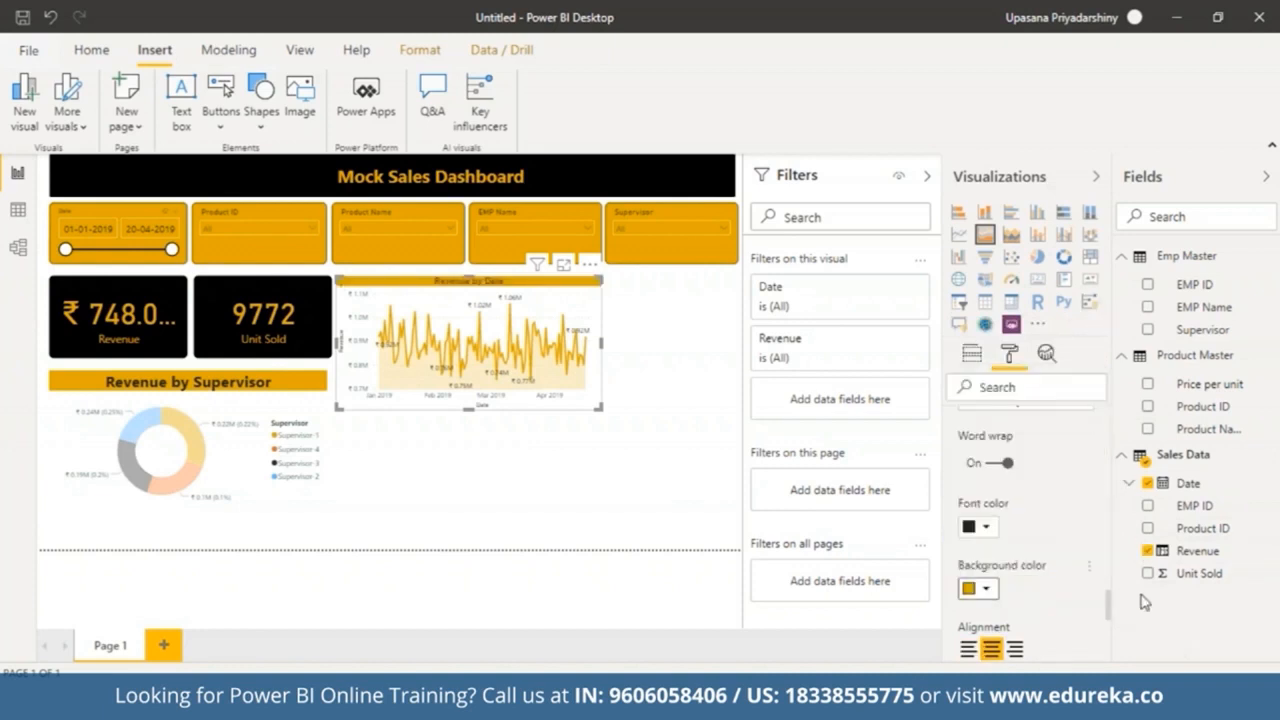
left_click(986, 592)
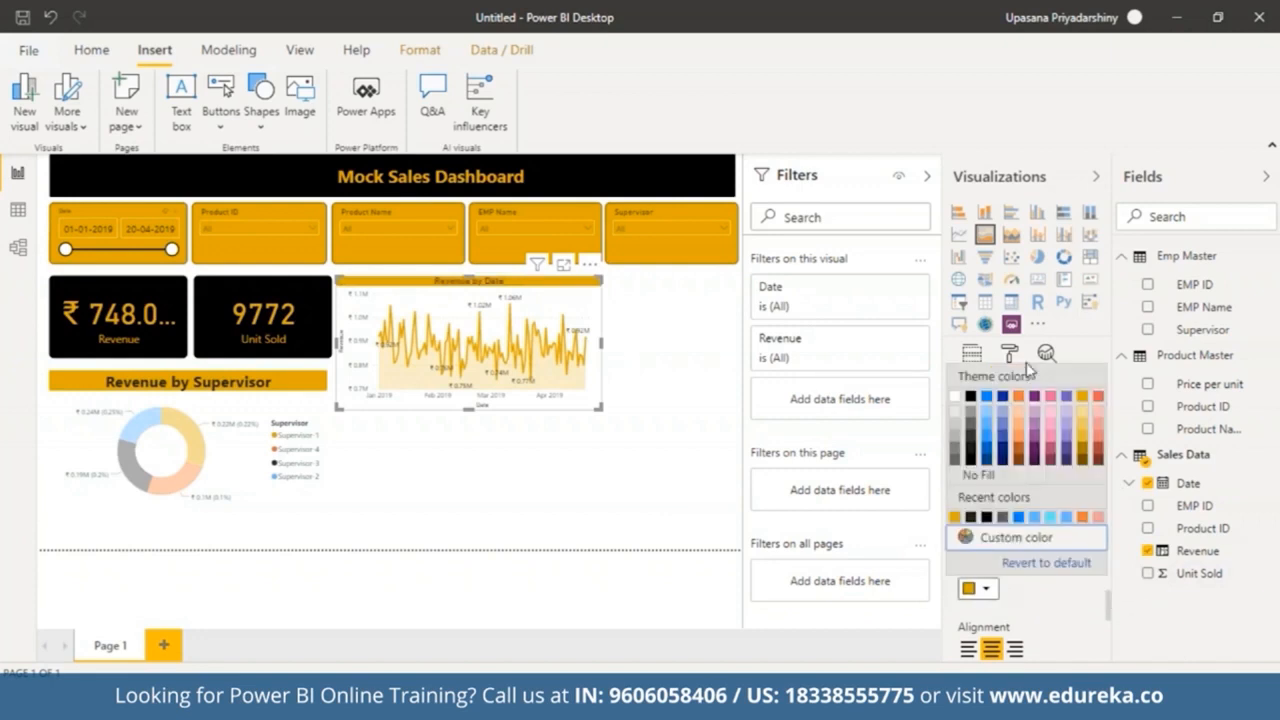
left_click(971, 398)
left_click(985, 527)
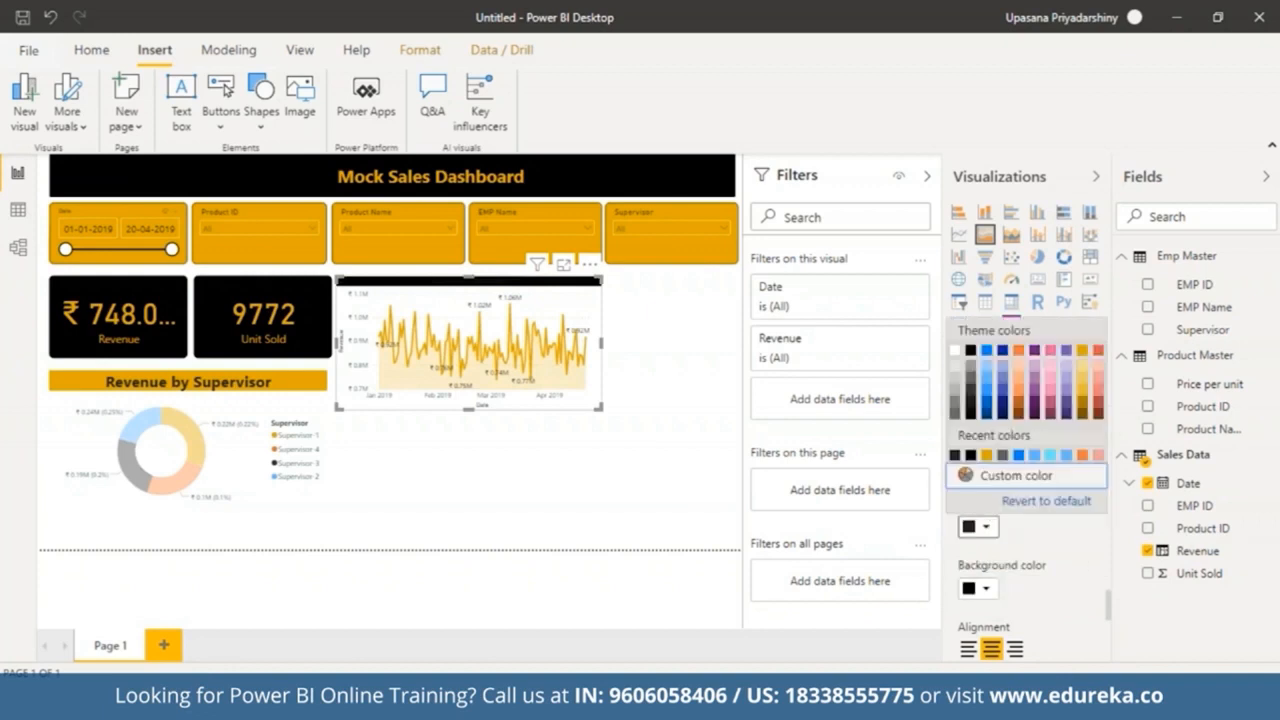
left_click(1082, 352)
Step: Set the area chart title's text size to 21 pt
scroll(1108, 608, "down", 5)
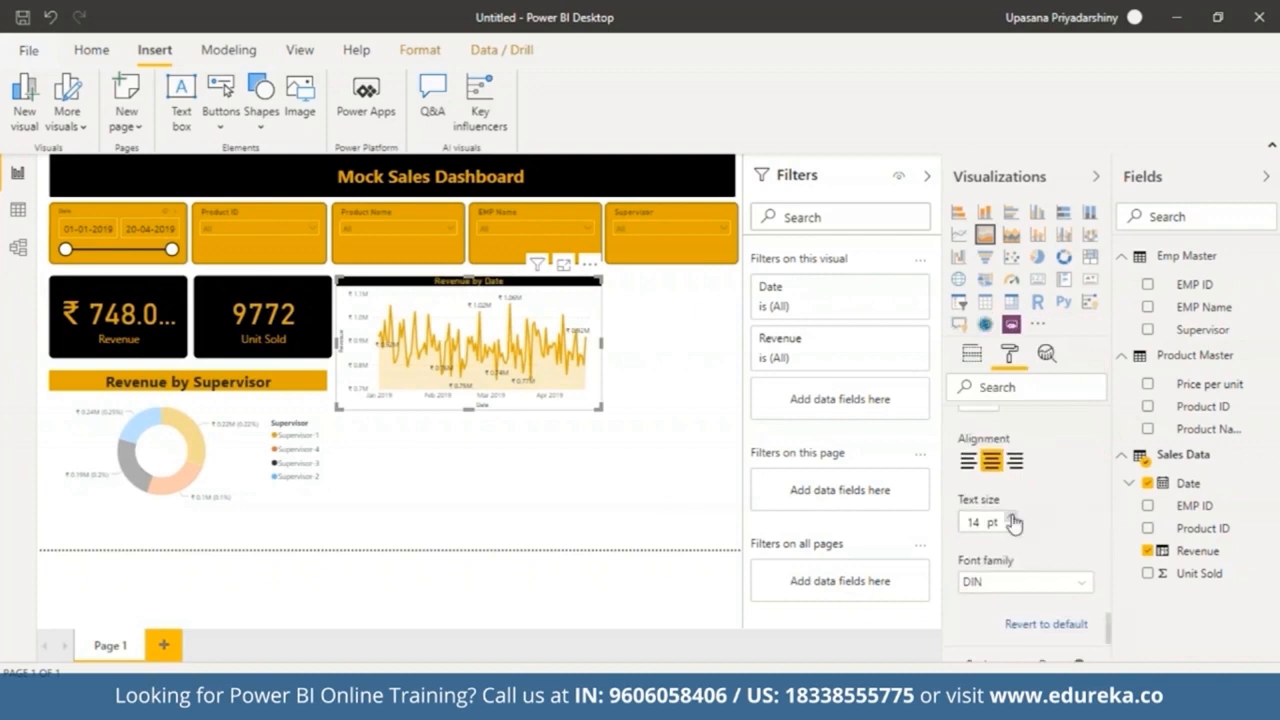
left_click(1011, 517)
left_click(1011, 517)
left_click(1011, 517)
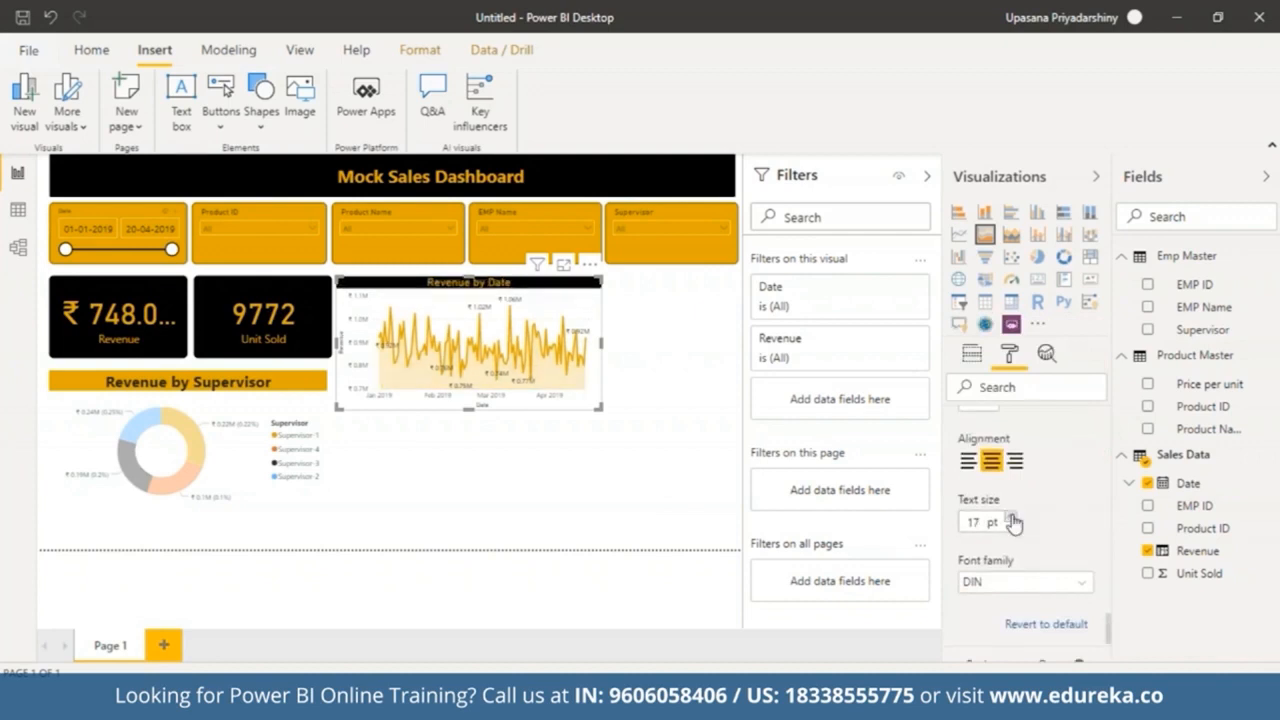
left_click(1011, 517)
left_click(1011, 517)
left_click(1011, 517)
left_click(1011, 517)
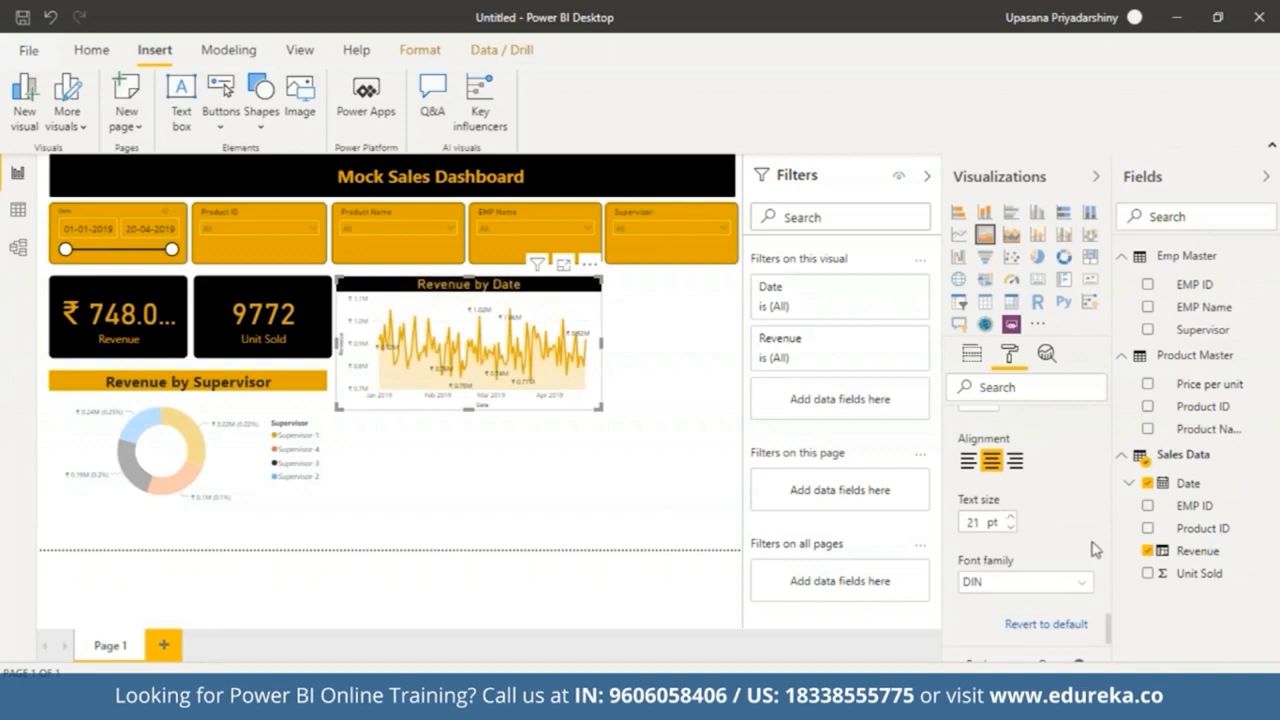
Step: Set the area chart title's font family to Segoe (Bold)
left_click(1081, 585)
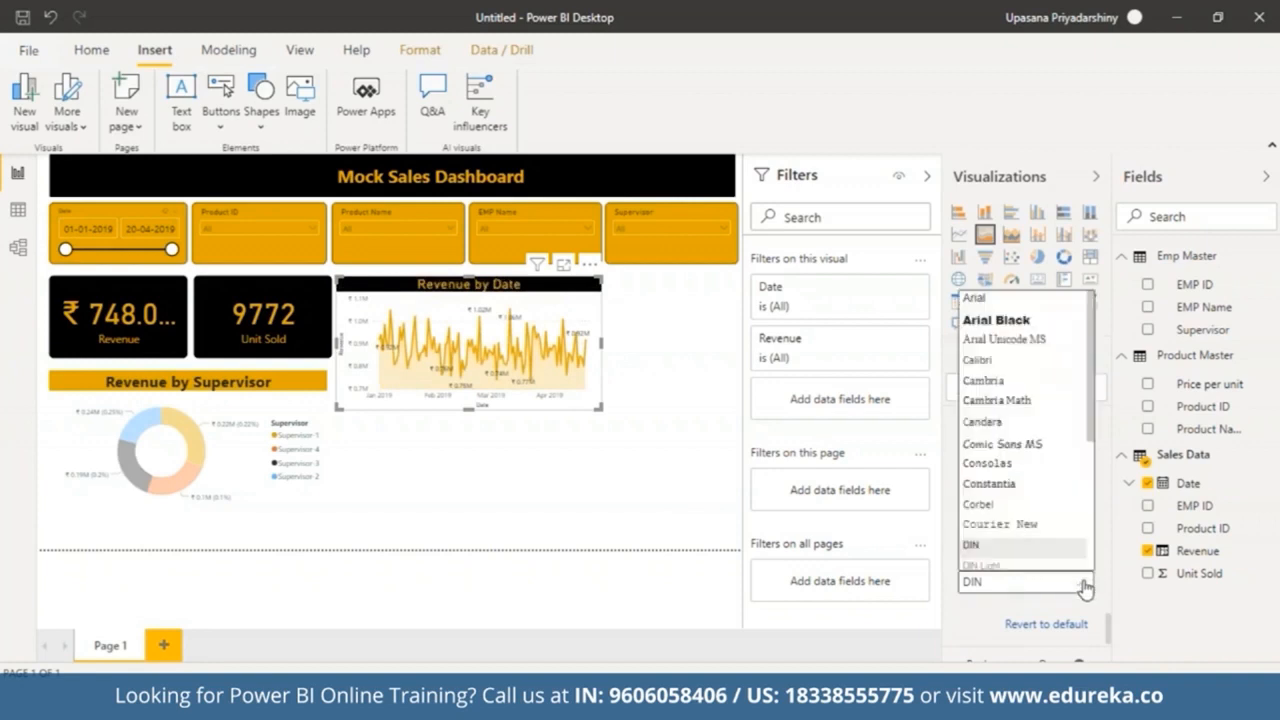
scroll(1014, 340, "down", 3)
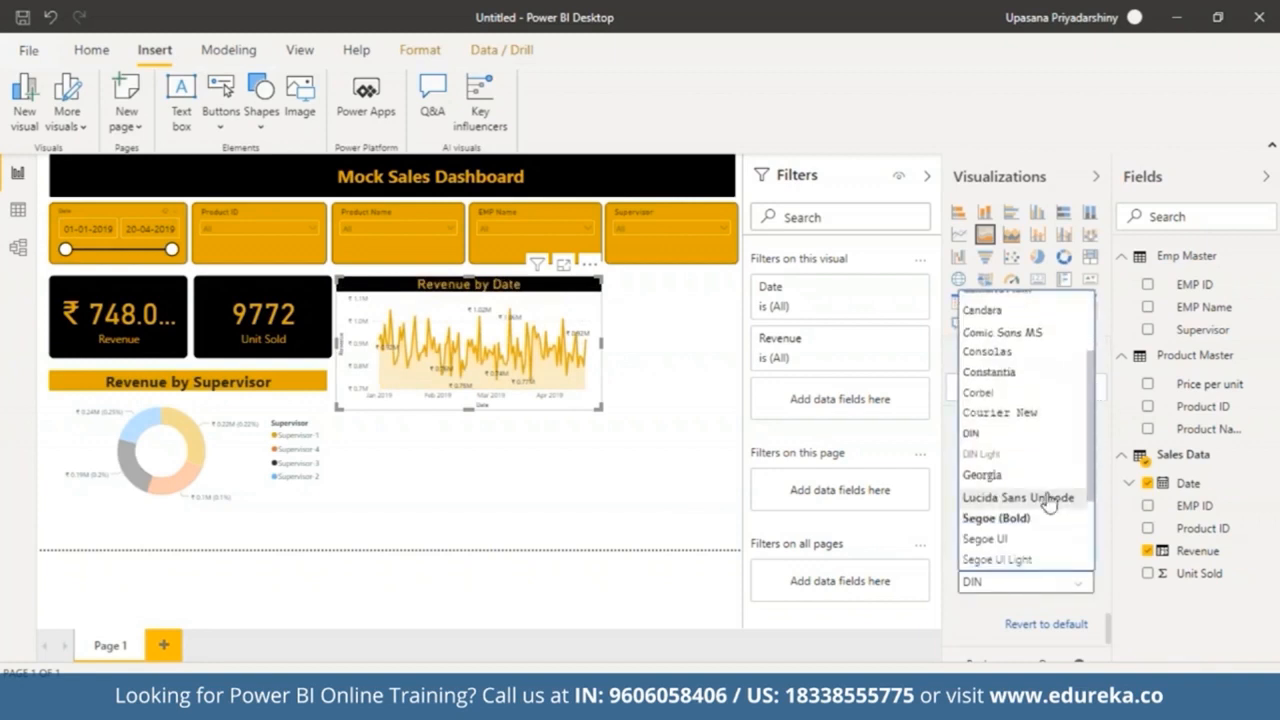
left_click(1026, 522)
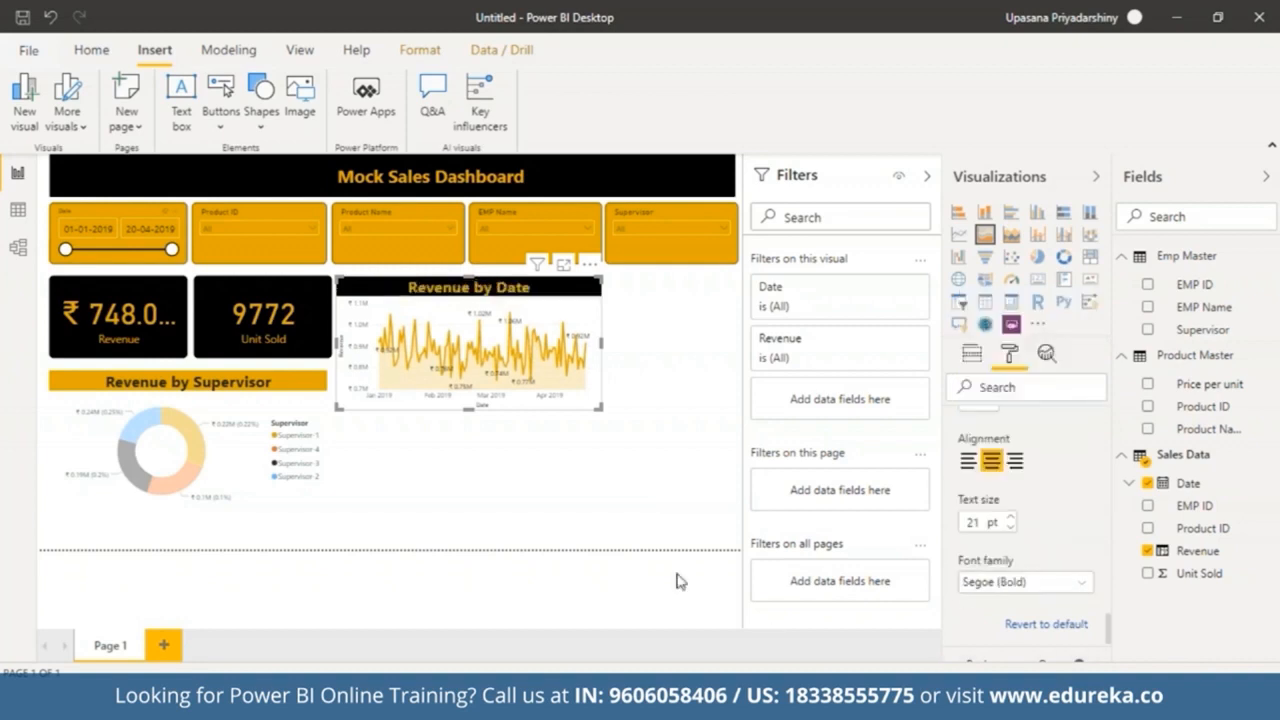
Step: Clear the chart selection on the dashboard and hover over the area chart to check its tooltips
left_click(443, 497)
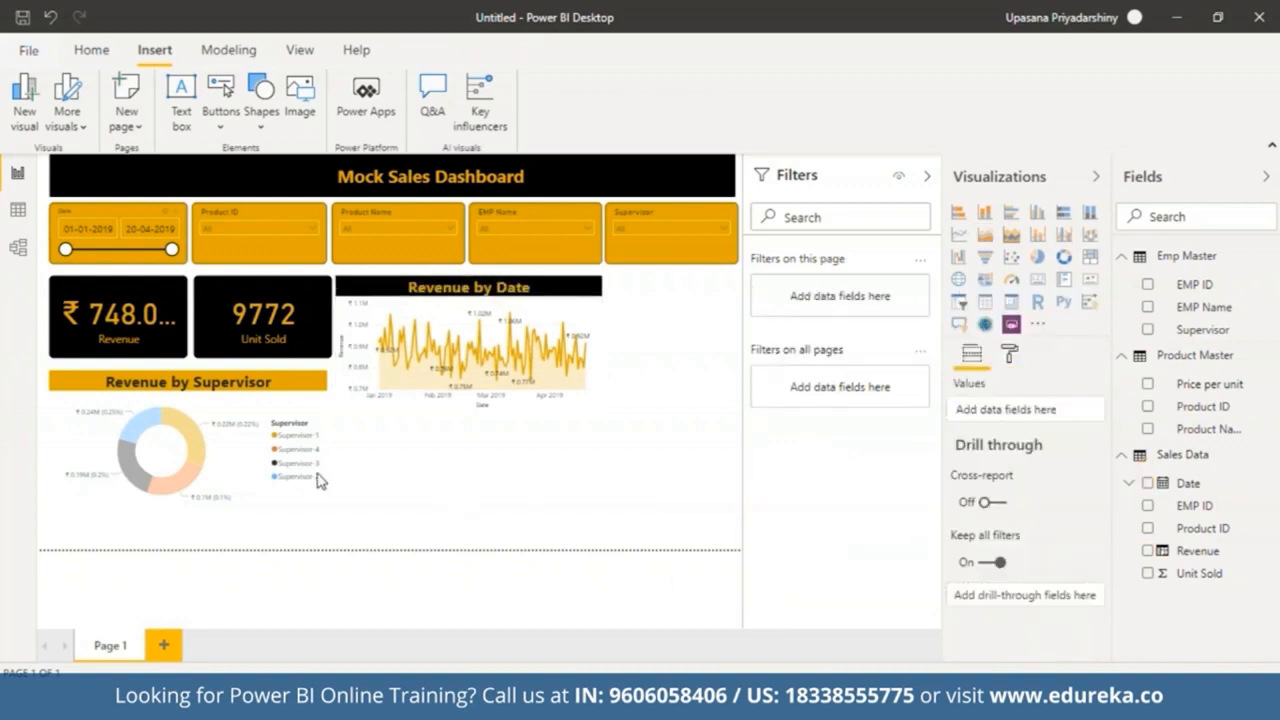
left_click(229, 465)
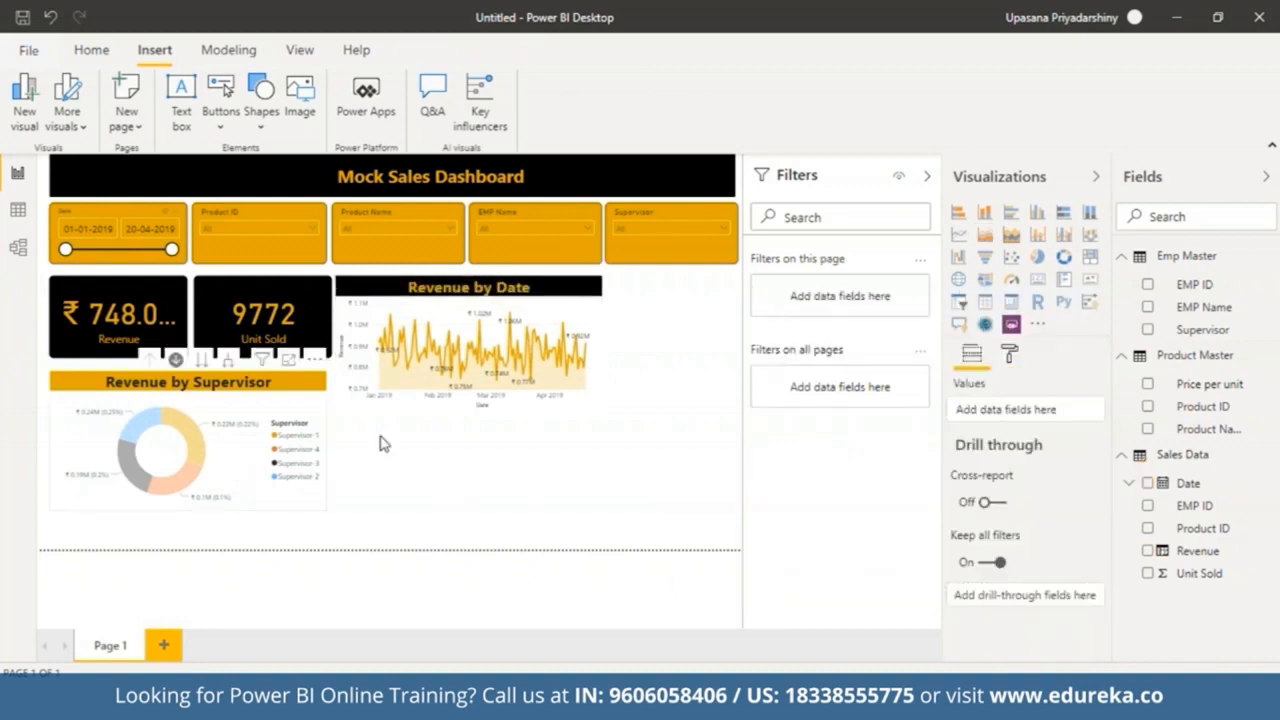
left_click(455, 478)
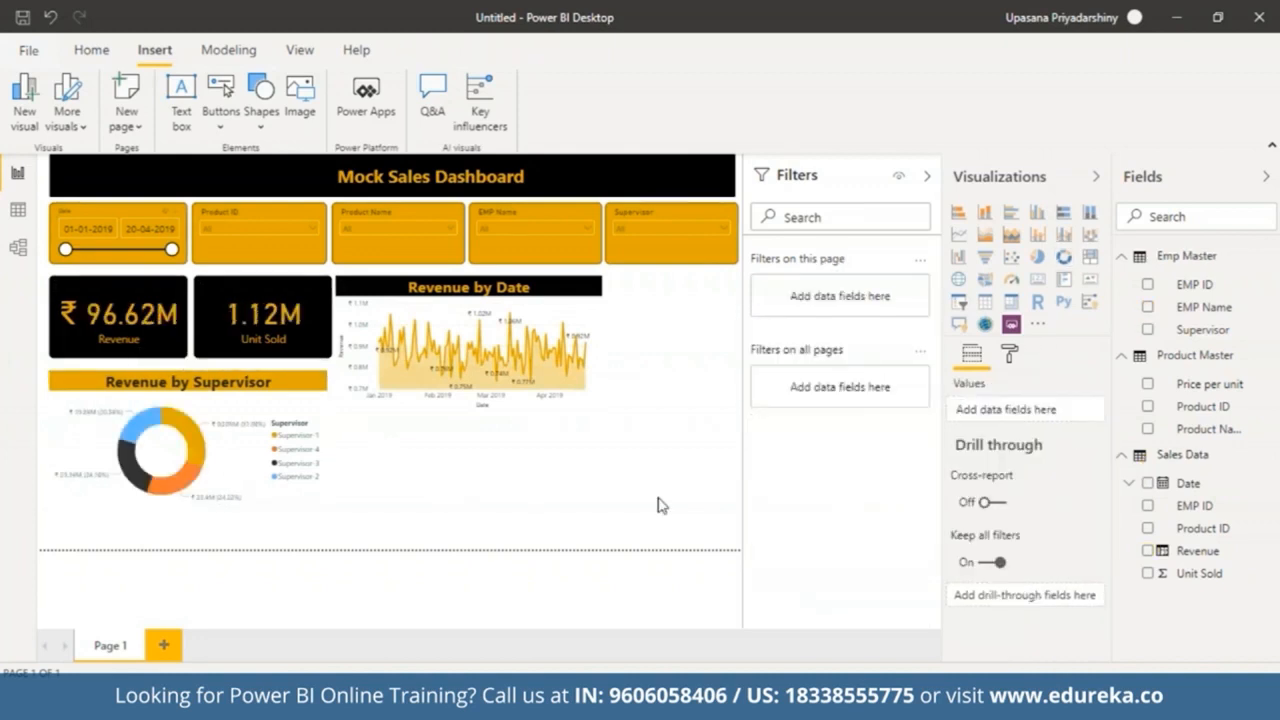
mouse_move(587, 401)
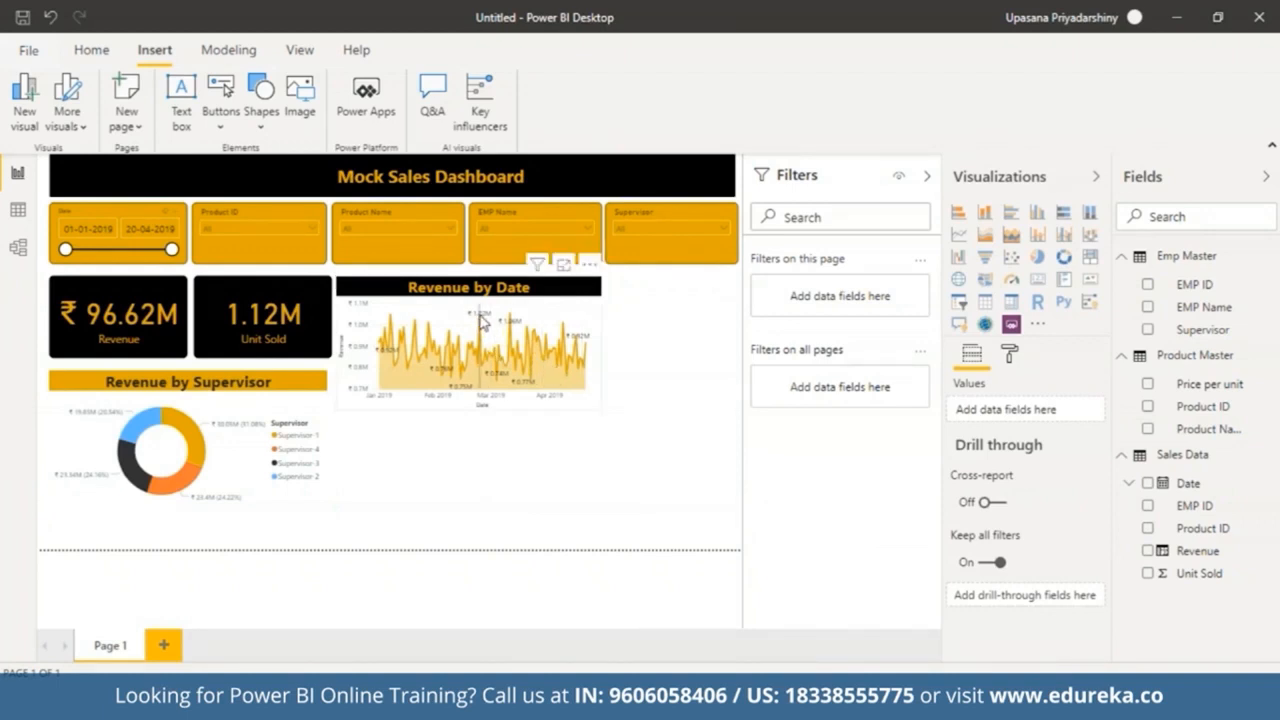
mouse_move(482, 320)
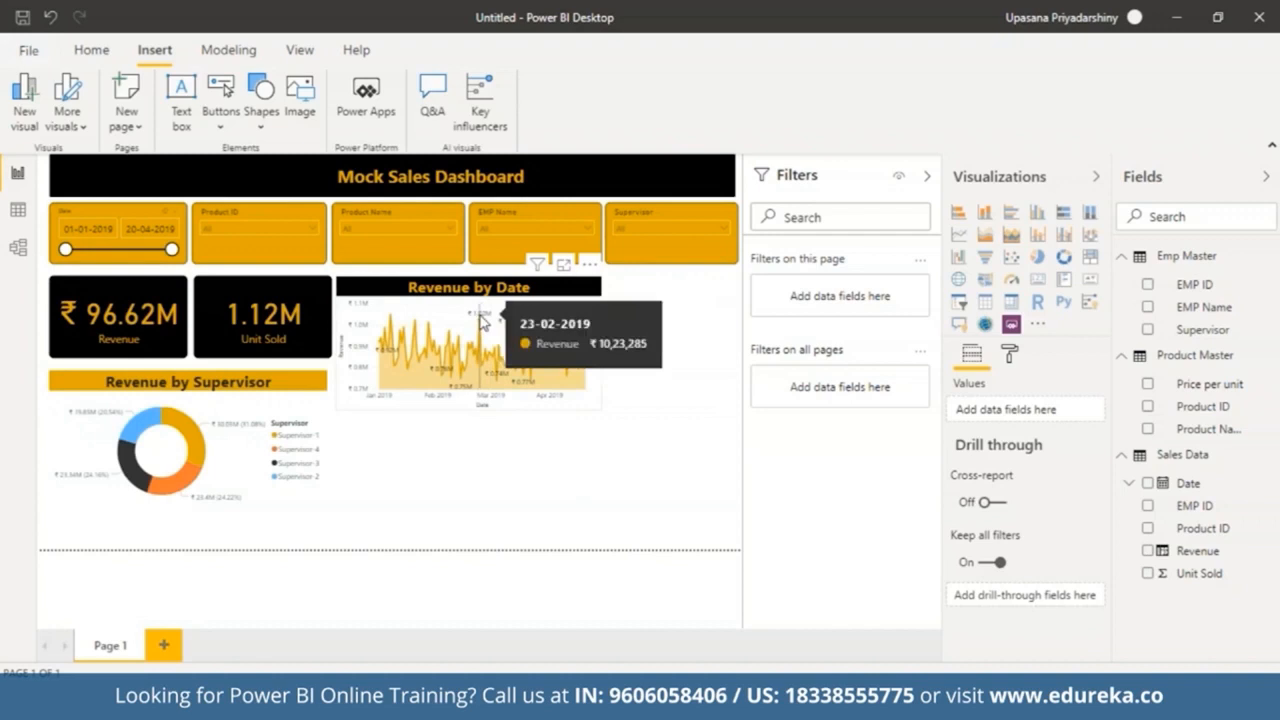
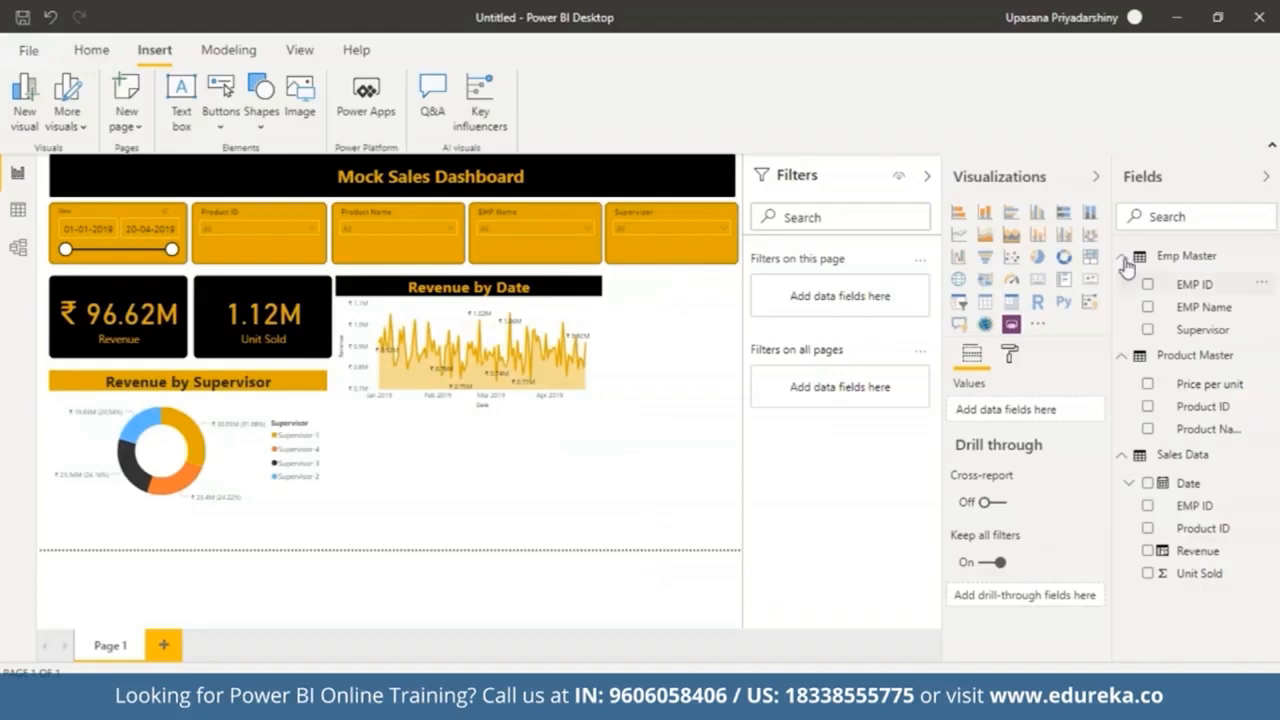
Step: Add a stacked bar chart beside the area chart, stretch it down, and plot Revenue by Product Name
left_click(960, 212)
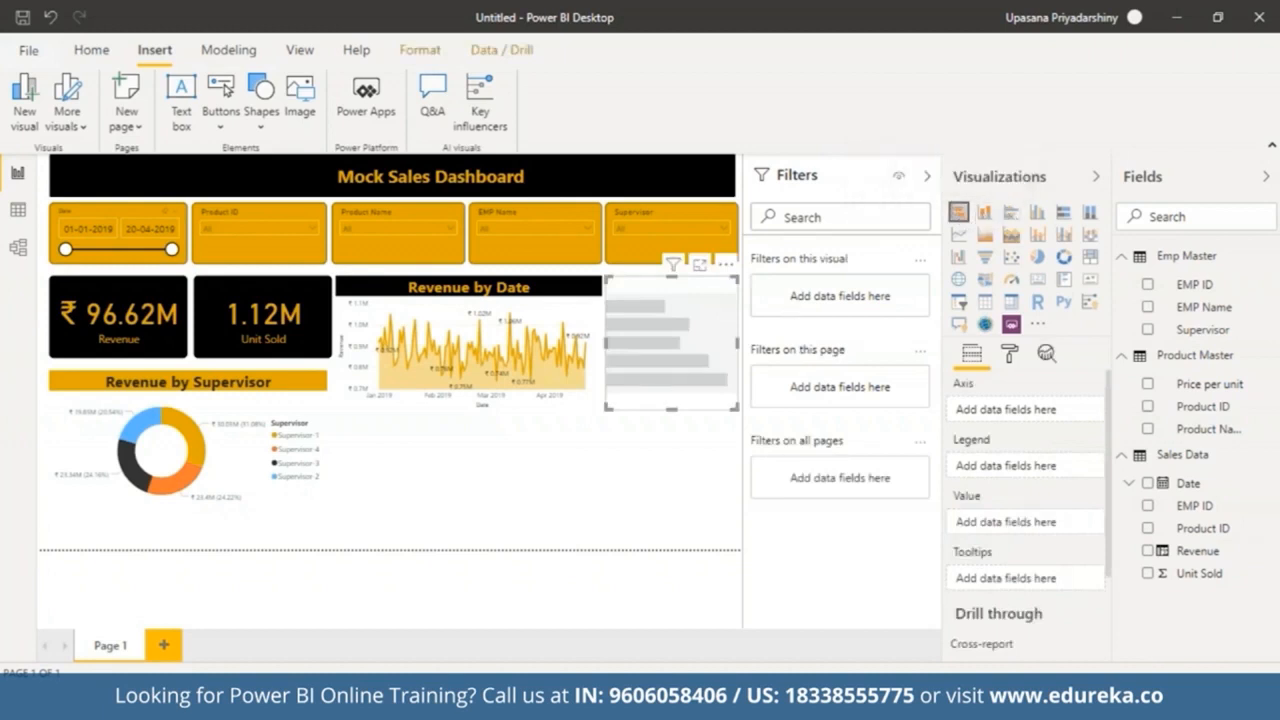
left_click_drag(608, 408, 603, 510)
left_click(604, 562)
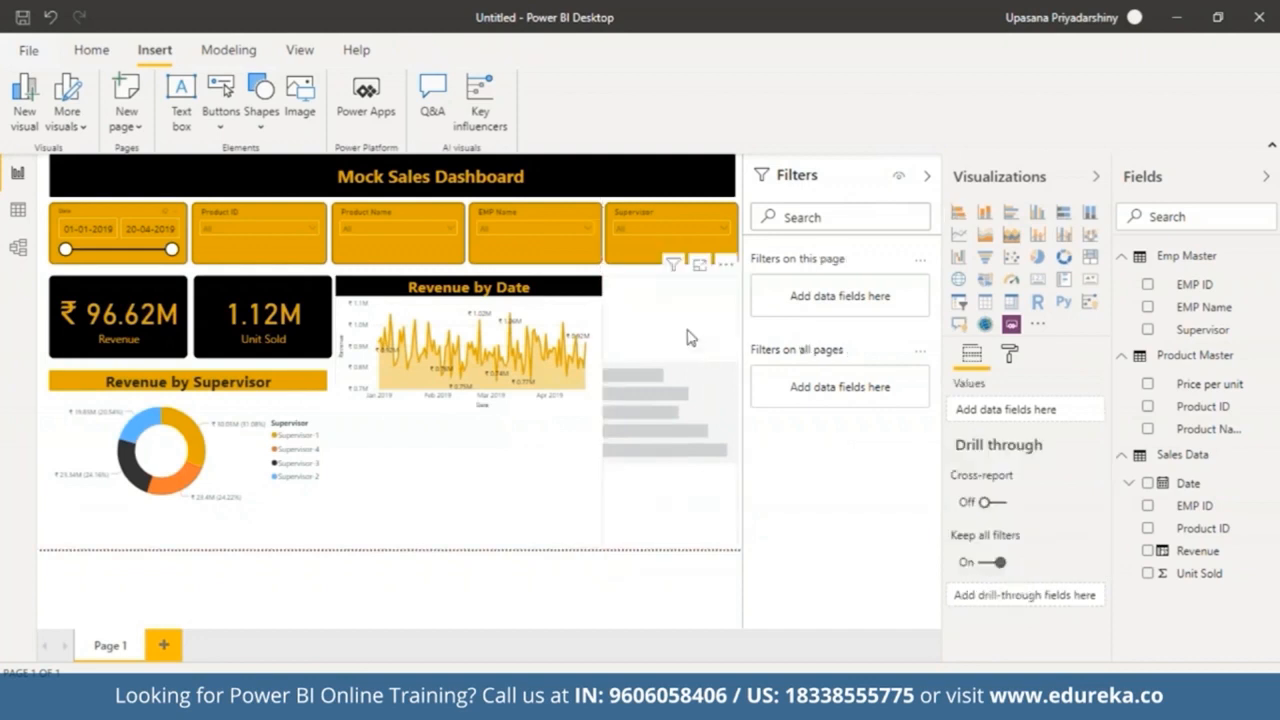
left_click(649, 389)
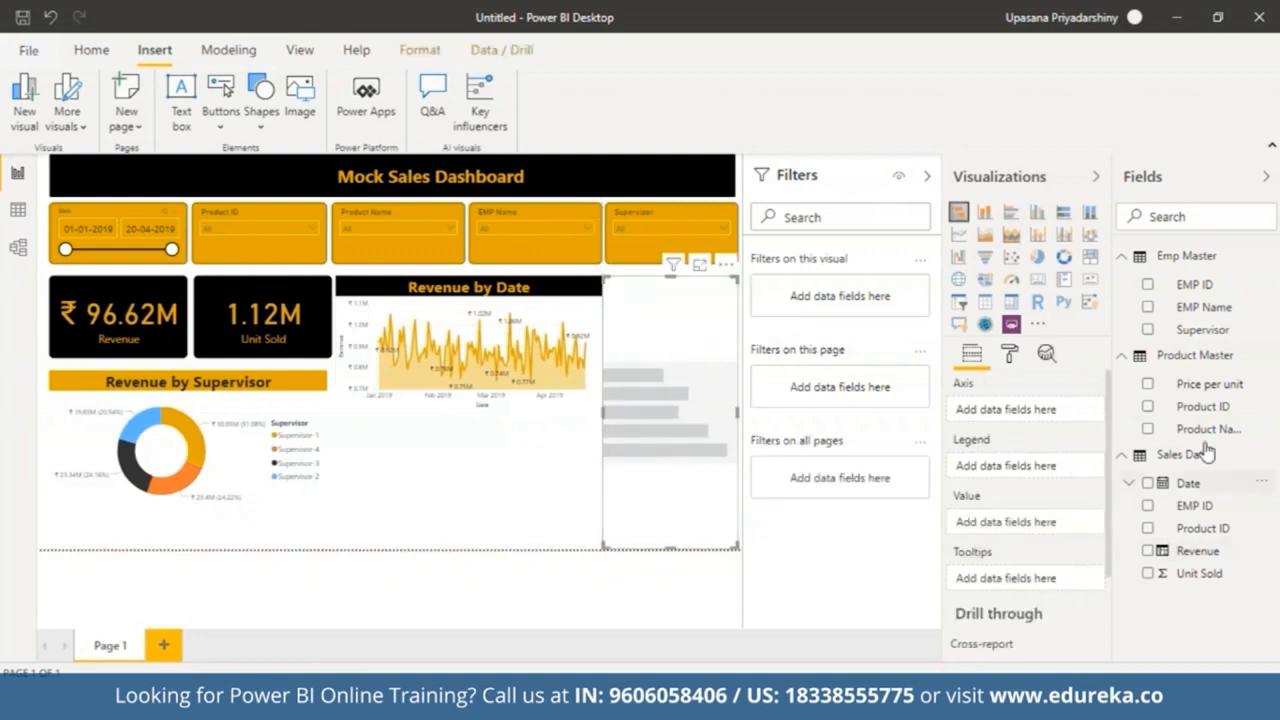
left_click_drag(1188, 430, 995, 410)
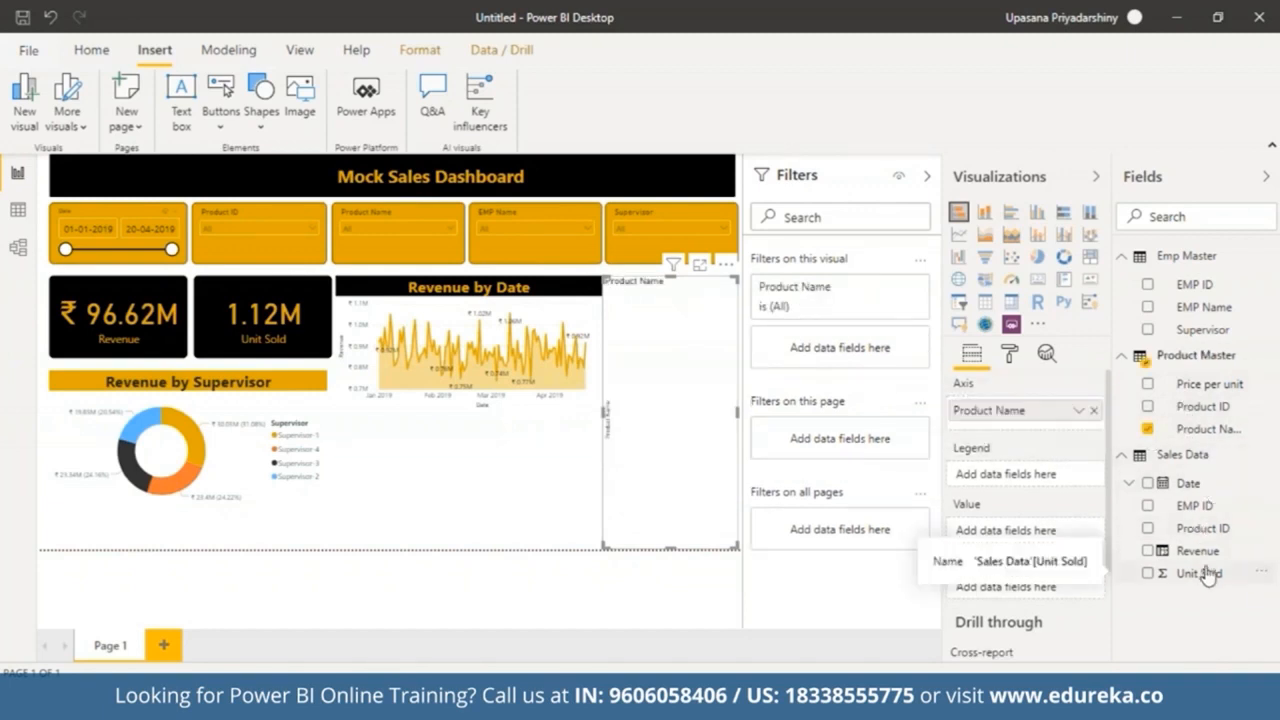
left_click_drag(1197, 552, 1021, 537)
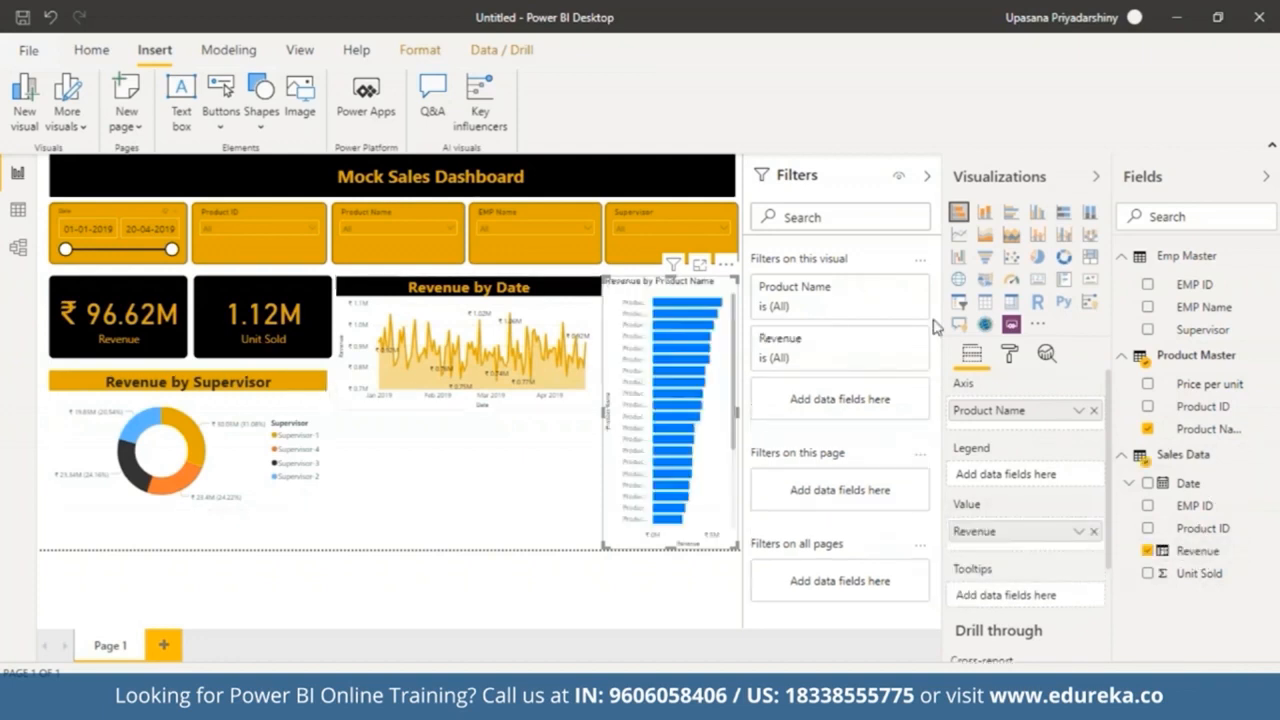
Step: Set the bar chart's default data colour to gold
left_click(1010, 356)
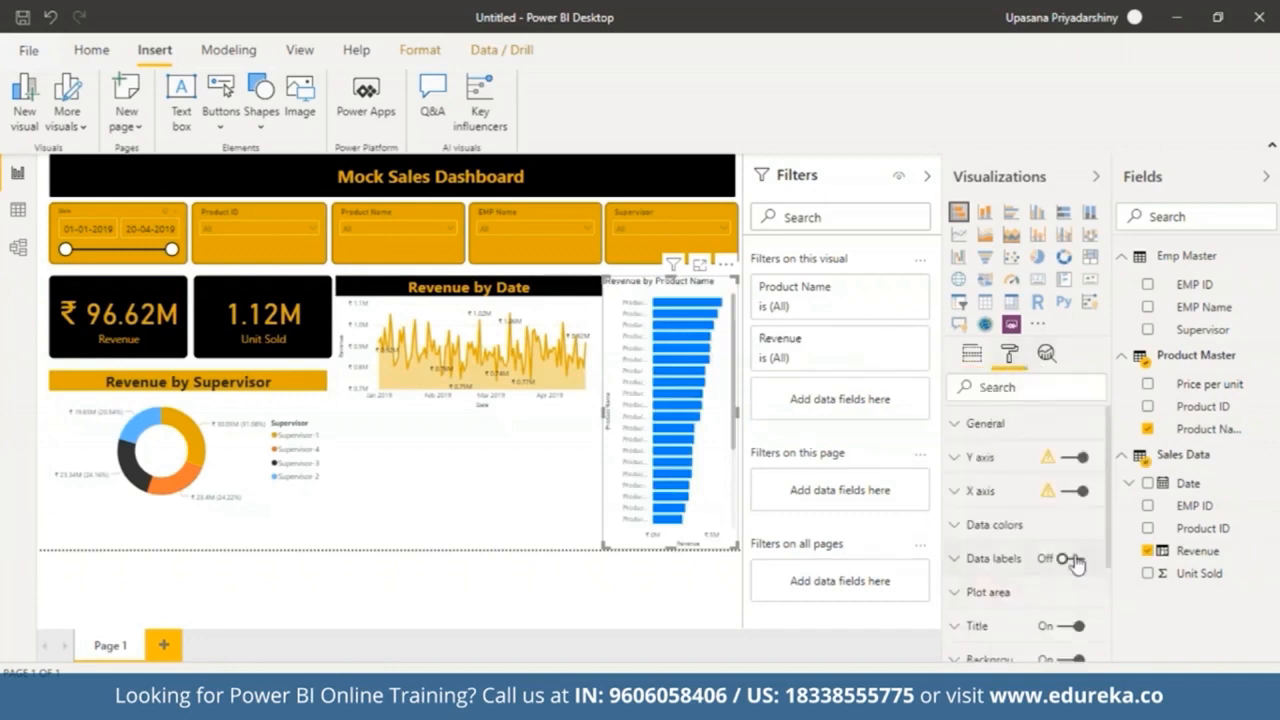
left_click(1006, 528)
left_click(978, 581)
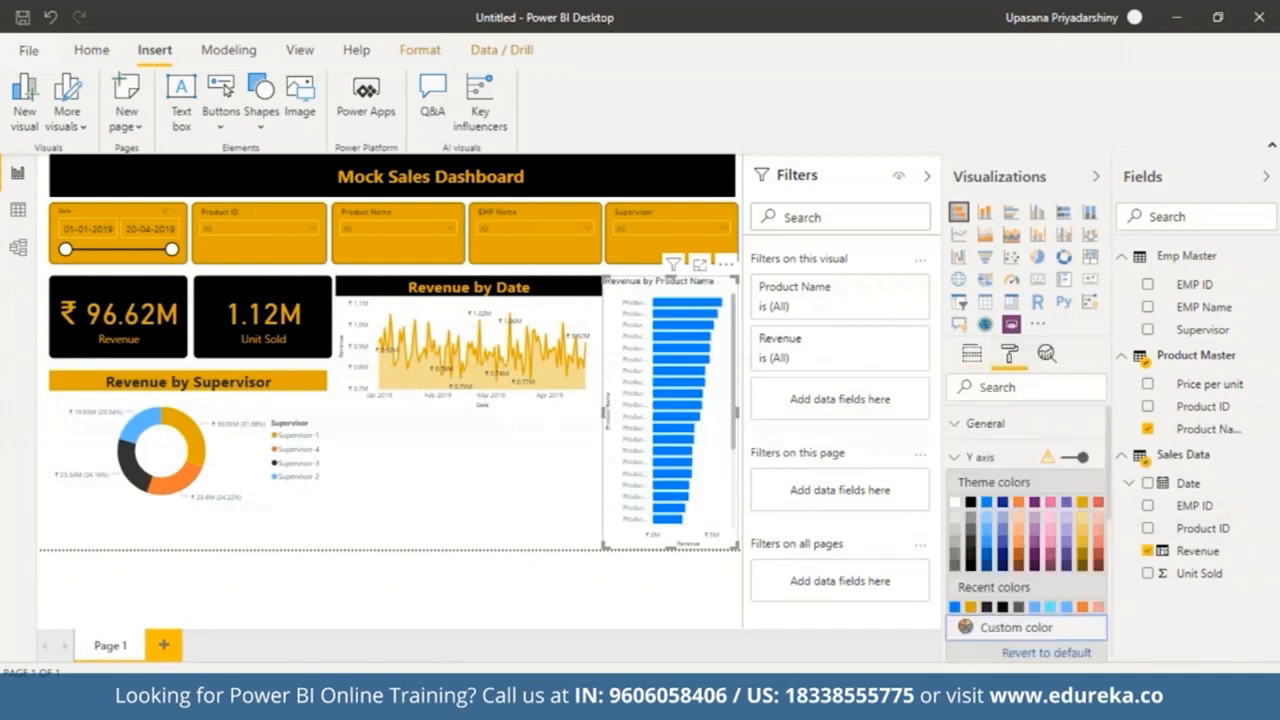
left_click(1084, 509)
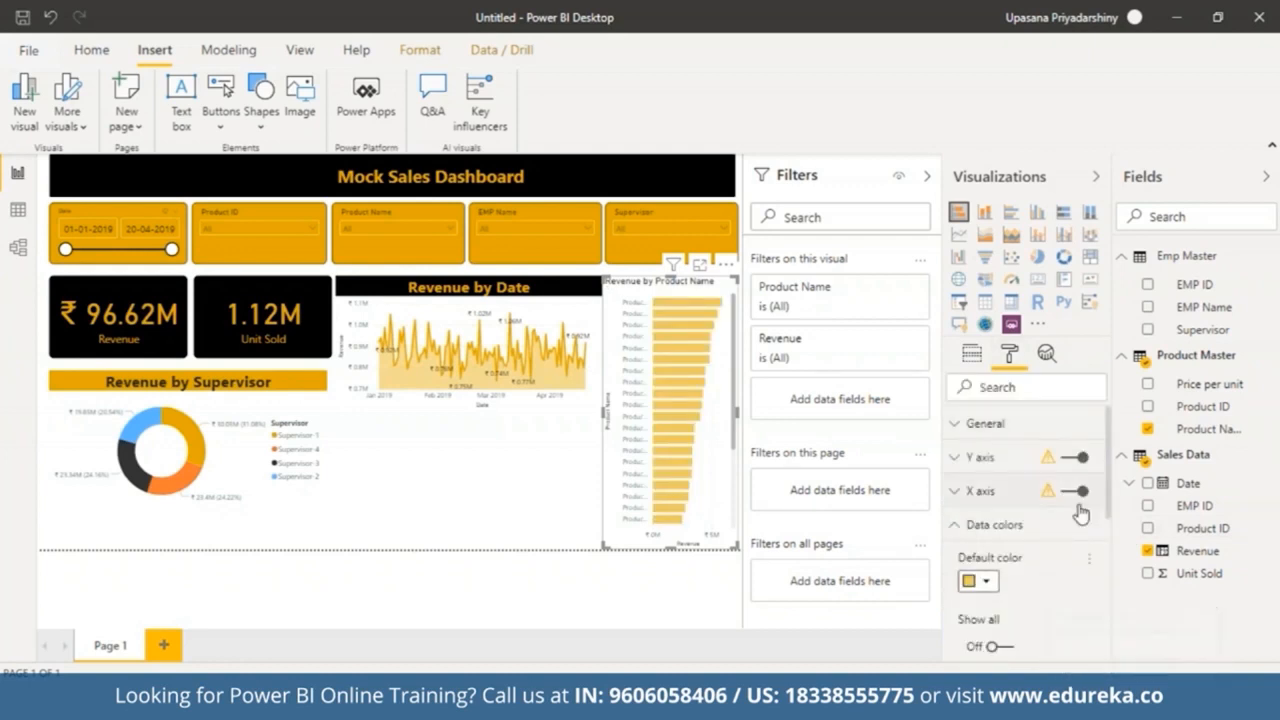
Step: Turn on the bar chart's data labels and set their colour to black
left_click(992, 524)
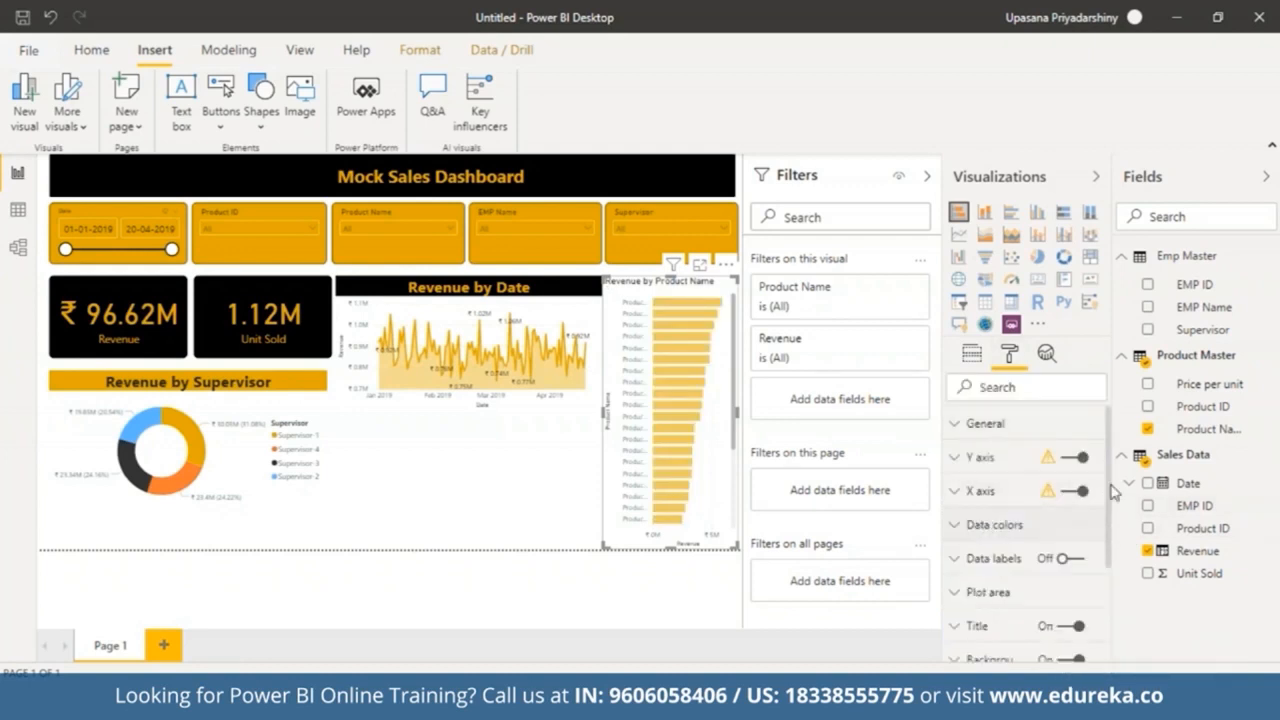
left_click(967, 567)
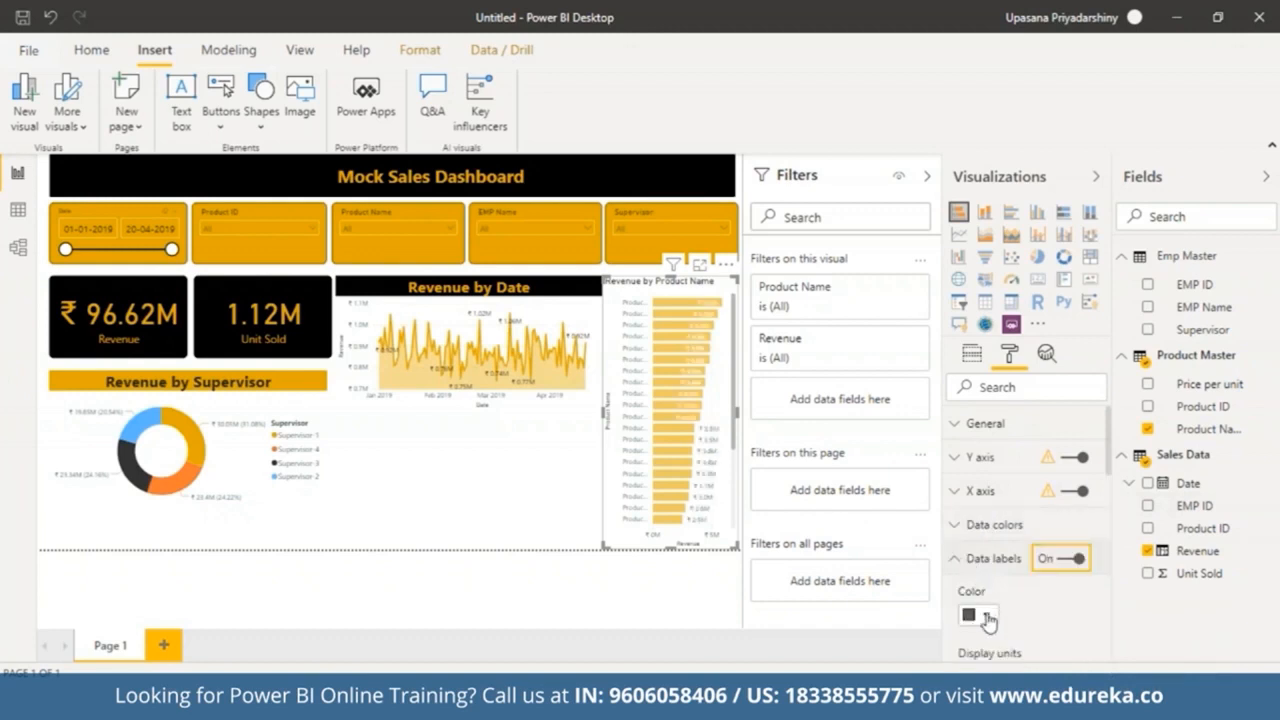
left_click(978, 615)
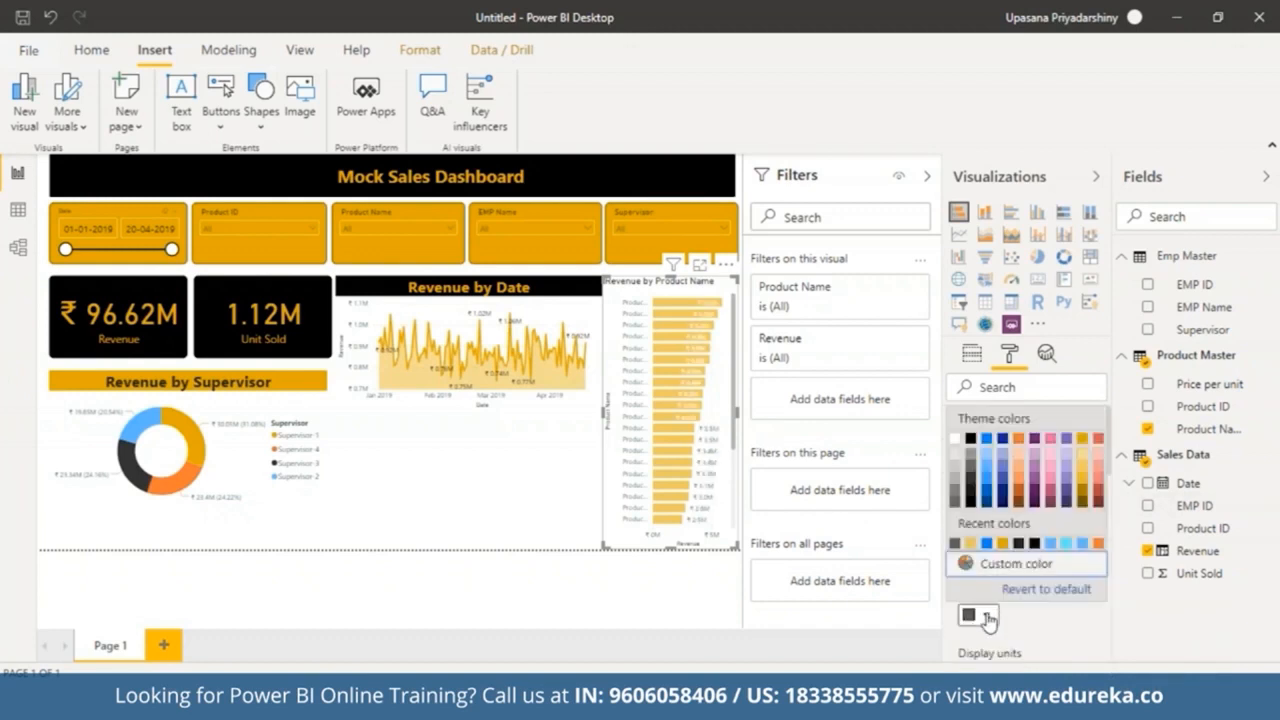
left_click(970, 440)
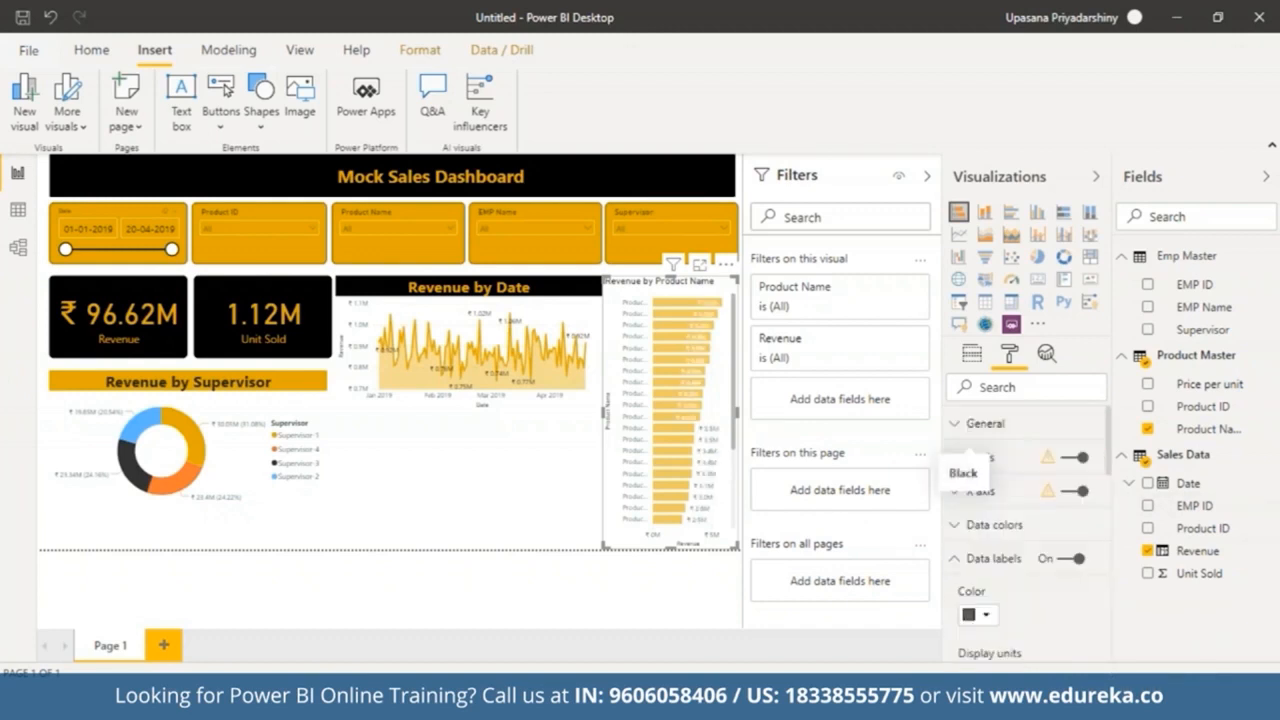
left_click(985, 615)
left_click(970, 446)
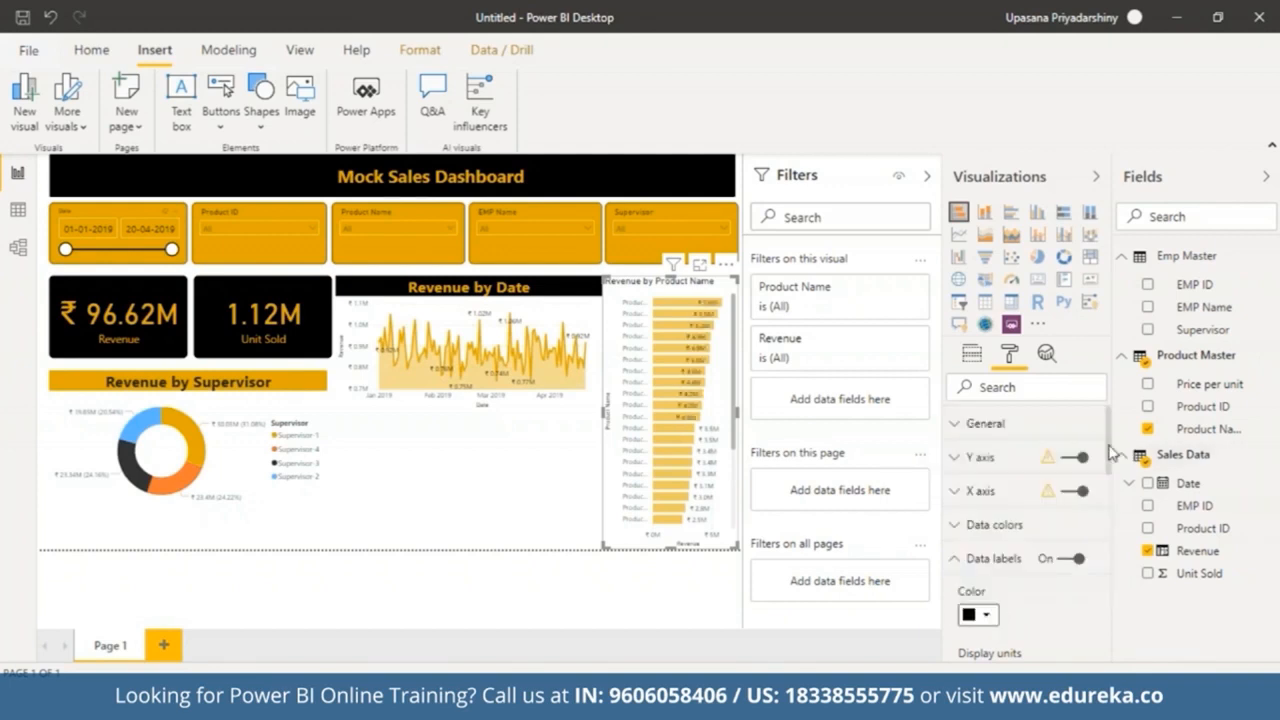
Step: Set the bar chart's Y axis colour to black
left_click_drag(1097, 457, 1120, 586)
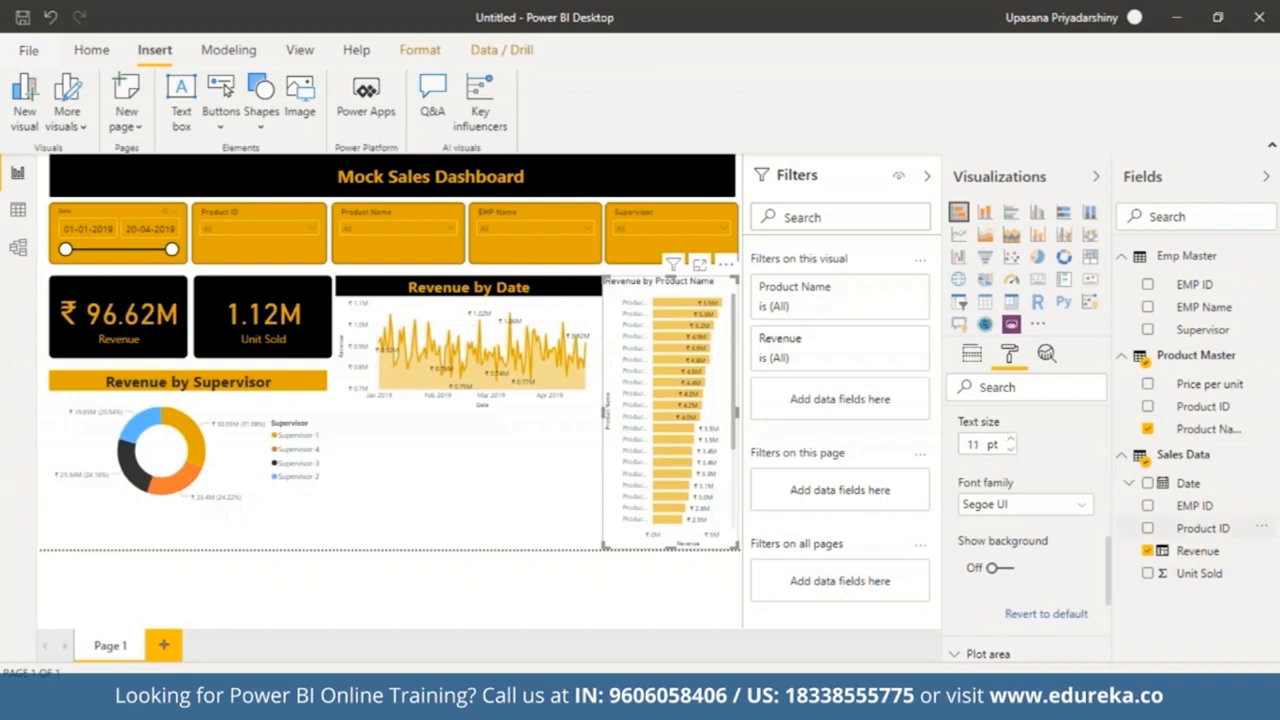
left_click_drag(1110, 555, 1110, 620)
left_click(956, 616)
scroll(1113, 580, "down", 1)
scroll(1113, 575, "down", 10)
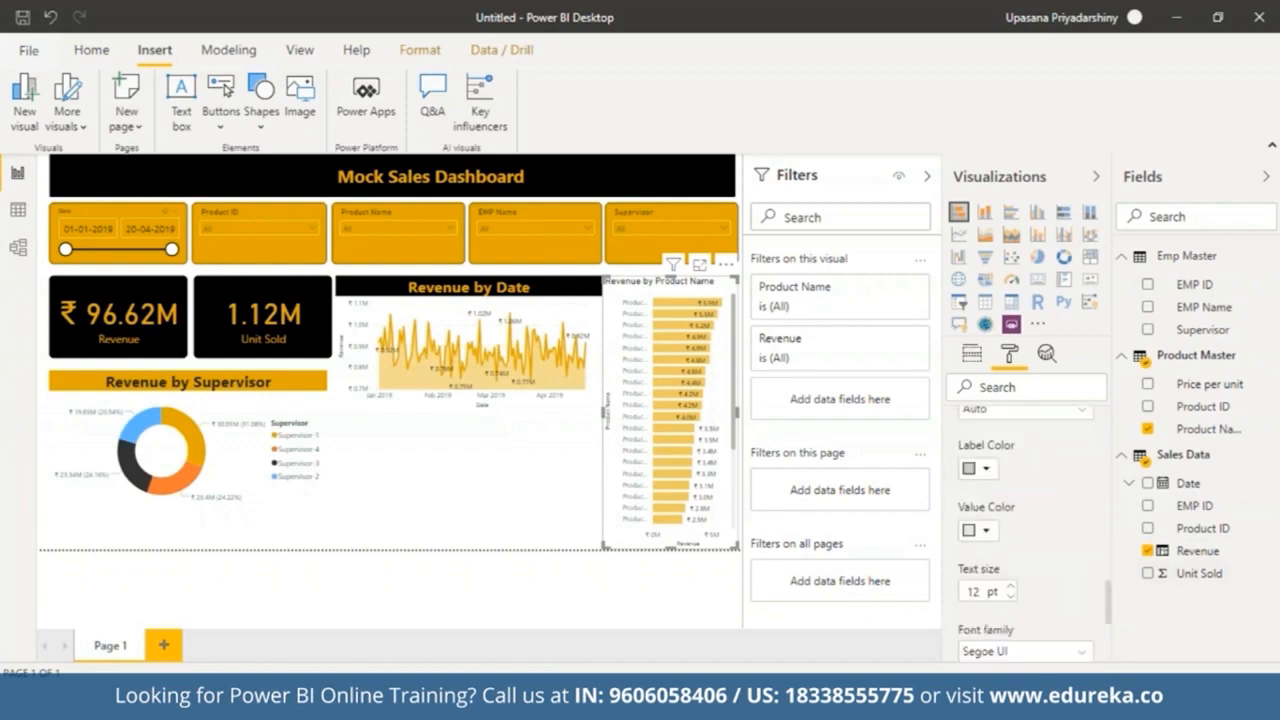
scroll(1113, 560, "up", 10)
left_click_drag(1113, 558, 1113, 425)
left_click(958, 491)
left_click(952, 458)
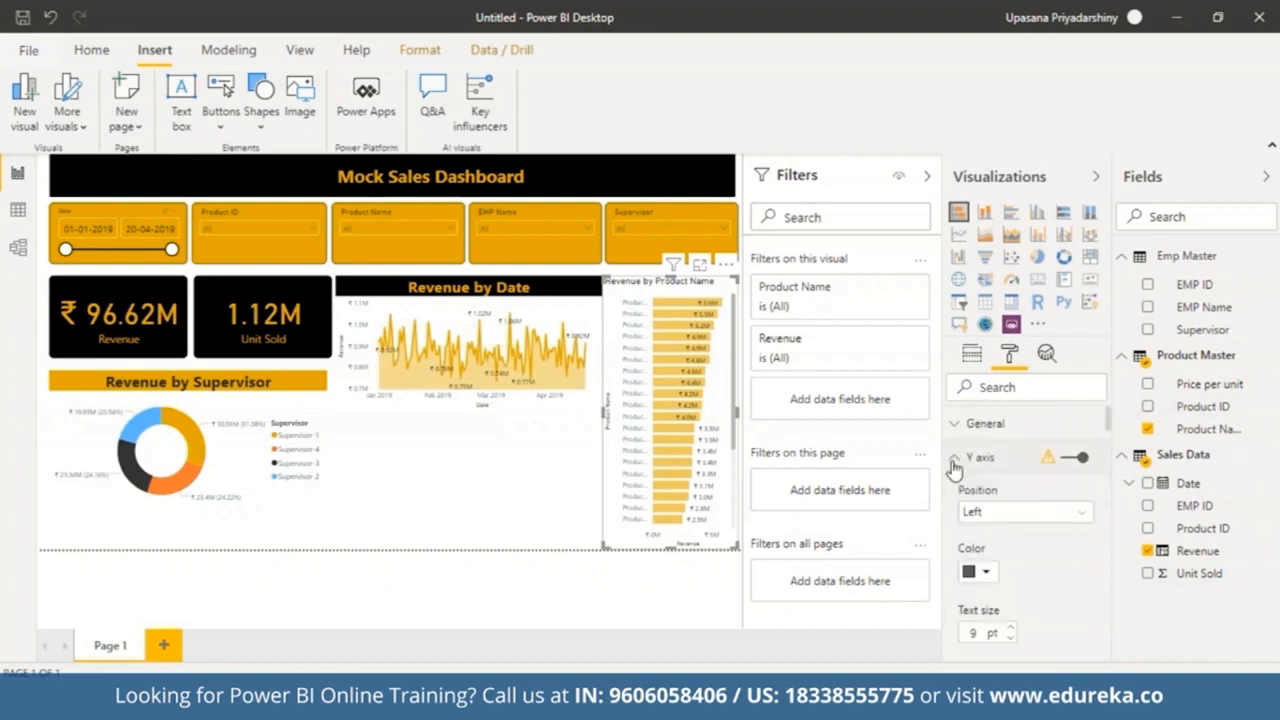
left_click(986, 575)
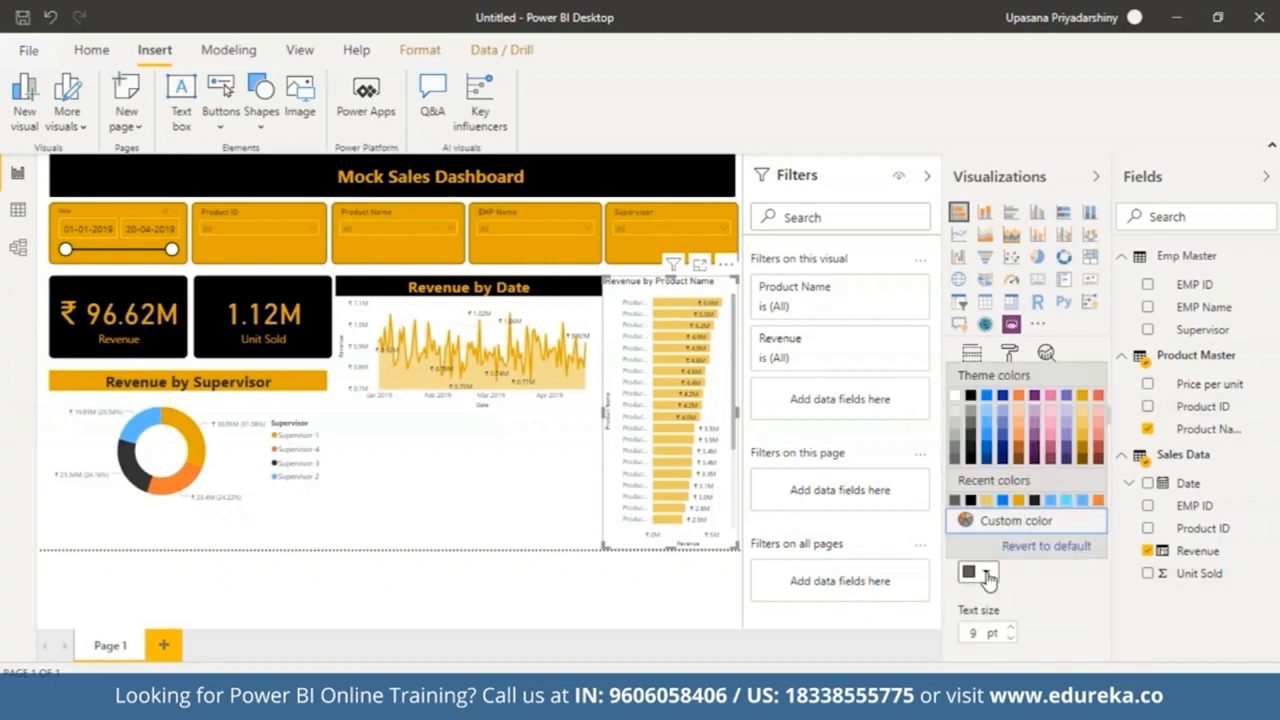
left_click(970, 396)
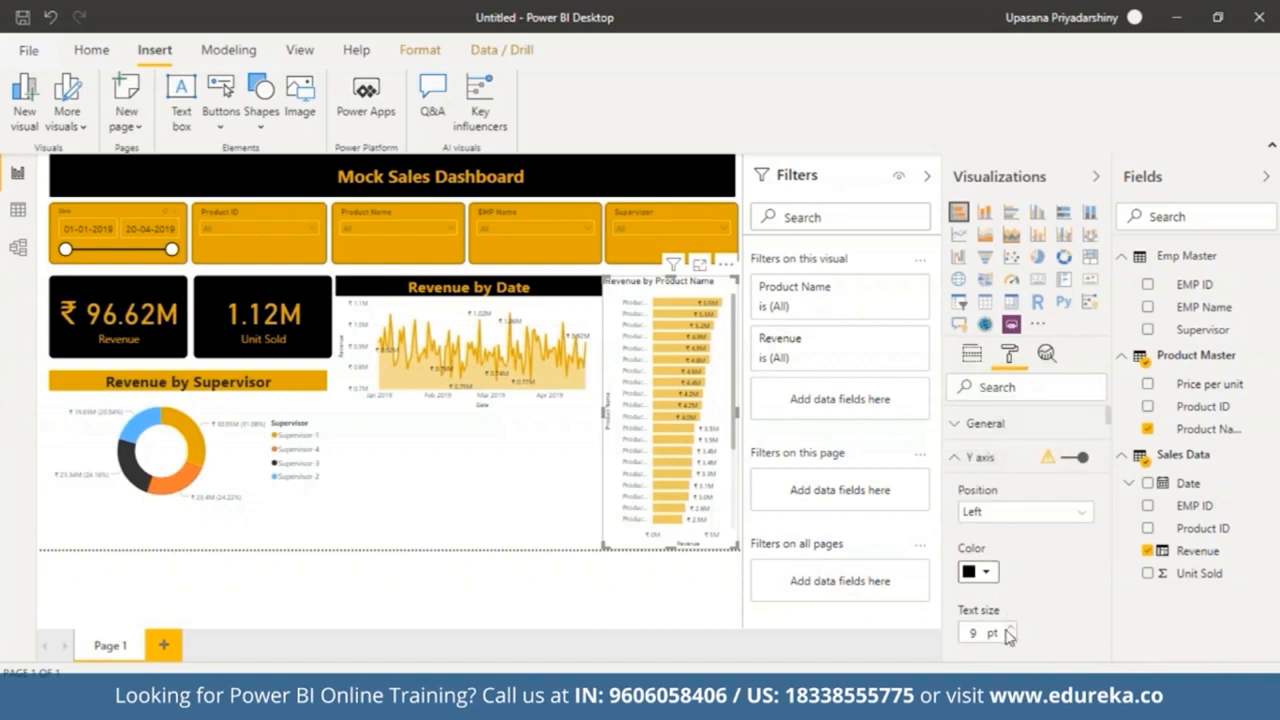
Step: Format the bar chart title with a gold background and centred 18 pt Segoe (Bold) text
mouse_move(1108, 418)
left_mouse_down()
mouse_move(1120, 503)
mouse_move(1125, 403)
left_mouse_up()
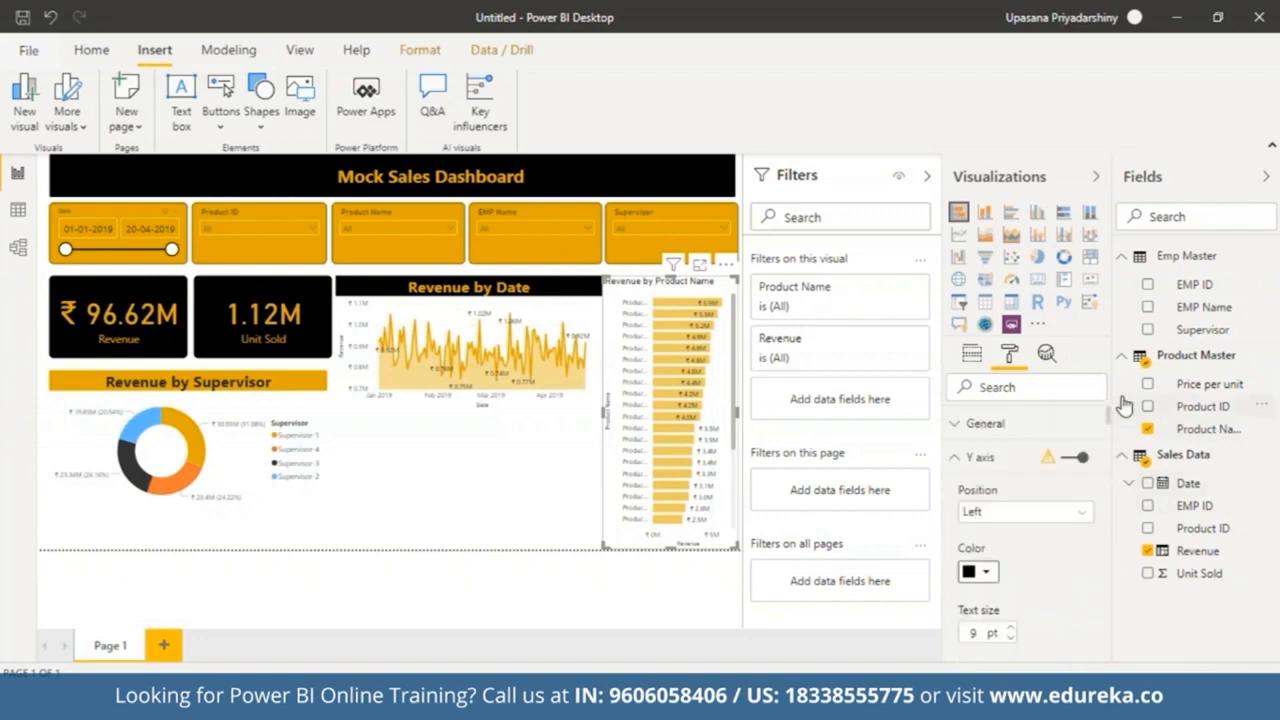
left_click(966, 457)
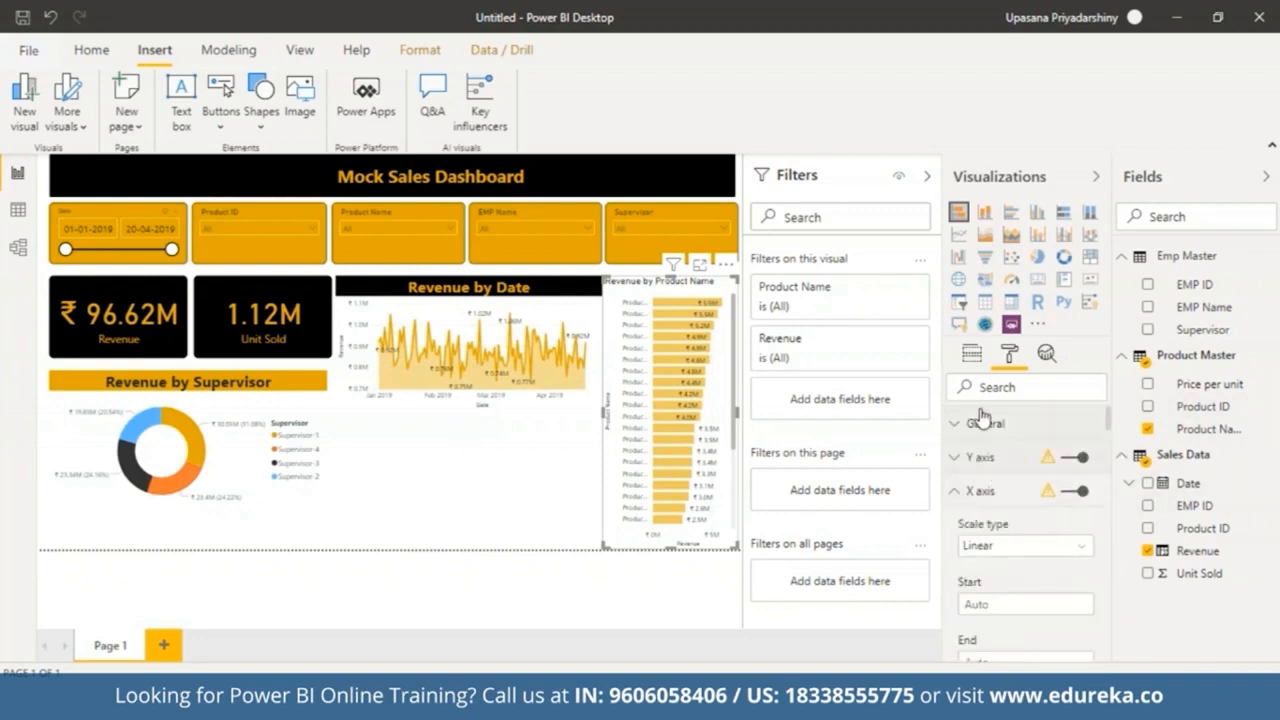
mouse_move(1112, 425)
left_mouse_down()
mouse_move(1109, 452)
mouse_move(1113, 419)
left_mouse_up()
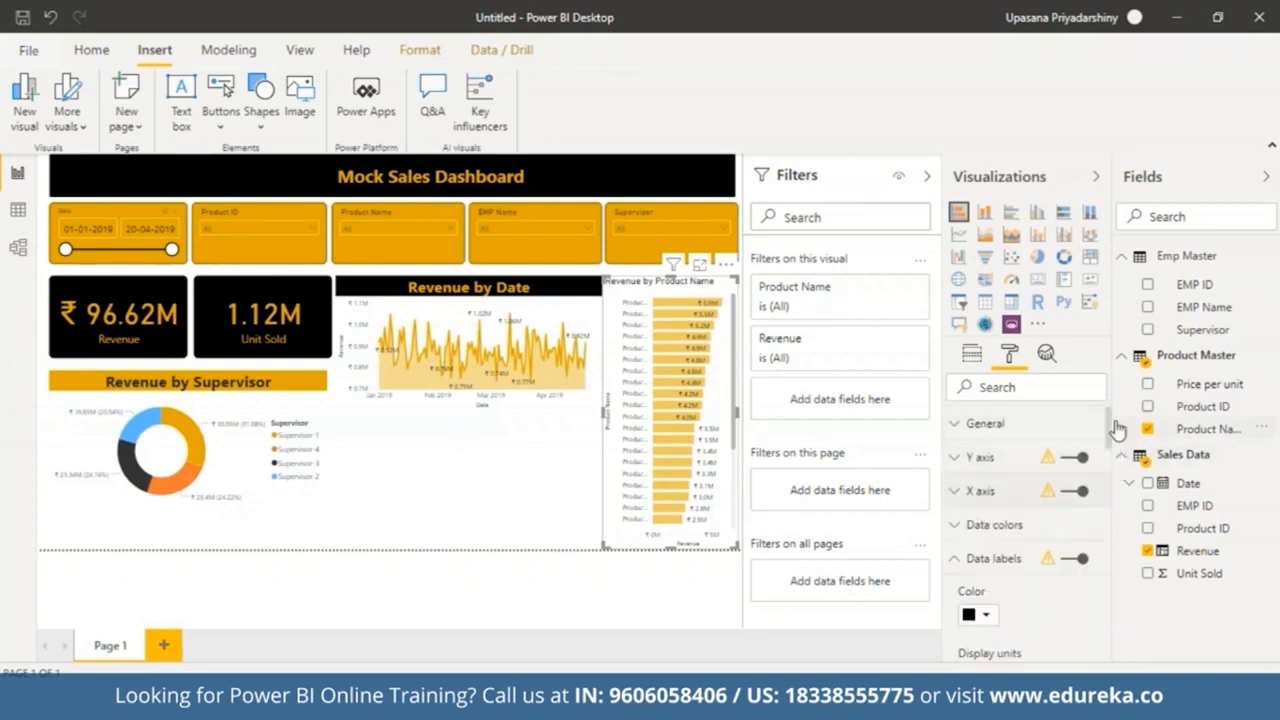
left_click(954, 559)
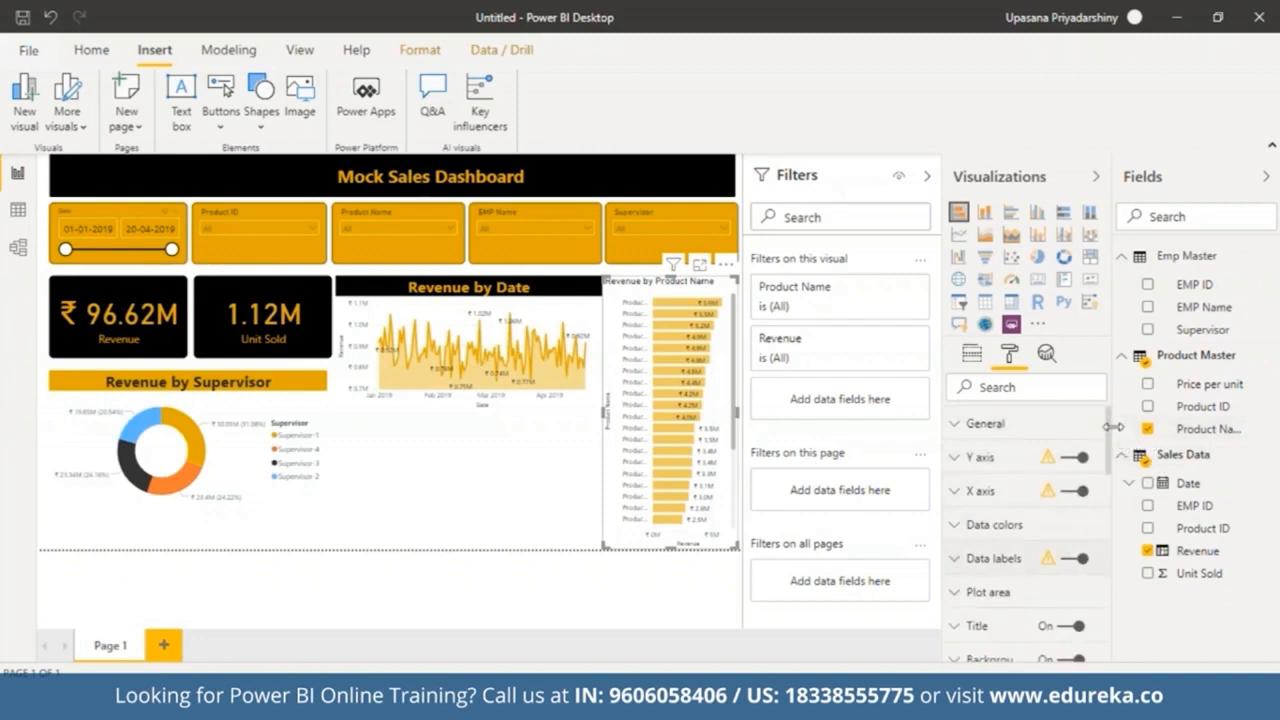
scroll(1111, 410, "down", 2)
left_click(963, 541)
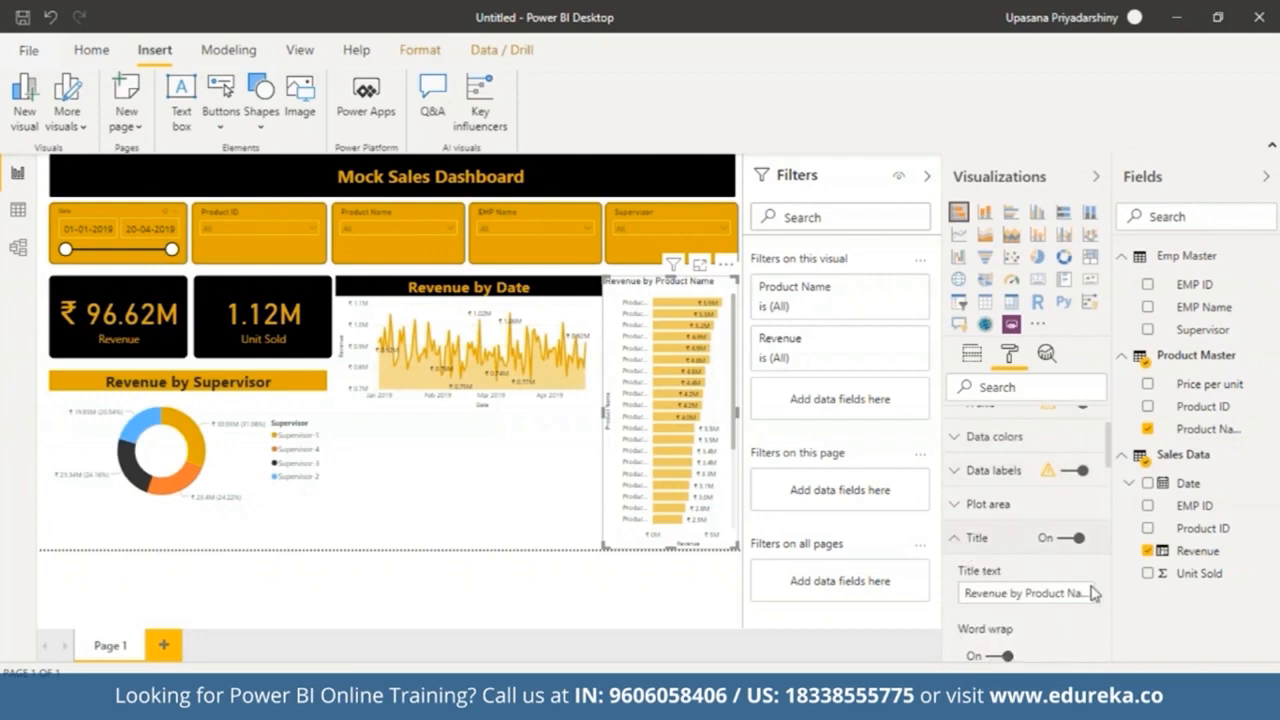
left_click_drag(1110, 463, 1110, 493)
left_click(988, 613)
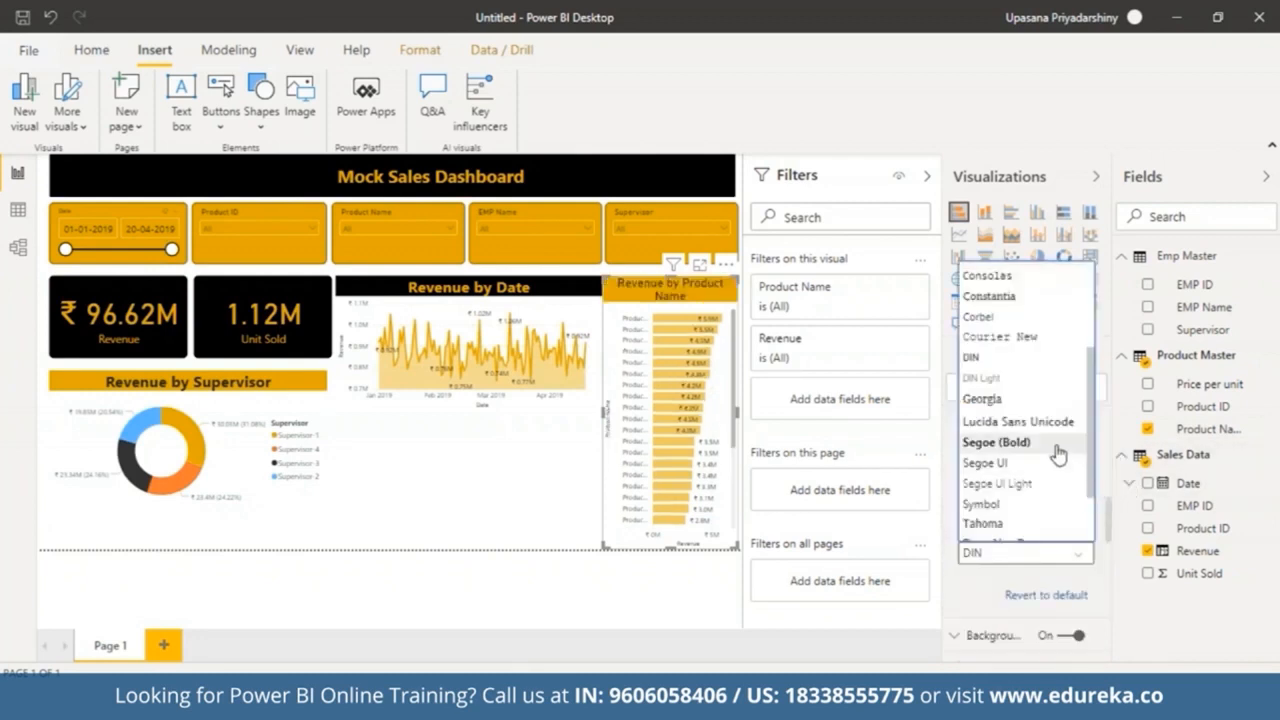
left_click(1057, 448)
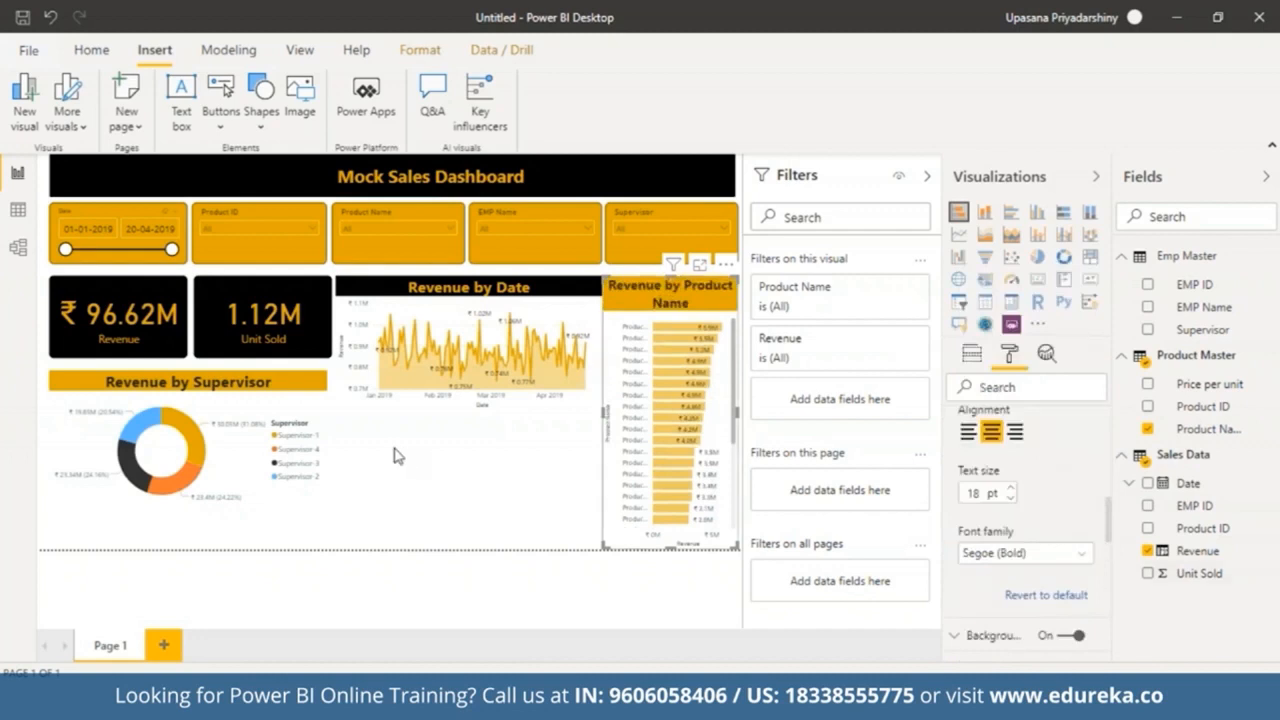
Step: Enlarge the Revenue by Date area chart downward to match the bar chart's height
left_click(463, 475)
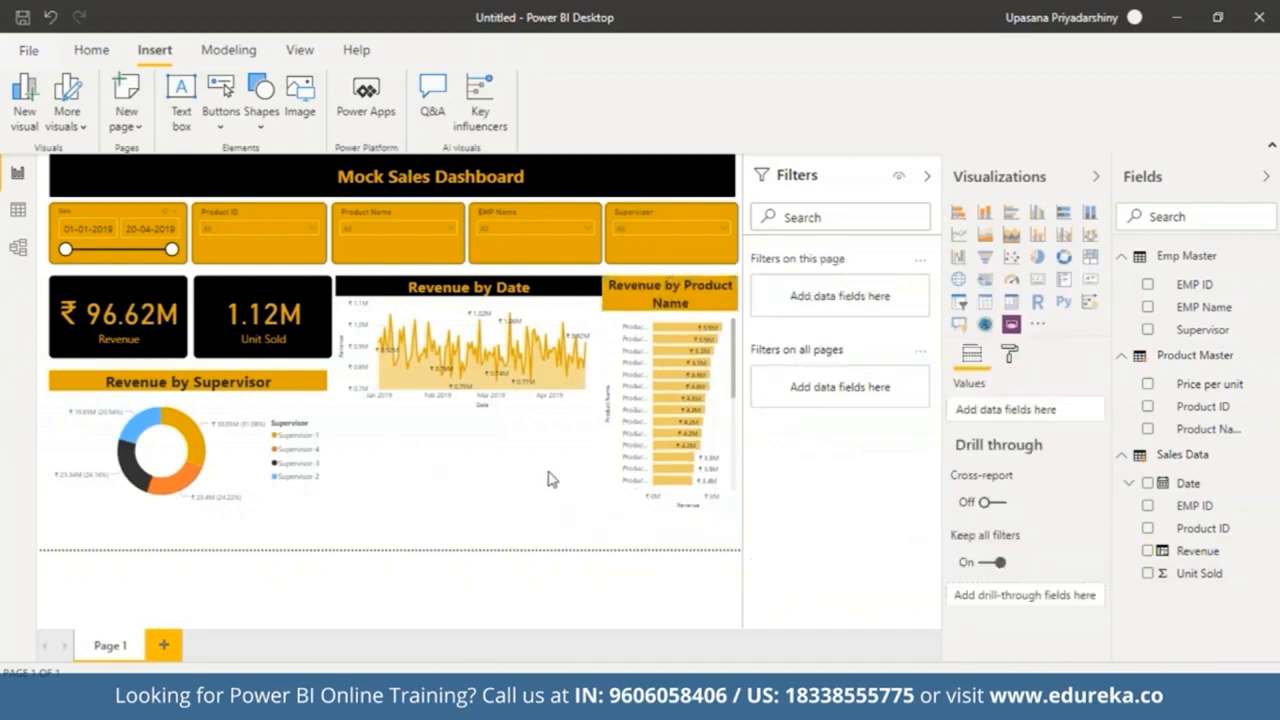
left_click(576, 305)
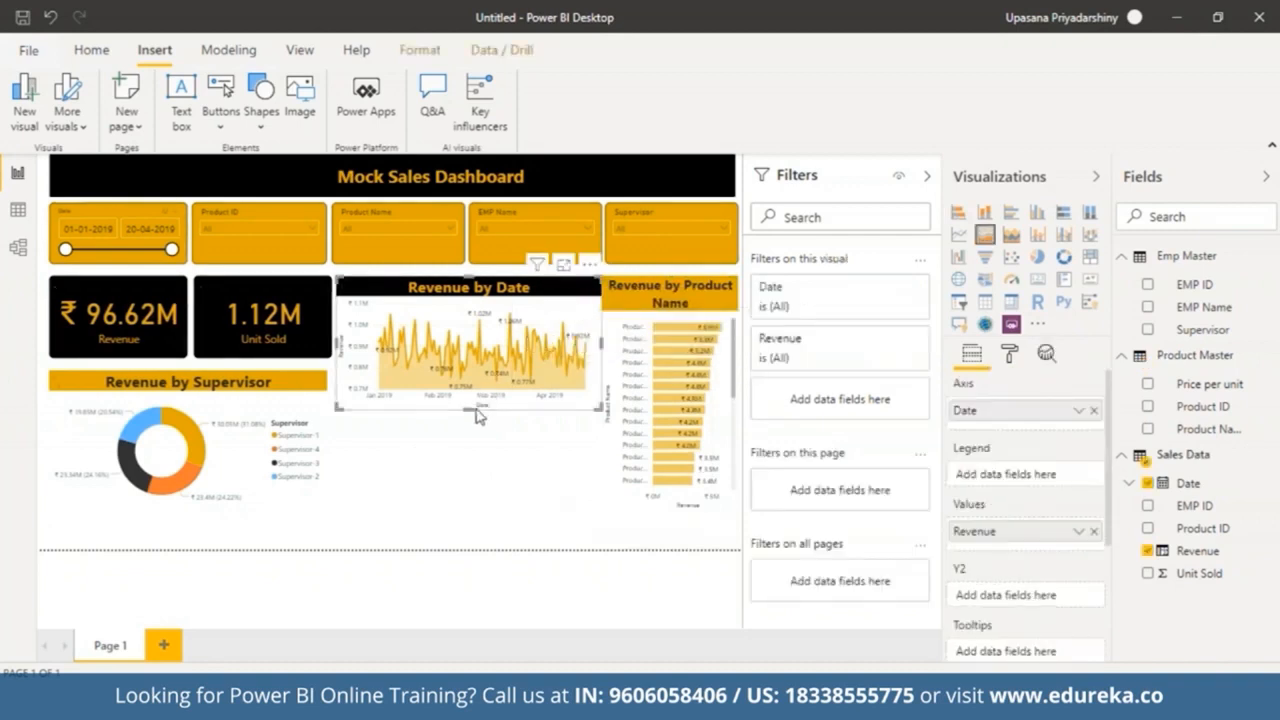
left_click_drag(468, 410, 468, 510)
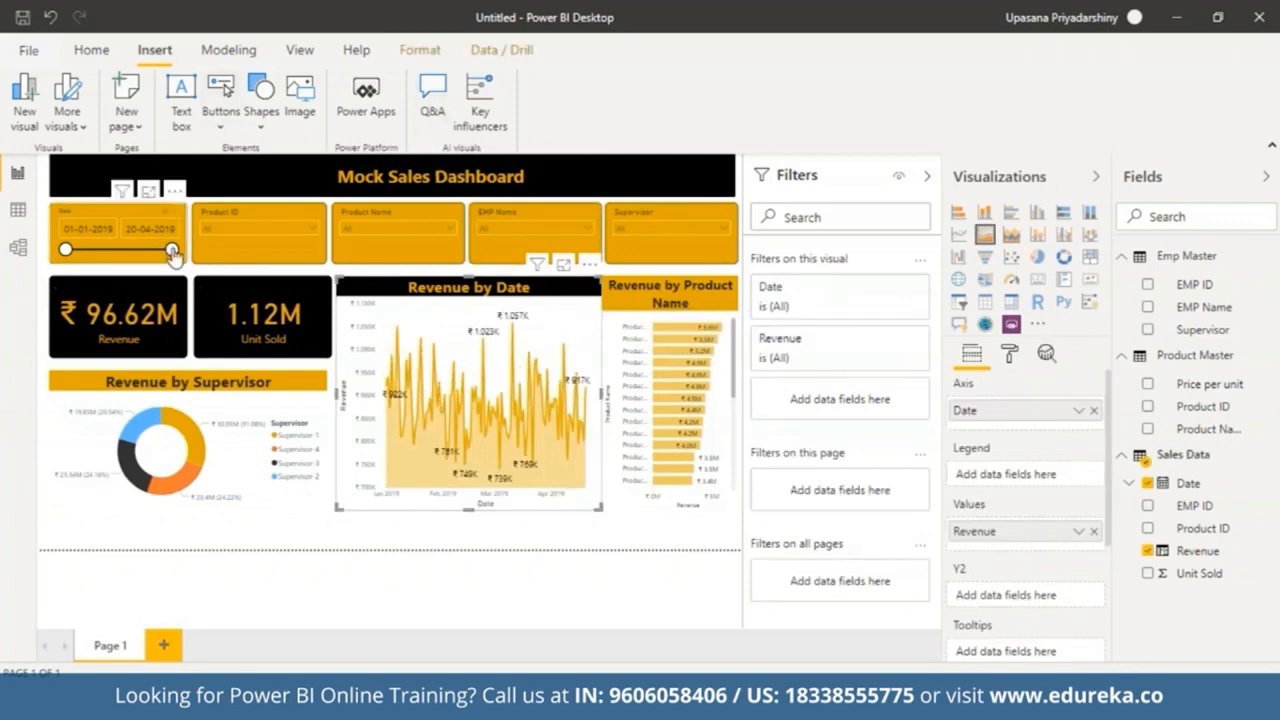
Step: Narrow the date slicer range to 01-01-2019 through 10-02-2019
left_click_drag(173, 255, 106, 253)
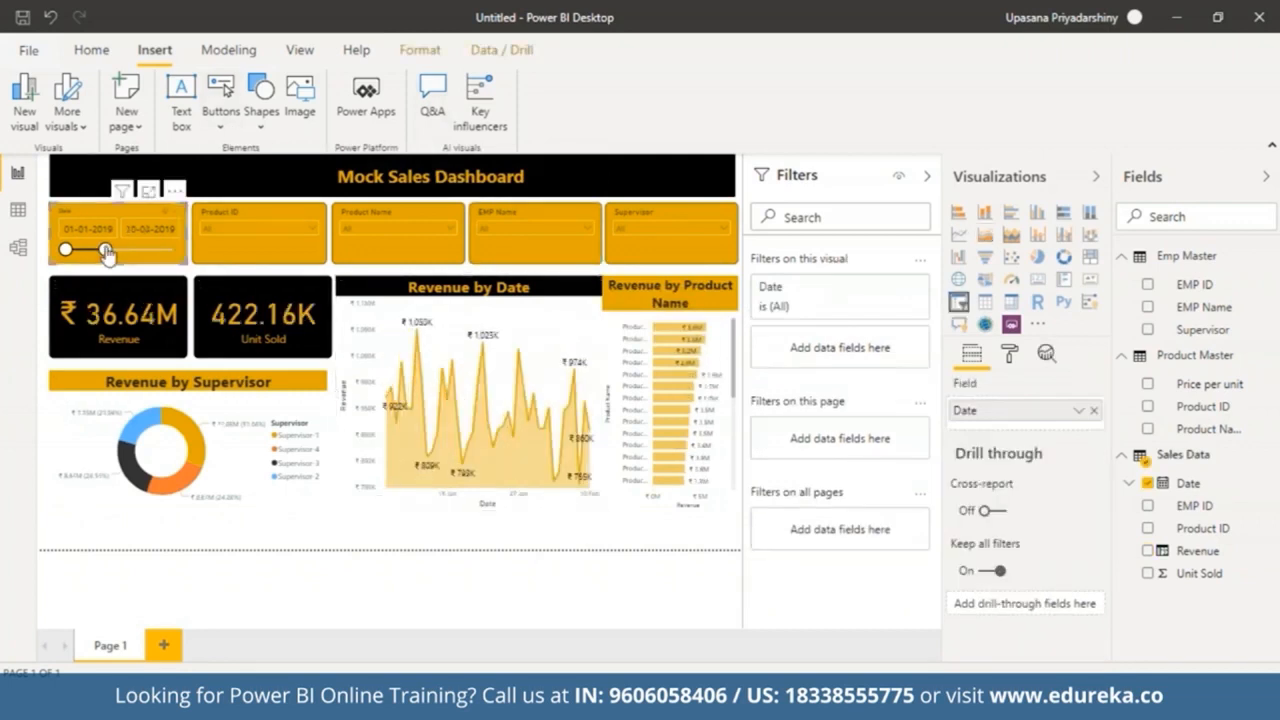
left_click(310, 226)
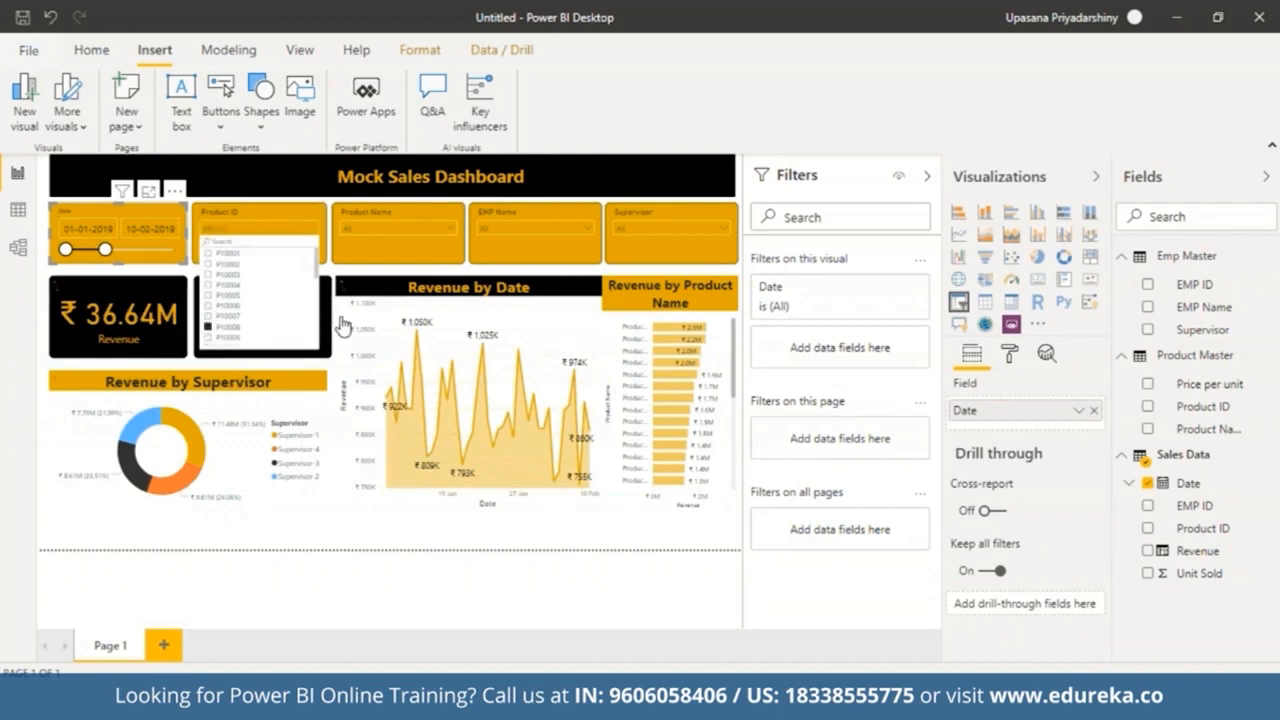
Step: Filter the Supervisor slicer to Supervisor-1
left_click(665, 228)
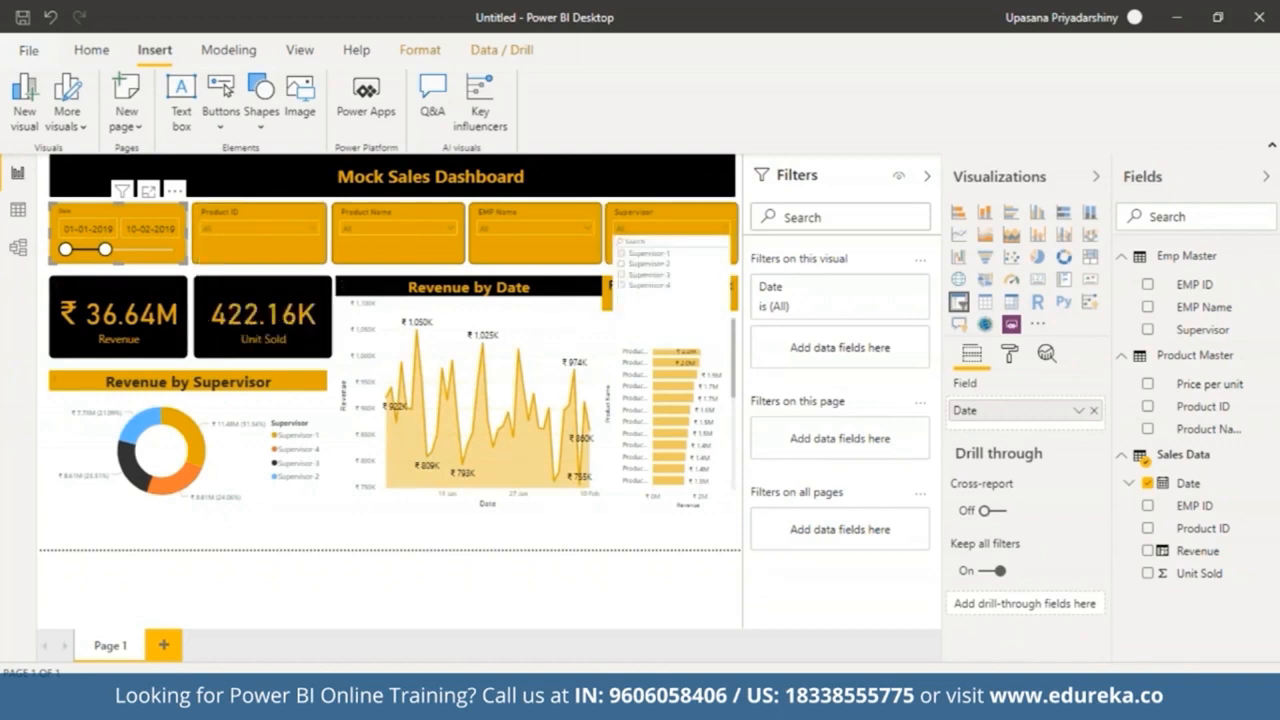
left_click(660, 255)
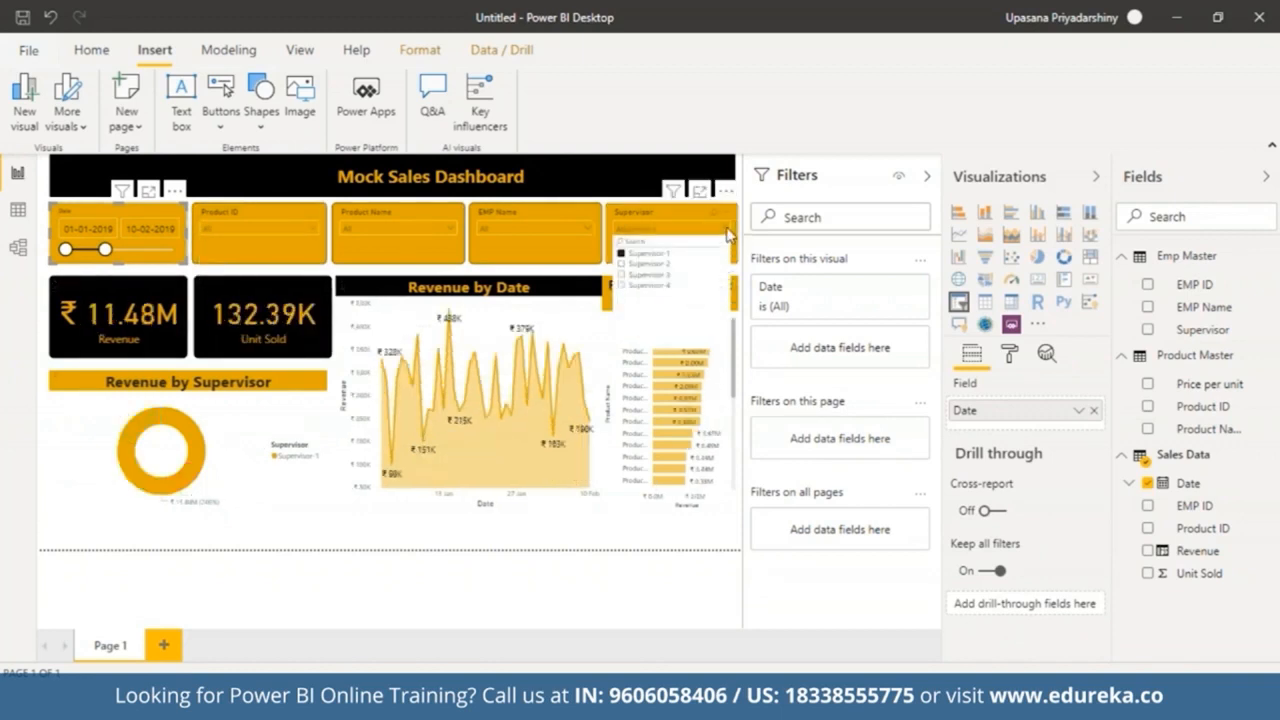
left_click(727, 231)
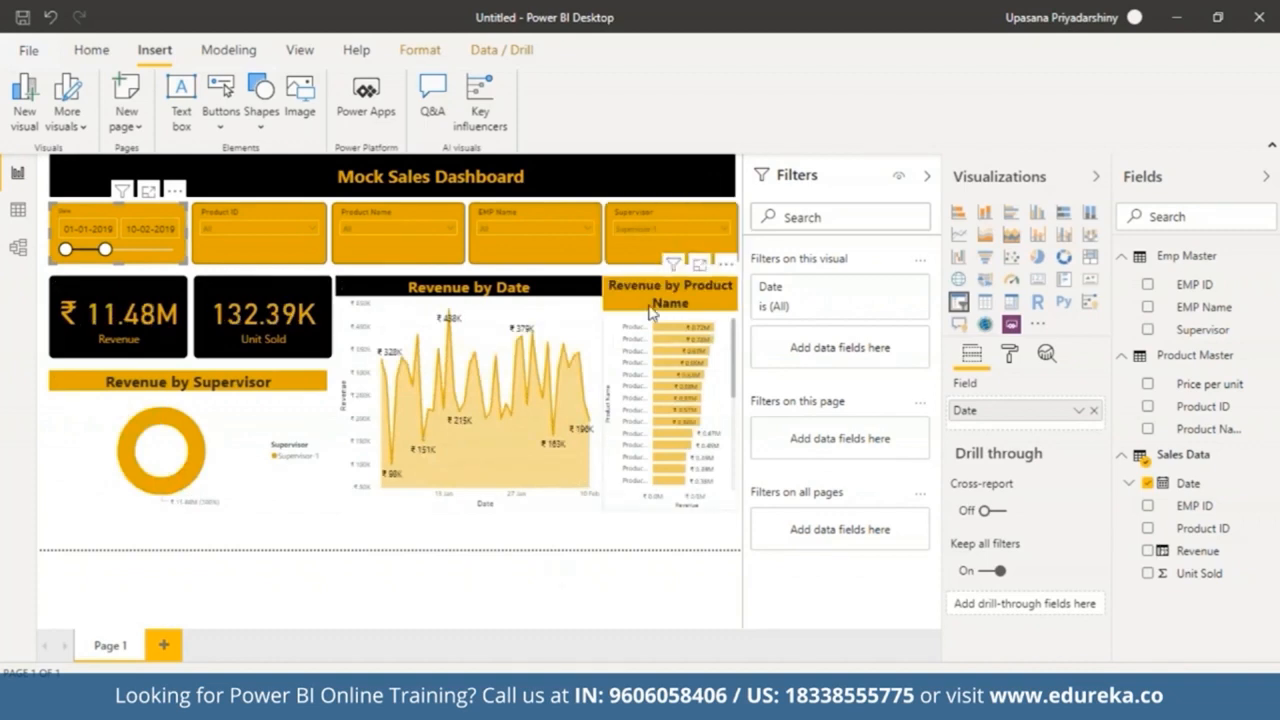
Step: Select EMP-4 in the EMP Name slicer and shorten the date range to end on 31-01-2019
left_click(585, 227)
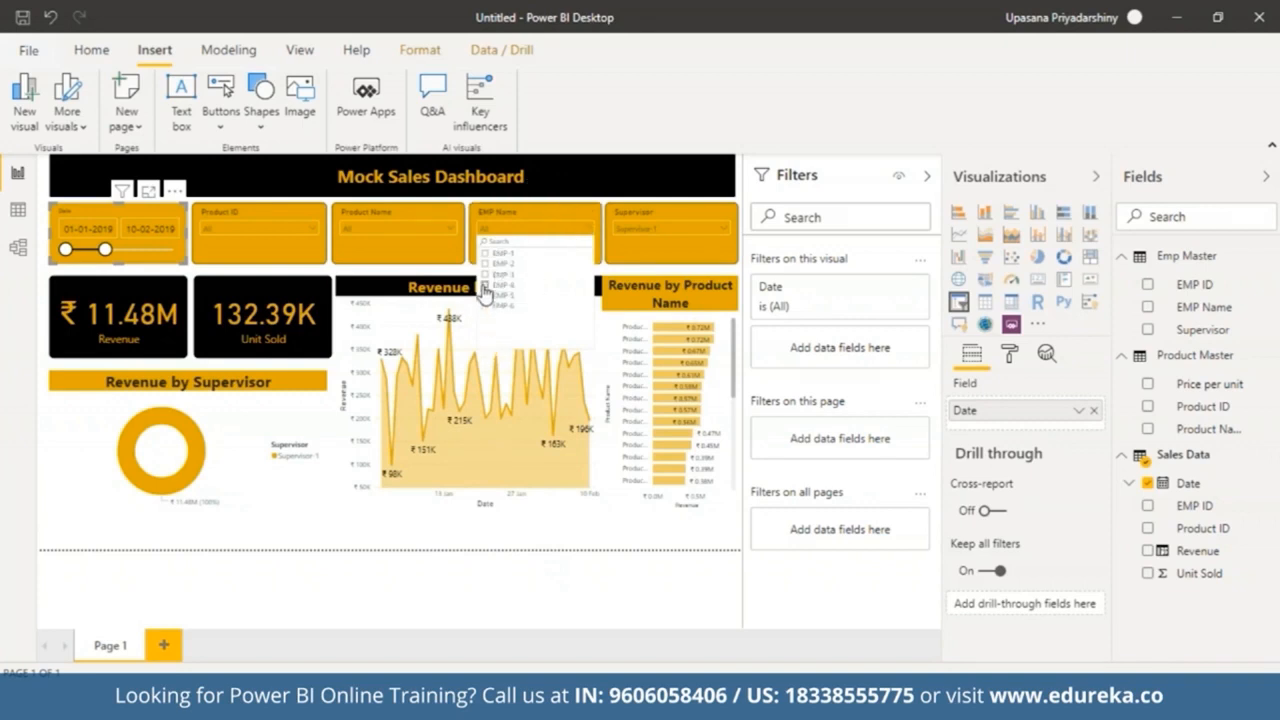
left_click(484, 287)
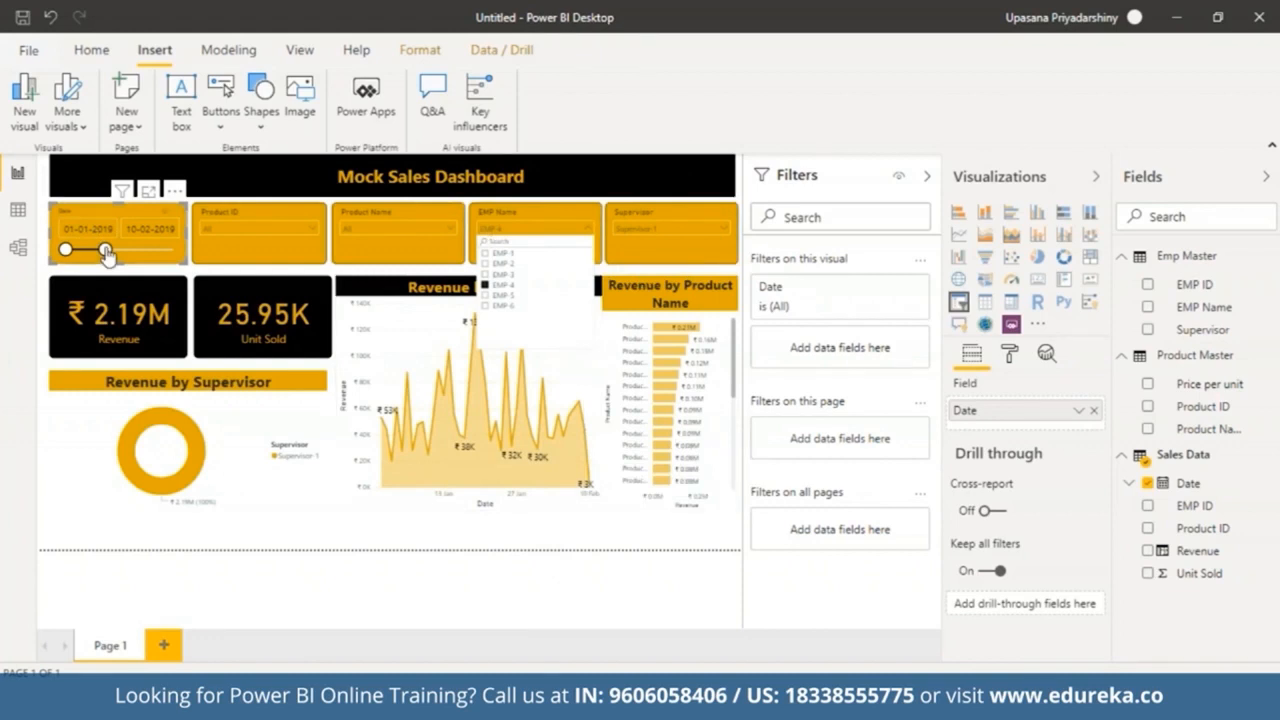
left_click_drag(106, 254, 66, 256)
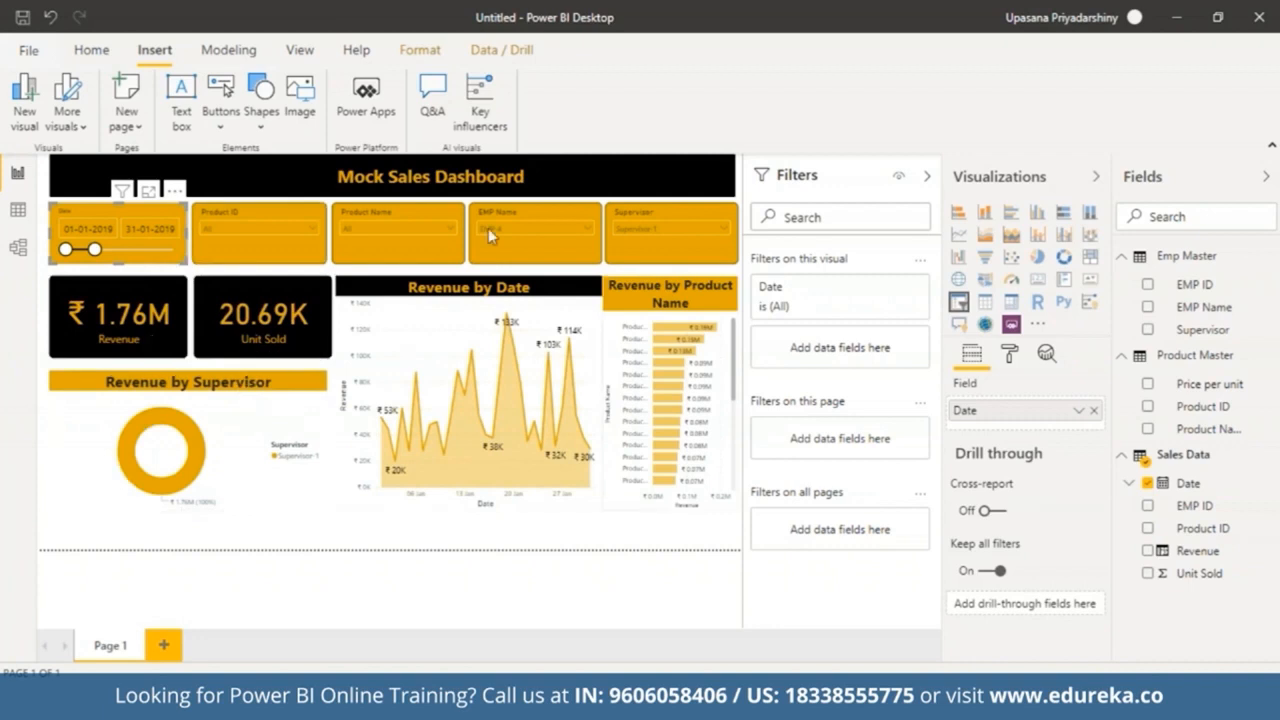
mouse_move(470, 347)
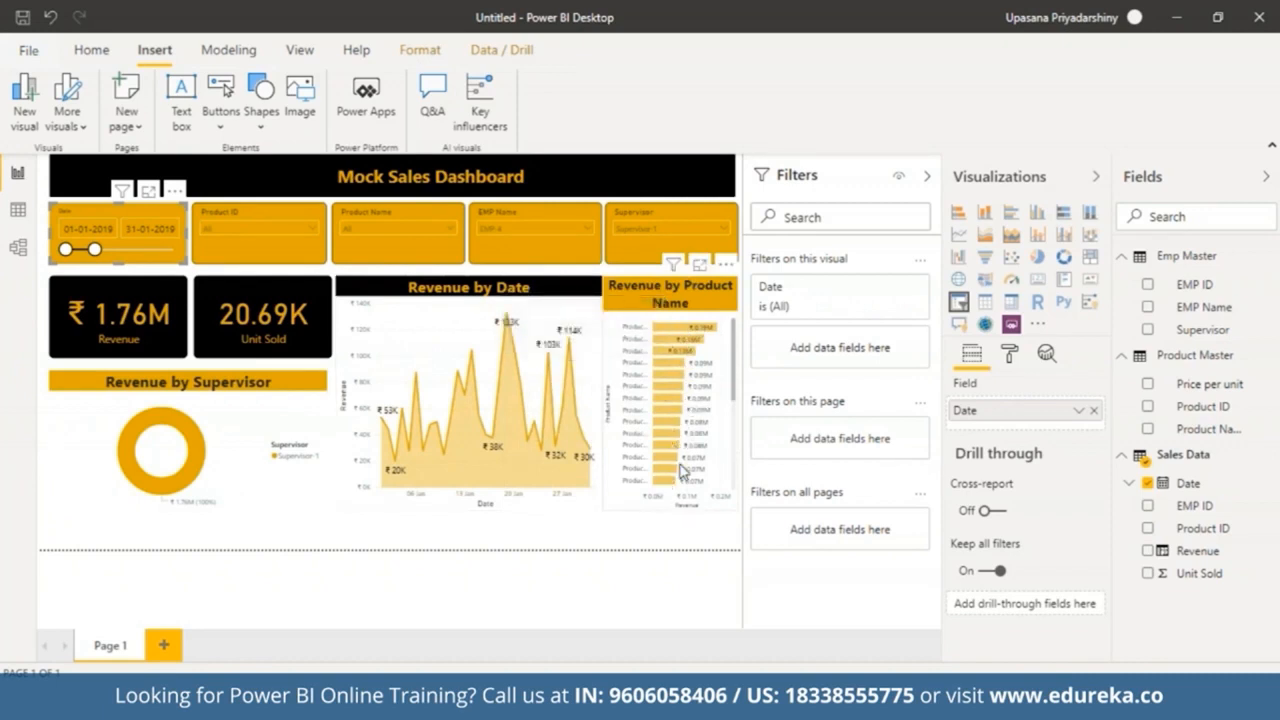
Step: Extend the date slicer range to end on 20-04-2019
left_click(731, 388)
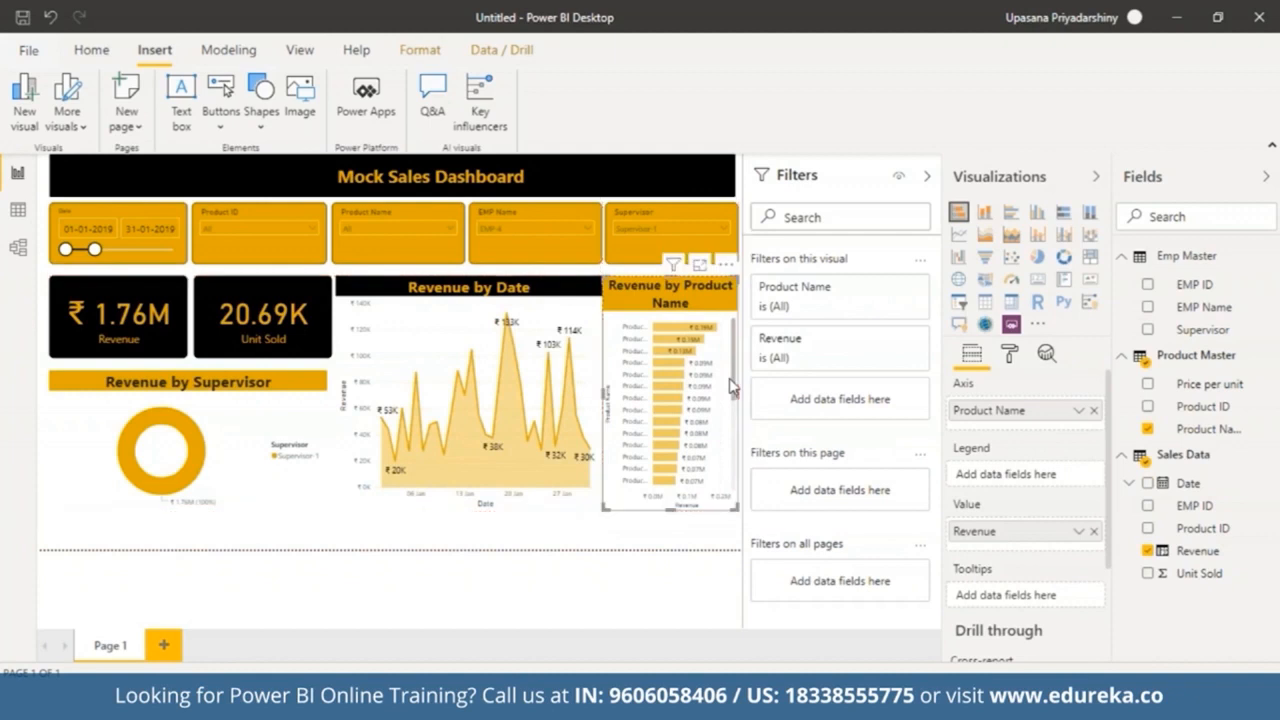
left_click(643, 528)
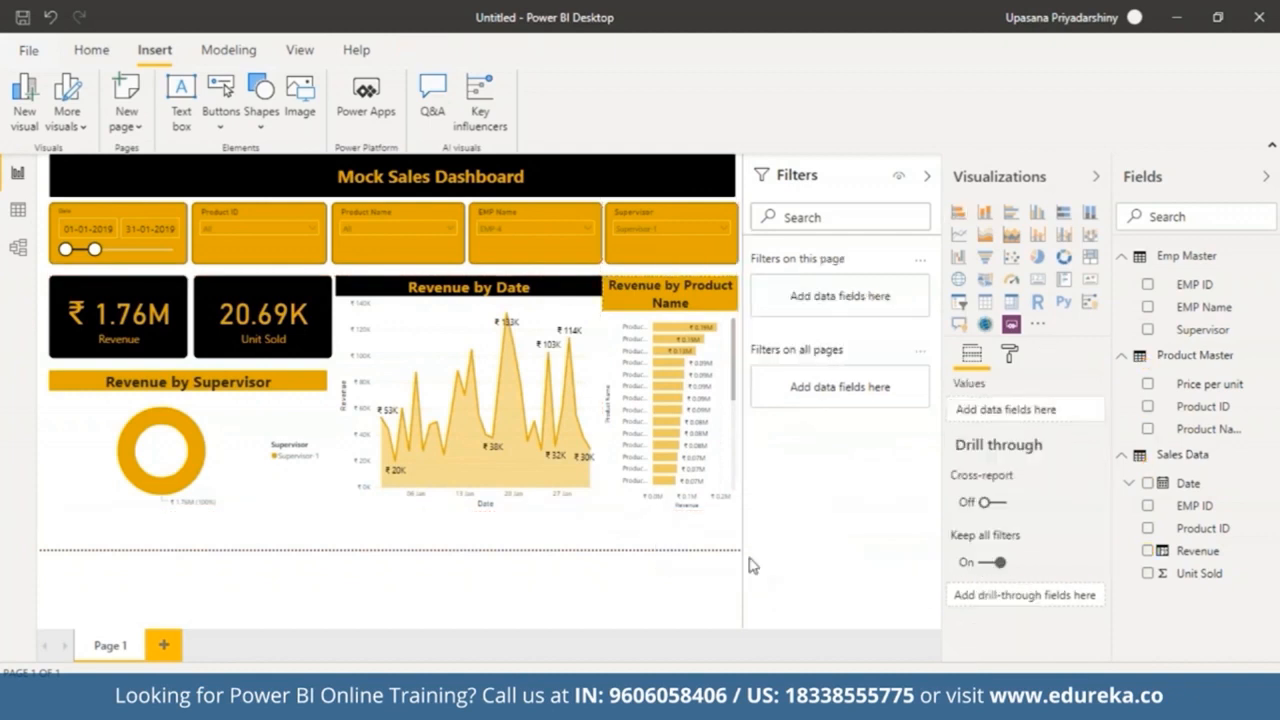
left_click_drag(94, 249, 176, 250)
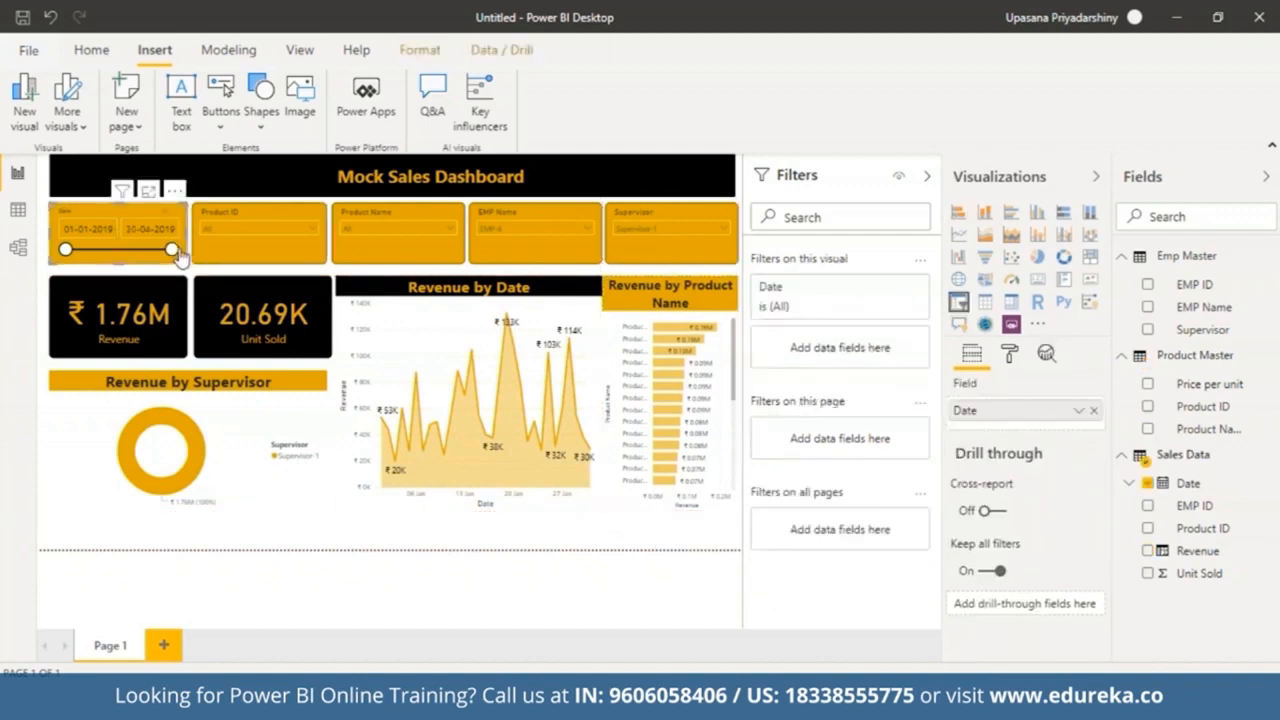
Step: Clear the EMP-4 selection in the EMP Name slicer
left_click(453, 230)
left_click(453, 230)
left_click(584, 227)
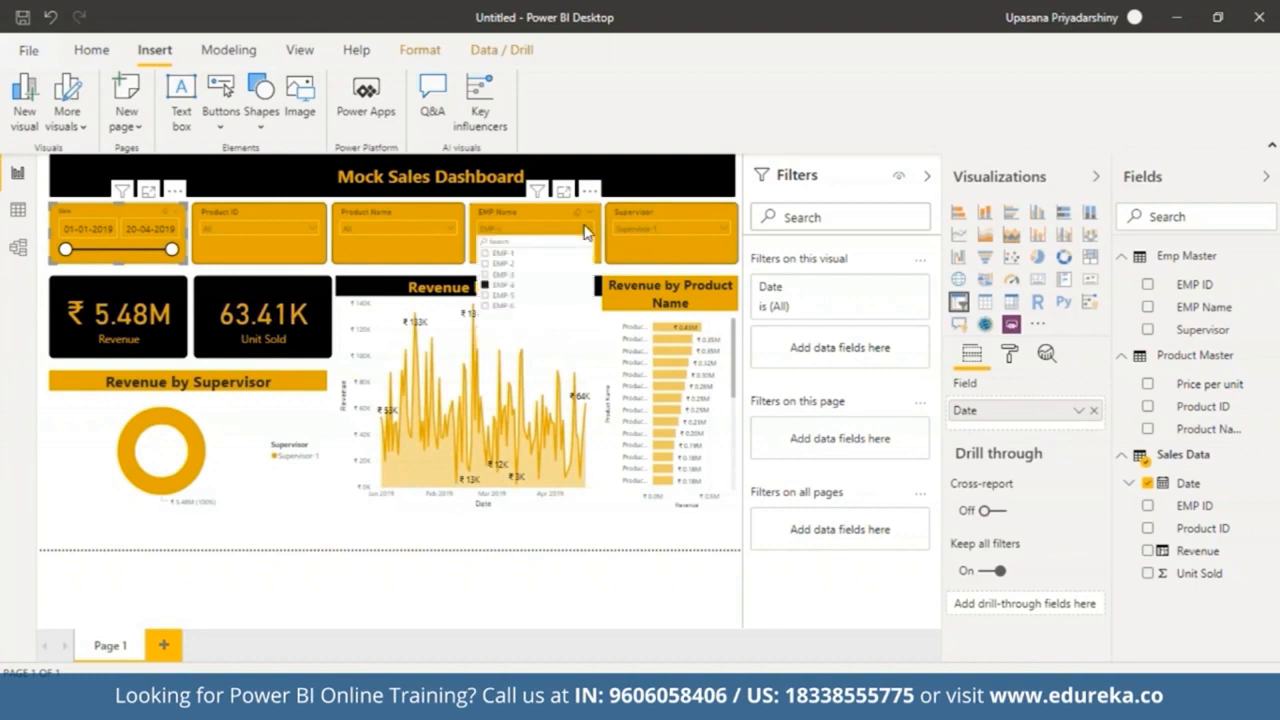
left_click(486, 290)
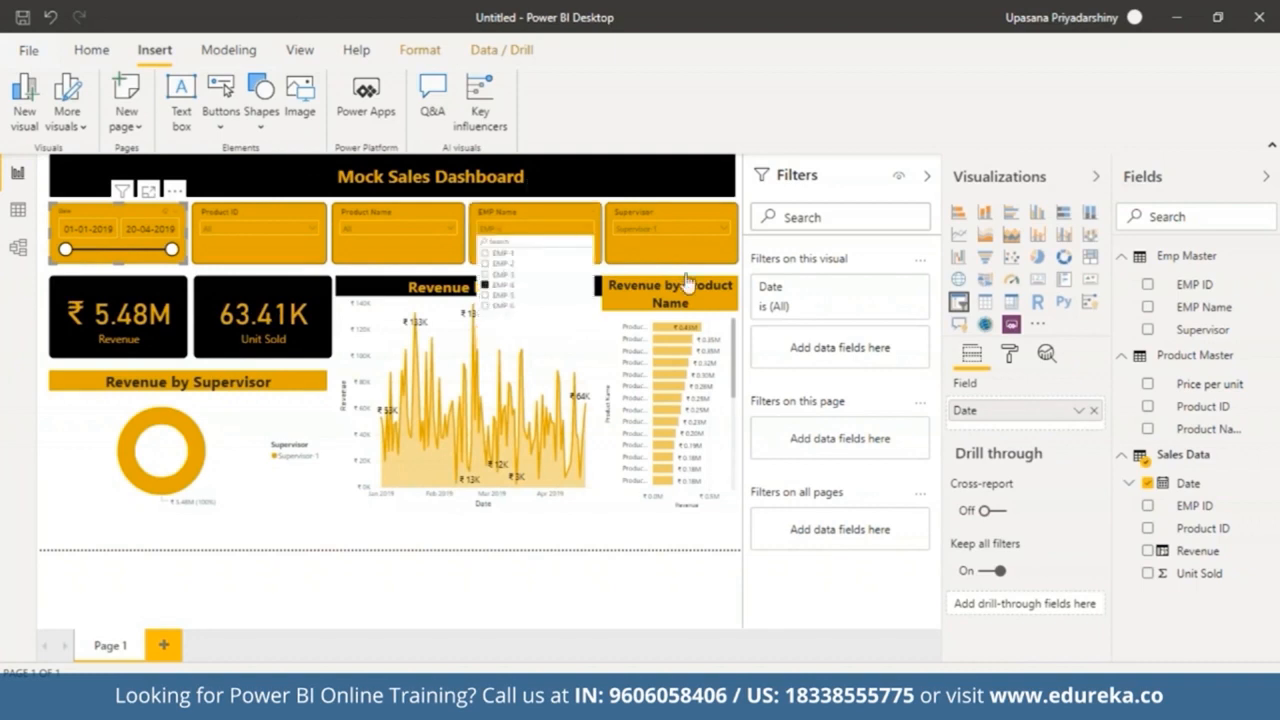
Step: Clear the Supervisor-1 selection in the Supervisor slicer
left_click(718, 229)
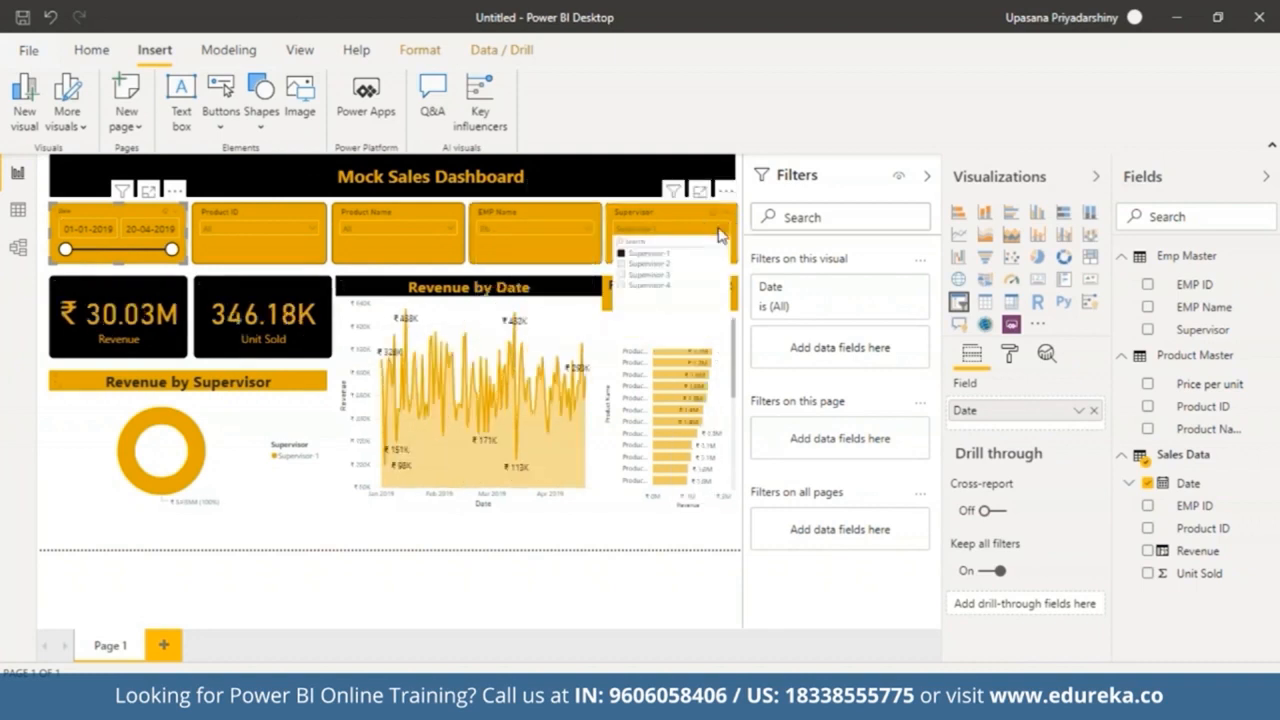
left_click(622, 254)
left_click(721, 210)
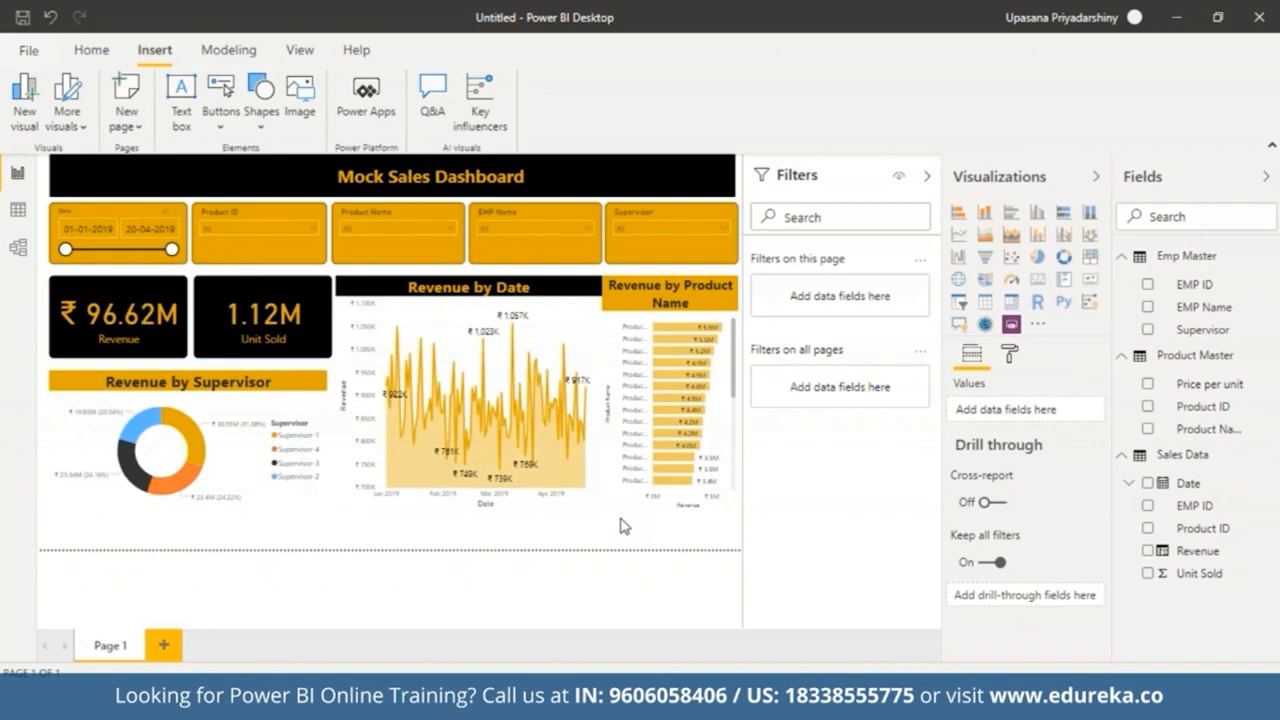
Step: Import the Scroller custom visual from the AppSource marketplace by searching for scroller
left_click(1038, 325)
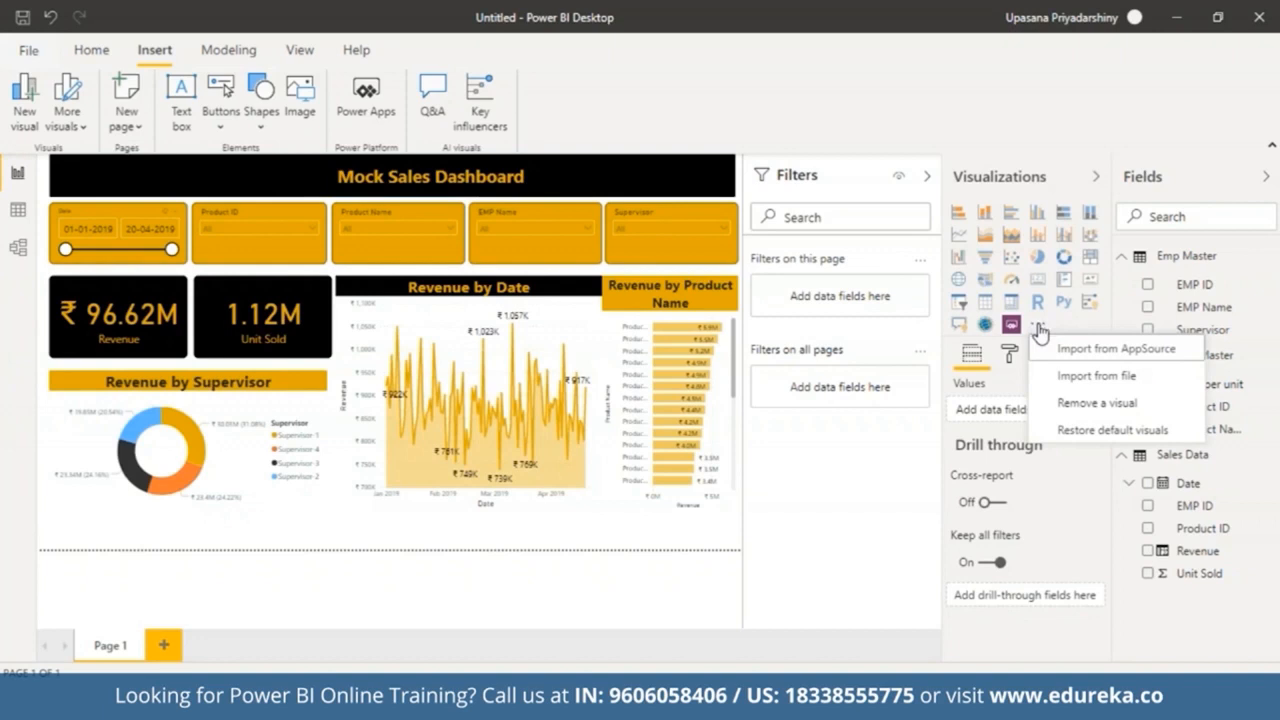
left_click(1061, 353)
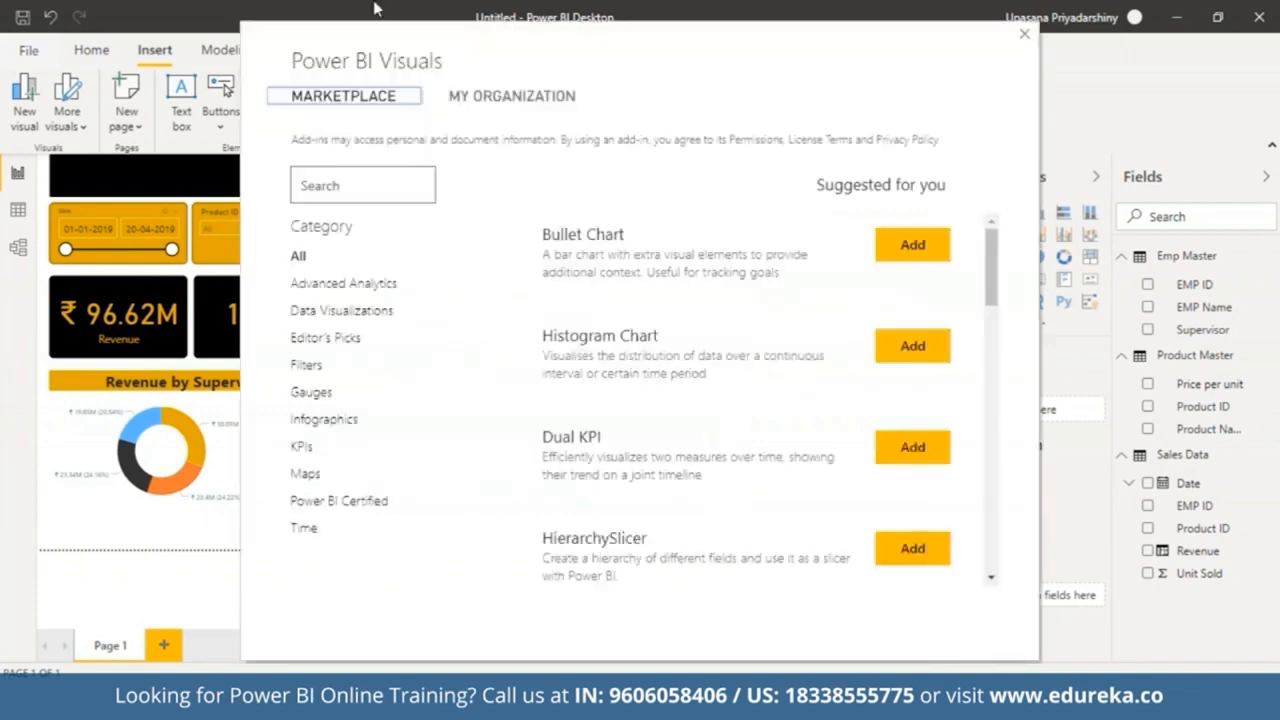
left_click(371, 178)
type("scroller")
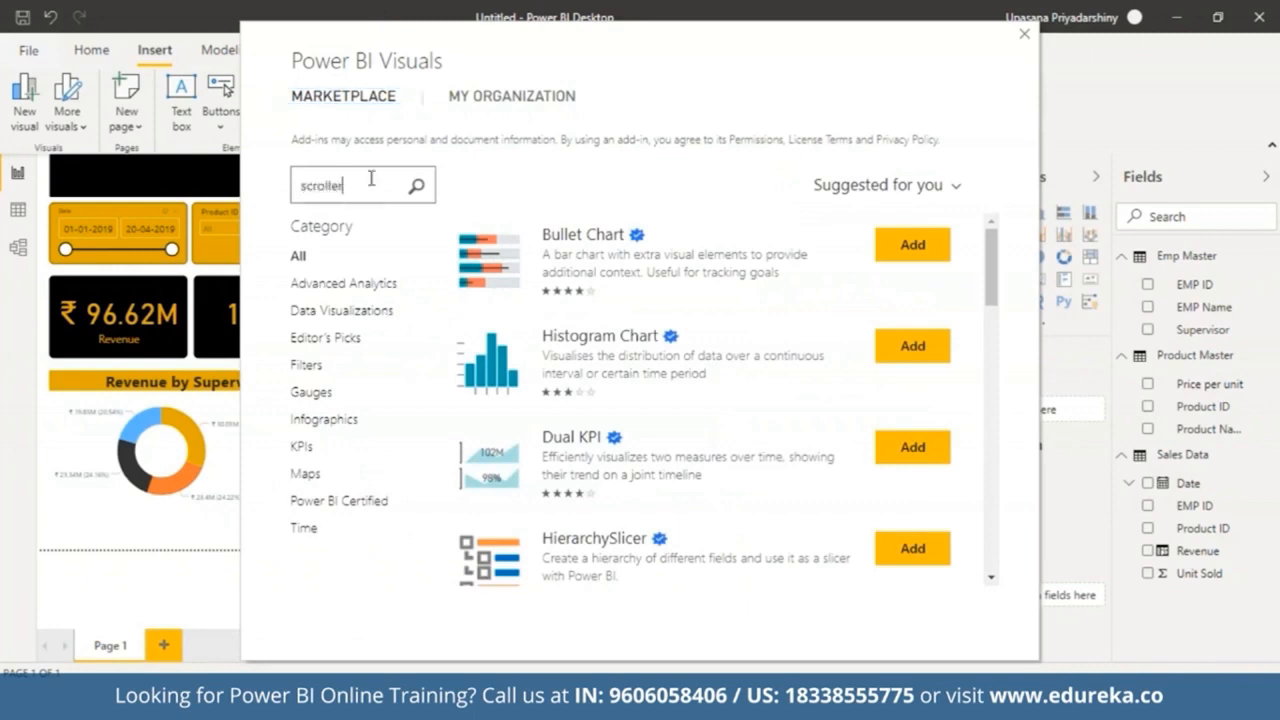
key("Return")
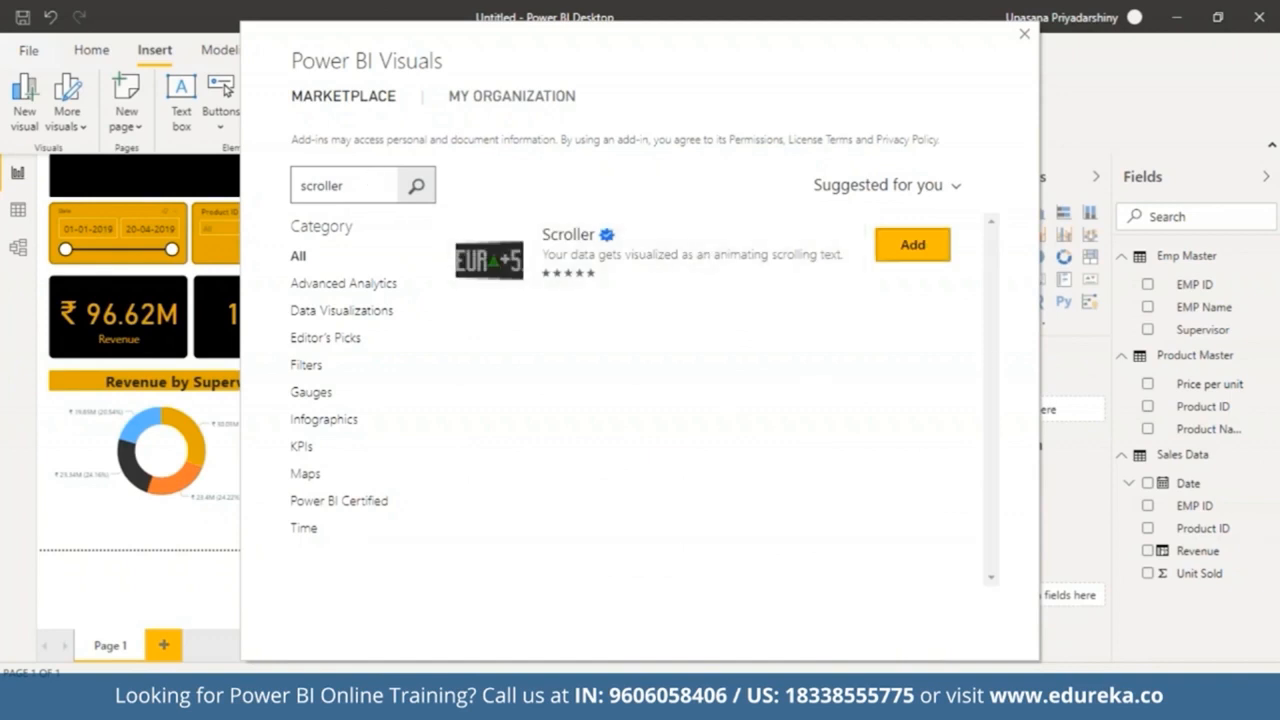
left_click(913, 245)
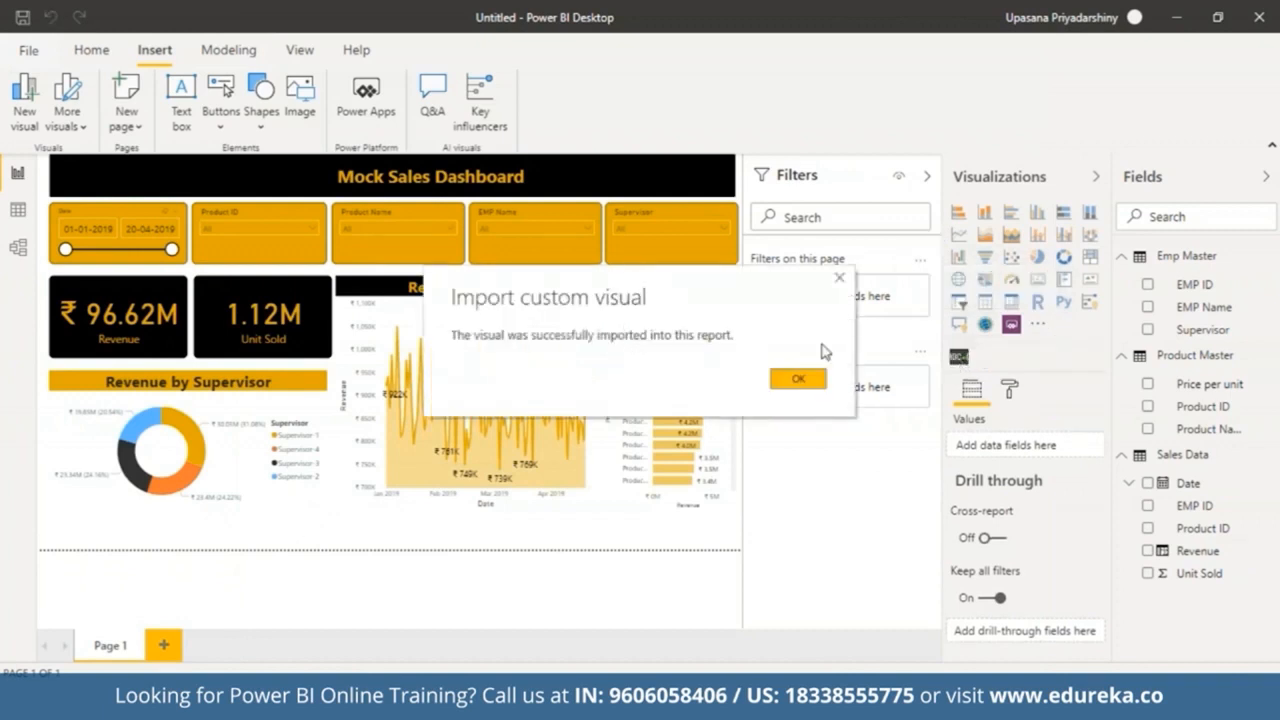
left_click(798, 381)
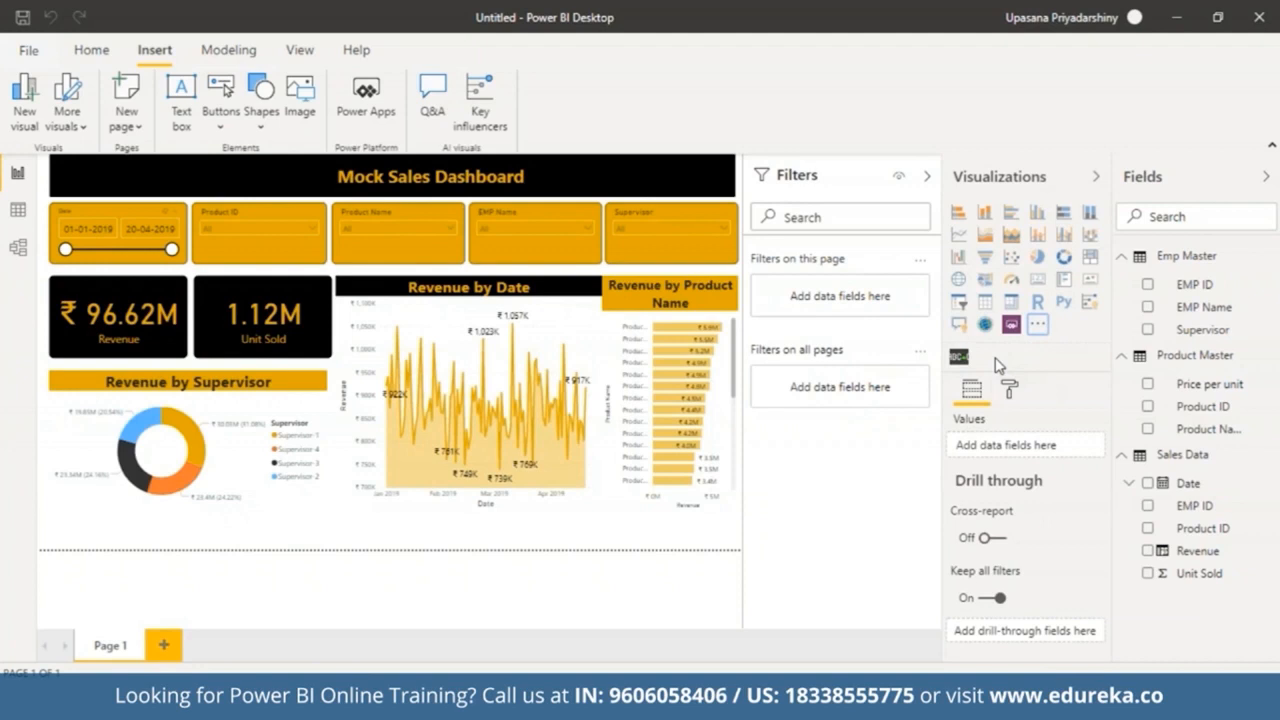
Step: Add a Scroller visual and stretch it into a thin strip across the bottom of the dashboard
left_click(955, 358)
left_click_drag(140, 300, 89, 488)
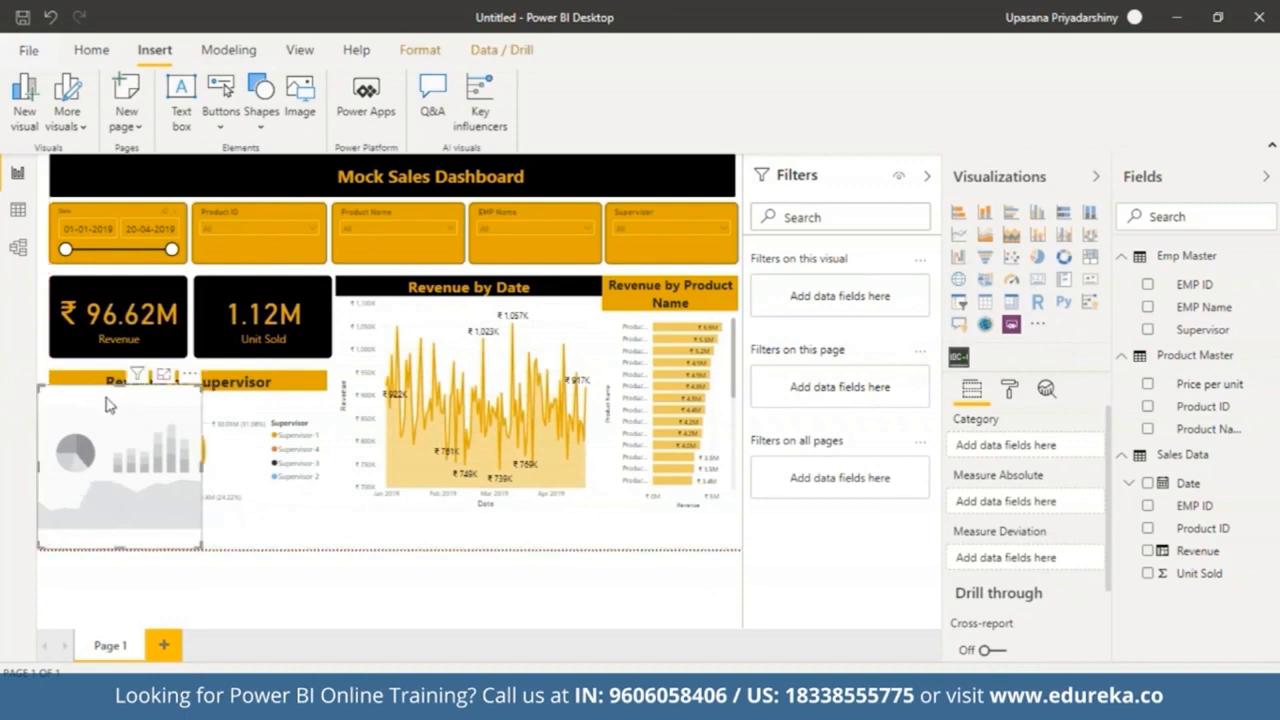
left_click_drag(116, 384, 114, 531)
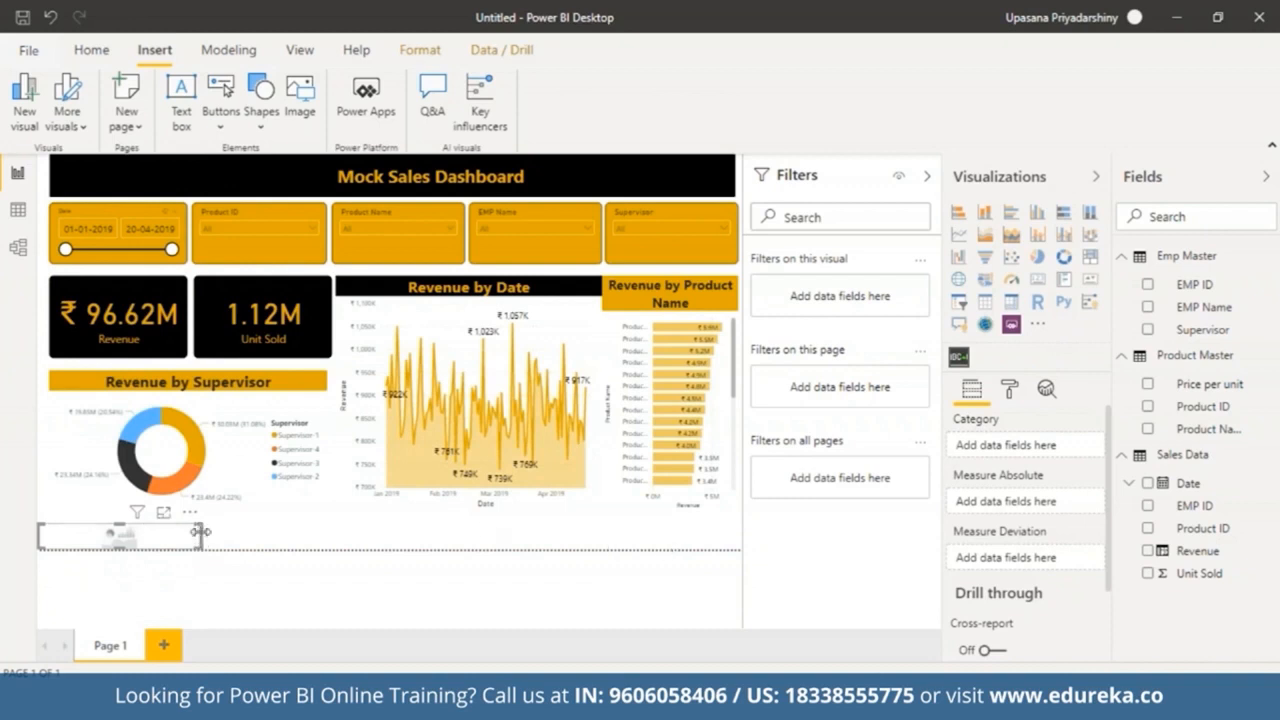
left_click_drag(202, 536, 741, 551)
left_click_drag(390, 545, 389, 531)
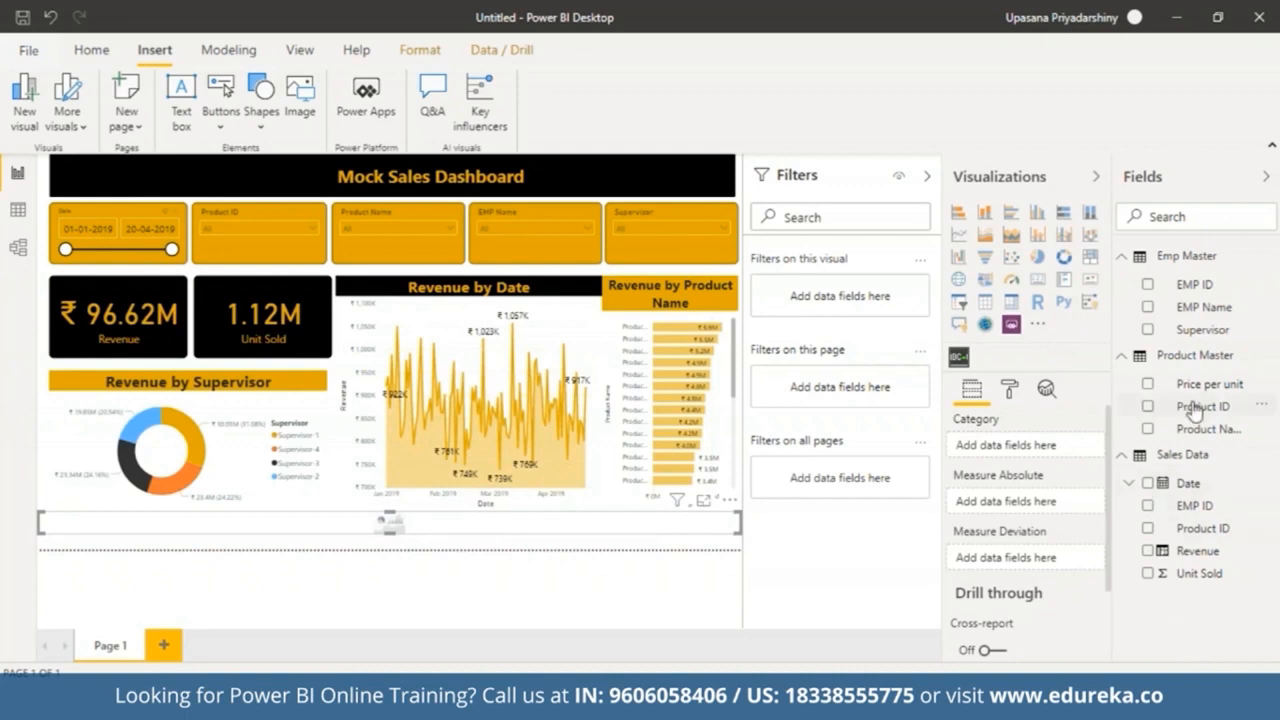
Step: Set the scroller's Category to Product ID and Measure Absolute to Price per unit
left_click_drag(1193, 410, 1023, 451)
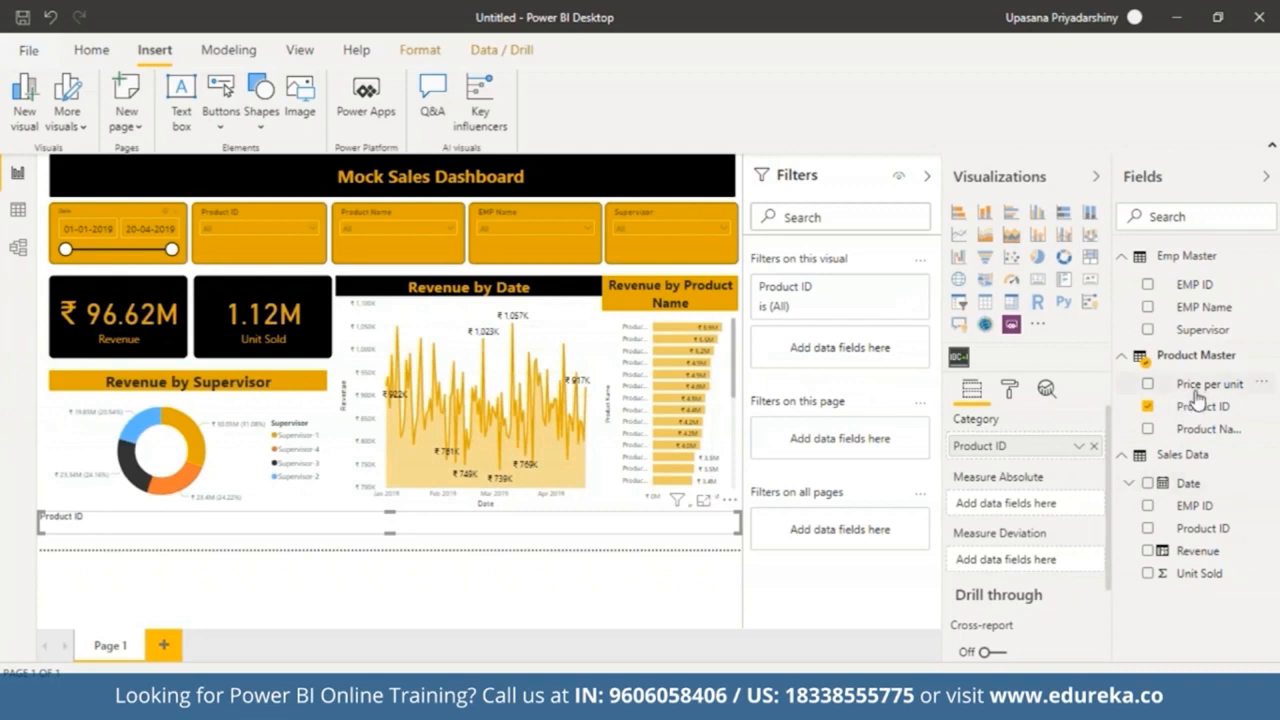
left_click_drag(1198, 388, 1020, 512)
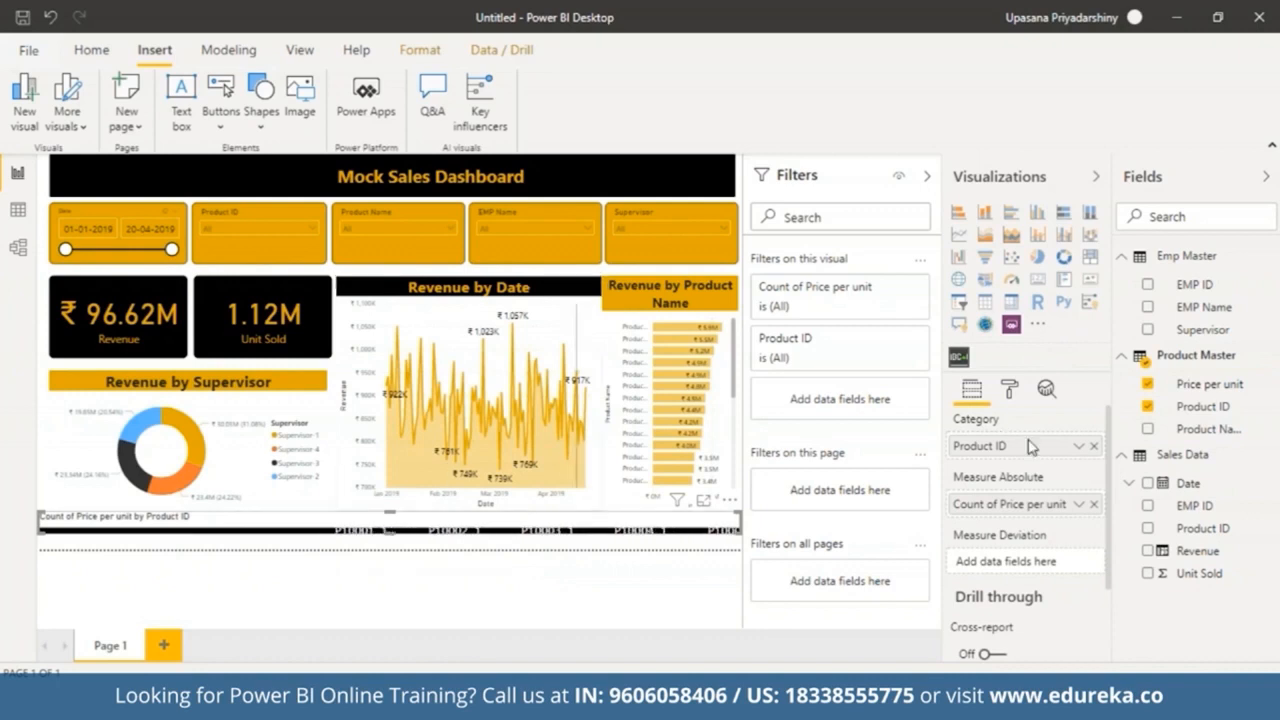
Step: Turn off the scroller visual's title
left_click(1010, 387)
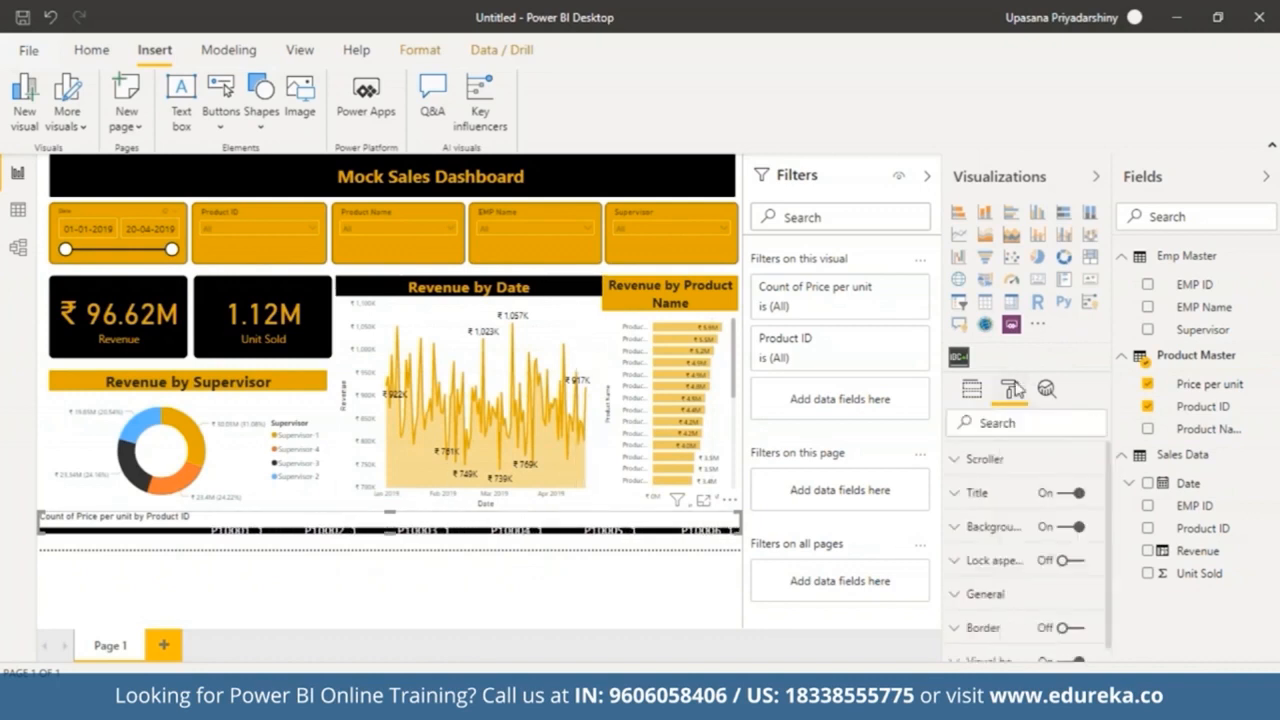
left_click(1058, 496)
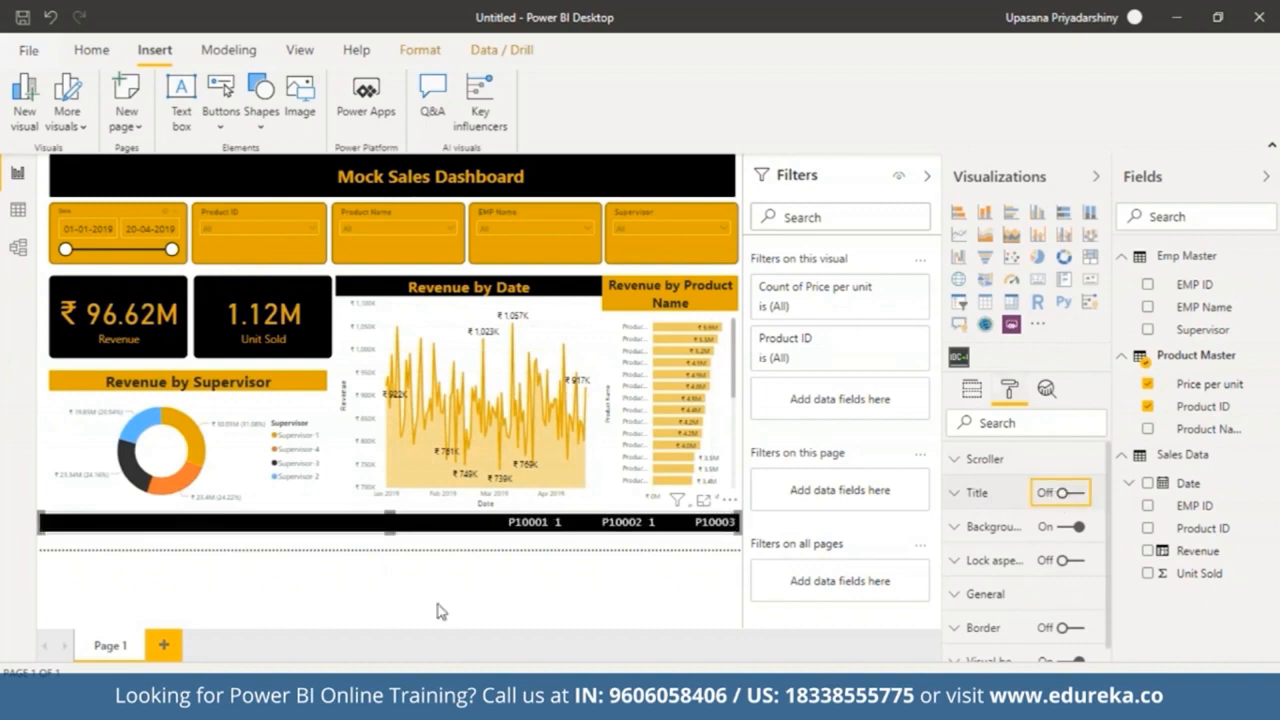
Step: Change the scroller's text color to gold
left_click_drag(1109, 510, 1109, 537)
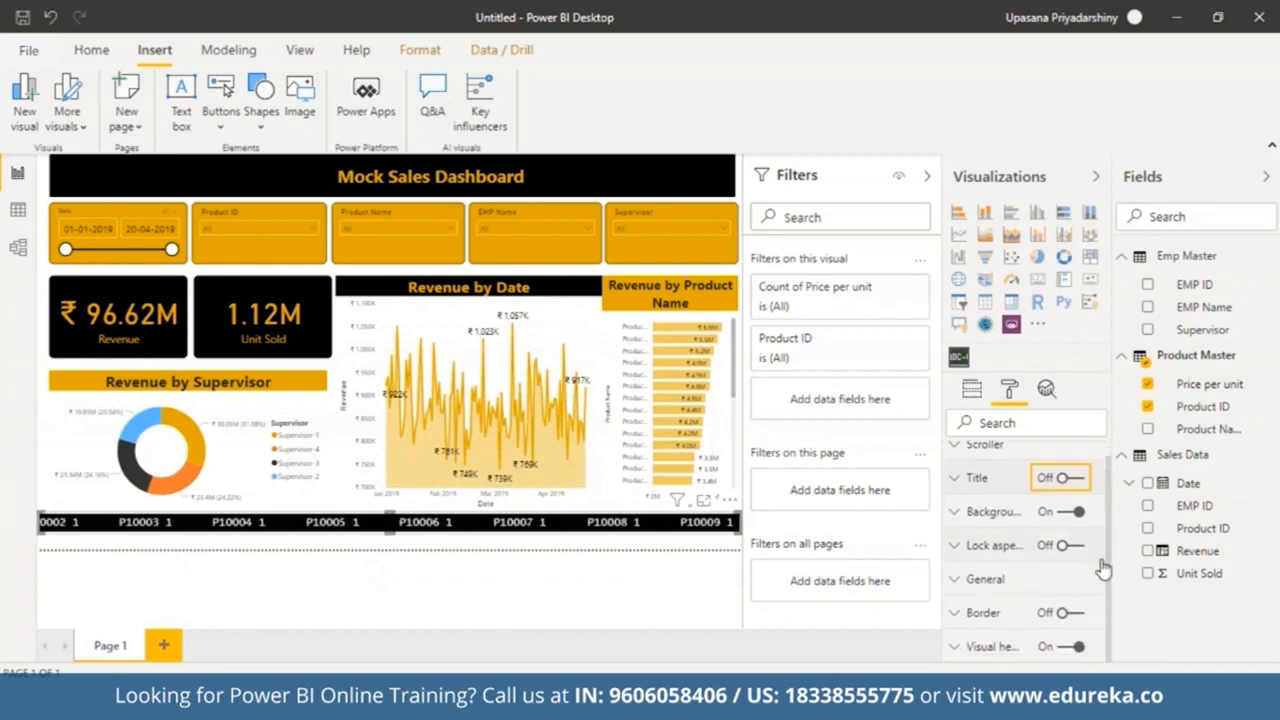
left_click(962, 450)
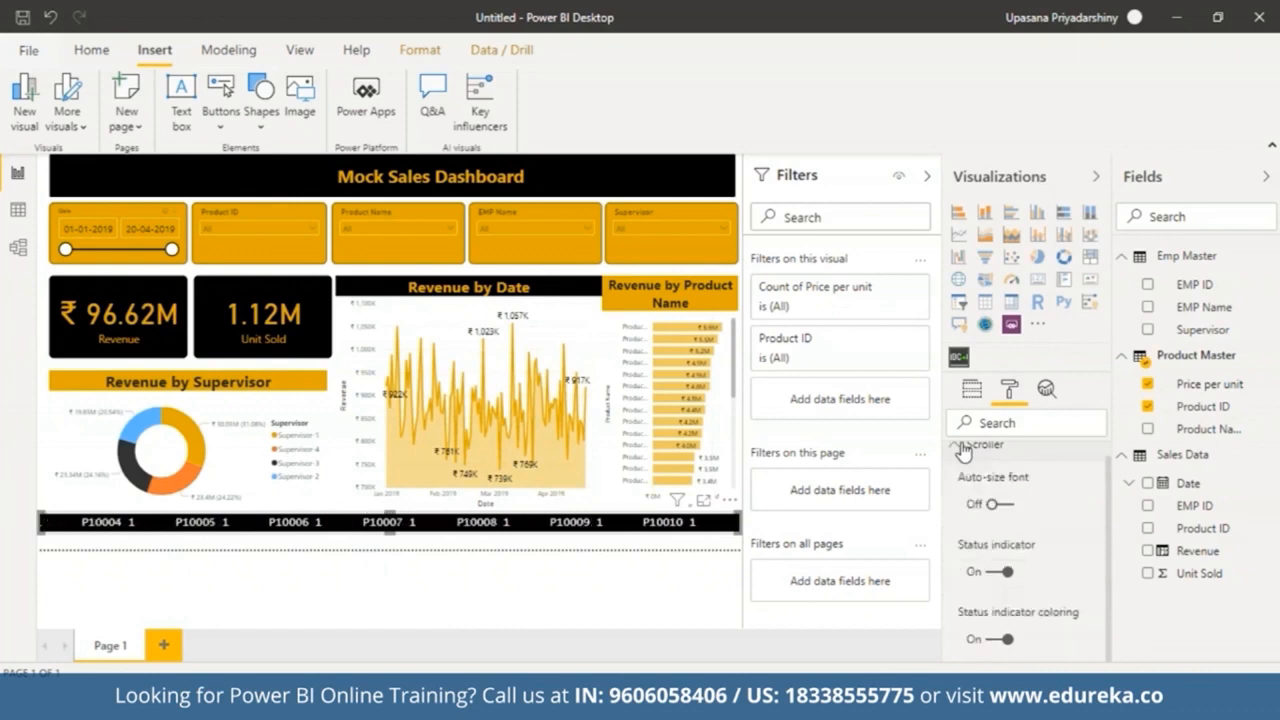
left_click_drag(1108, 500, 1108, 590)
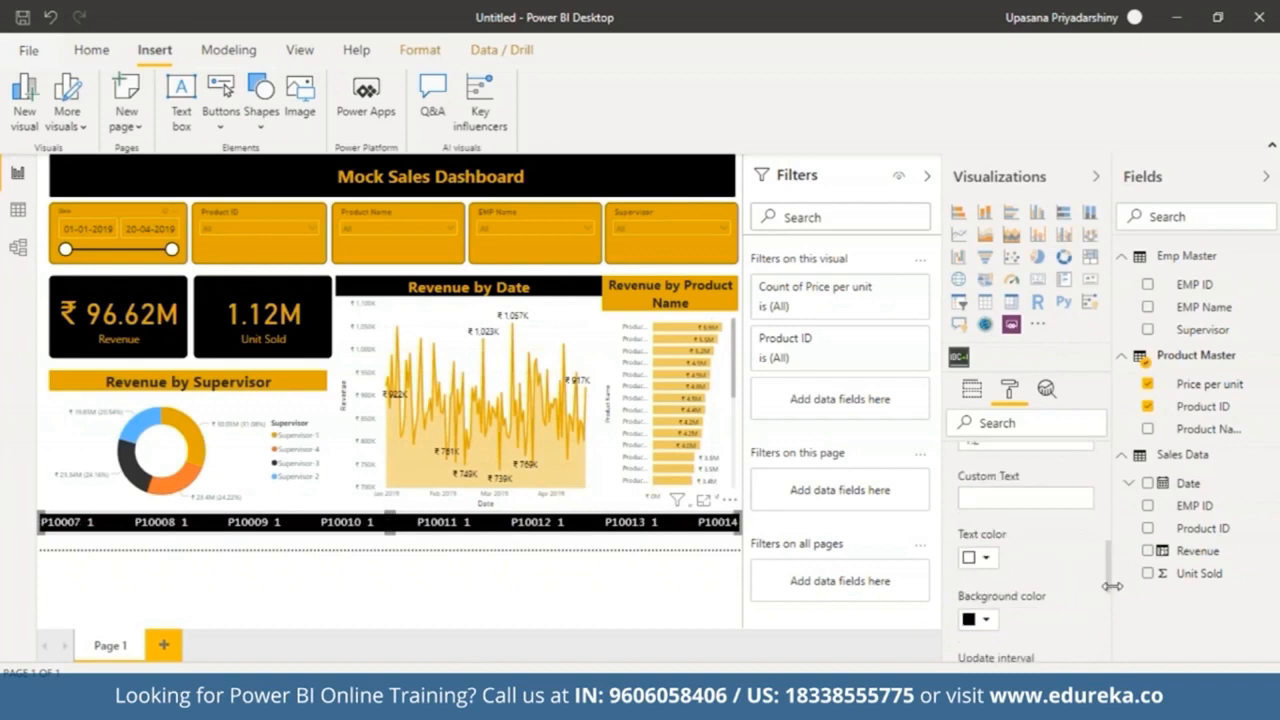
left_click(996, 561)
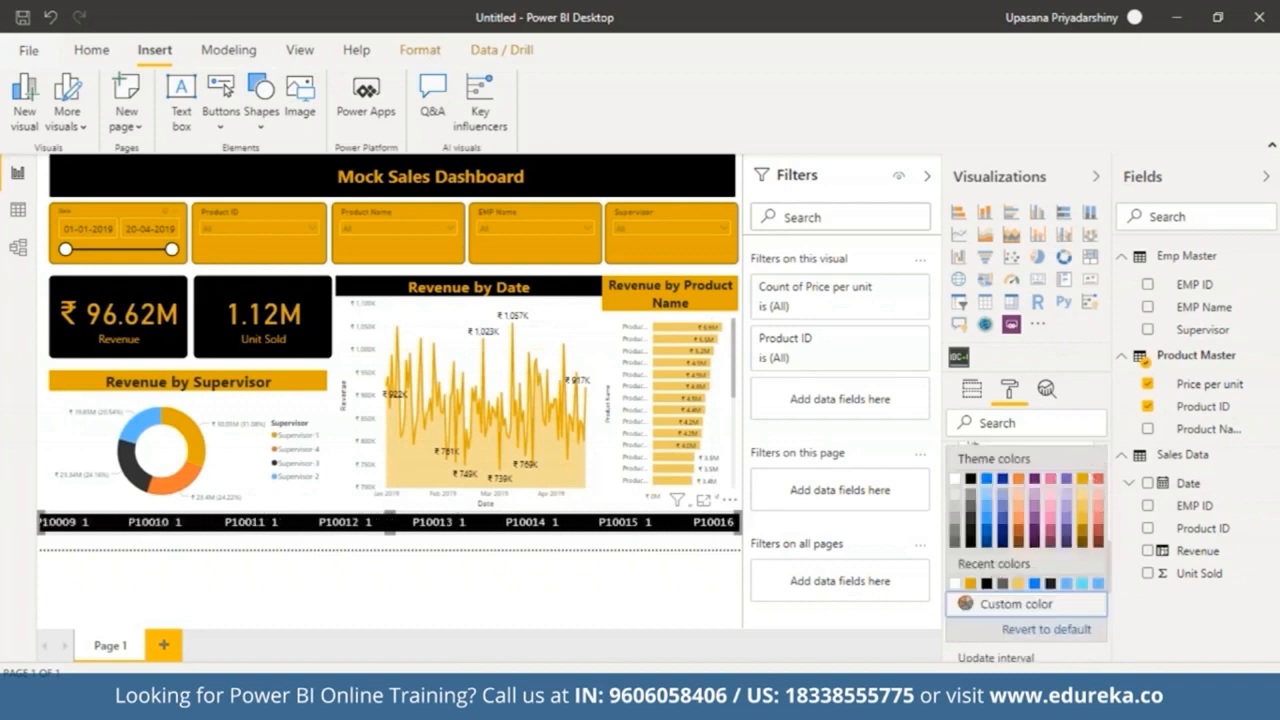
left_click(1092, 479)
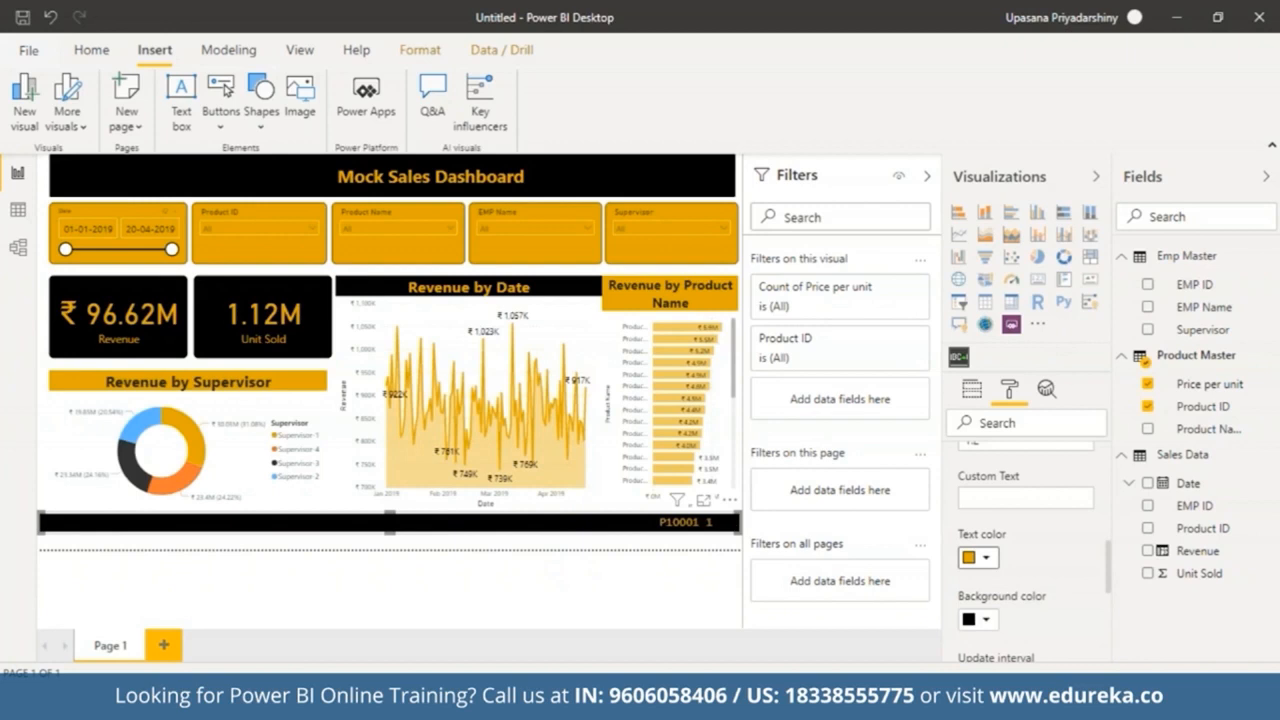
Step: Set the scroller's scroll speed to 1.0
scroll(1112, 540, "up", 2)
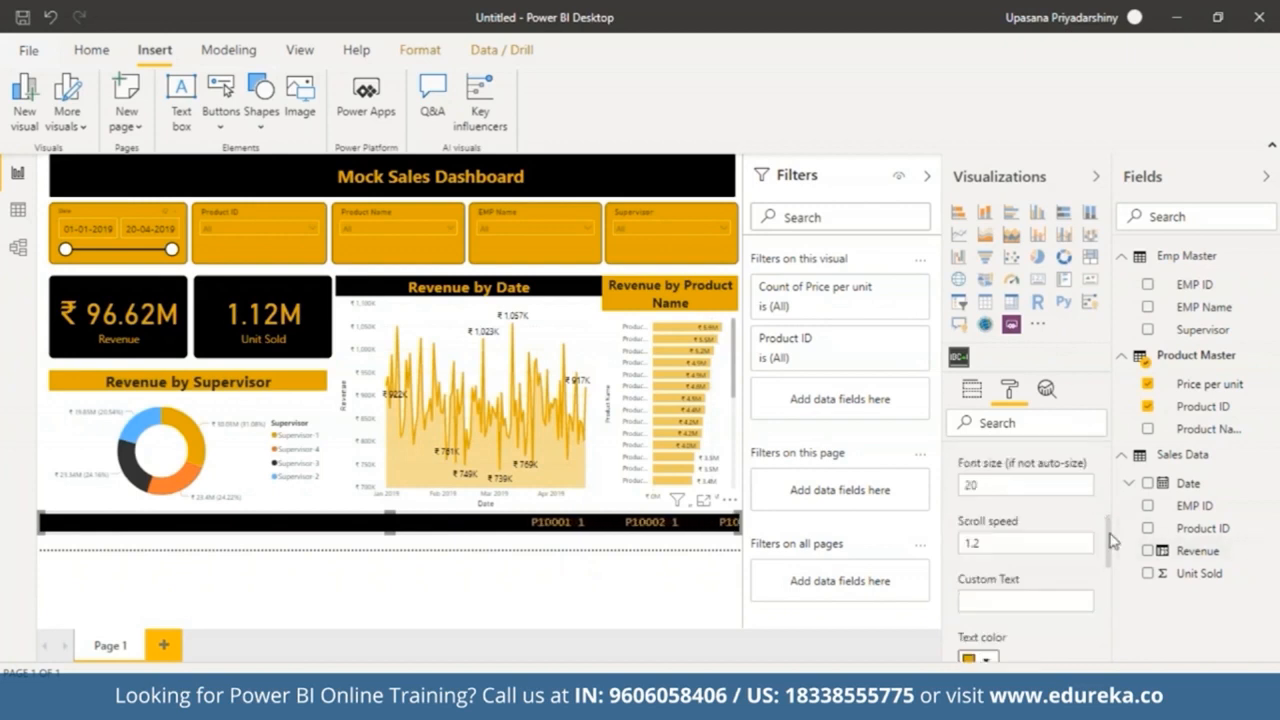
scroll(1112, 540, "up", 2)
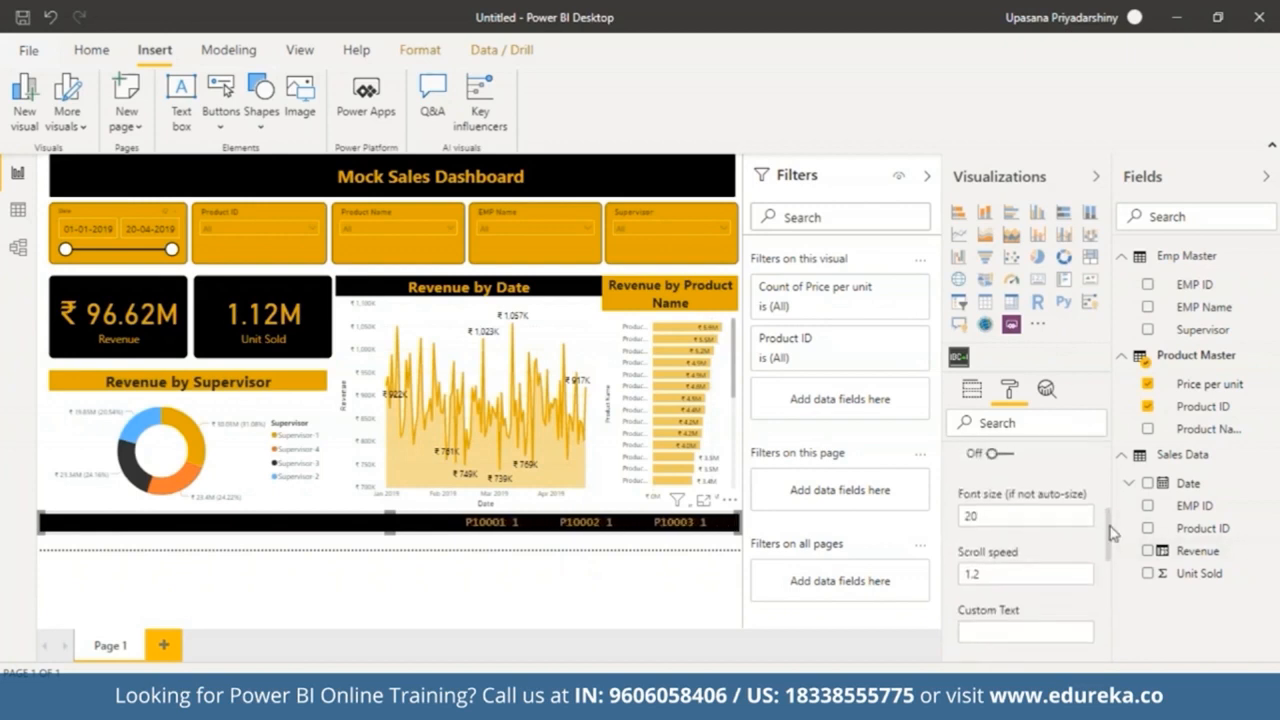
left_click(990, 577)
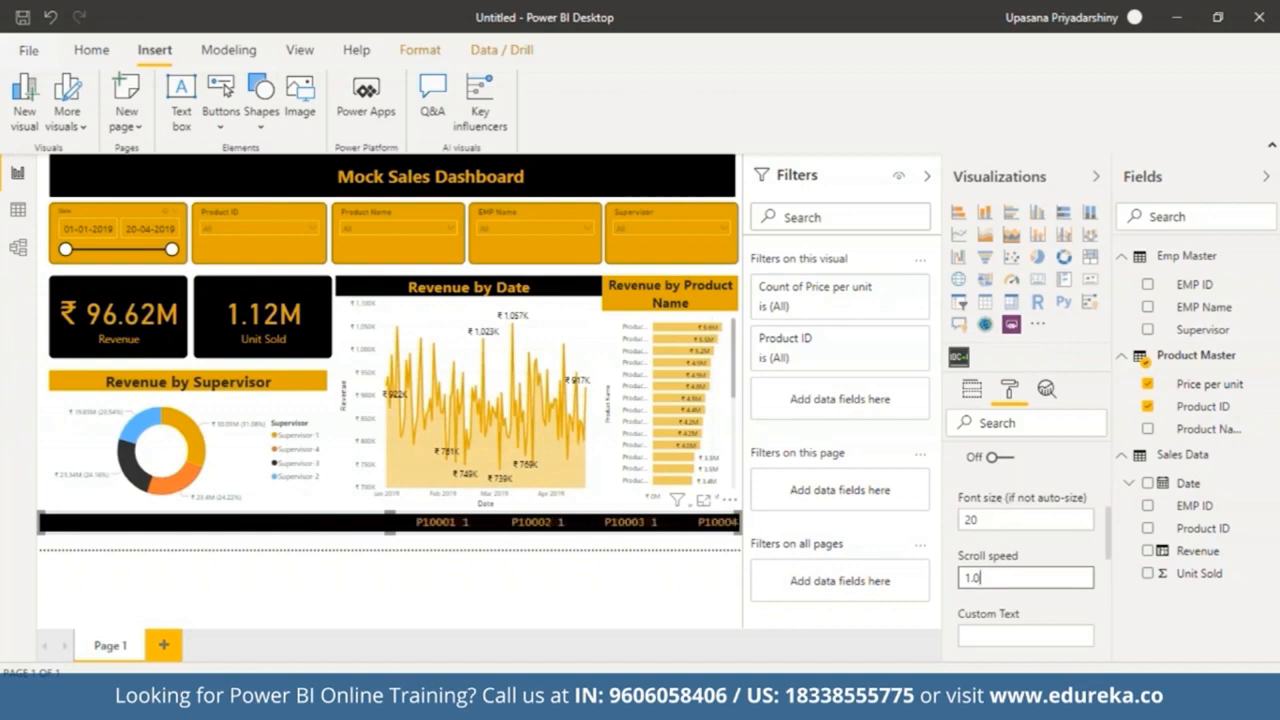
left_click(1036, 517)
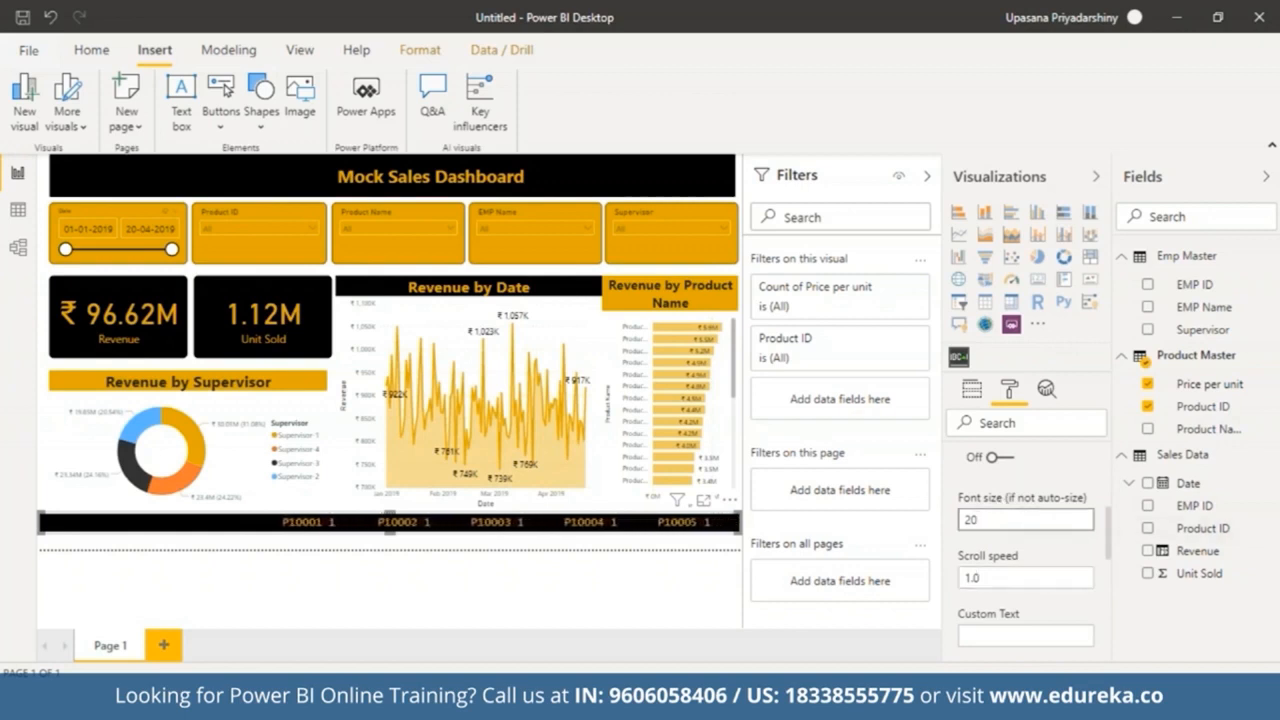
left_click_drag(1109, 528, 1110, 463)
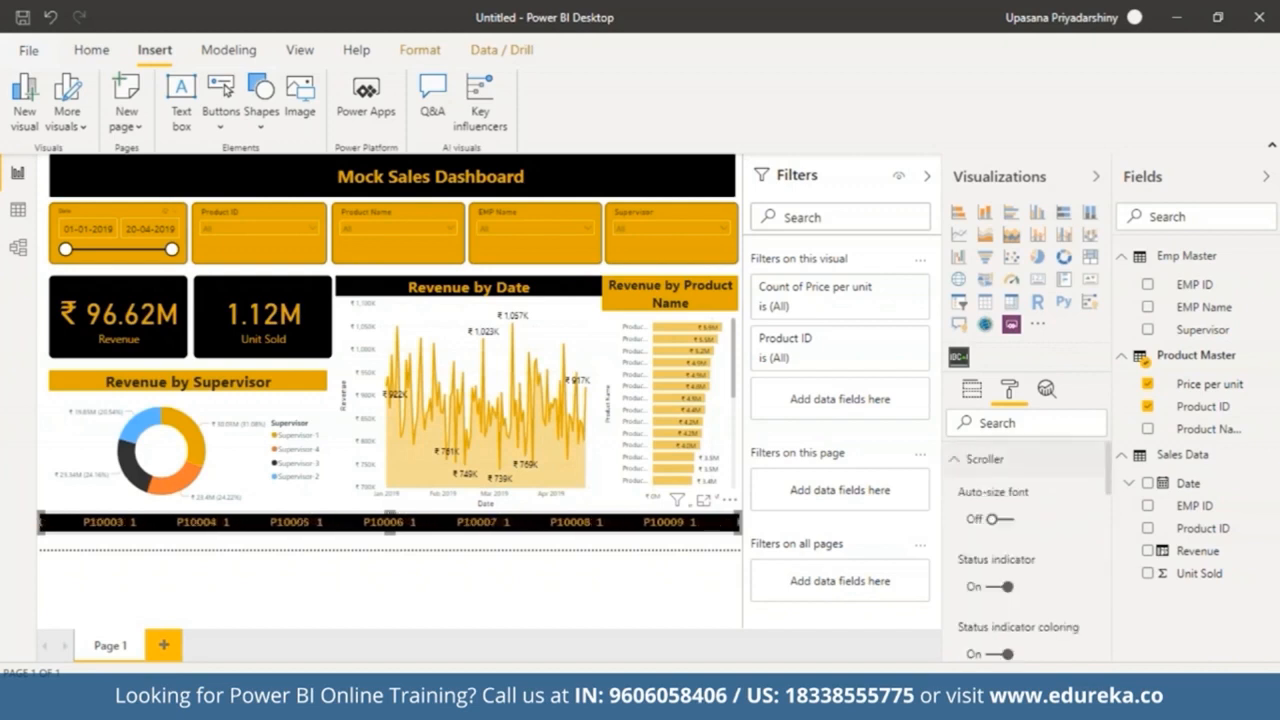
left_click(970, 459)
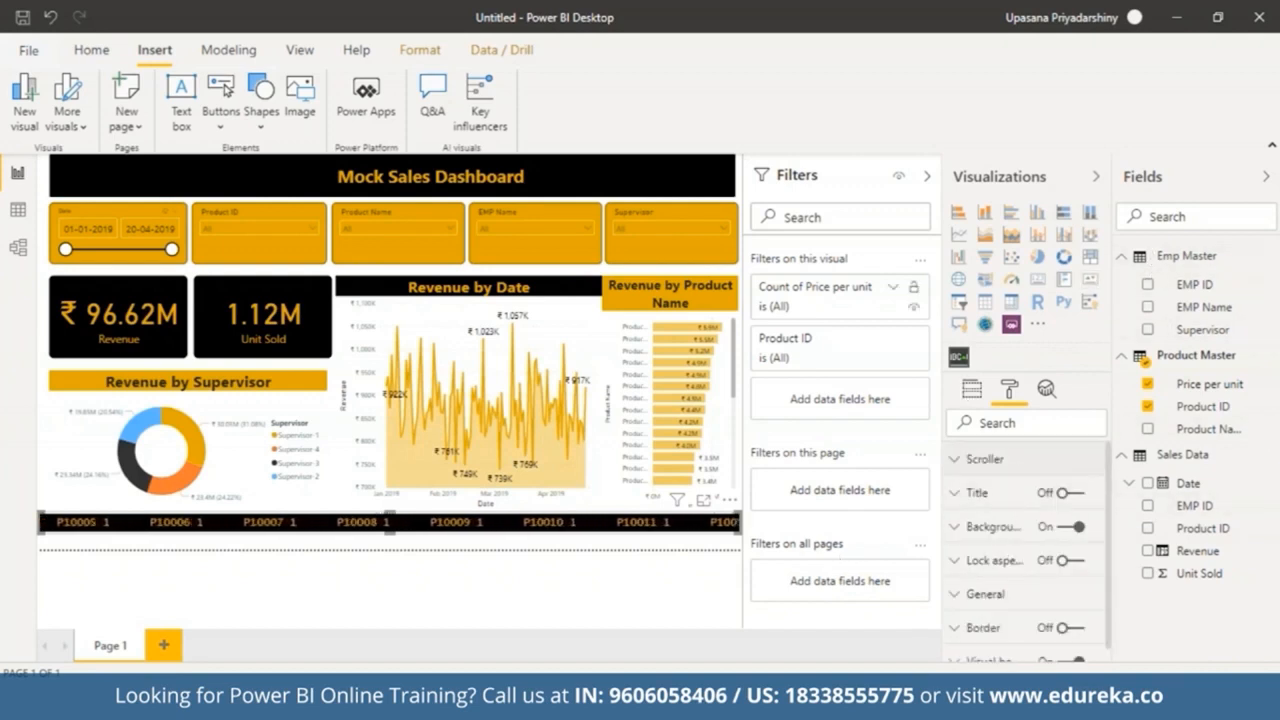
Step: Insert the 'folder (3)' image from the Downloads folder onto the dashboard
left_click(929, 178)
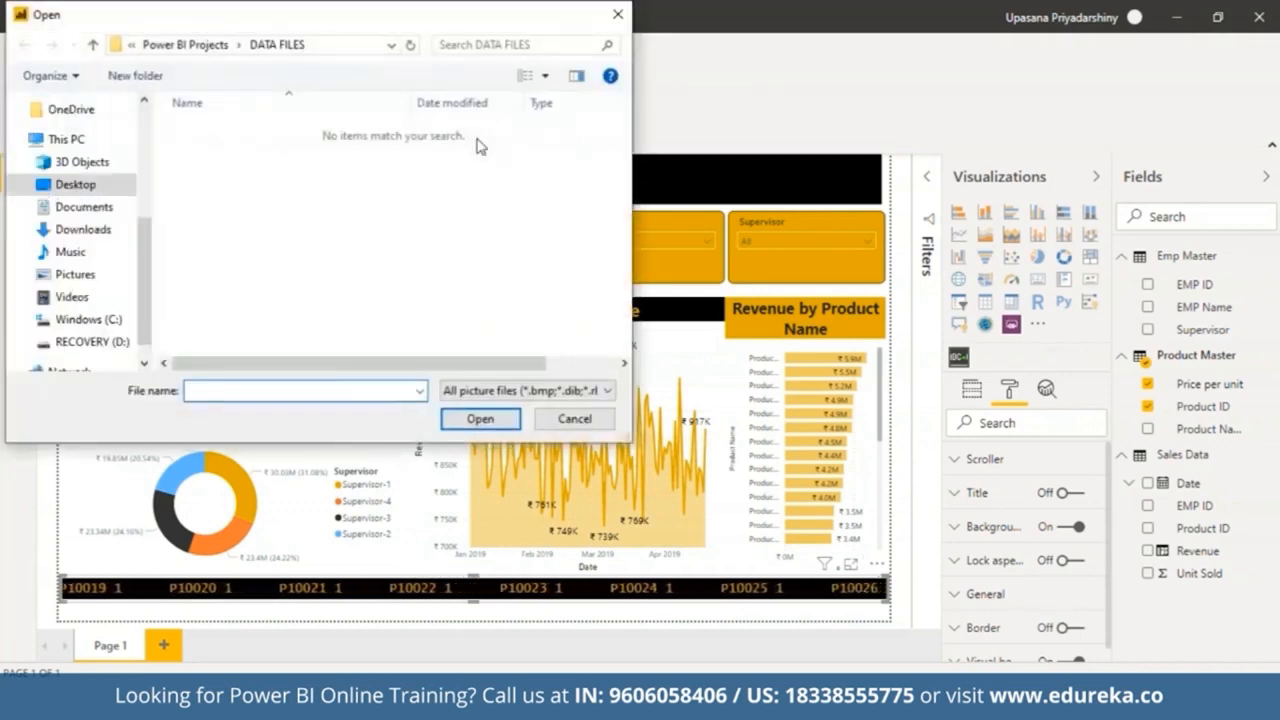
left_click(118, 229)
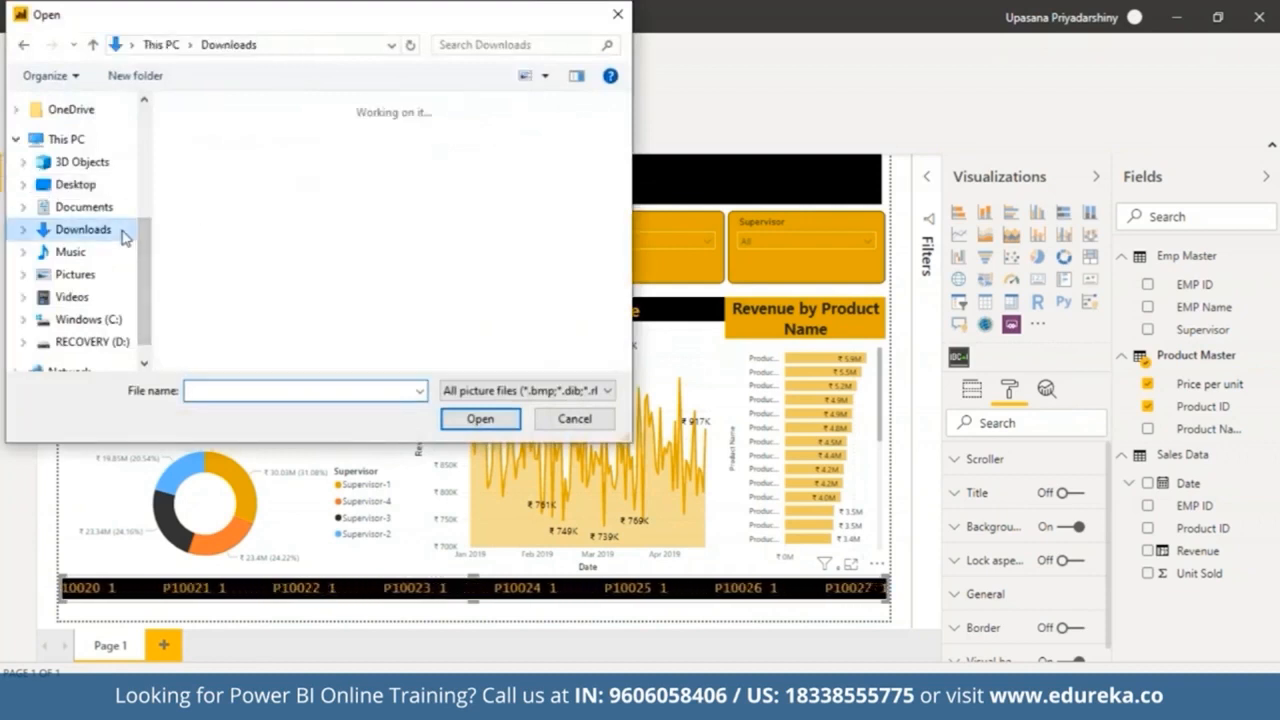
left_click_drag(626, 117, 628, 178)
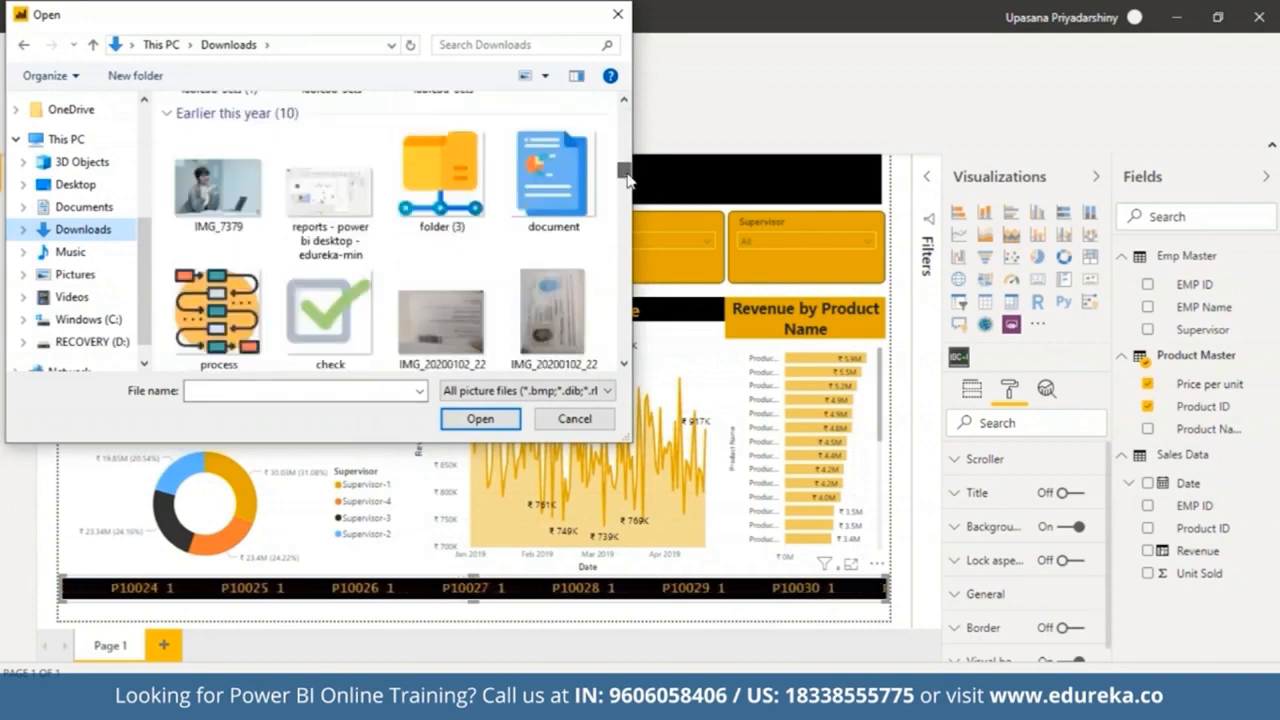
left_click(413, 170)
left_click(480, 420)
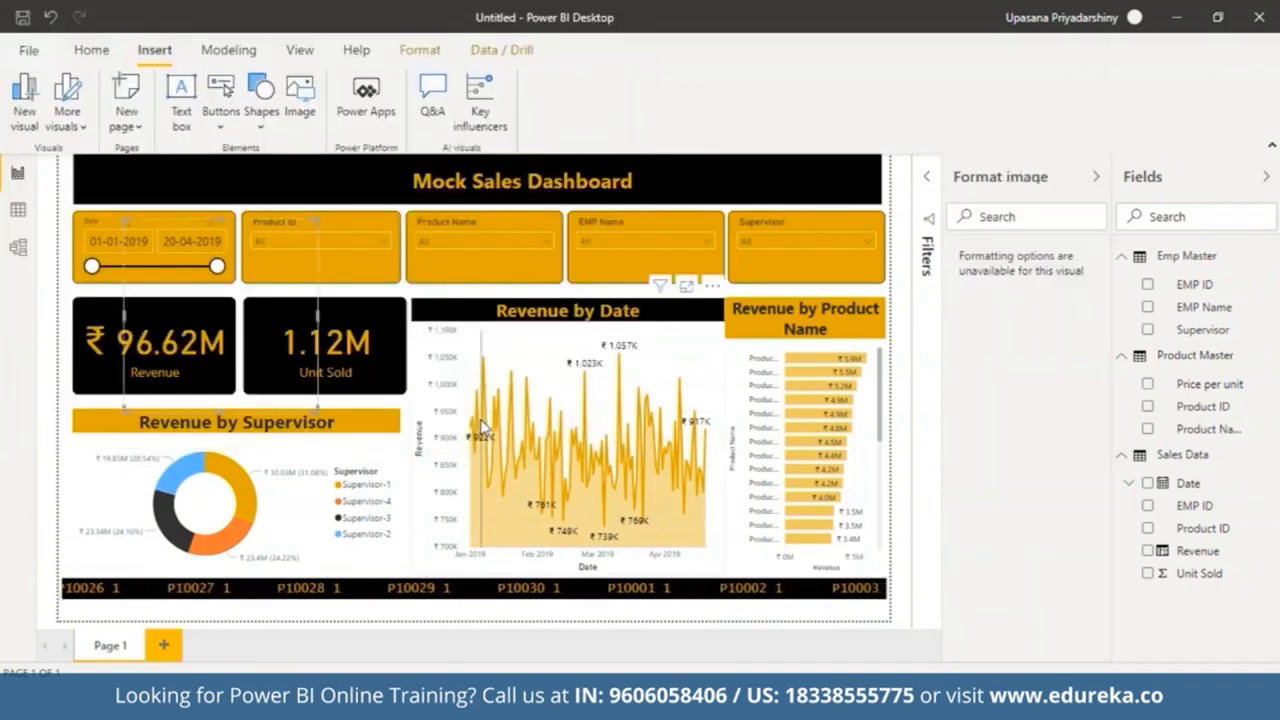
Step: Move the folder image to the right end of the title banner
left_click_drag(322, 424, 842, 181)
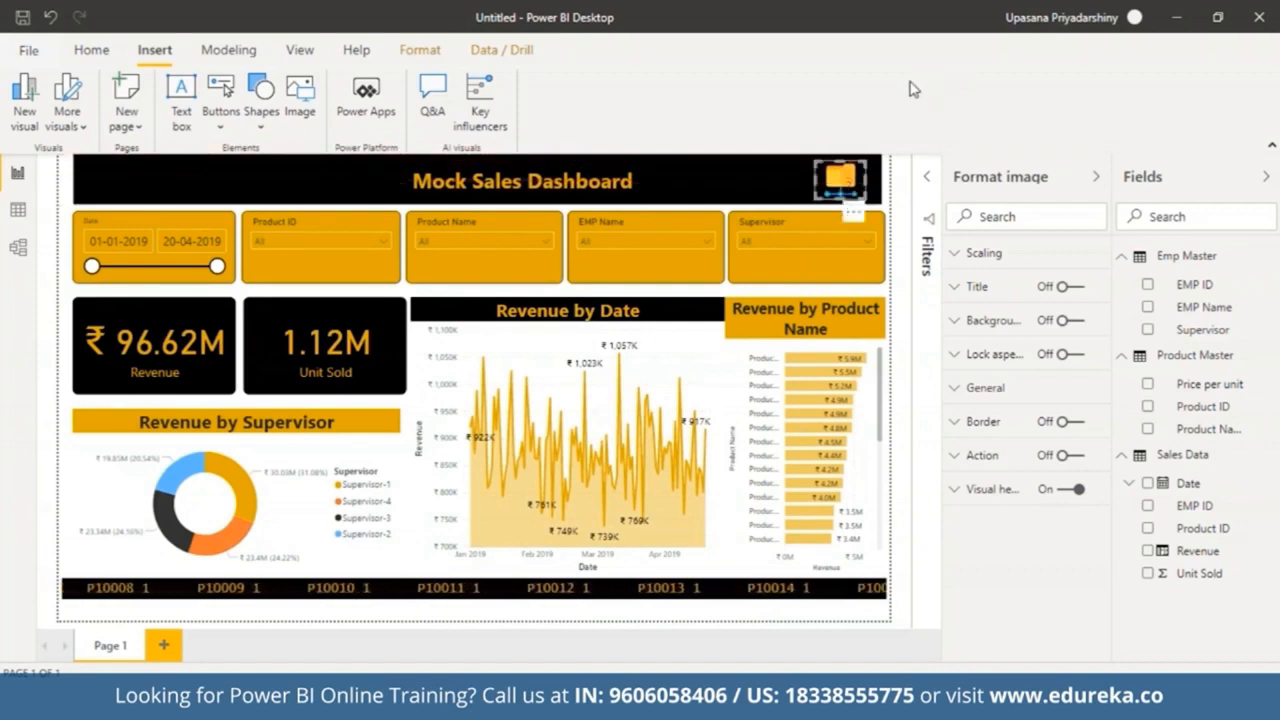
left_click(900, 300)
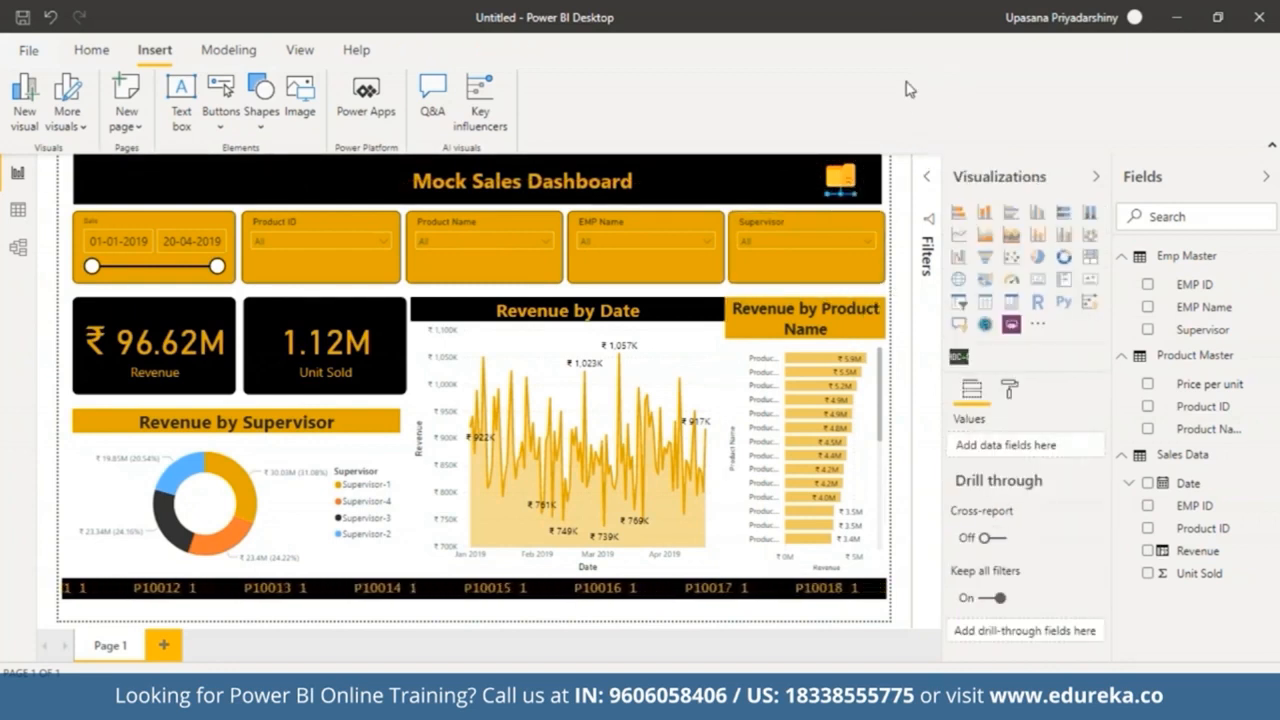
Step: Rename the report page as Sales Dashboard
right_click(121, 652)
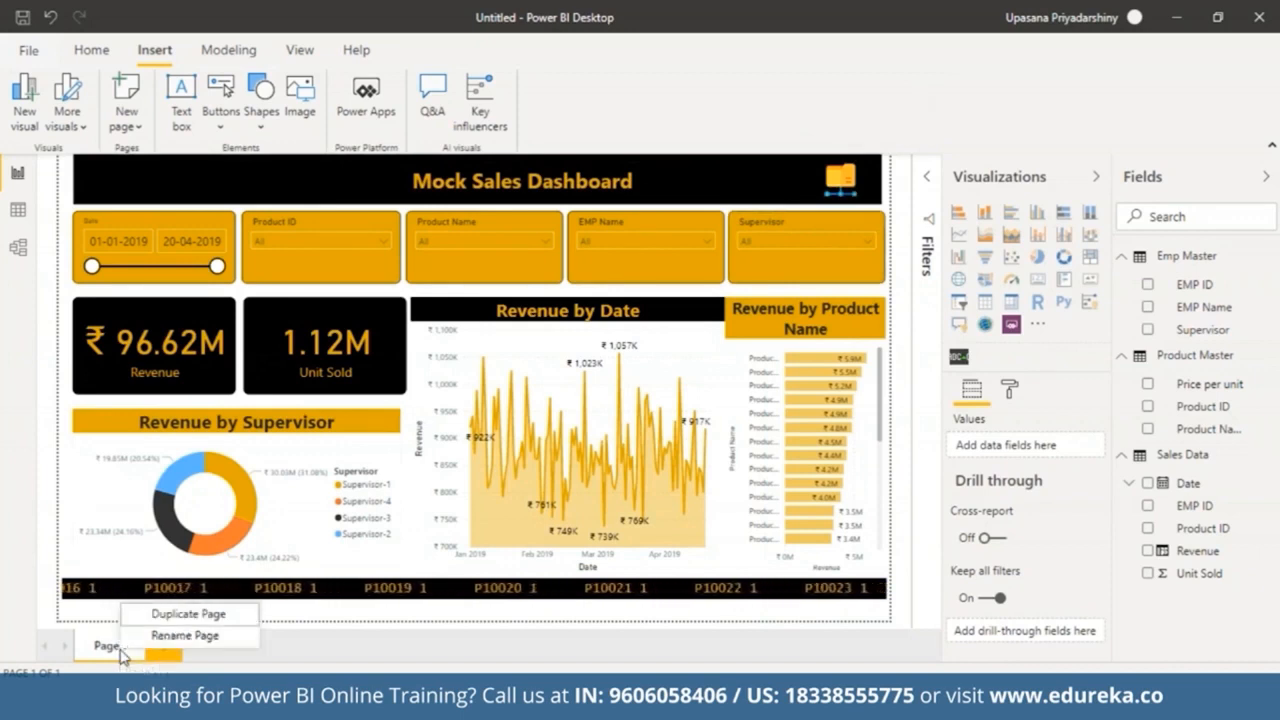
left_click(172, 636)
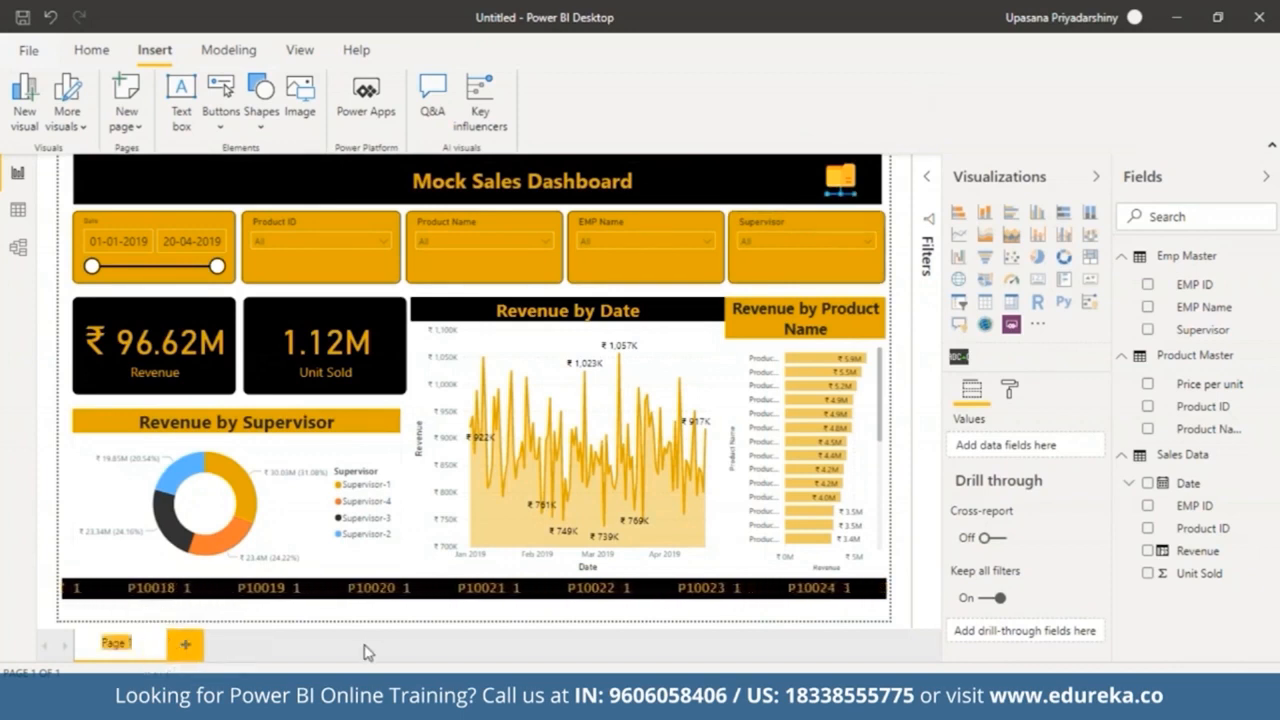
key("BackSpace")
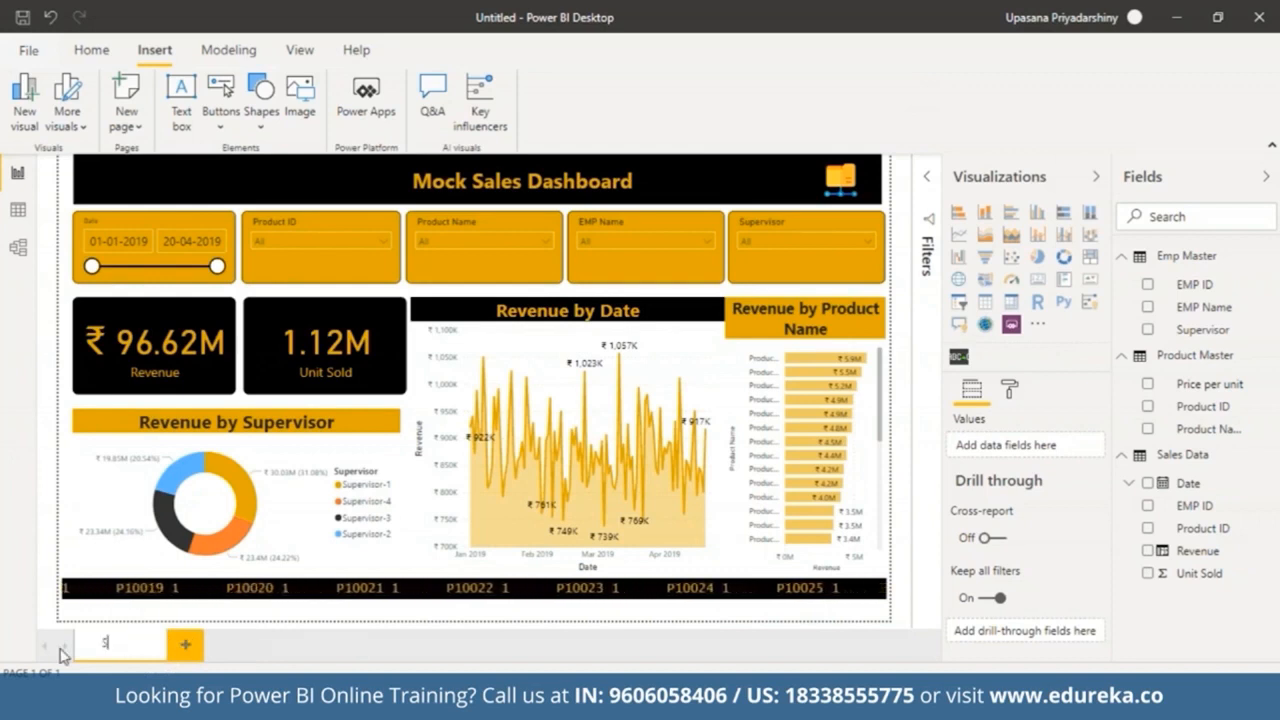
type("Sales Dashboard")
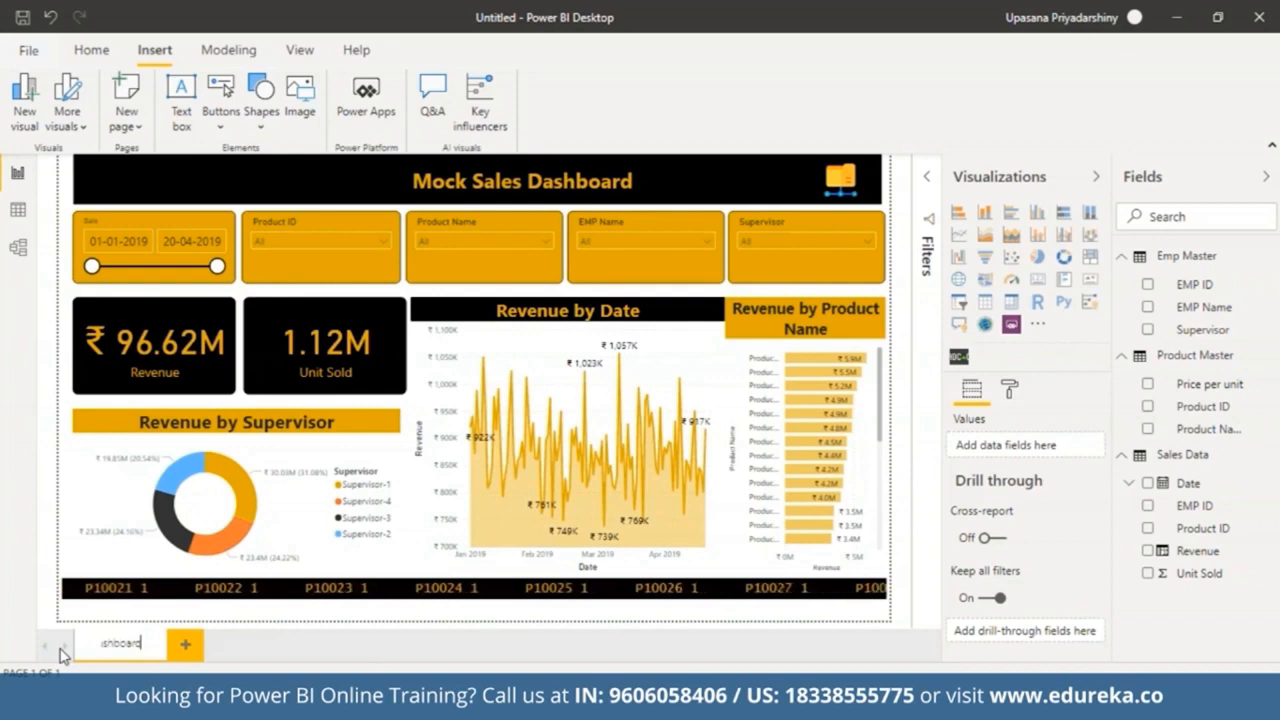
key("Return")
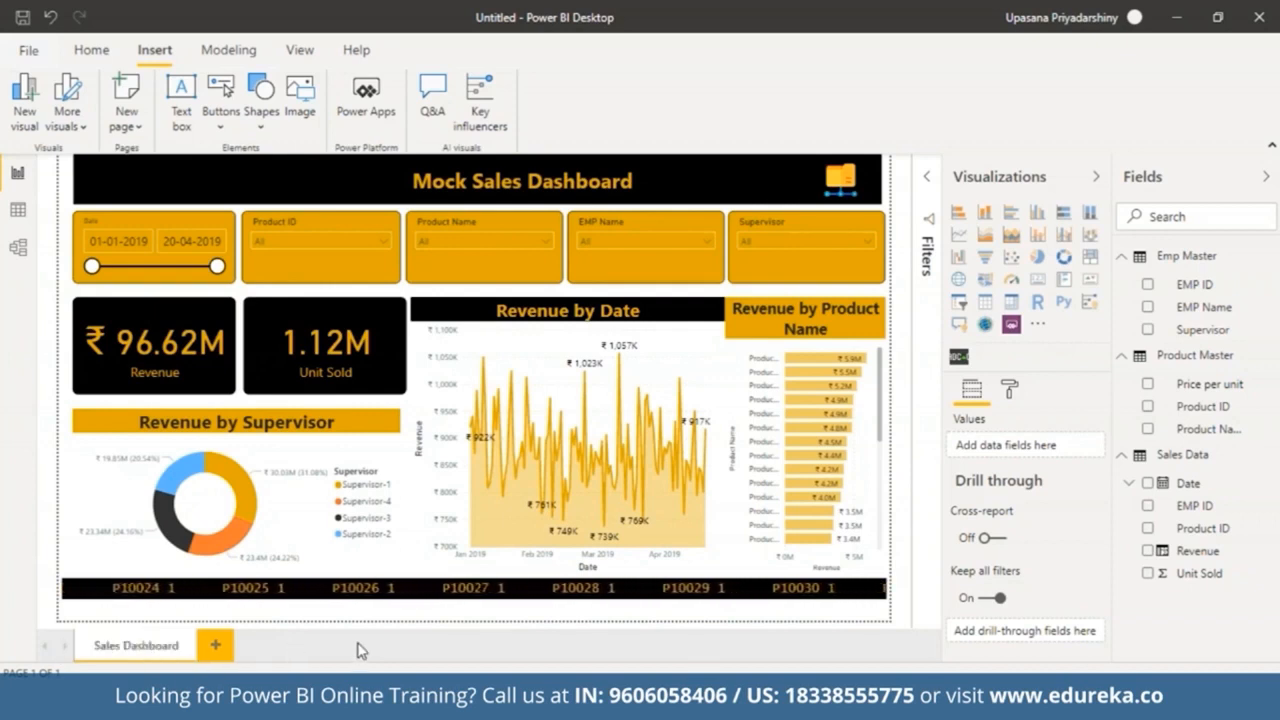
Step: Shorten the product bar chart's title text to "Revenue by Product"
left_click(870, 335)
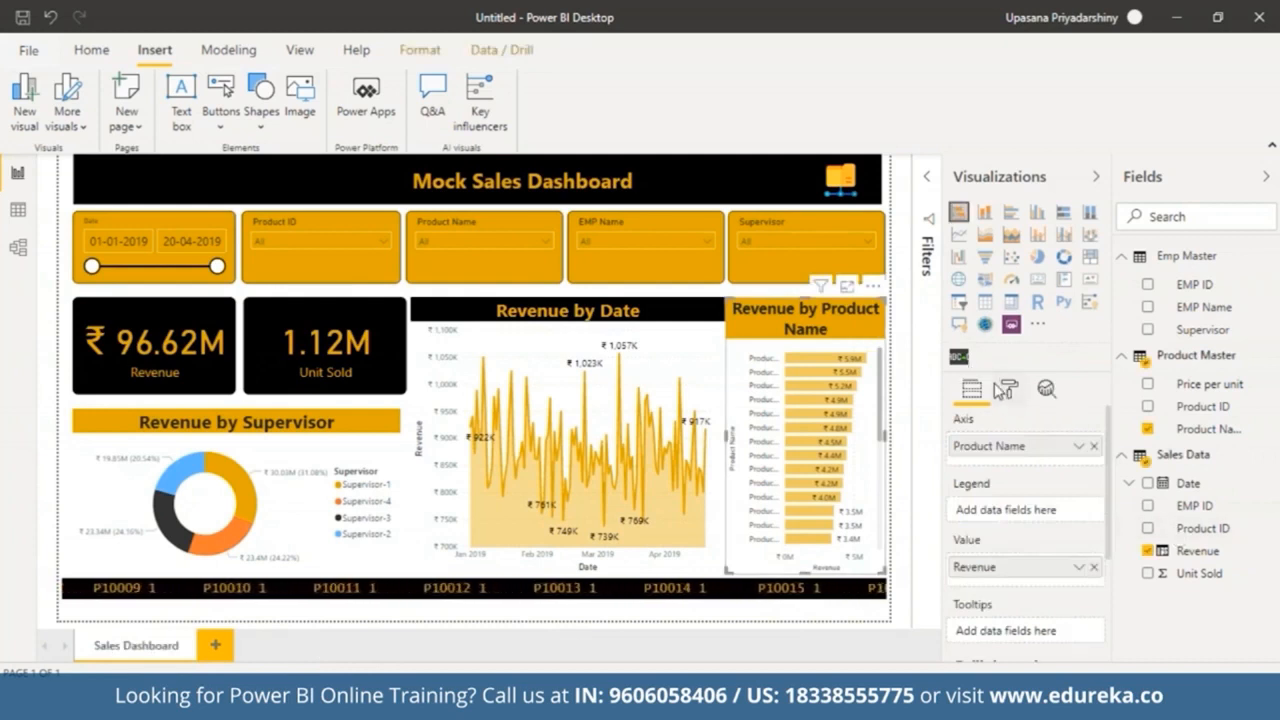
left_click(1008, 393)
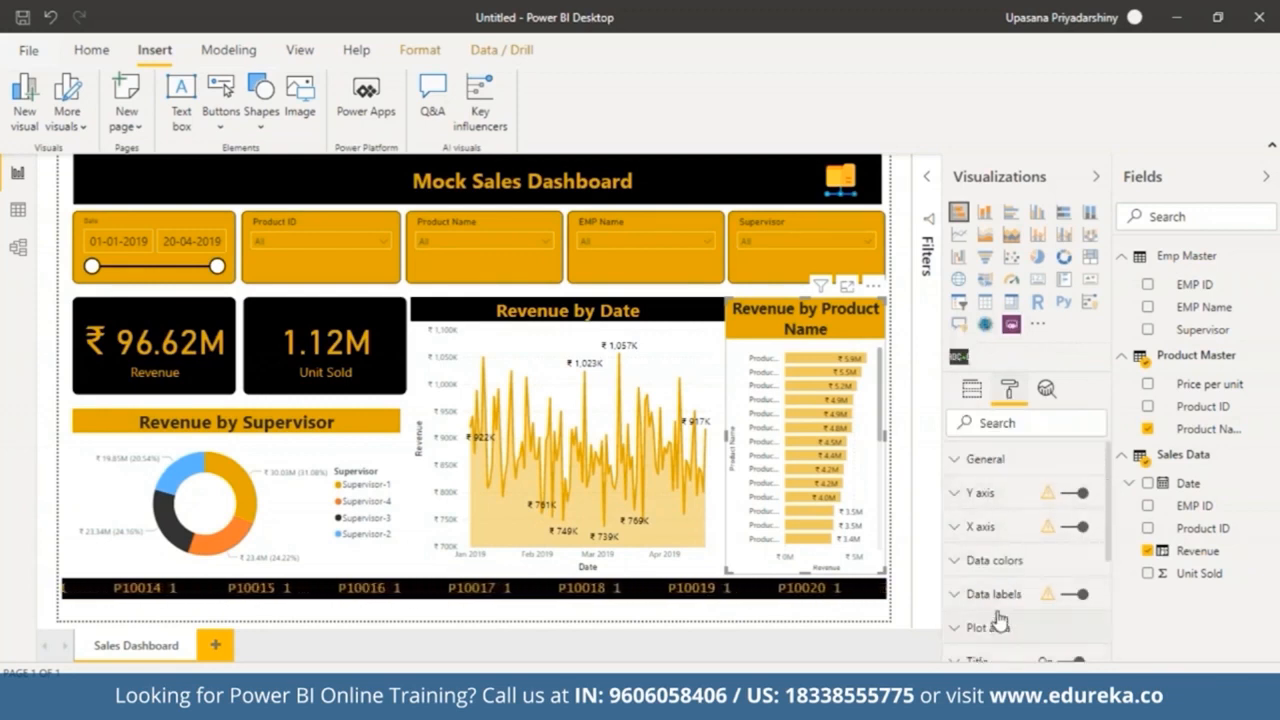
scroll(988, 630, "down", 3)
left_click(968, 508)
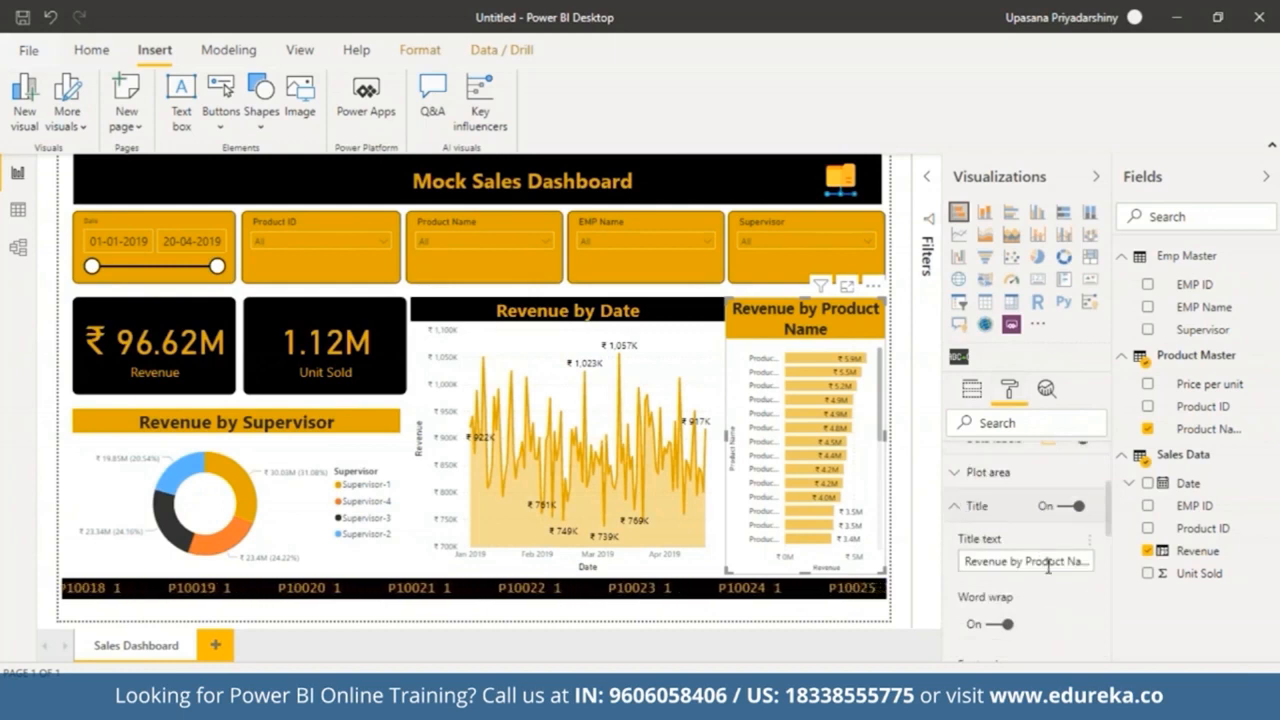
left_click_drag(1070, 563, 1145, 571)
key("BackSpace")
Step: Set the product chart title's text size to 18 pt
left_click_drag(1108, 531, 1108, 604)
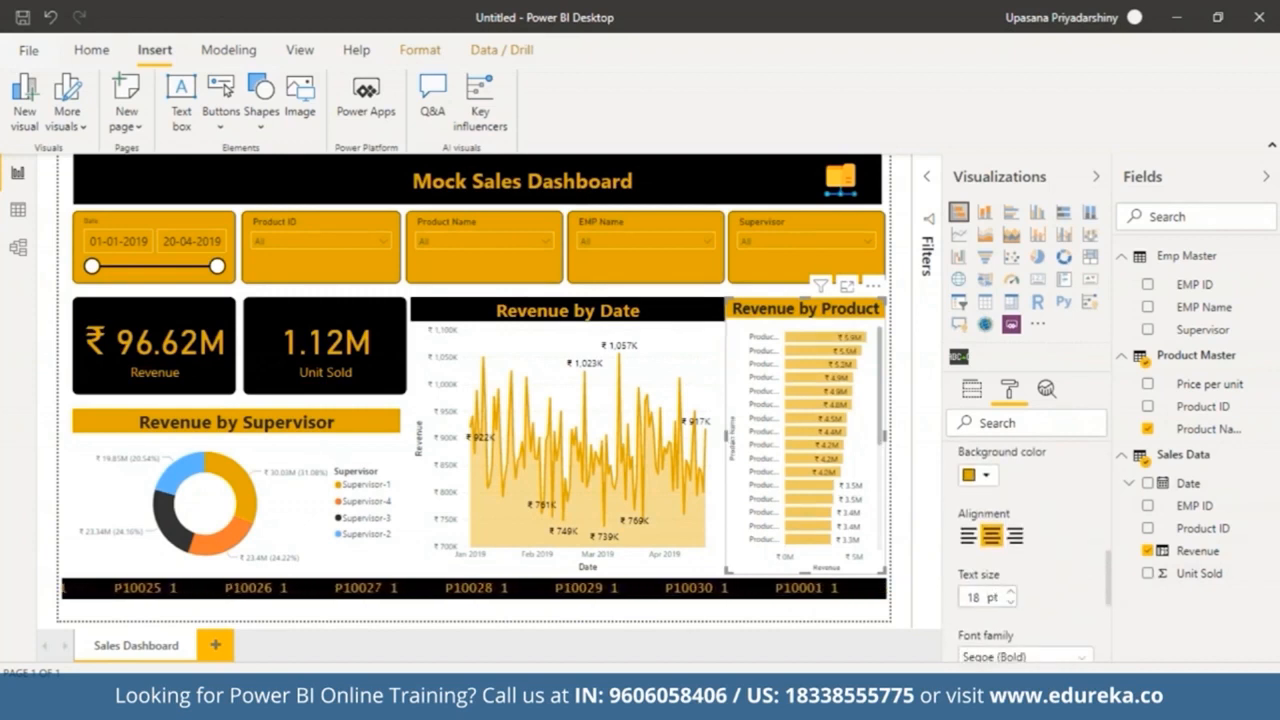
left_click(1012, 592)
left_click(1012, 594)
left_click(1012, 594)
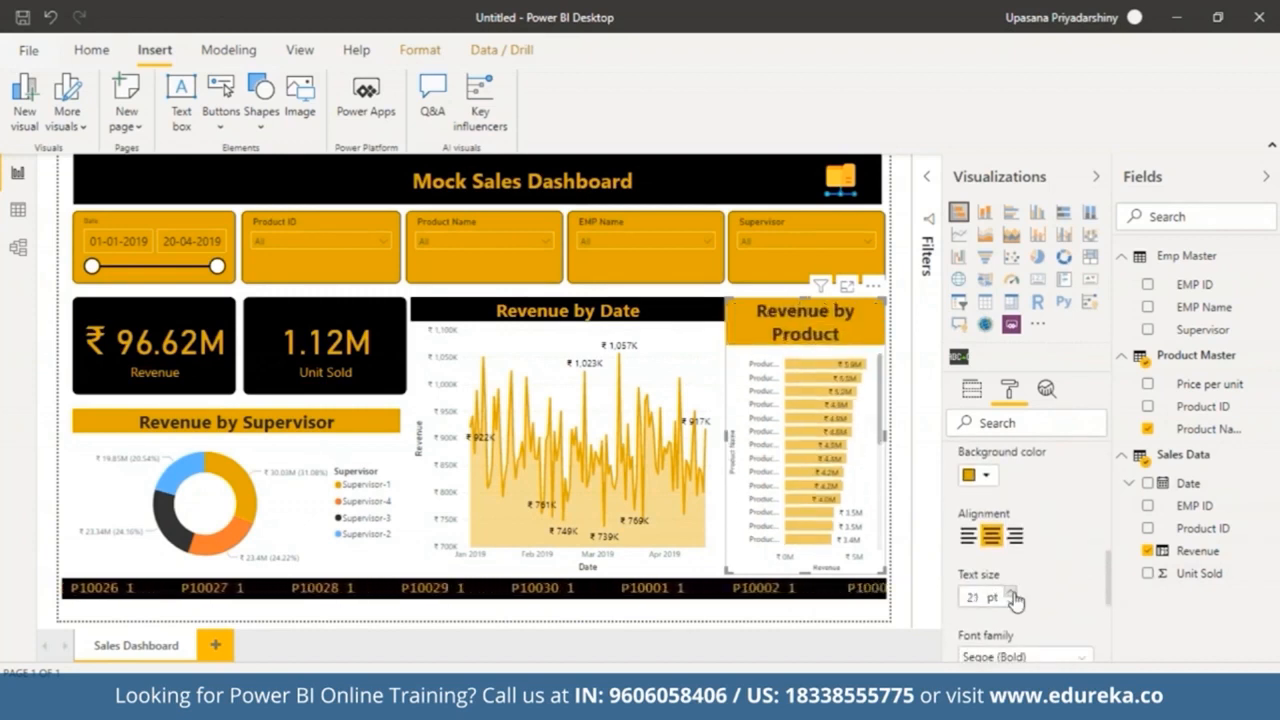
left_click(1012, 601)
left_click(1012, 601)
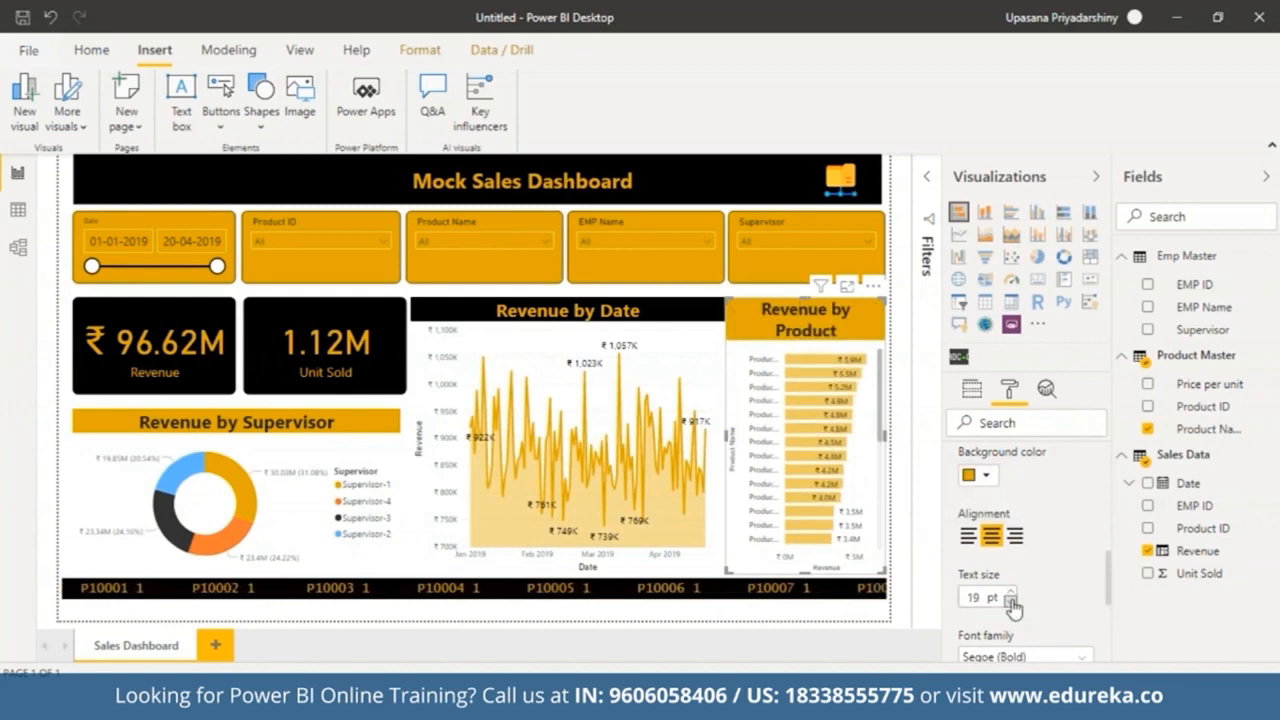
left_click(1012, 601)
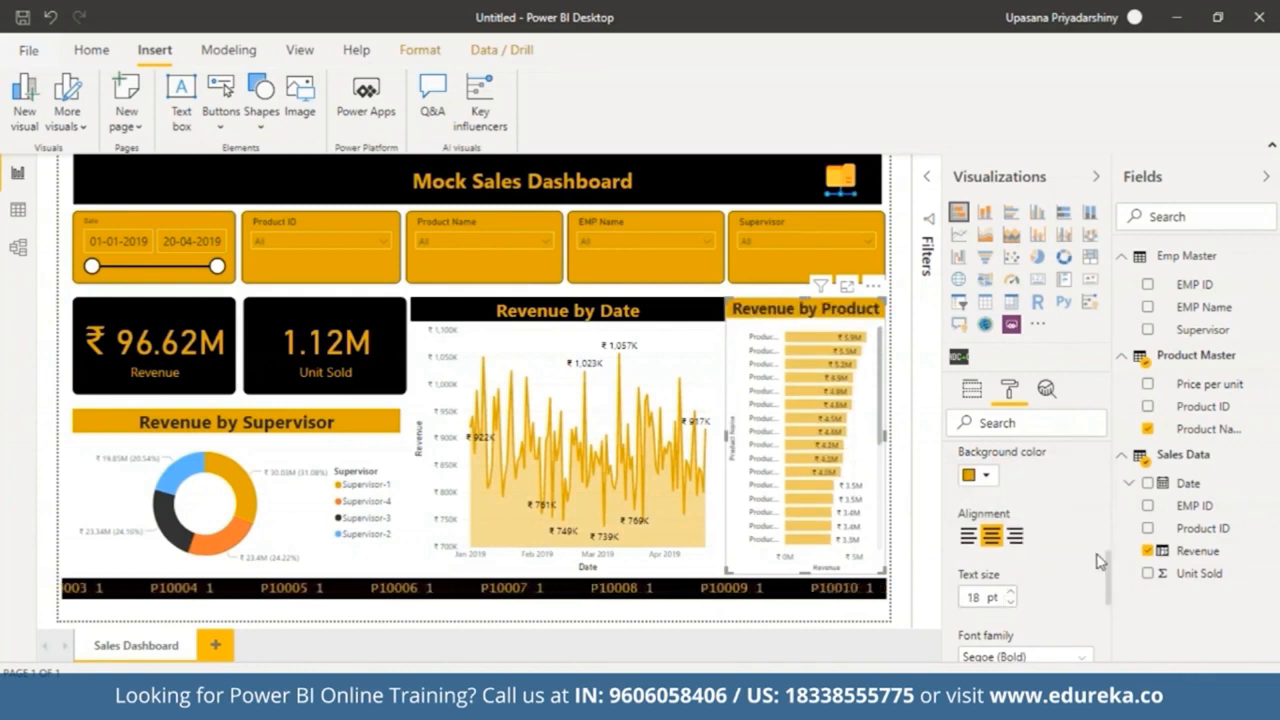
scroll(1108, 583, "up", 1)
scroll(1108, 583, "up", 3)
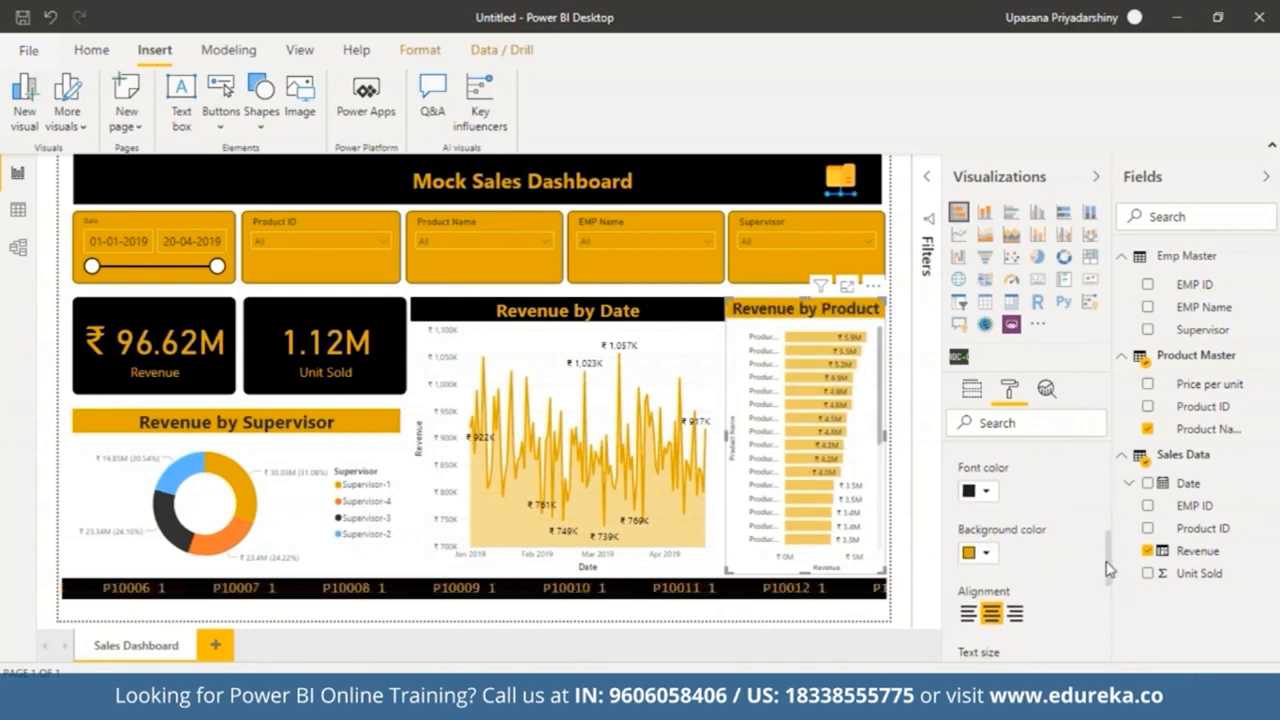
Step: Increase the title text size of the Revenue by Date line chart
left_click(710, 308)
left_click(1009, 589)
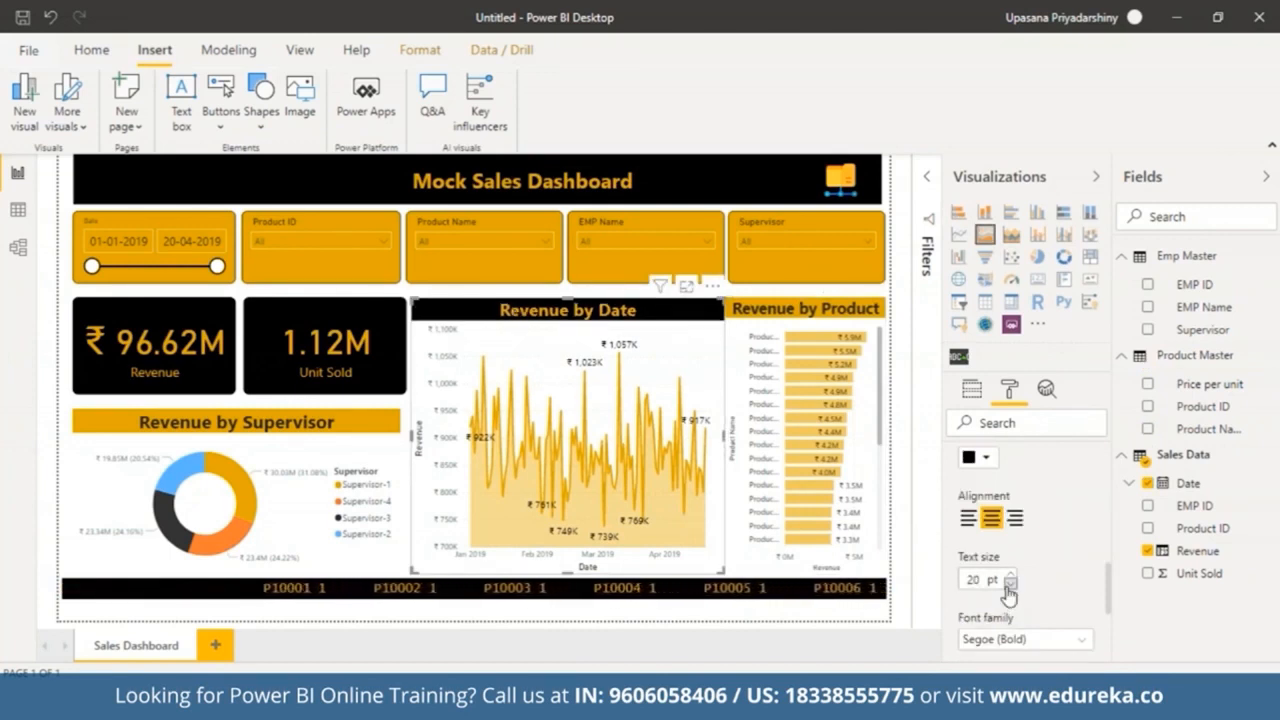
left_click(1010, 586)
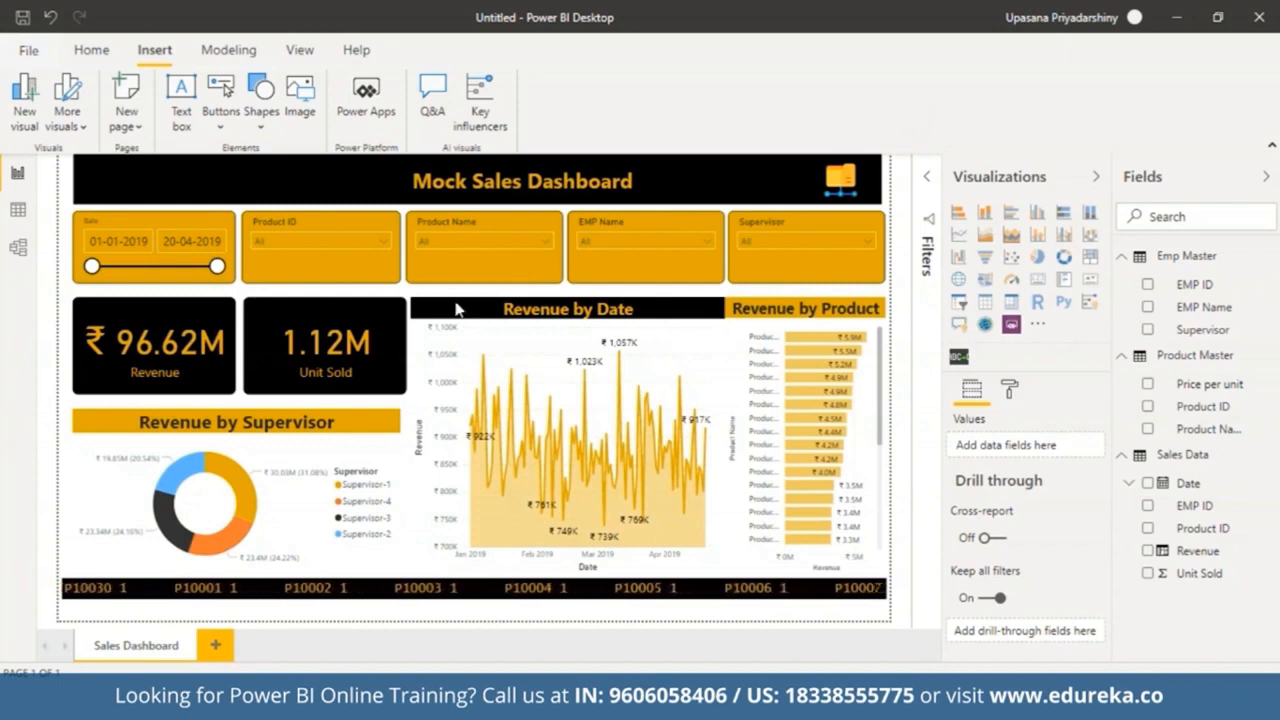
Step: Duplicate the Sales Dashboard page
right_click(157, 650)
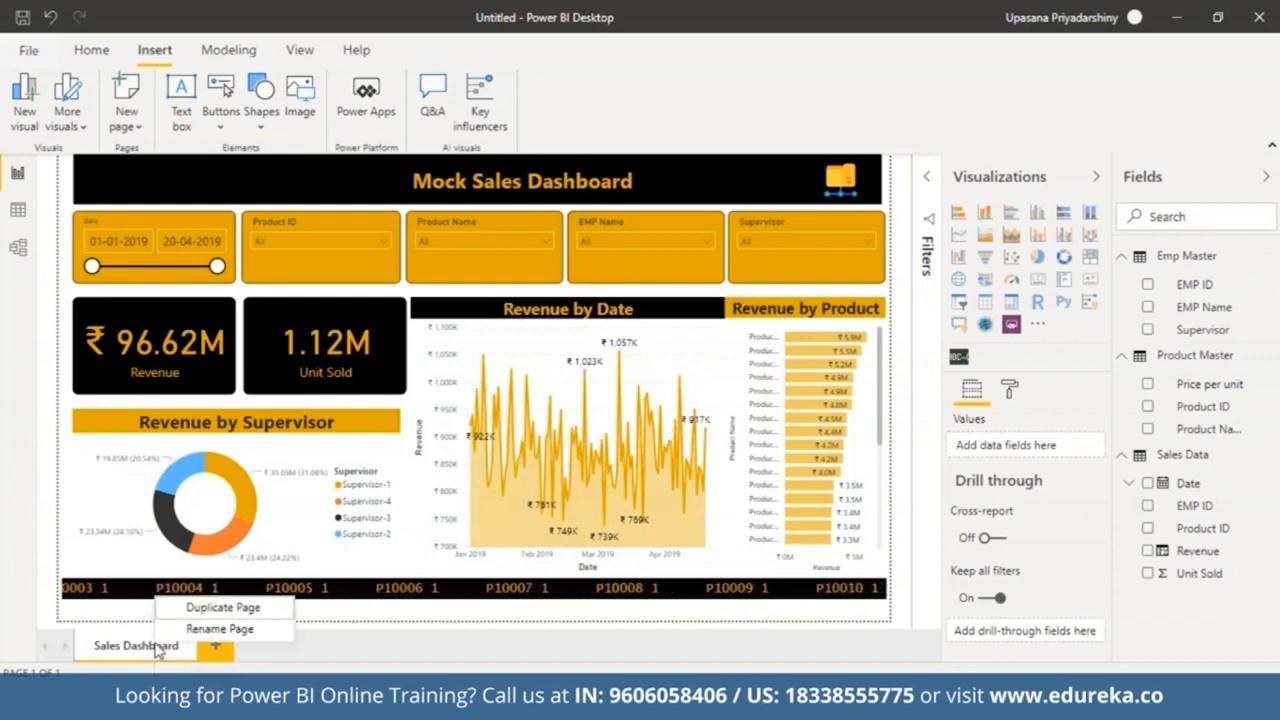
left_click(205, 628)
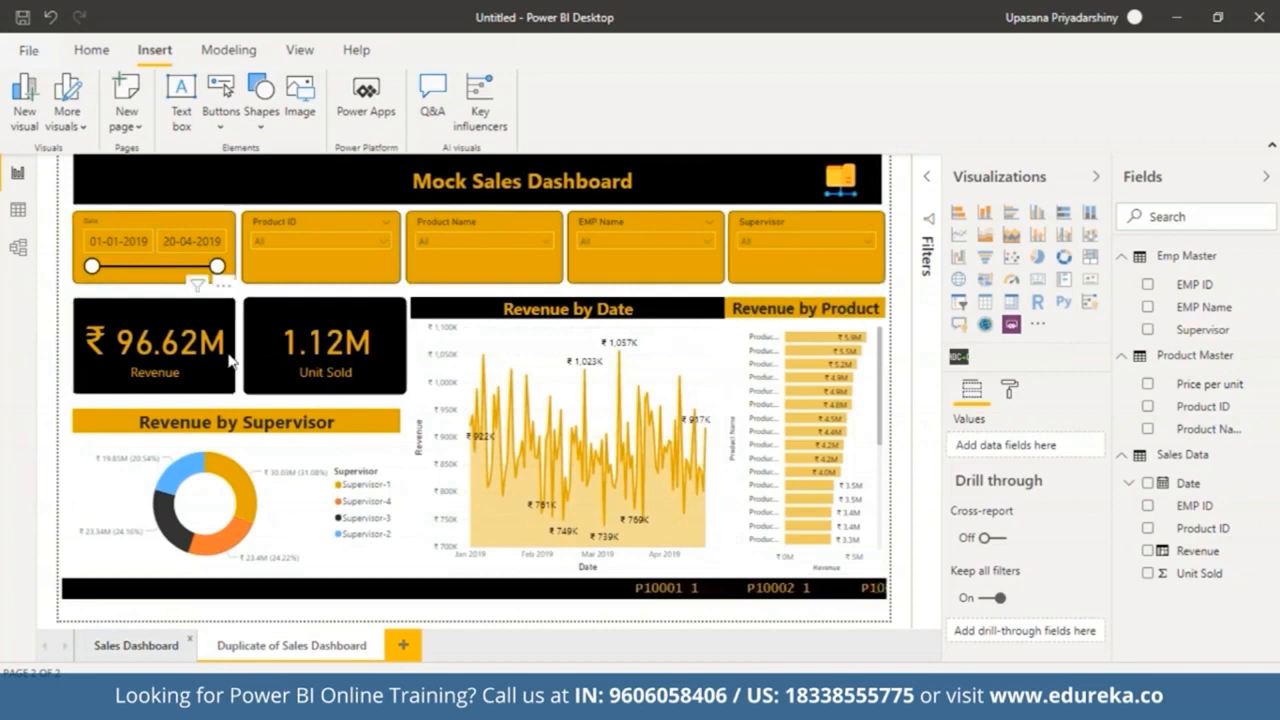
Step: On the duplicated page, delete the Revenue and Unit Sold cards and the supervisor donut chart
left_click(162, 323)
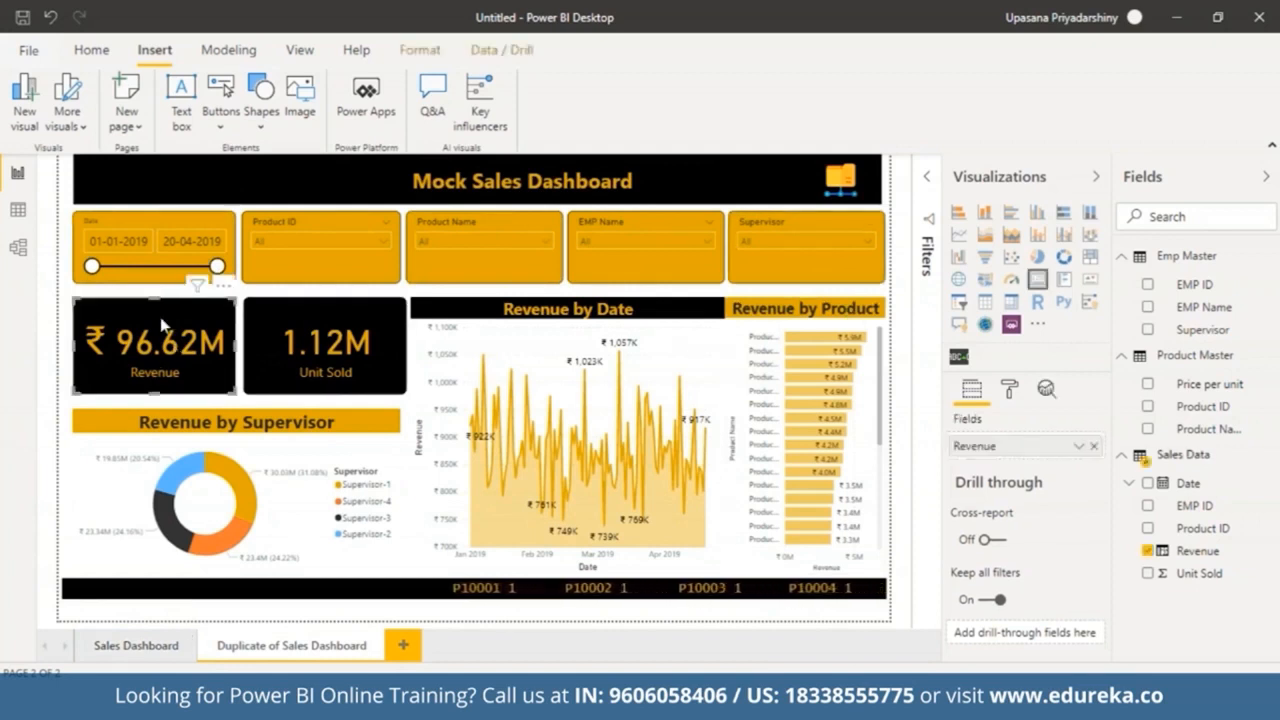
key("Delete")
left_click(287, 323)
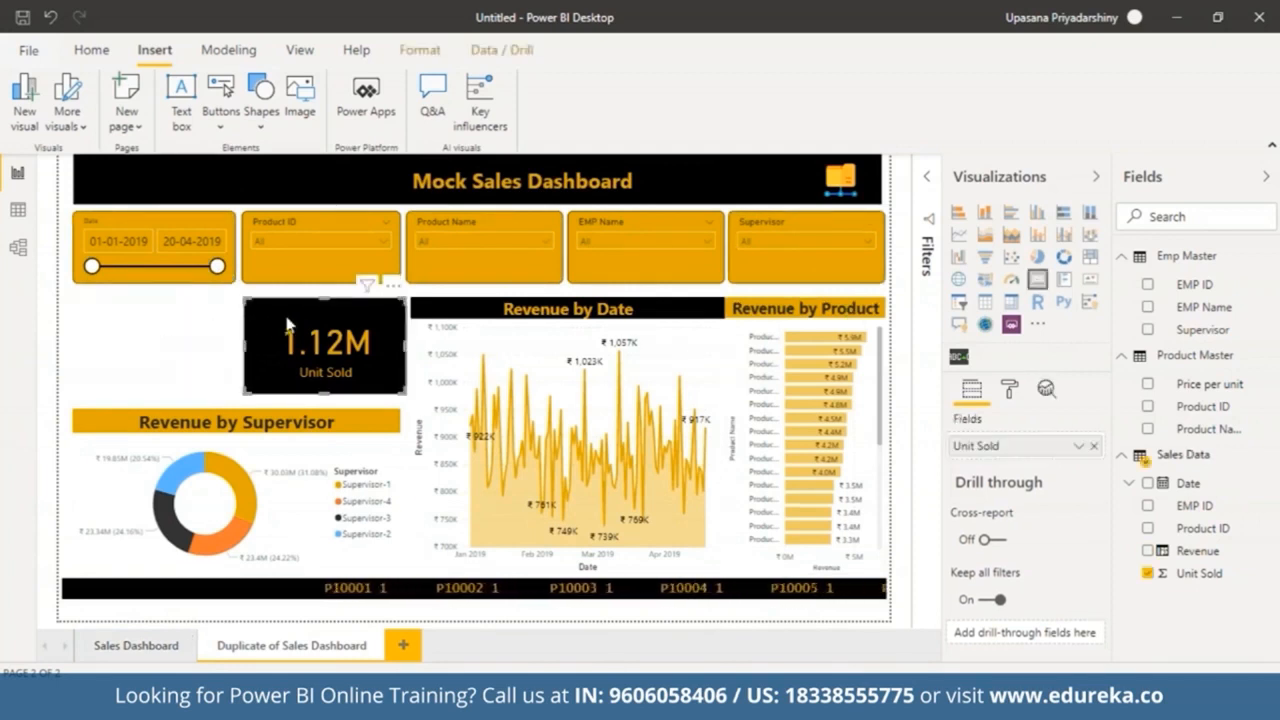
key("Delete")
left_click(358, 424)
key("Delete")
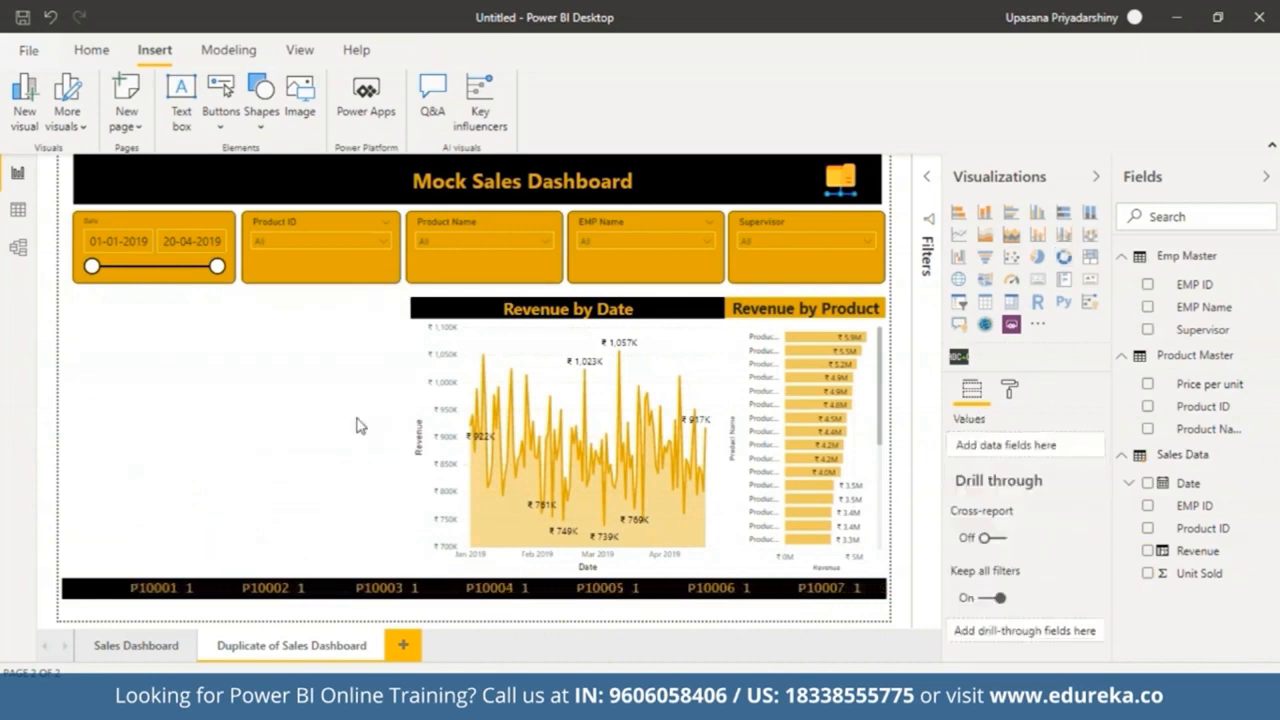
Step: Delete the Revenue by Date chart, the Revenue by Product chart and the folder image from the duplicate page
left_click(510, 357)
key("Delete")
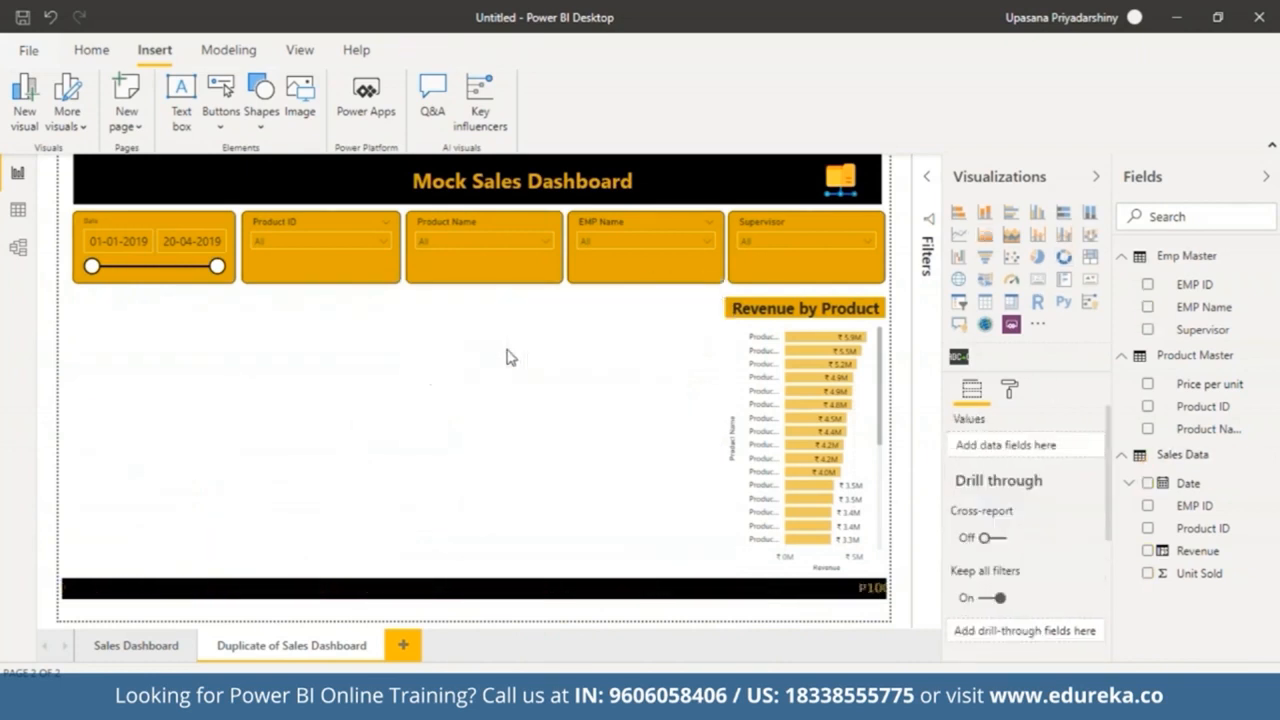
left_click(780, 343)
key("Delete")
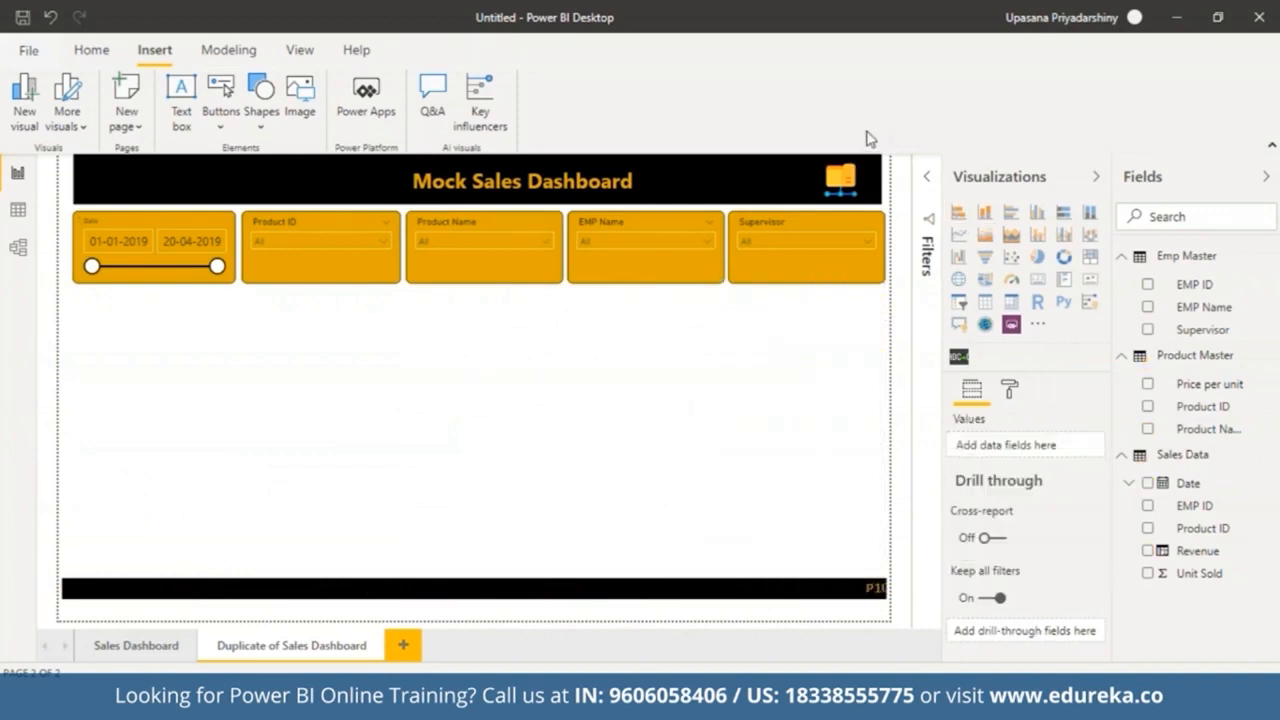
left_click(843, 179)
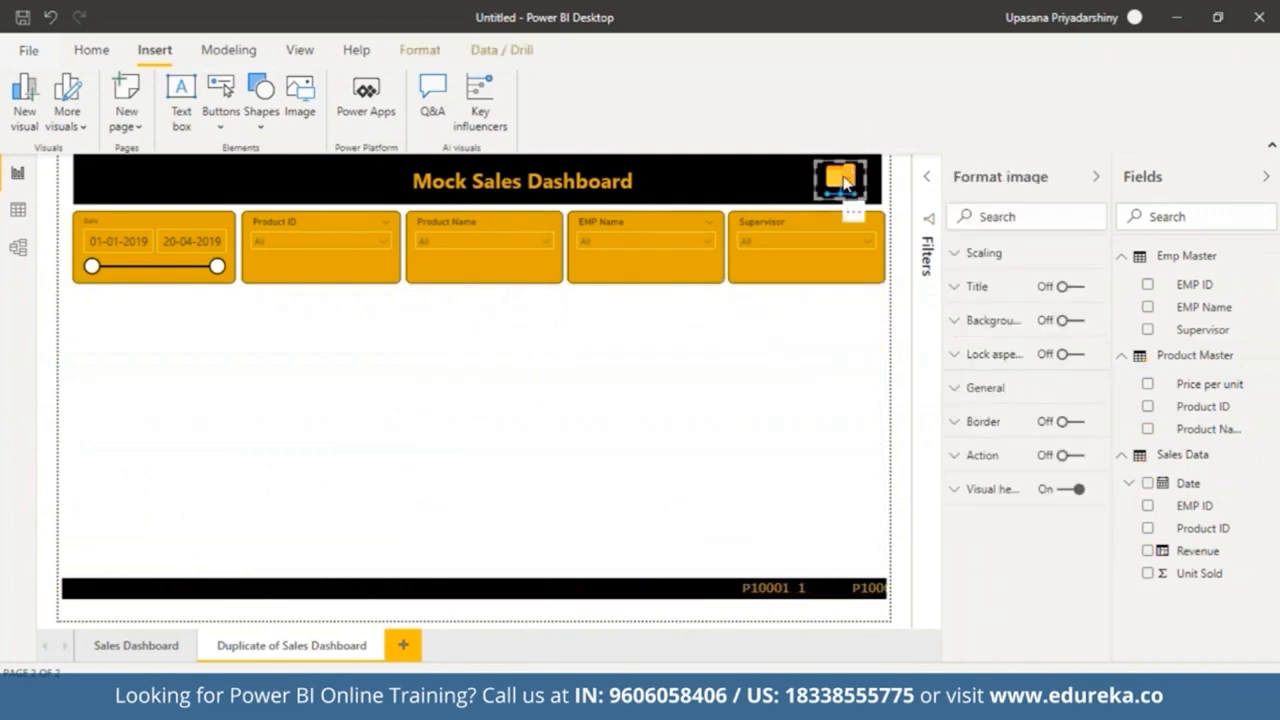
key("Delete")
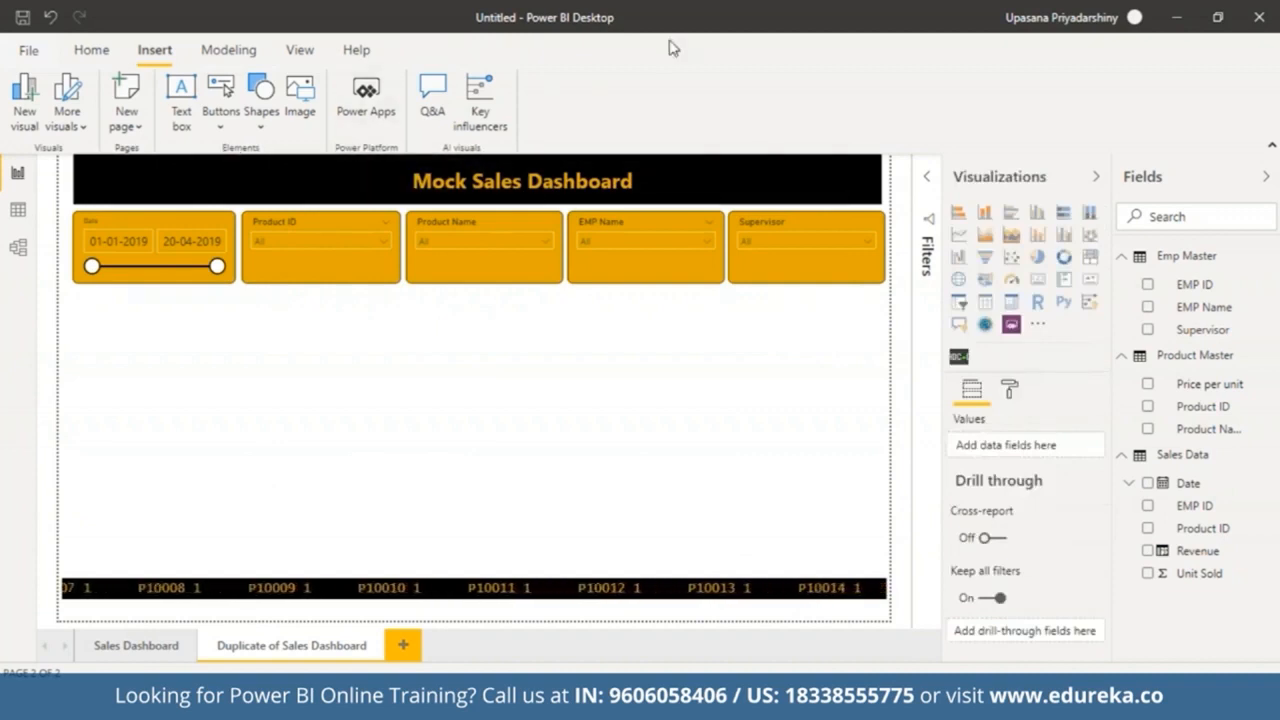
Step: Insert a Back button and place it at the left end of the title banner
left_click(222, 120)
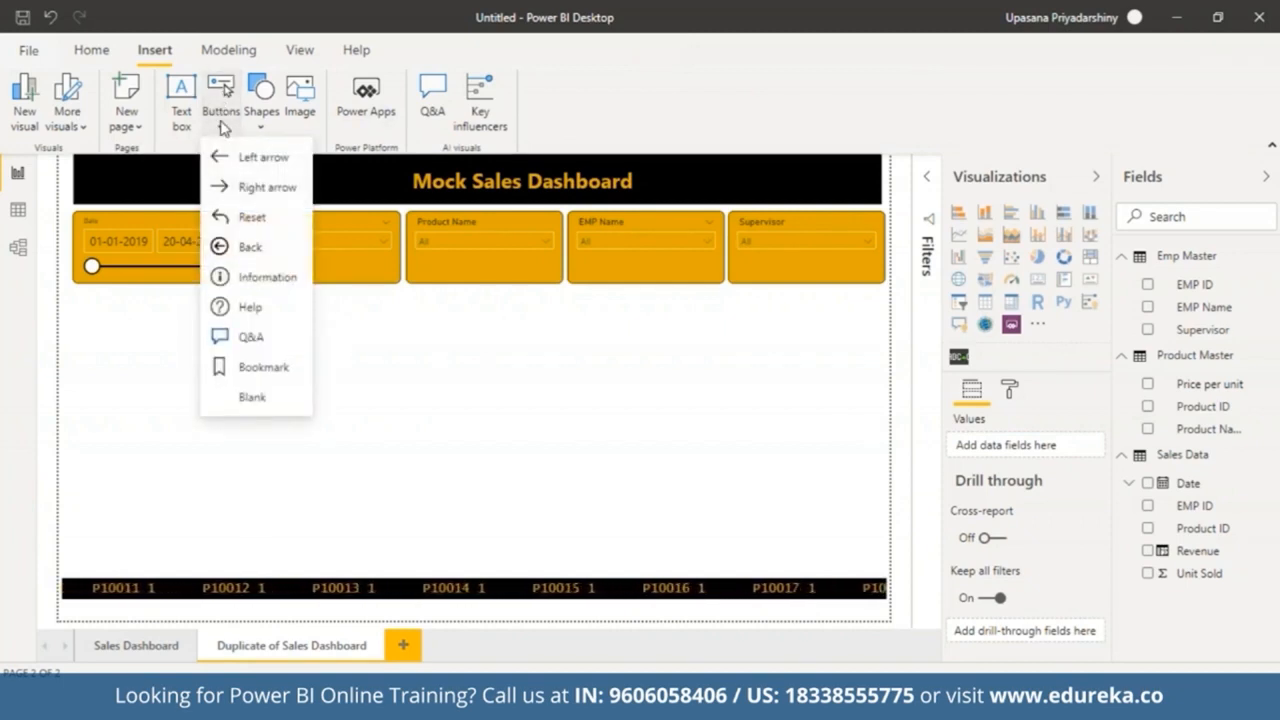
left_click(240, 250)
left_click_drag(118, 188, 158, 198)
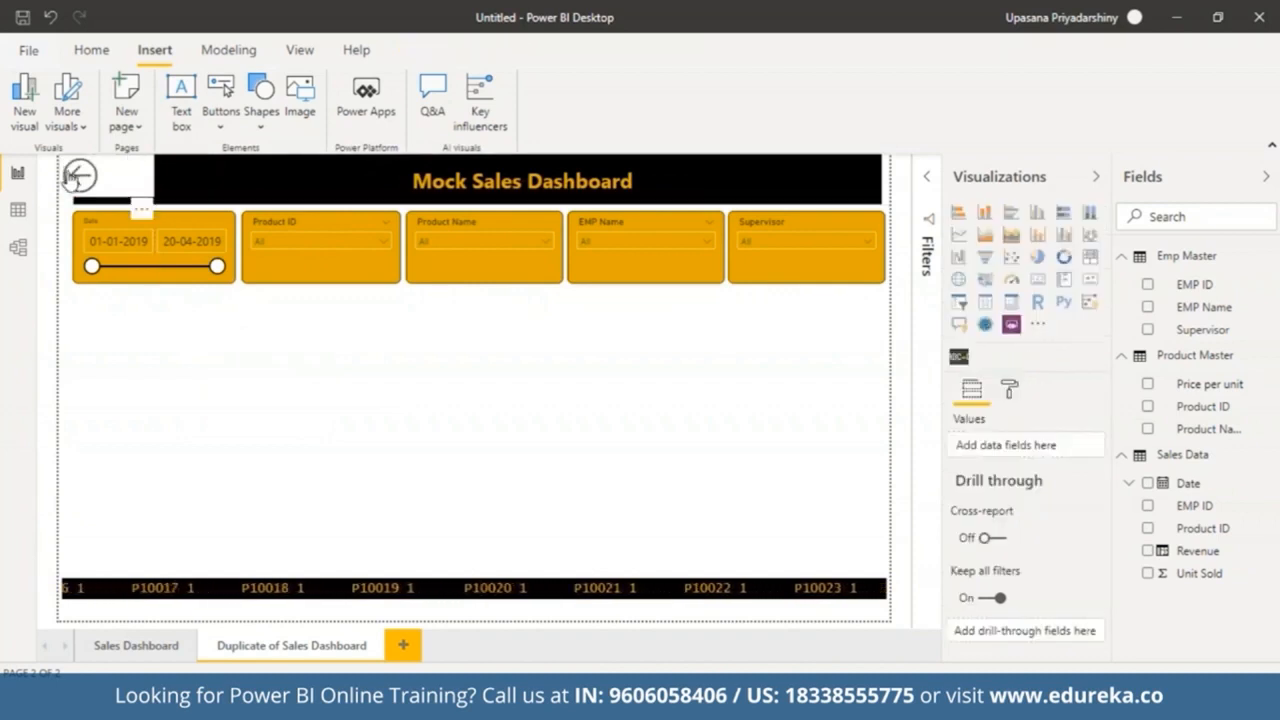
left_click(77, 177)
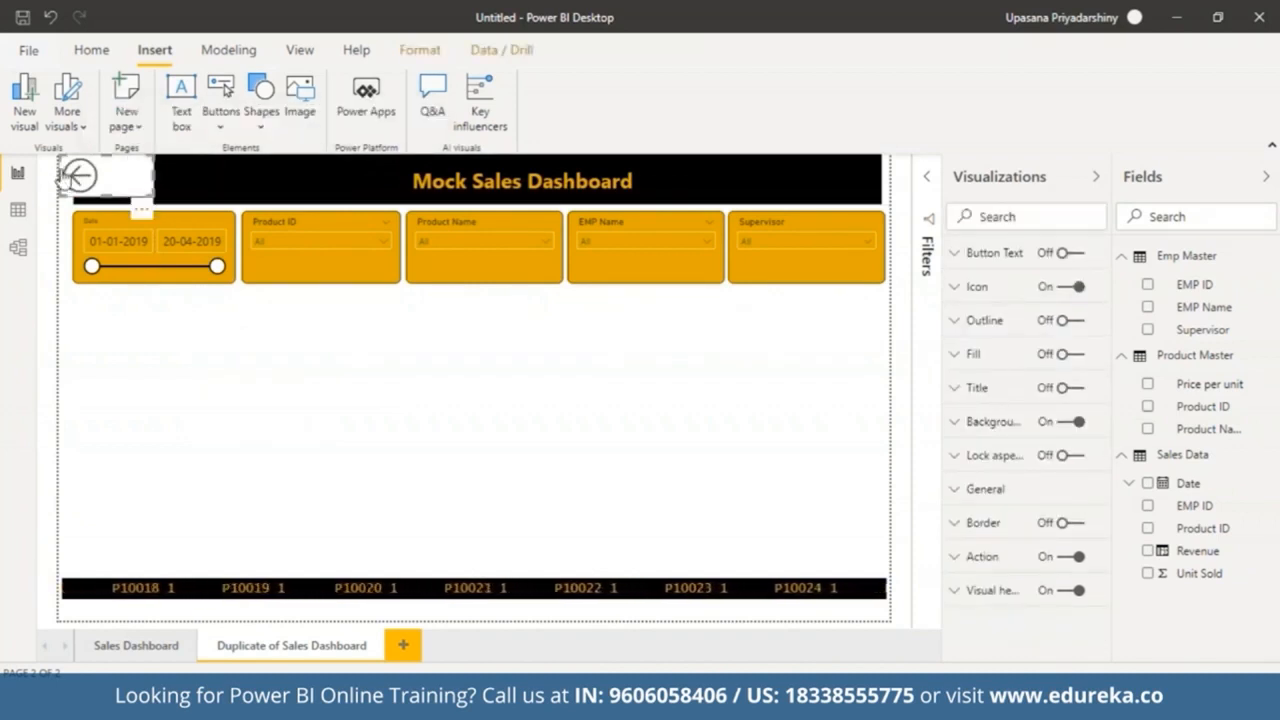
left_click_drag(58, 177, 124, 190)
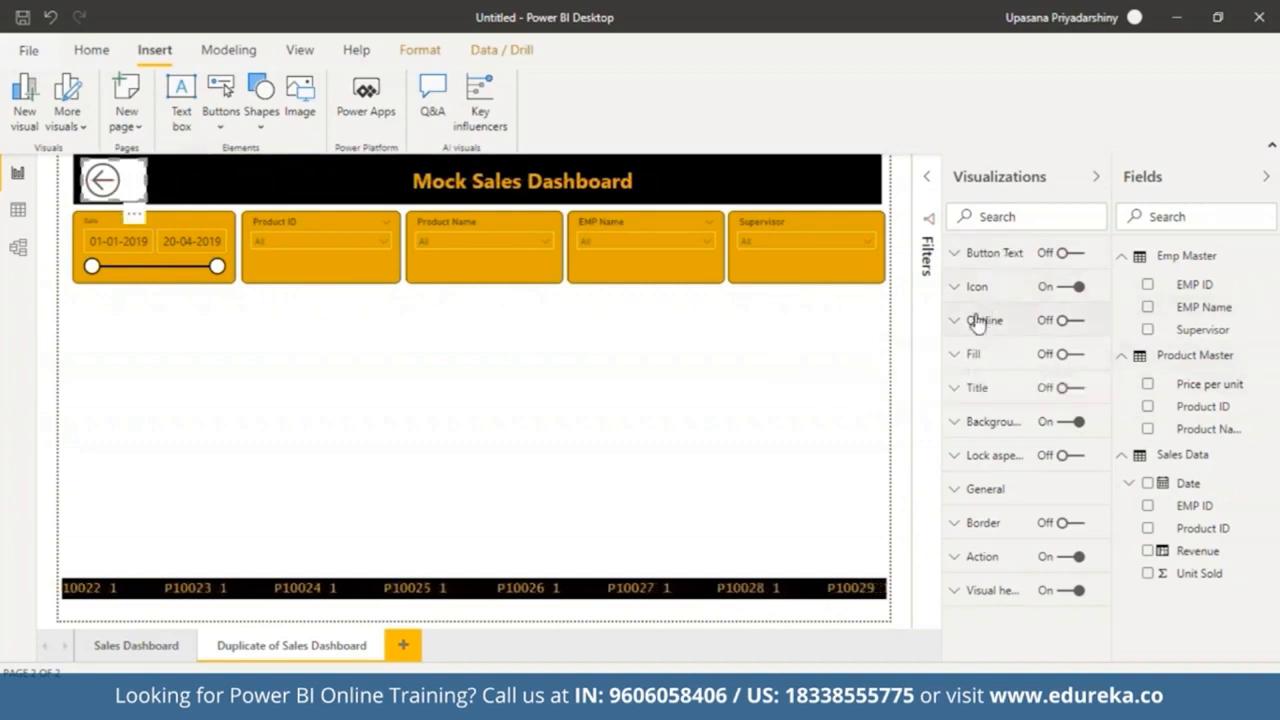
Step: Turn on the button's fill, set the fill color to black and transparency to 0%
left_click(955, 354)
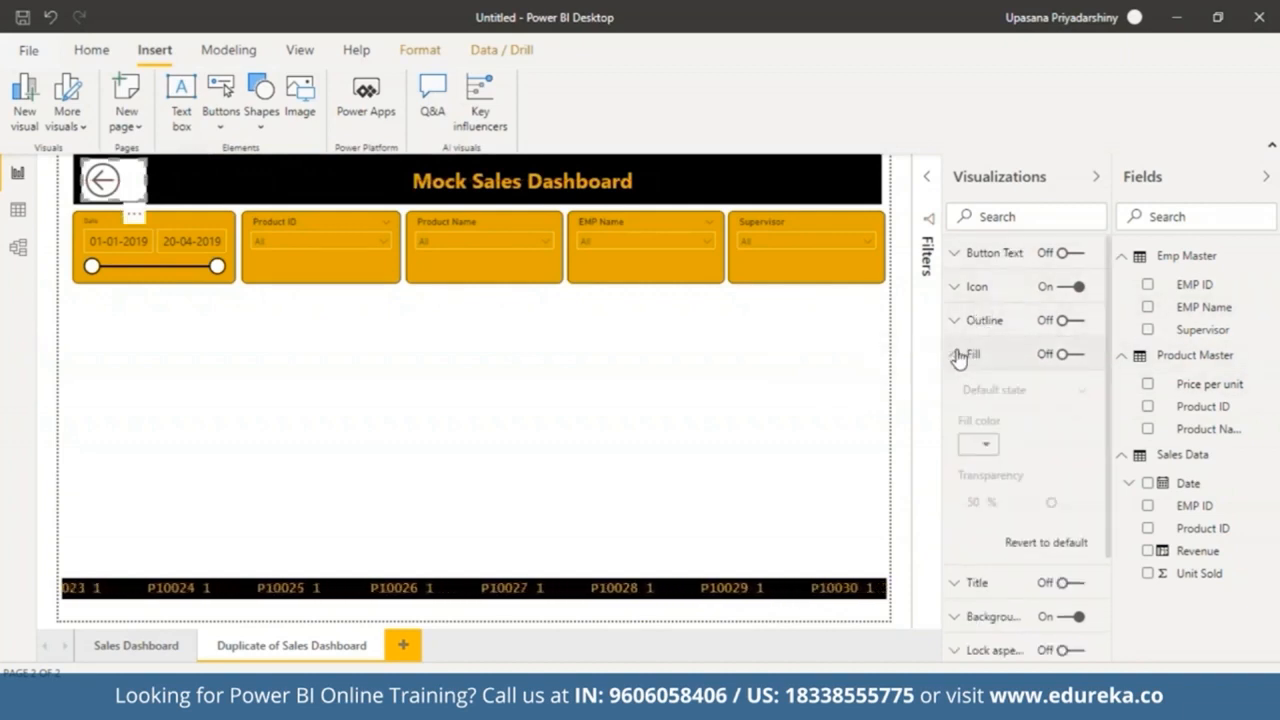
left_click(1068, 354)
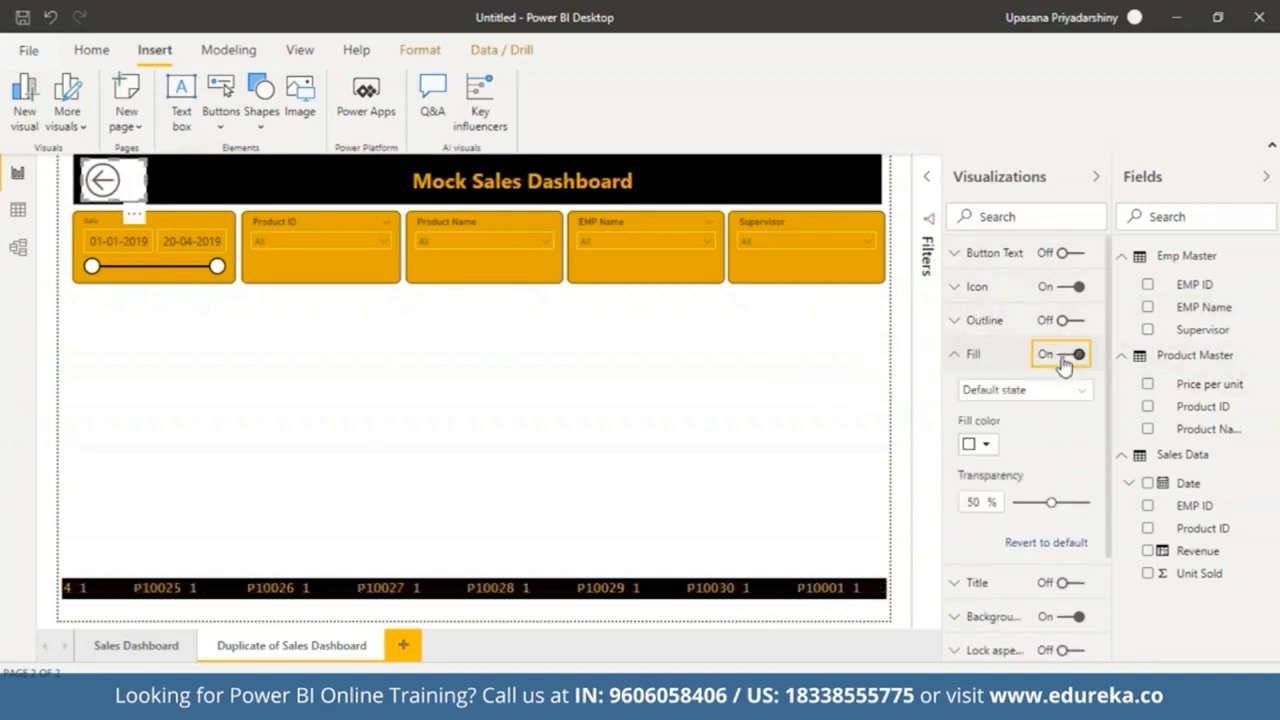
left_click(978, 444)
left_click(971, 489)
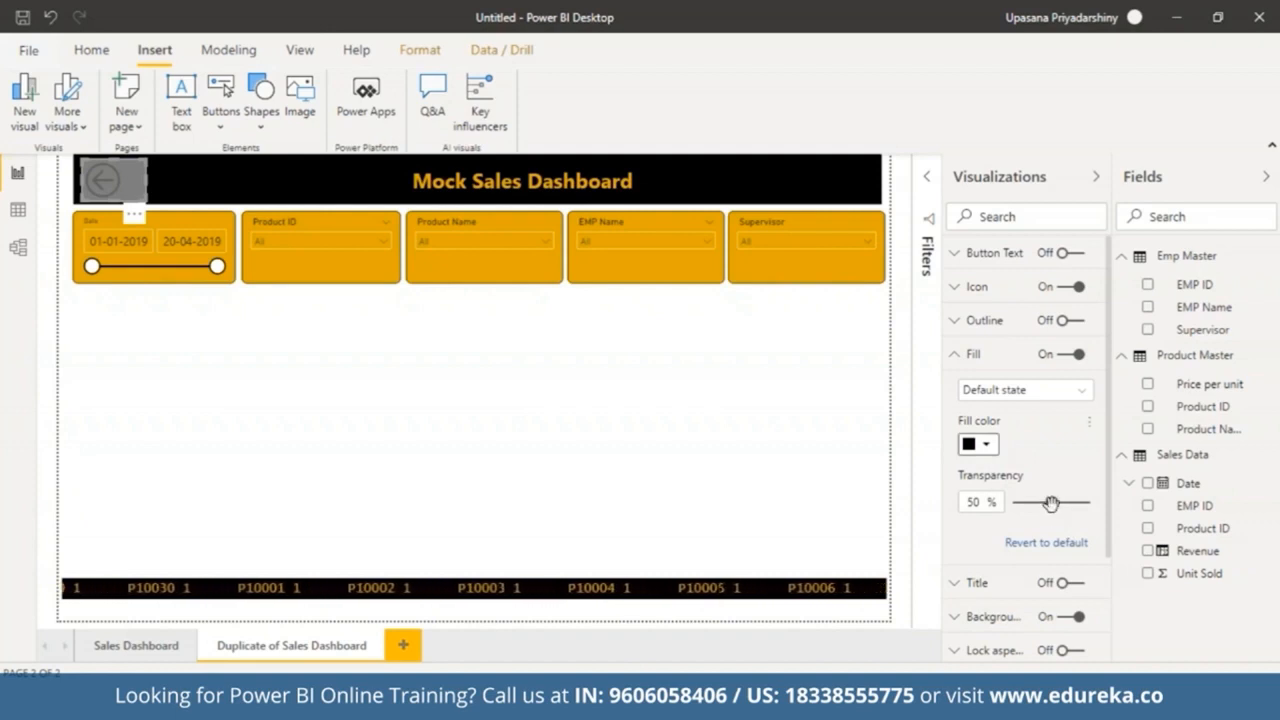
left_click_drag(1051, 503, 1010, 503)
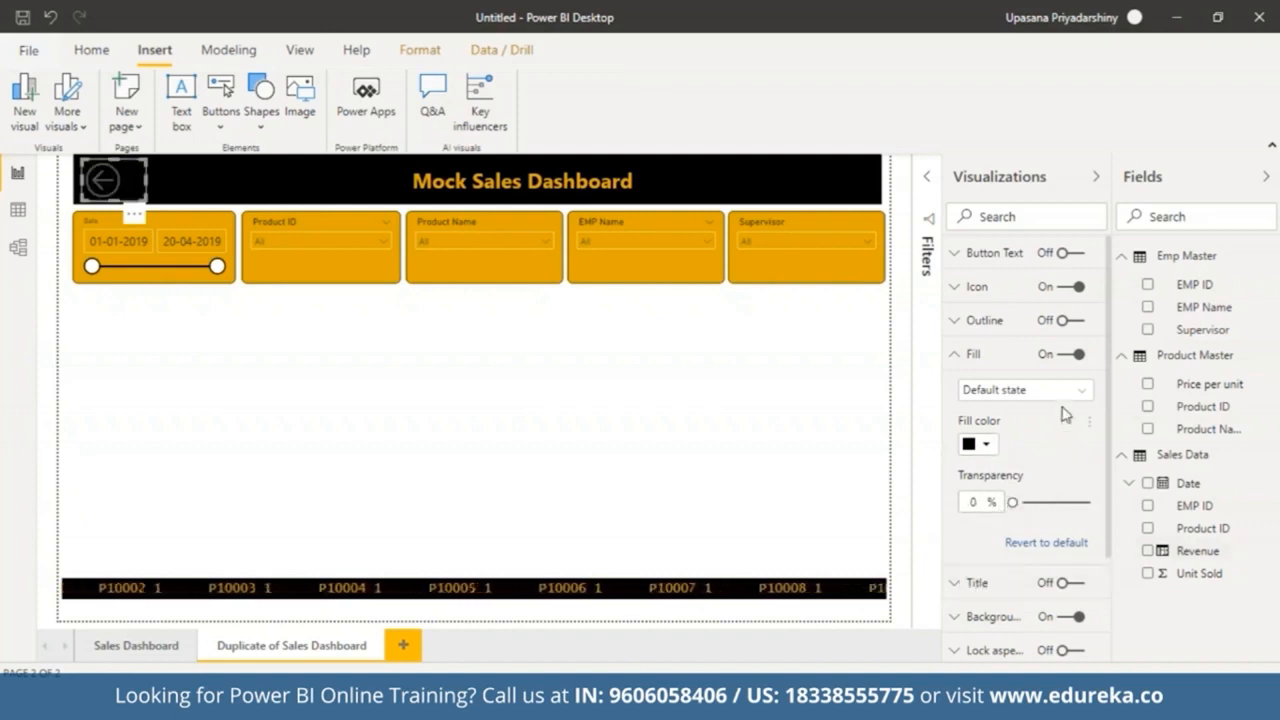
Step: Set the Back button's icon line color to the gold theme color
left_click(956, 288)
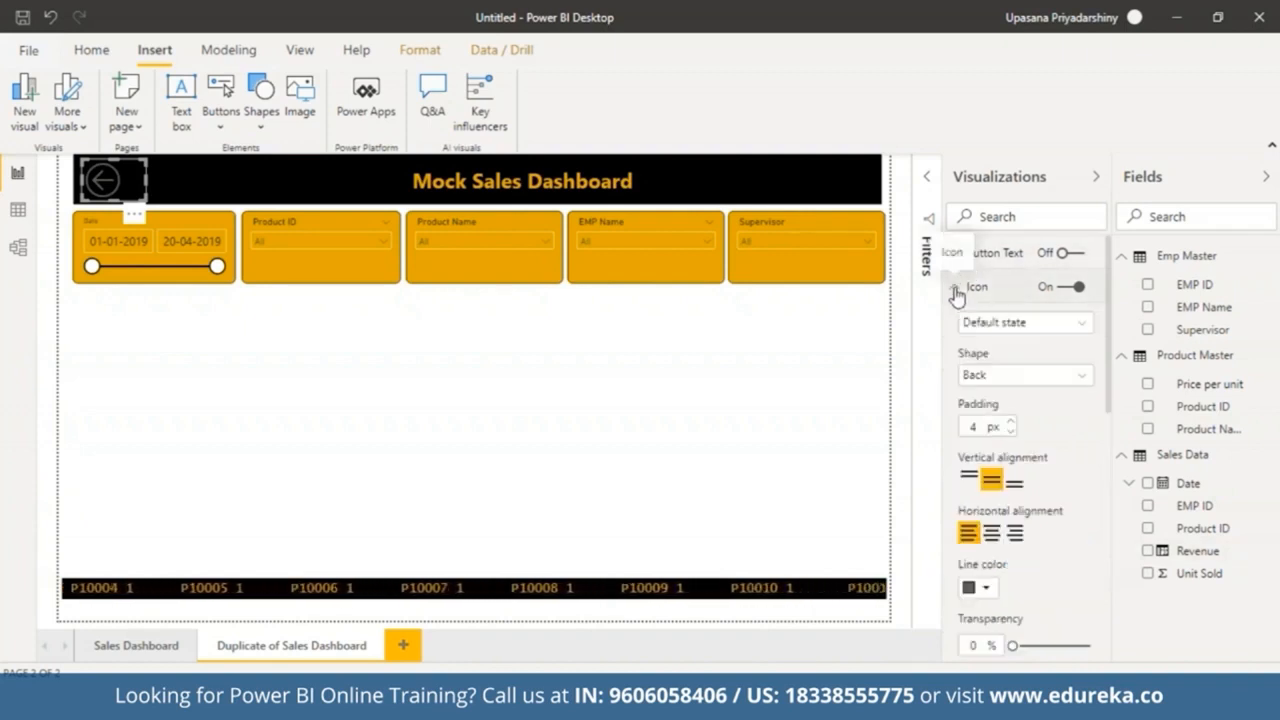
left_click(983, 588)
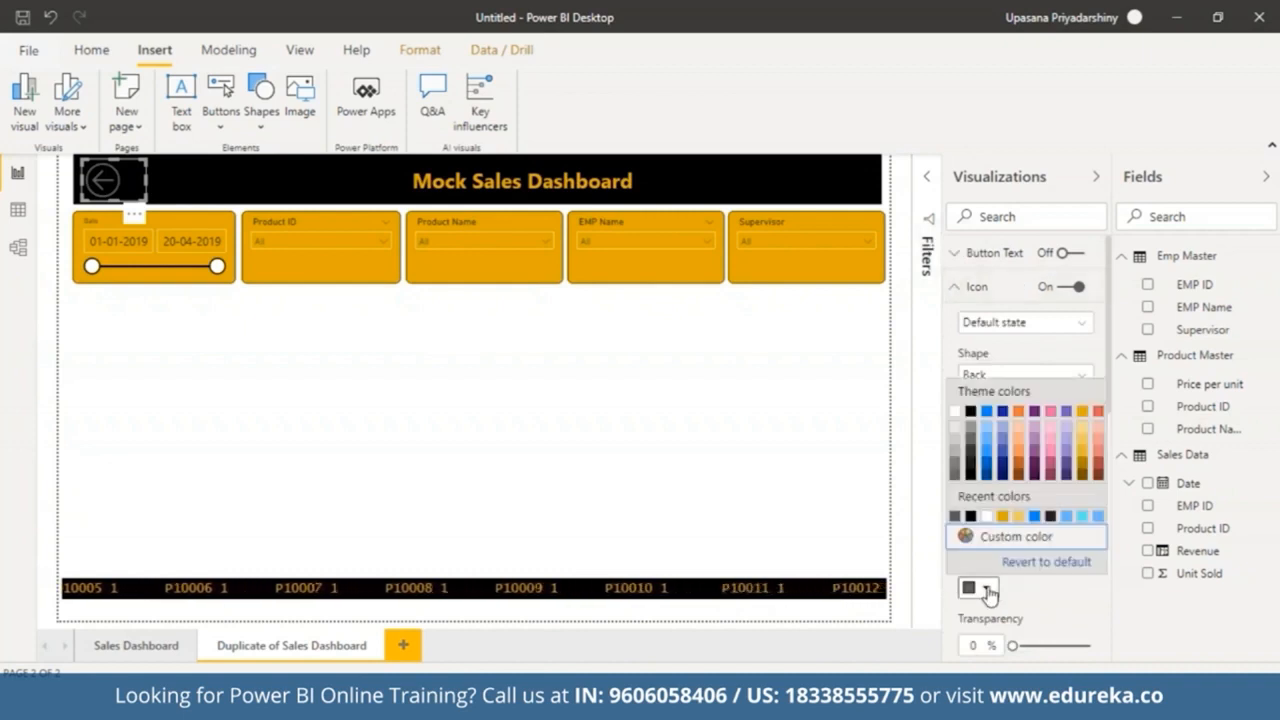
left_click(1081, 412)
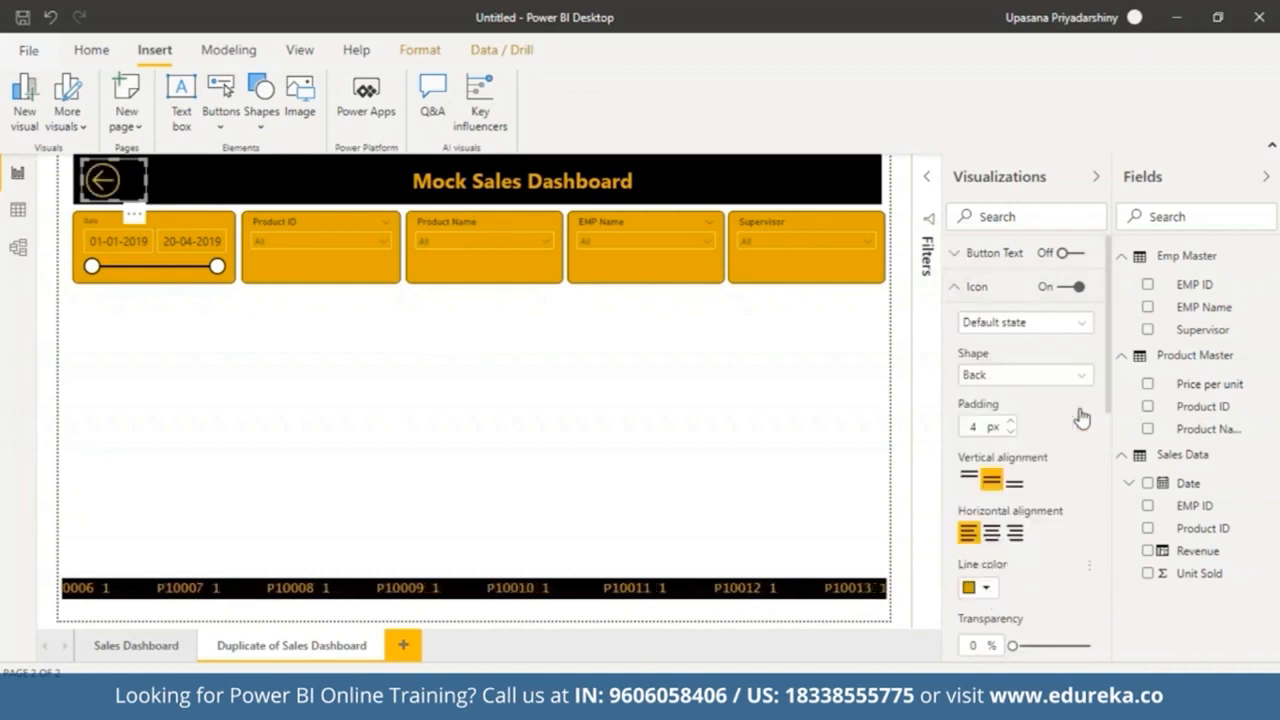
left_click(958, 287)
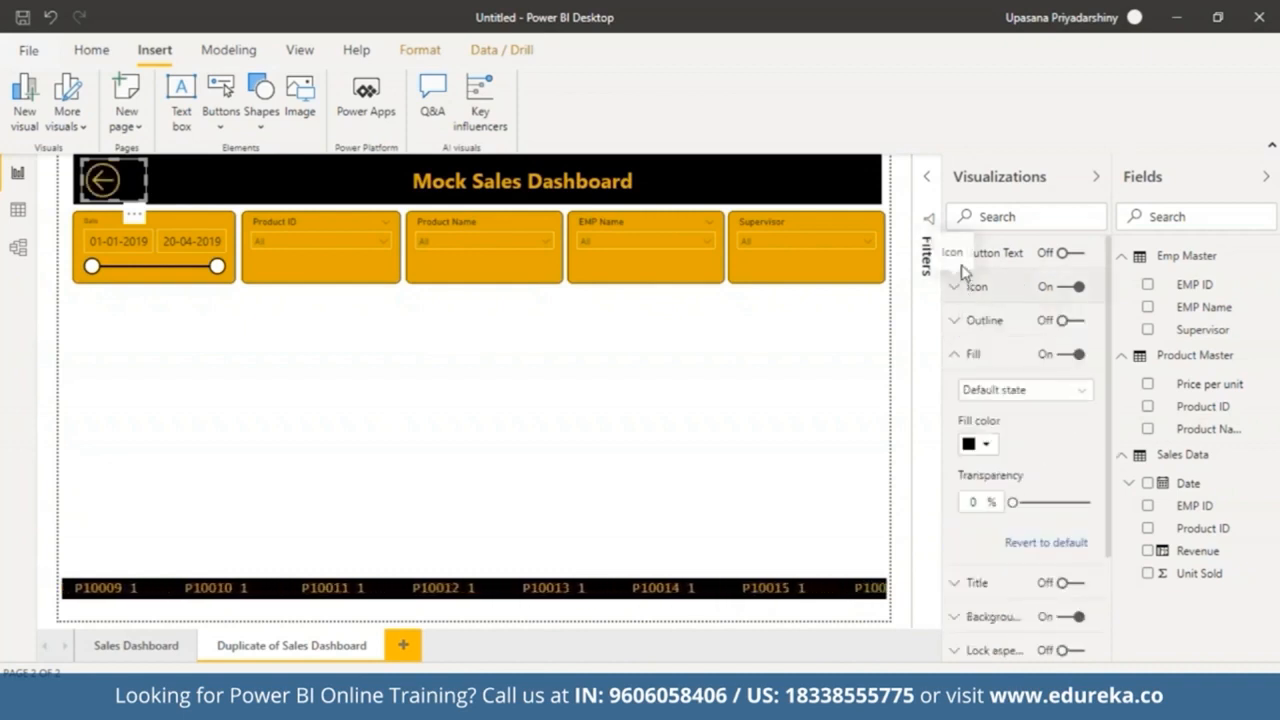
Step: Turn on the button text and enter BACK as the button's label
left_click(1064, 254)
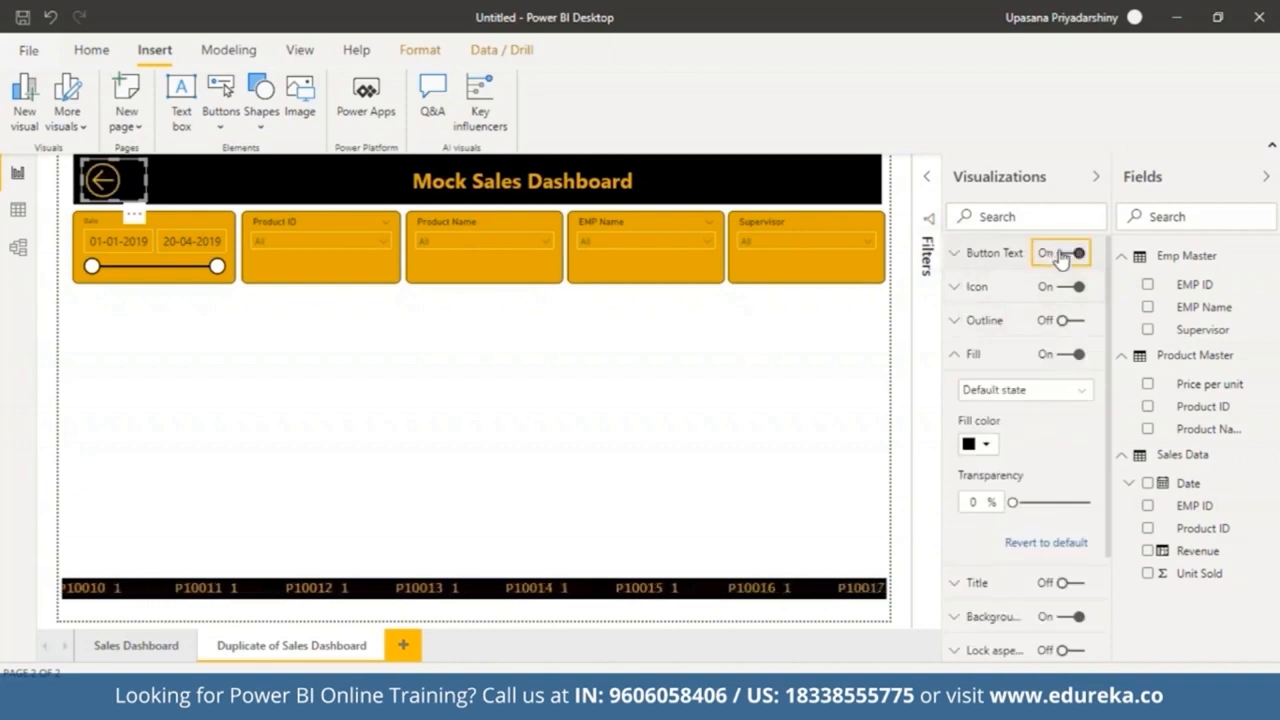
left_click(962, 256)
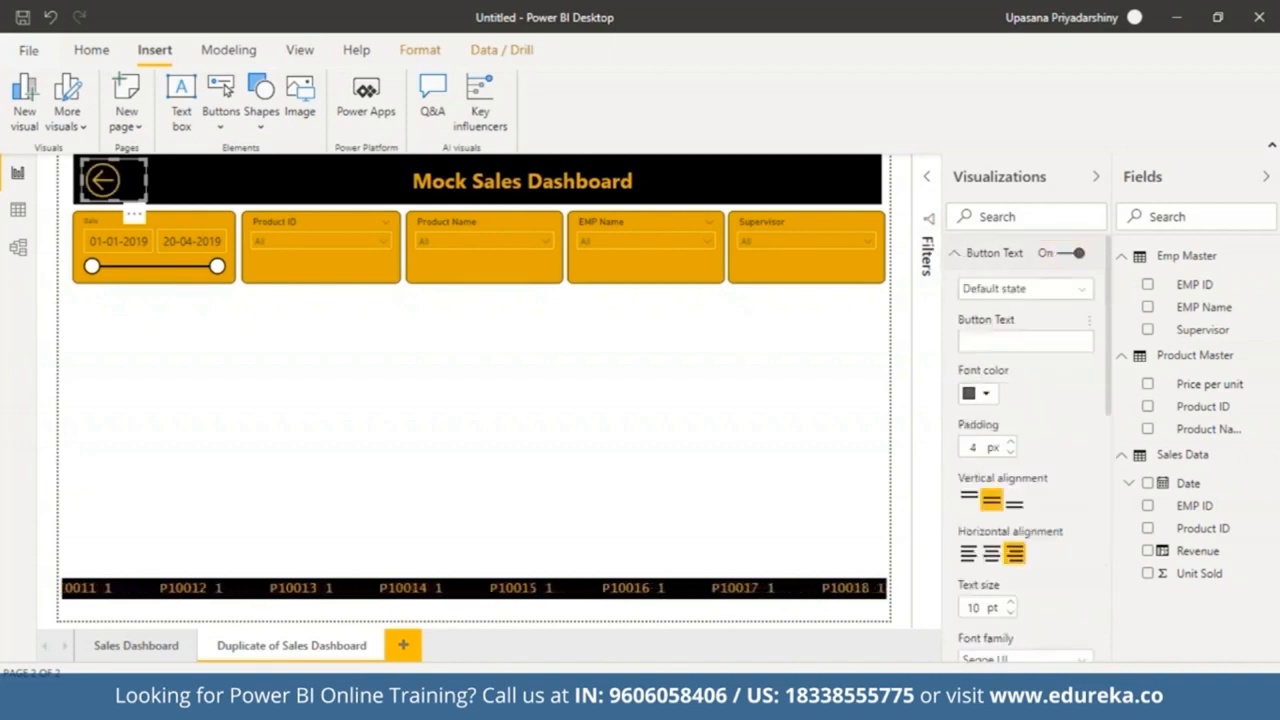
left_click(1015, 345)
type("BACK")
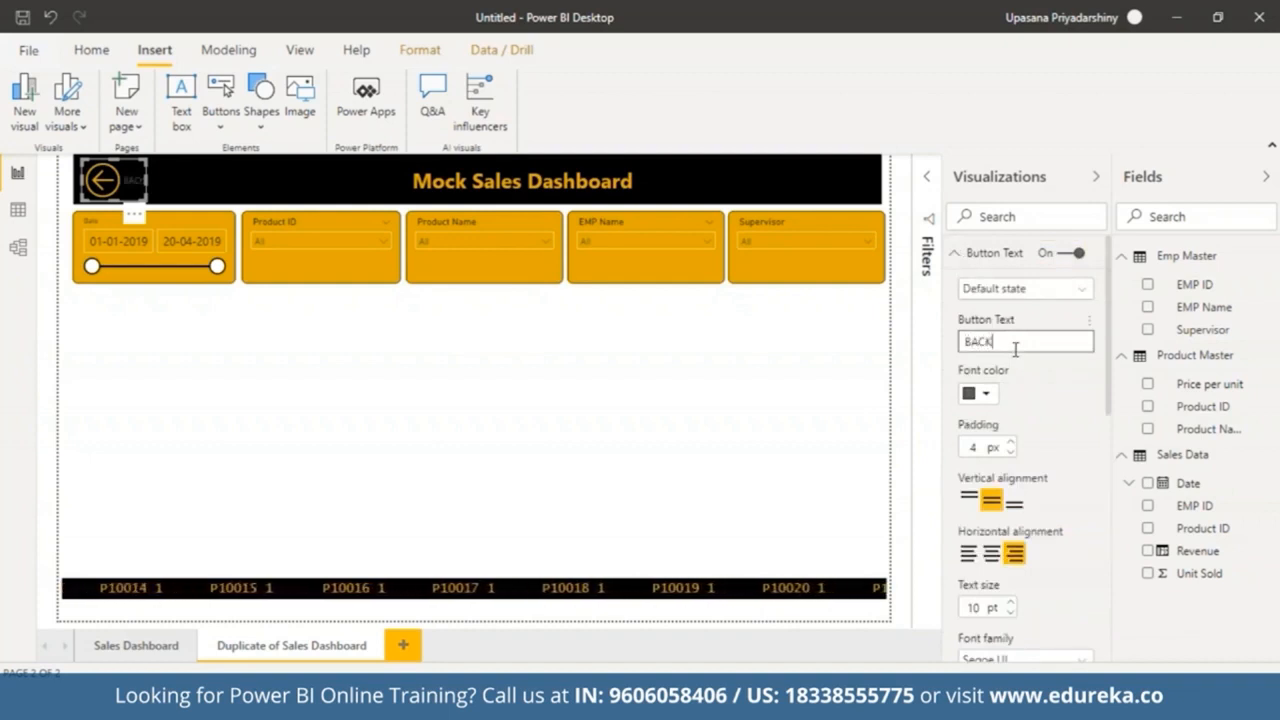
Step: Set the button text's font color to gold
left_click(990, 396)
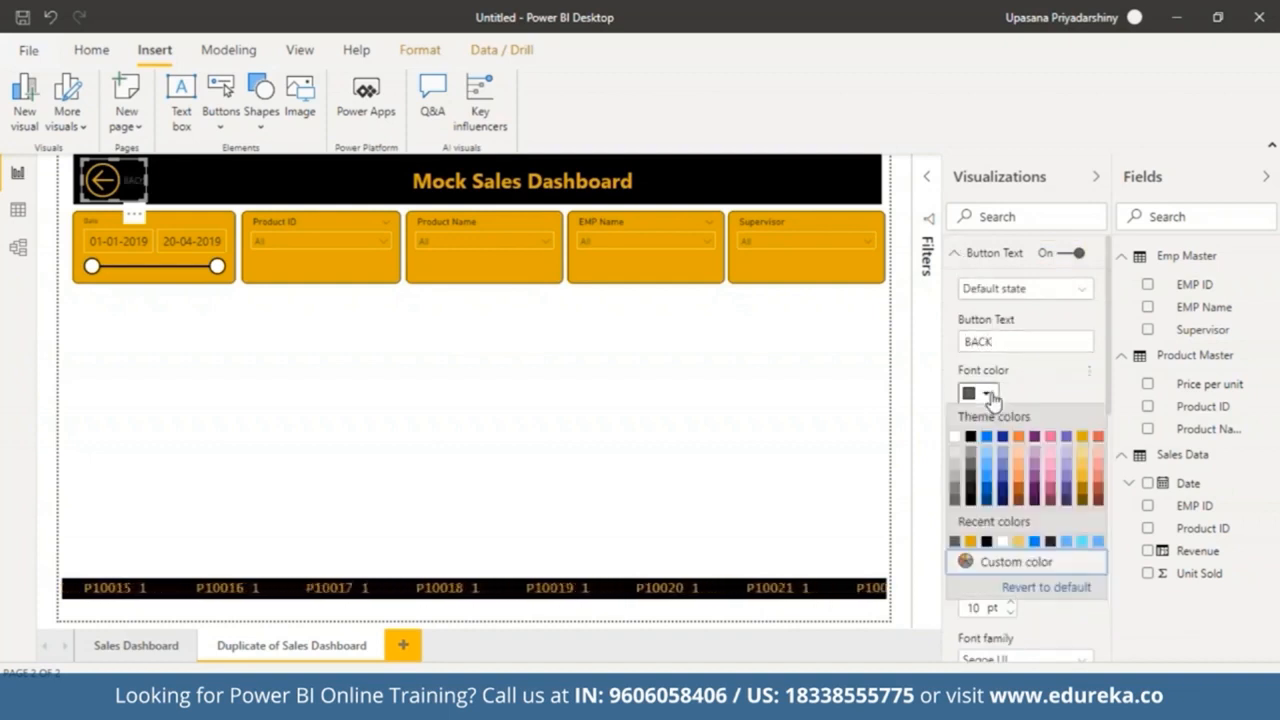
left_click(1084, 437)
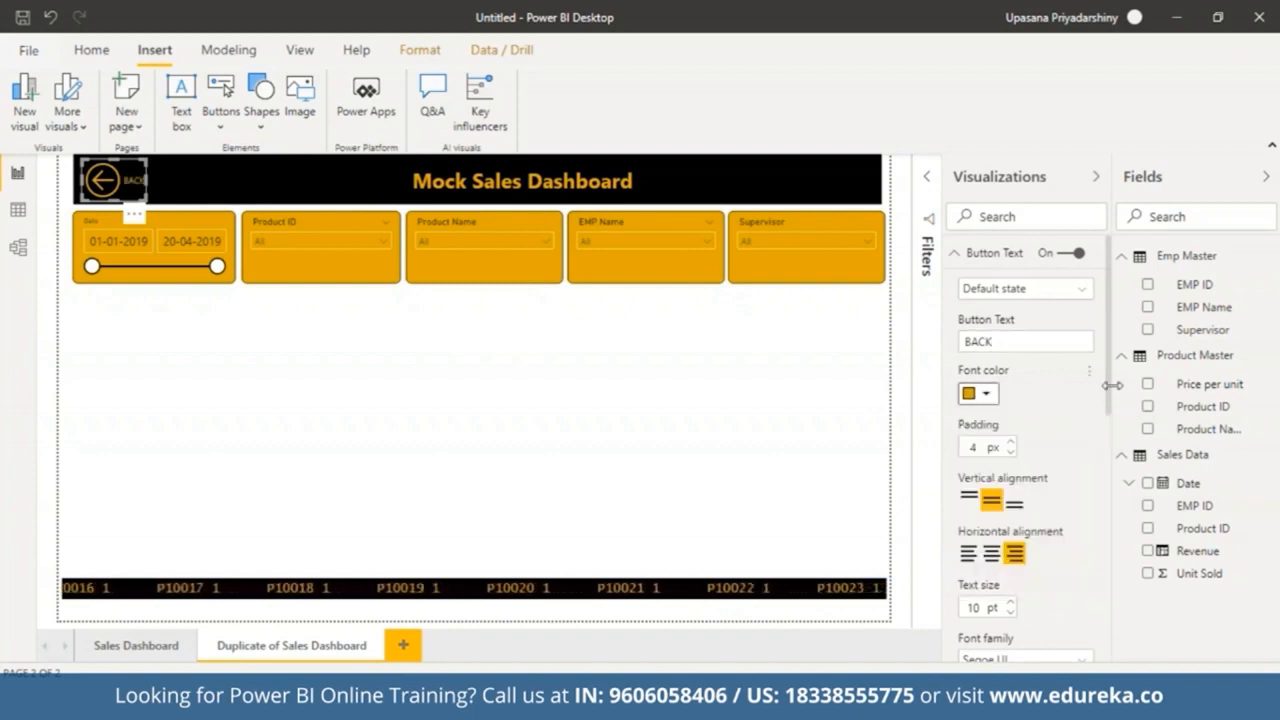
scroll(1013, 458, "down", 4)
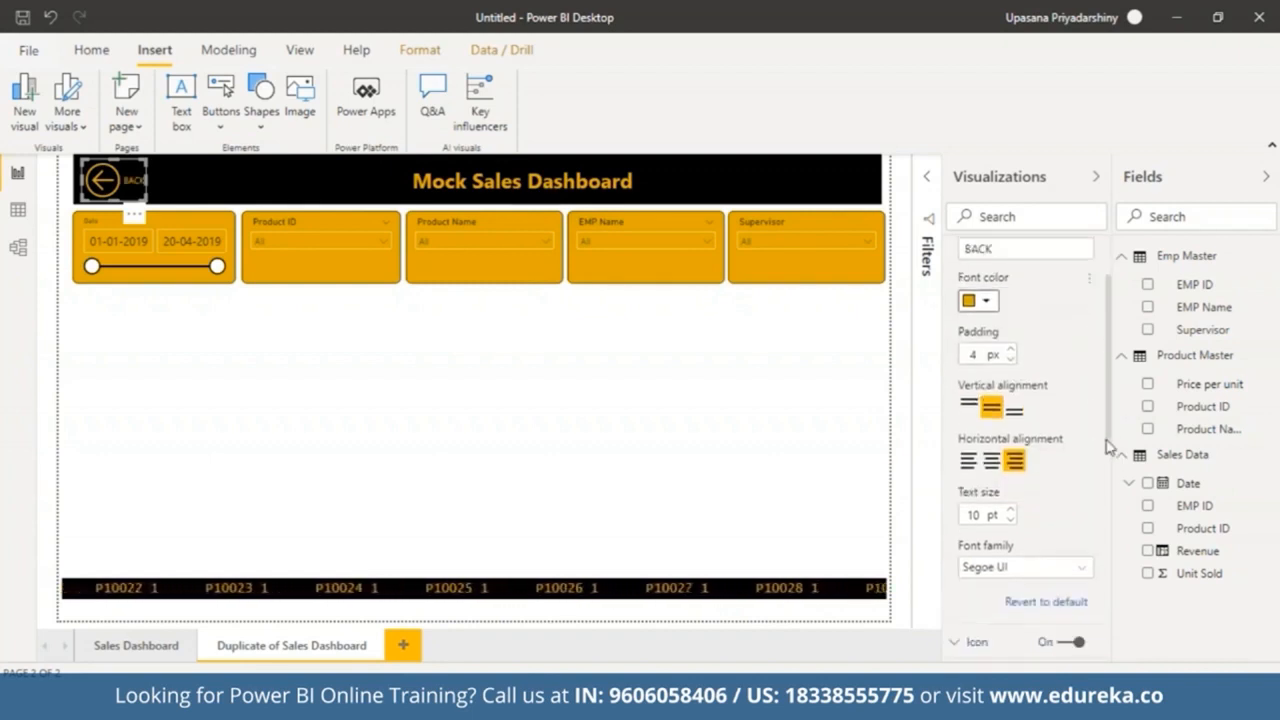
scroll(990, 300, "up", 4)
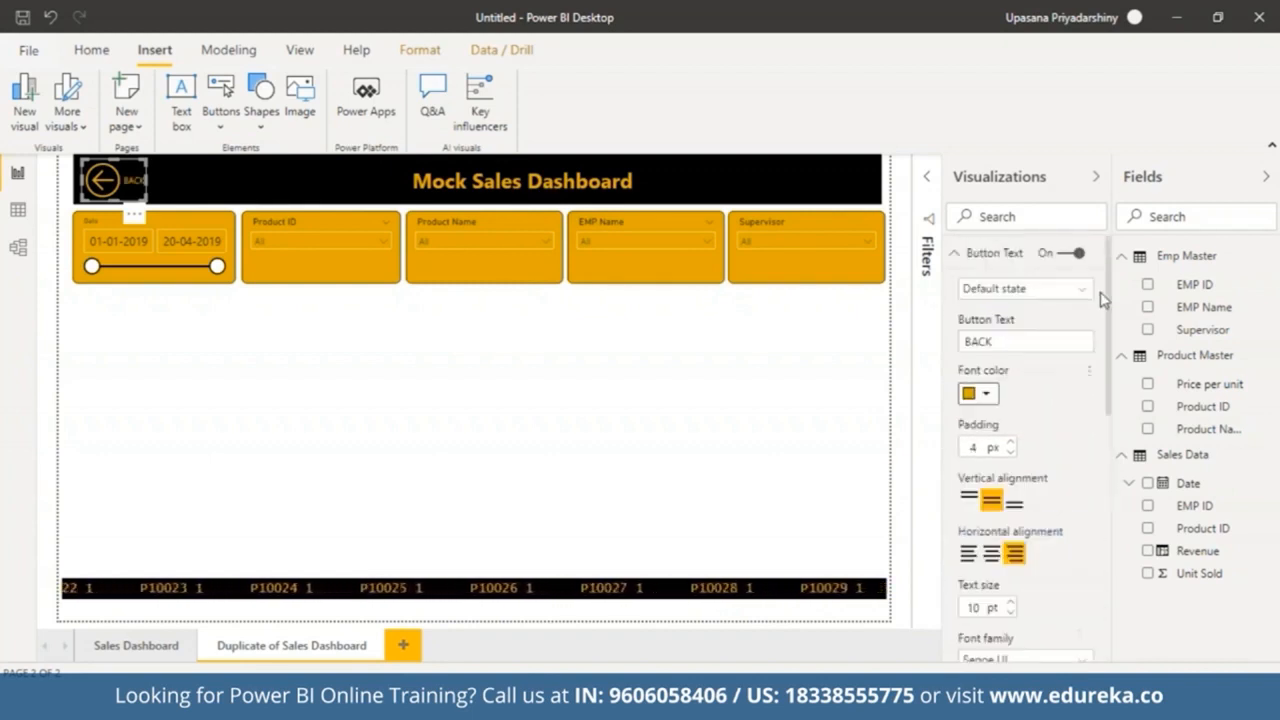
left_click(977, 255)
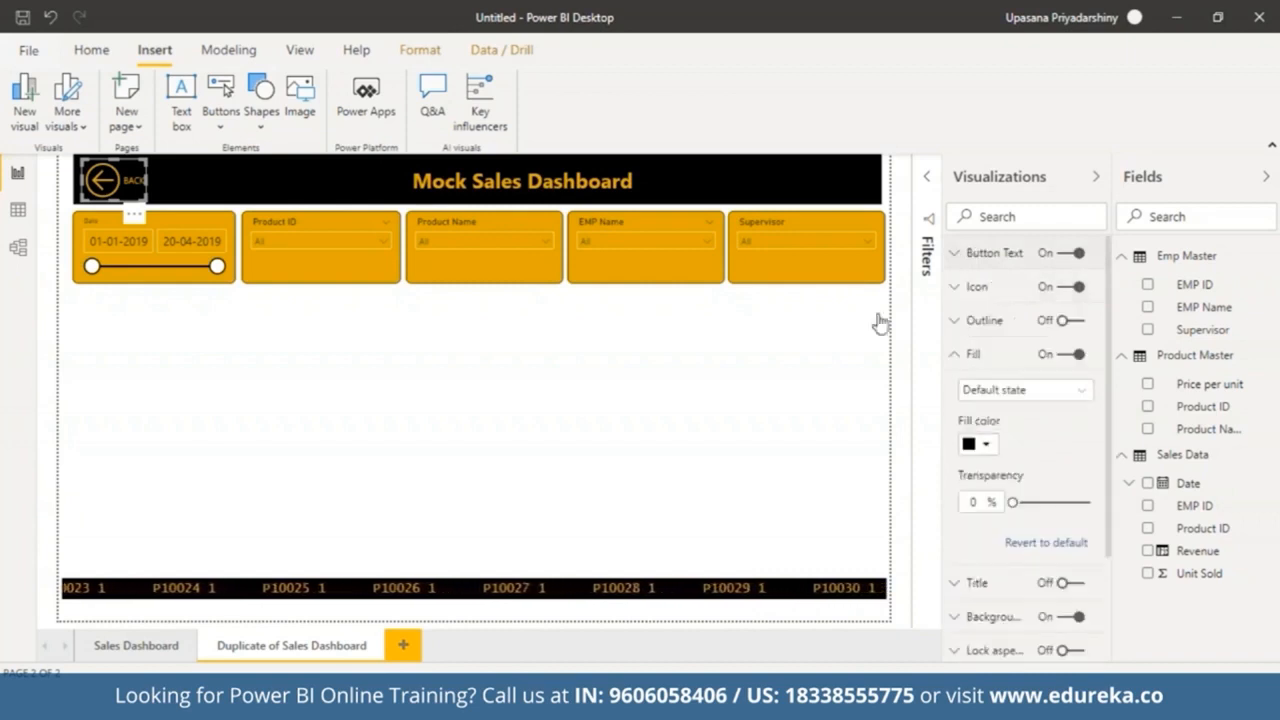
Step: Test the Back button on the duplicate page to check its navigation
left_click(1097, 177)
left_click(364, 391)
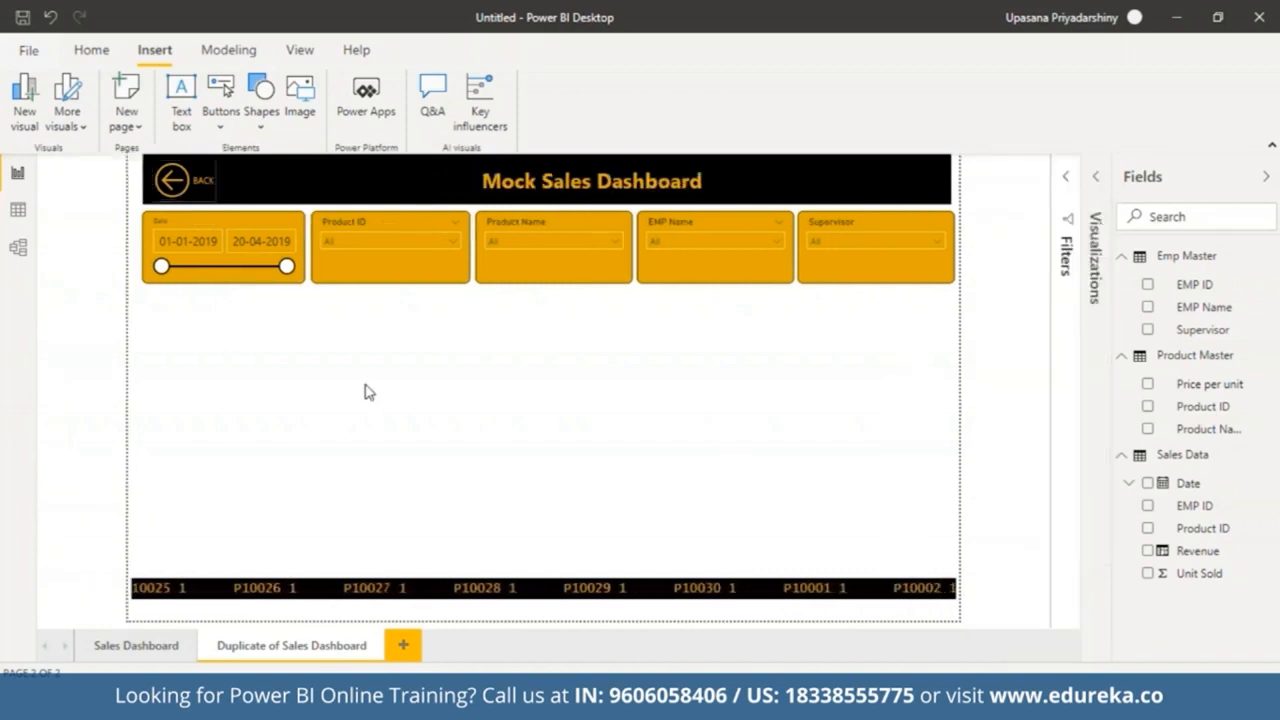
left_click(185, 188, "ctrl")
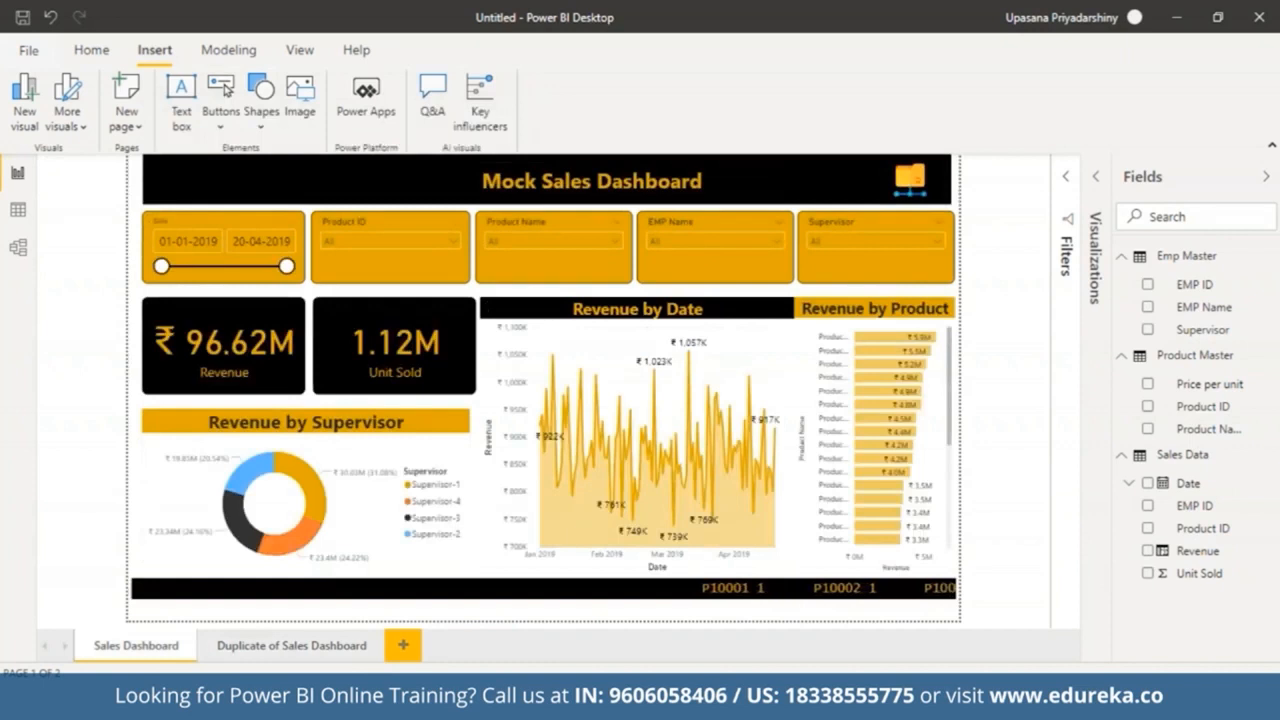
Step: Rename the duplicate page as Drill Down Dashboard
left_click(295, 647)
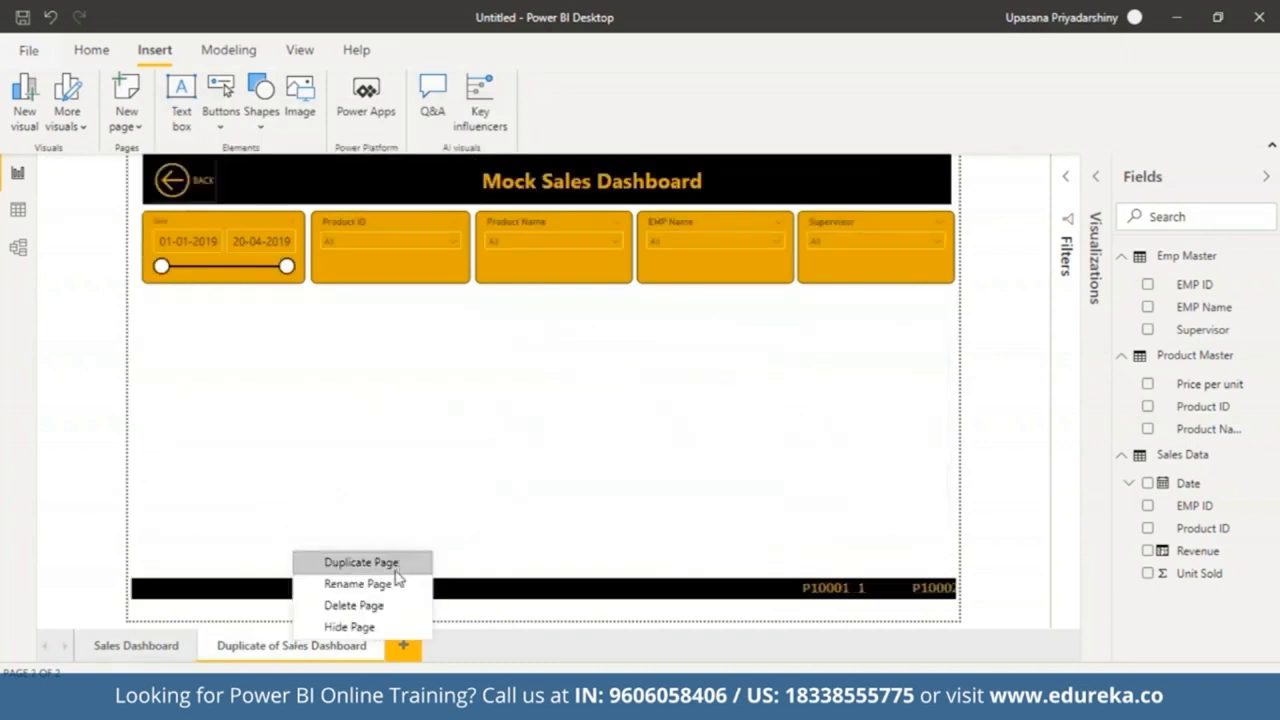
left_click(378, 584)
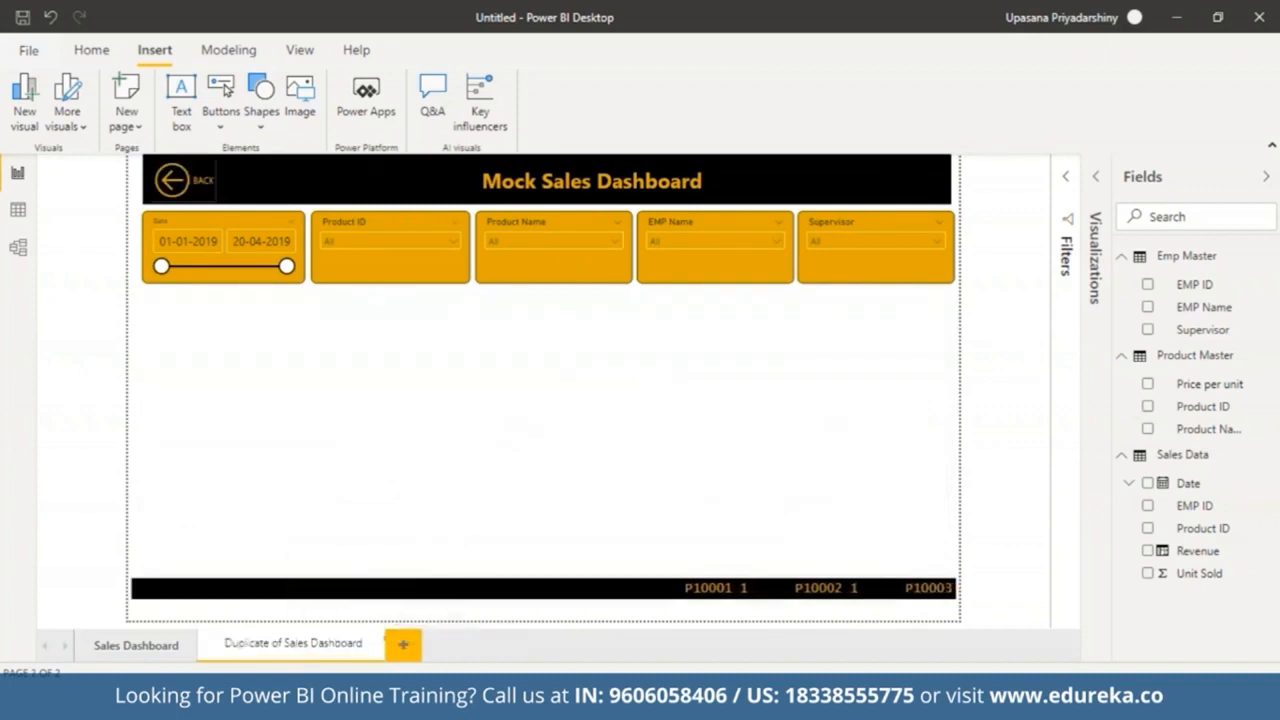
left_click(306, 647)
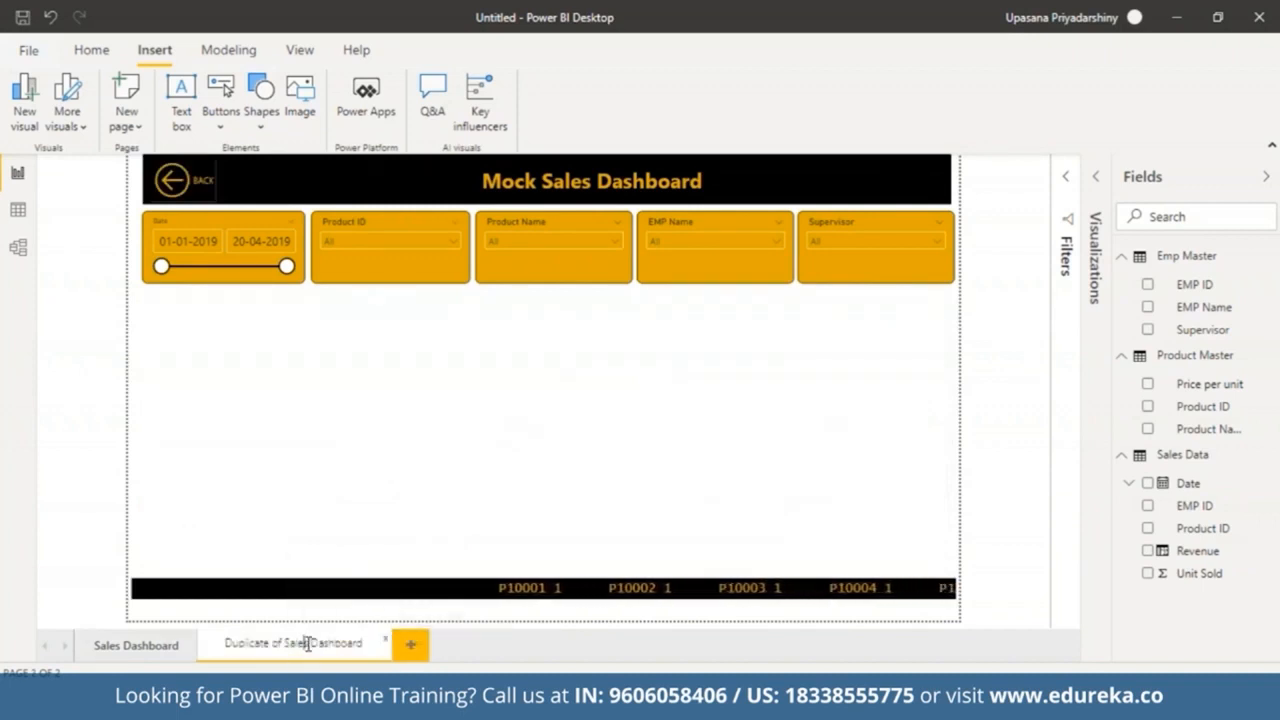
left_click_drag(308, 643, 140, 650)
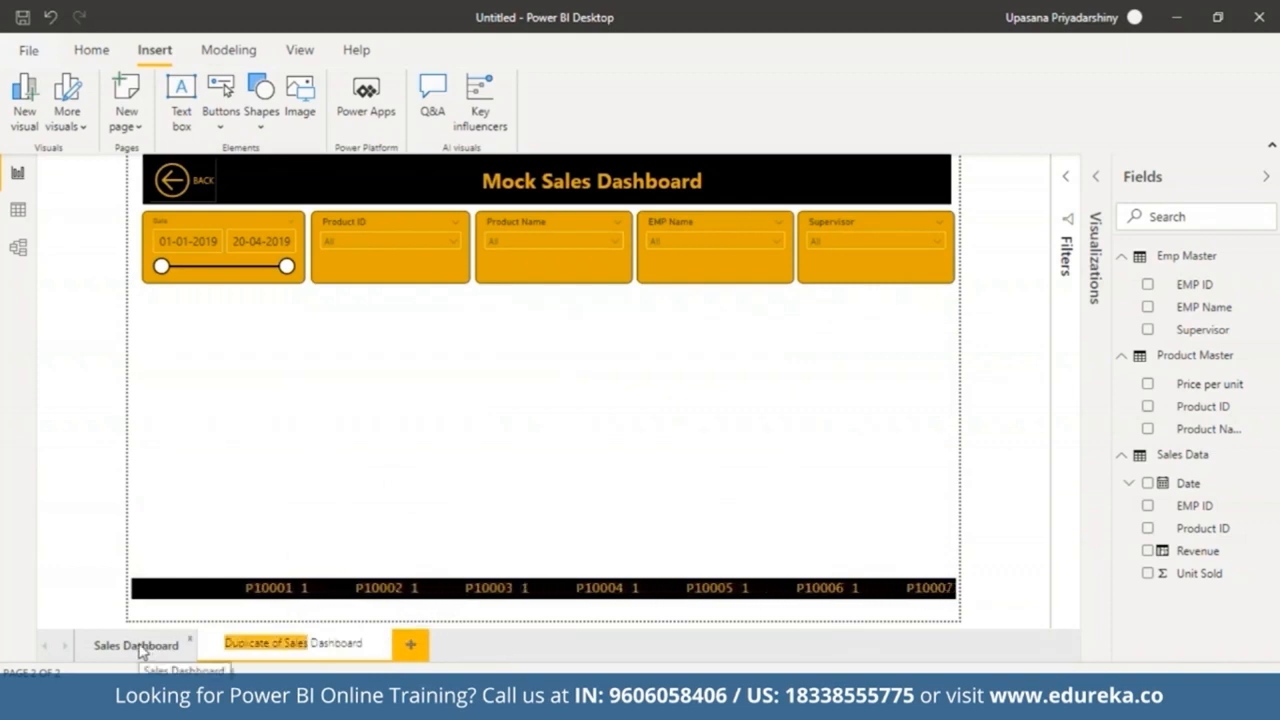
type("Drill")
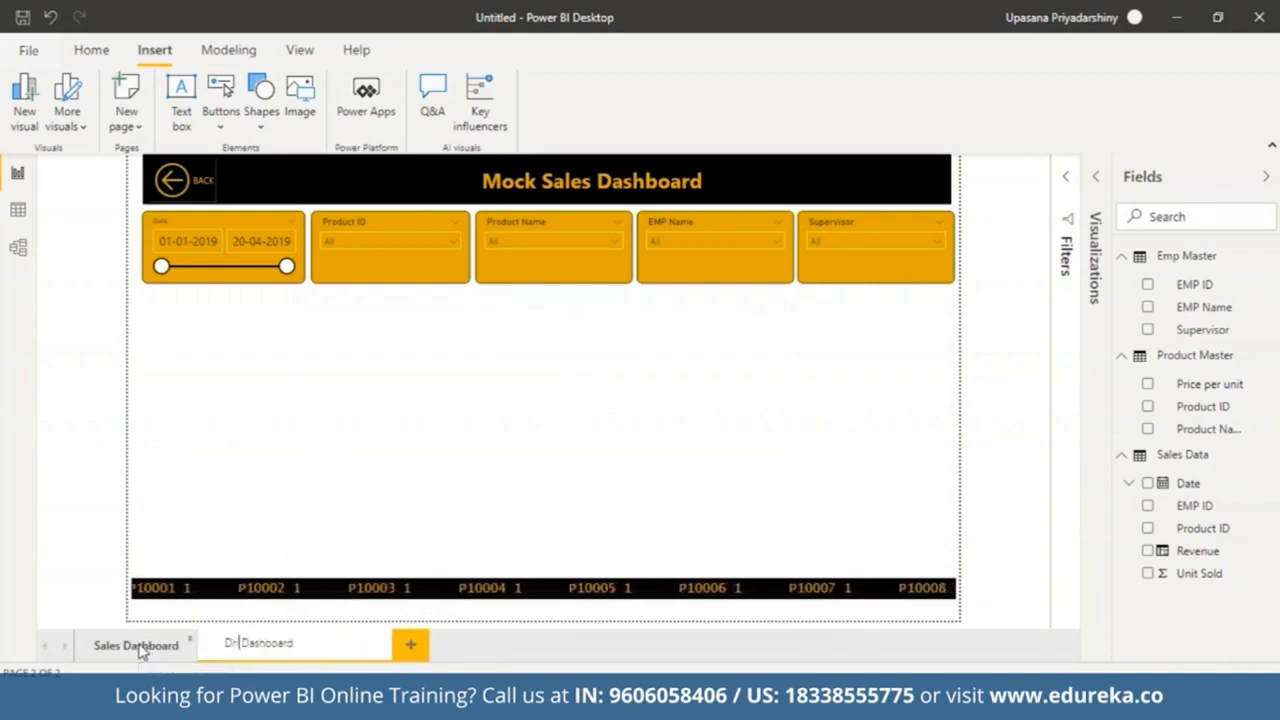
type(" Down")
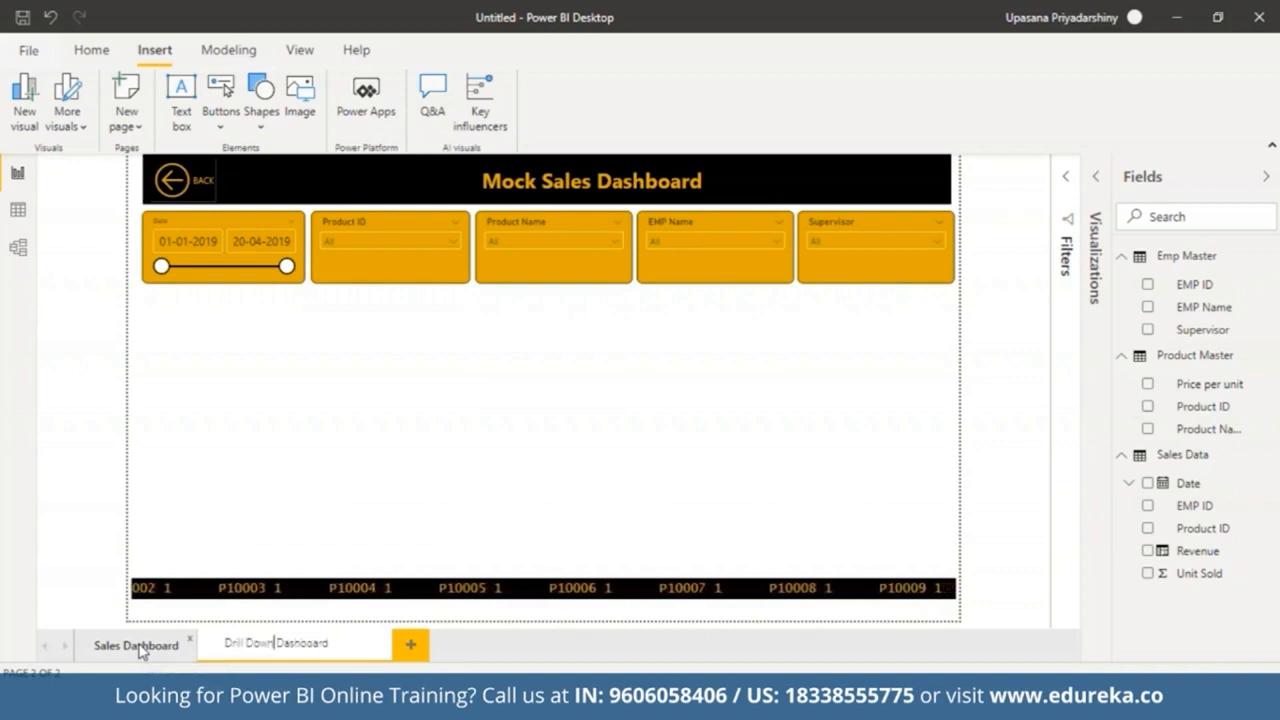
left_click(460, 497)
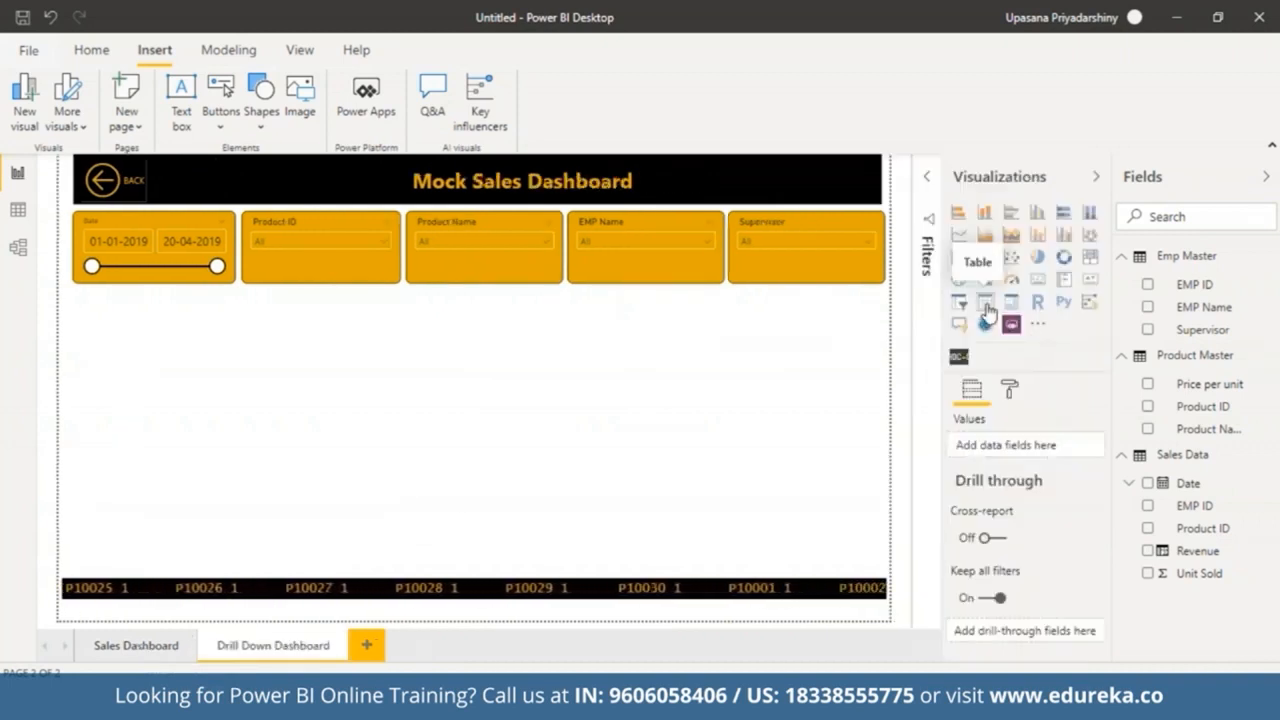
Step: Insert a table visual and add the Date field as a plain date instead of a date hierarchy
left_click(985, 303)
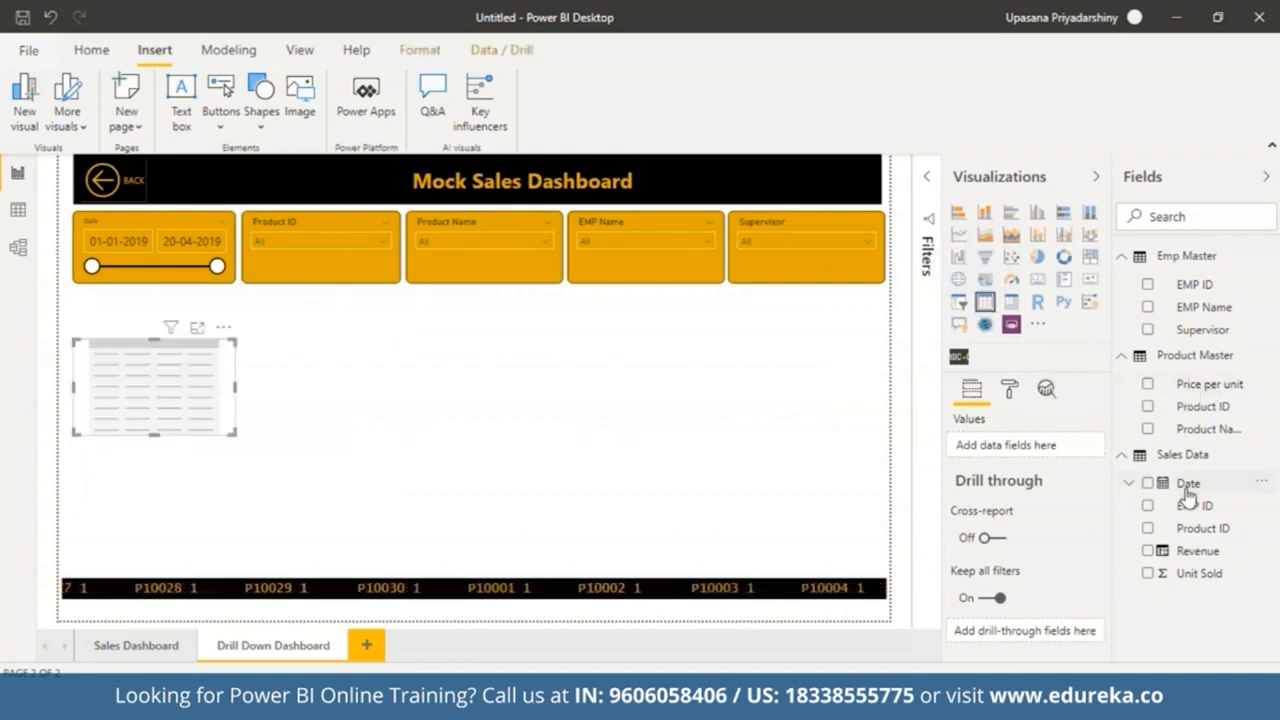
left_click(1148, 484)
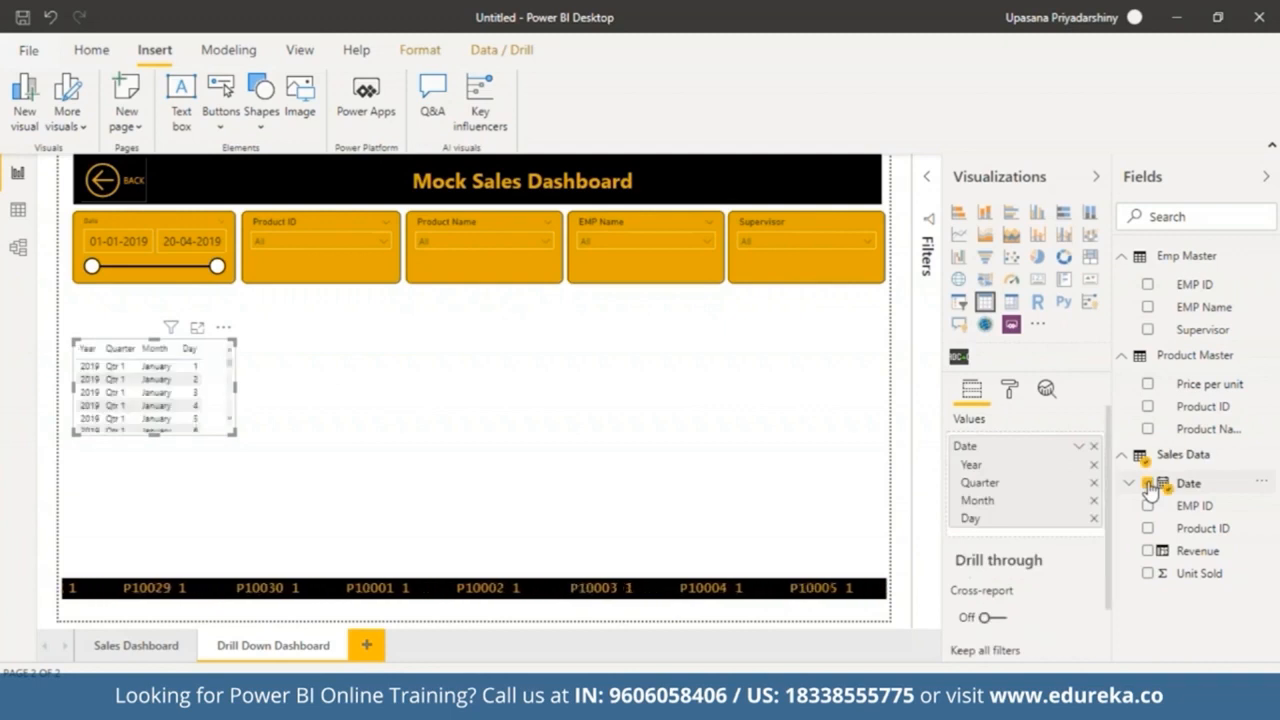
left_click(1076, 448)
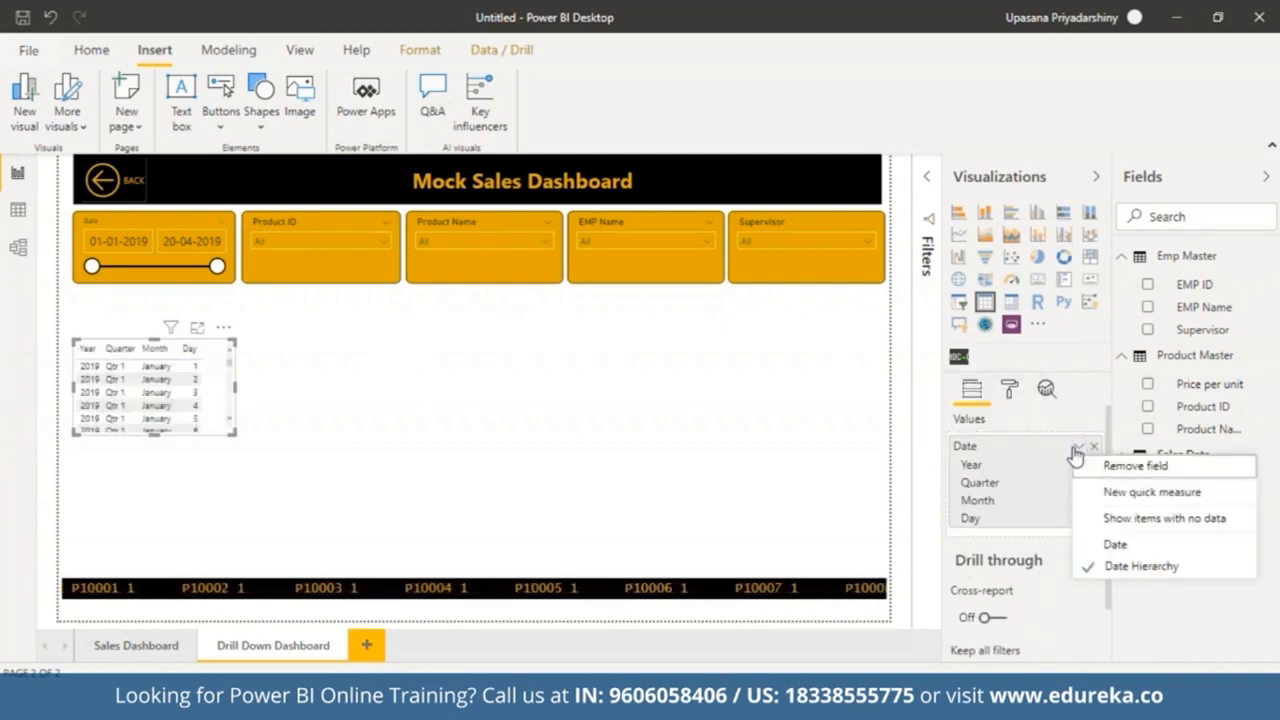
left_click(1114, 546)
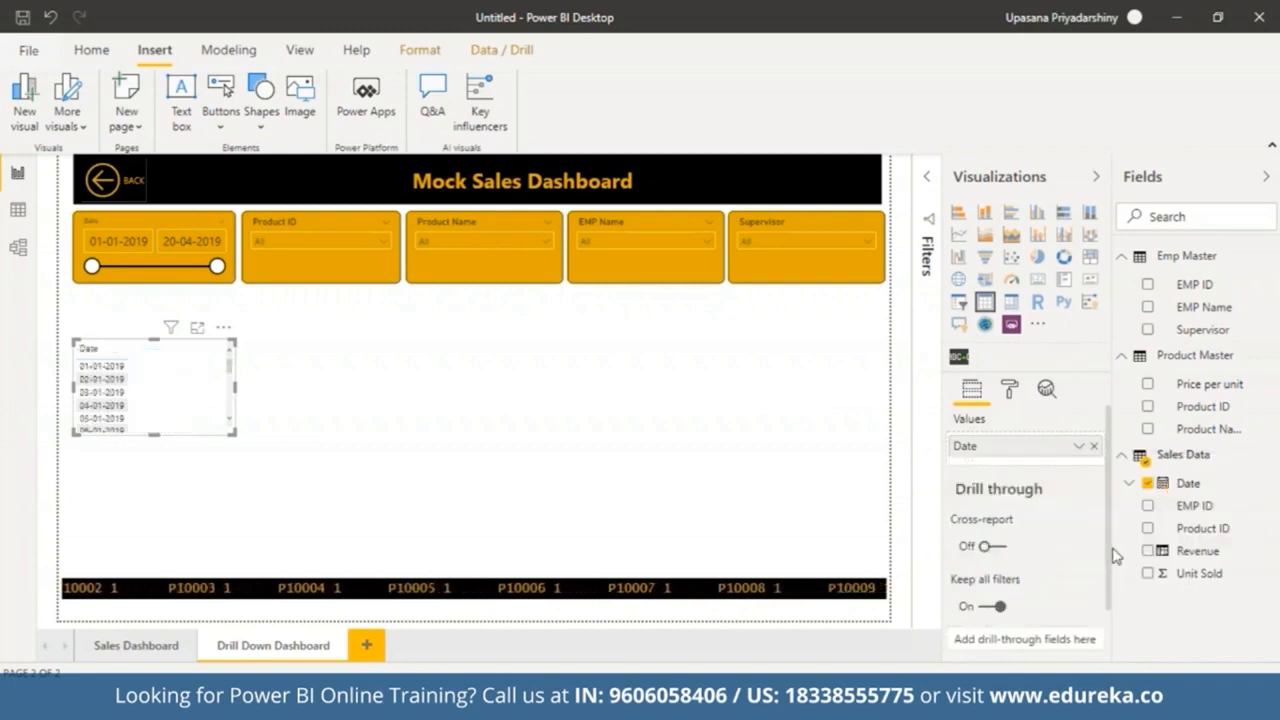
Step: Add EMP ID, Supervisor, Product ID, Unit Sold and Revenue fields to the table
left_click(1148, 285)
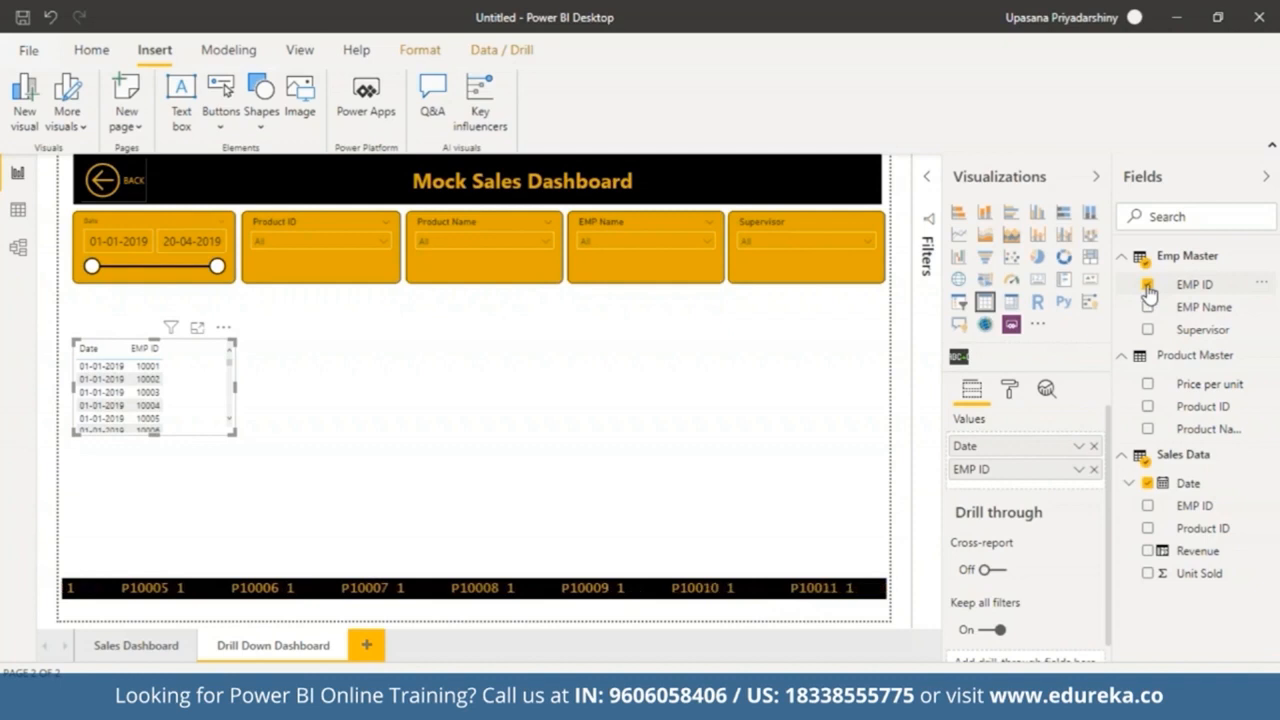
left_click(1148, 307)
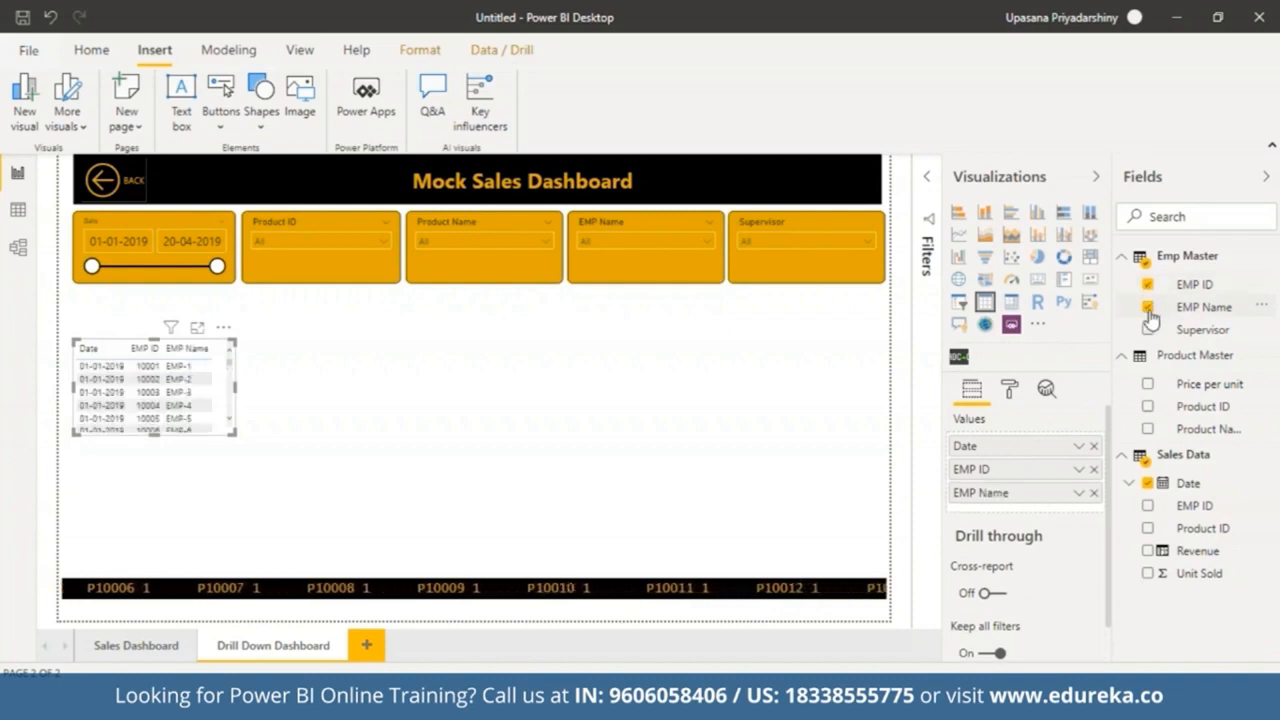
left_click(1148, 308)
left_click(1147, 330)
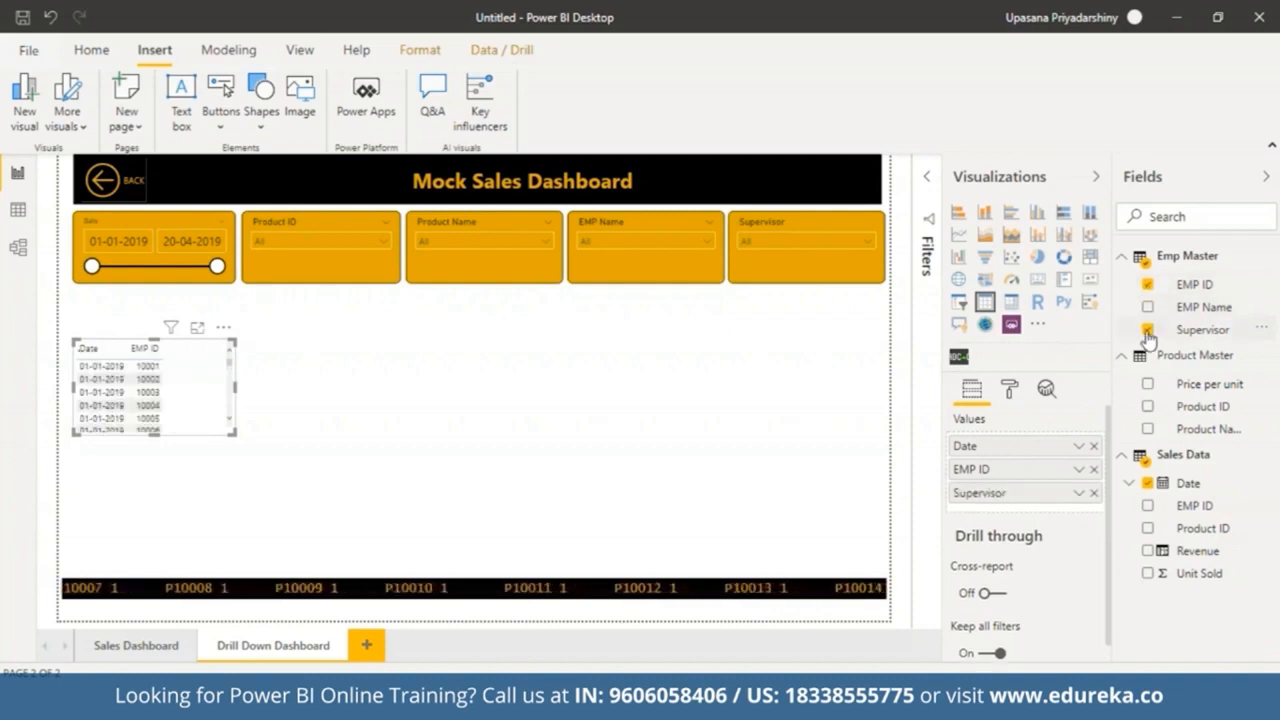
left_click(1148, 407)
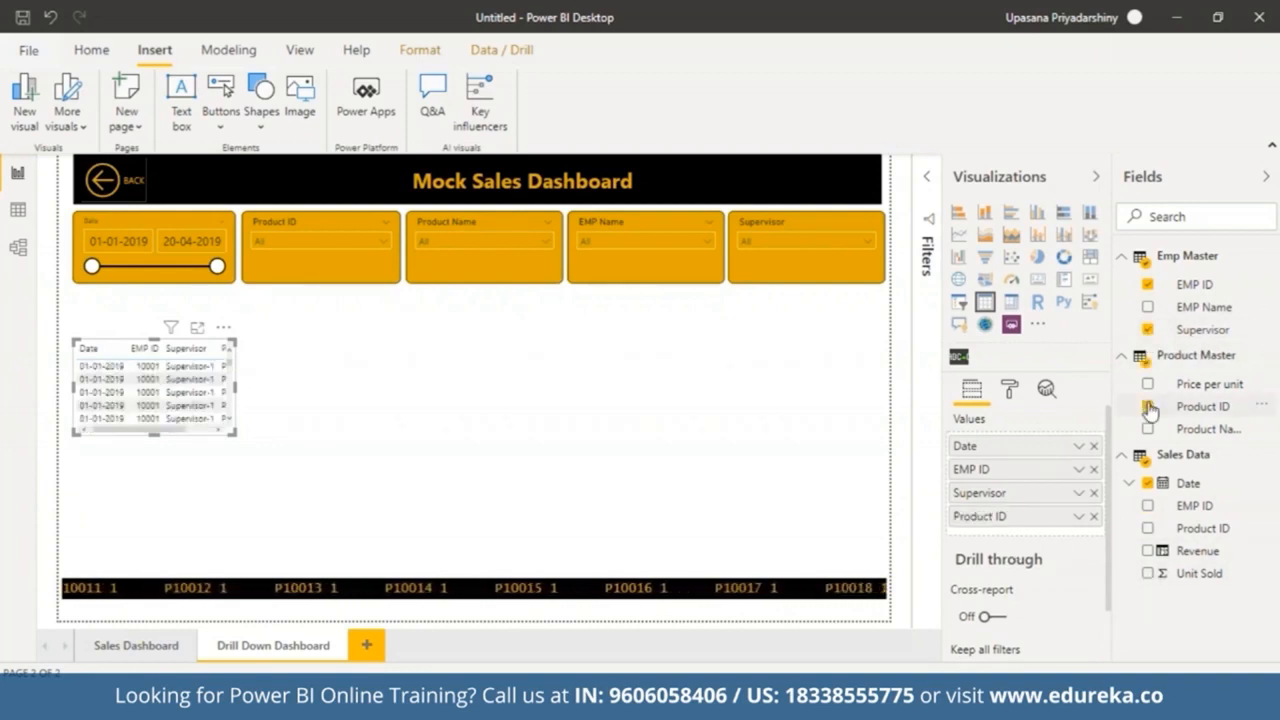
left_click(1148, 573)
left_click(1148, 551)
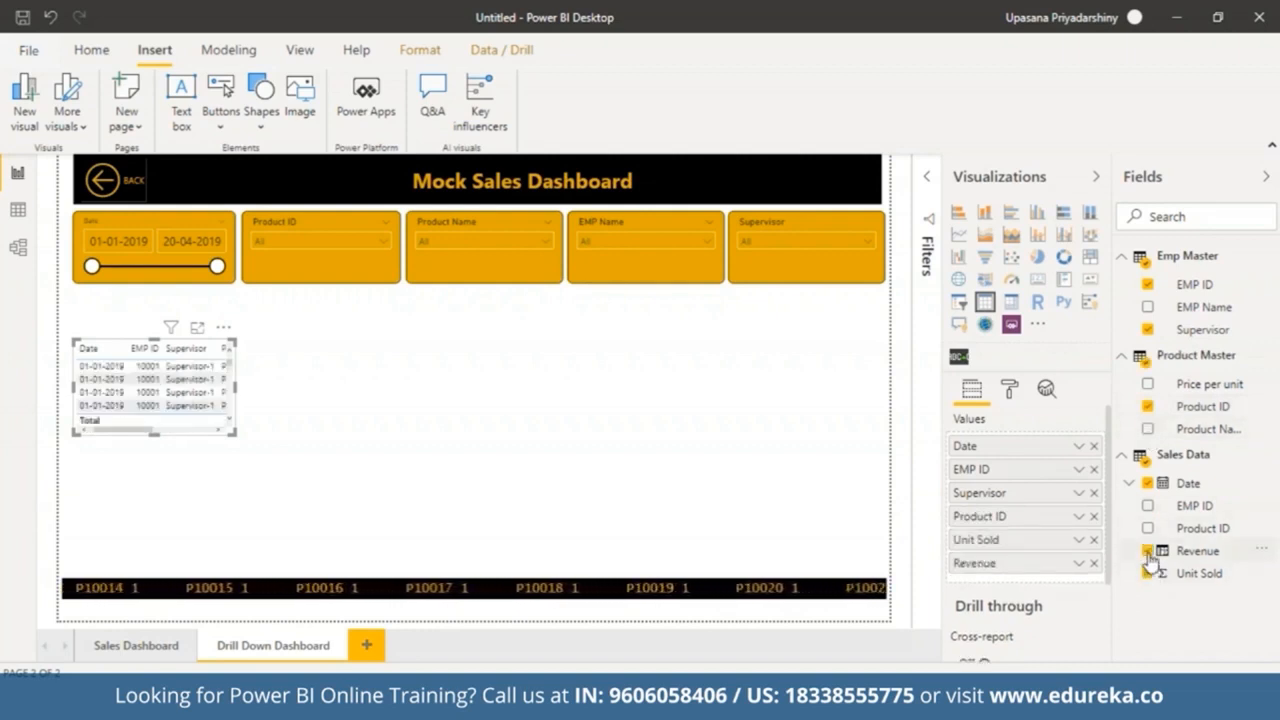
Step: Resize the table to fill the space between the slicers and the scrolling ticker
left_click_drag(233, 433, 884, 553)
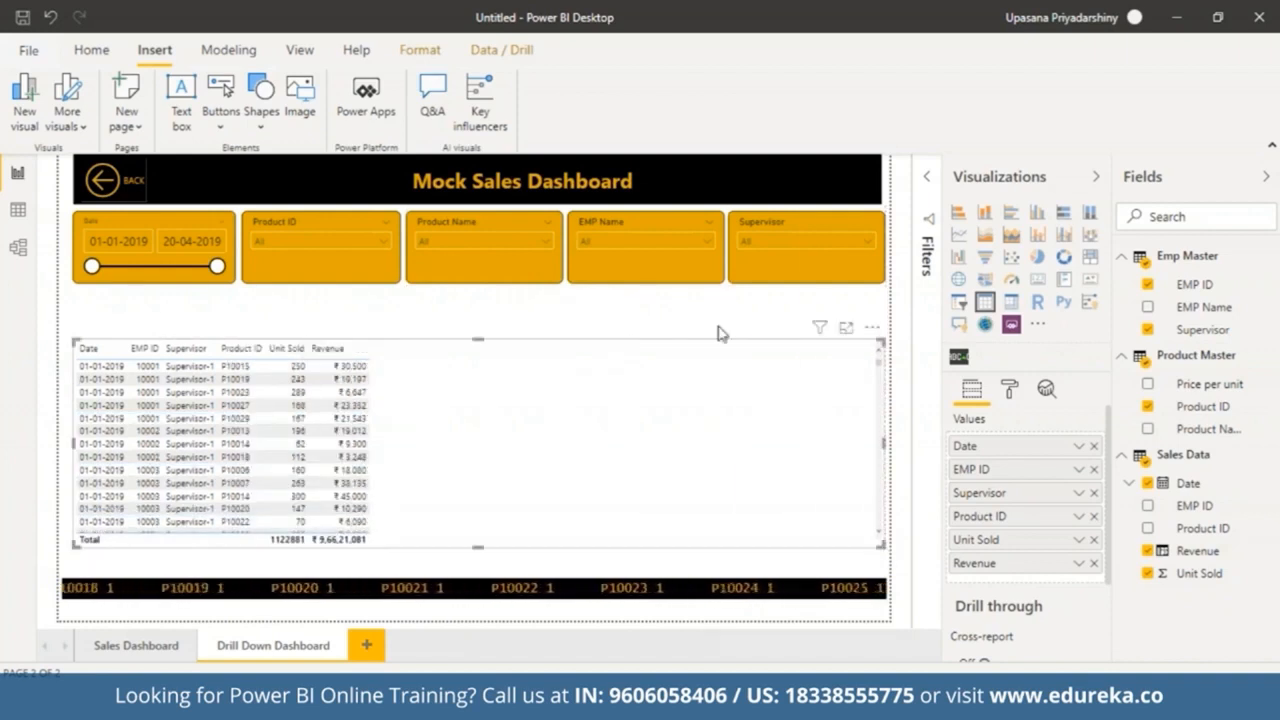
left_click_drag(476, 340, 466, 294)
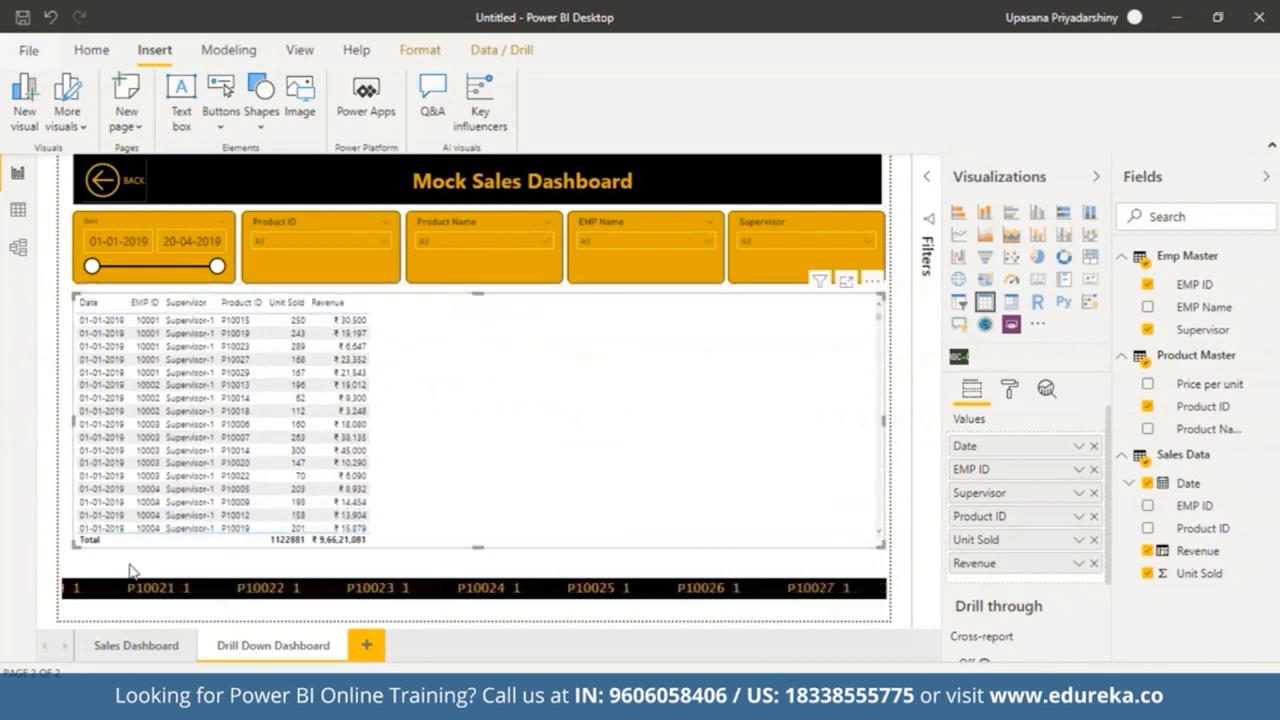
left_click_drag(74, 547, 78, 575)
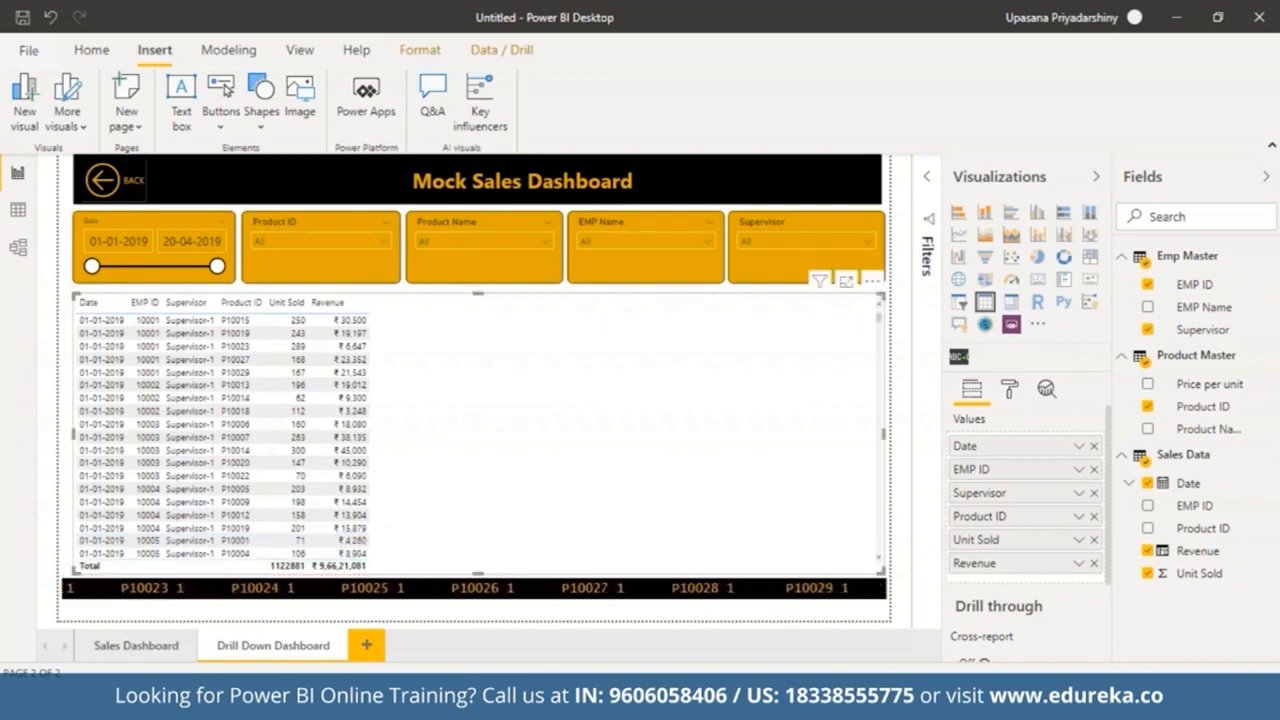
Step: Sort the table by EMP ID and widen its columns to span the full table width
left_click(118, 303)
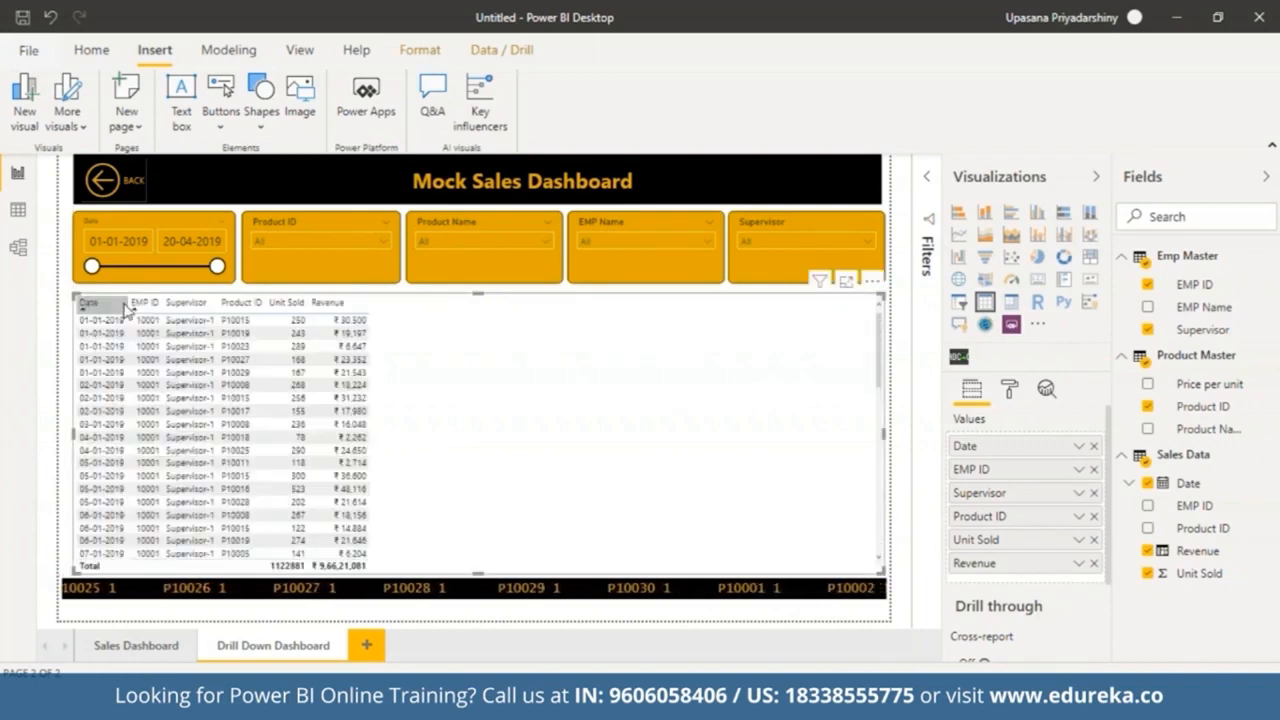
left_click_drag(133, 304, 870, 305)
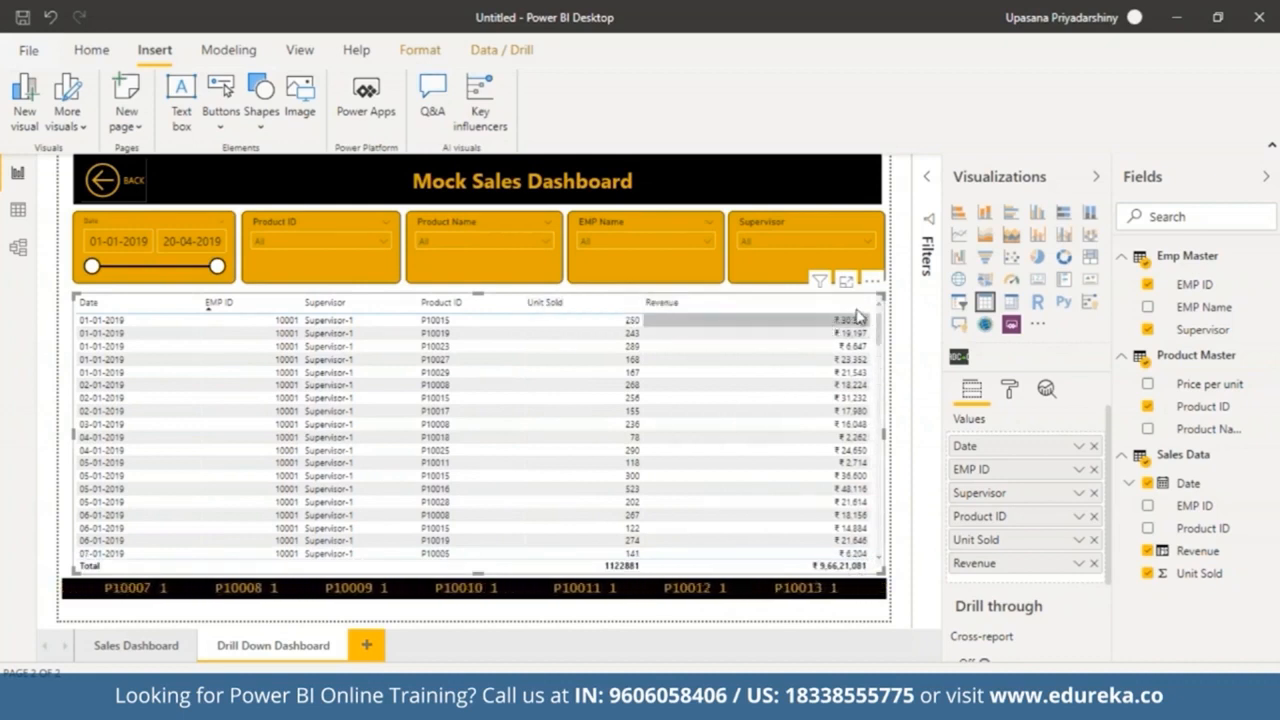
Step: Add the EMP Name field to the table after EMP ID and readjust the column widths to fit
left_click_drag(866, 304, 781, 304)
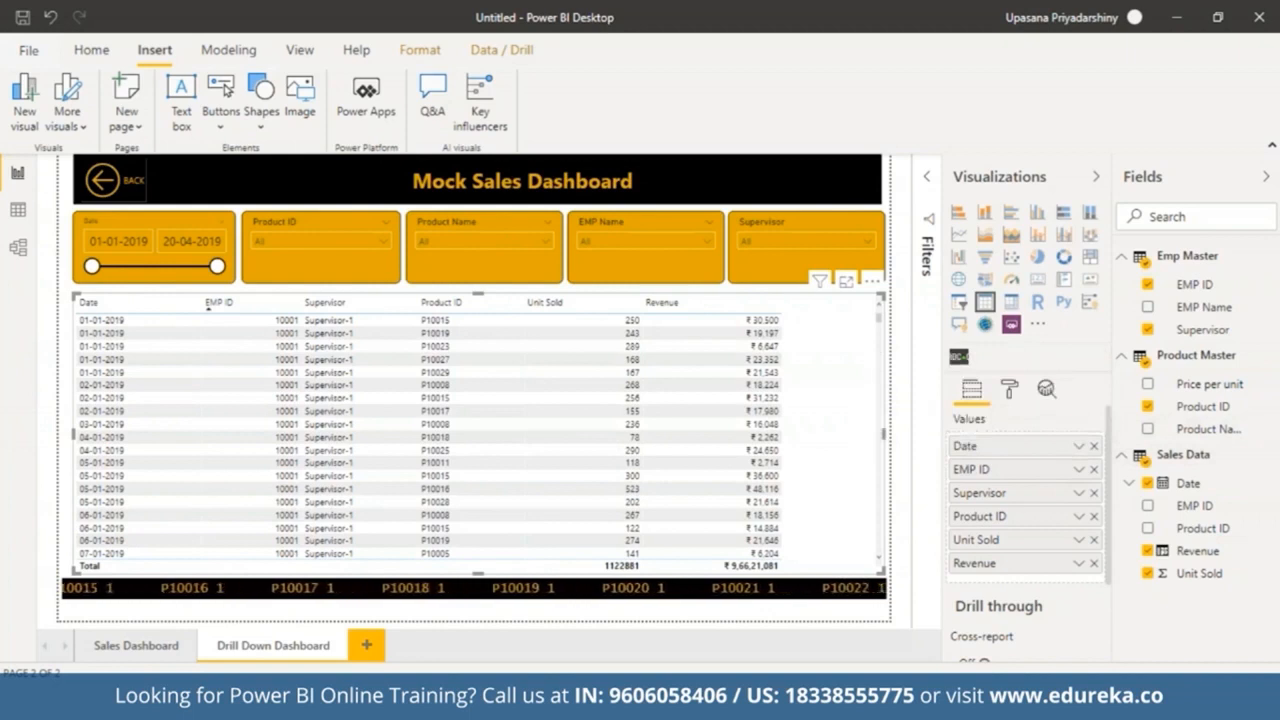
left_click_drag(1195, 307, 1013, 496)
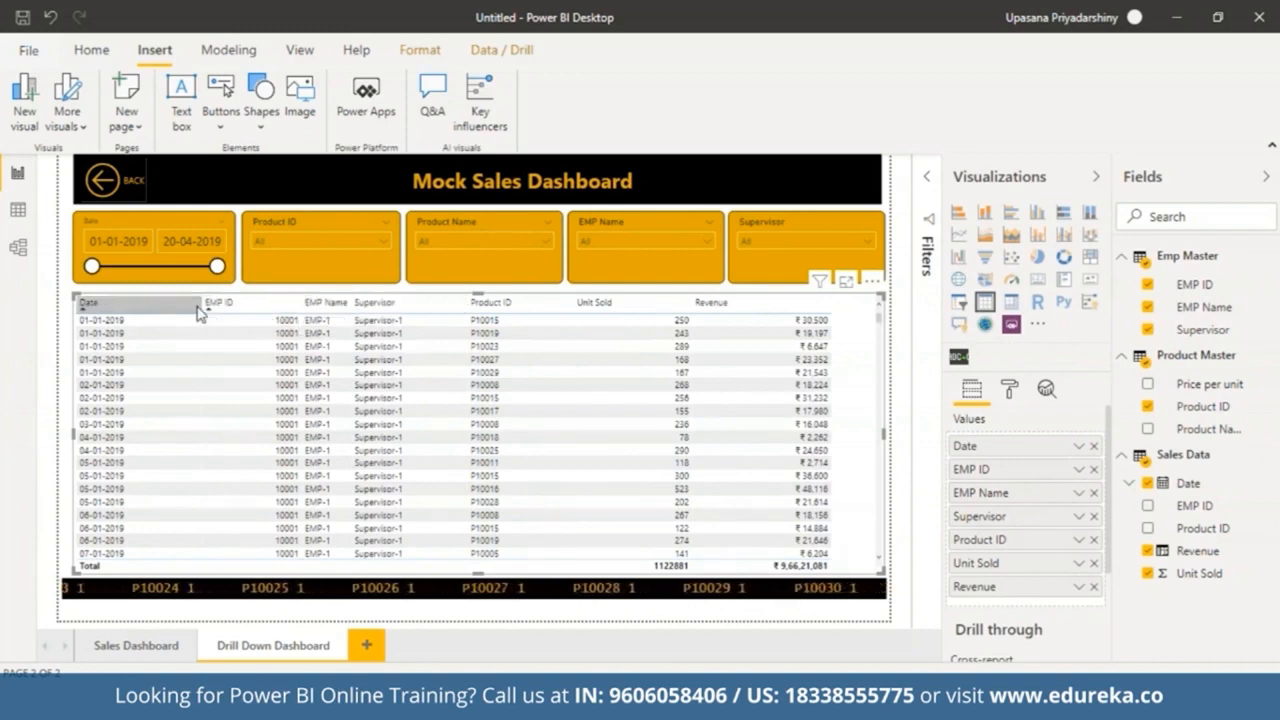
left_click_drag(204, 305, 170, 305)
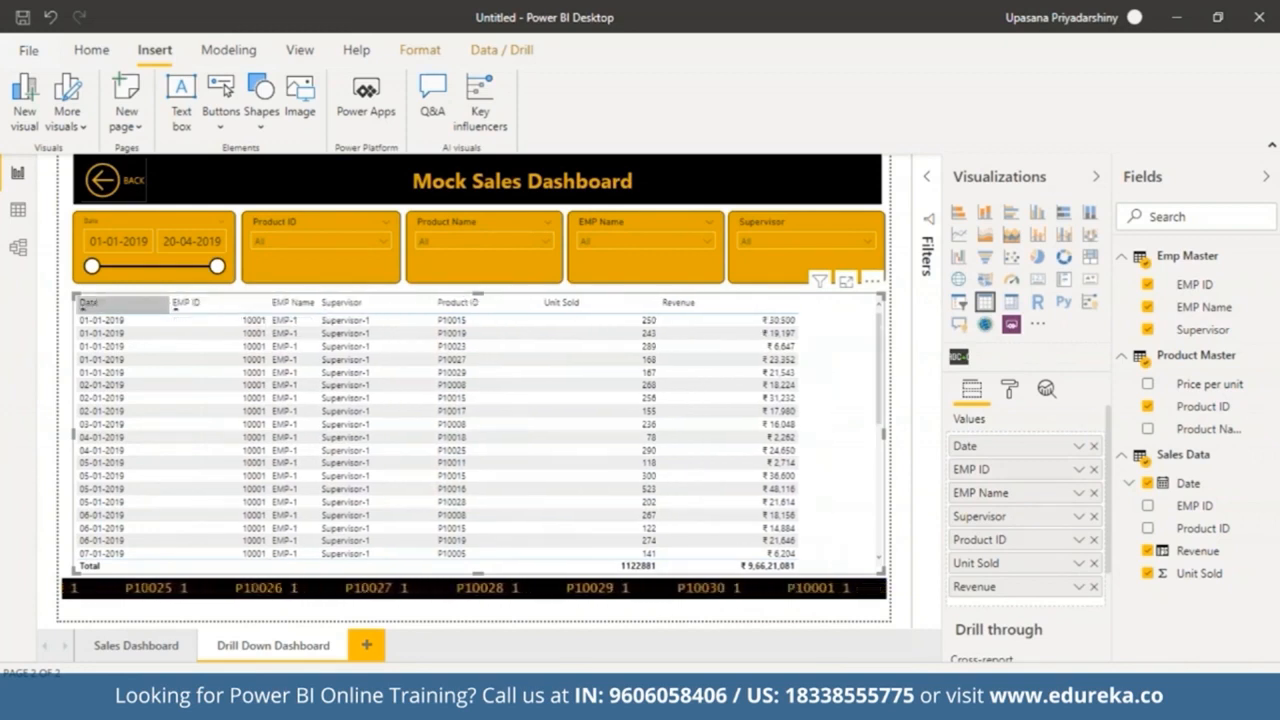
left_click_drag(269, 302, 240, 302)
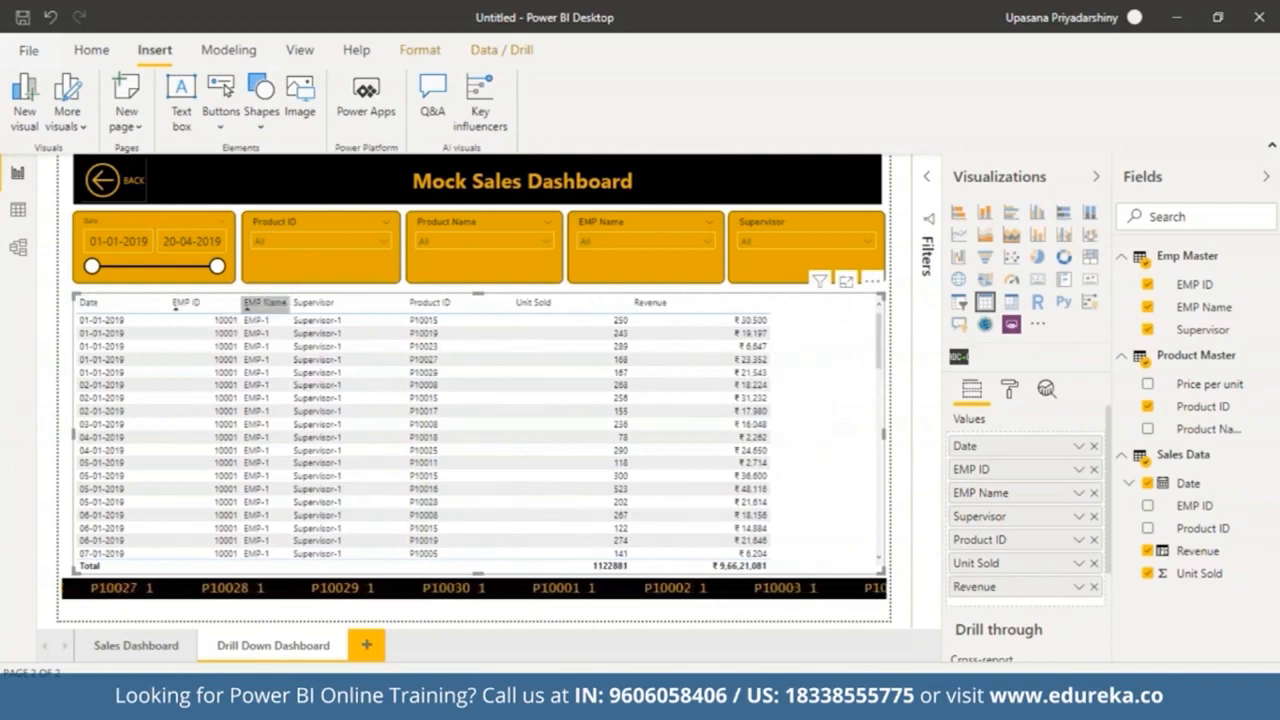
left_click_drag(289, 303, 332, 302)
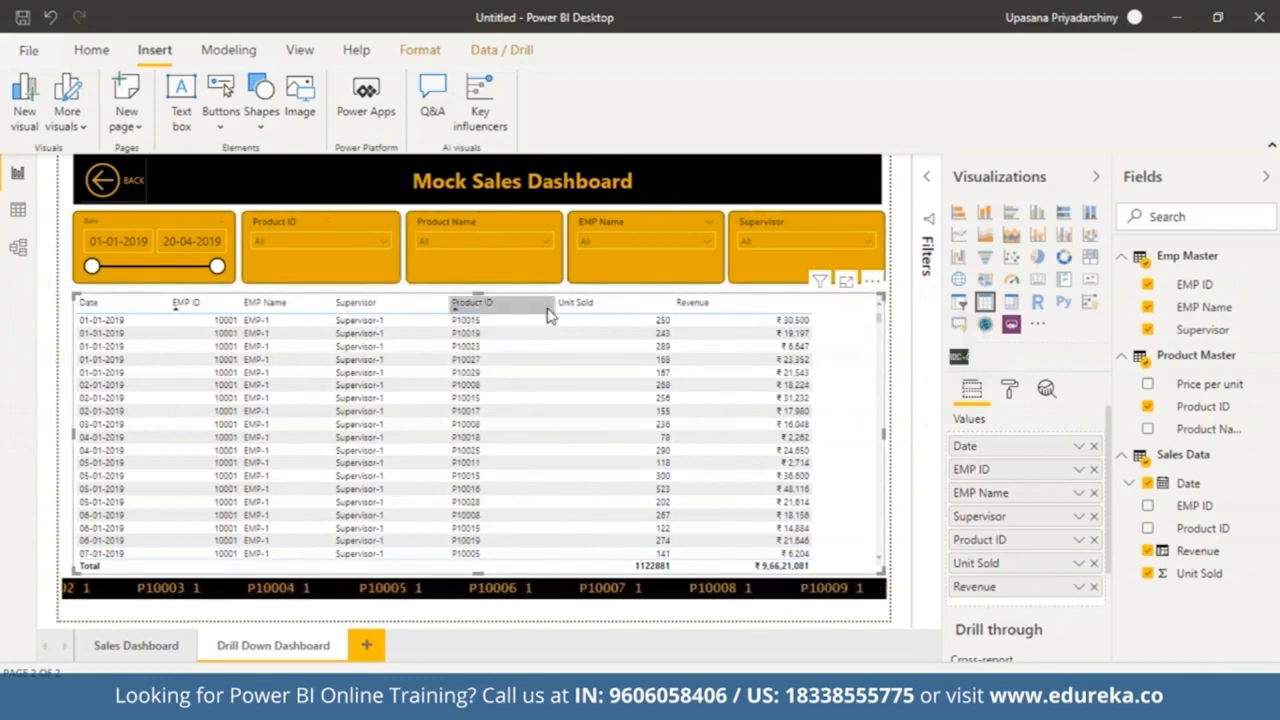
left_click_drag(543, 305, 561, 308)
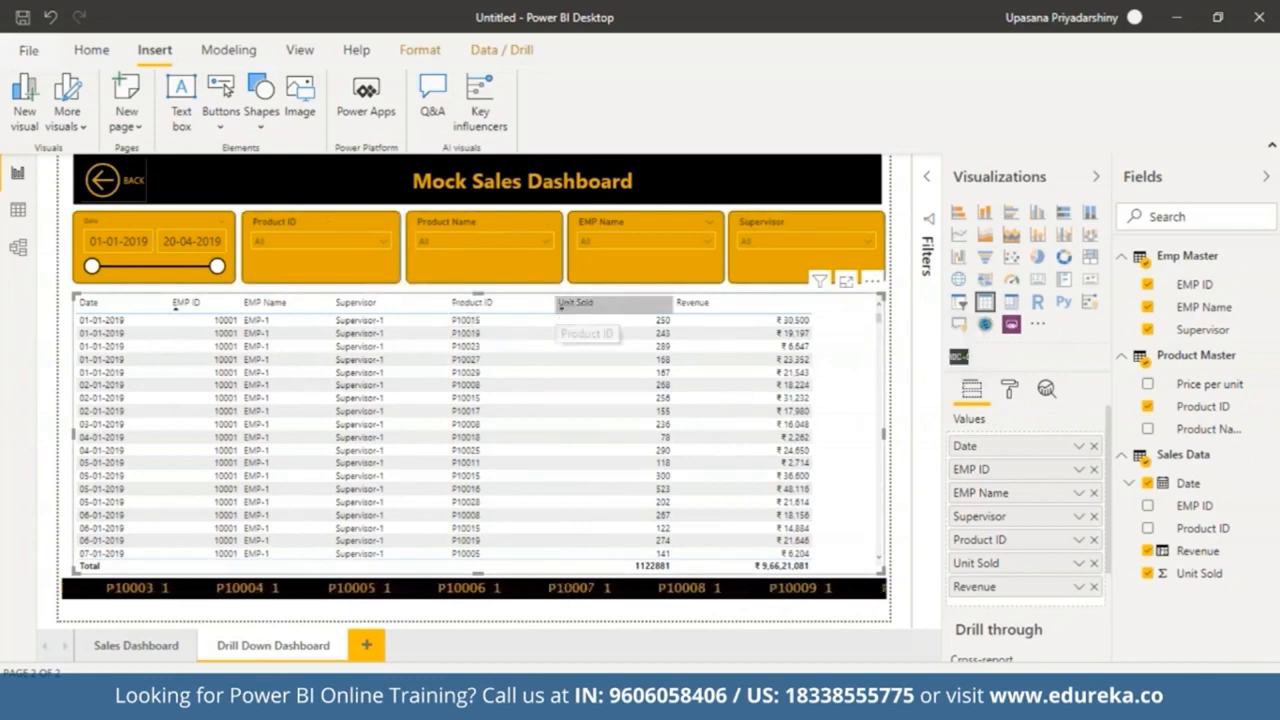
Step: Apply the Alternating rows style to the table
left_click(1015, 401)
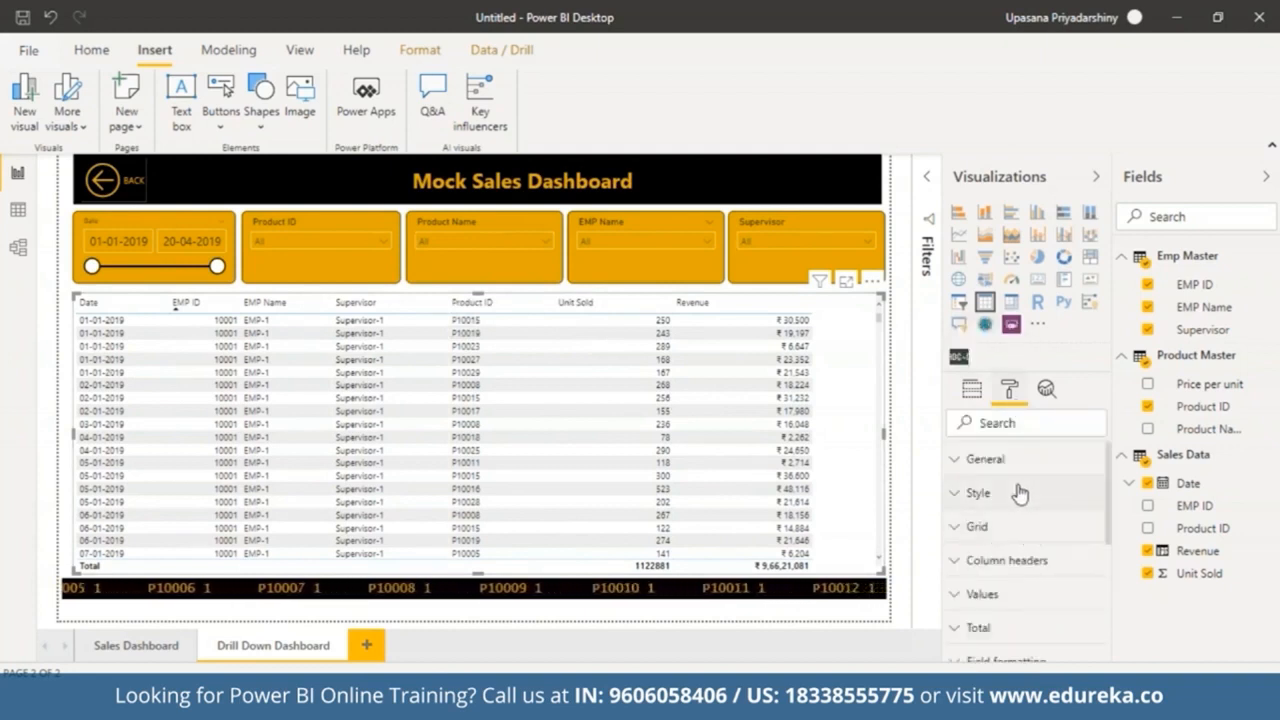
left_click(1012, 494)
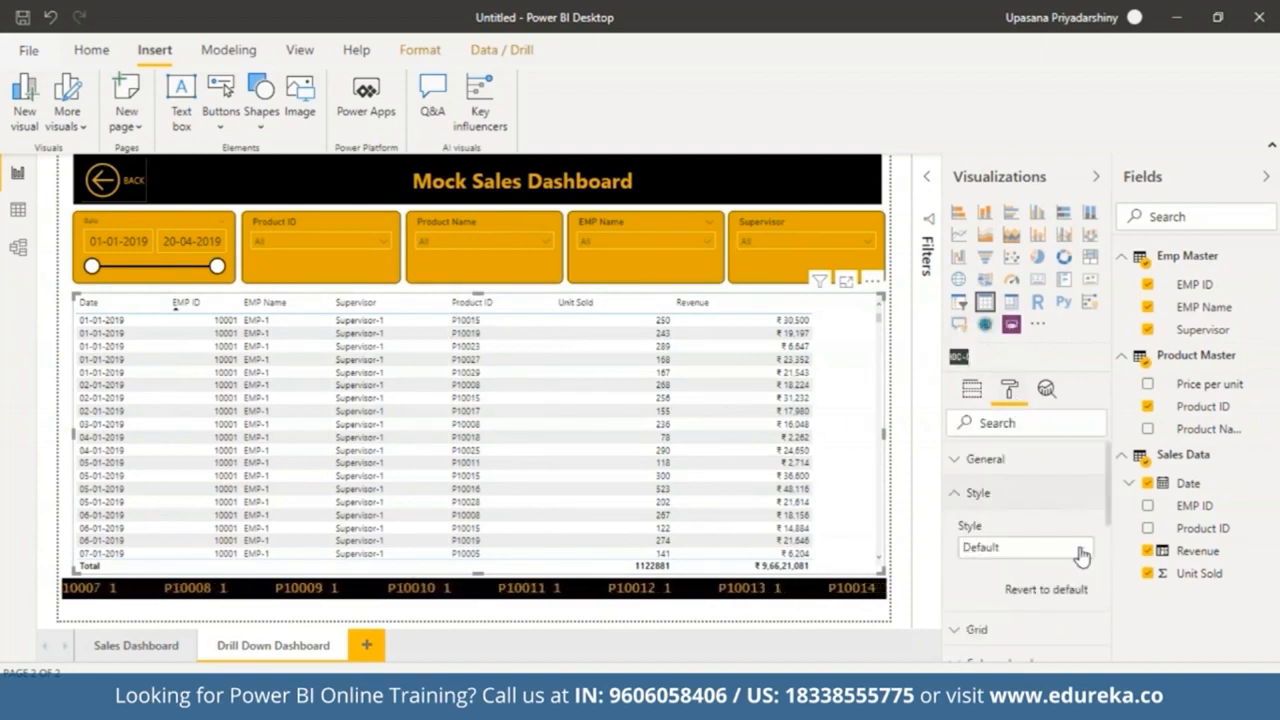
left_click(1077, 548)
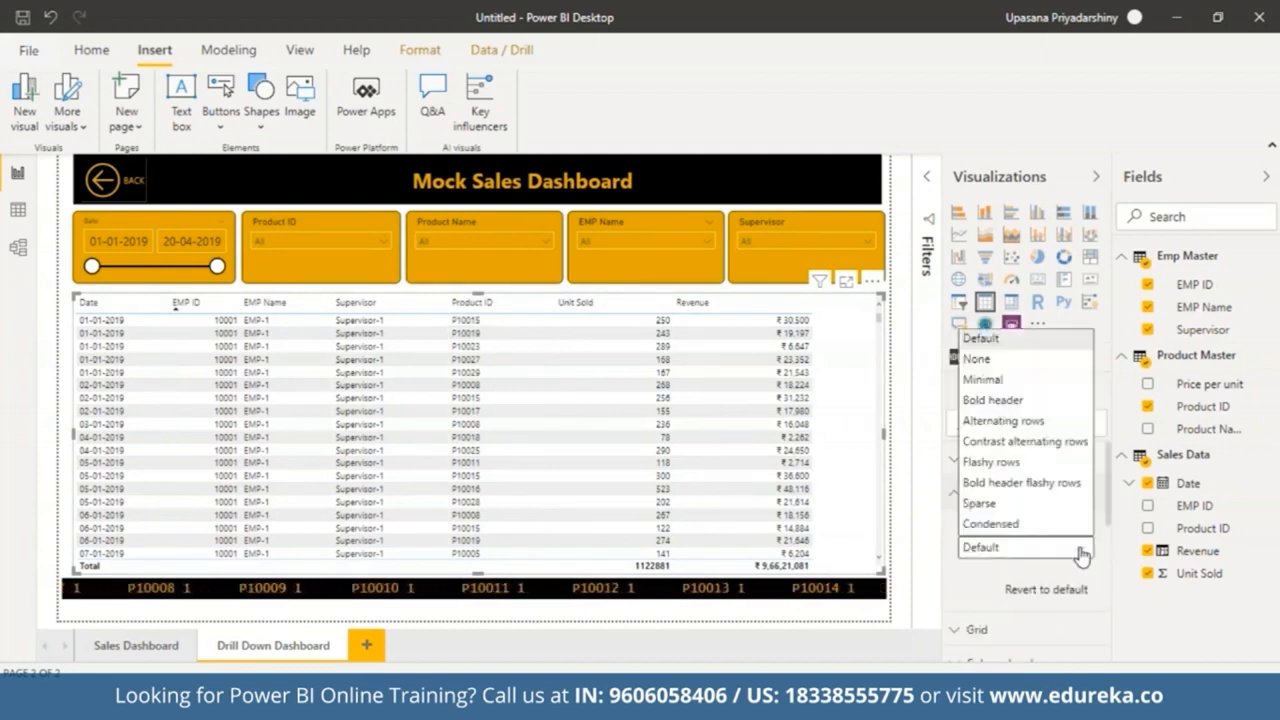
left_click(1008, 380)
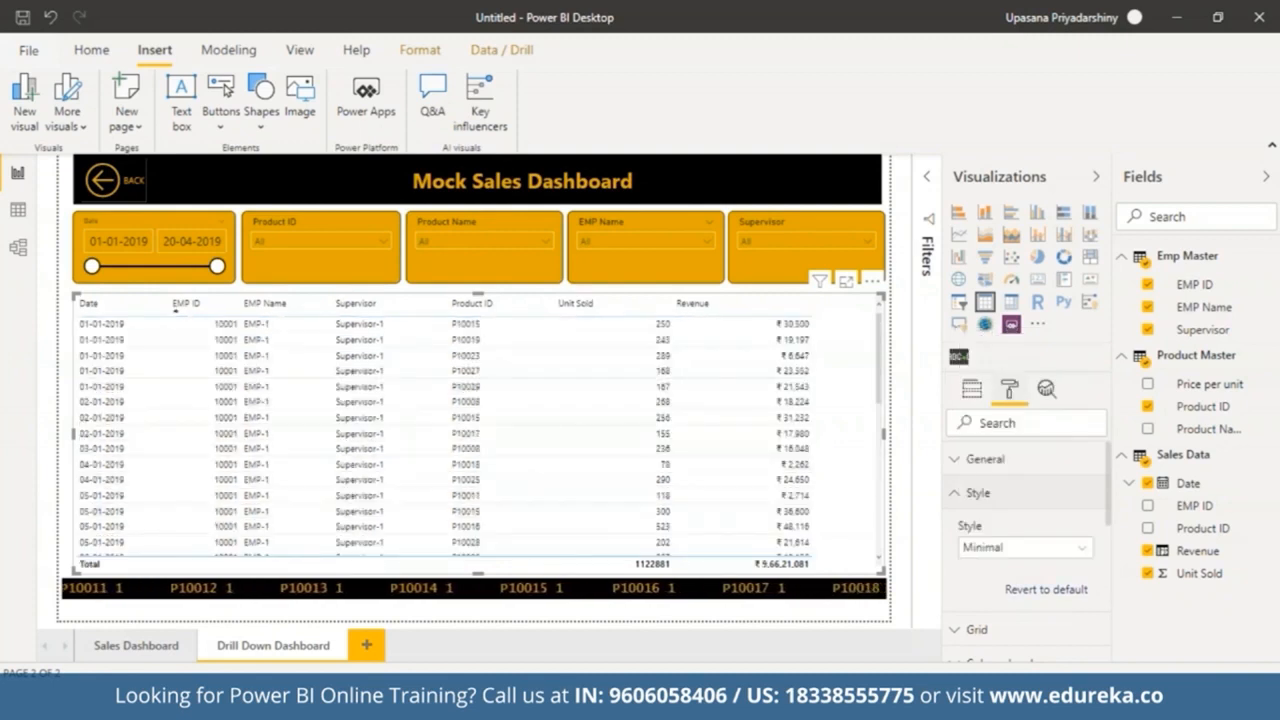
left_click(1087, 563)
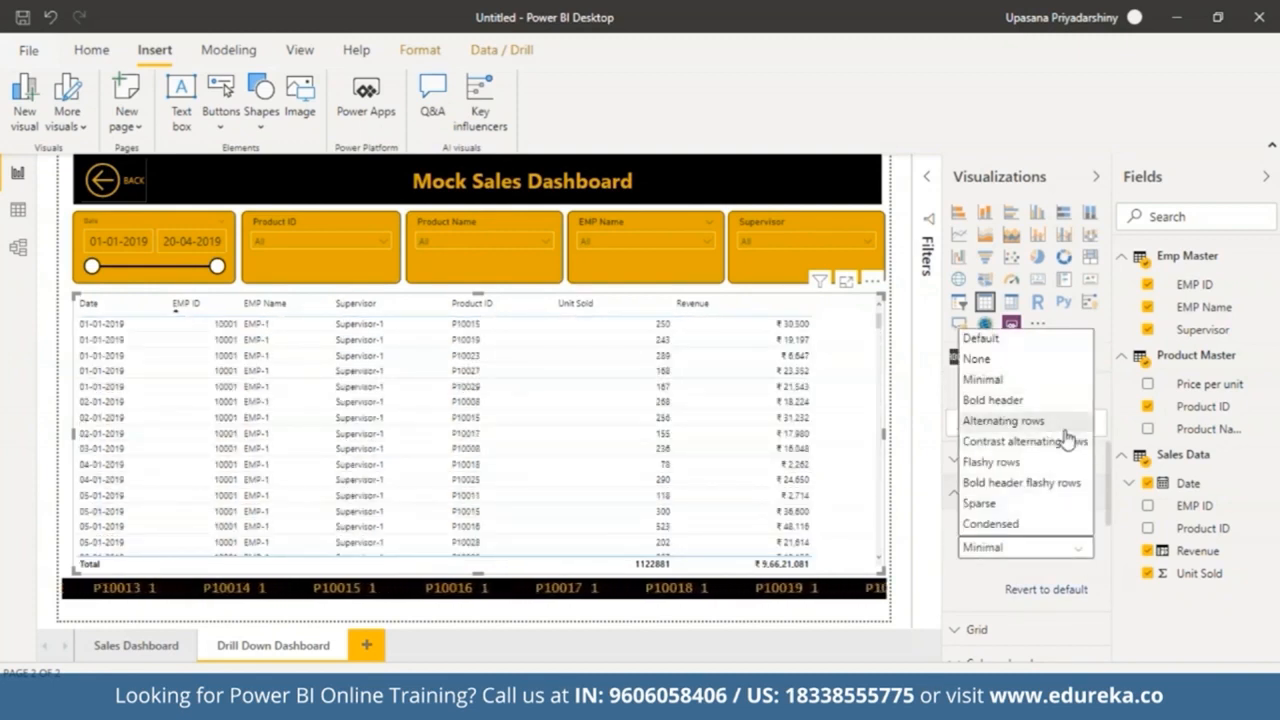
left_click(1067, 429)
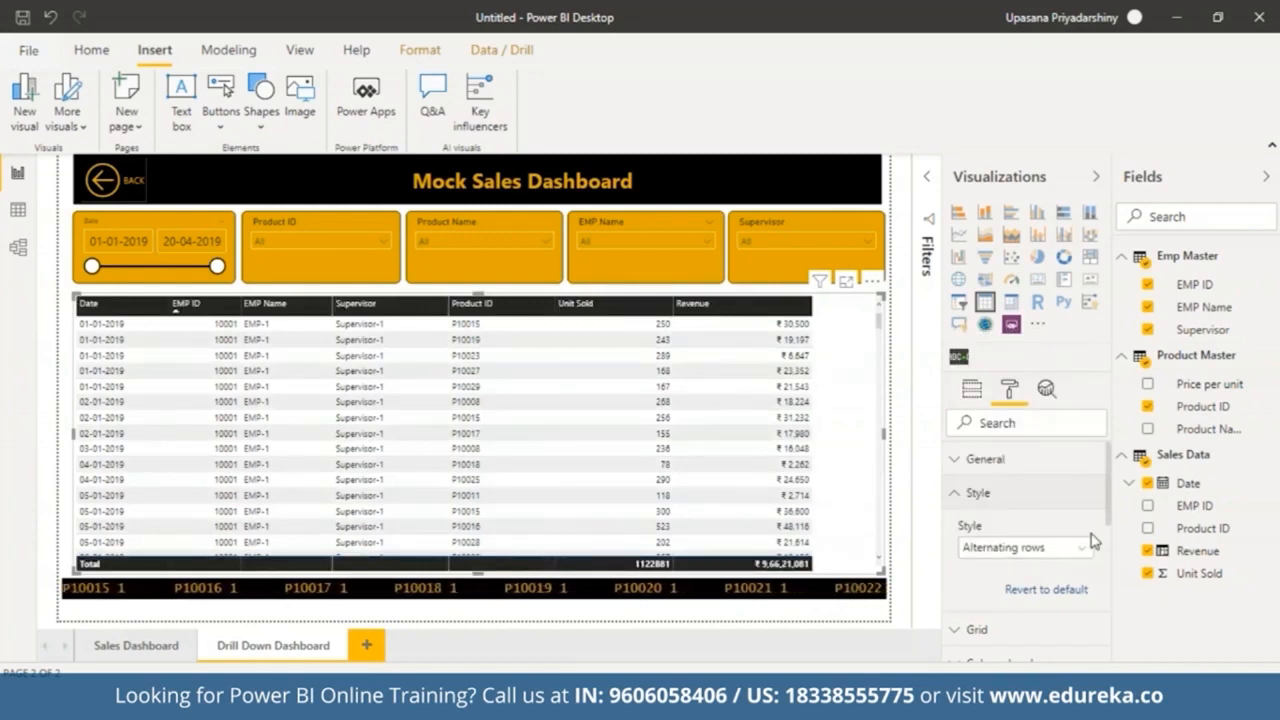
Step: Set the table's column header font color to gold
left_click(1085, 494)
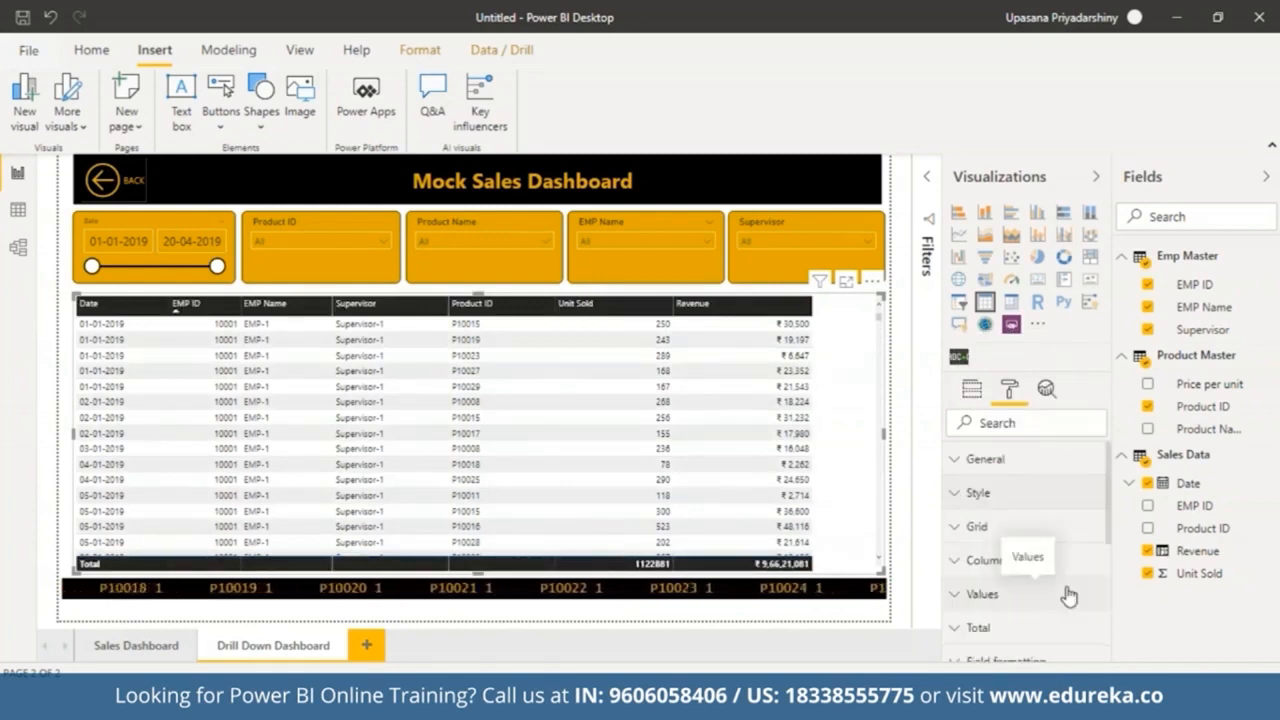
left_click(961, 565)
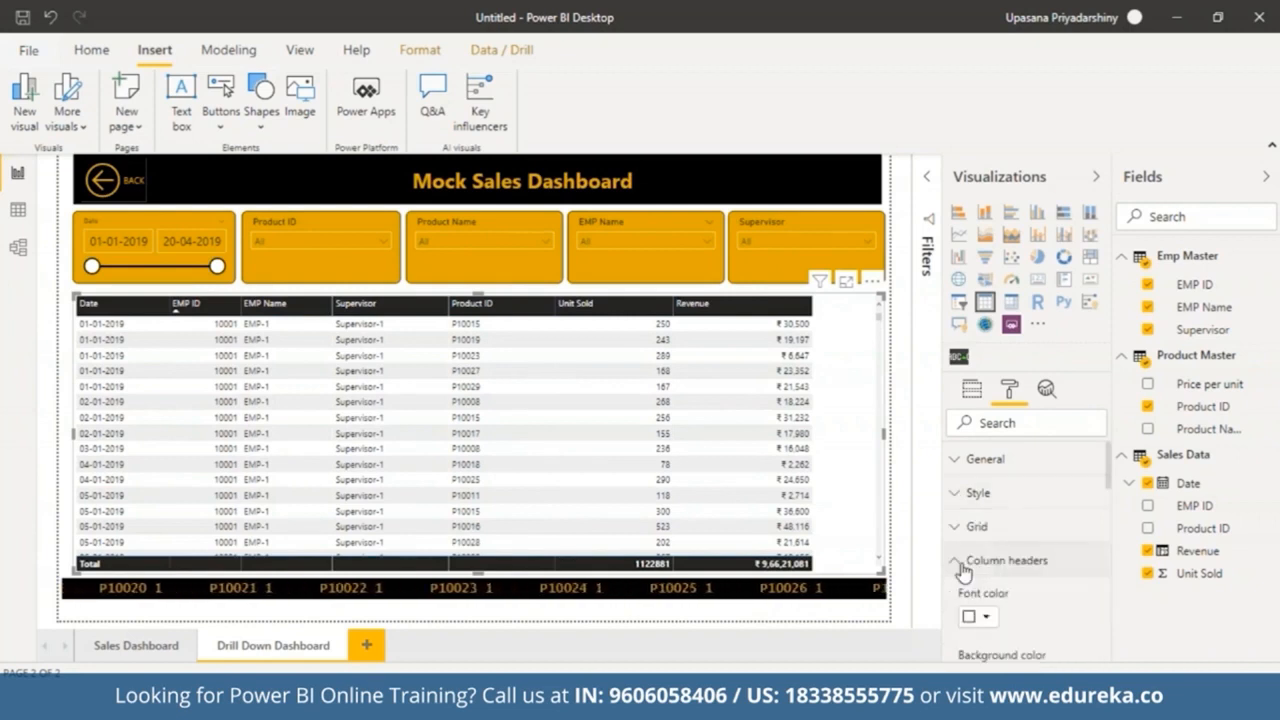
left_click(987, 619)
left_click(1081, 538)
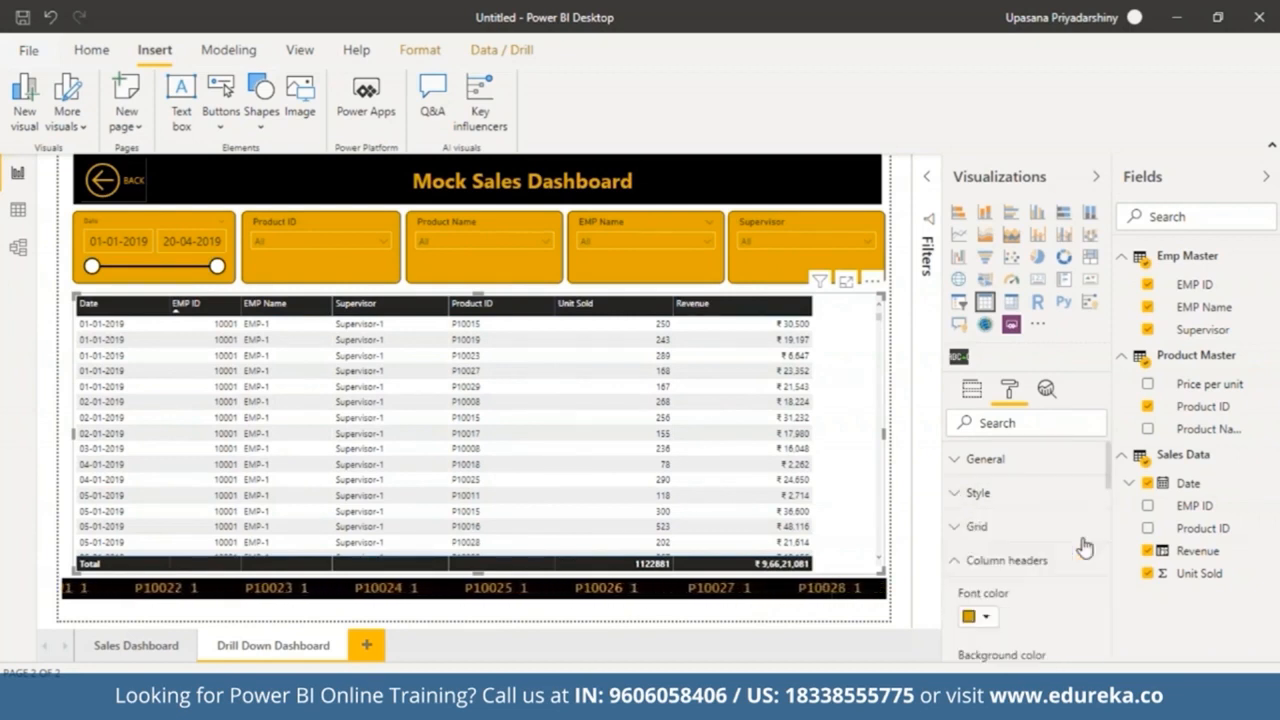
Step: Set the column header text size to 12 pt and center the header alignment
scroll(1108, 492, "down", 4)
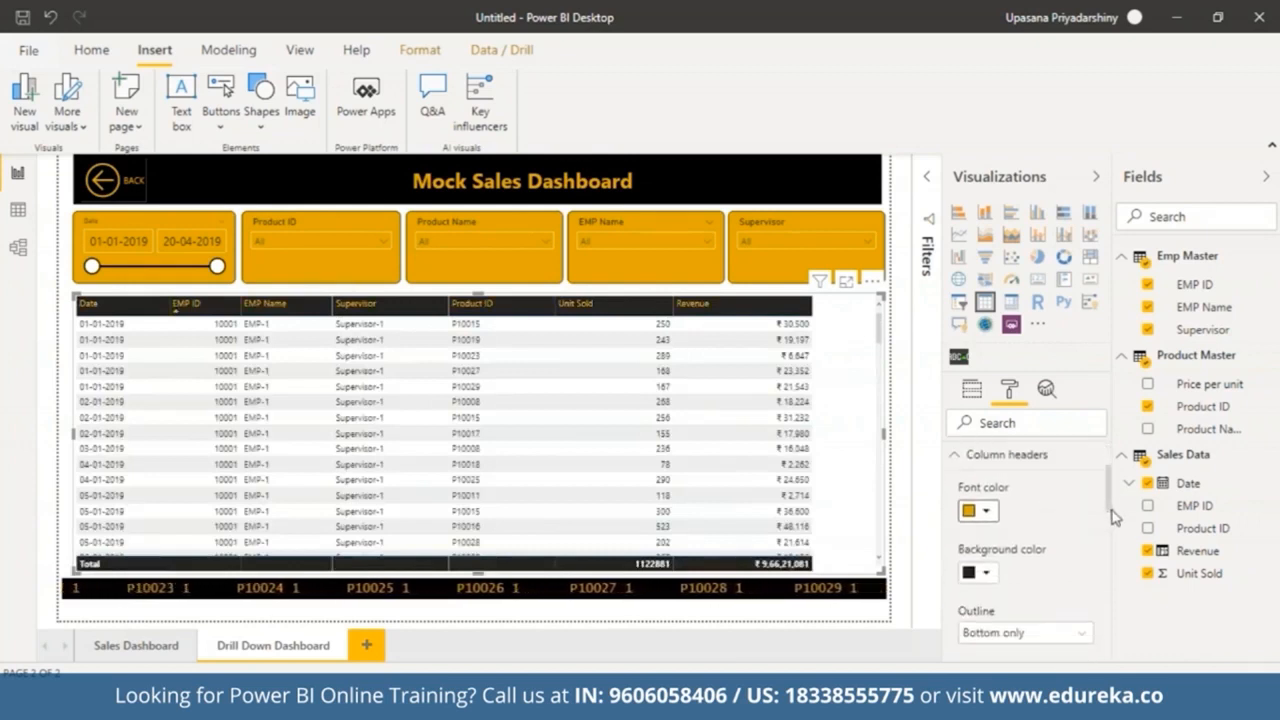
scroll(1108, 528, "down", 3)
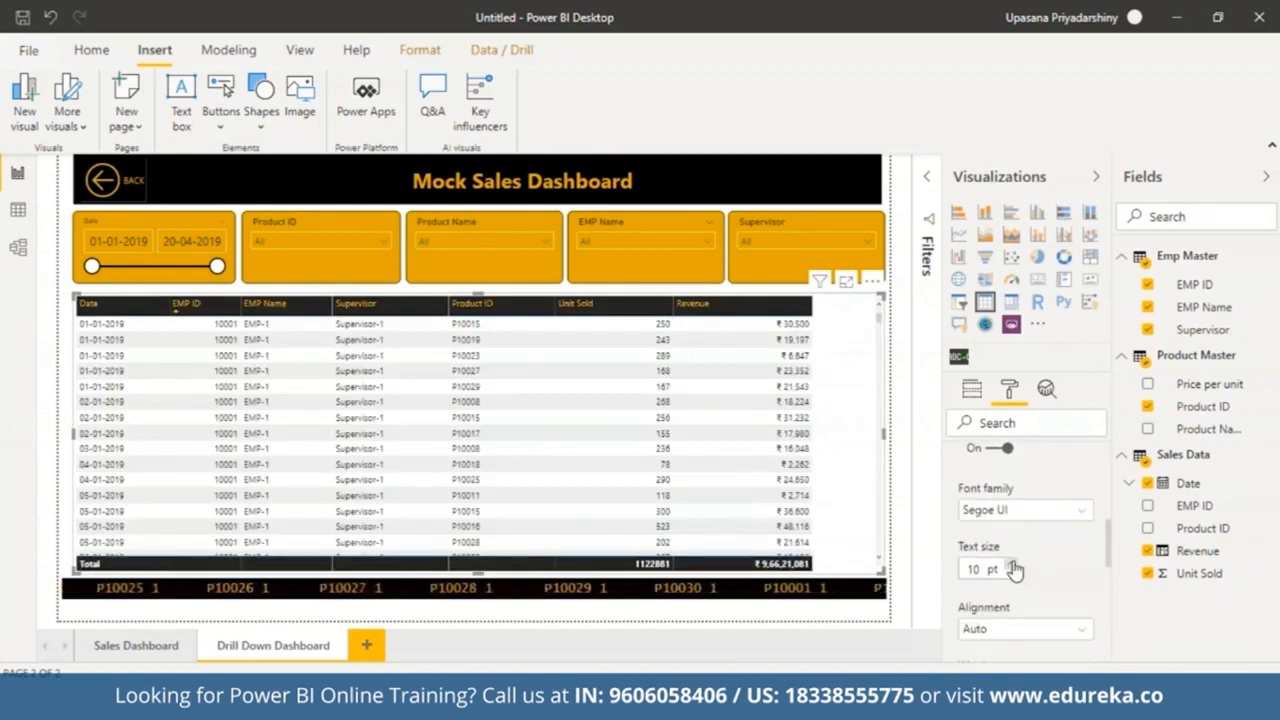
left_click(1012, 564)
left_click(1012, 564)
left_click(1012, 564)
left_click(1012, 564)
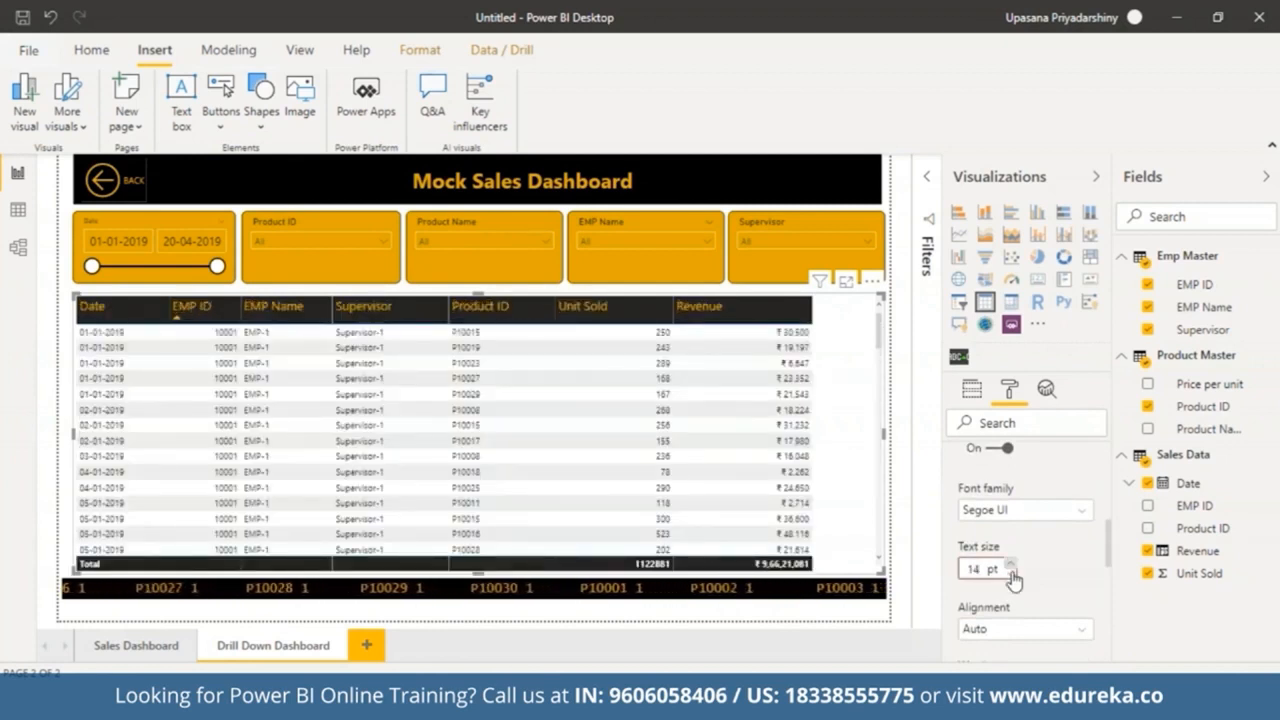
left_click(1013, 575)
left_click(1013, 575)
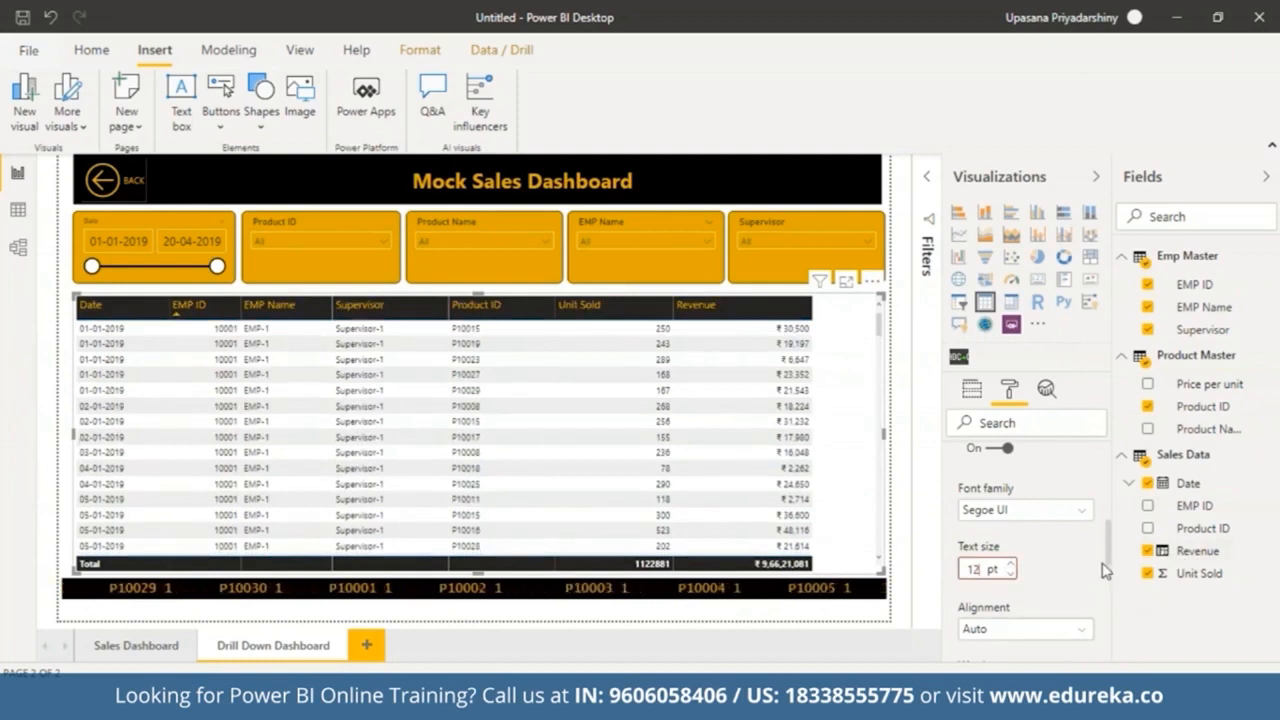
left_click(1058, 632)
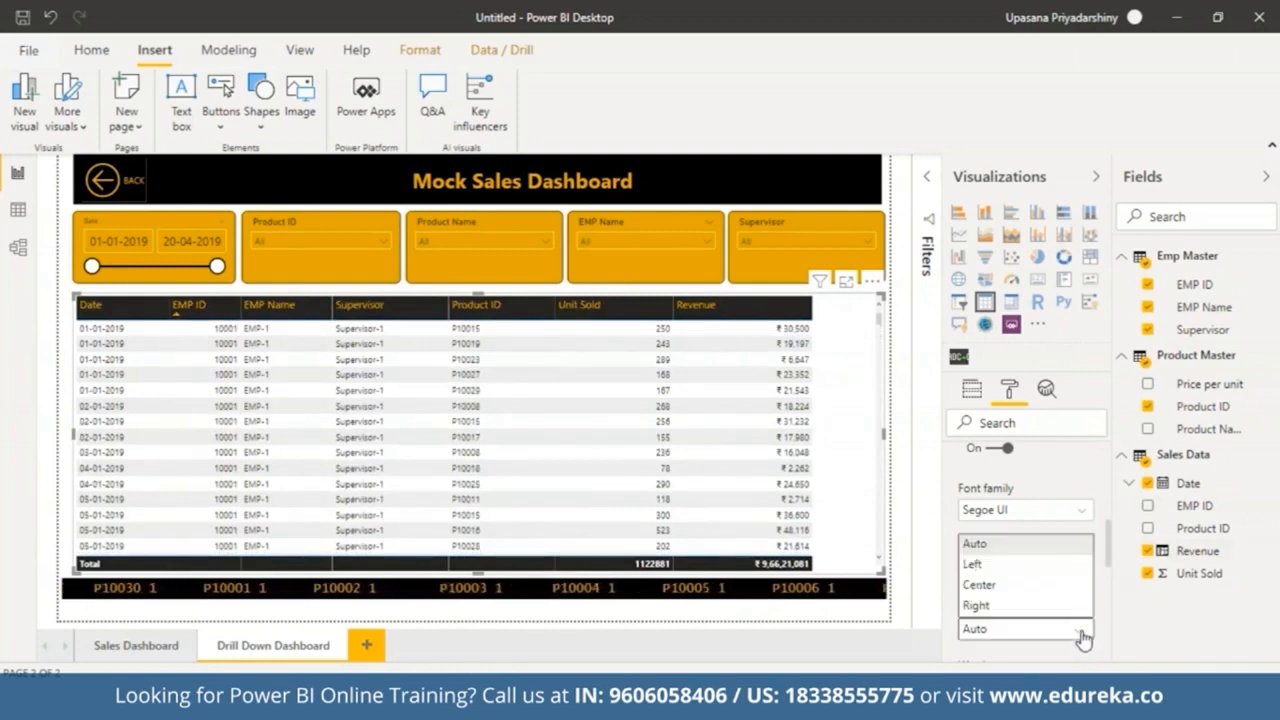
left_click(1043, 586)
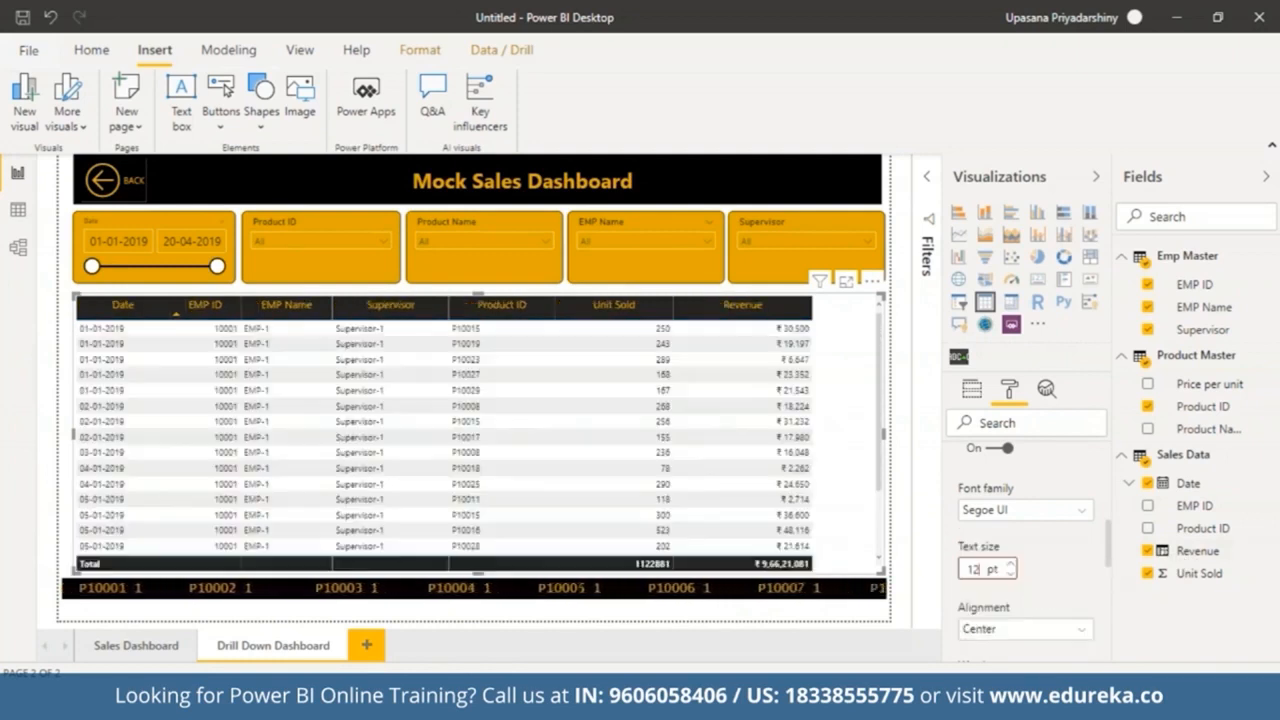
Step: Turn on data bars for the Revenue column and set the positive bar color to gold
left_click_drag(1107, 541, 966, 606)
left_click(965, 596)
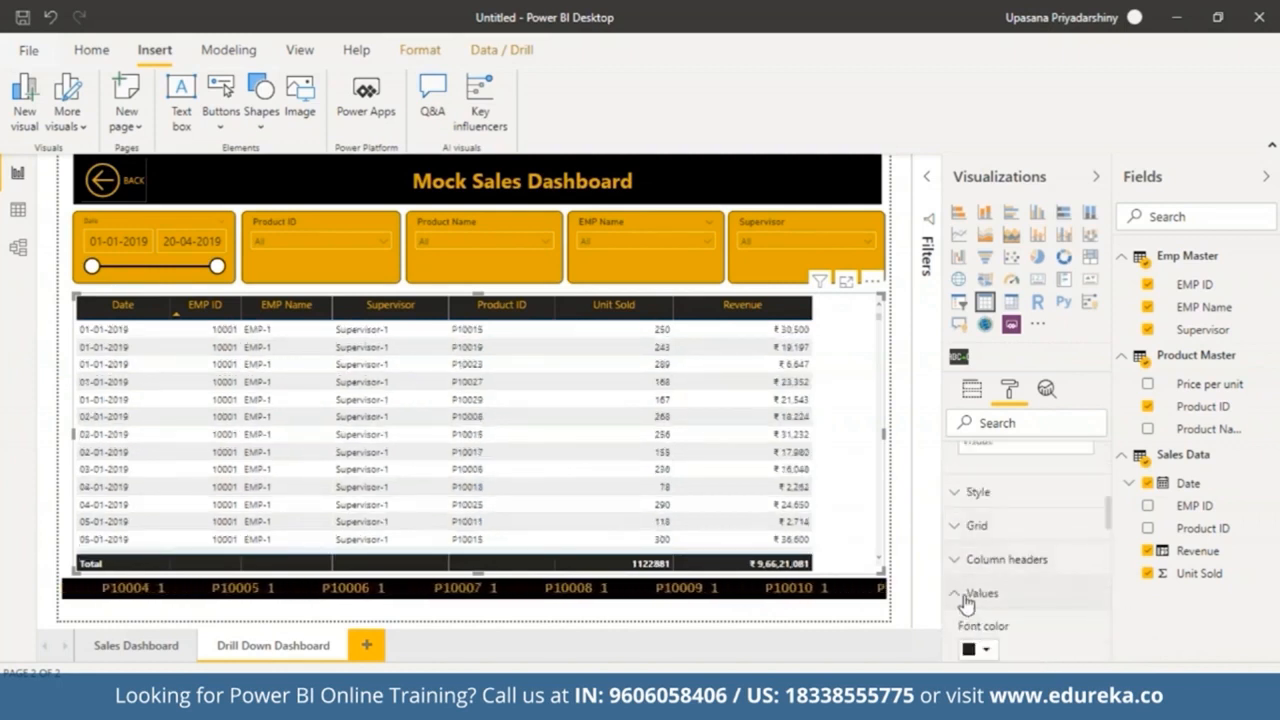
mouse_move(1109, 526)
left_mouse_down()
mouse_move(1130, 613)
mouse_move(1125, 541)
left_mouse_up()
scroll(1040, 555, "down", 5)
left_click(995, 566)
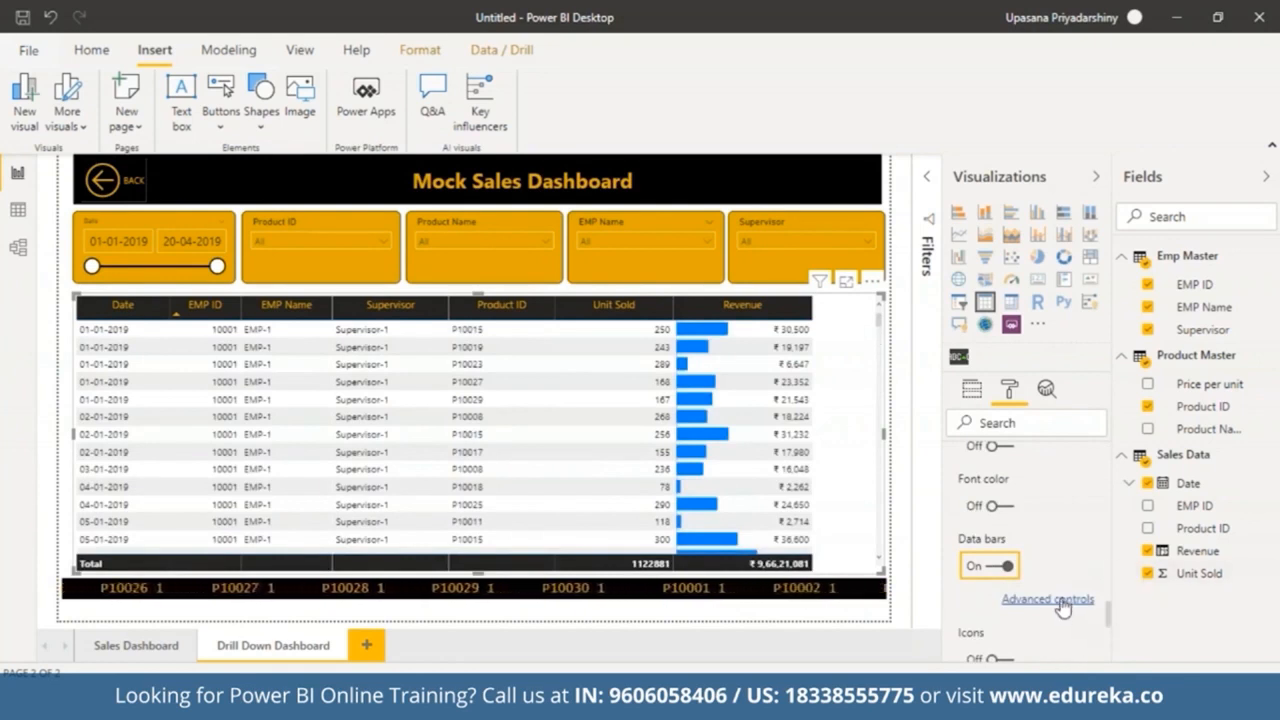
left_click(1048, 599)
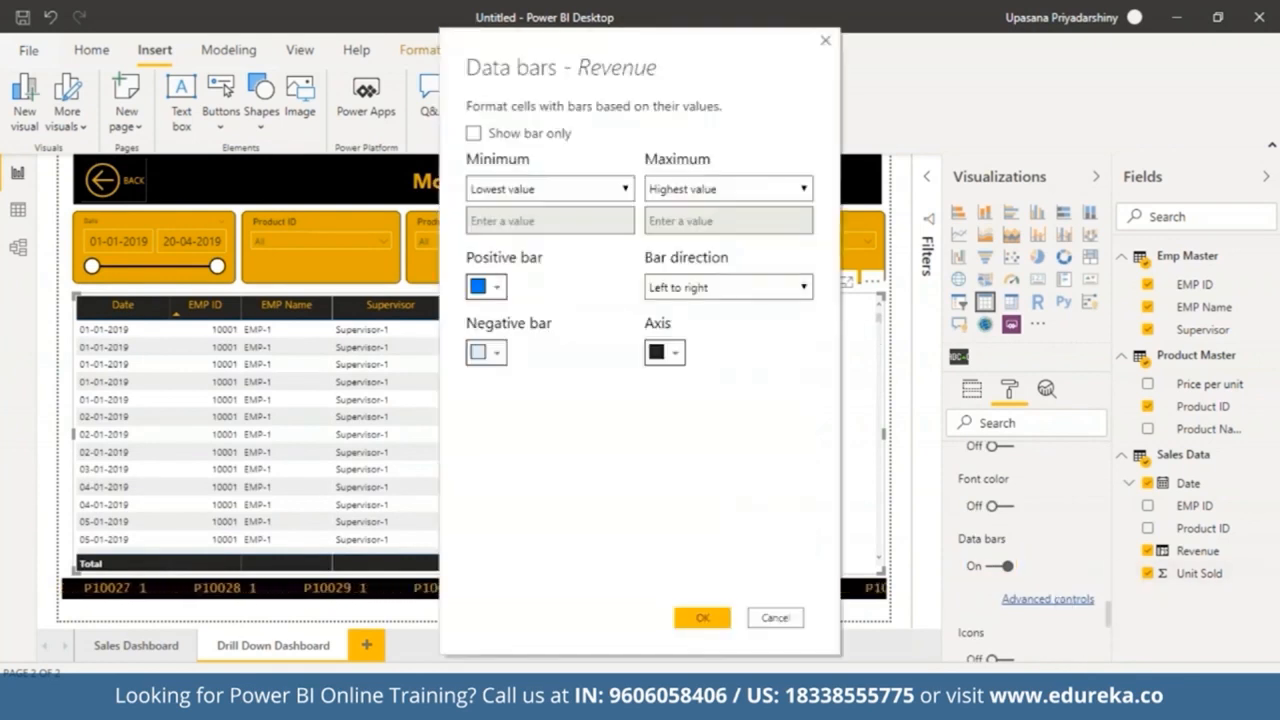
left_click(490, 287)
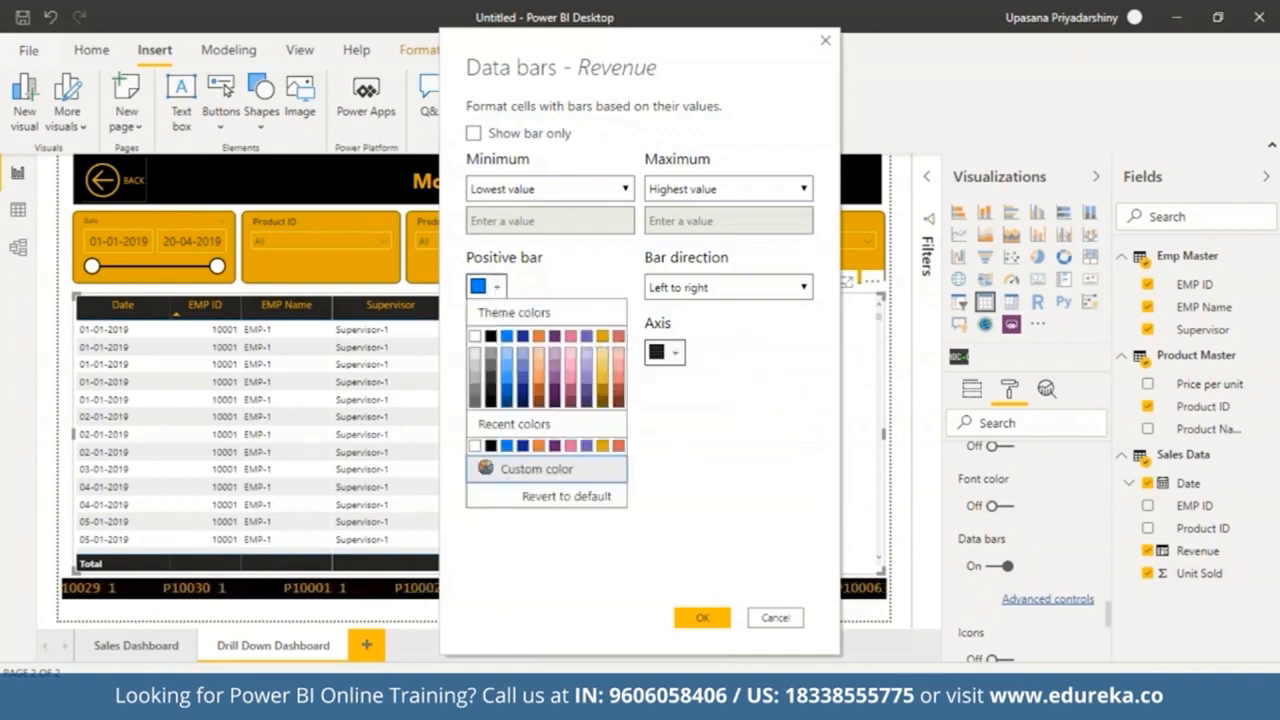
left_click(603, 370)
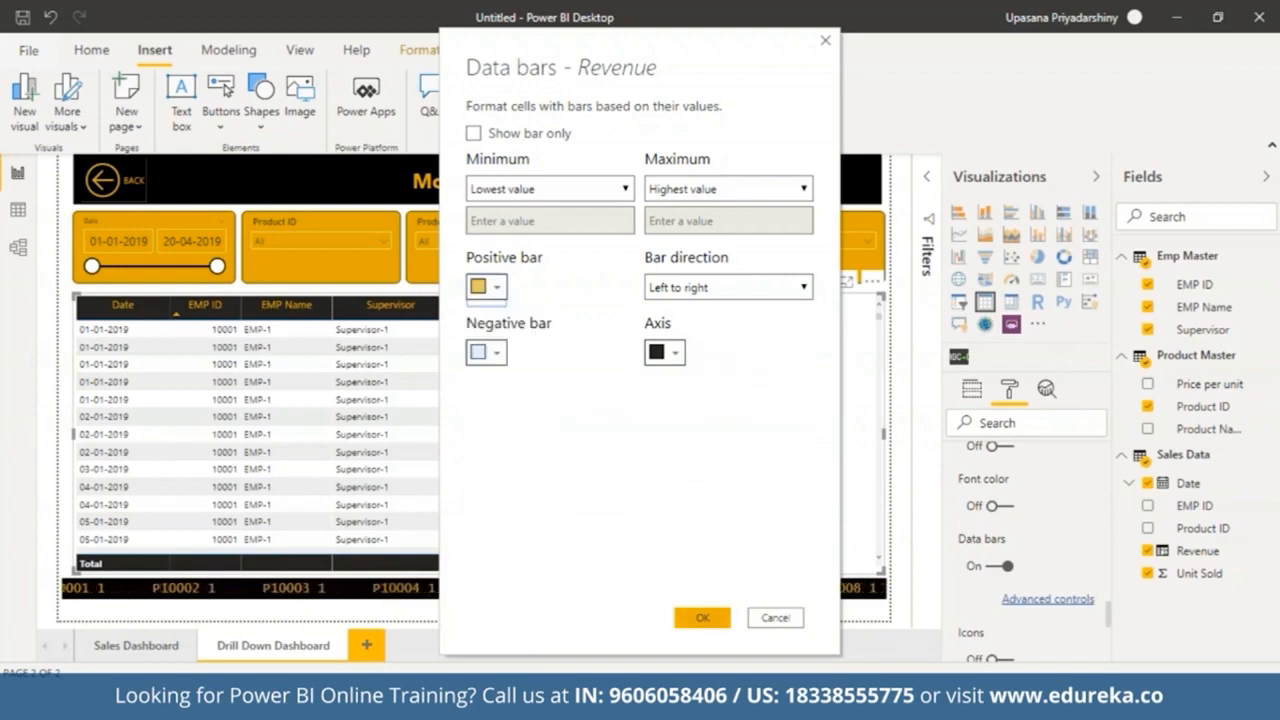
left_click(702, 617)
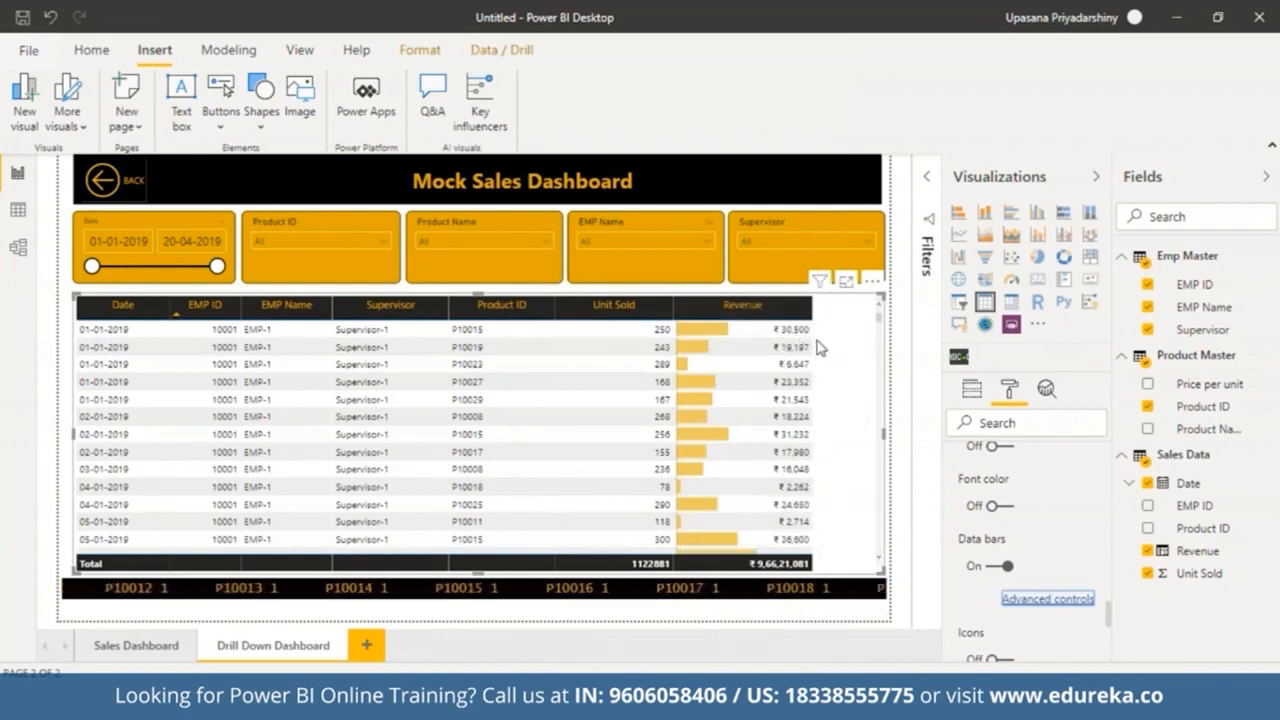
Step: Sort the table by Revenue and filter it with the slicers to 01-01-2019, Supervisor-4 and EMP-18
left_click(775, 311)
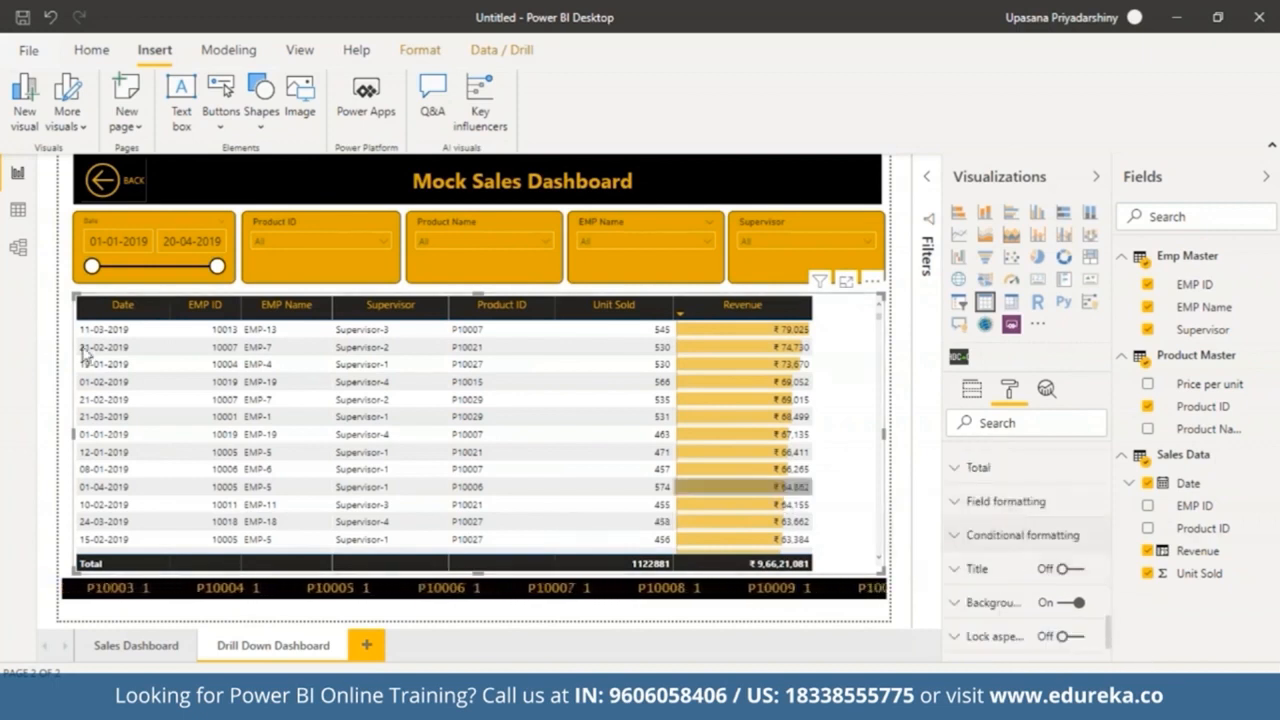
left_click_drag(218, 271, 93, 267)
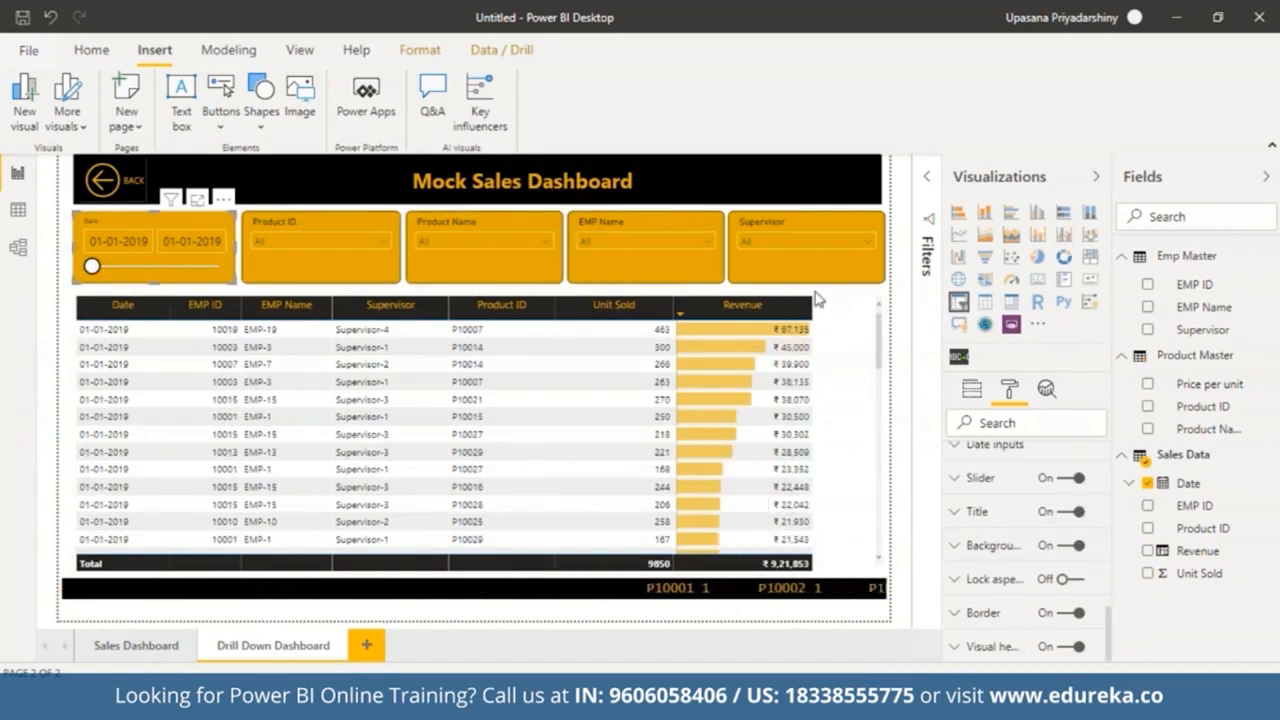
left_click(805, 241)
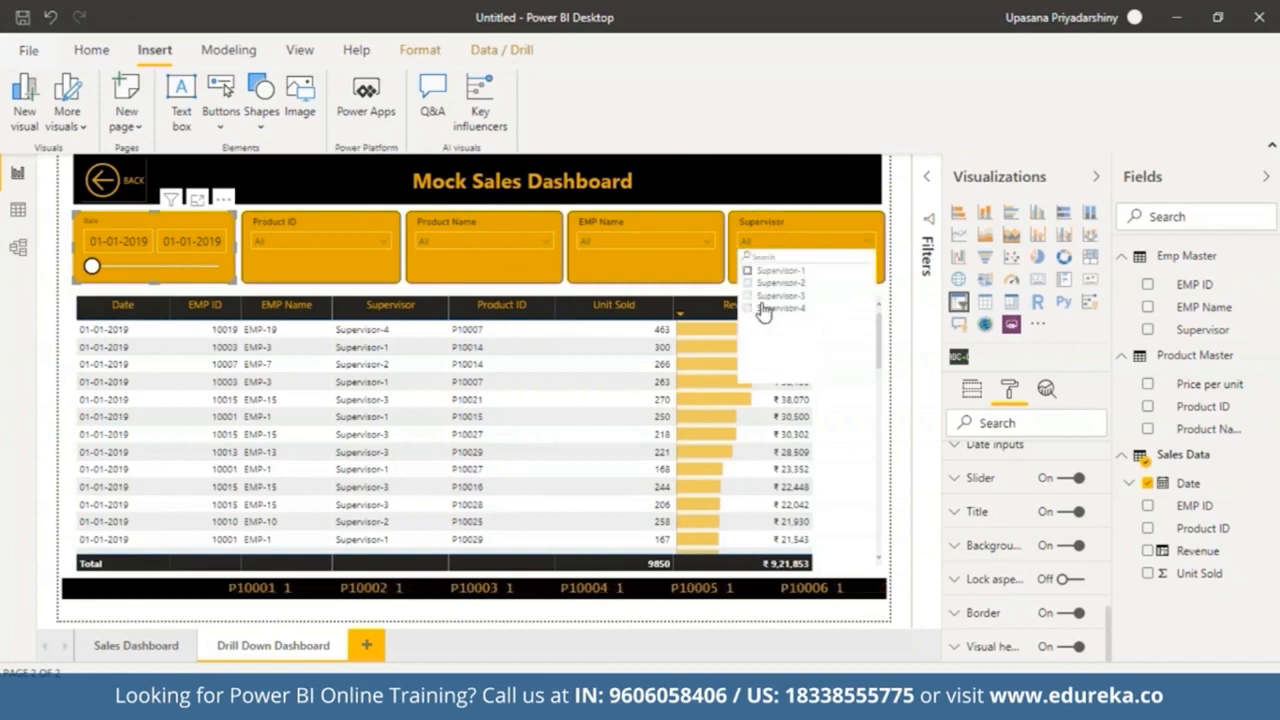
left_click(750, 309)
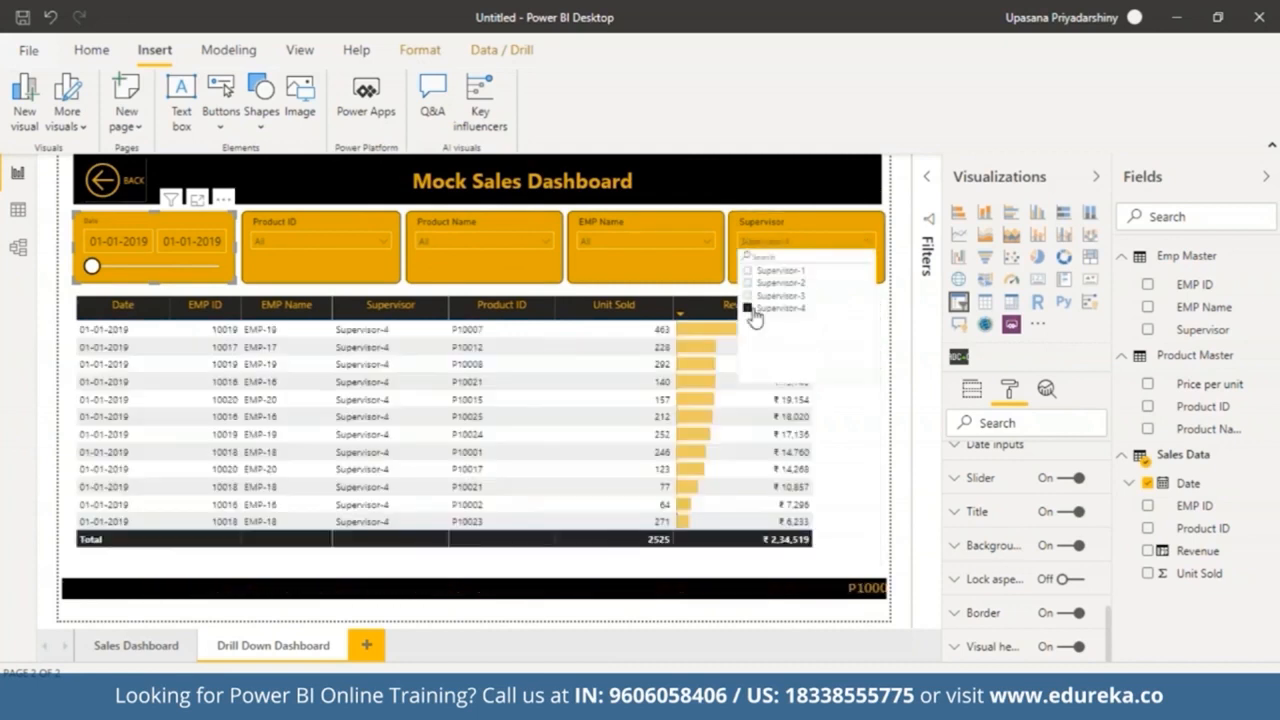
left_click(860, 242)
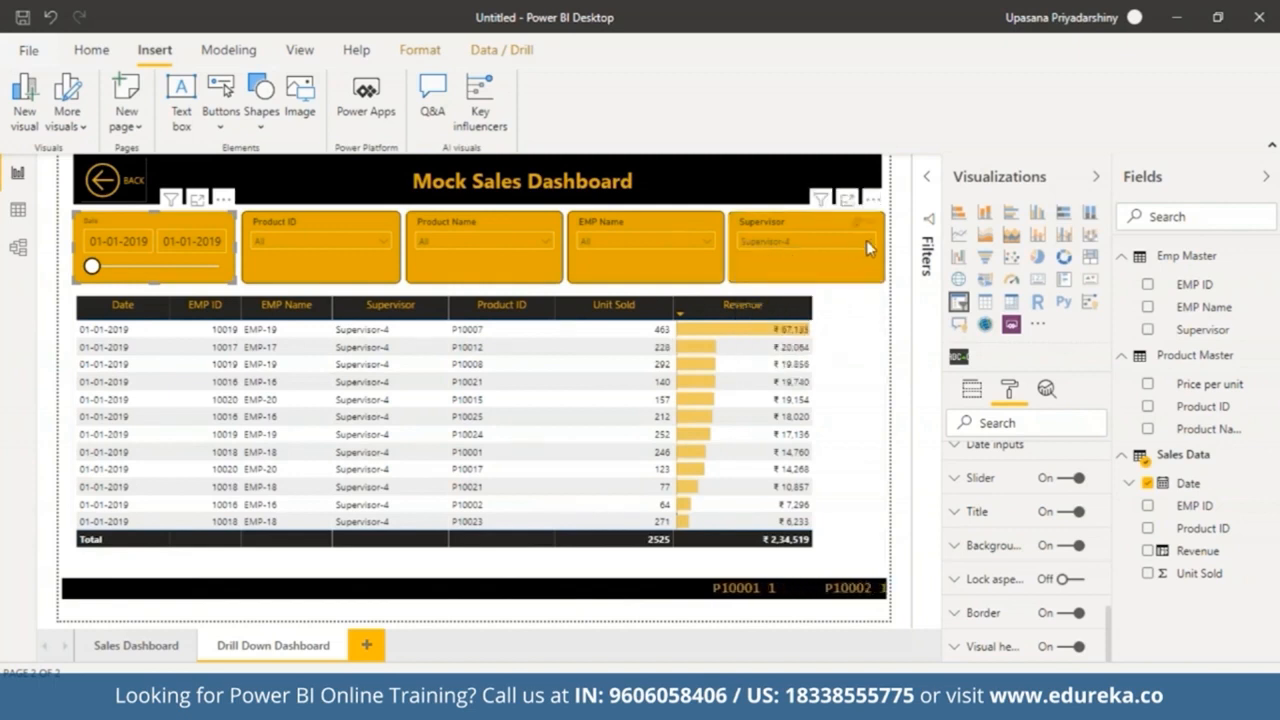
left_click(866, 240)
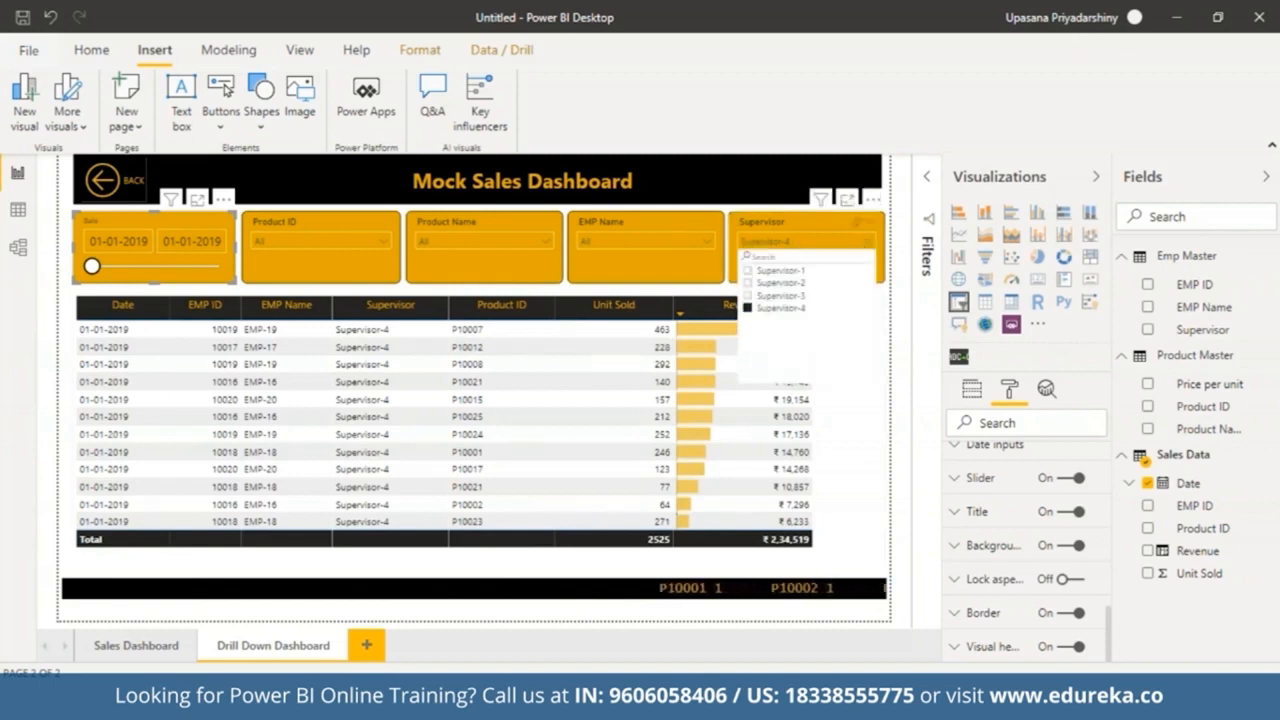
left_click(699, 242)
left_click(586, 296)
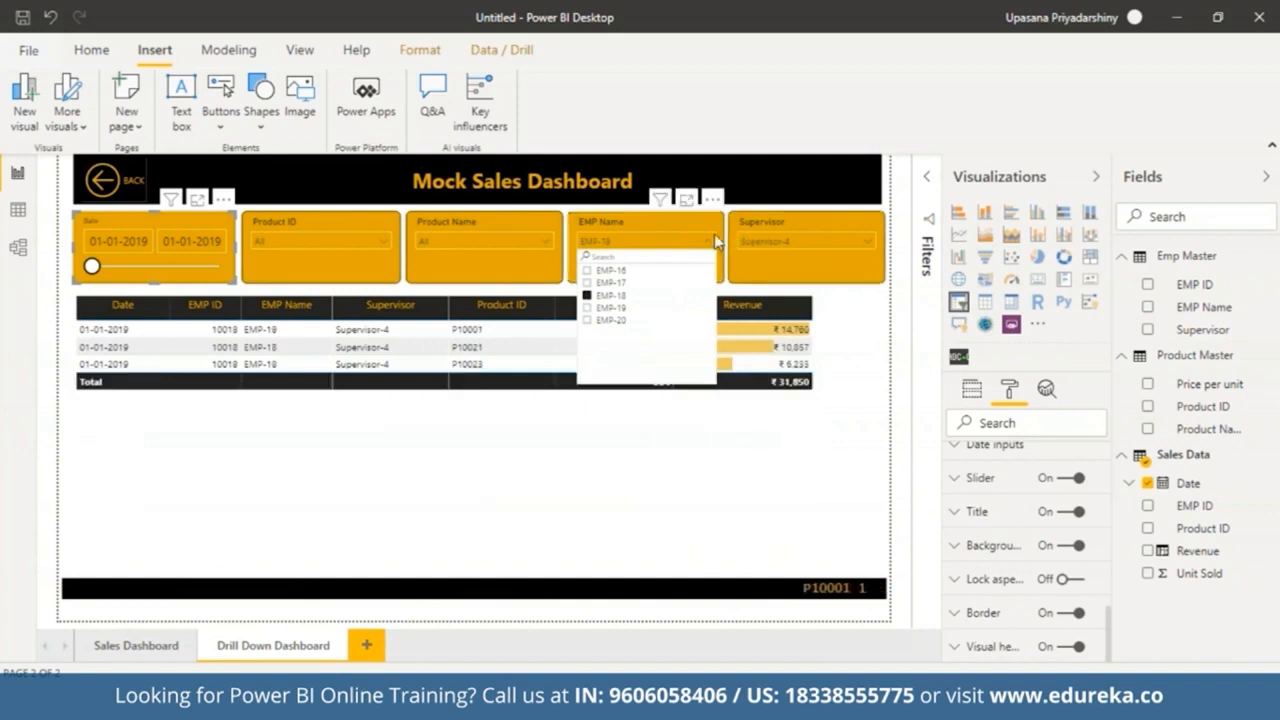
left_click(708, 242)
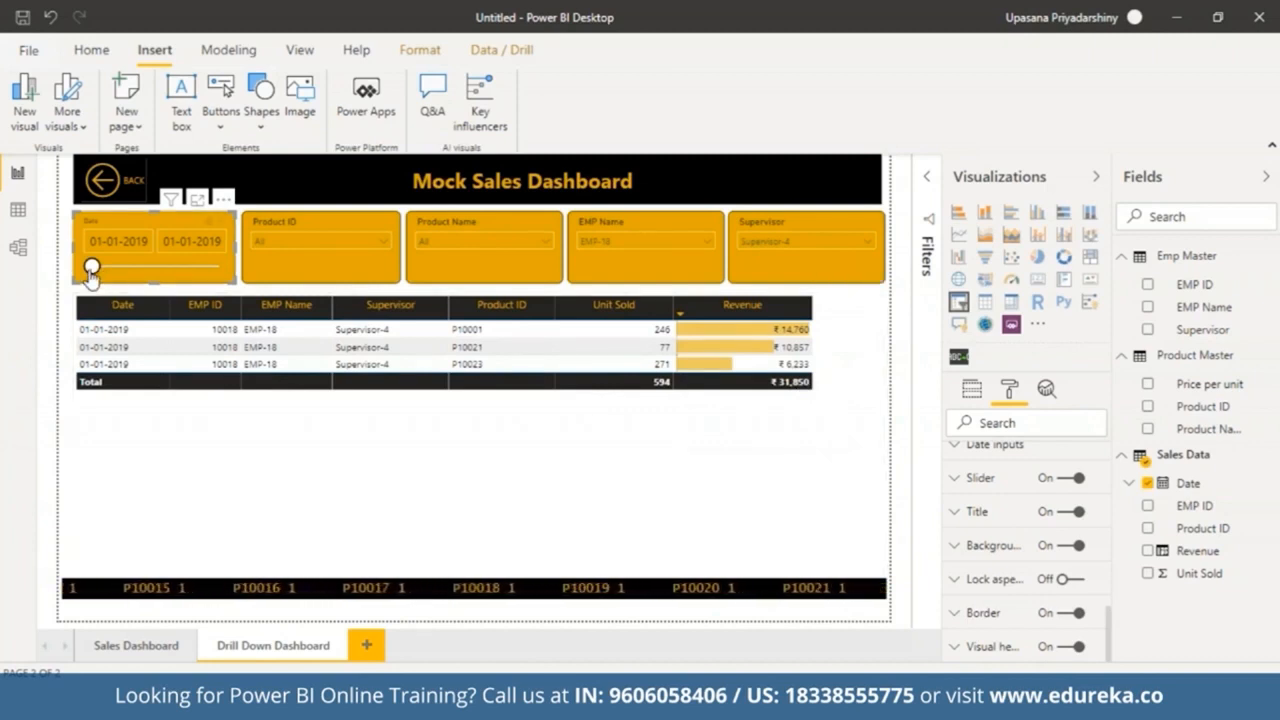
Step: Clear the EMP-18 selection and the rest of the EMP Name slicer filter on the drill-down page
left_click(645, 241)
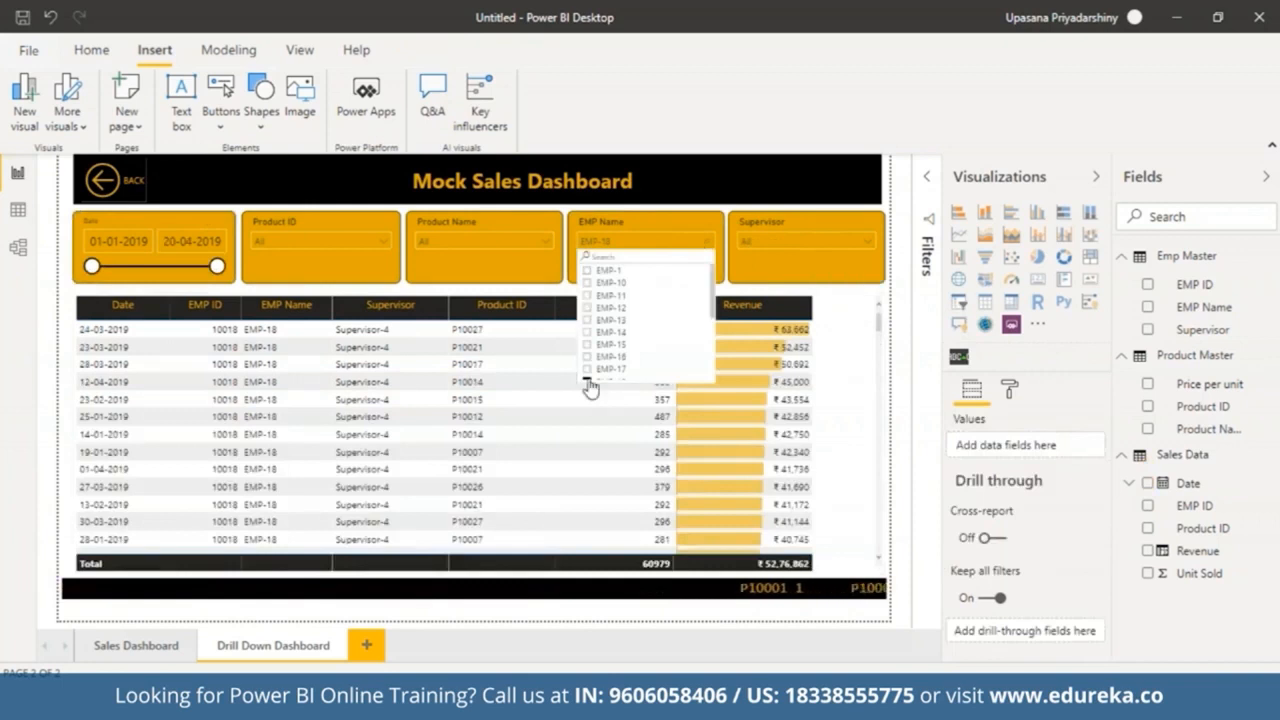
left_click(590, 380)
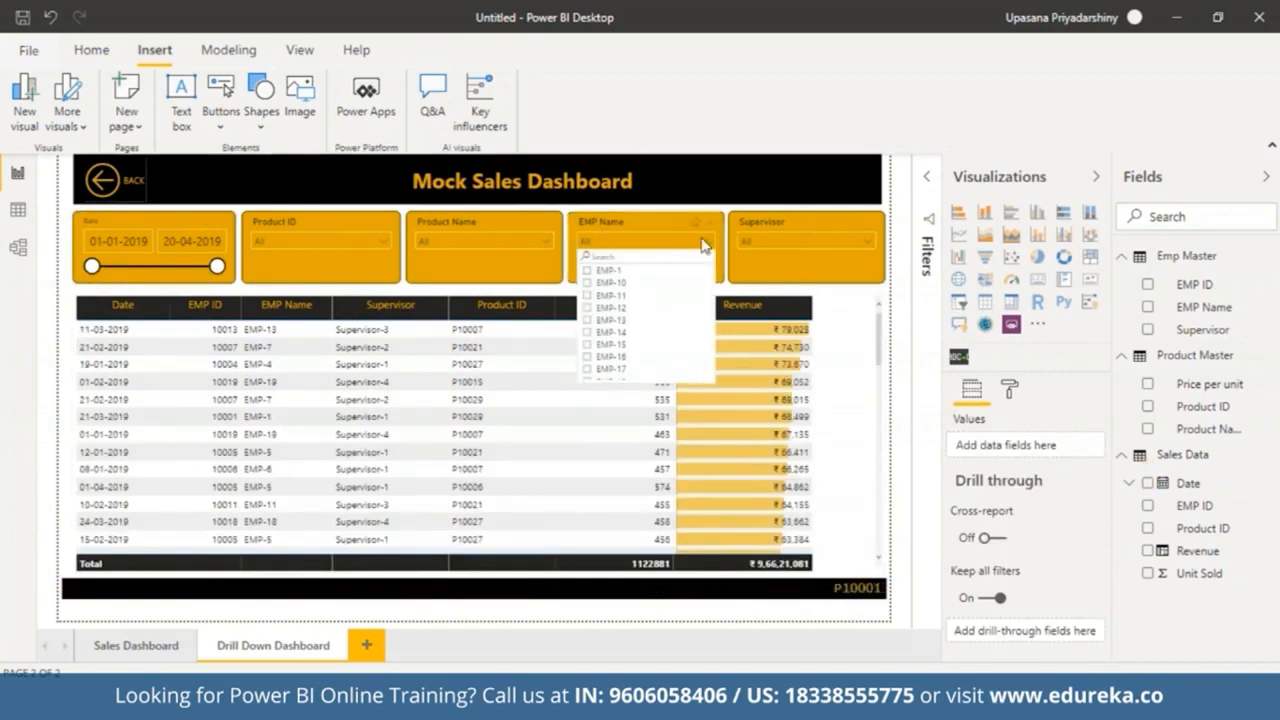
left_click(703, 246)
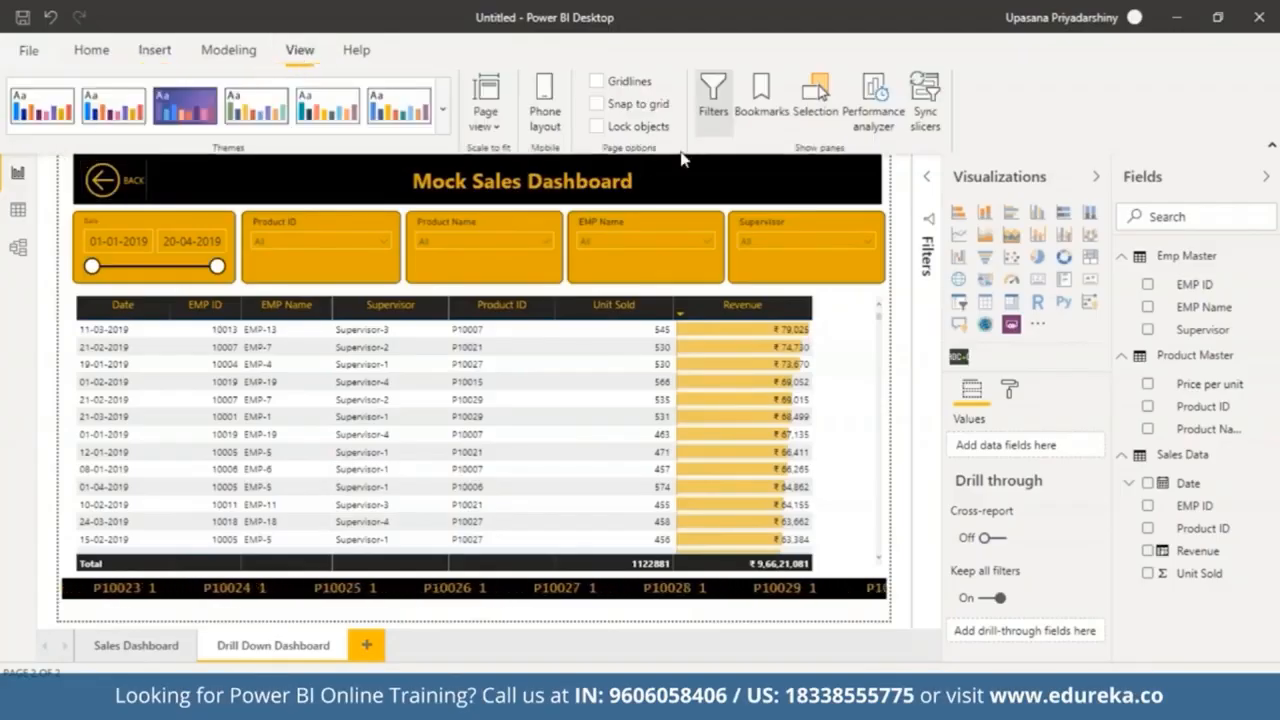
Step: Open the Bookmarks pane and add a bookmark of the Drill Down Dashboard page
left_click(764, 95)
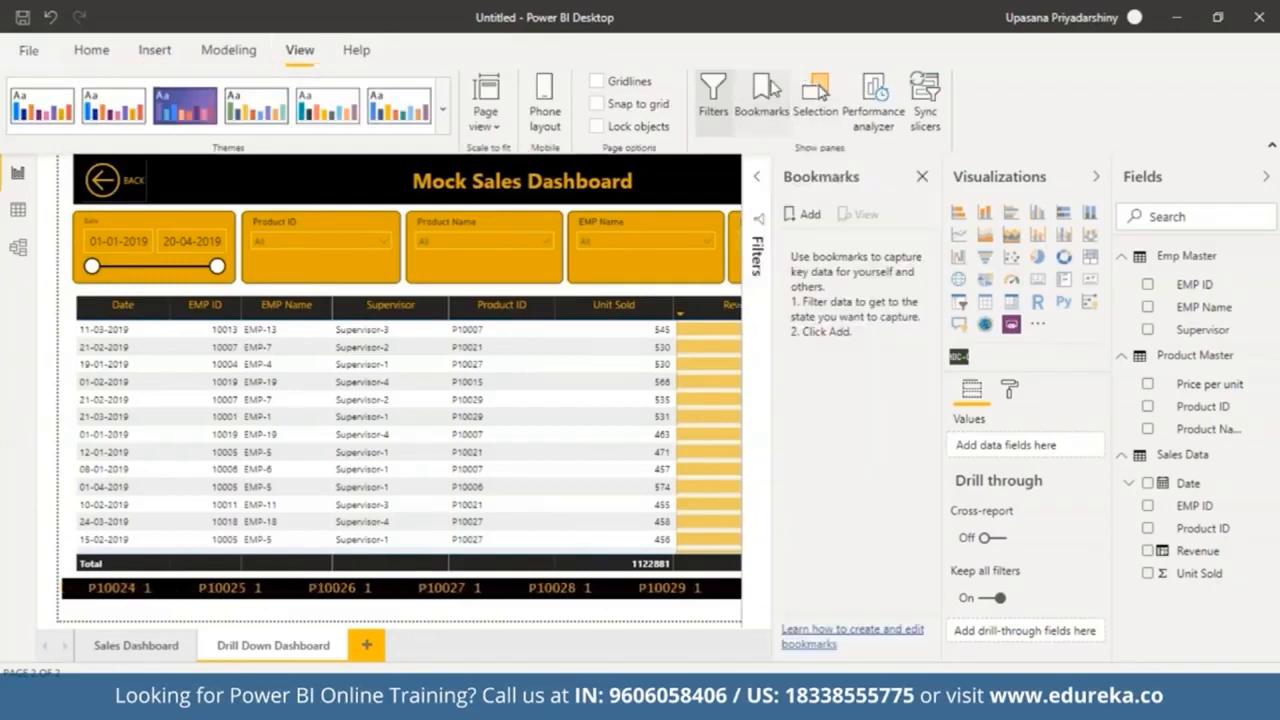
left_click(1097, 177)
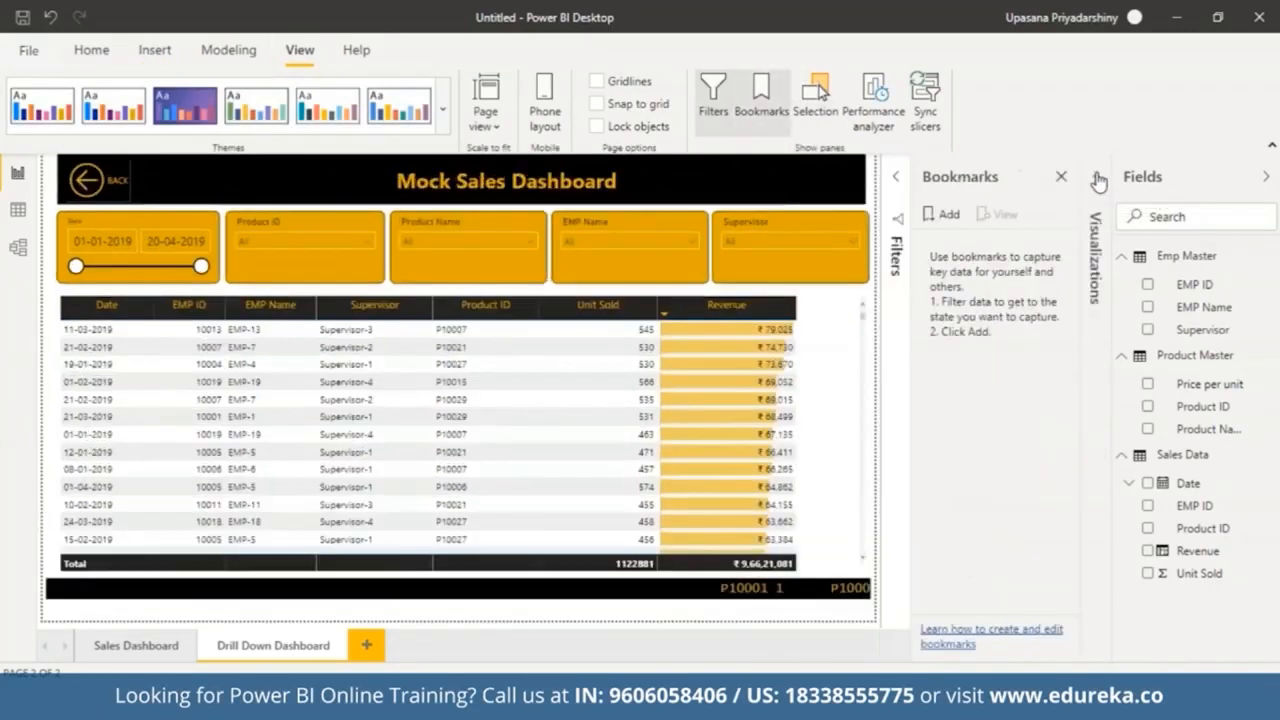
left_click(943, 216)
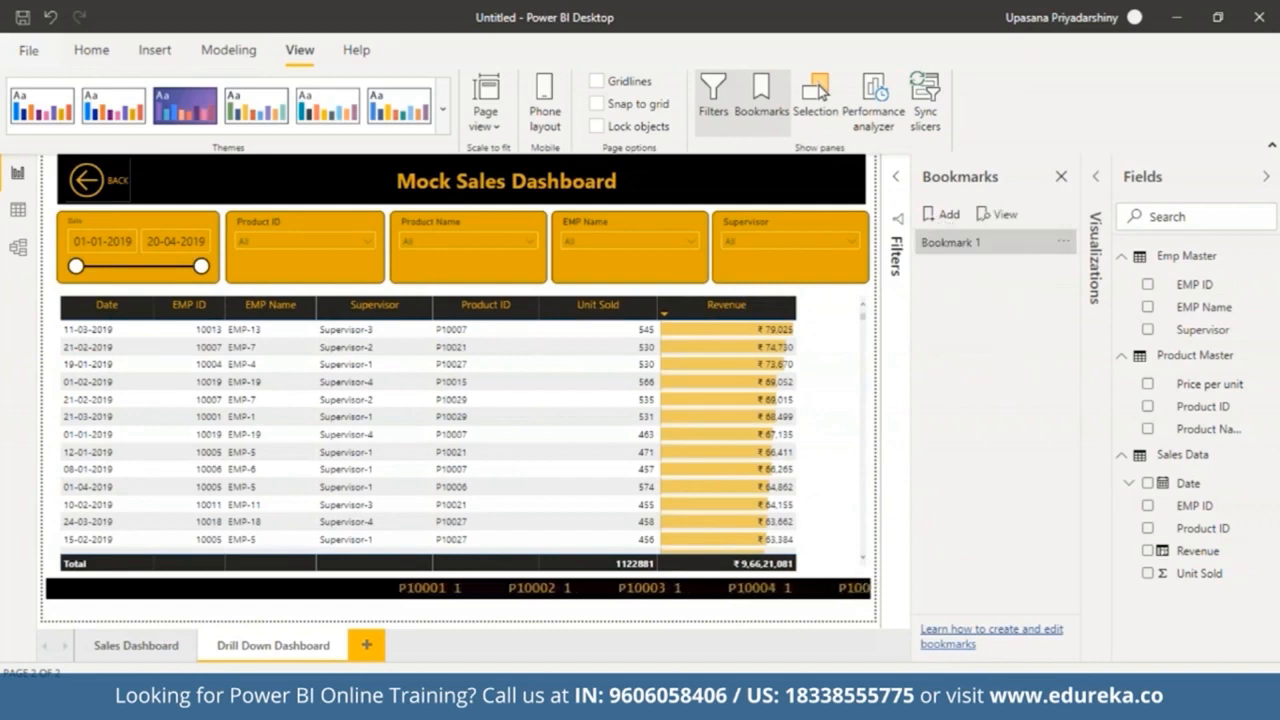
Step: Rename the new bookmark to DDD
left_click(1063, 242)
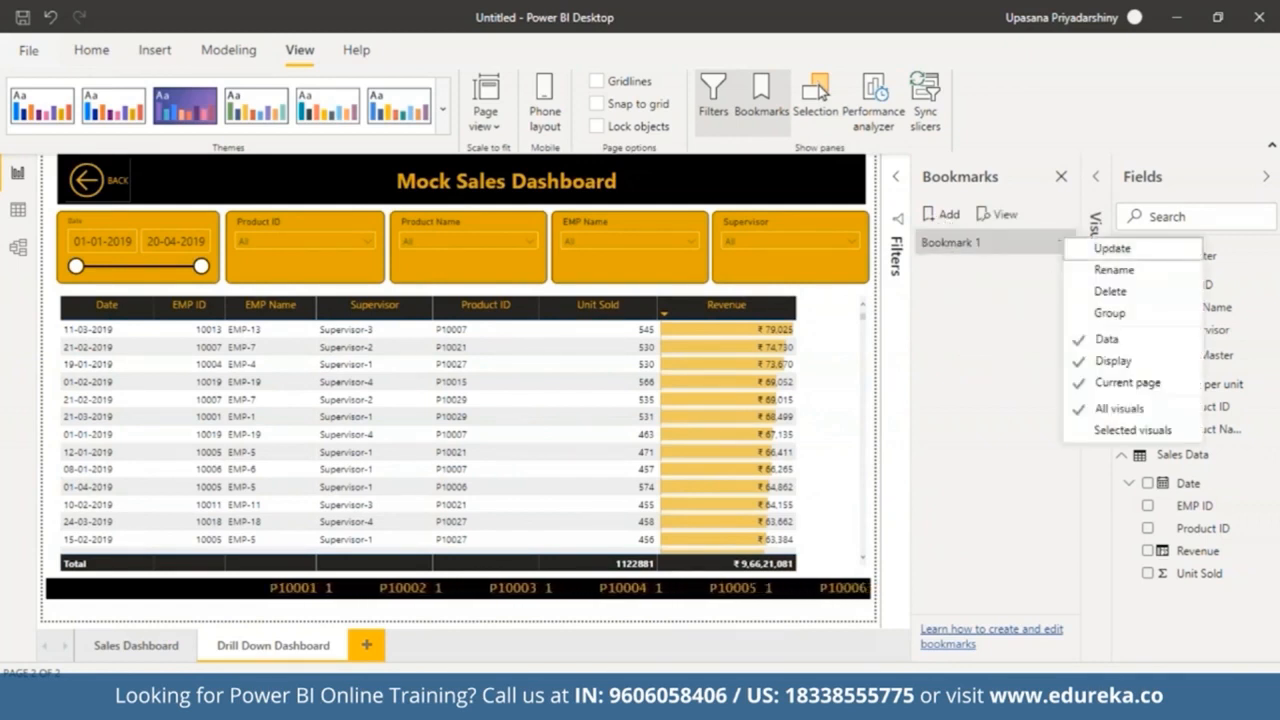
left_click(1114, 270)
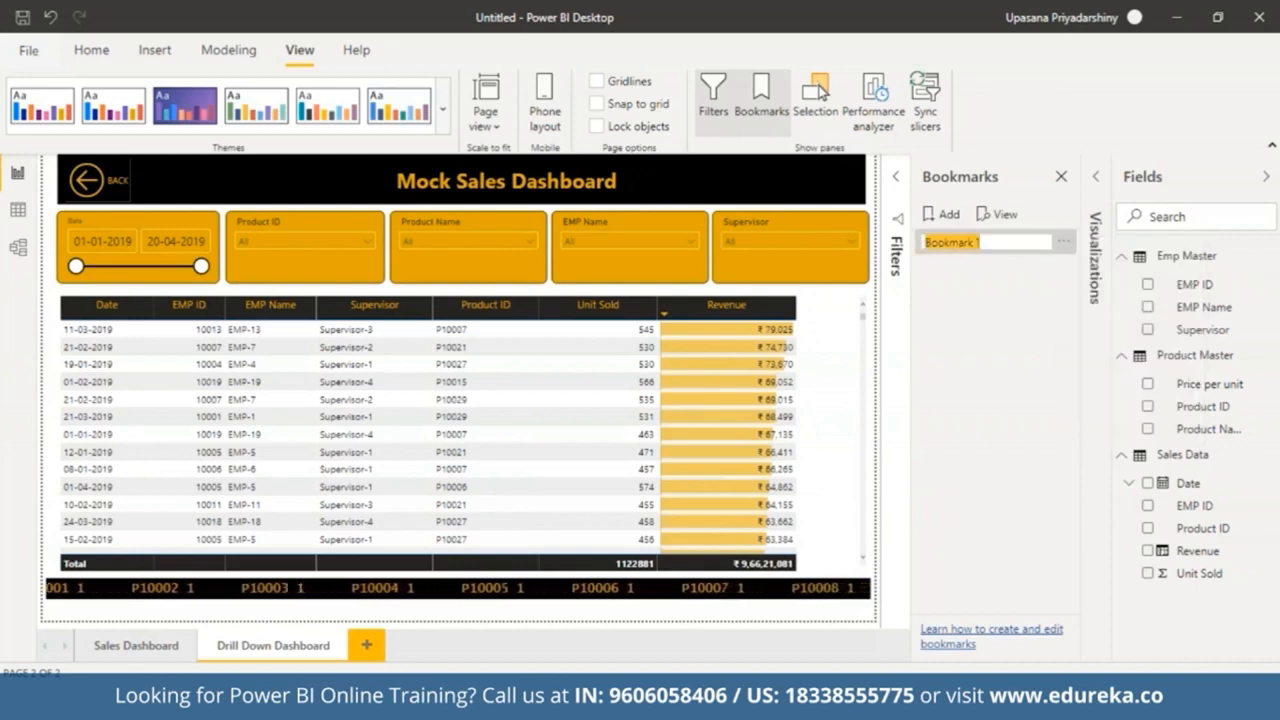
type("Dr")
type("DDD")
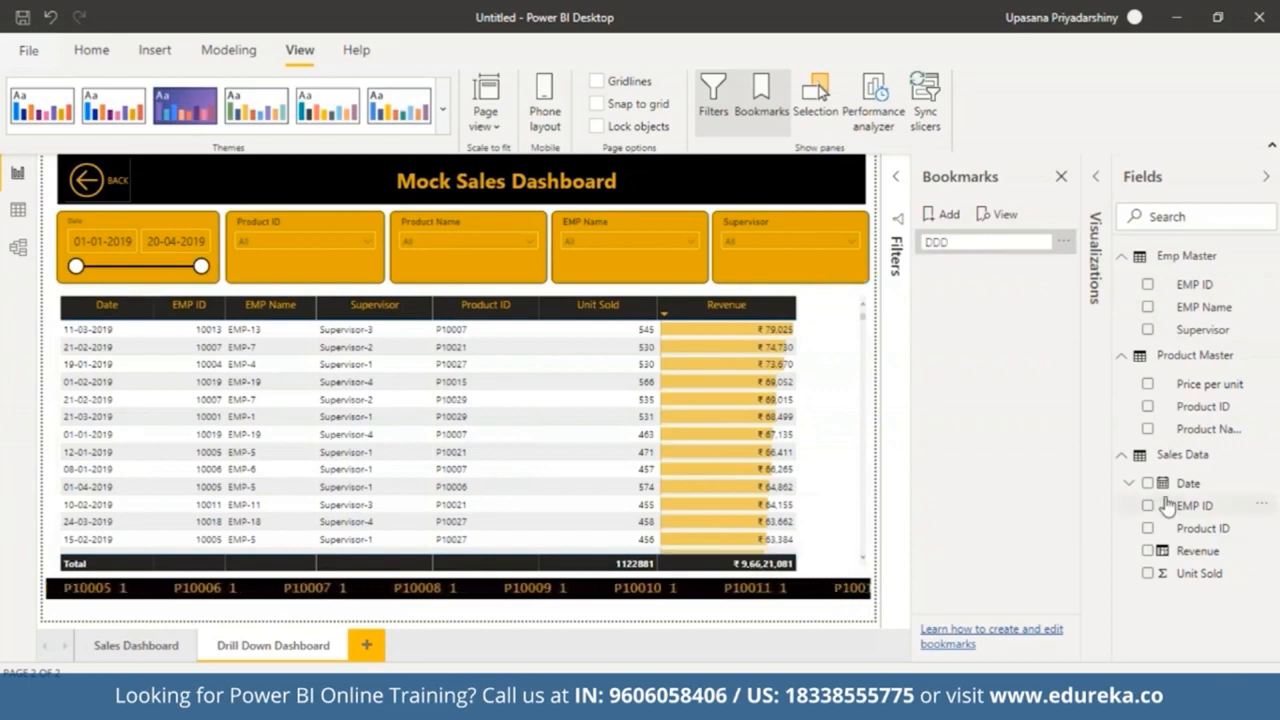
left_click(1027, 323)
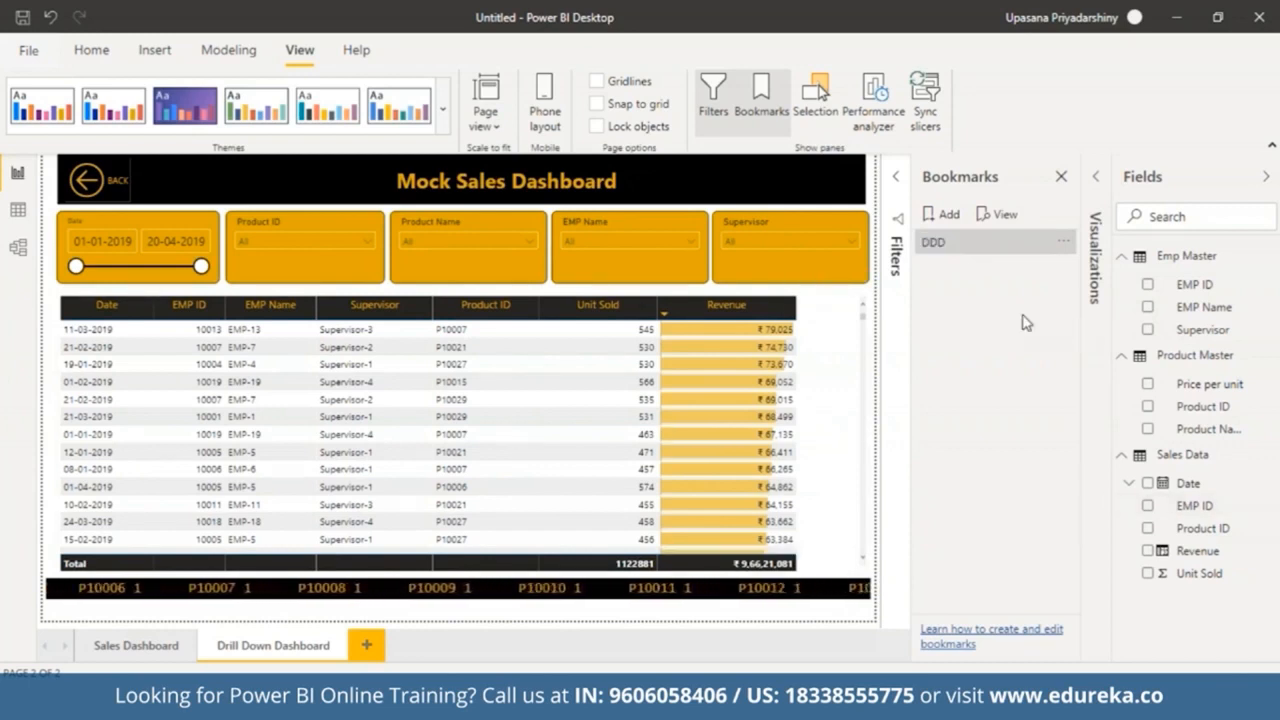
Step: Uncheck the Data option in the DDD bookmark's settings
left_click(1064, 251)
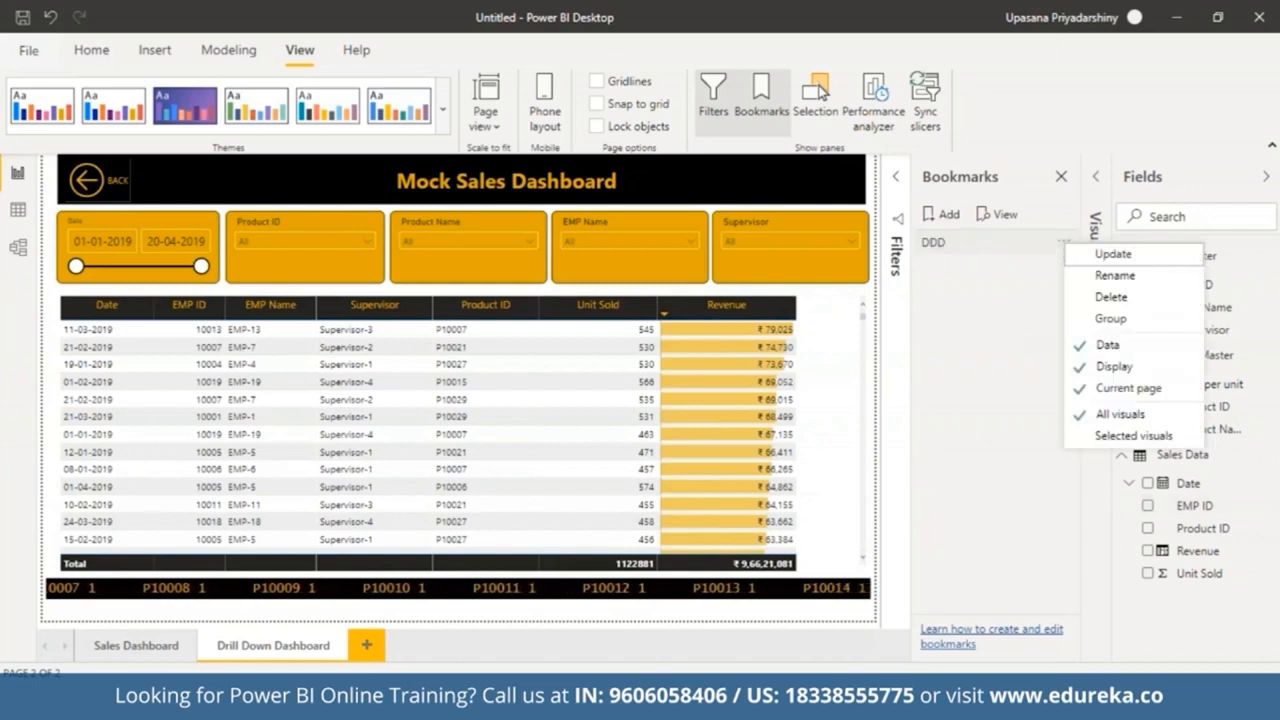
left_click(1080, 346)
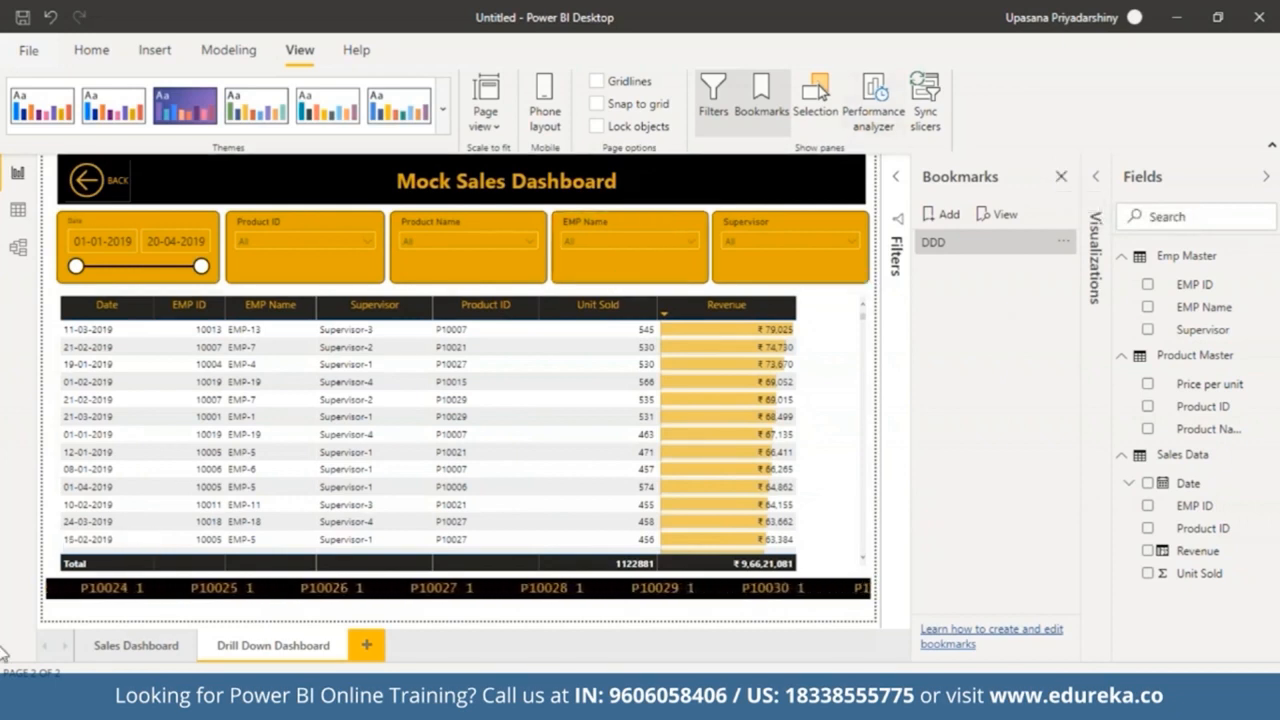
Step: On the Sales Dashboard page, select the folder image and turn on its Action
left_click(130, 647)
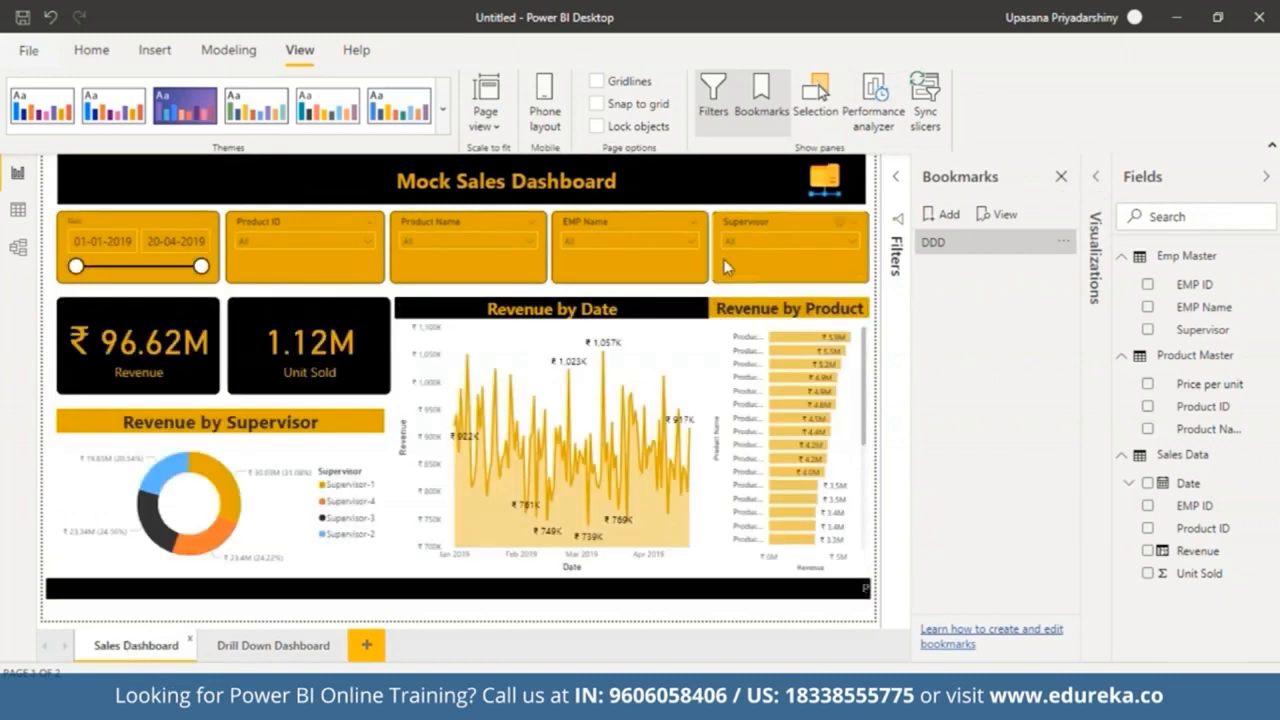
left_click(830, 178)
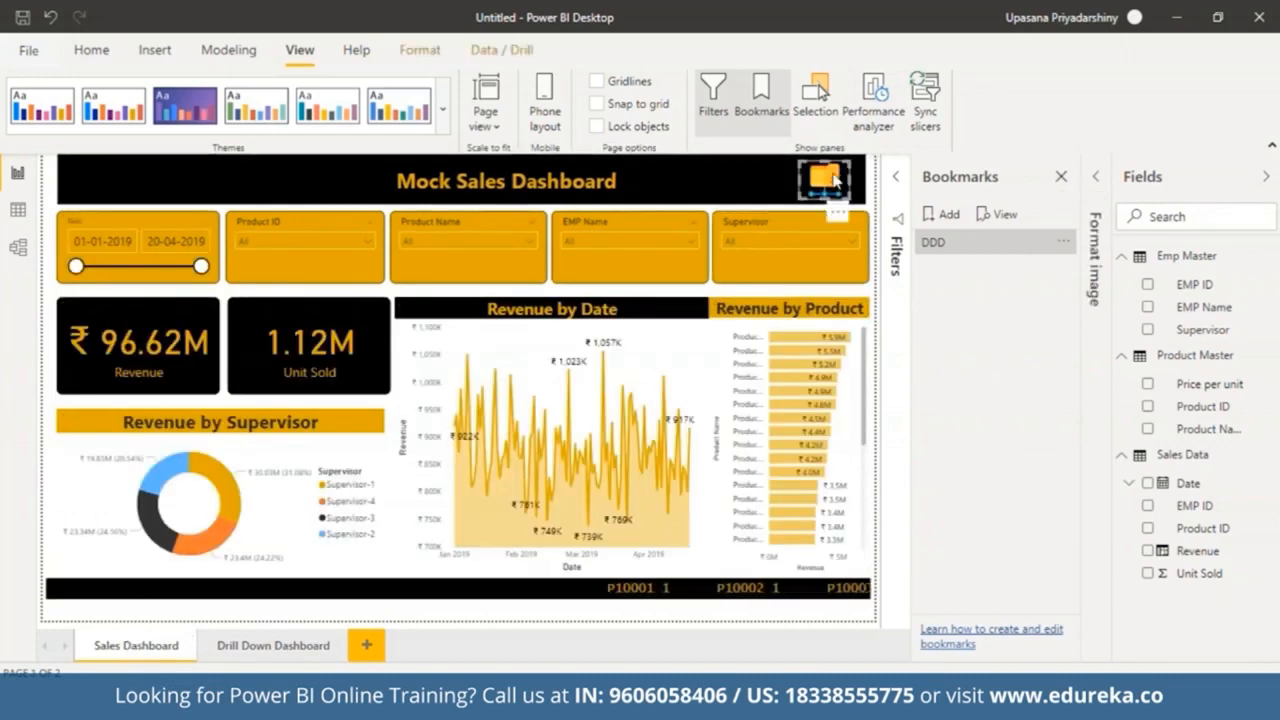
left_click(1100, 178)
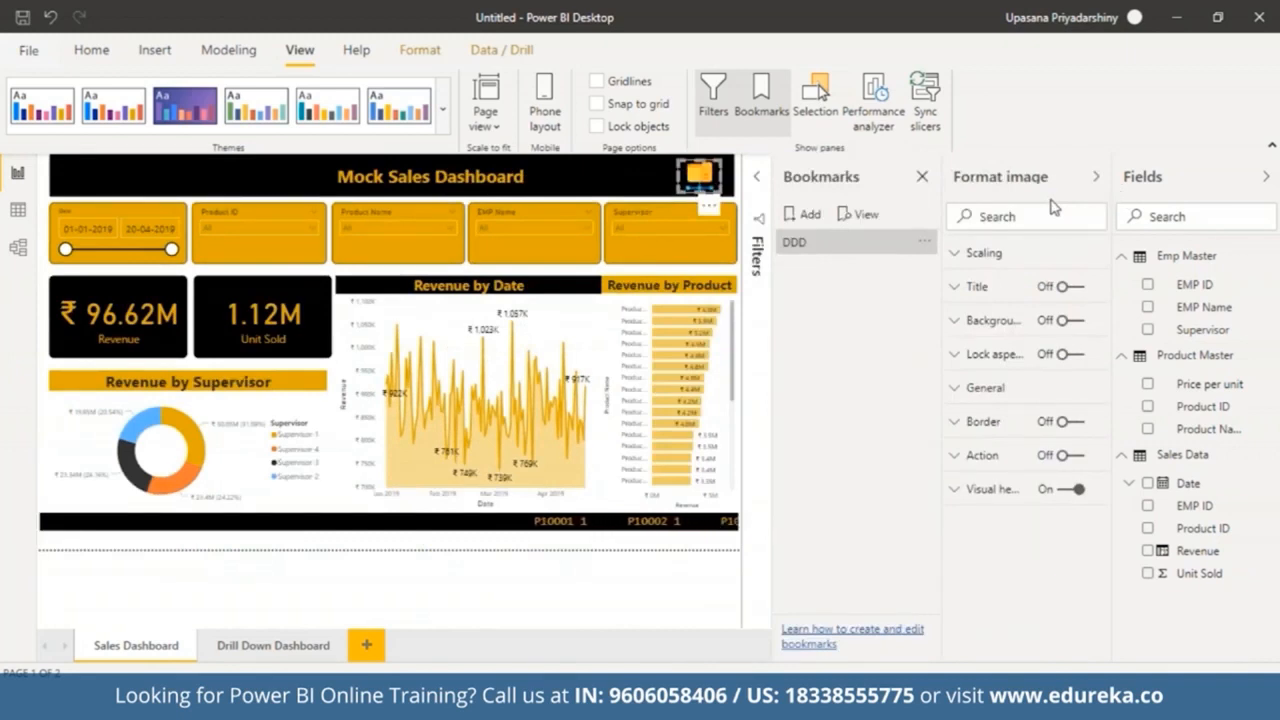
left_click(1068, 456)
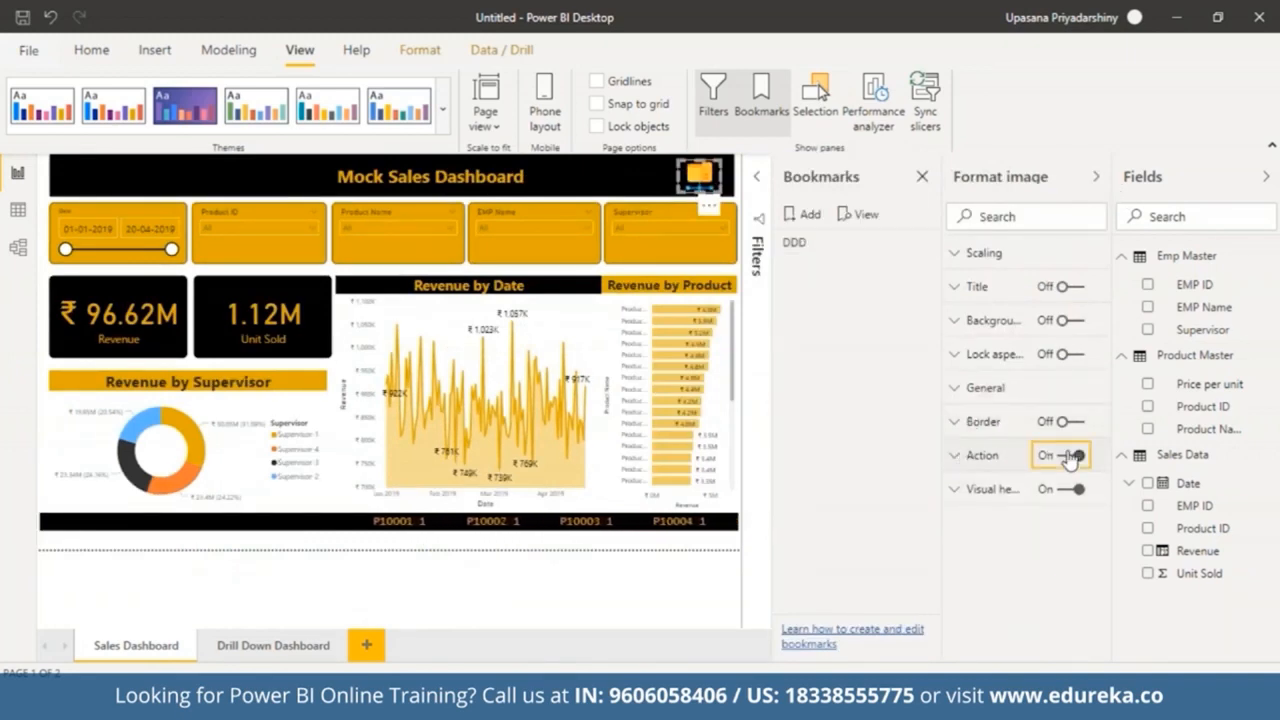
Step: Set the image's action type to Bookmark and link it to the DDD bookmark
left_click(960, 459)
left_click(1079, 513)
left_click(1046, 554)
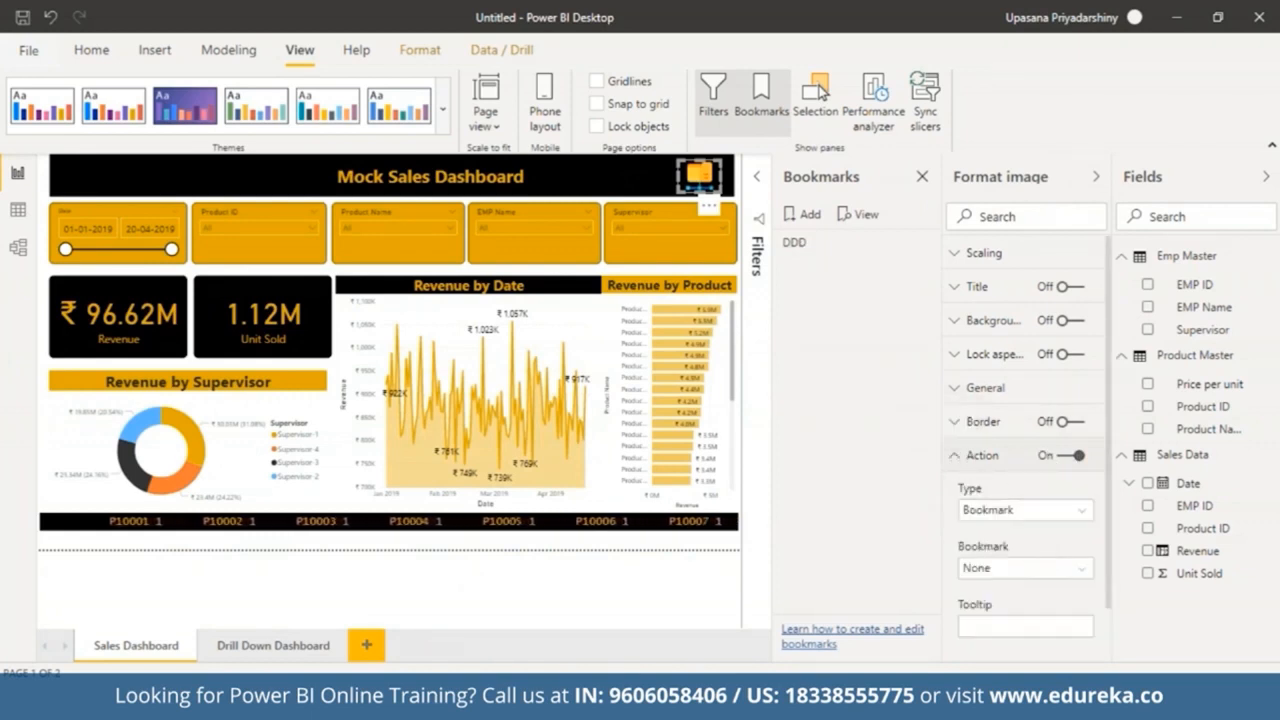
left_click(1034, 581)
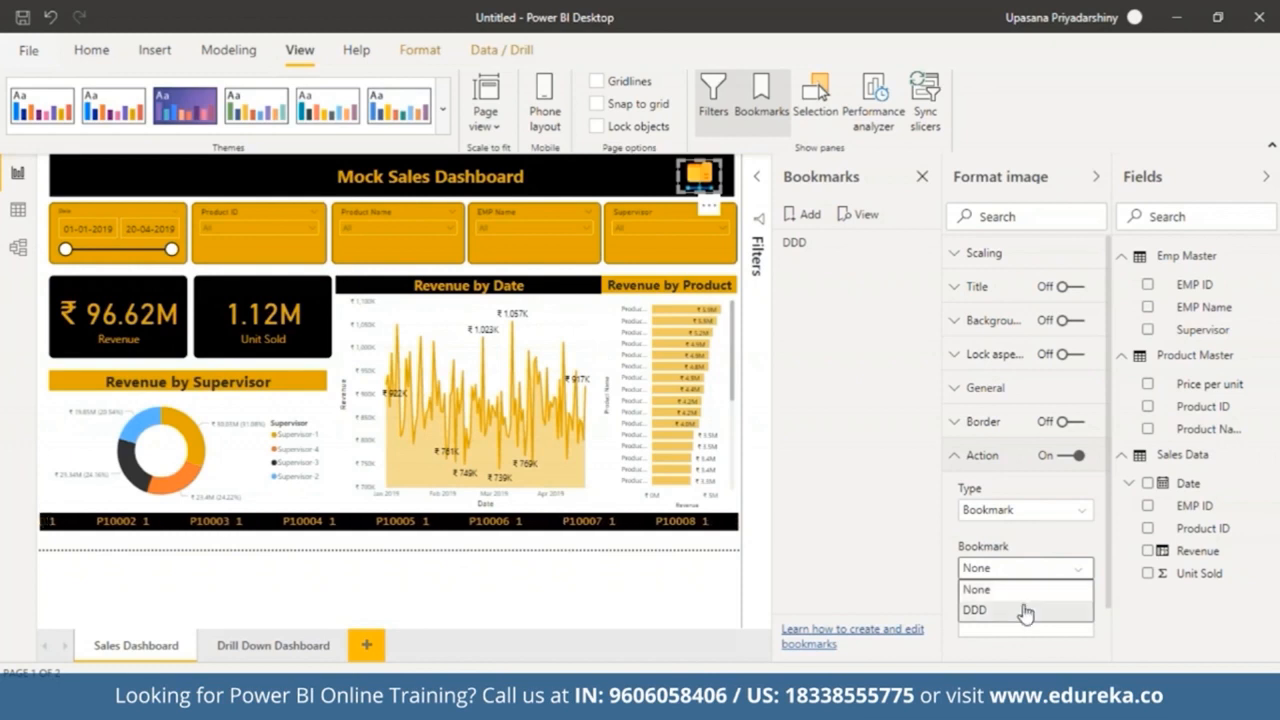
left_click(1020, 609)
Step: Set the image's tooltip to 'Click to view Drilldown' and collapse the side panes
left_click(1014, 628)
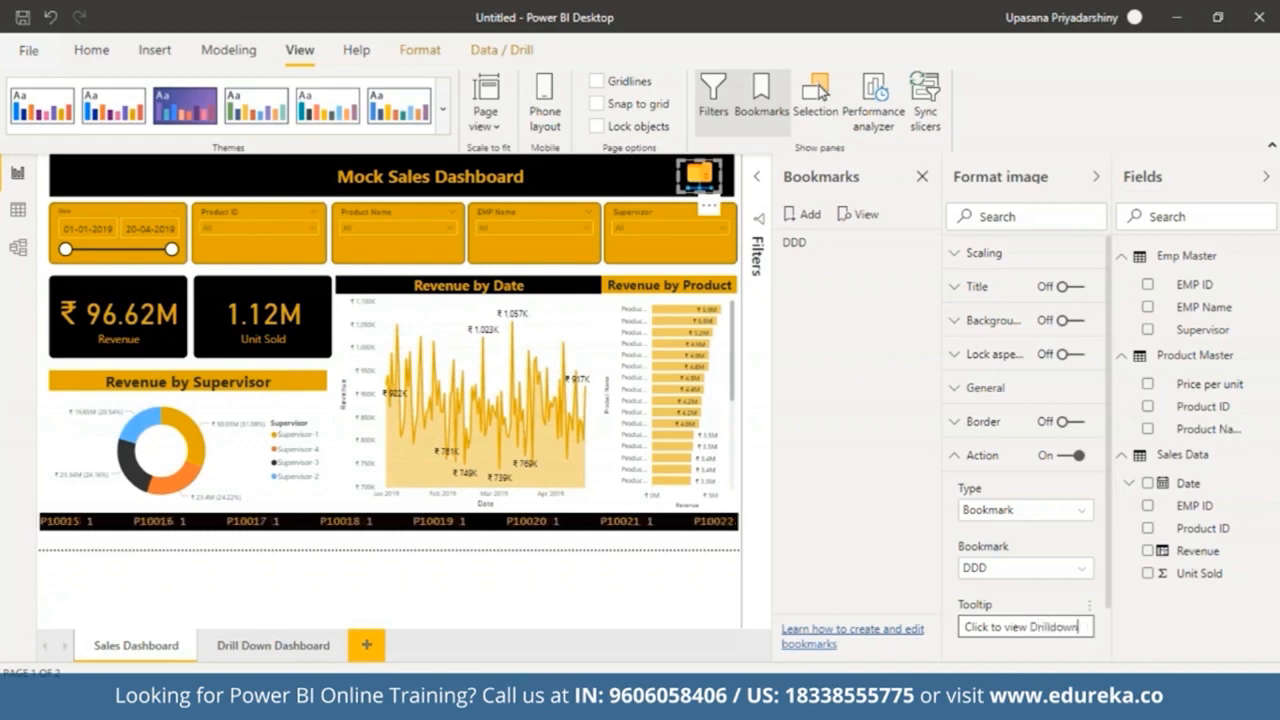
left_click(1062, 658)
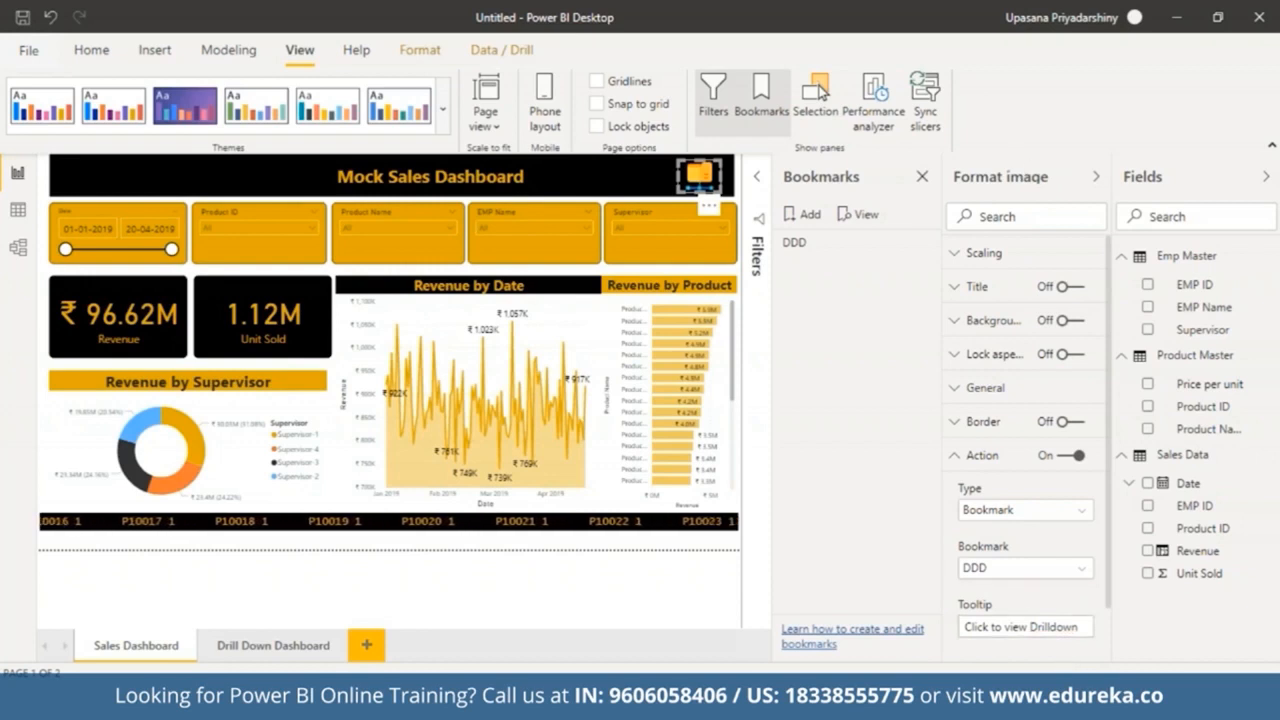
left_click(1099, 183)
left_click(1062, 177)
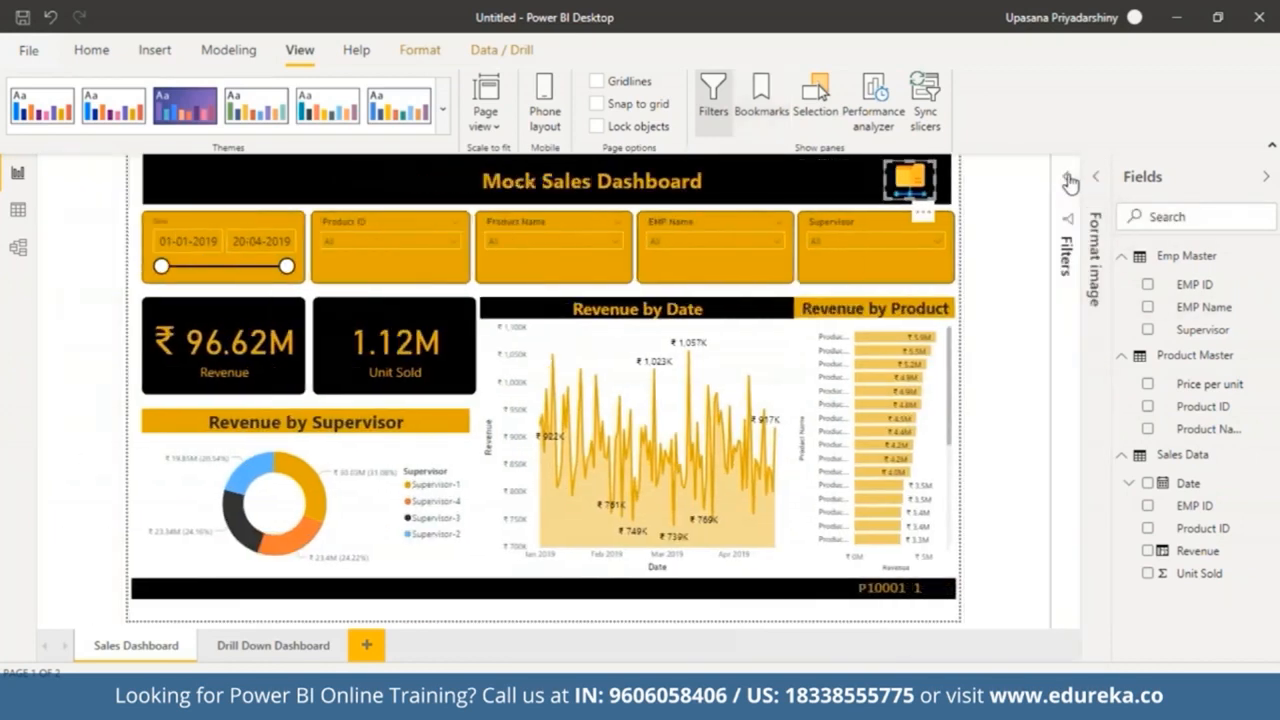
Step: Test the folder image link to the drill-down page and the Back button returning to the Sales Dashboard
left_click(910, 188)
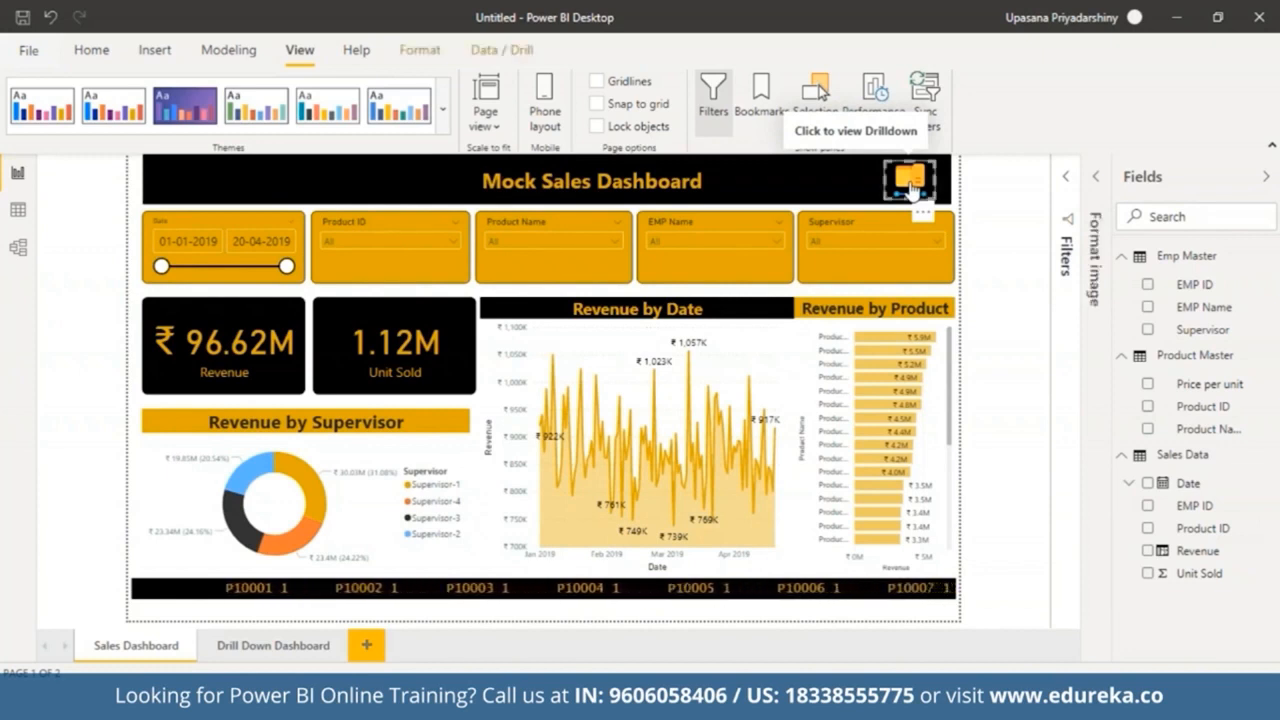
left_click(910, 188, "ctrl")
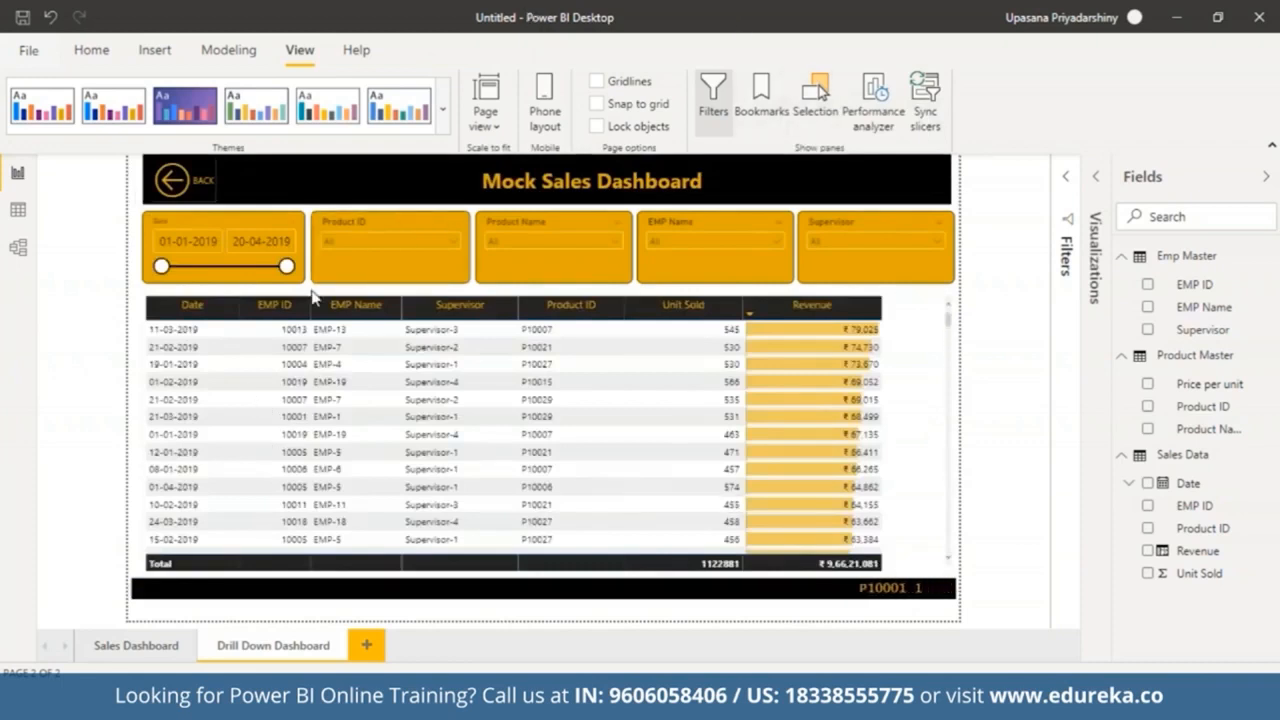
left_click(172, 186)
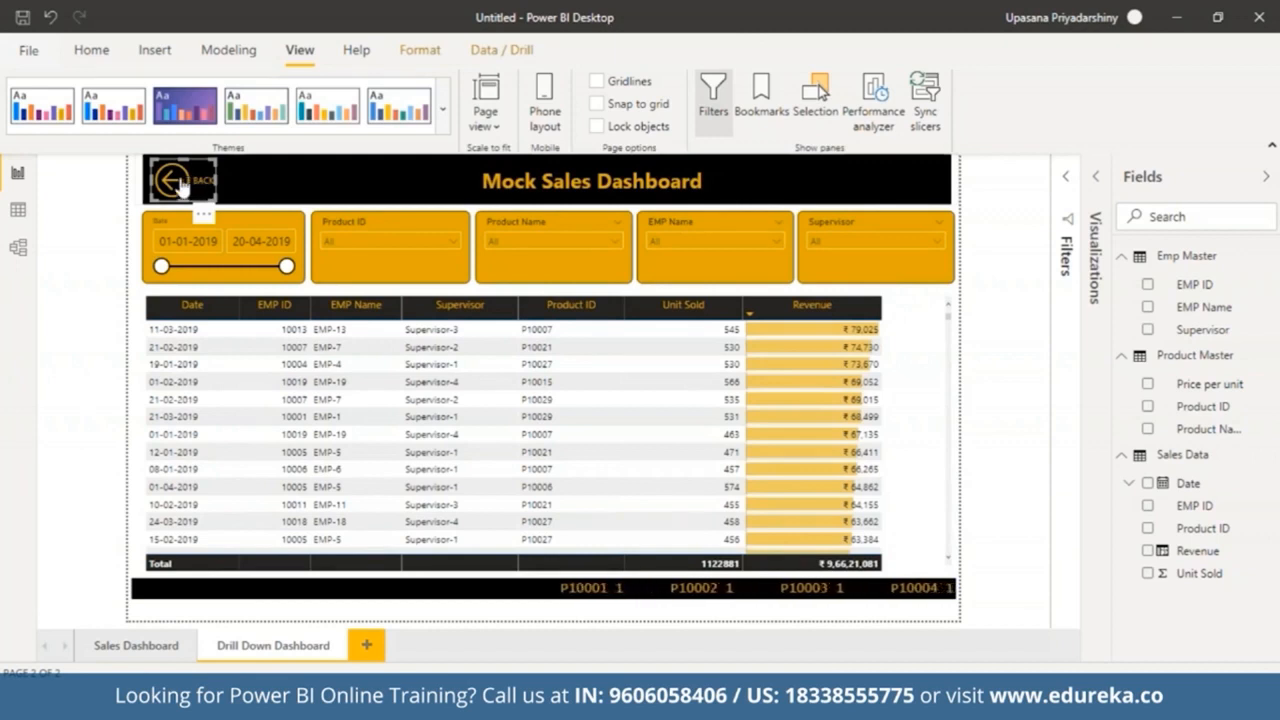
left_click(181, 186, "ctrl")
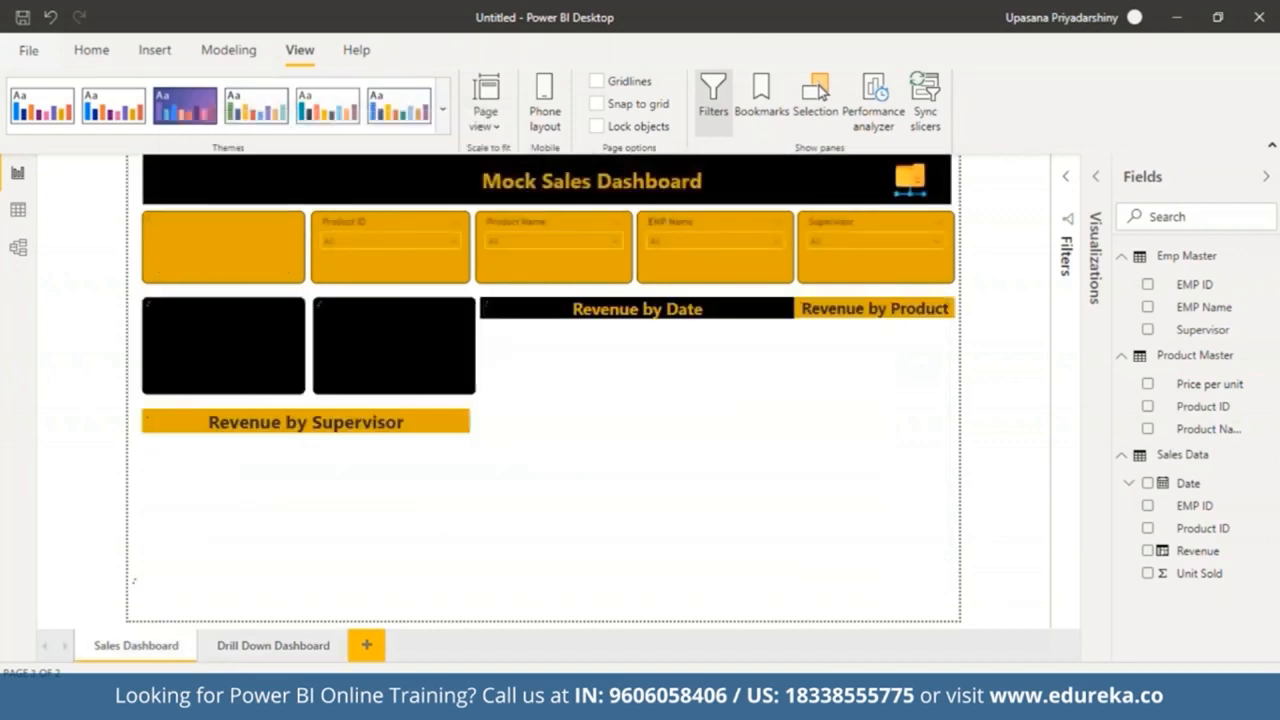
Step: Filter the Product Name slicer to Product-12 and test the drill-down image again
left_click(614, 240)
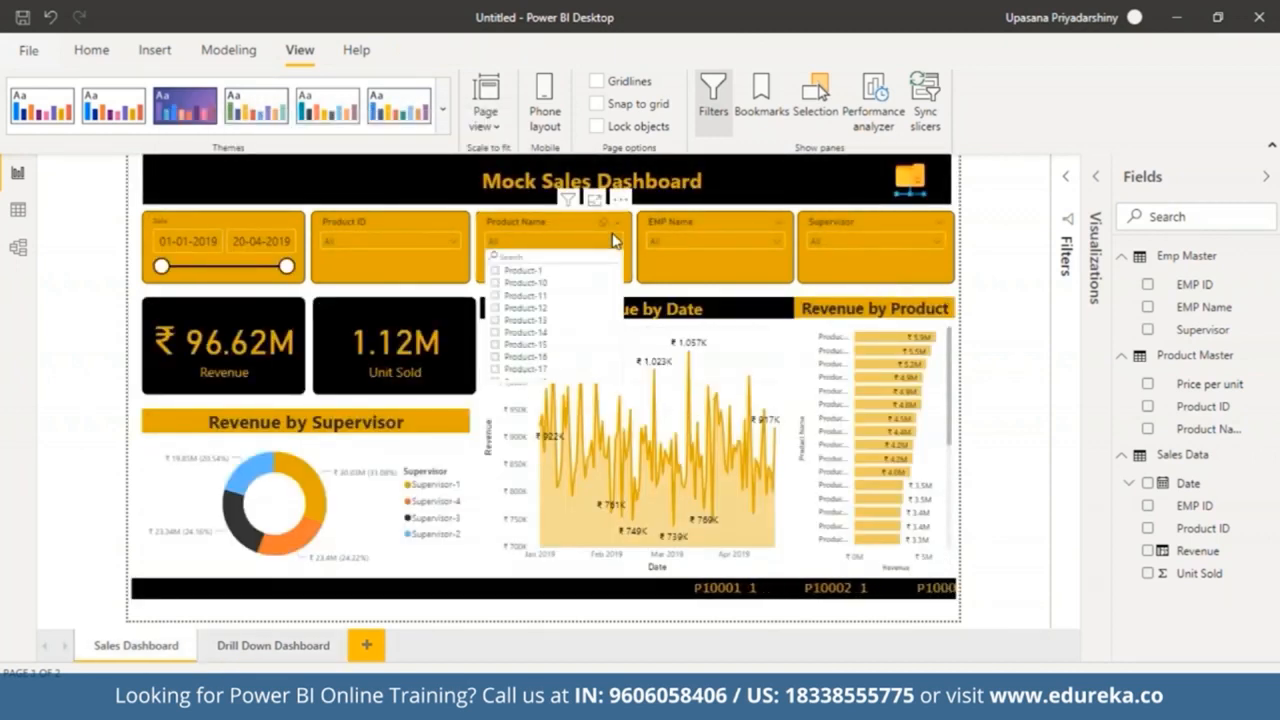
left_click(495, 308)
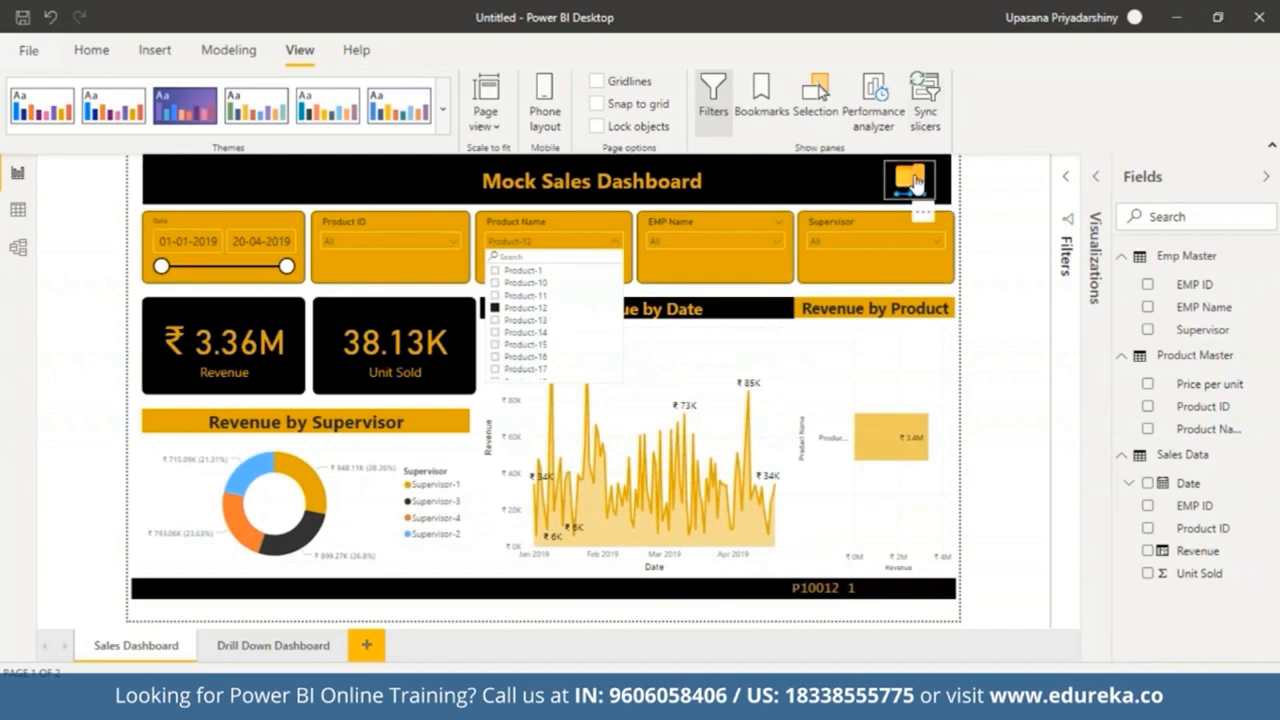
left_click(912, 180, "ctrl")
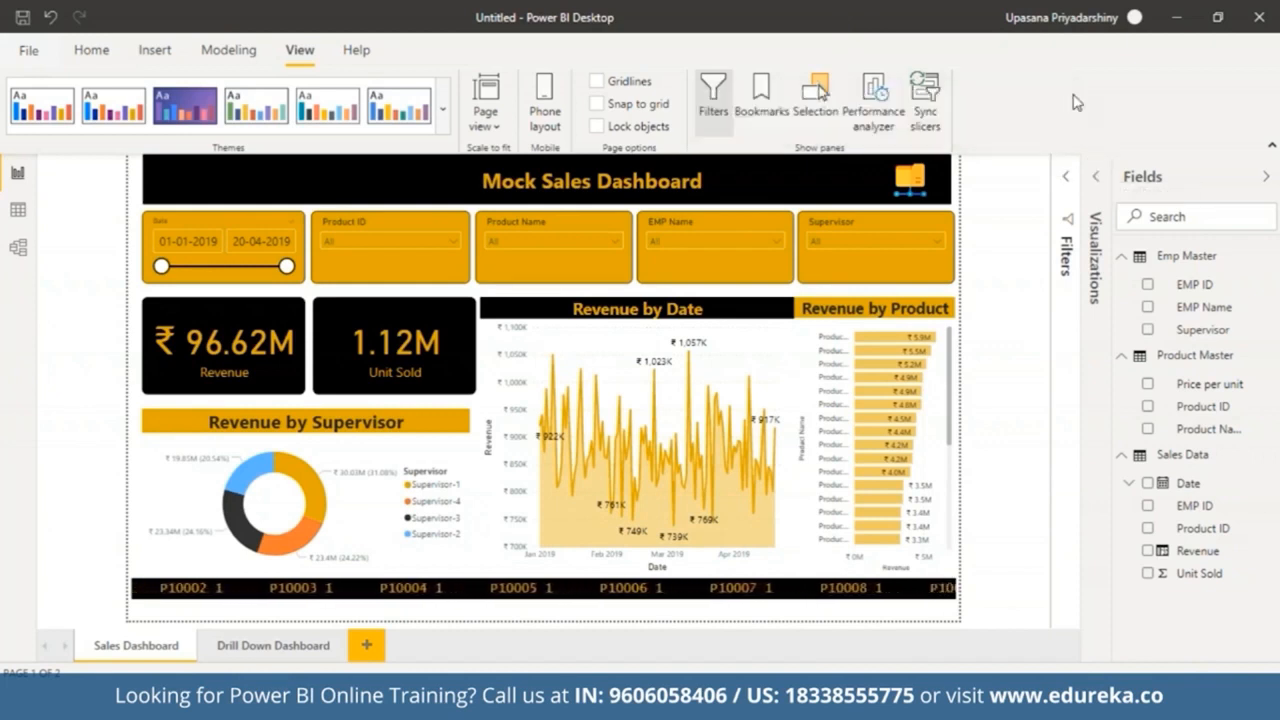
Step: Start publishing the report and save it as Sales dashboard 101
left_click(92, 50)
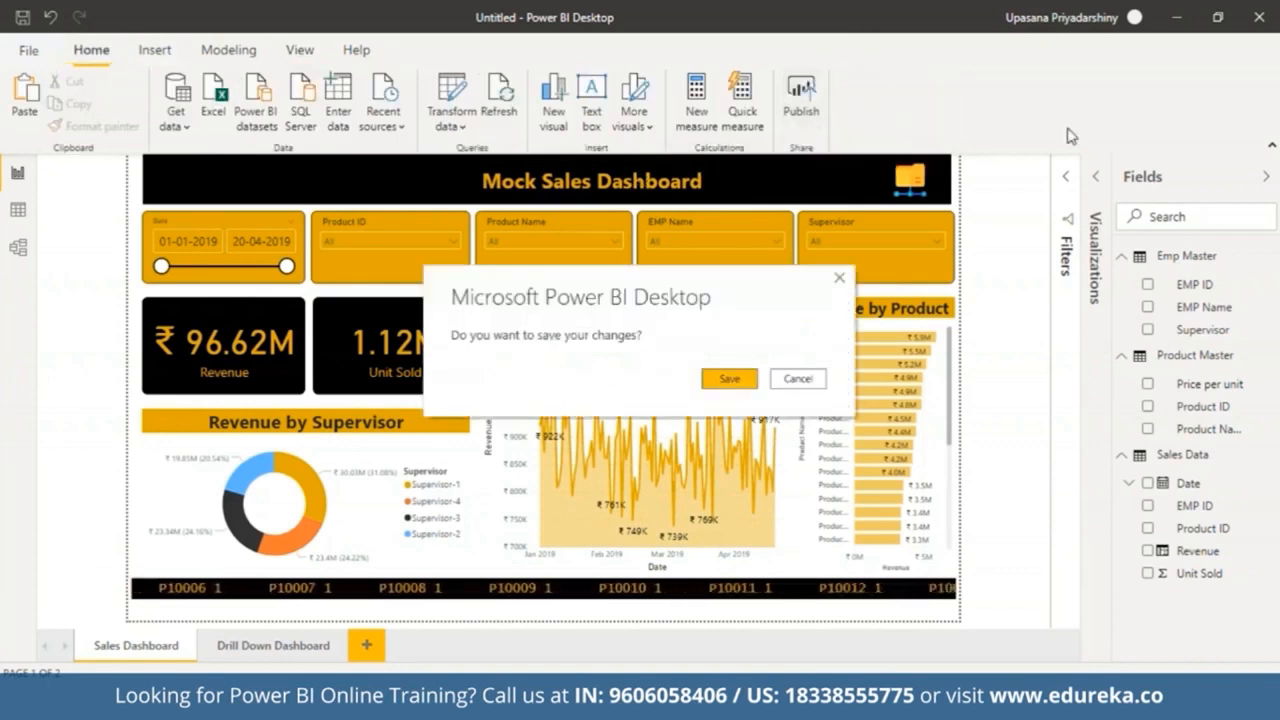
left_click(744, 383)
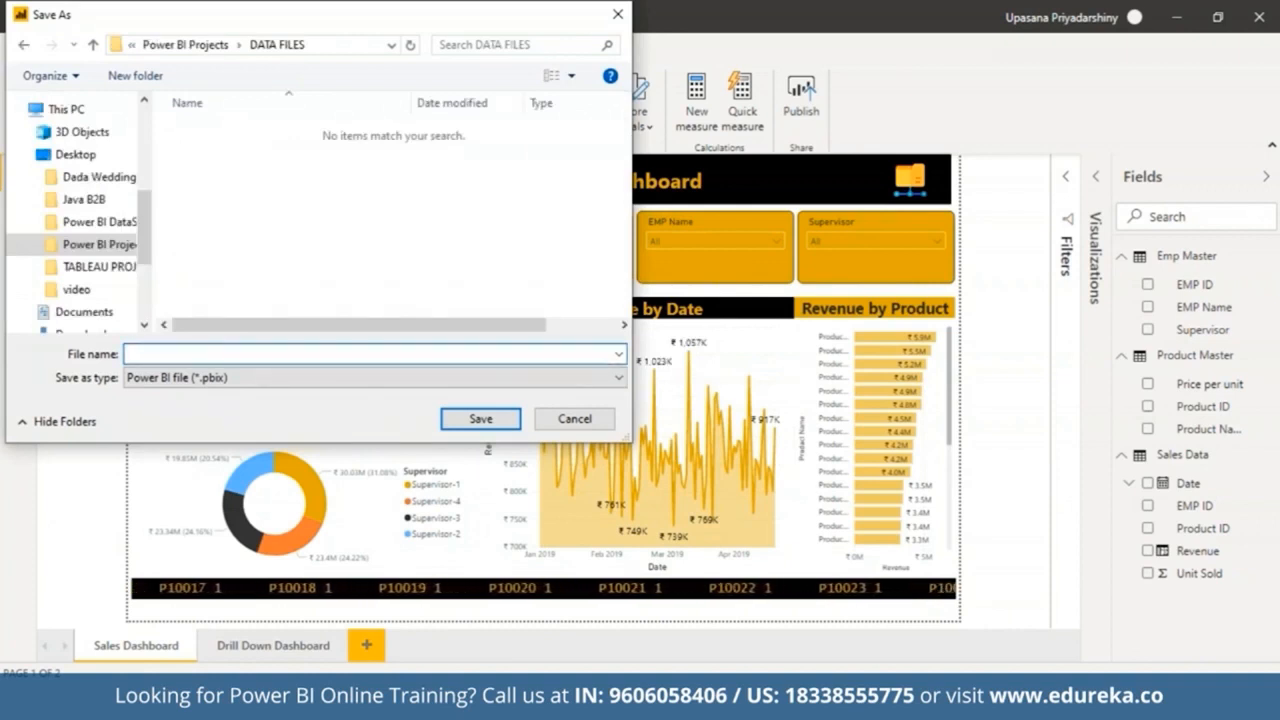
type("Sales")
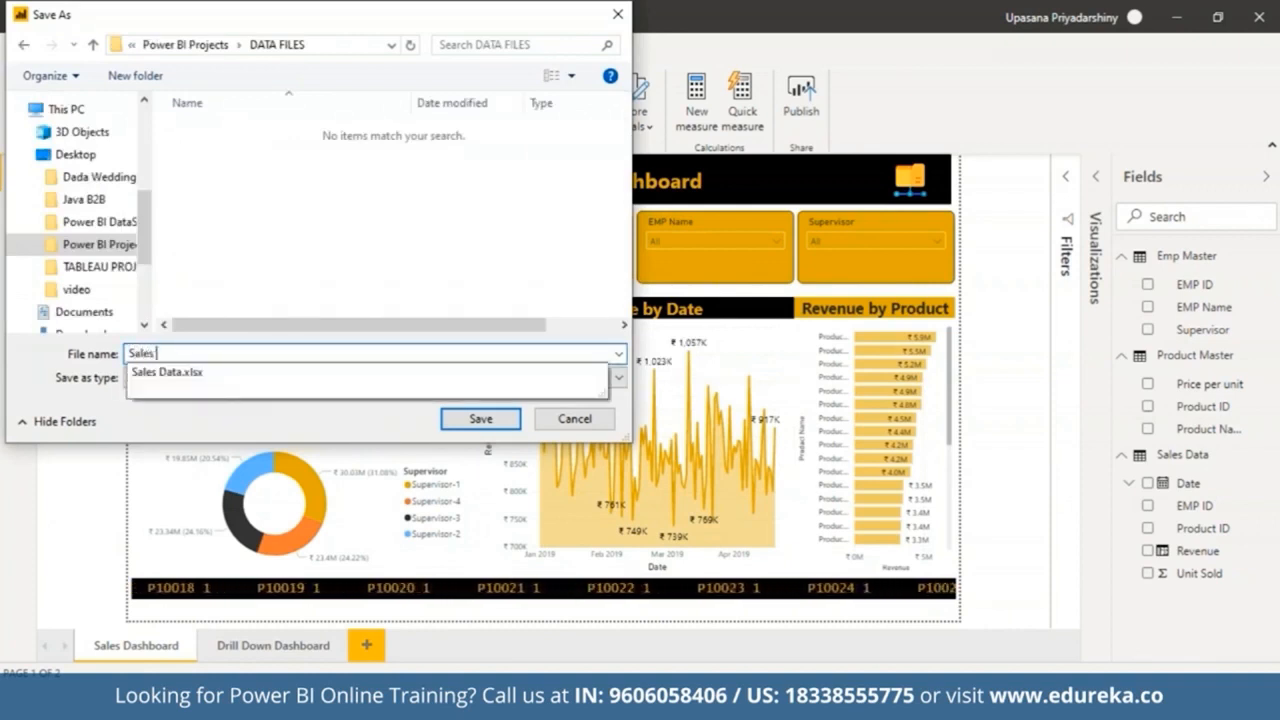
type(" dashboard 10")
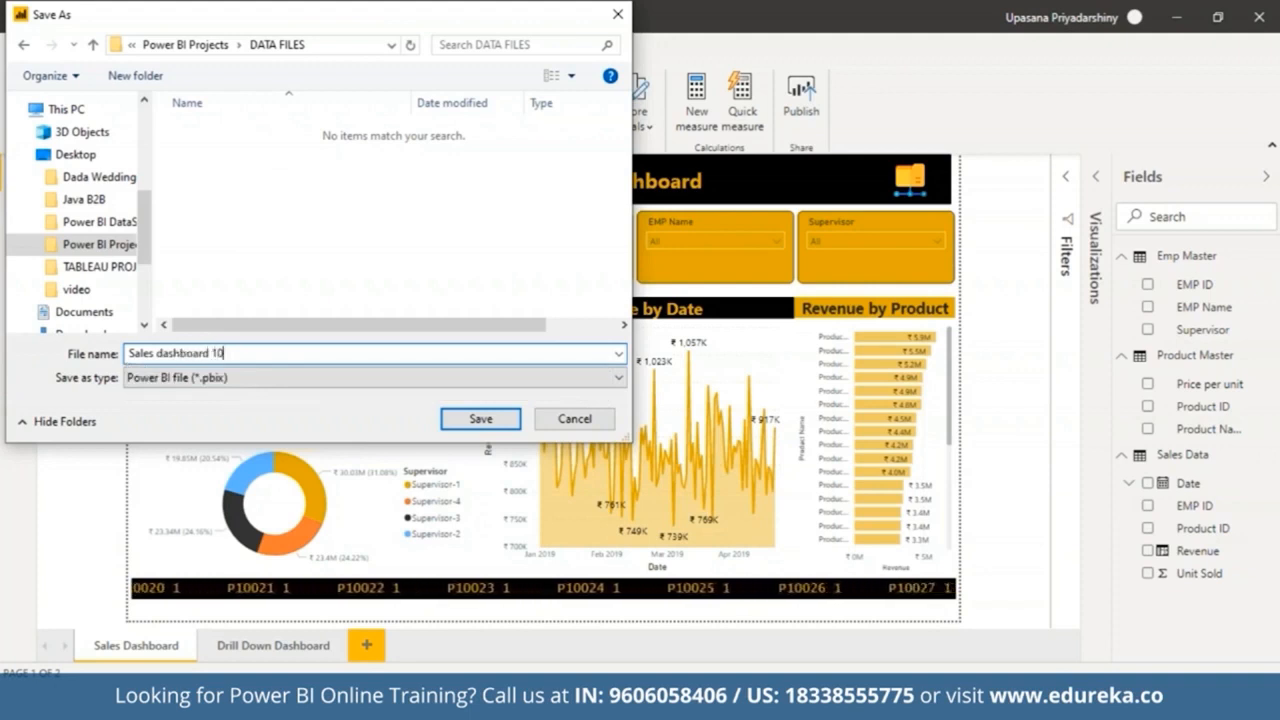
left_click(480, 419)
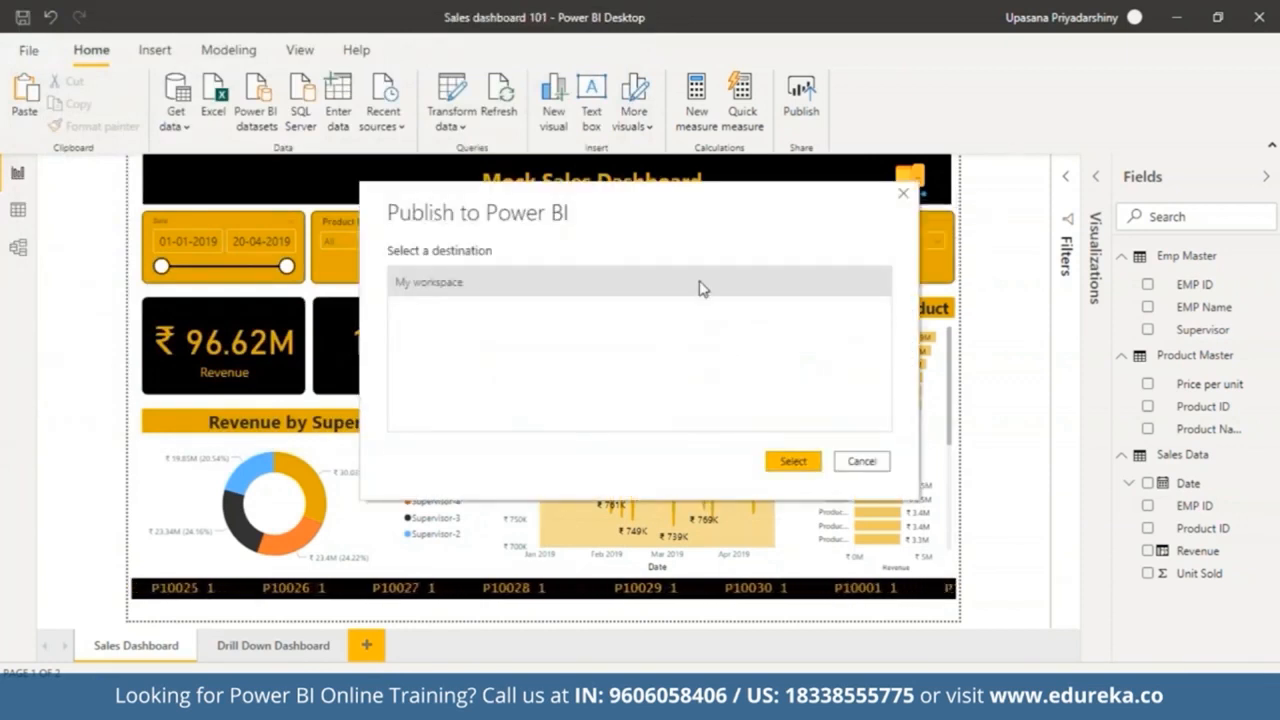
Step: Publish the report to My workspace and open Sales dashboard 101.pbix in the Power BI service
left_click(790, 462)
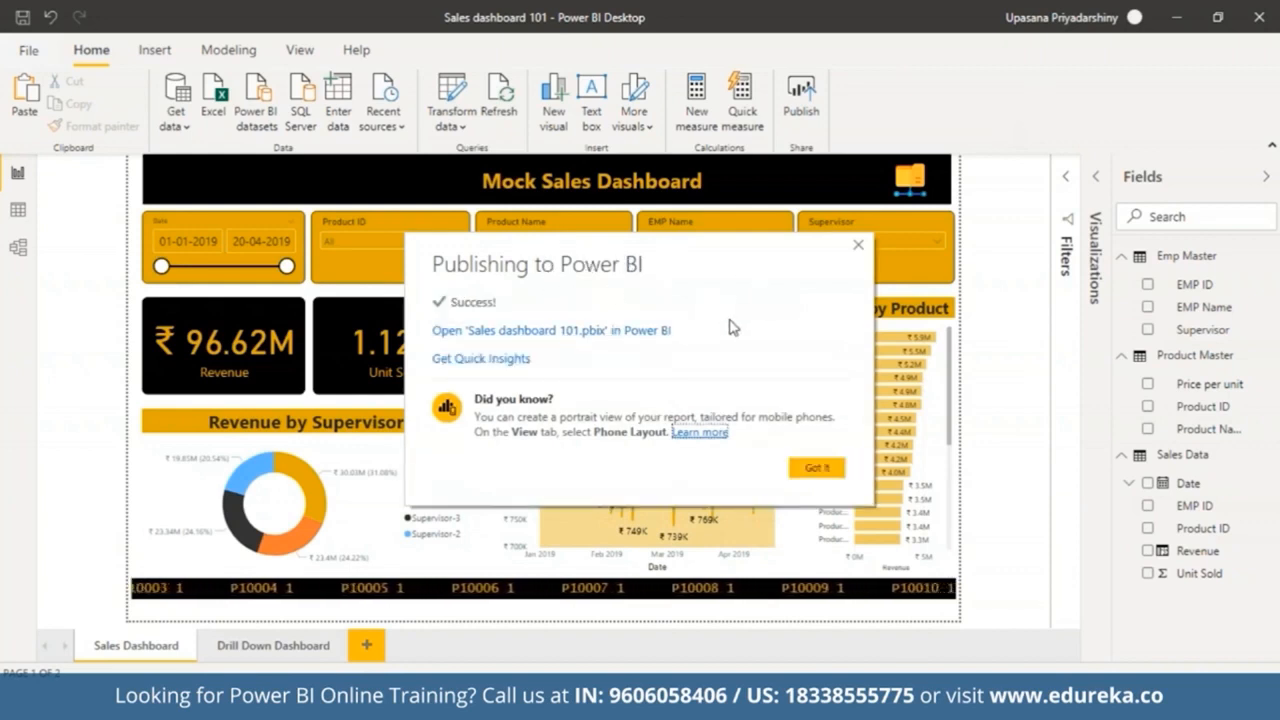
left_click(488, 341)
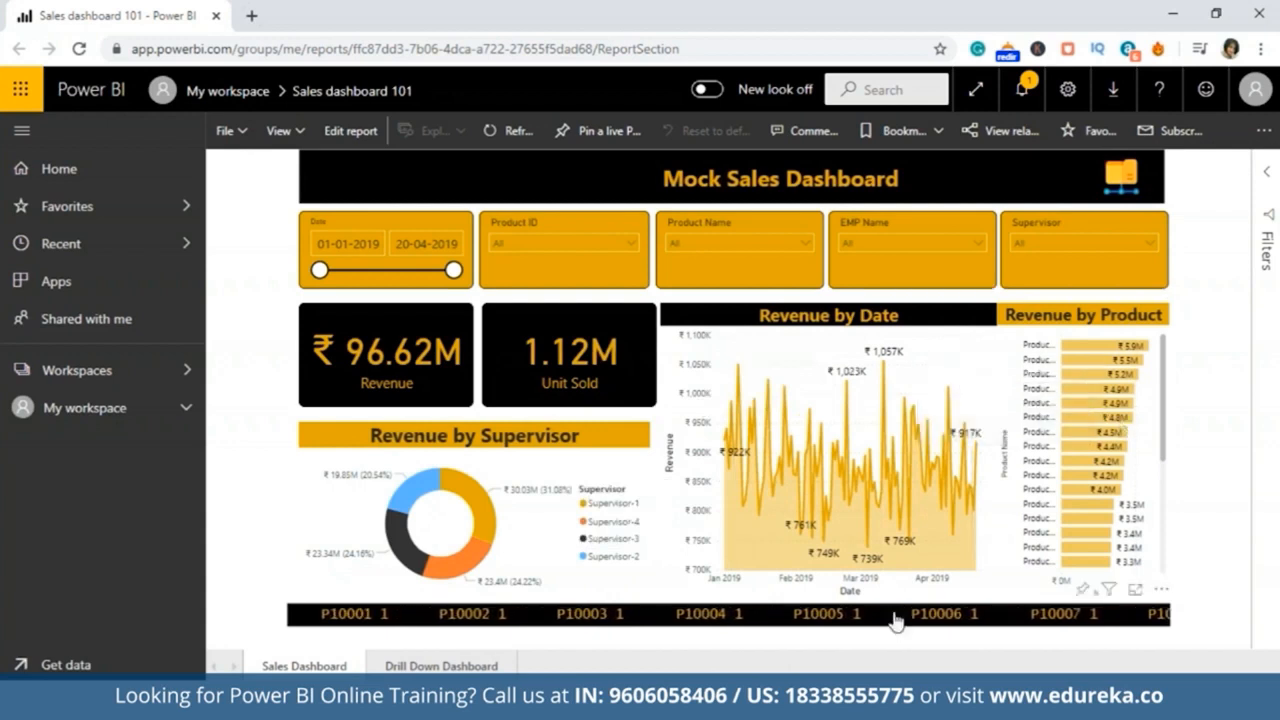
Step: Test the folder image link to the Drill Down Dashboard and the Back button in the published report
left_click(1121, 178)
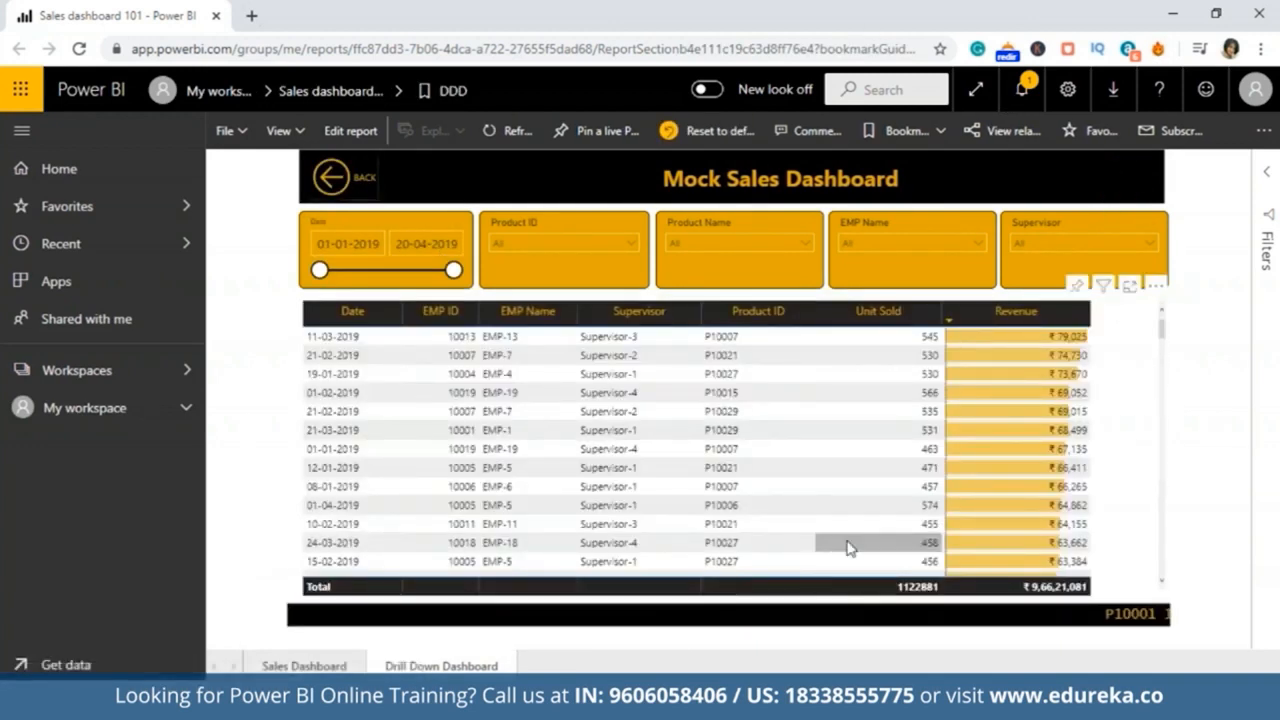
left_click(337, 187)
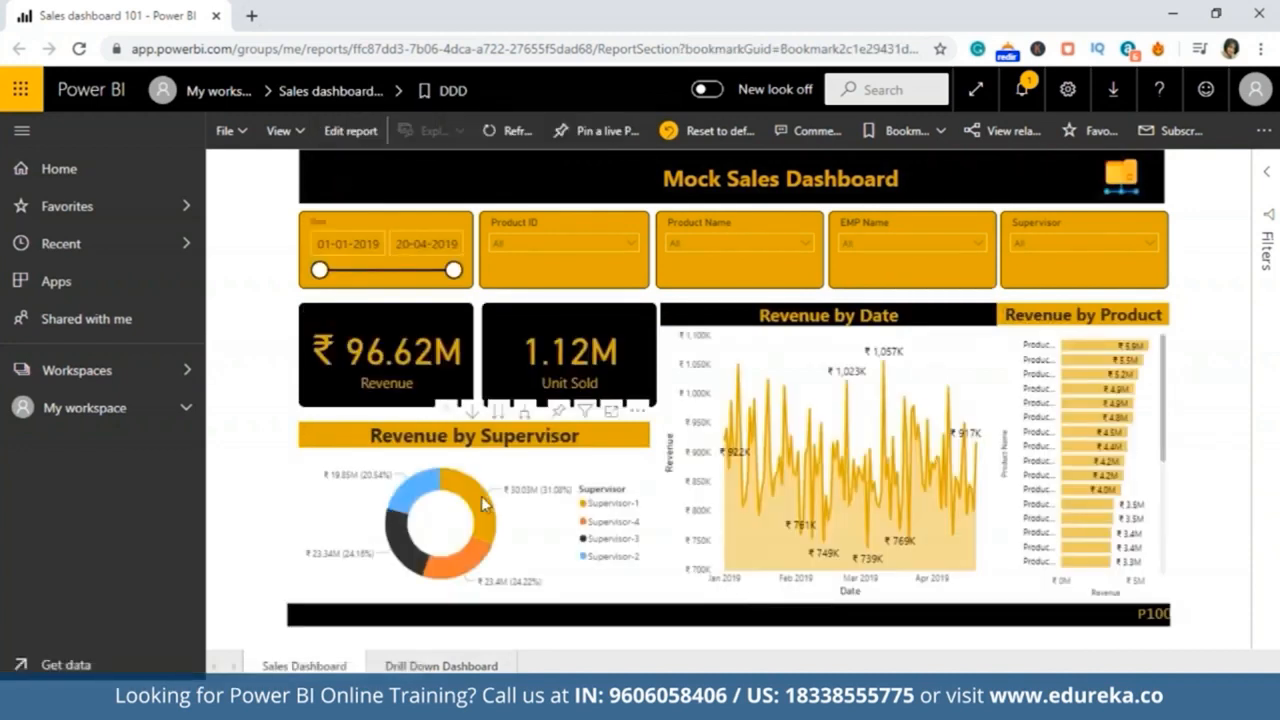
Step: Cross-filter the report by selecting supervisor segments in the donut chart and Supervisor-3 in the Supervisor slicer, then clear them
left_click(487, 508)
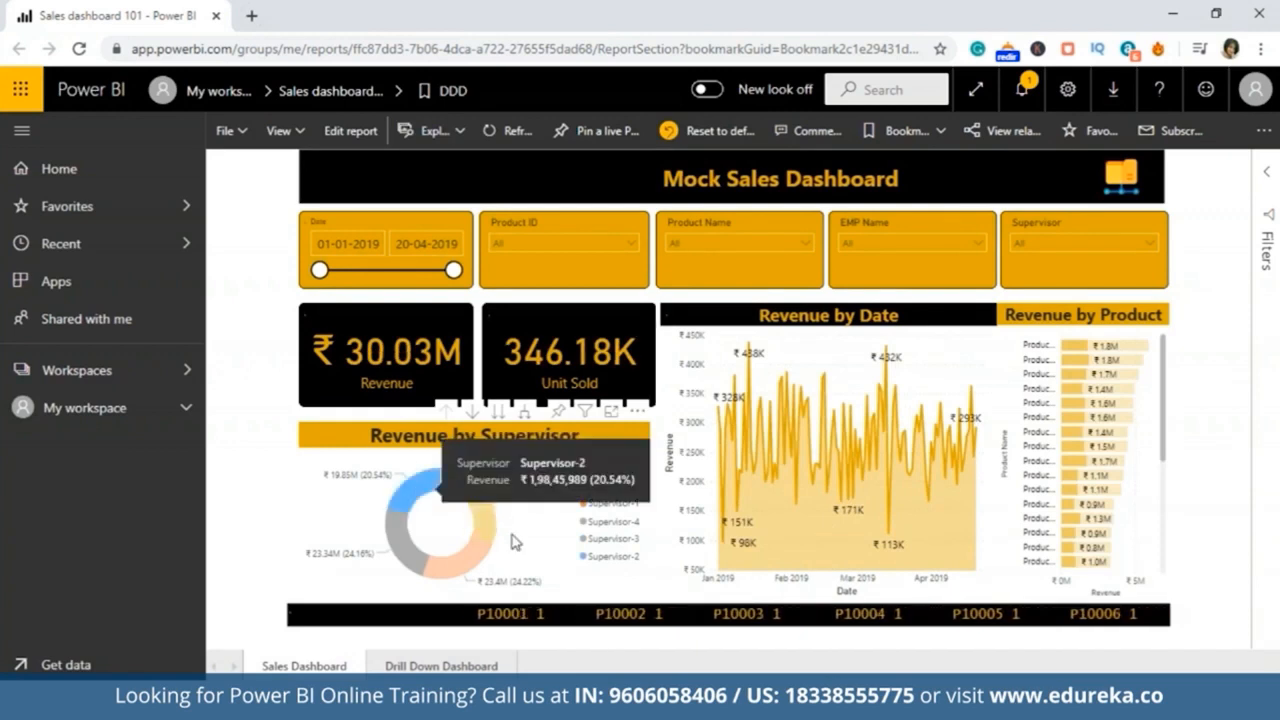
left_click(418, 498)
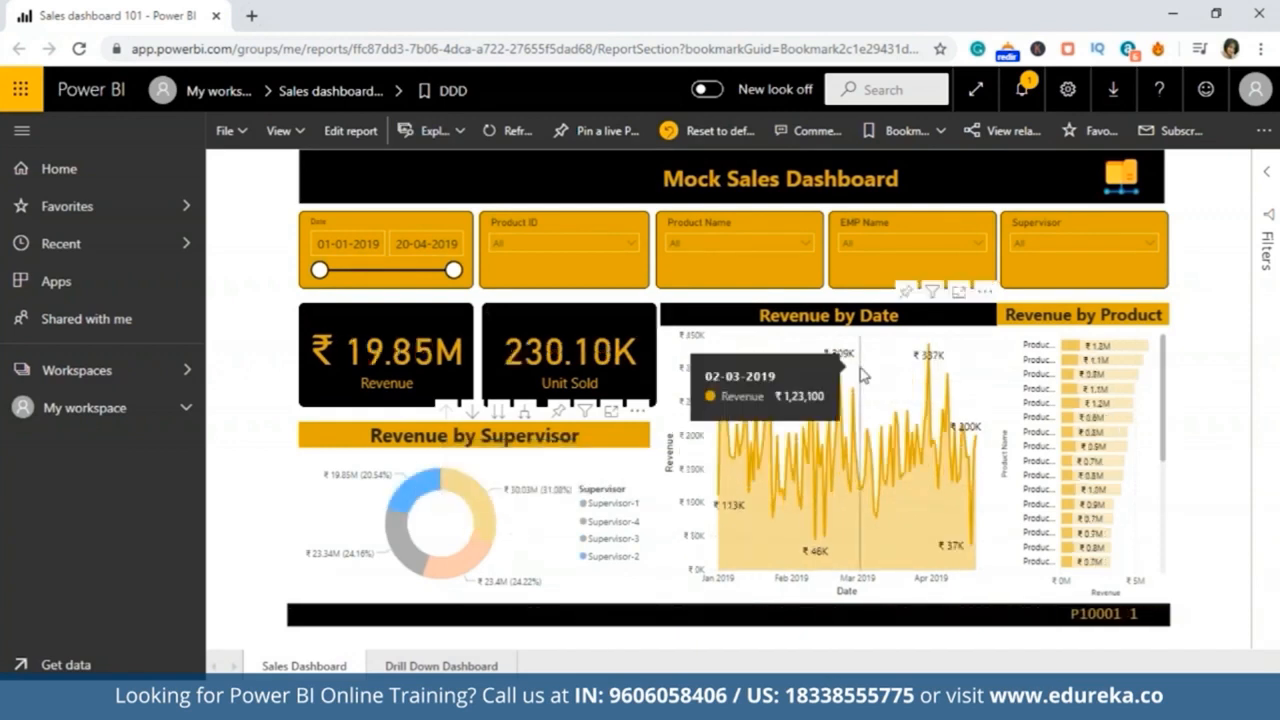
left_click(1130, 246)
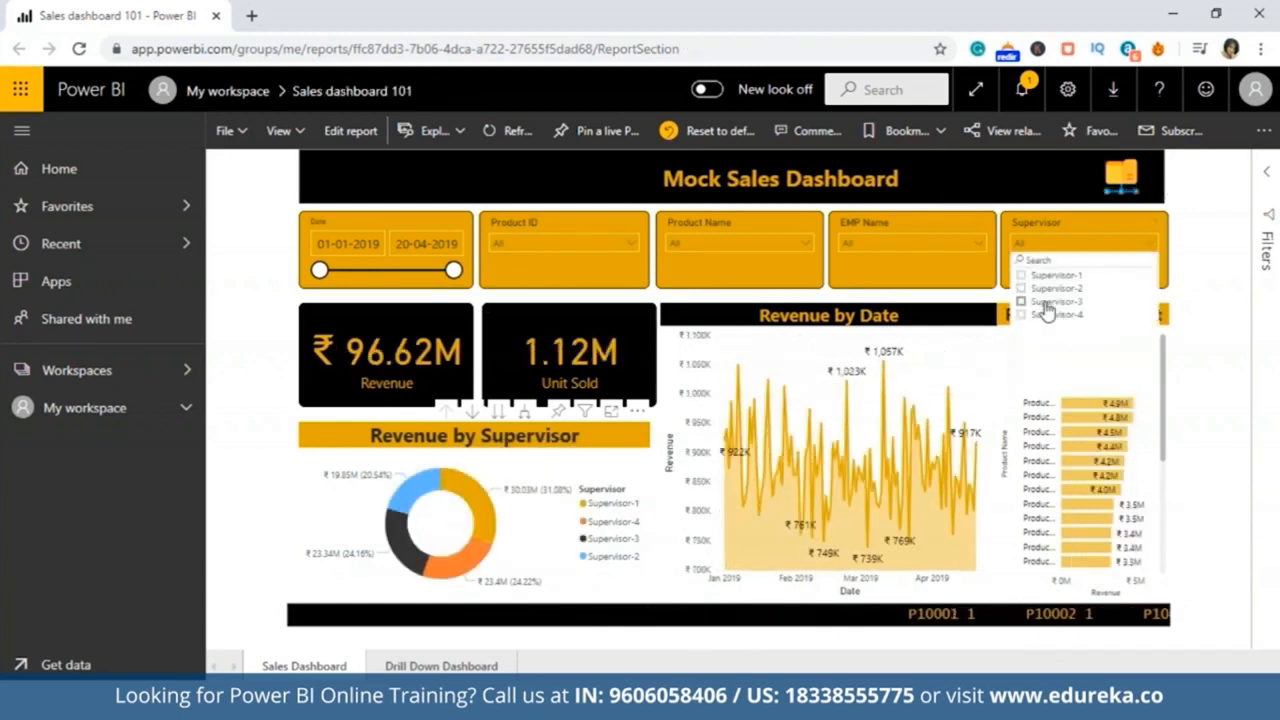
left_click(1045, 303)
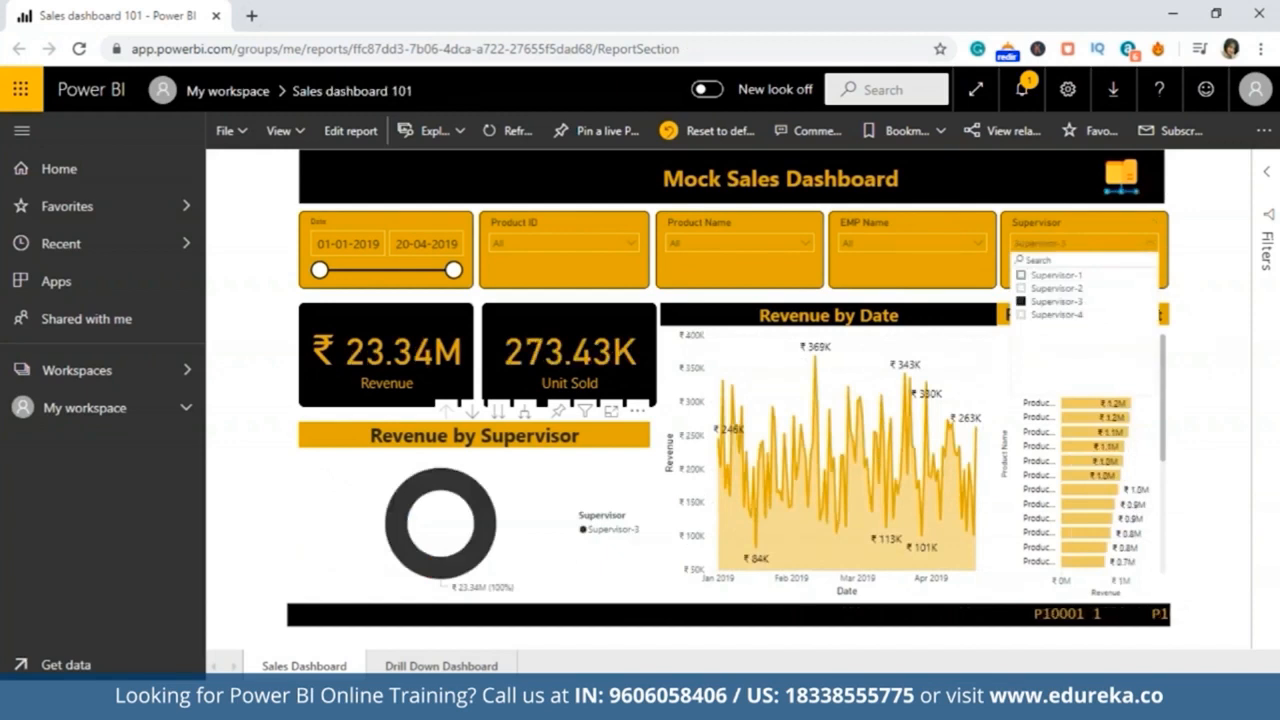
left_click(1022, 303)
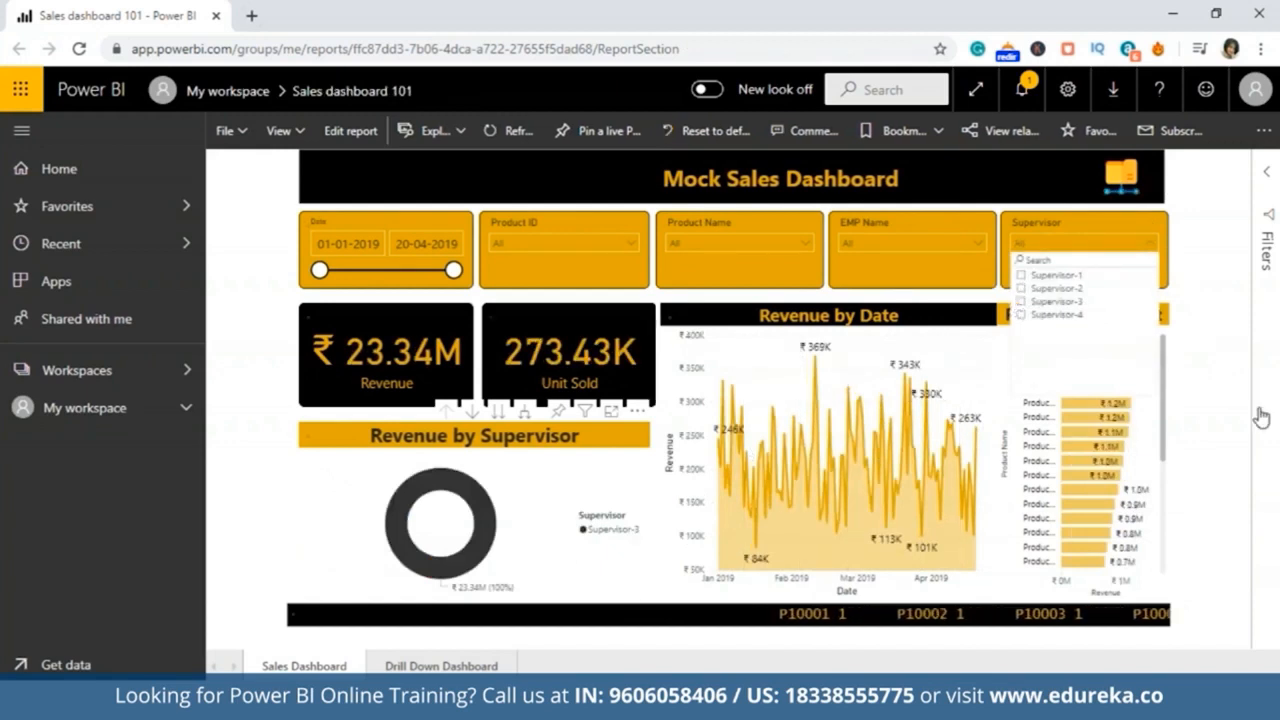
left_click(1151, 250)
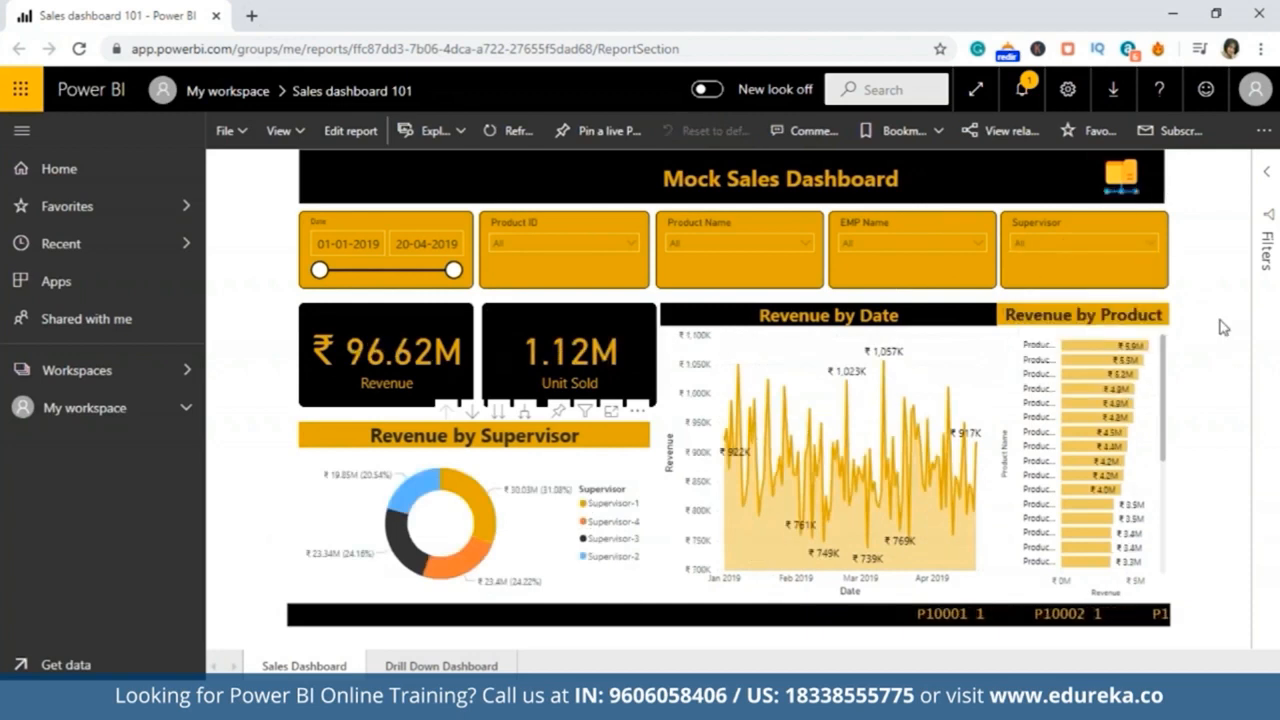
Step: Pin the Revenue by Supervisor donut chart to a new dashboard named sales dashboard 101
left_click(558, 413)
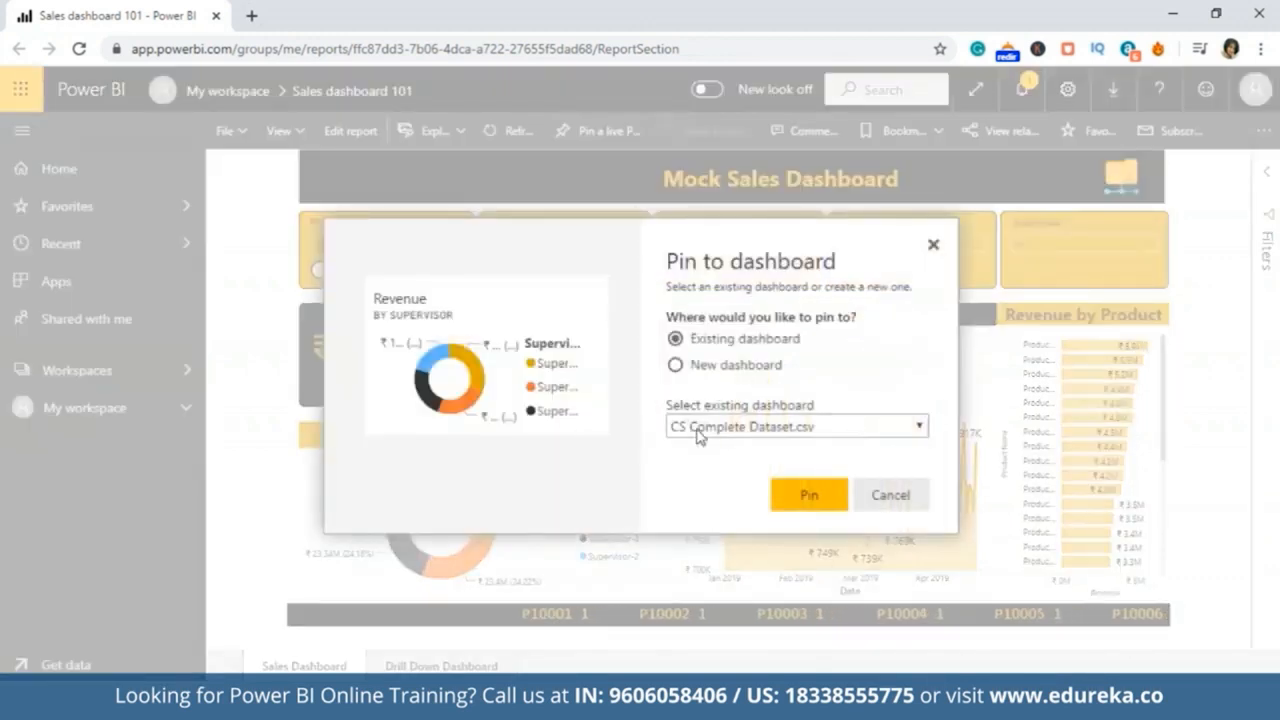
left_click(676, 364)
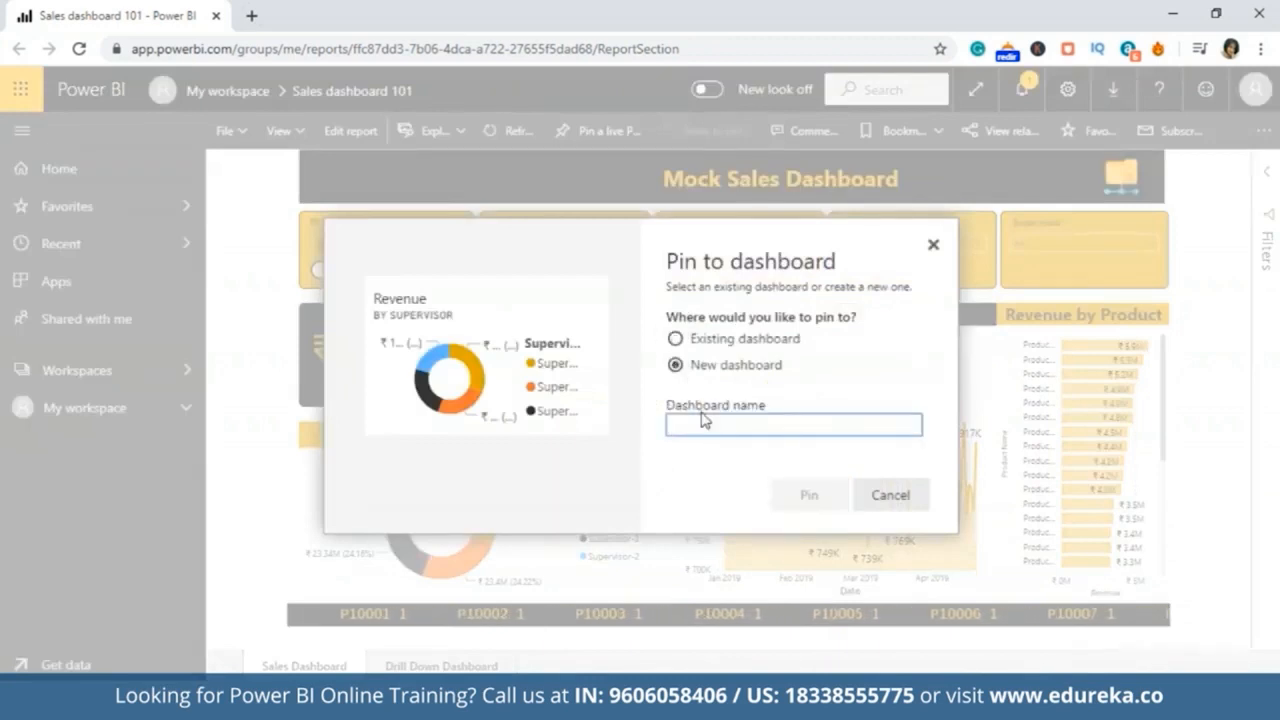
type("sales dashboard 101")
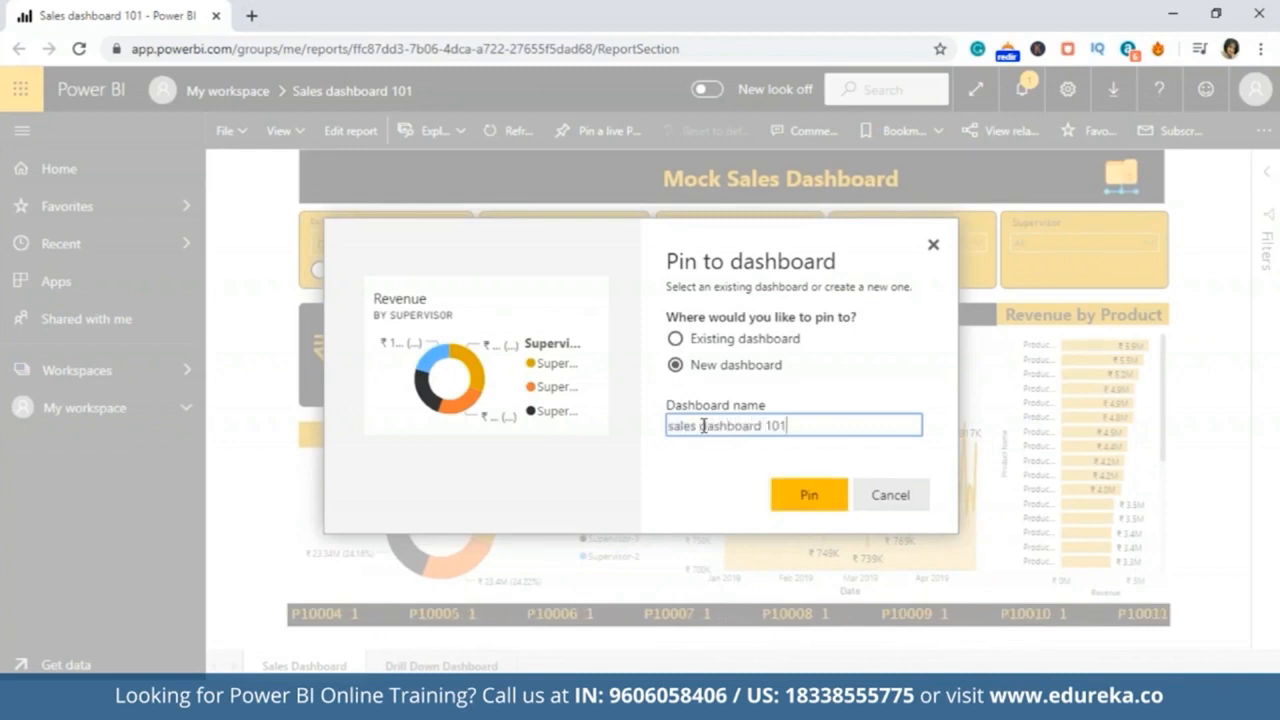
left_click(808, 494)
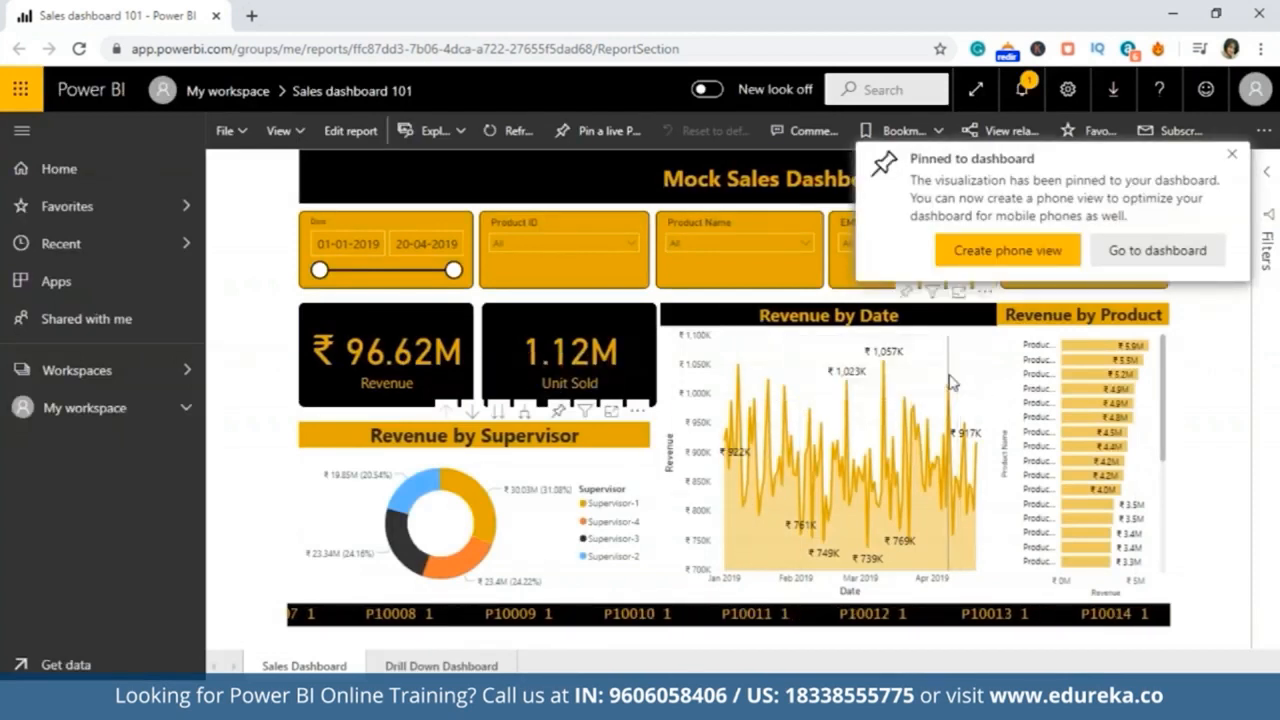
Step: Pin the Revenue by Date chart to the existing sales dashboard 101
left_click(984, 292)
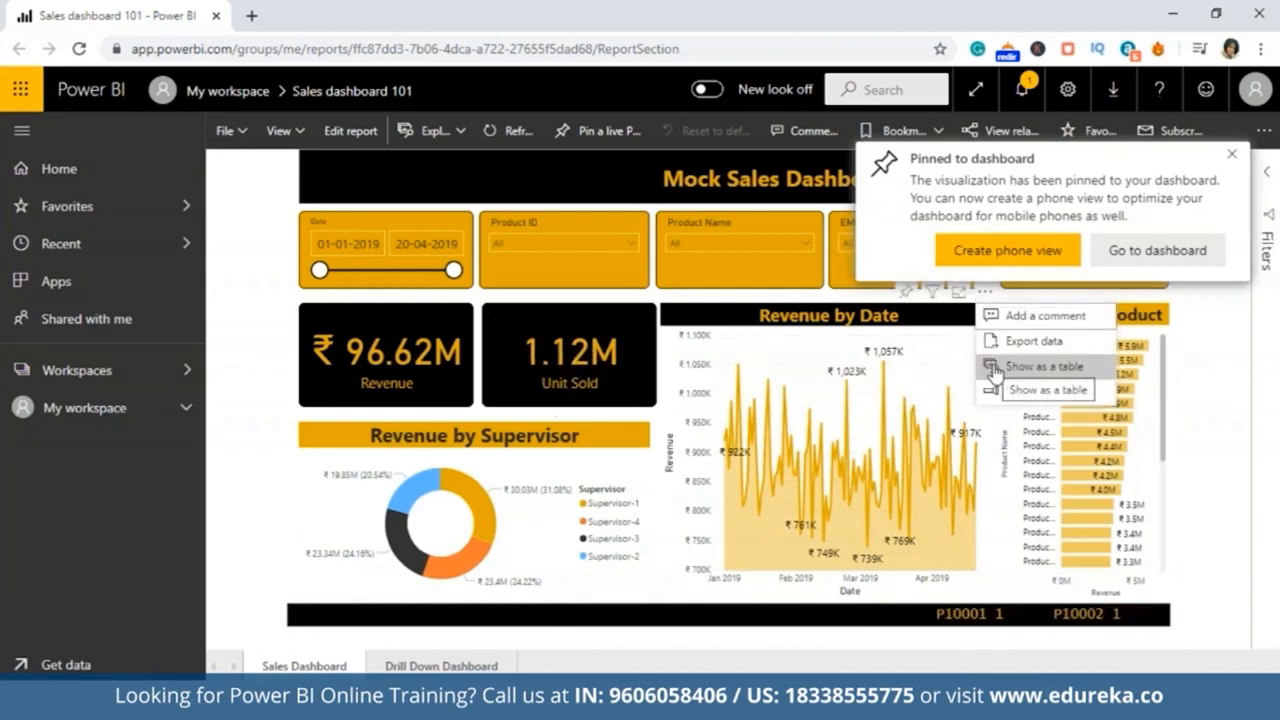
left_click(906, 291)
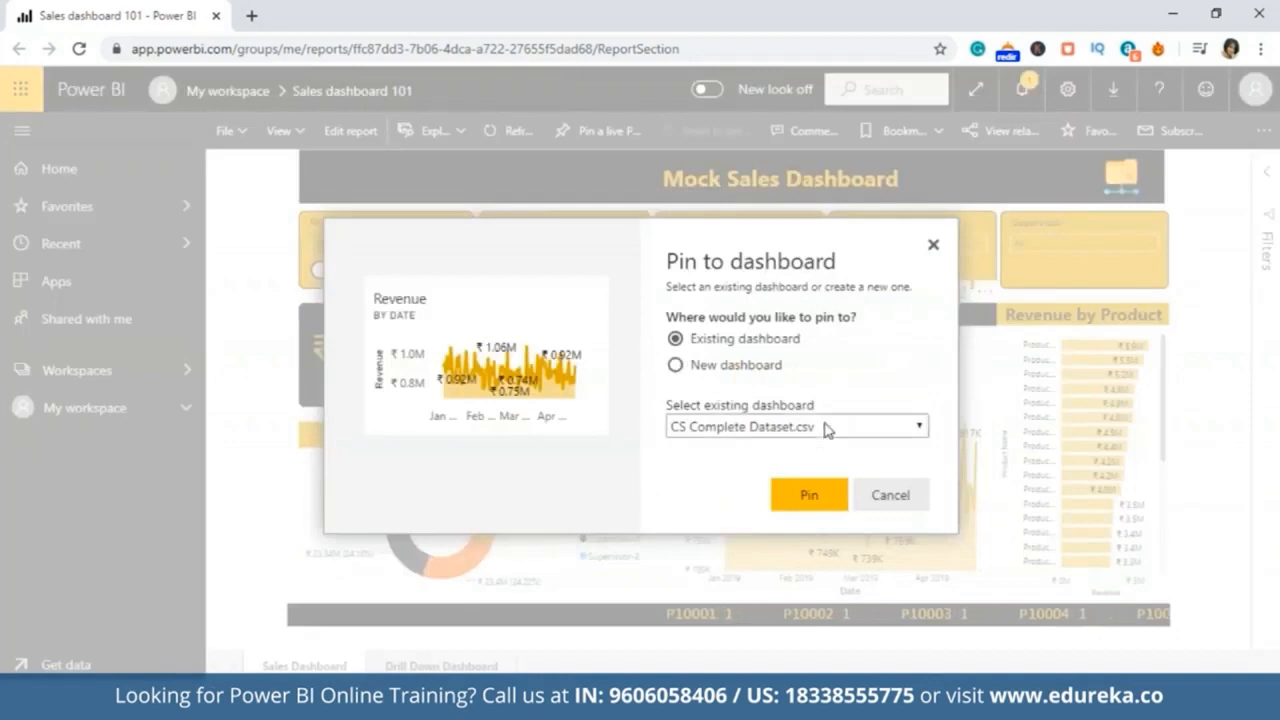
left_click(826, 428)
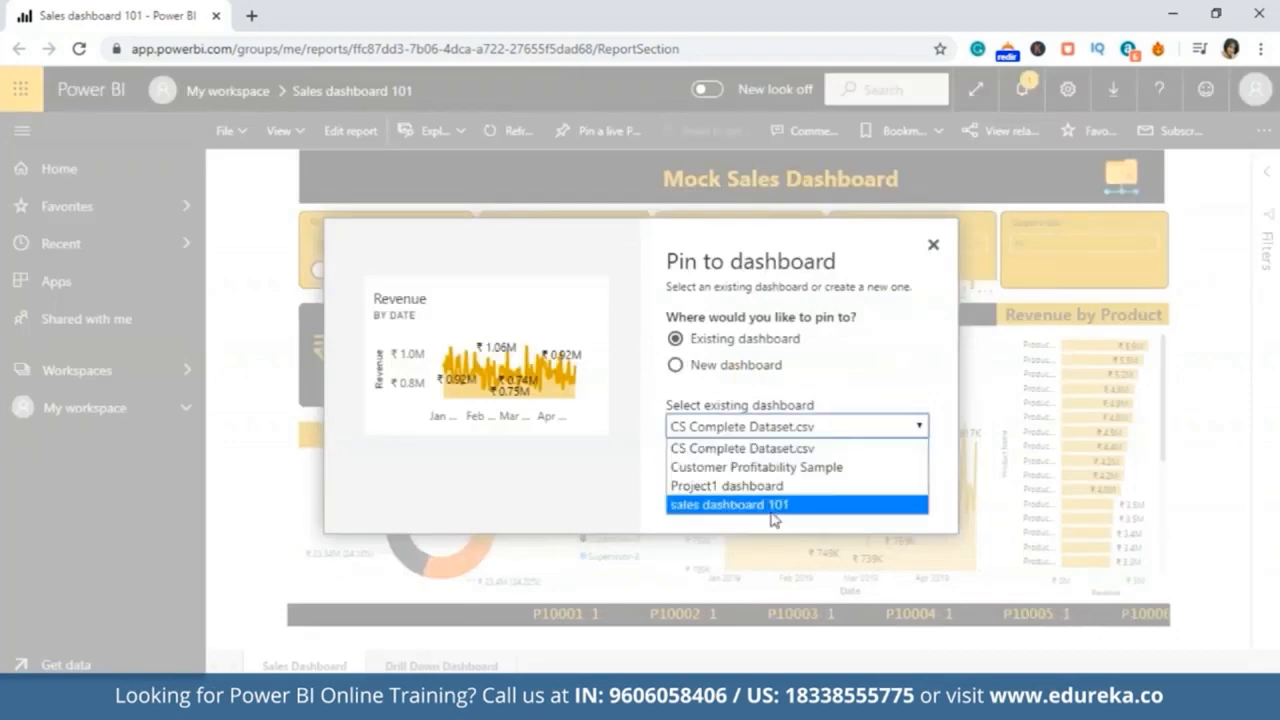
left_click(772, 507)
left_click(808, 497)
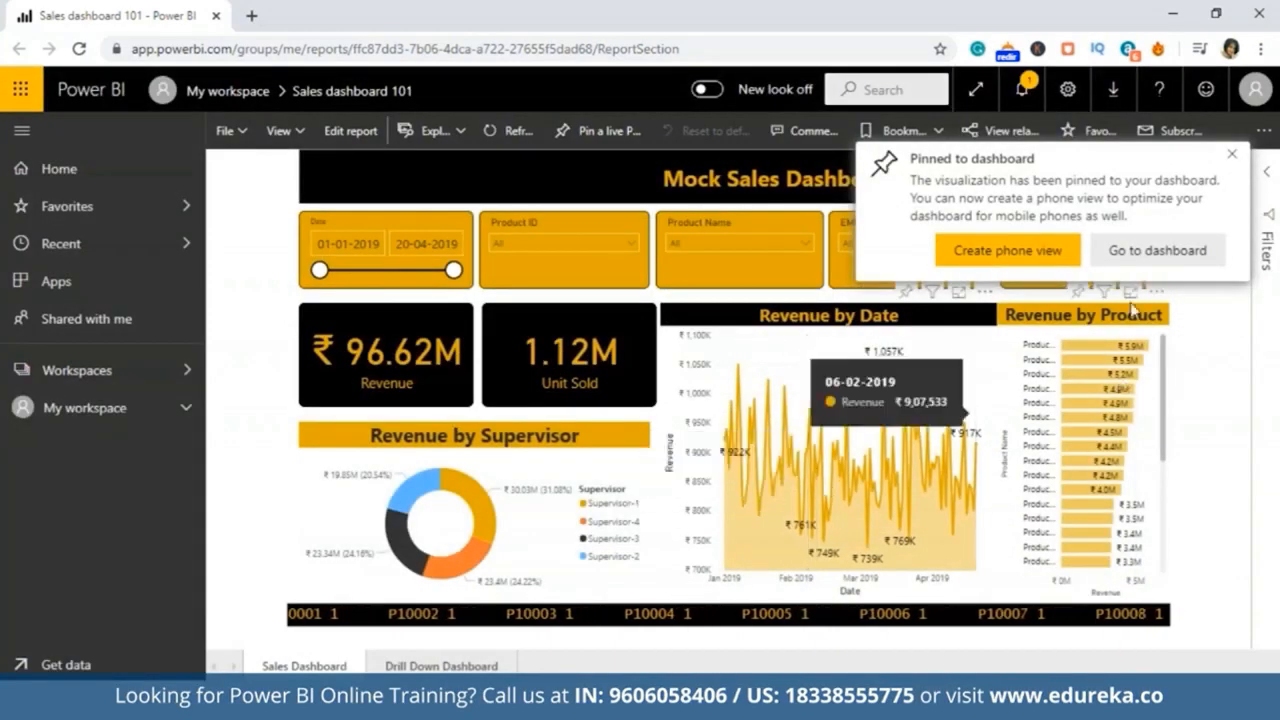
Step: Pin the Revenue by Product chart to the existing sales dashboard 101
left_click(1079, 291)
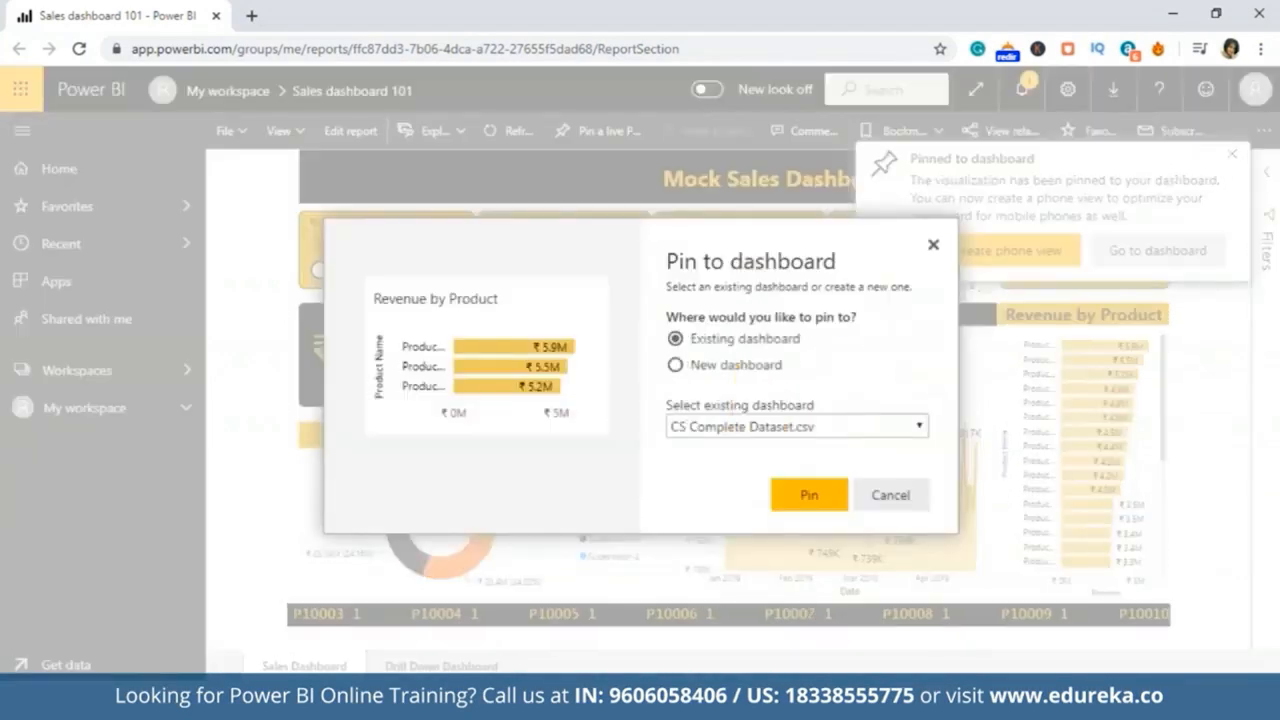
left_click(868, 427)
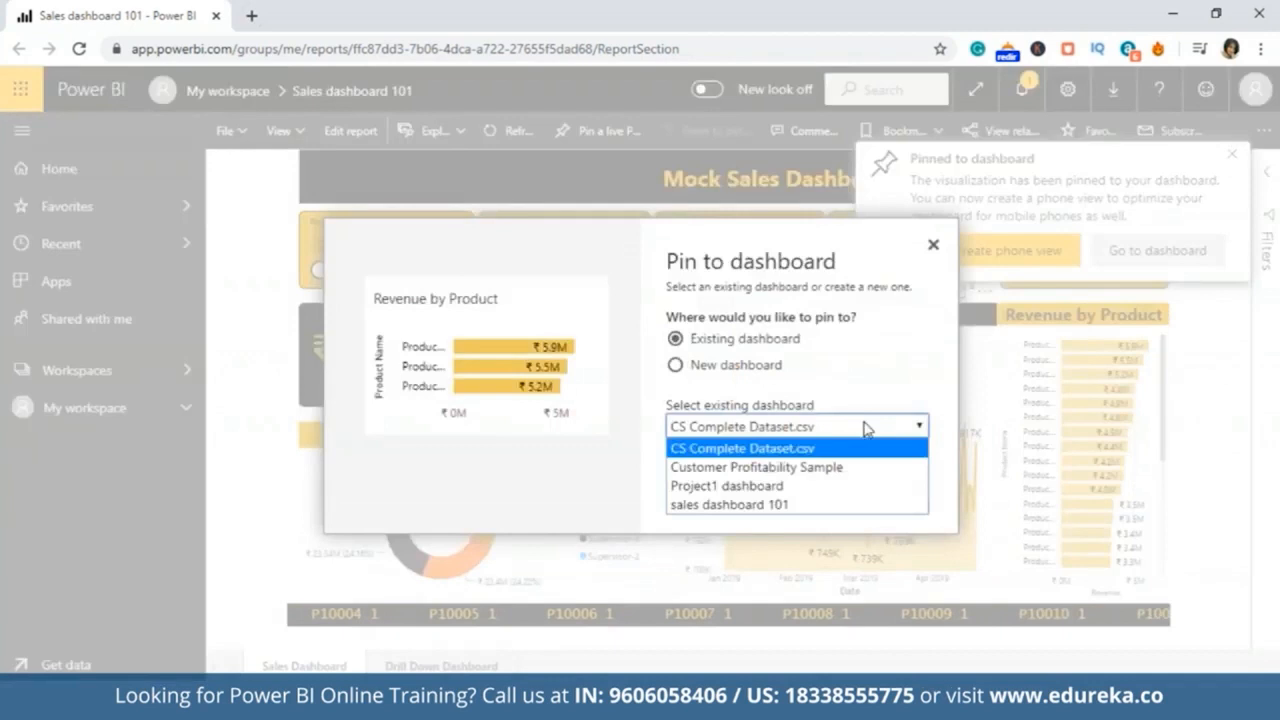
left_click(830, 505)
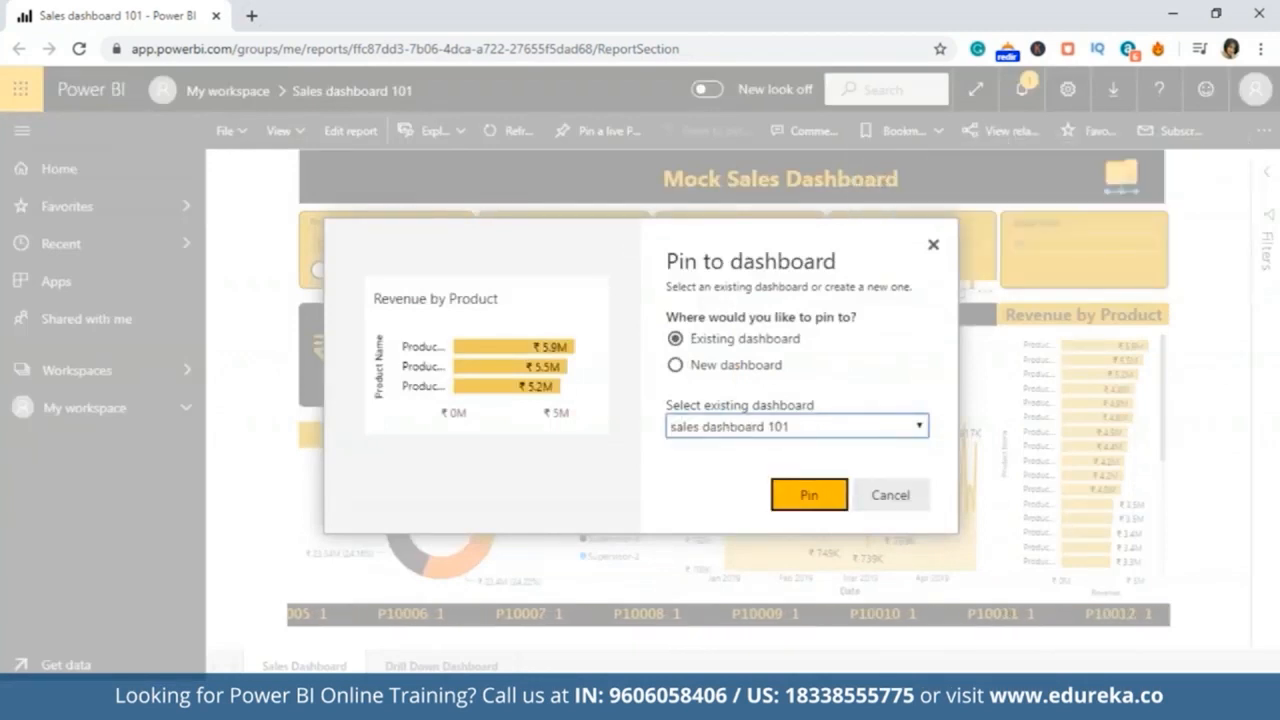
left_click(838, 505)
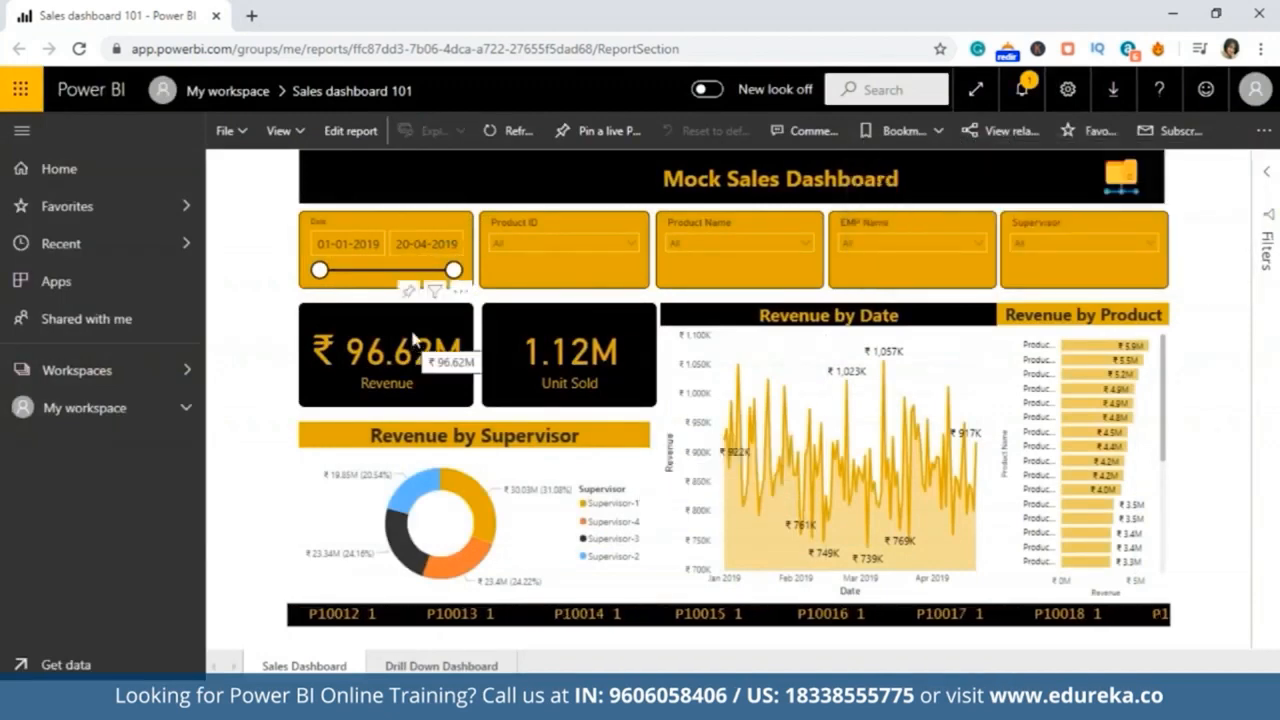
Step: Pin the Revenue card to the existing sales dashboard 101
left_click(408, 291)
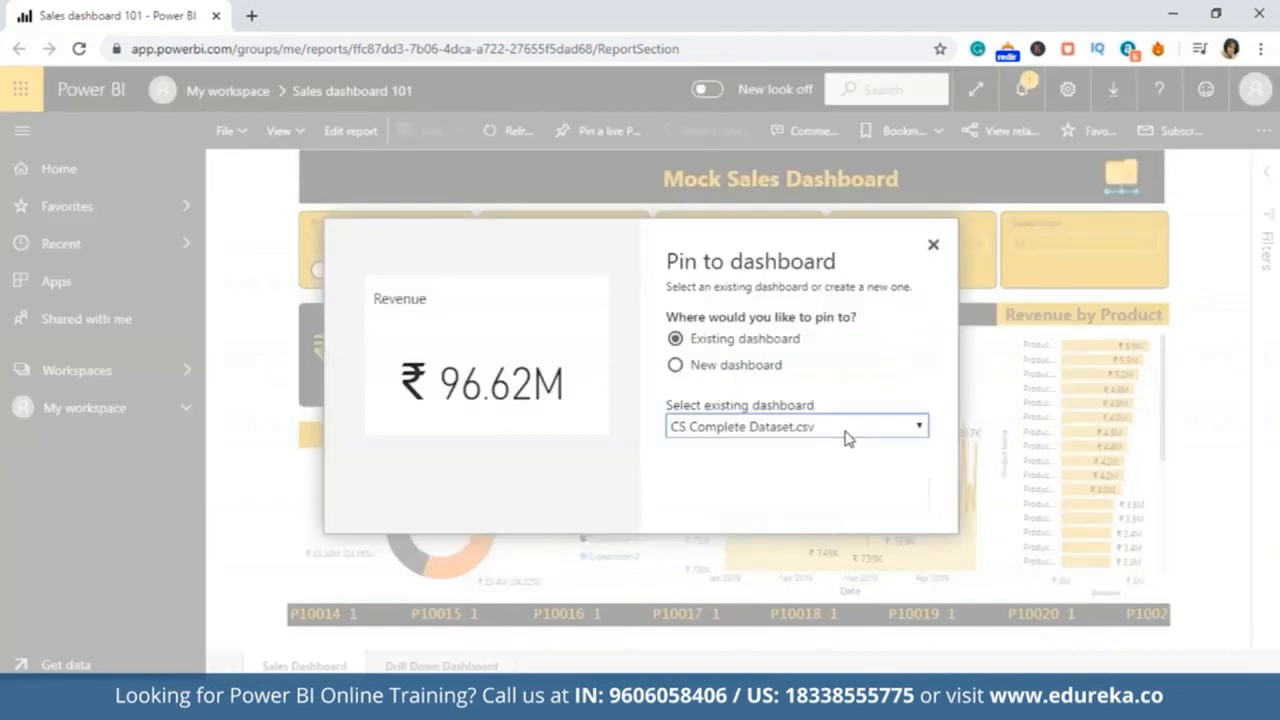
left_click(846, 437)
left_click(807, 506)
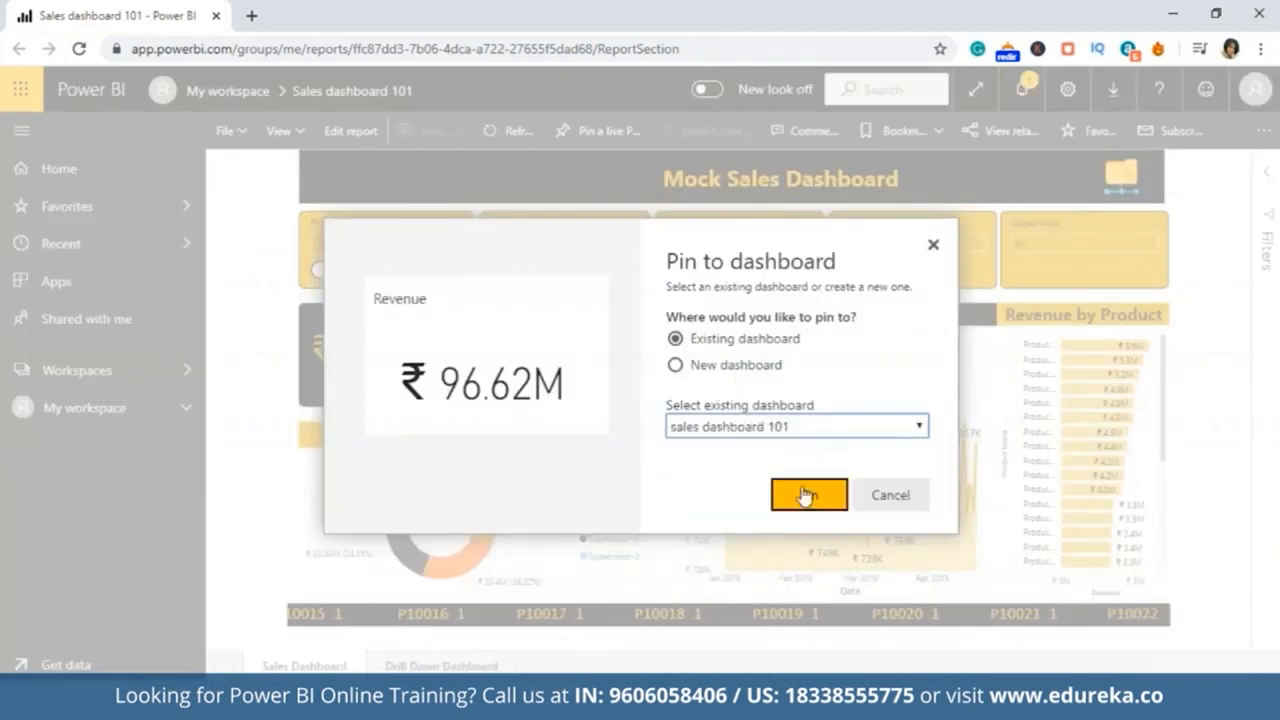
left_click(808, 494)
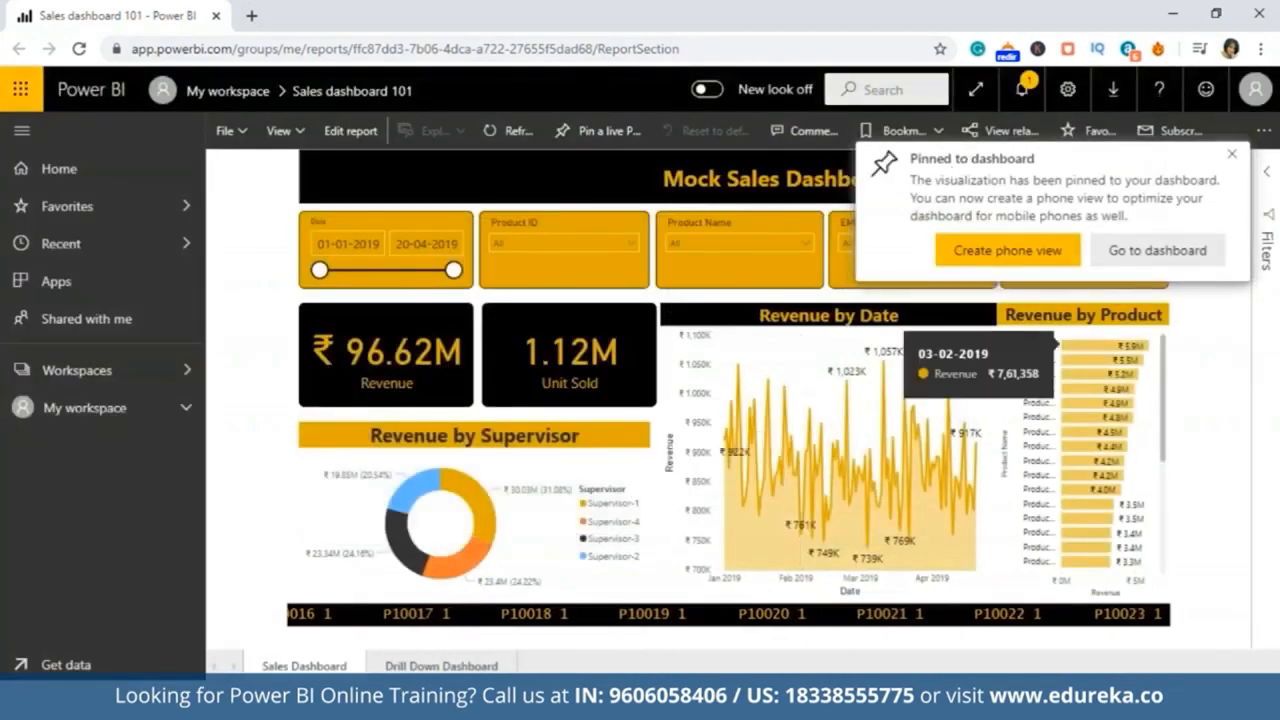
Step: Go to the sales dashboard 101 dashboard and review its pinned tiles
left_click(1176, 255)
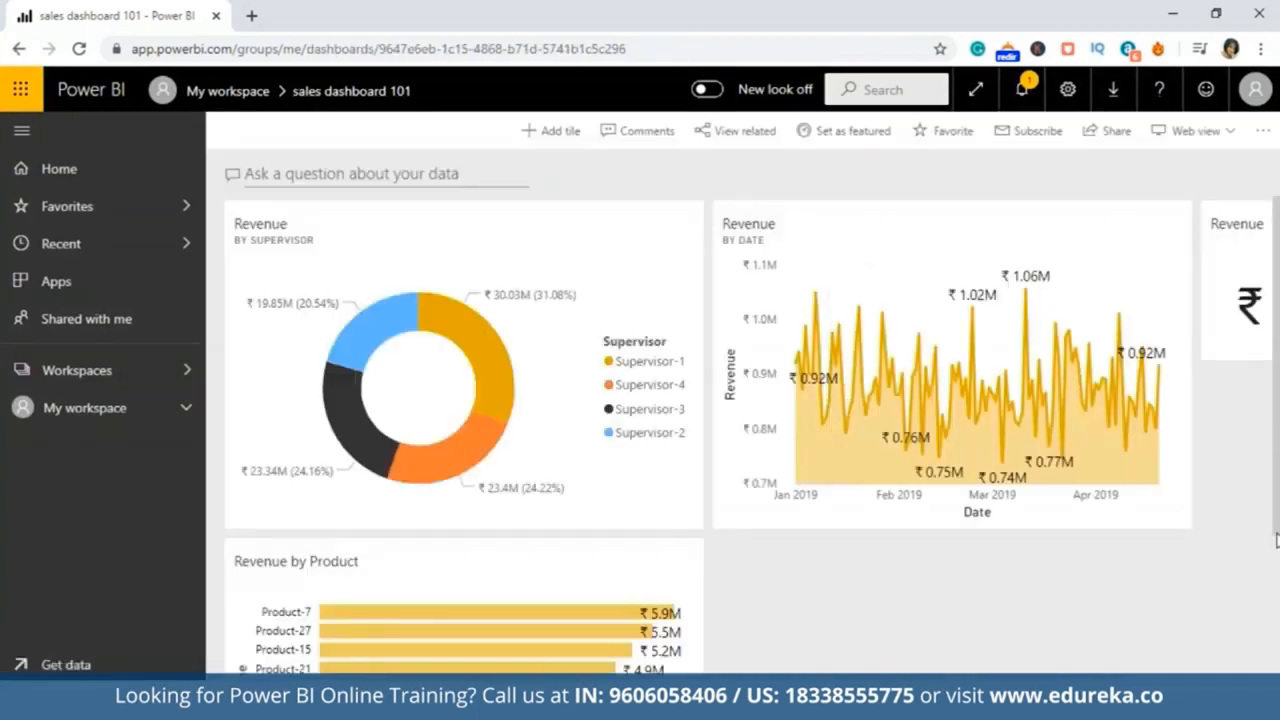
scroll(750, 436, "down", 3)
scroll(750, 436, "up", 3)
scroll(750, 436, "right", 3)
Step: Ask the dashboard's Q&A for average price per unit and top 10 product, then exit Q&A
left_click(1128, 250)
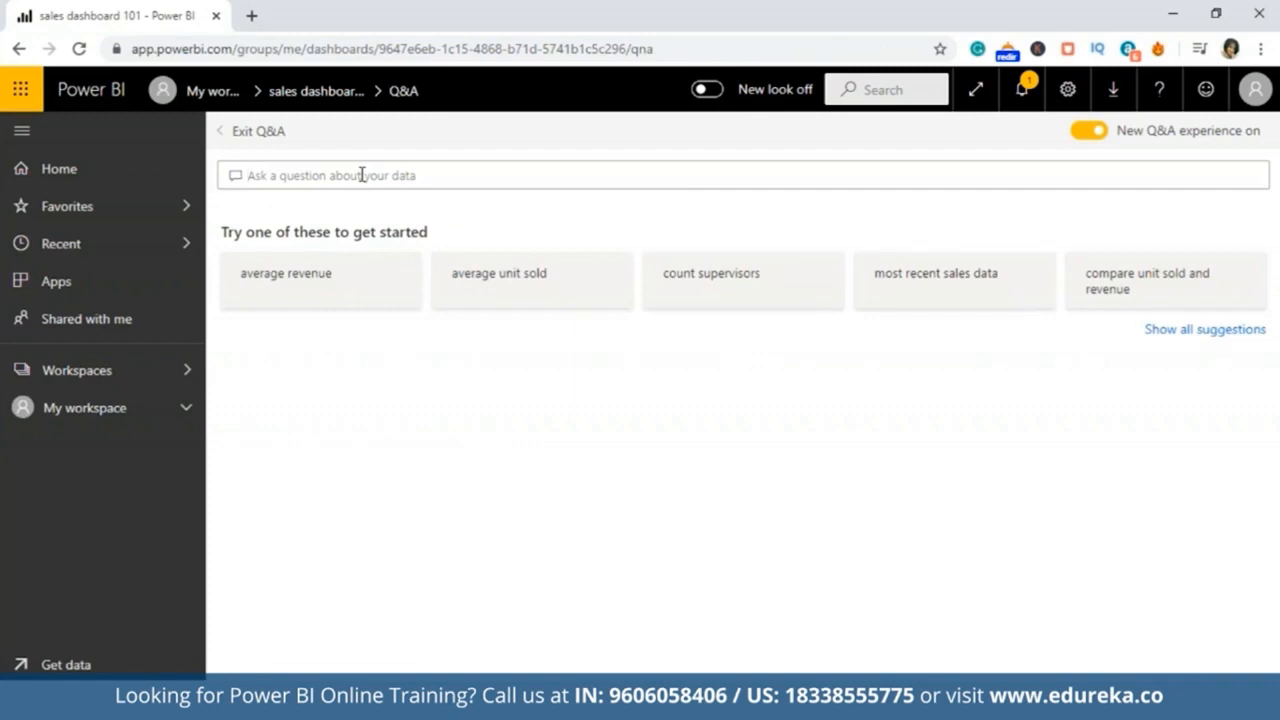
type("average")
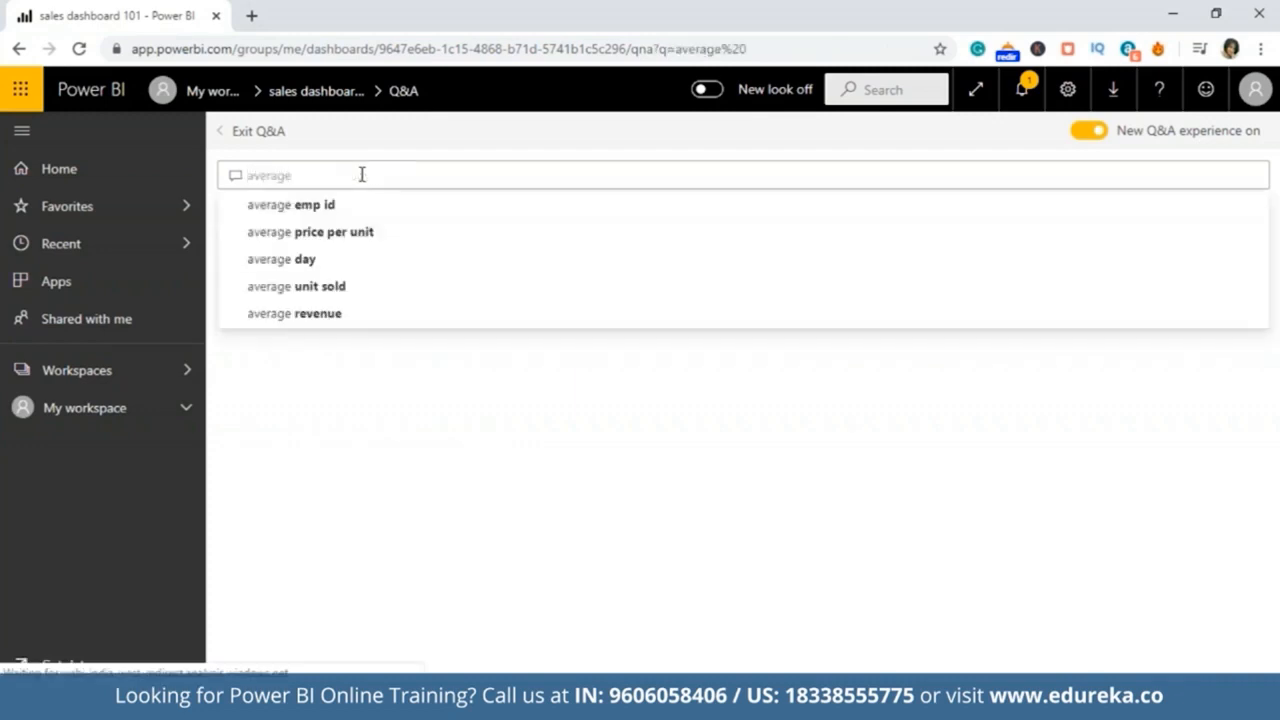
left_click(356, 236)
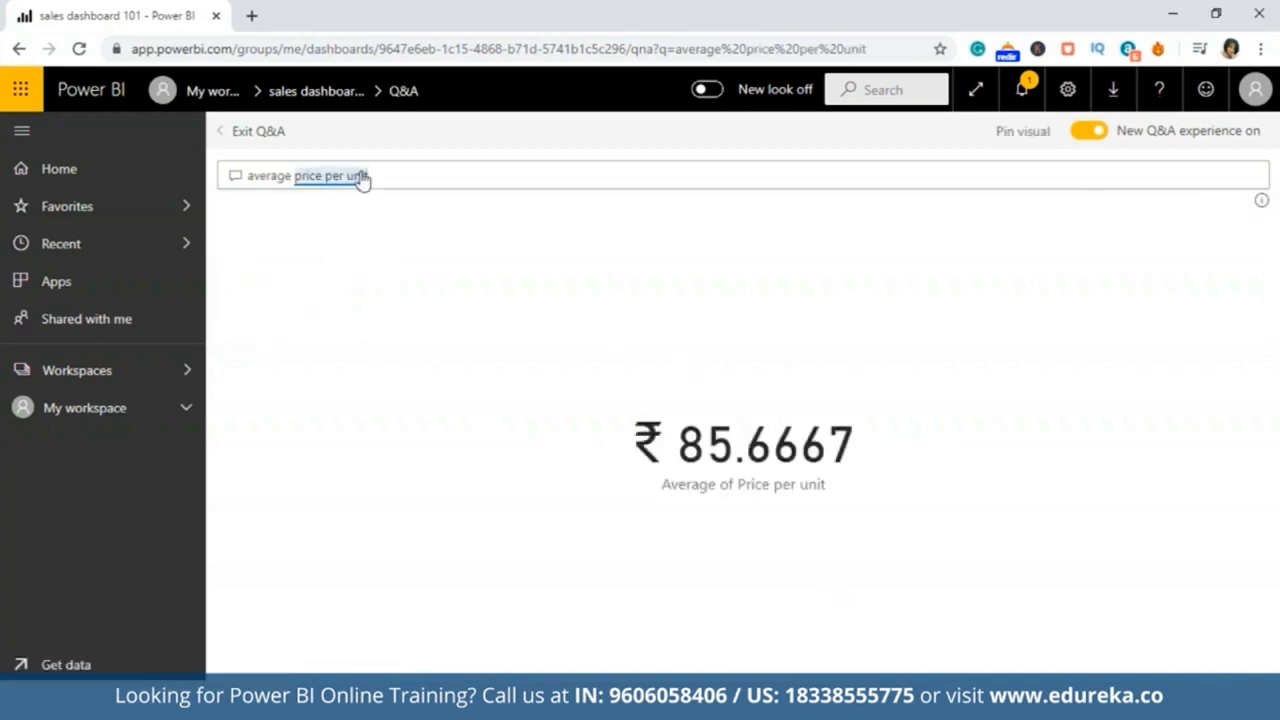
type("top 10 product")
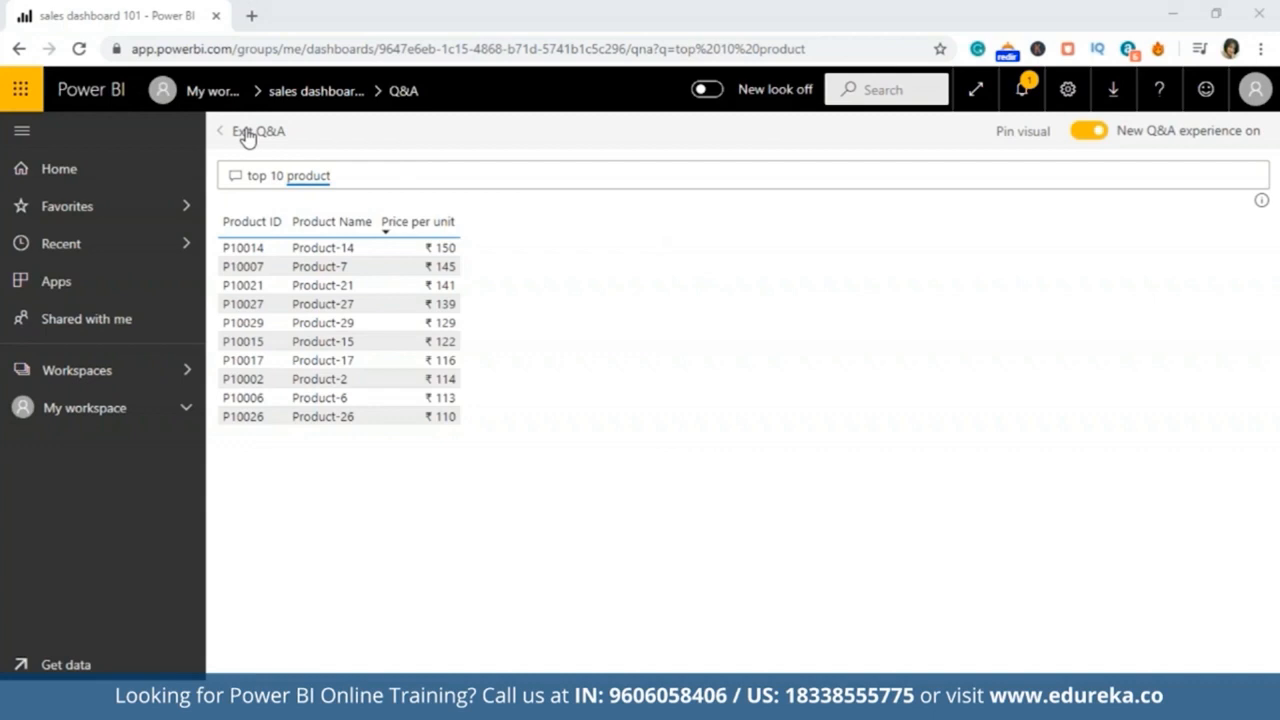
left_click(247, 135)
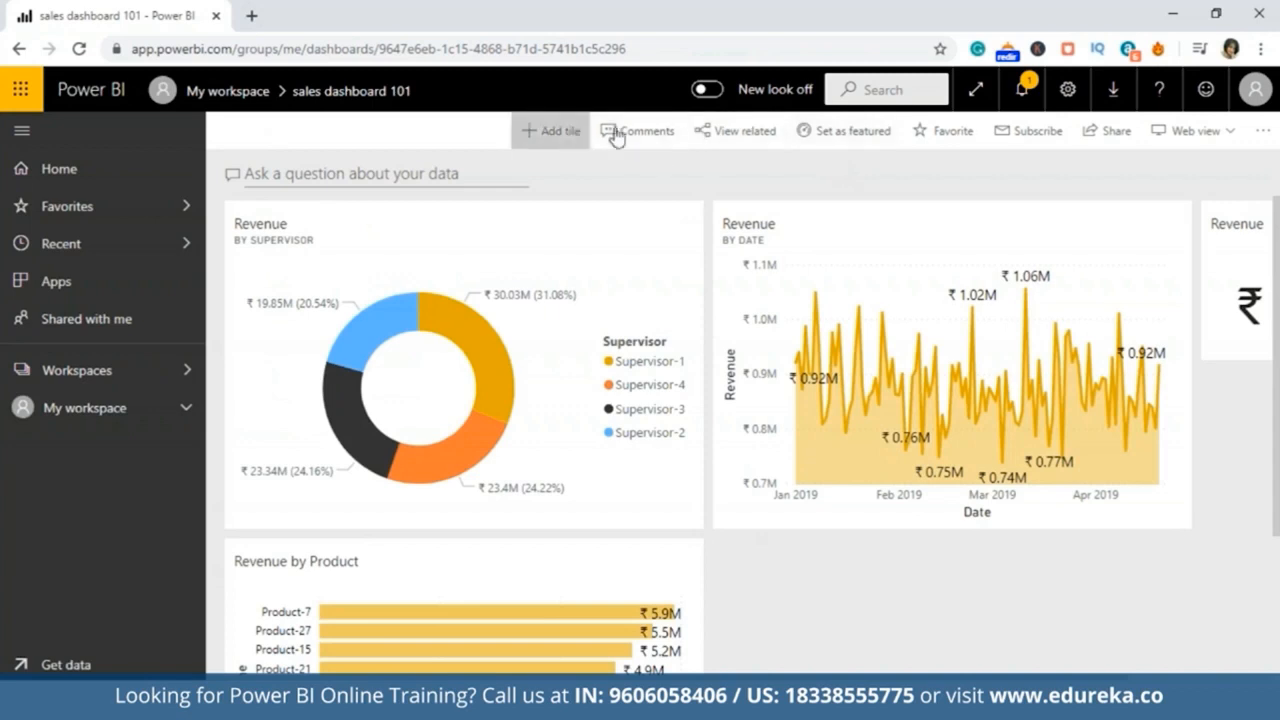
Step: Try to share the dashboard
left_click(1100, 131)
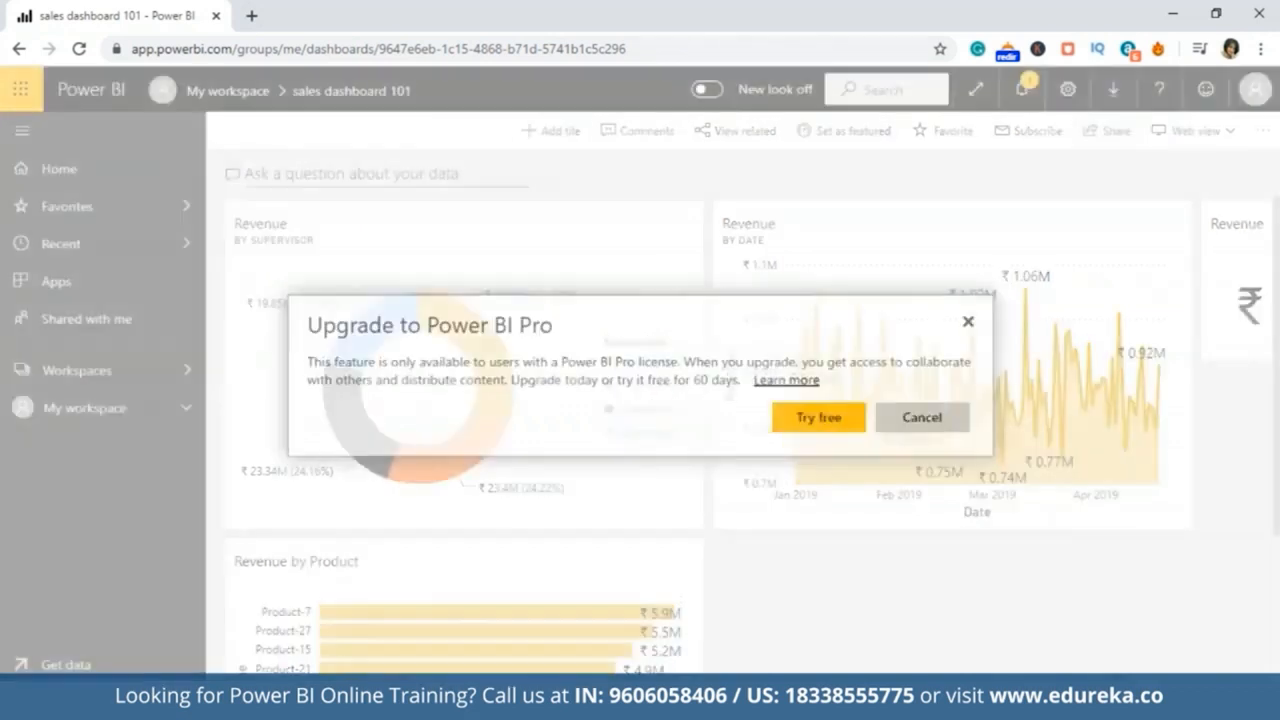
left_click(968, 324)
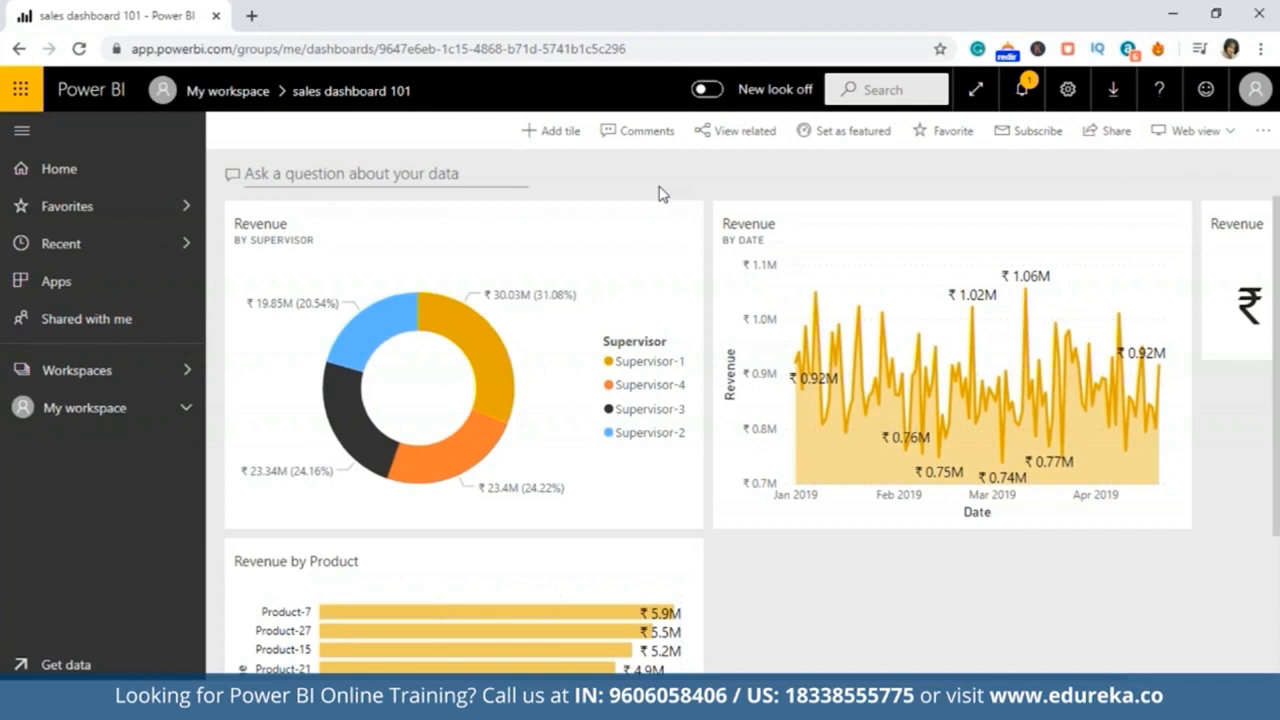
Step: Open the underlying report from the Revenue by Supervisor dashboard tile
left_click(571, 398)
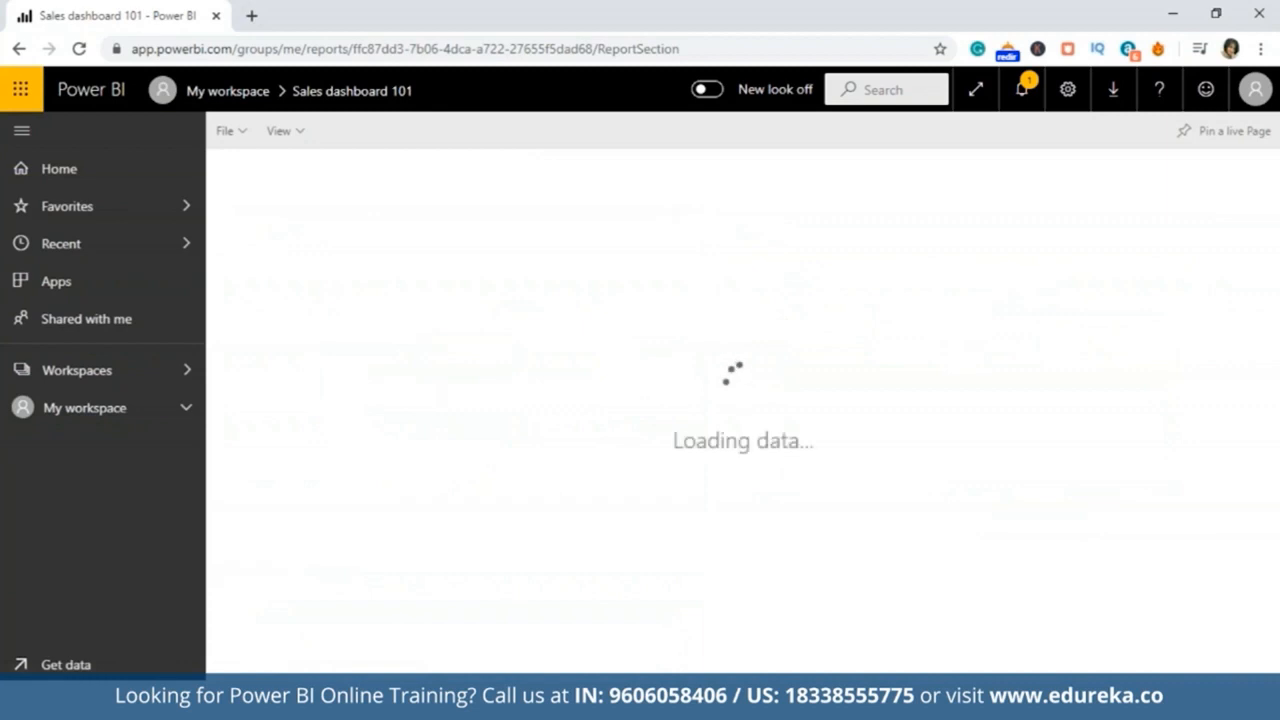